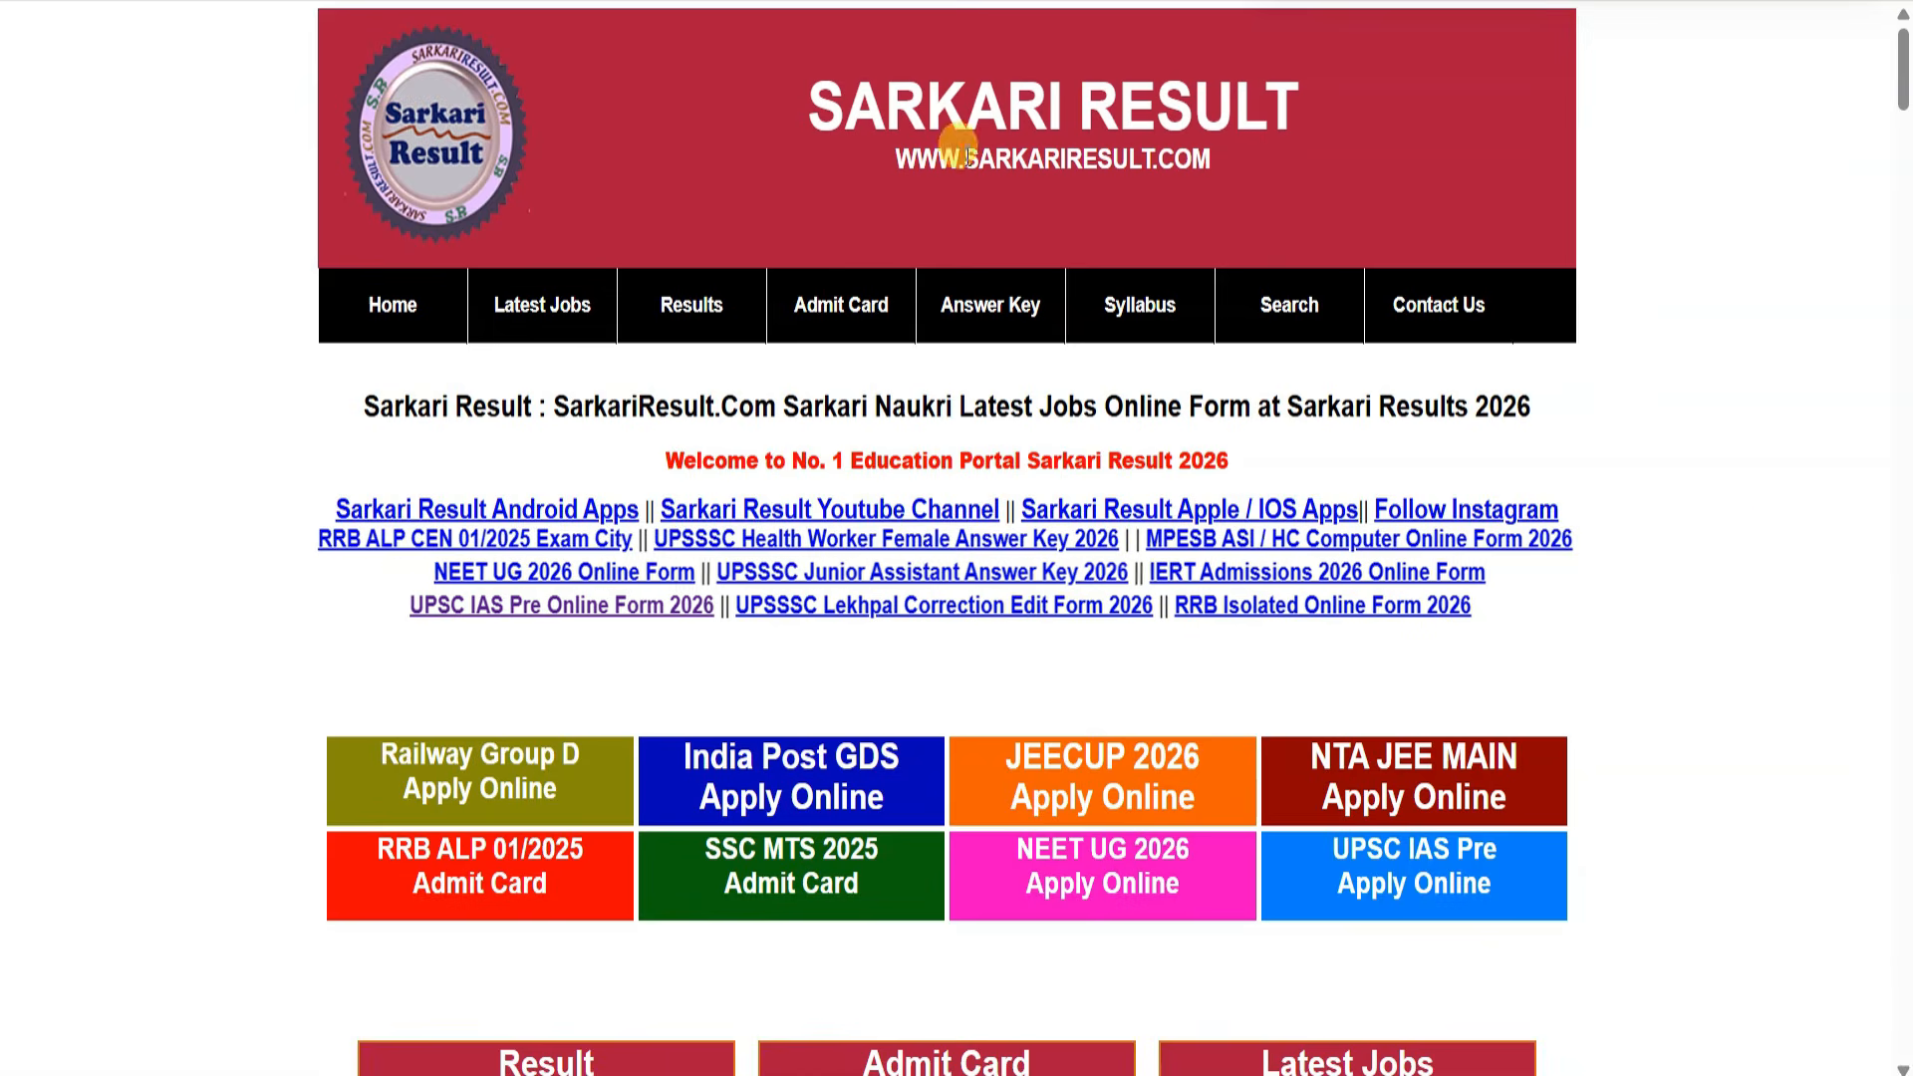
- Switch from the Sarkari Result page to the UPSC Online home page tab
click(680, 2)
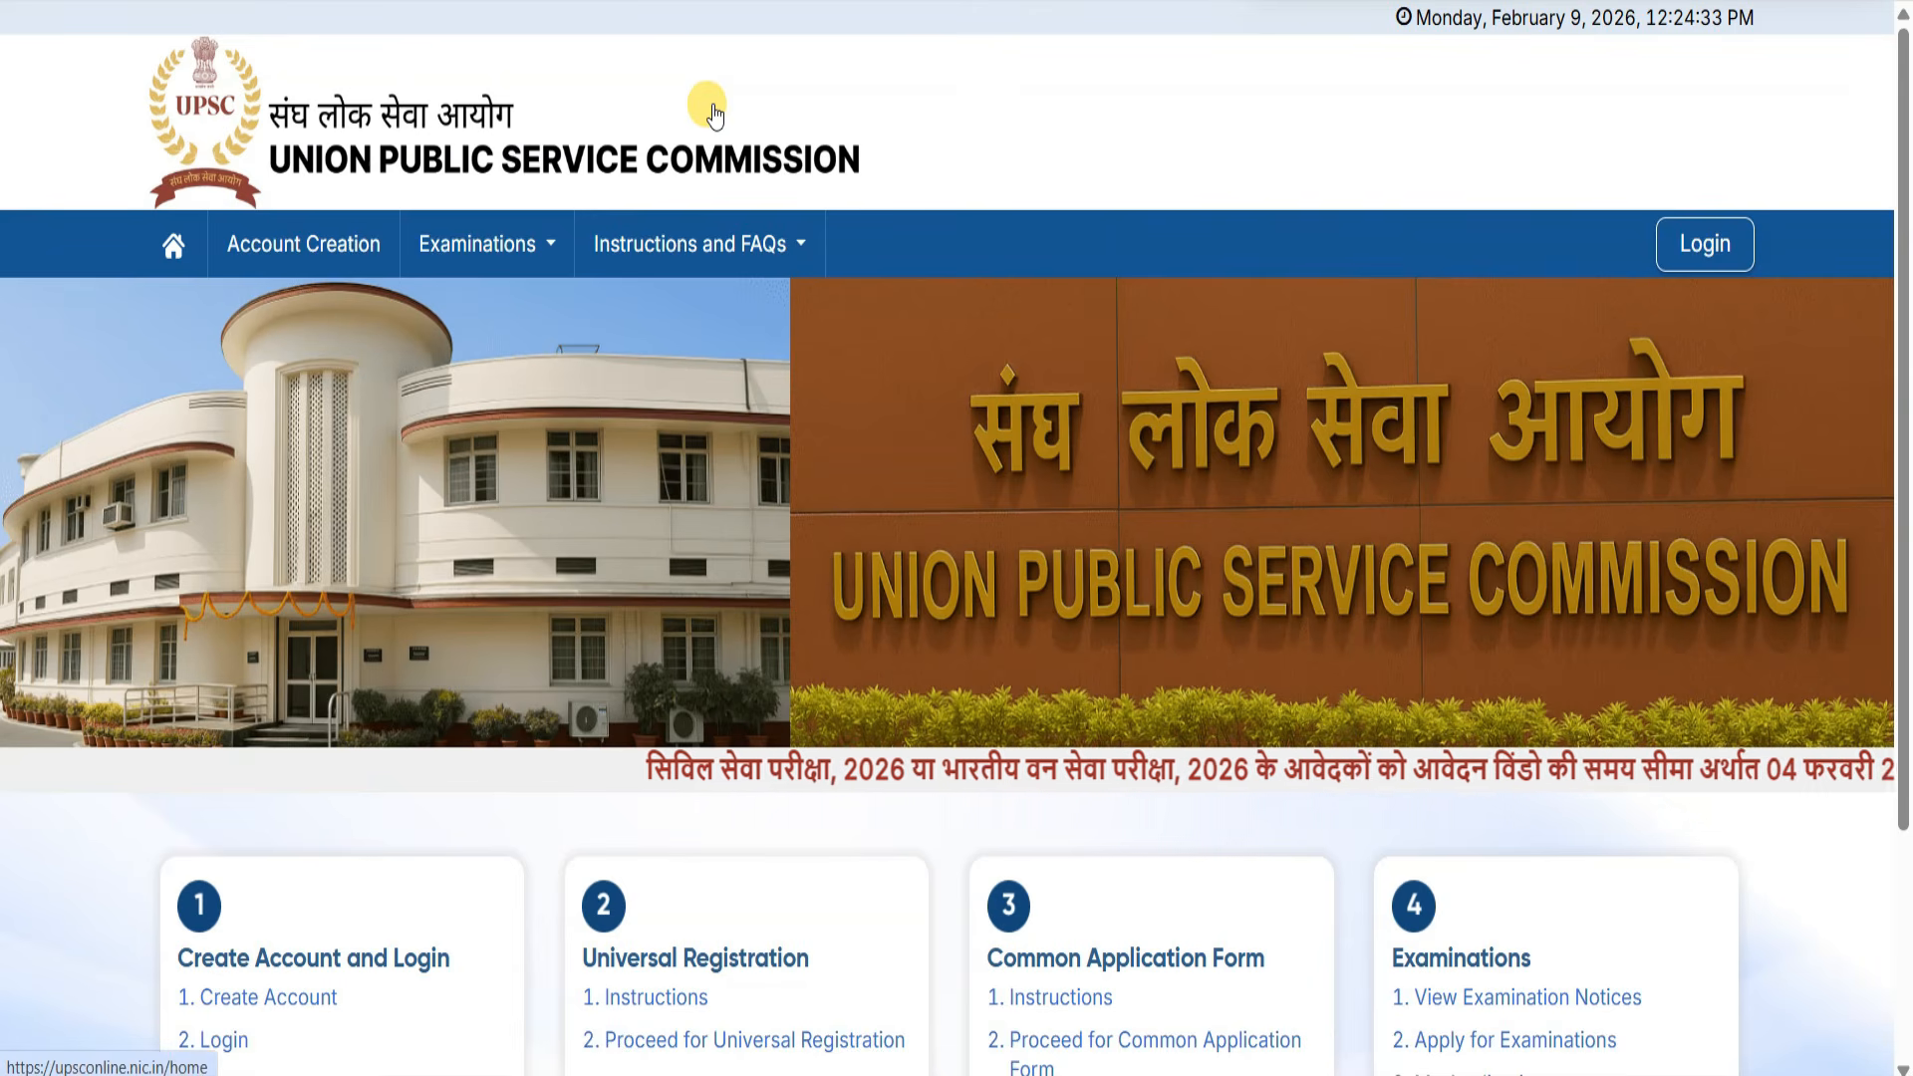
- Open the Account Creation instructions, tick the declaration and proceed to email verification
scroll(718, 112, down, 1)
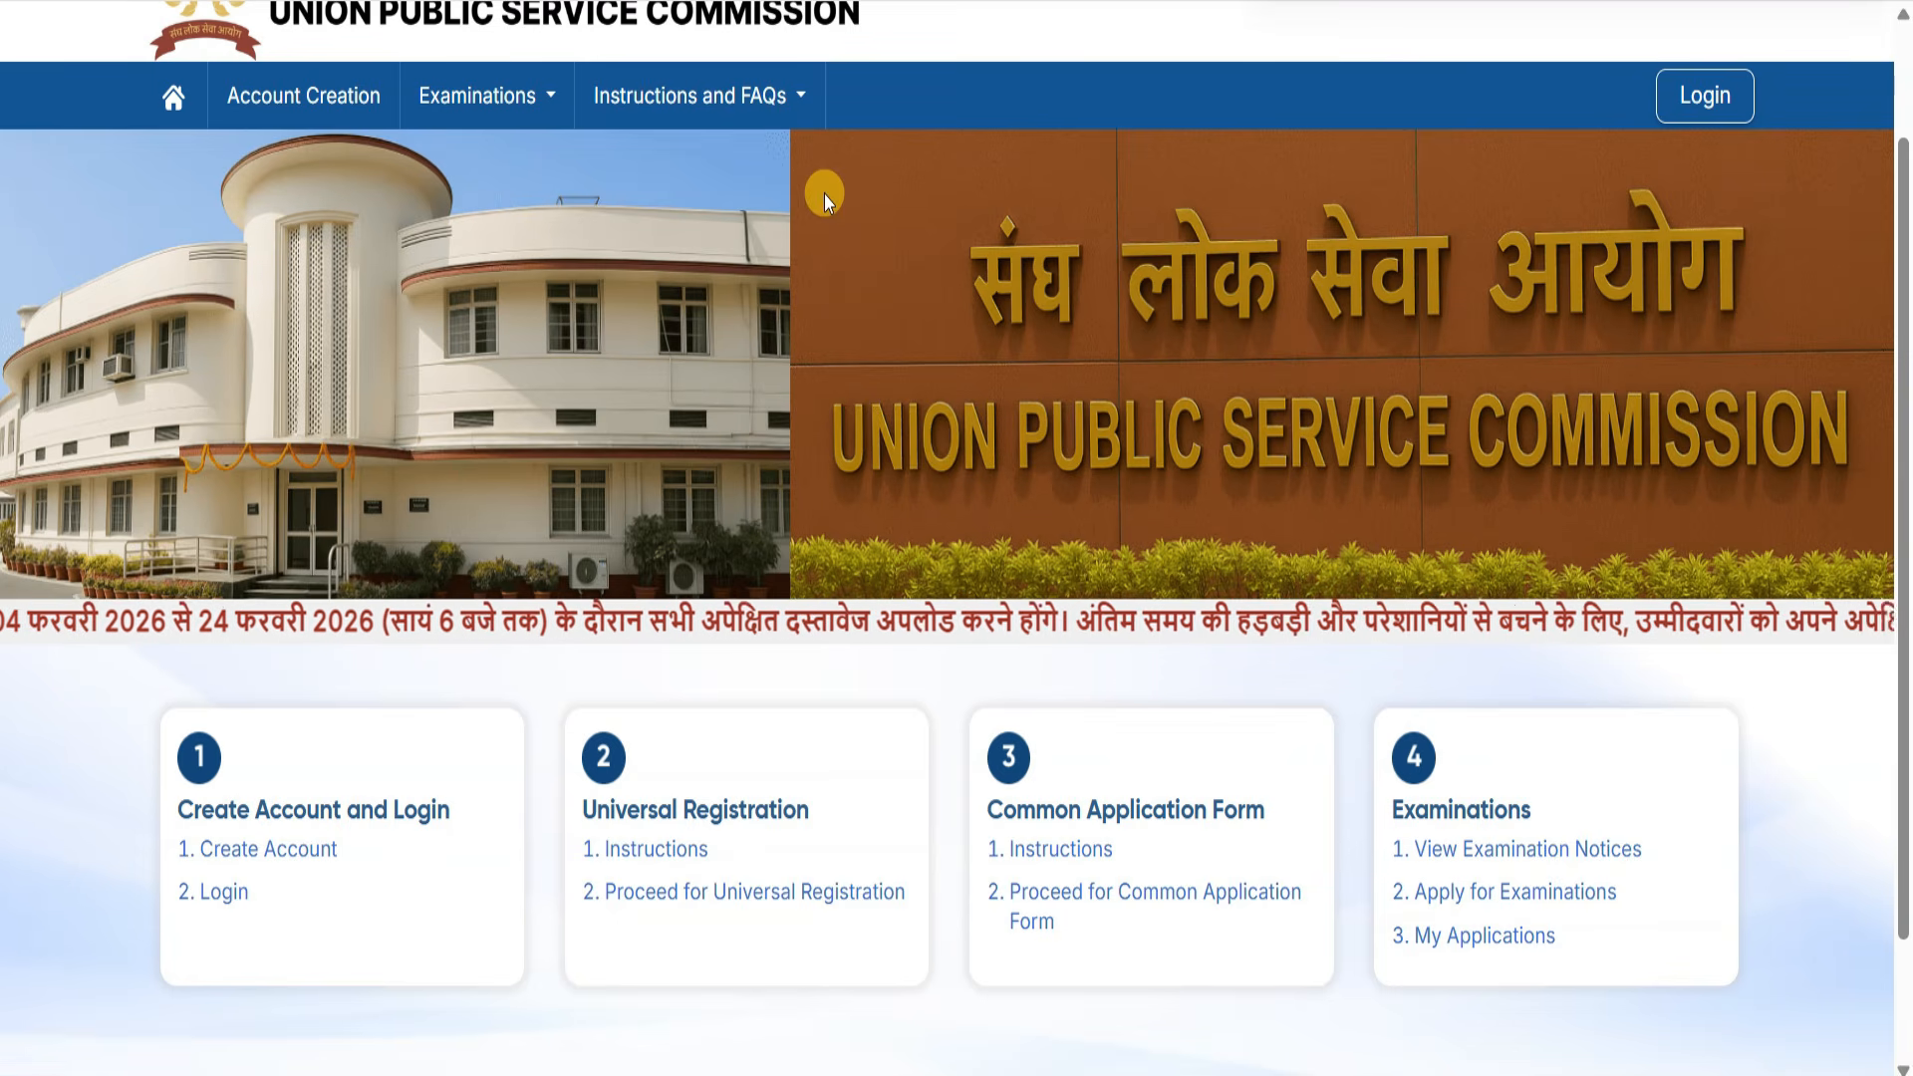
scroll(823, 193, up, 1)
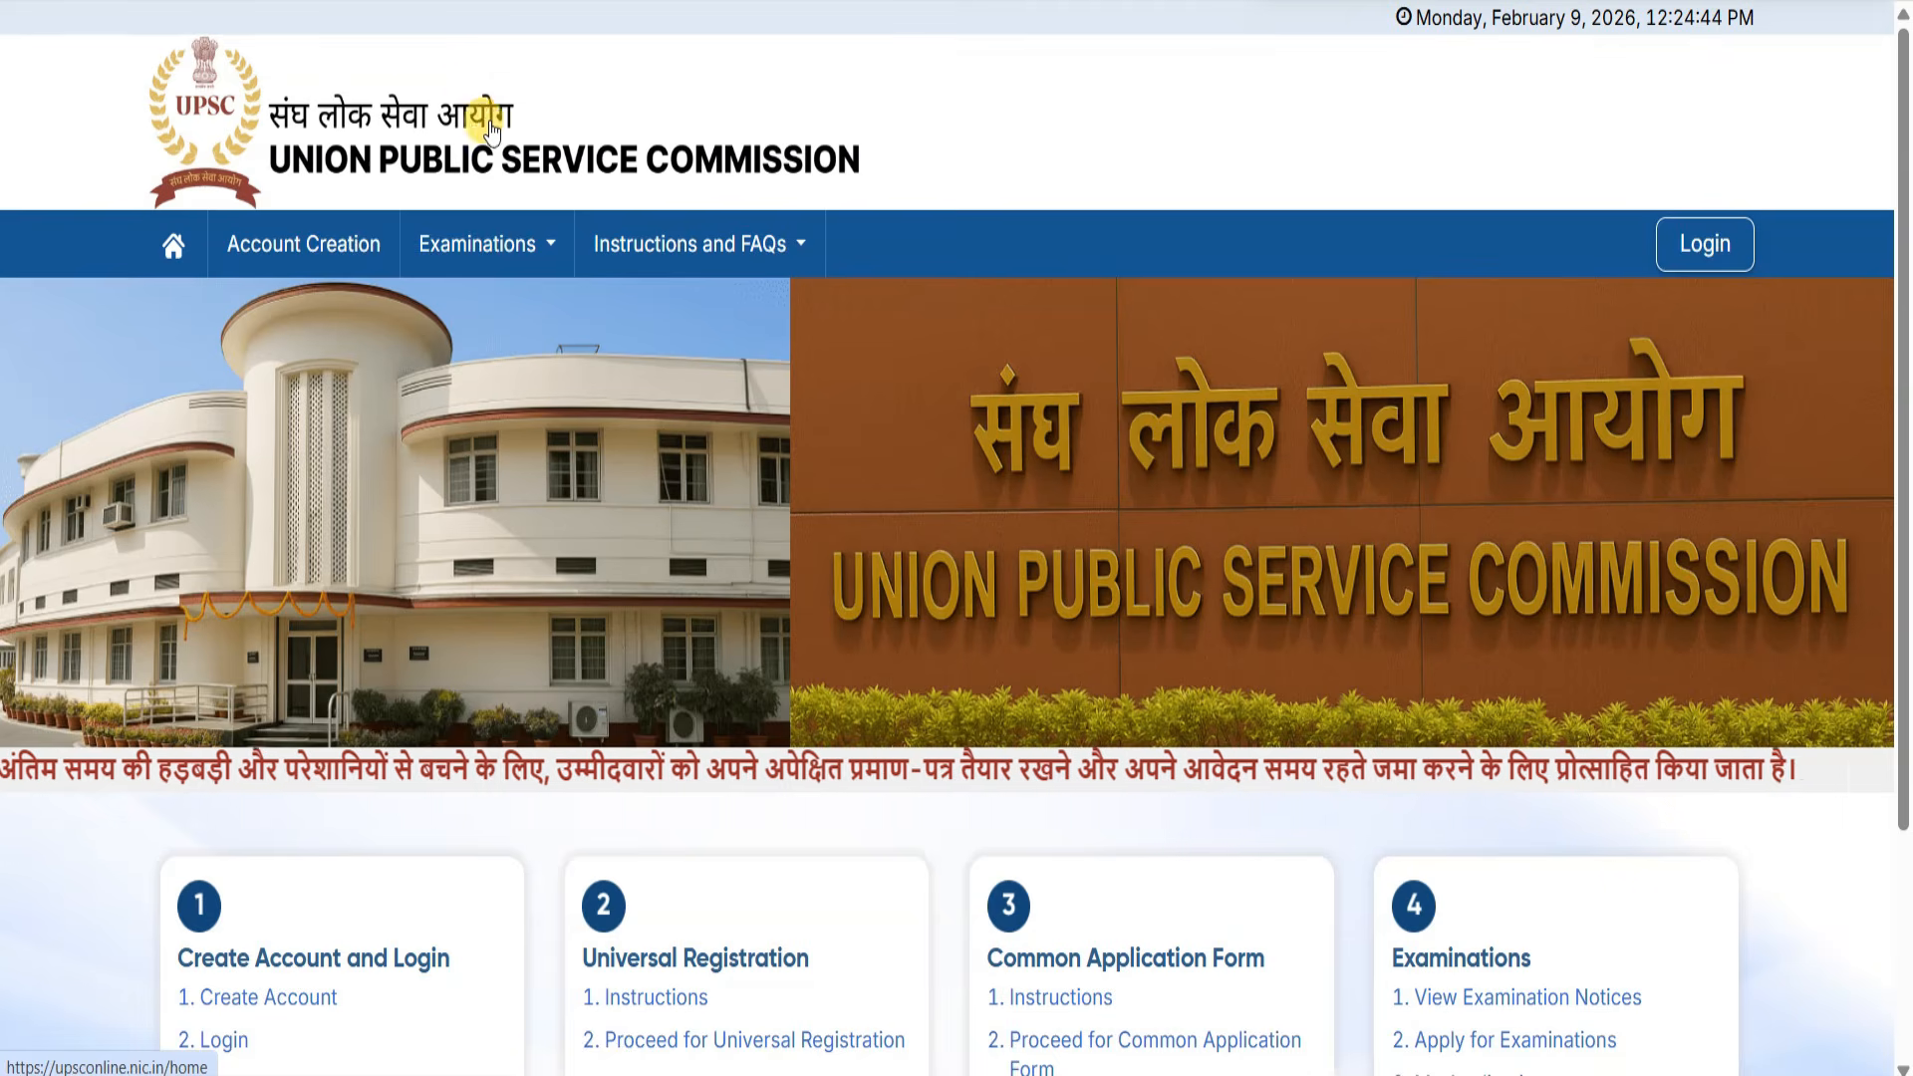
click(282, 257)
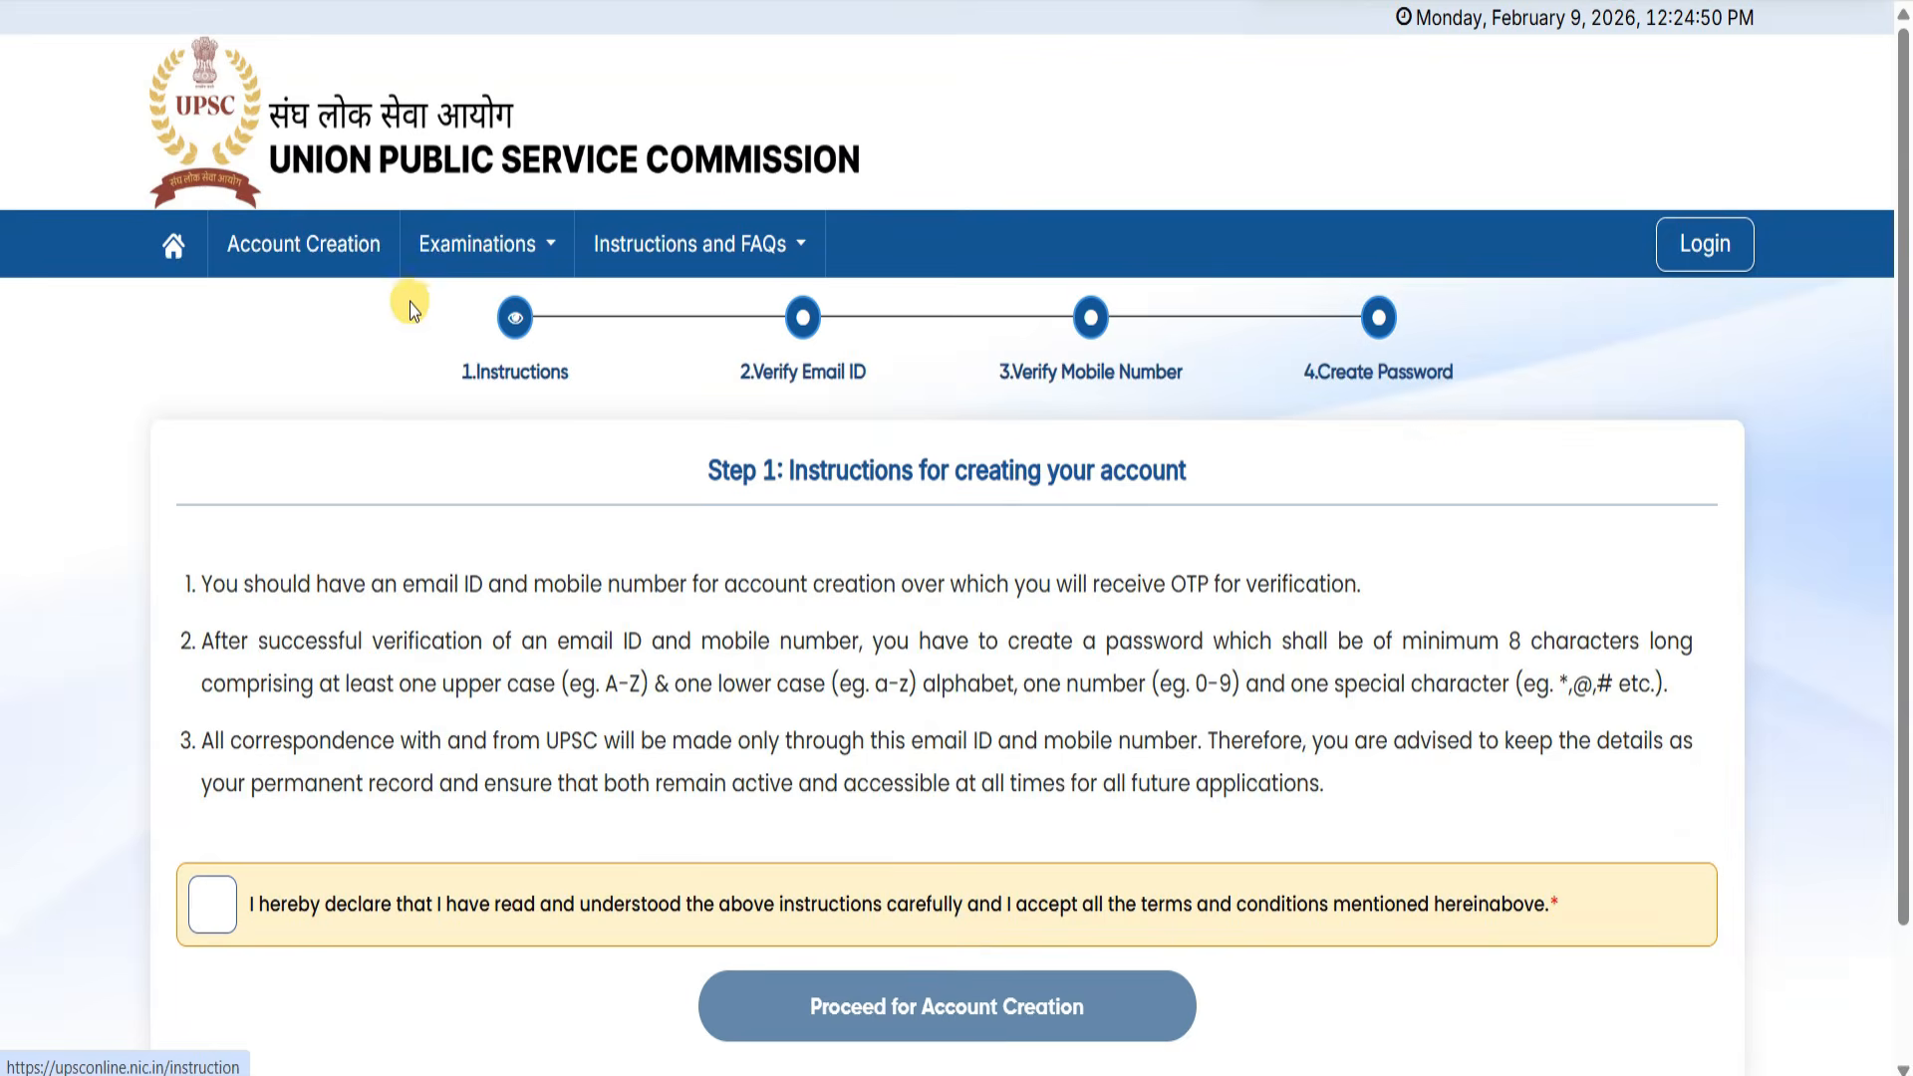
scroll(427, 410, down, 3)
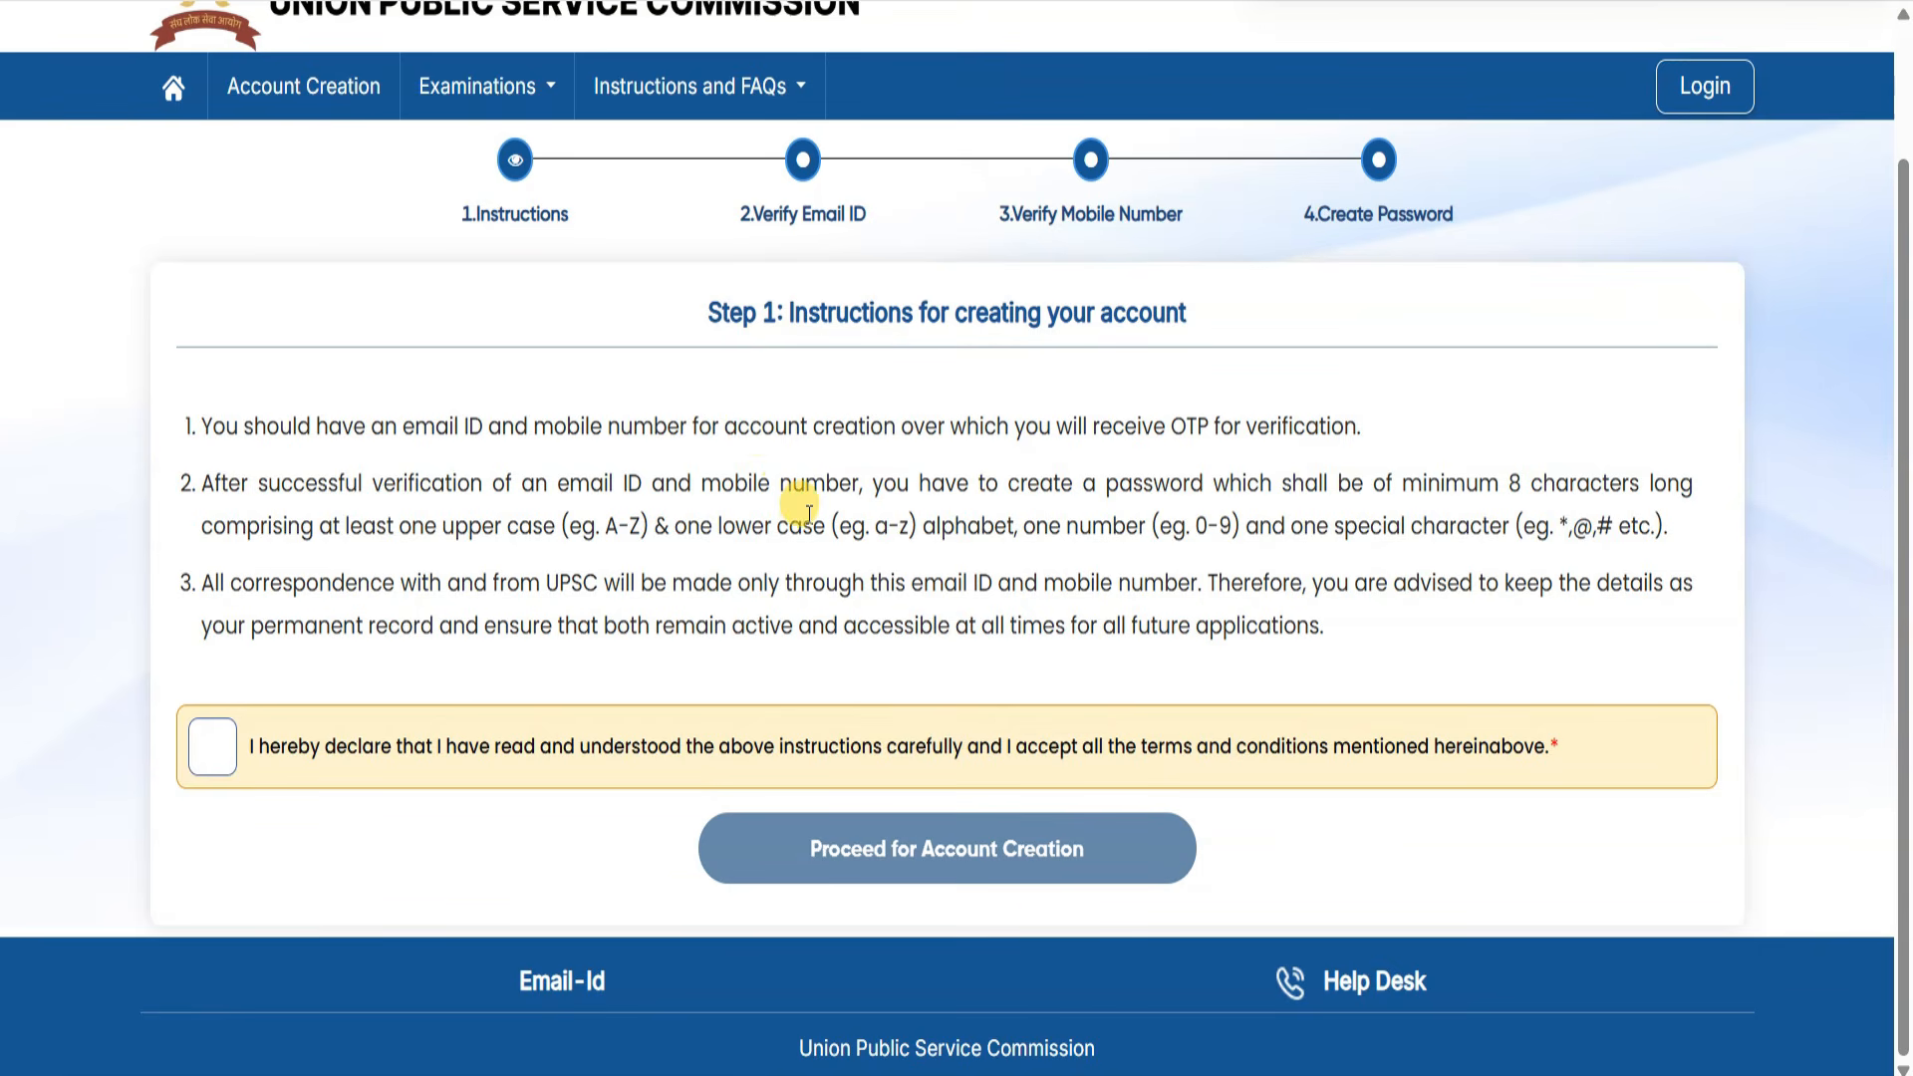
click(206, 755)
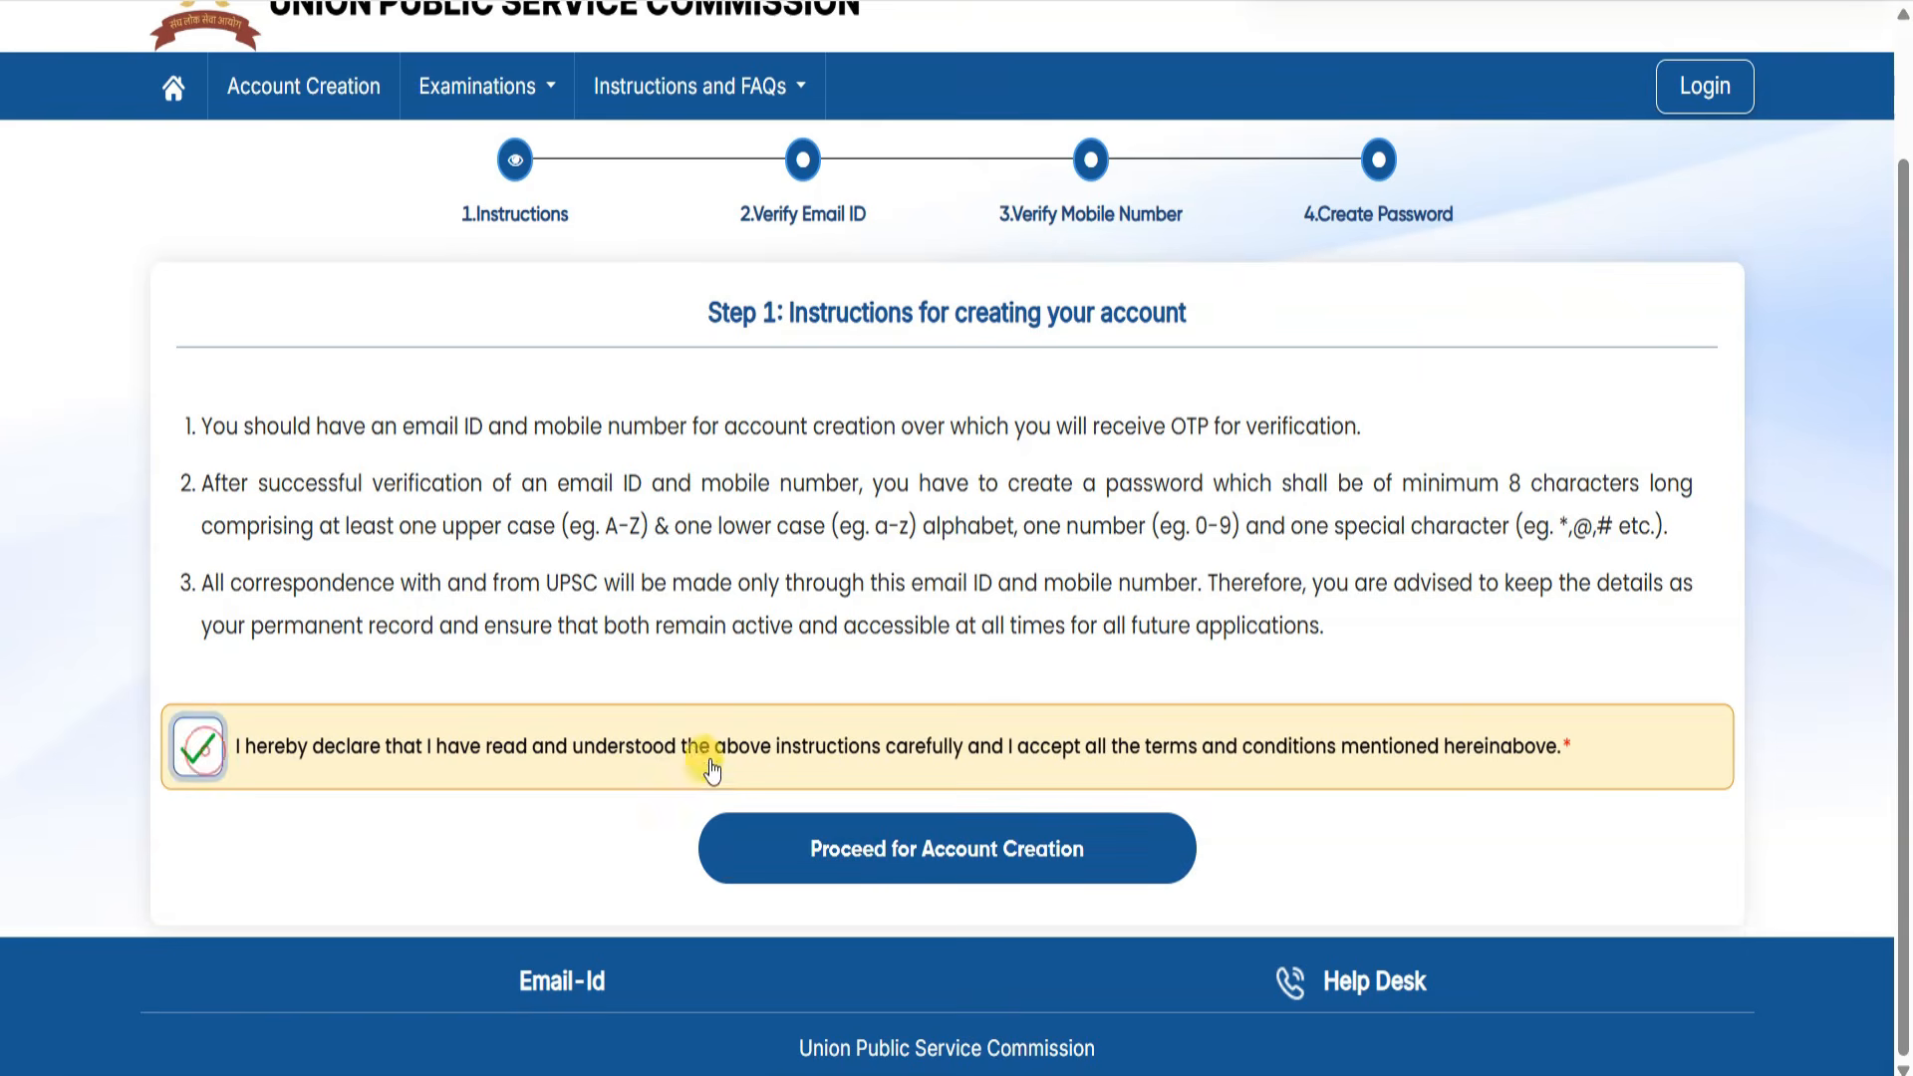
click(995, 871)
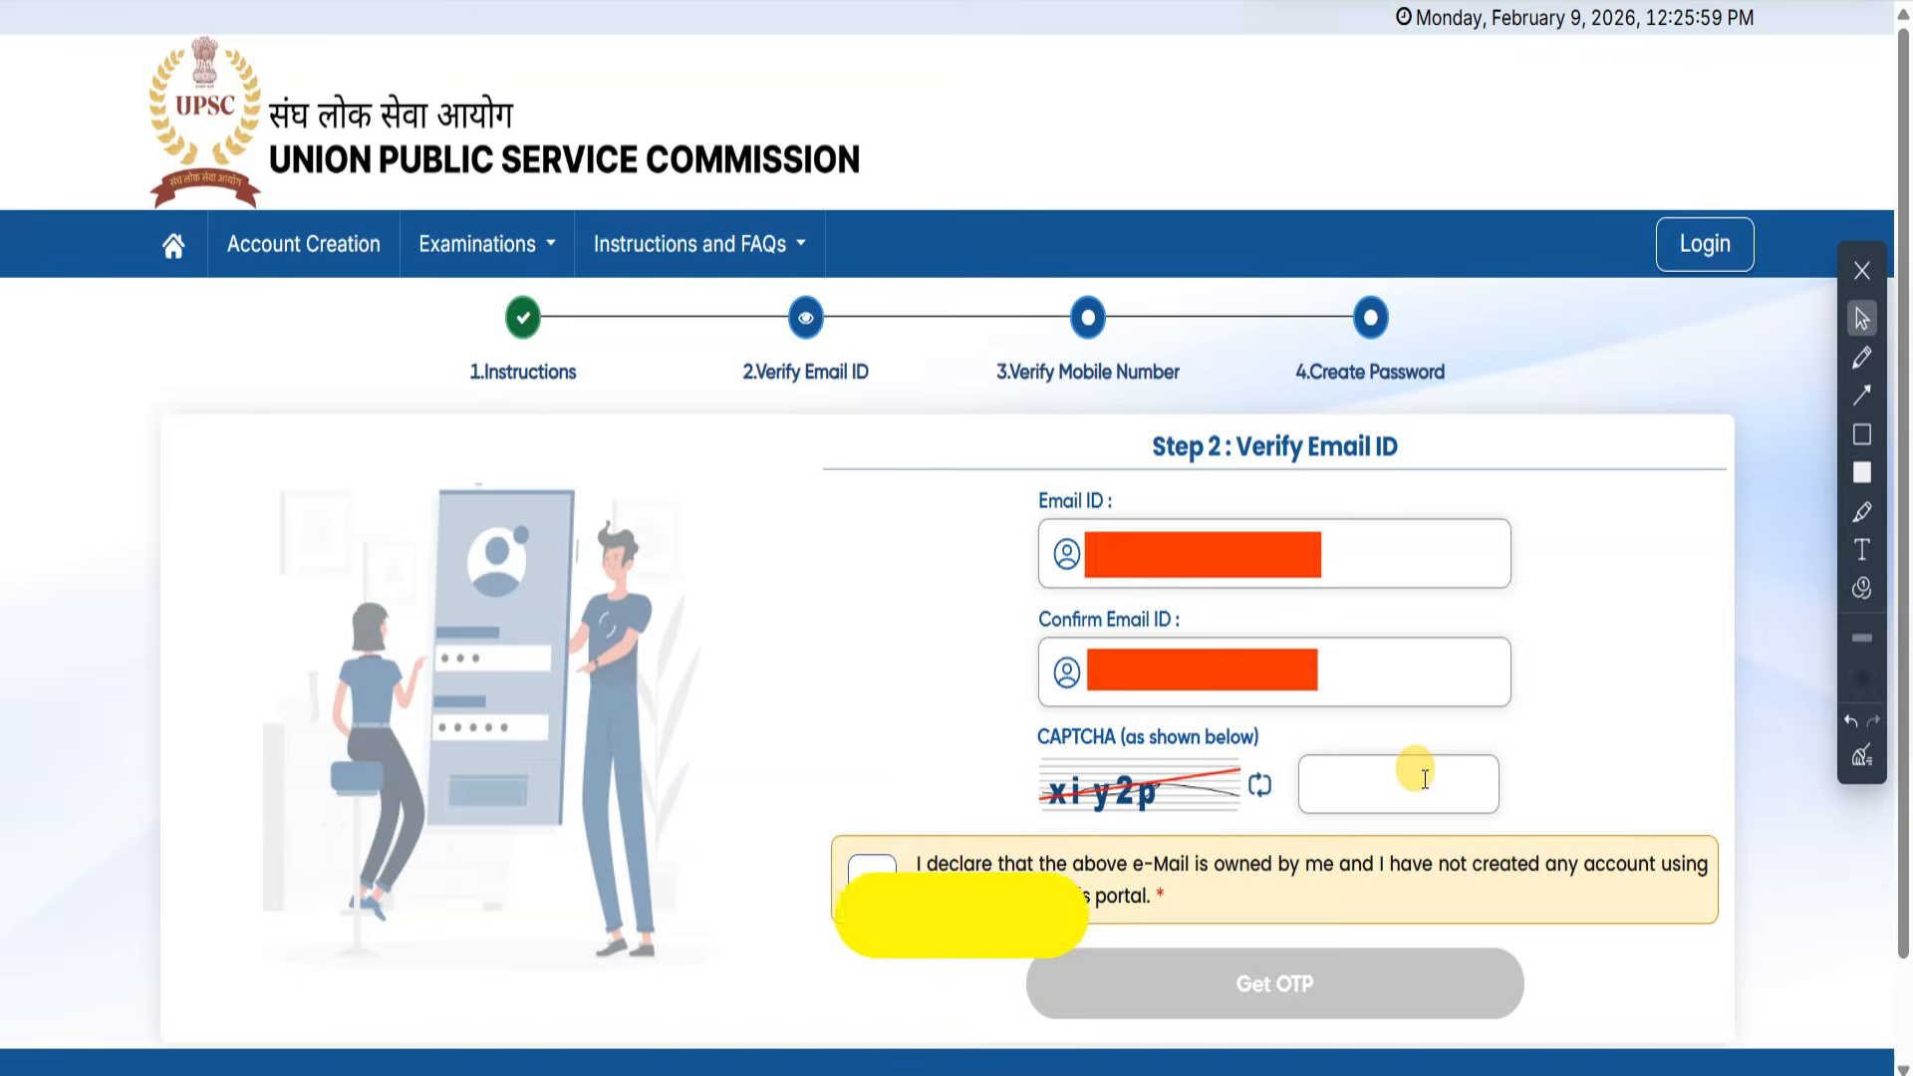
- Enter the CAPTCHA, declare the email as the applicant's own, and request an email OTP
click(1422, 778)
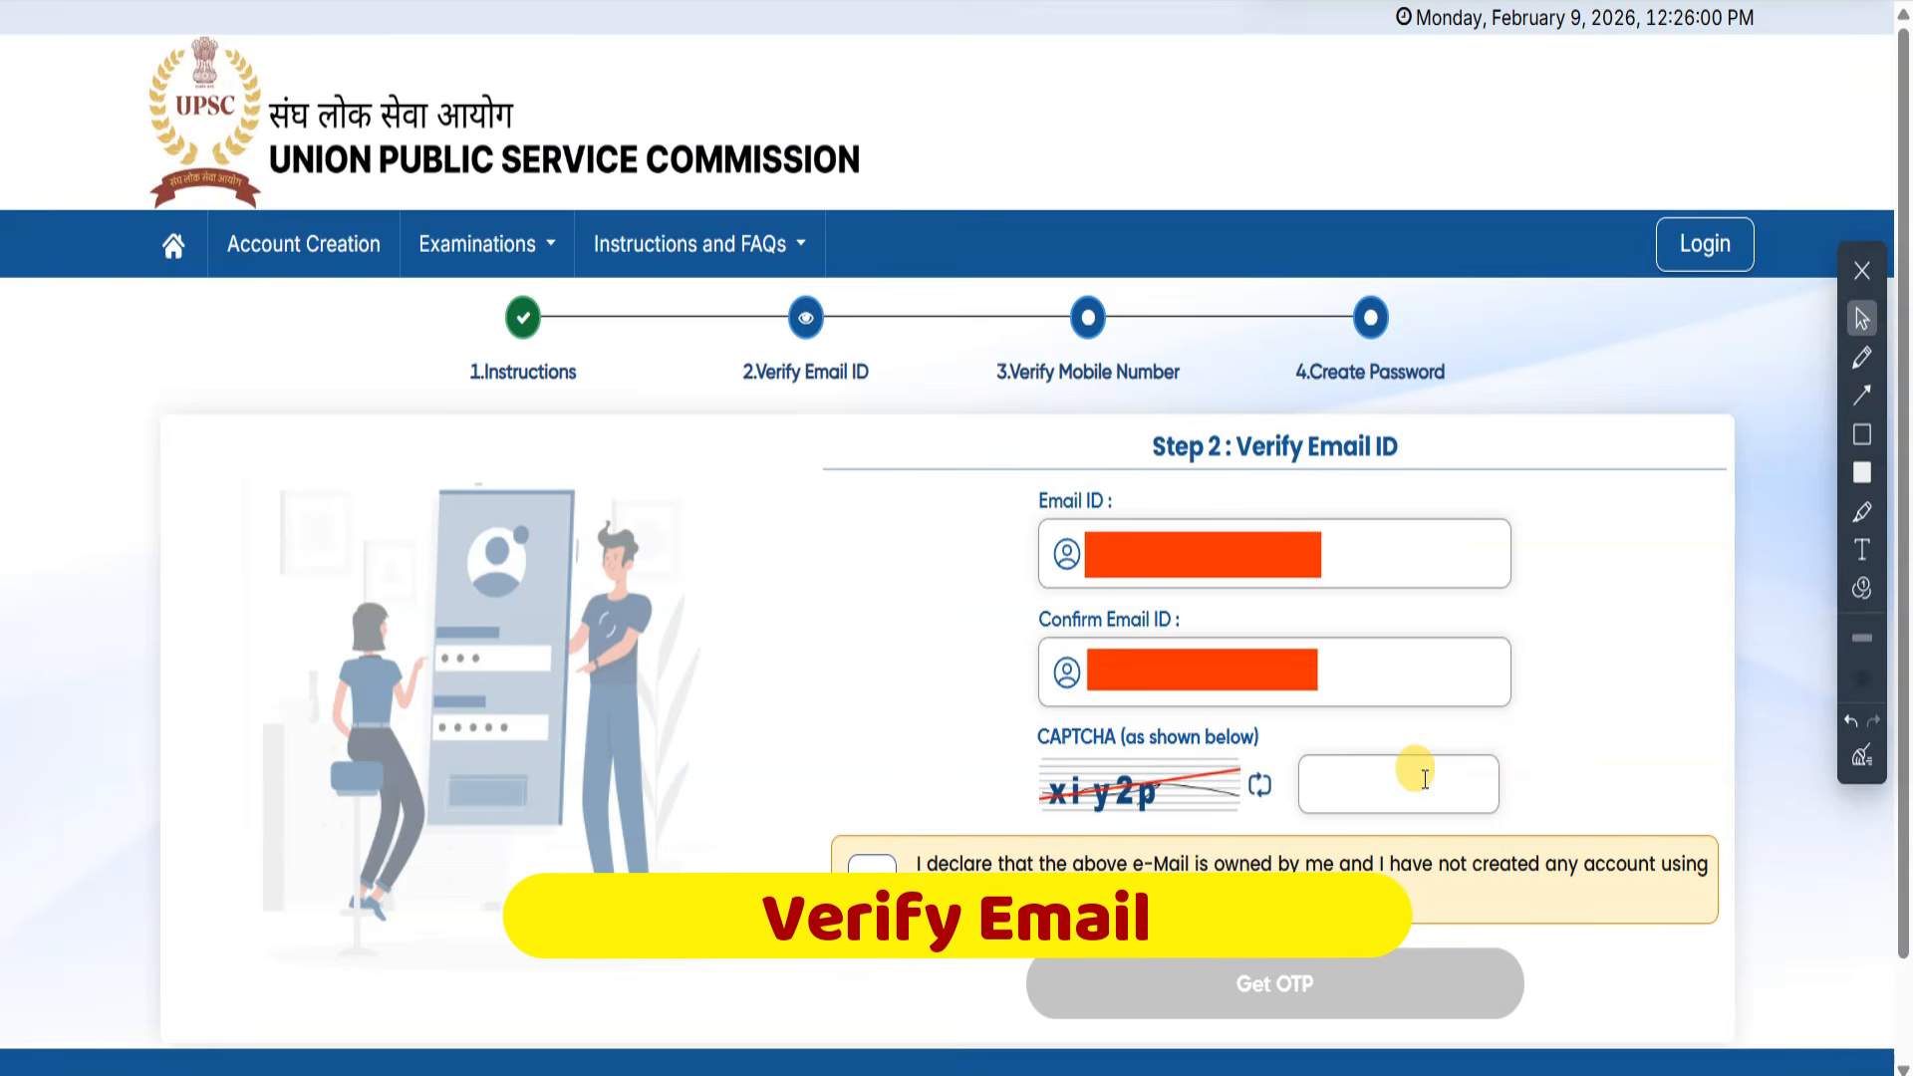
text(xiy)
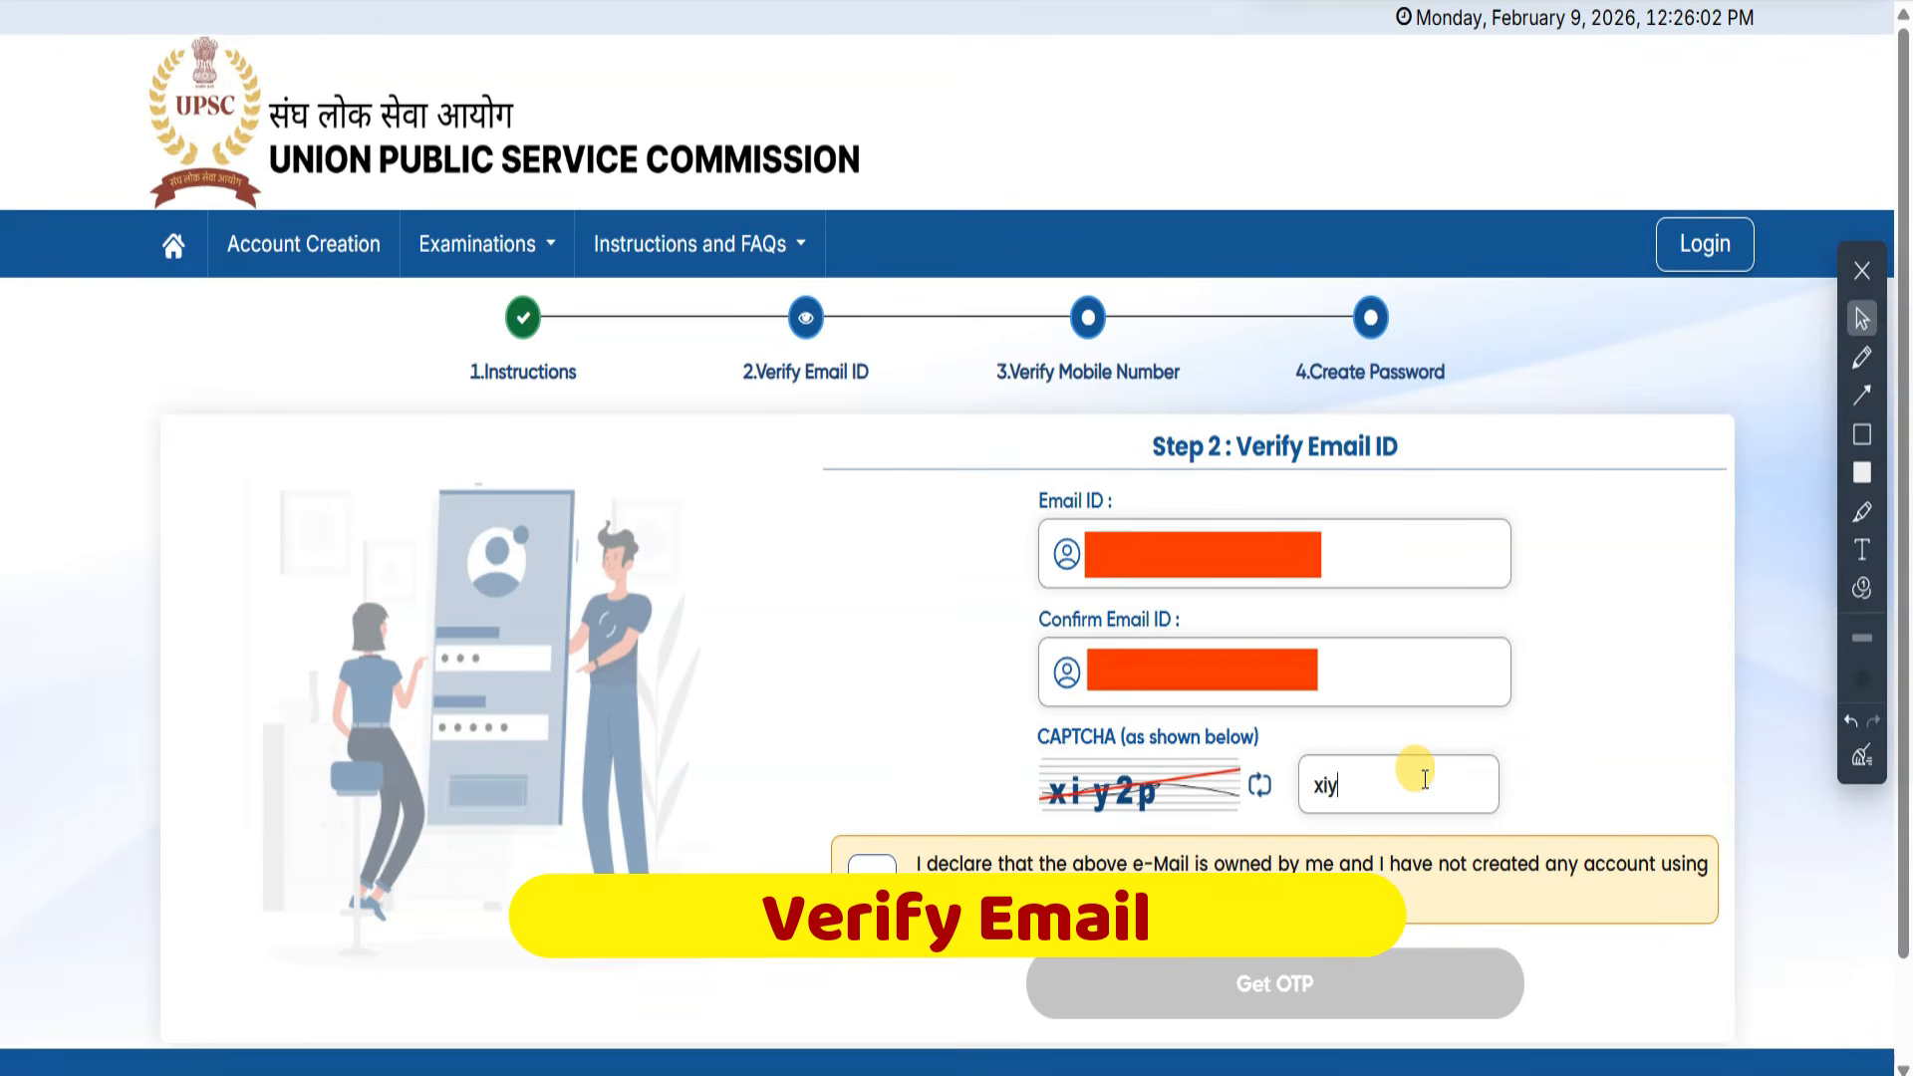
text(2p)
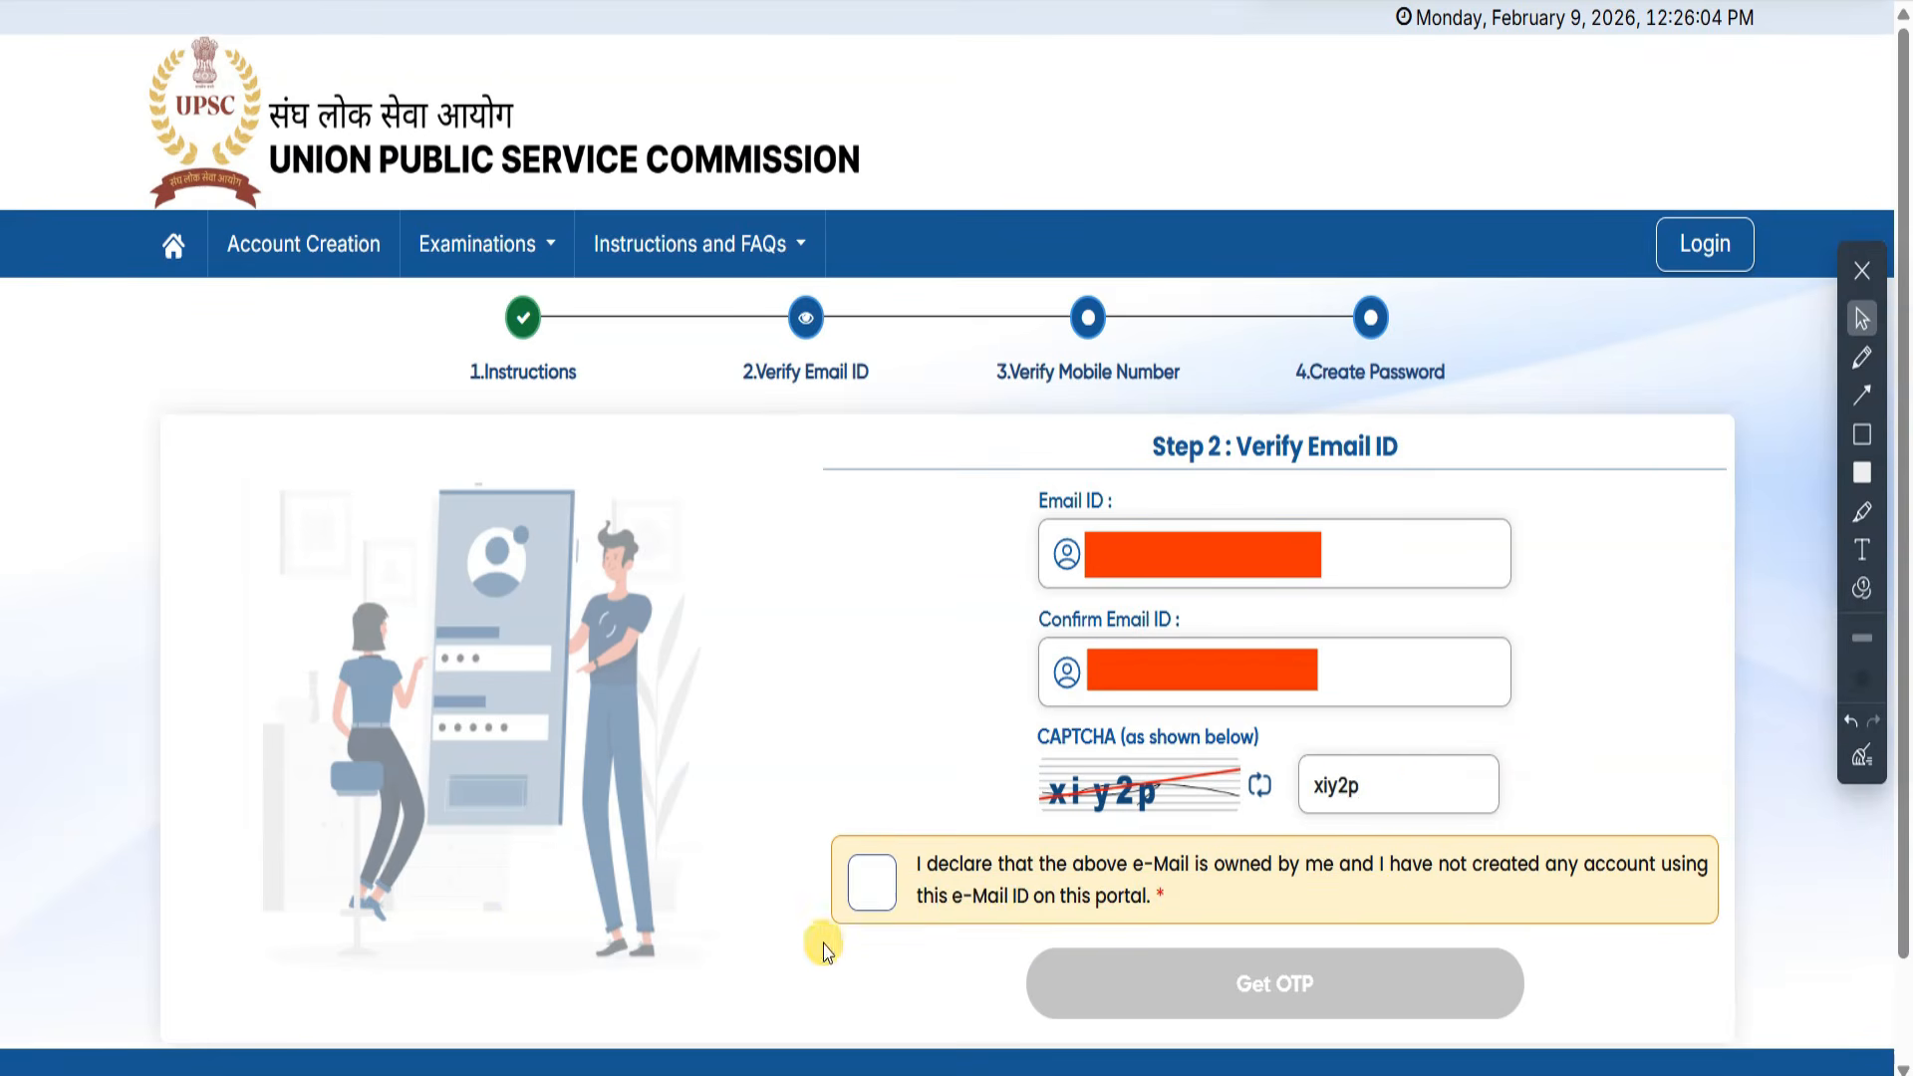
click(997, 897)
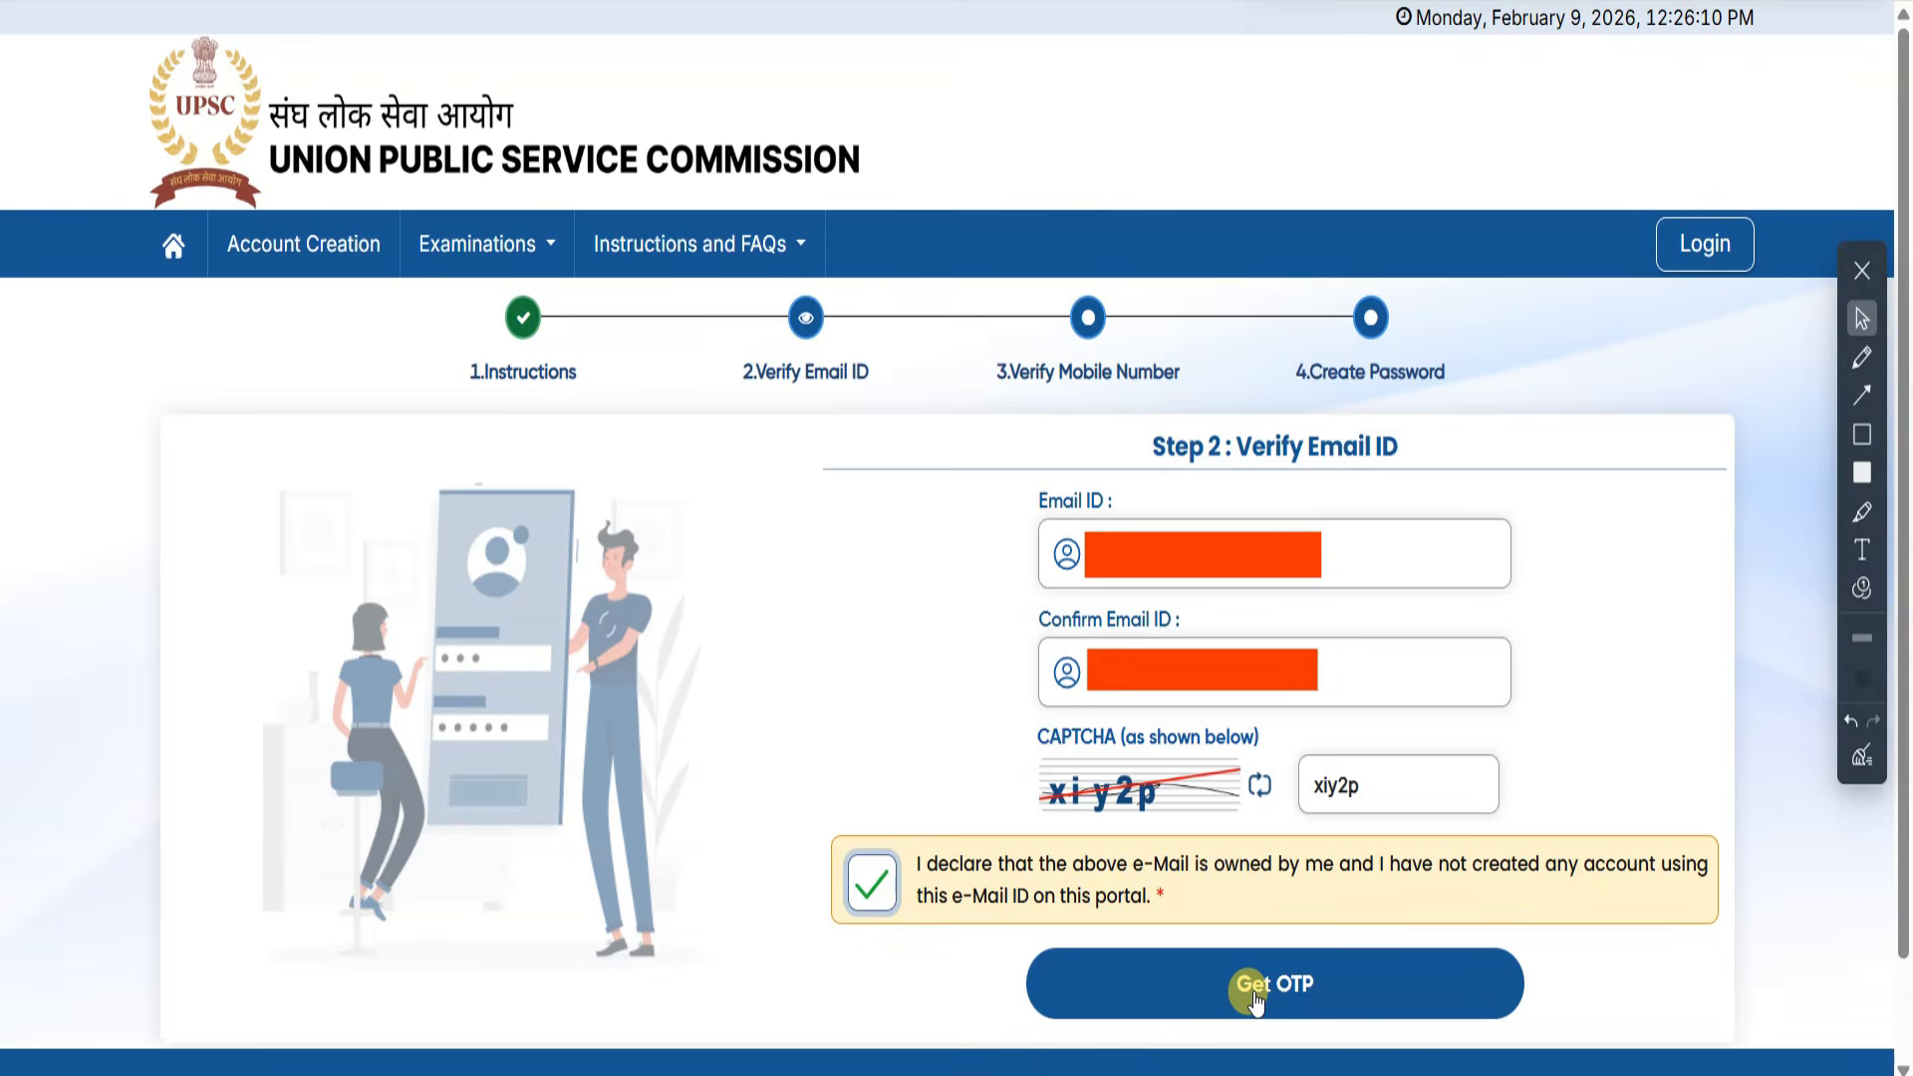
click(1256, 999)
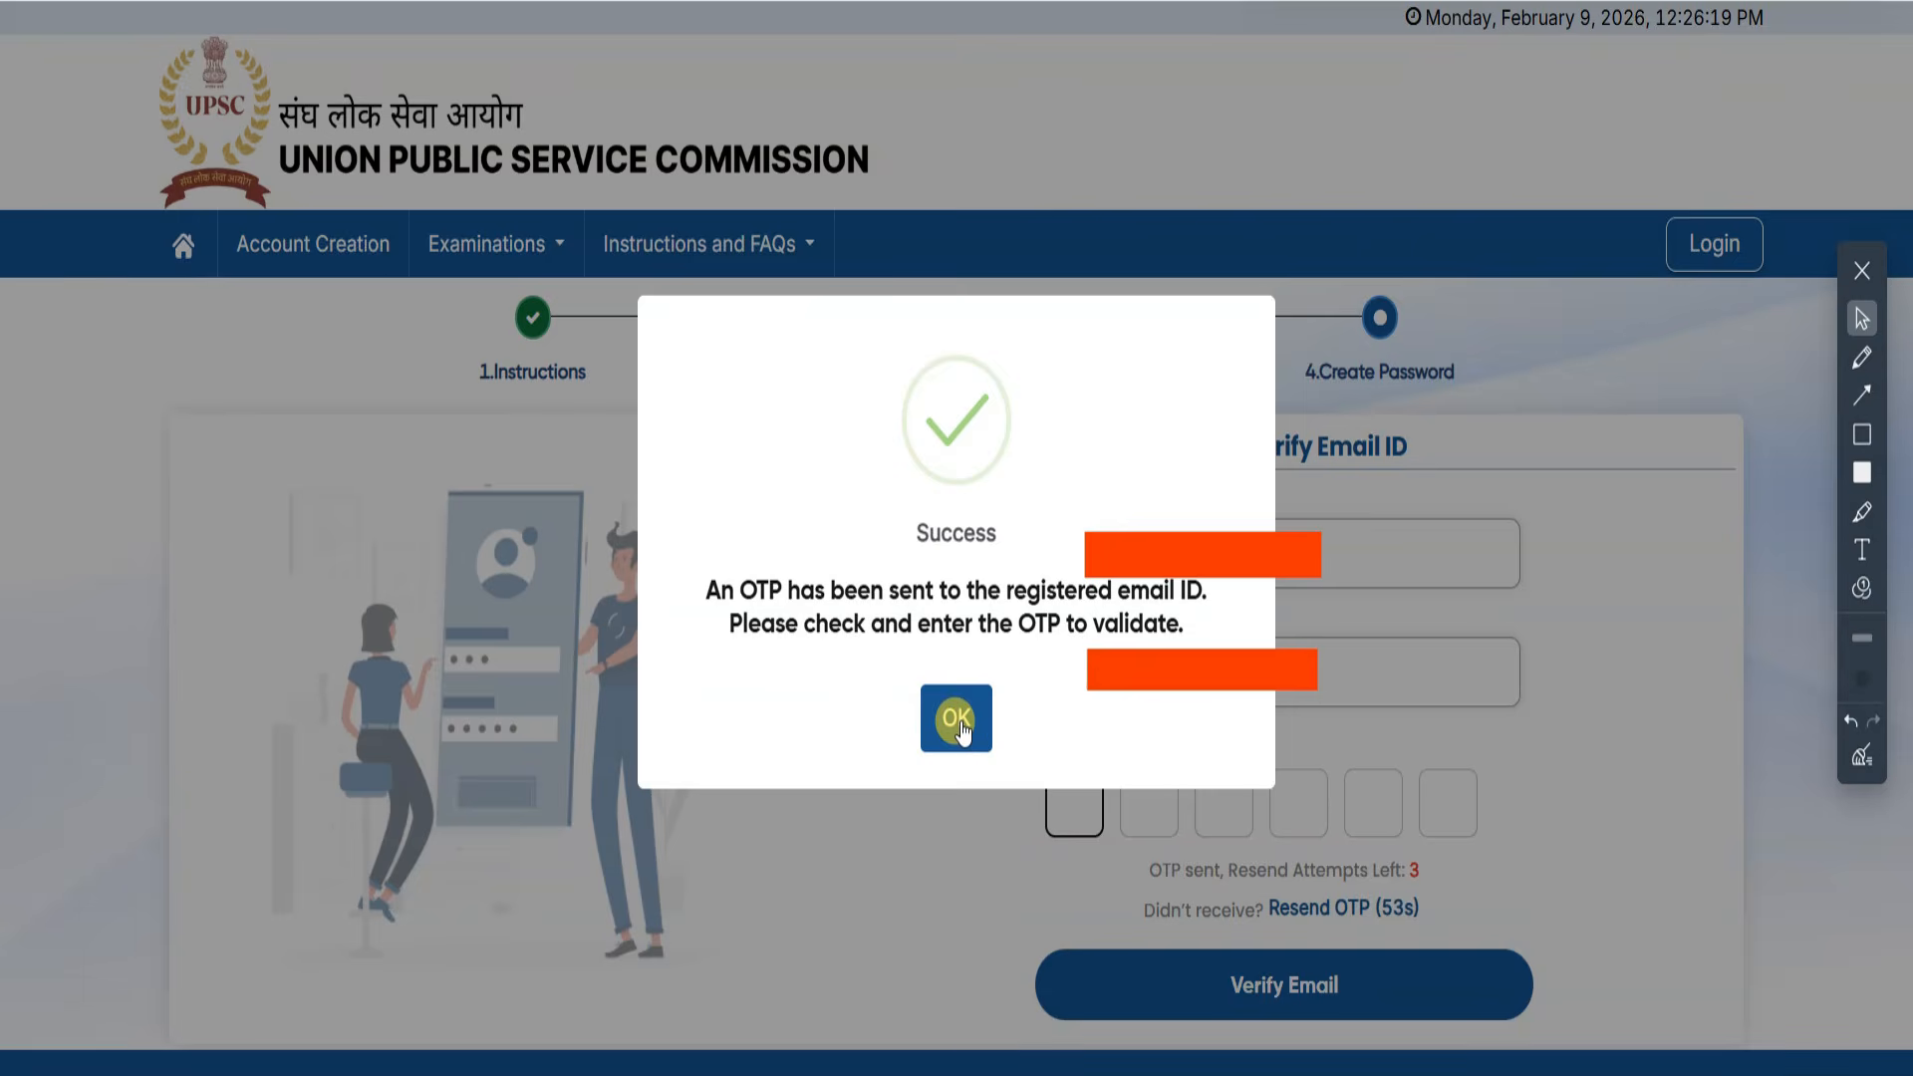
- Enter the emailed one-time code and verify the email address
click(957, 720)
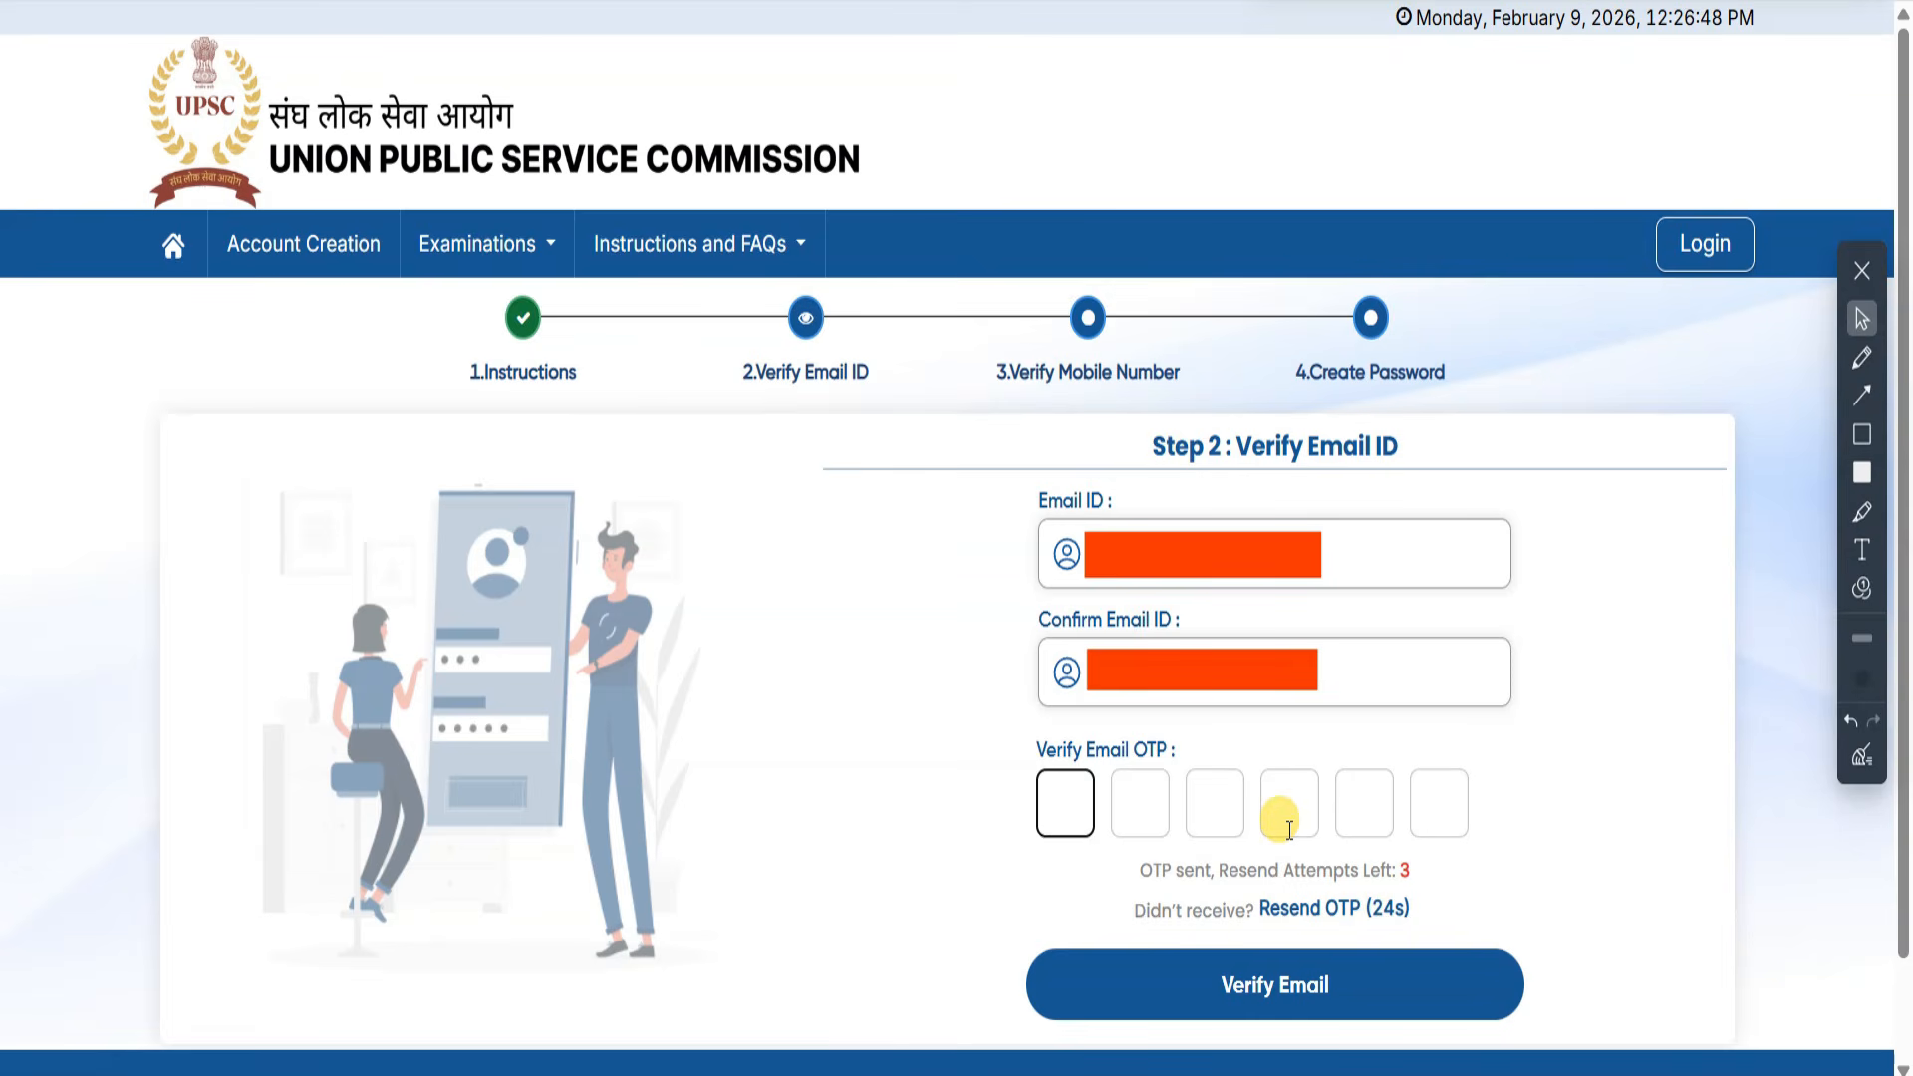
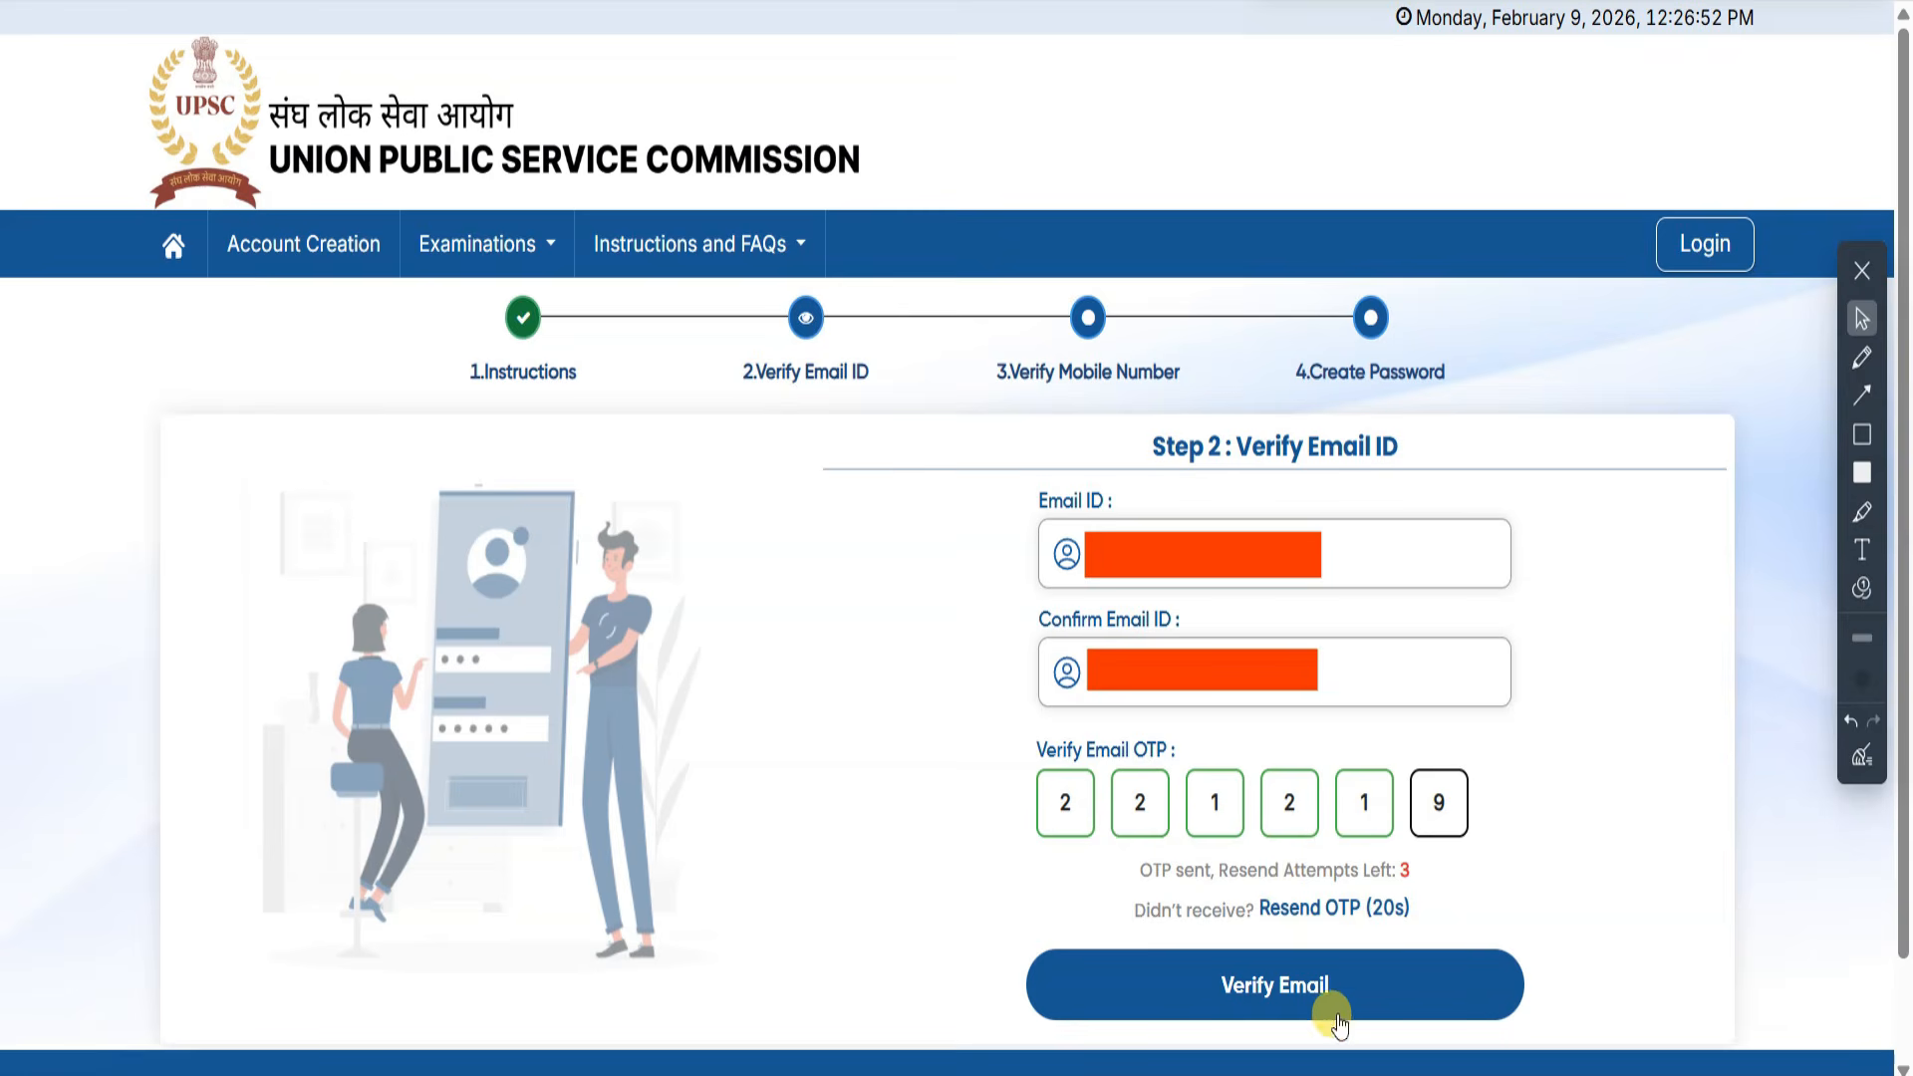
click(1314, 986)
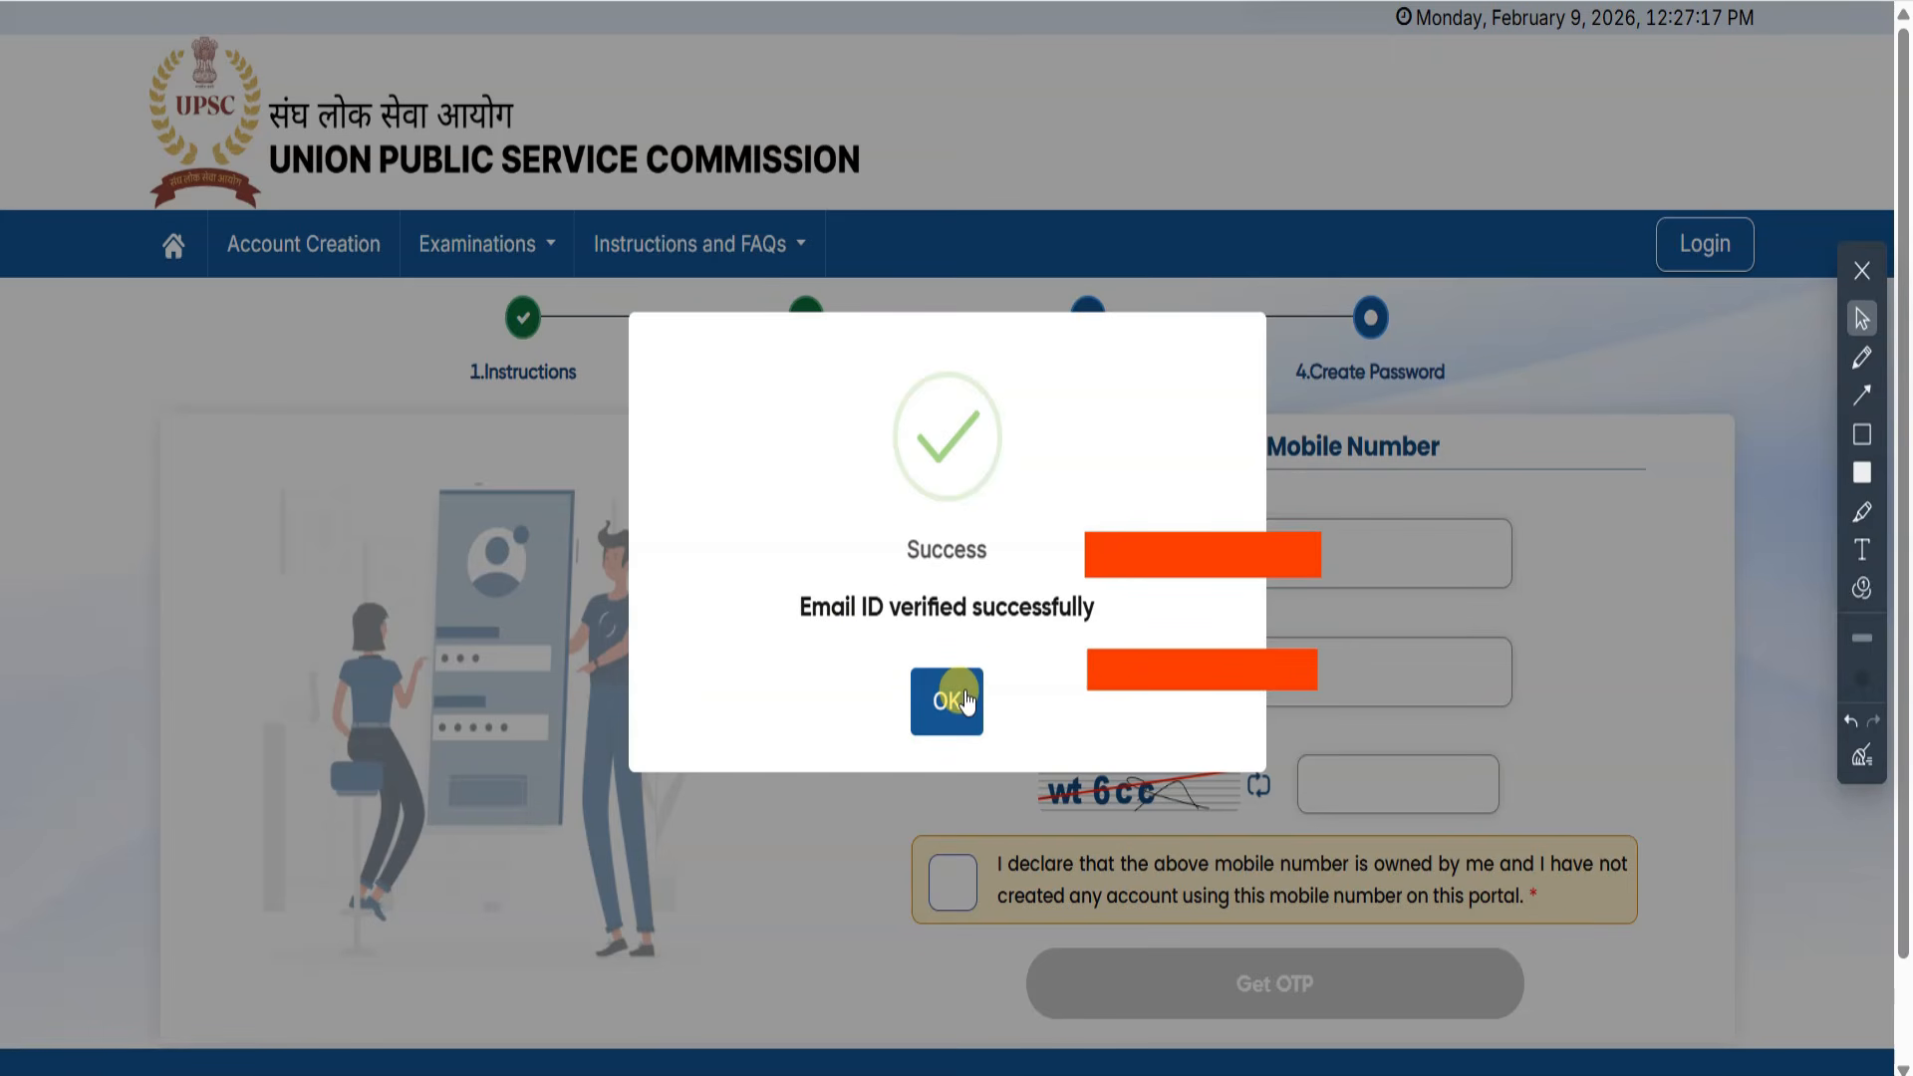
click(952, 692)
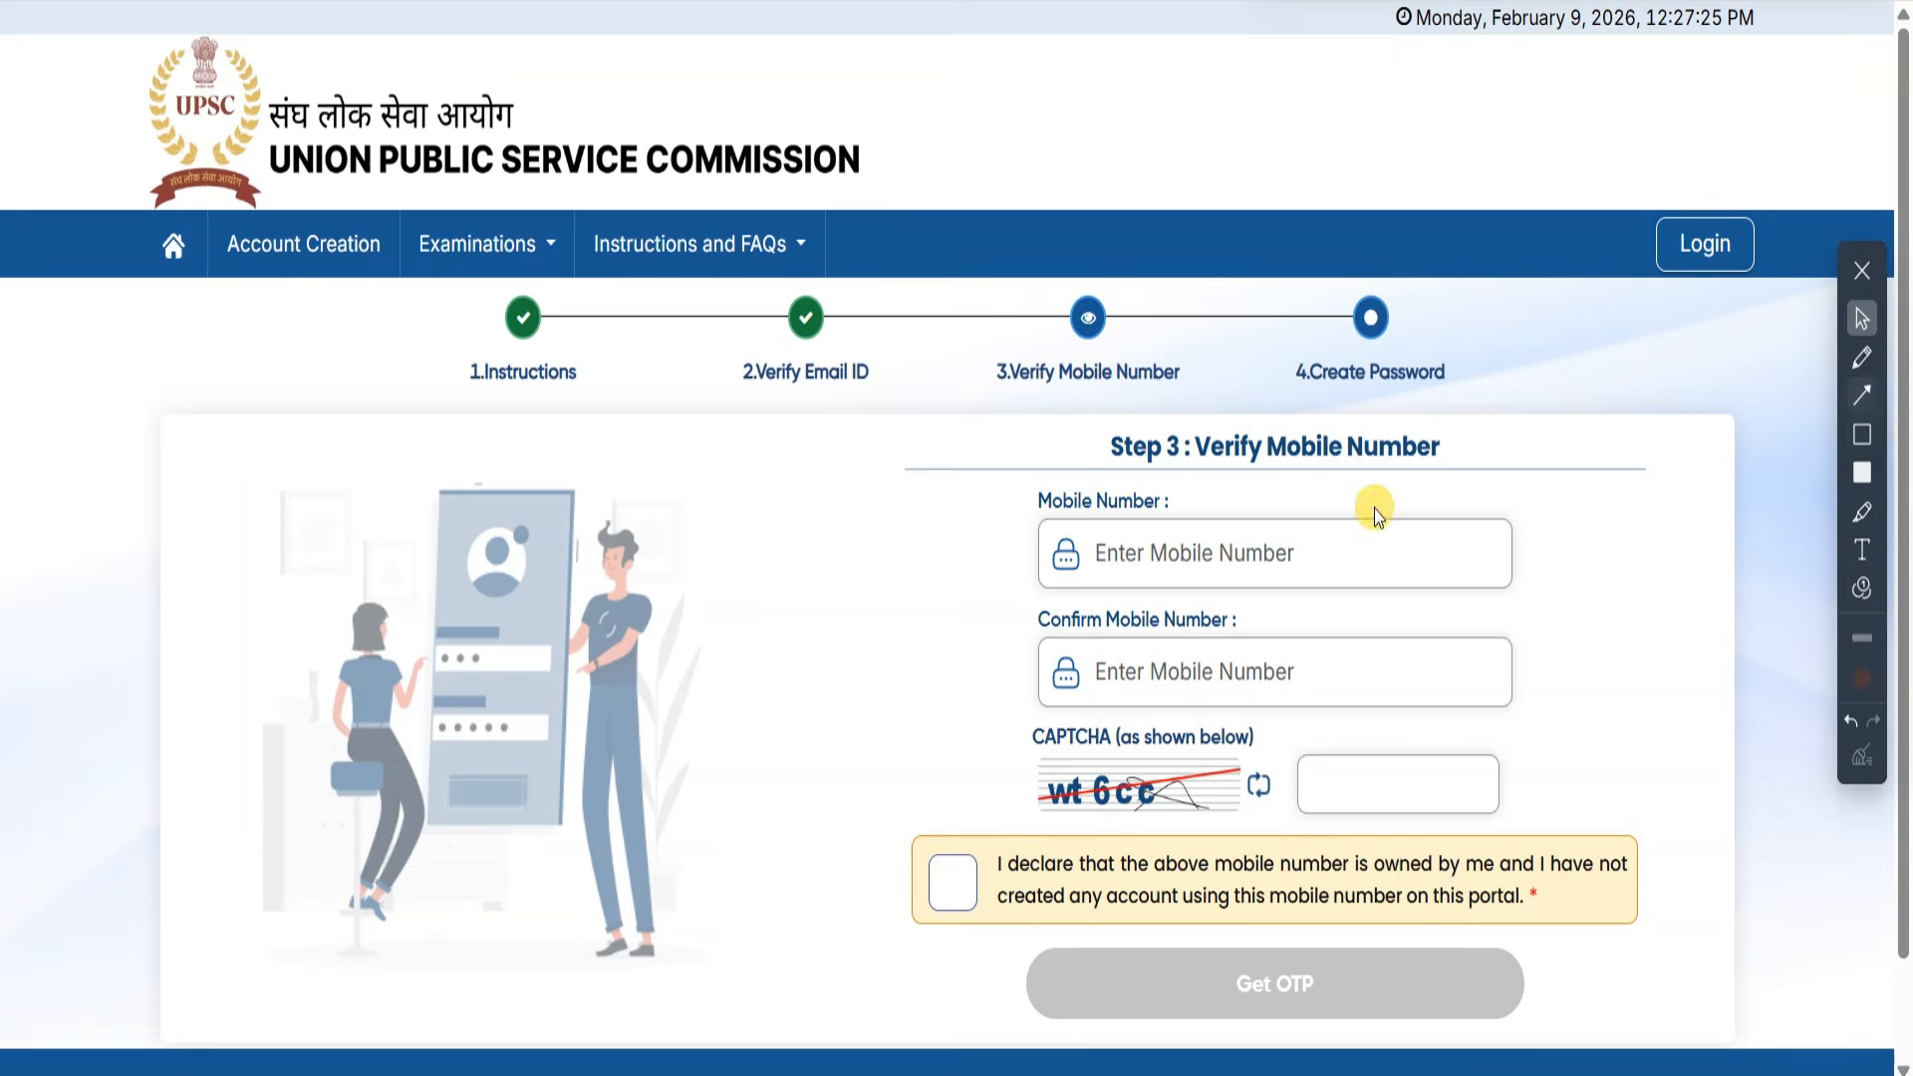
- Enter the mobile number, tick the ownership declaration, and request a mobile OTP
click(1241, 564)
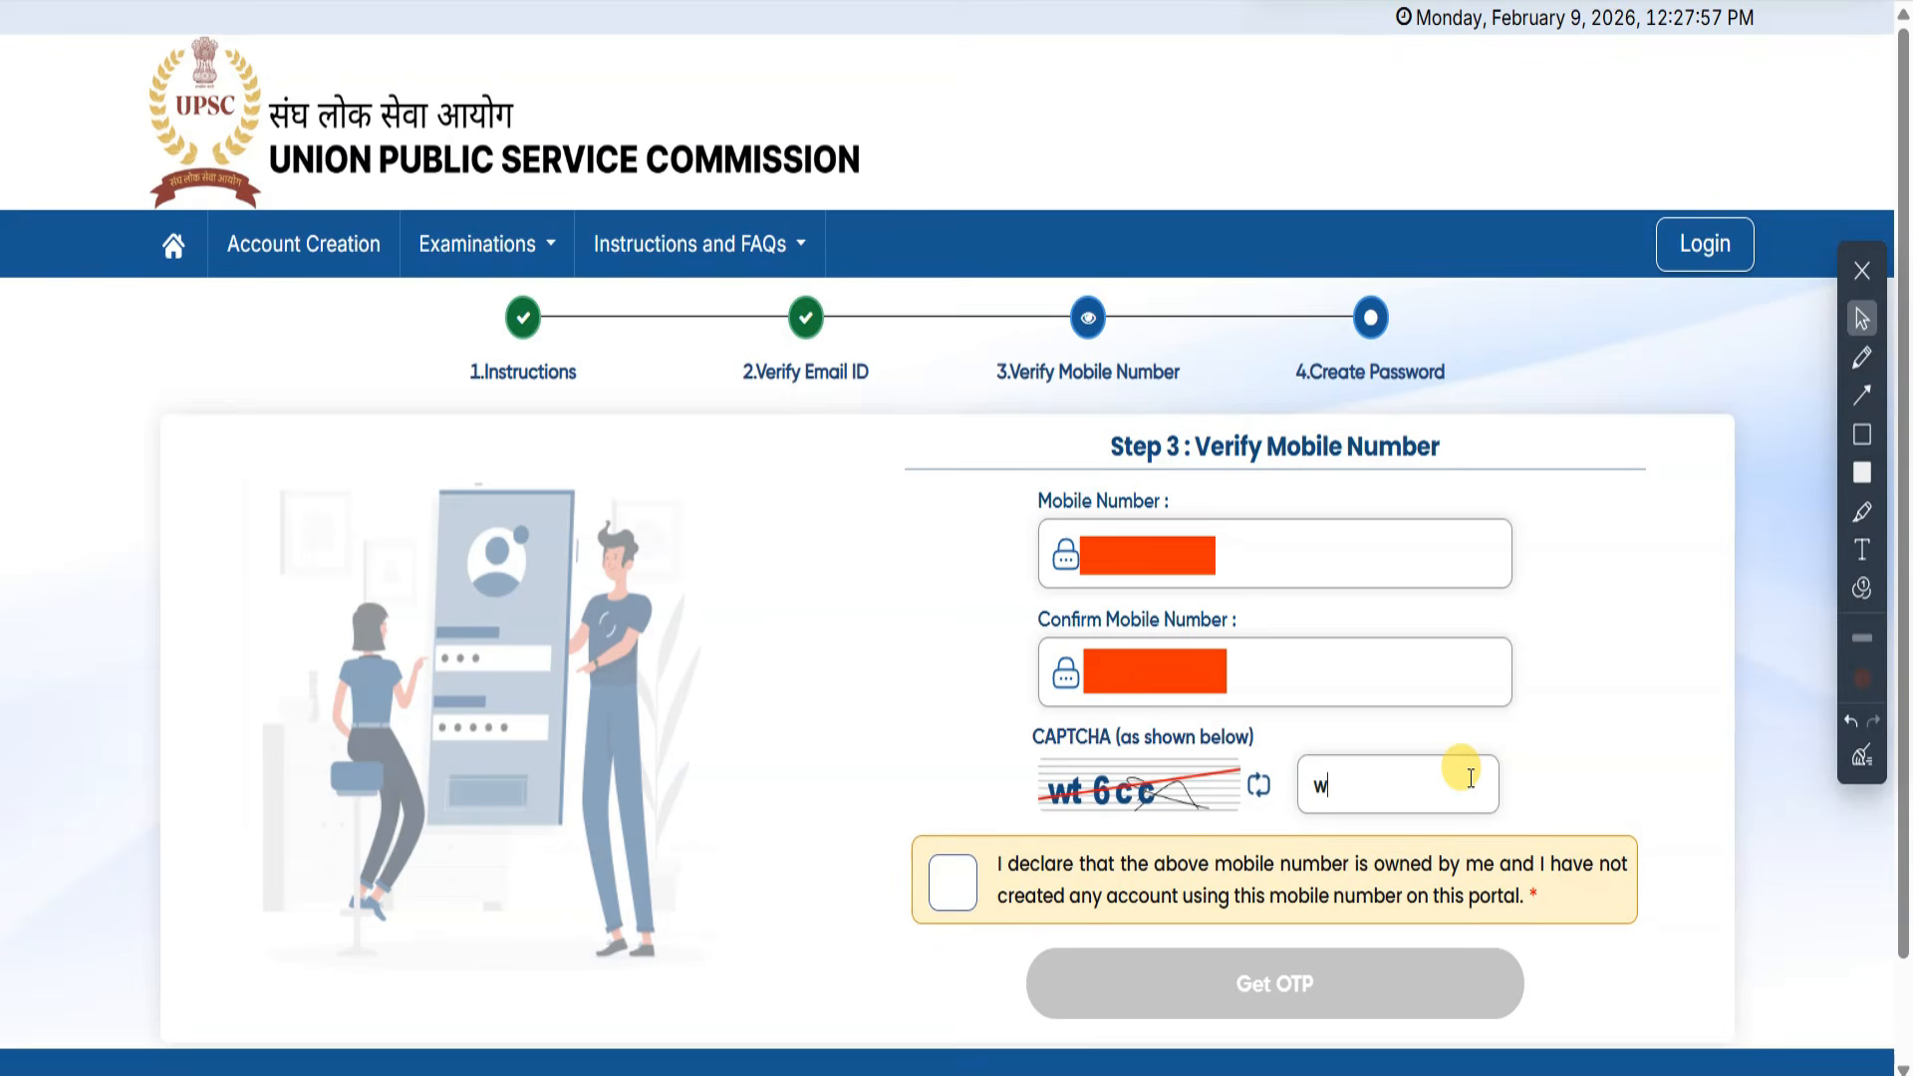
text(cc)
key(Tab)
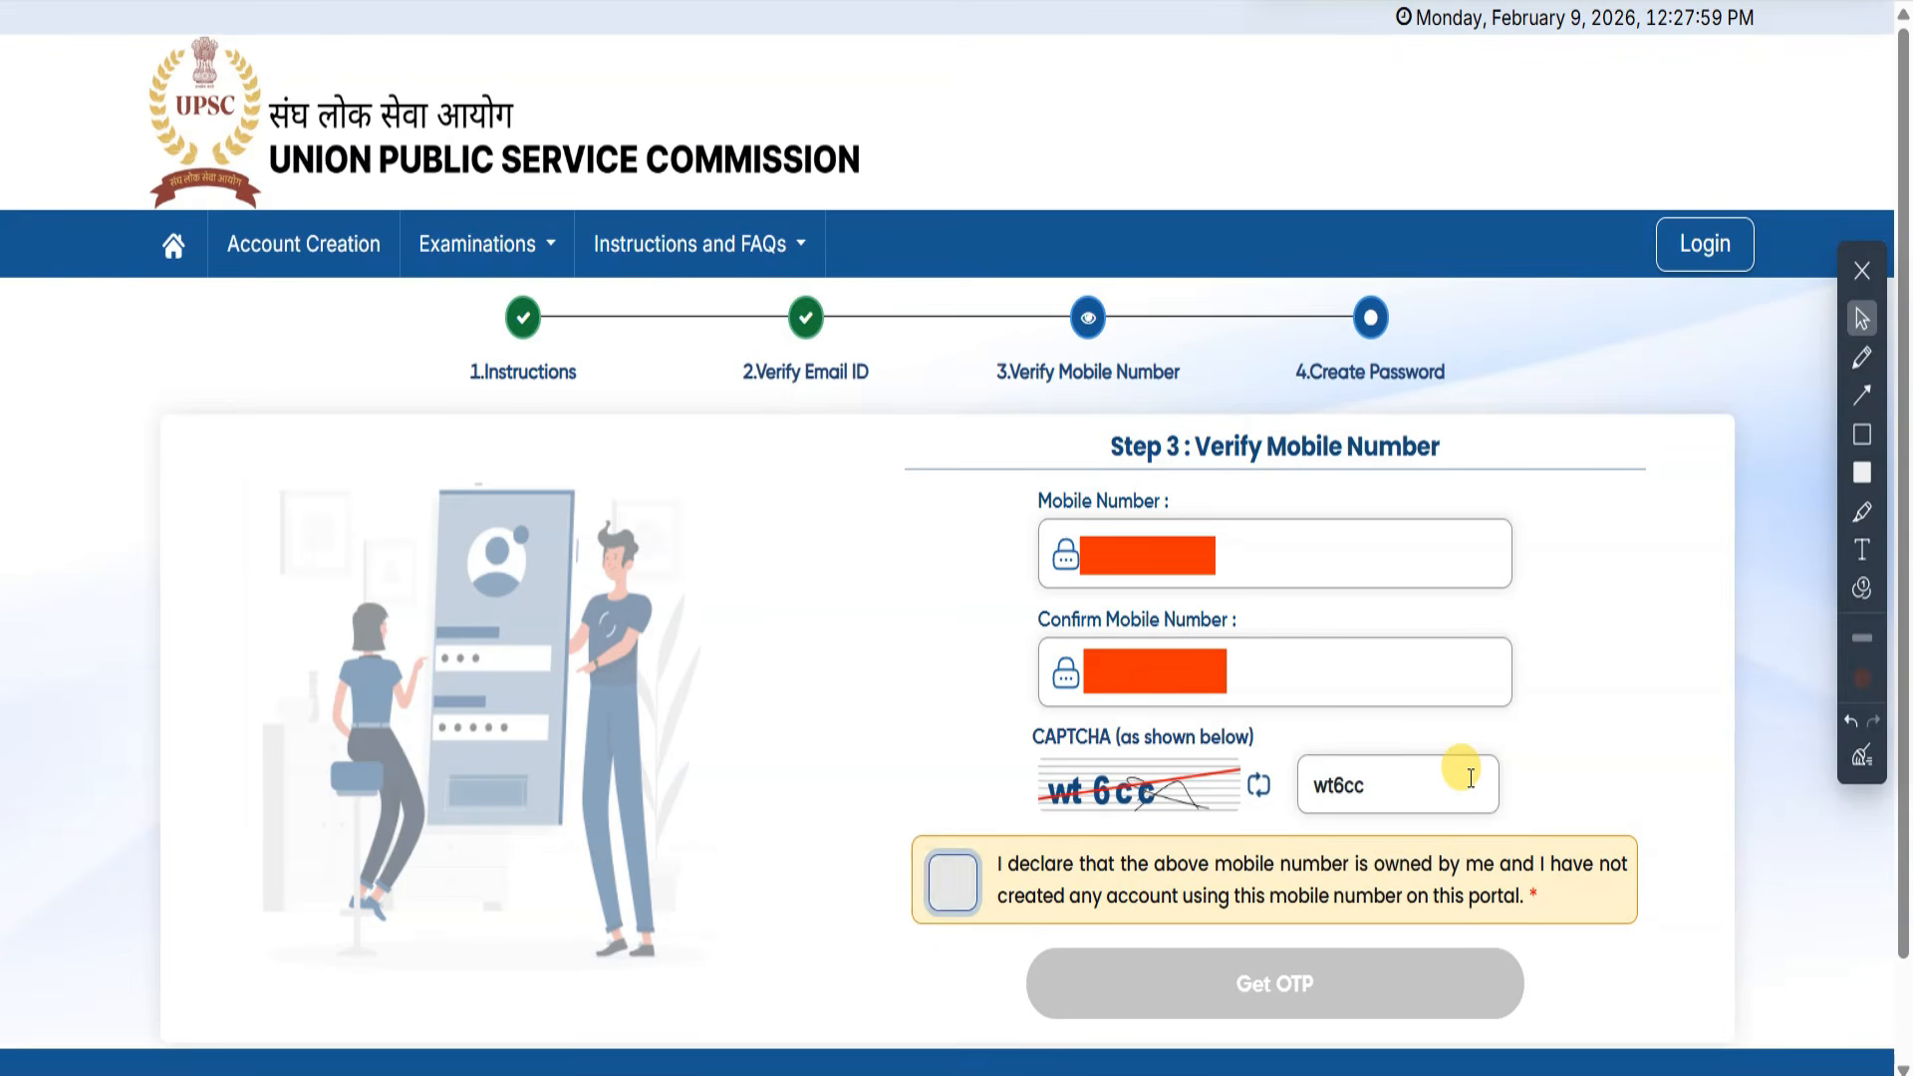
key(space)
click(1364, 969)
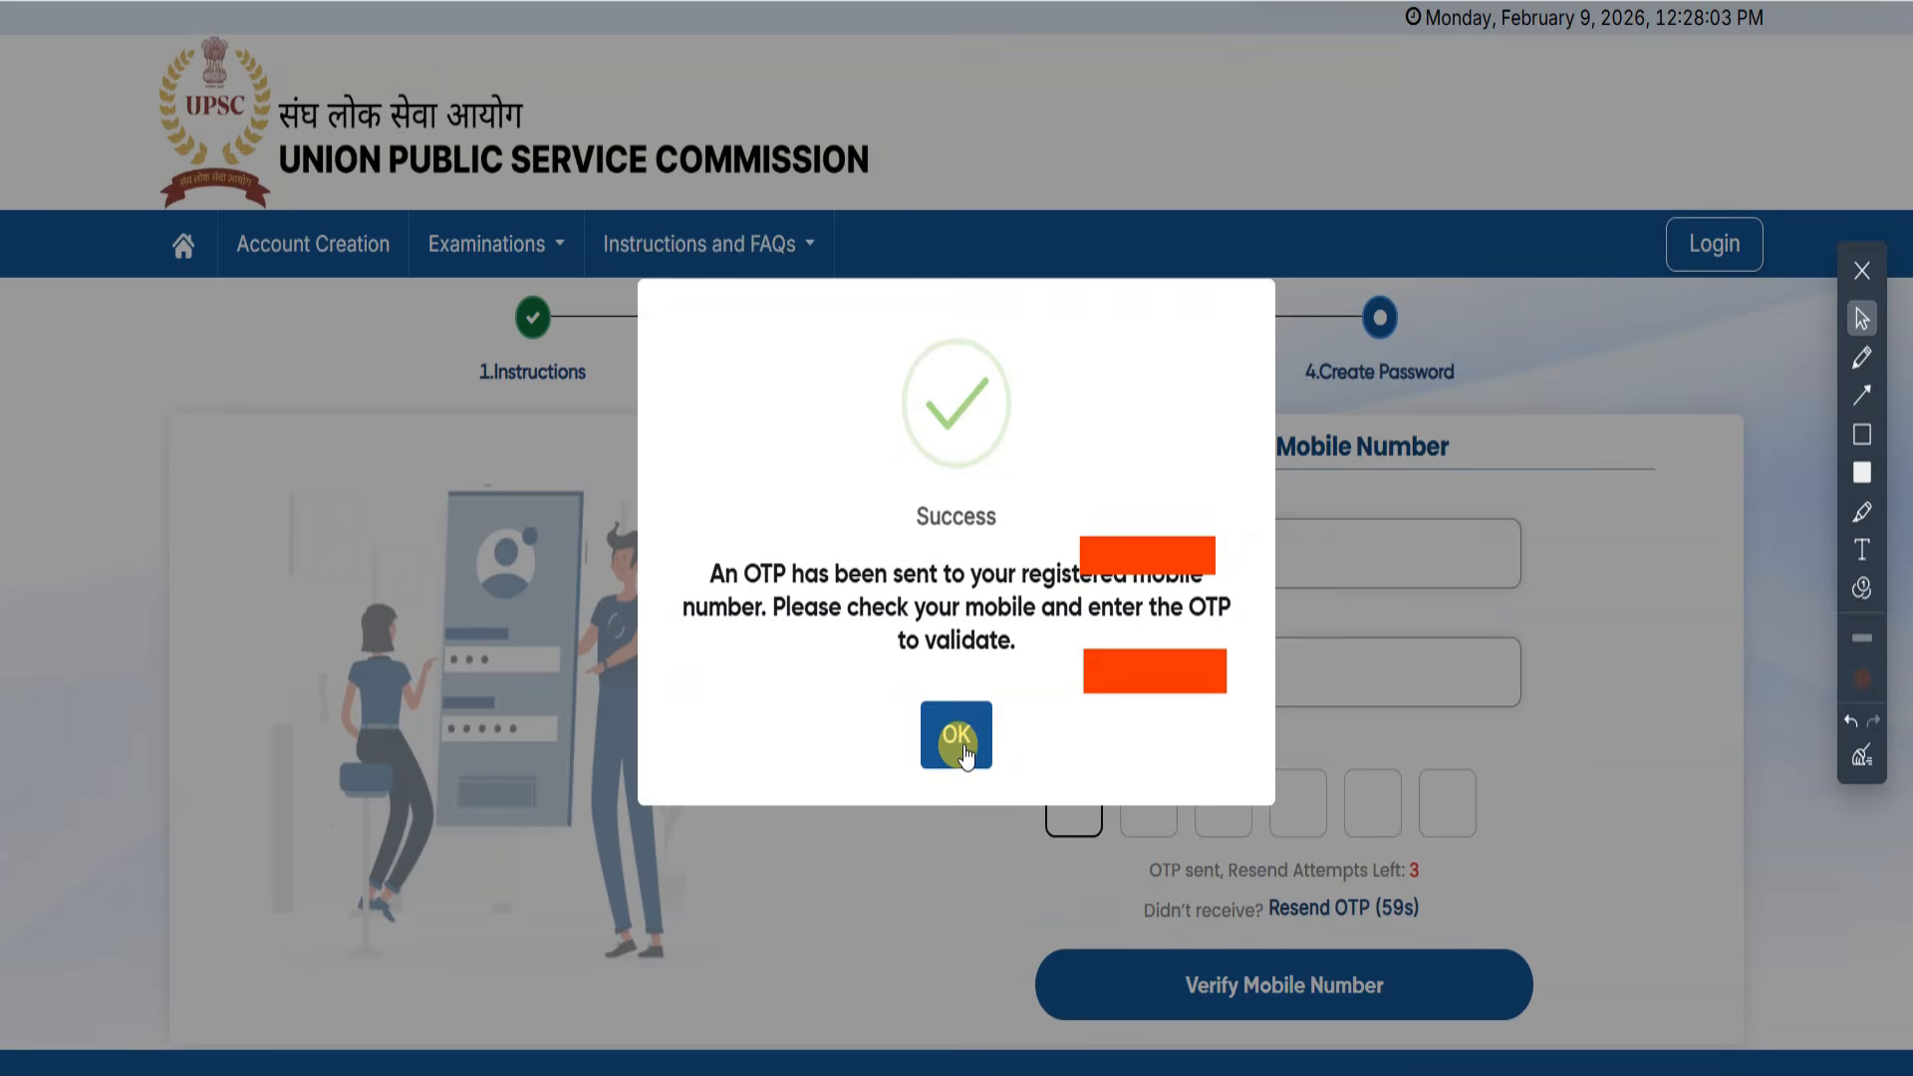
- Enter the one-time code sent to the mobile and verify the number
click(958, 742)
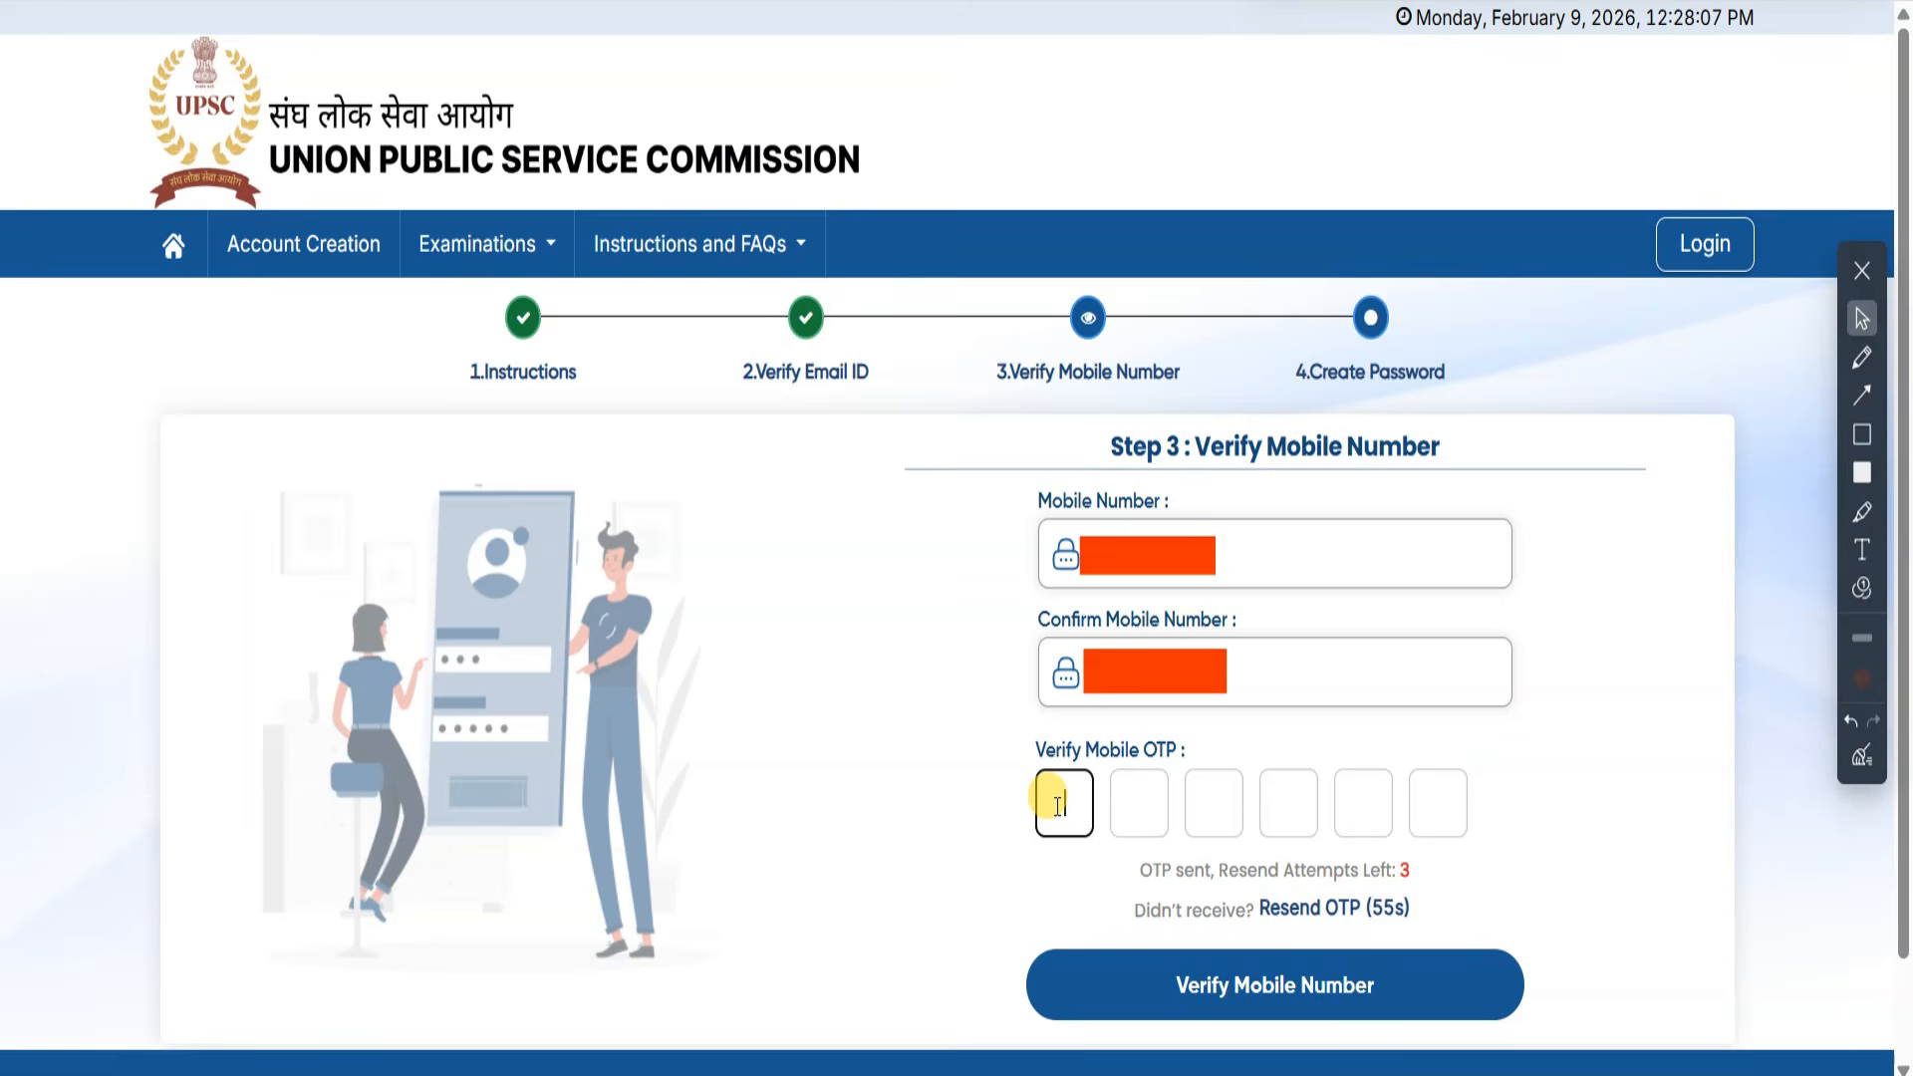
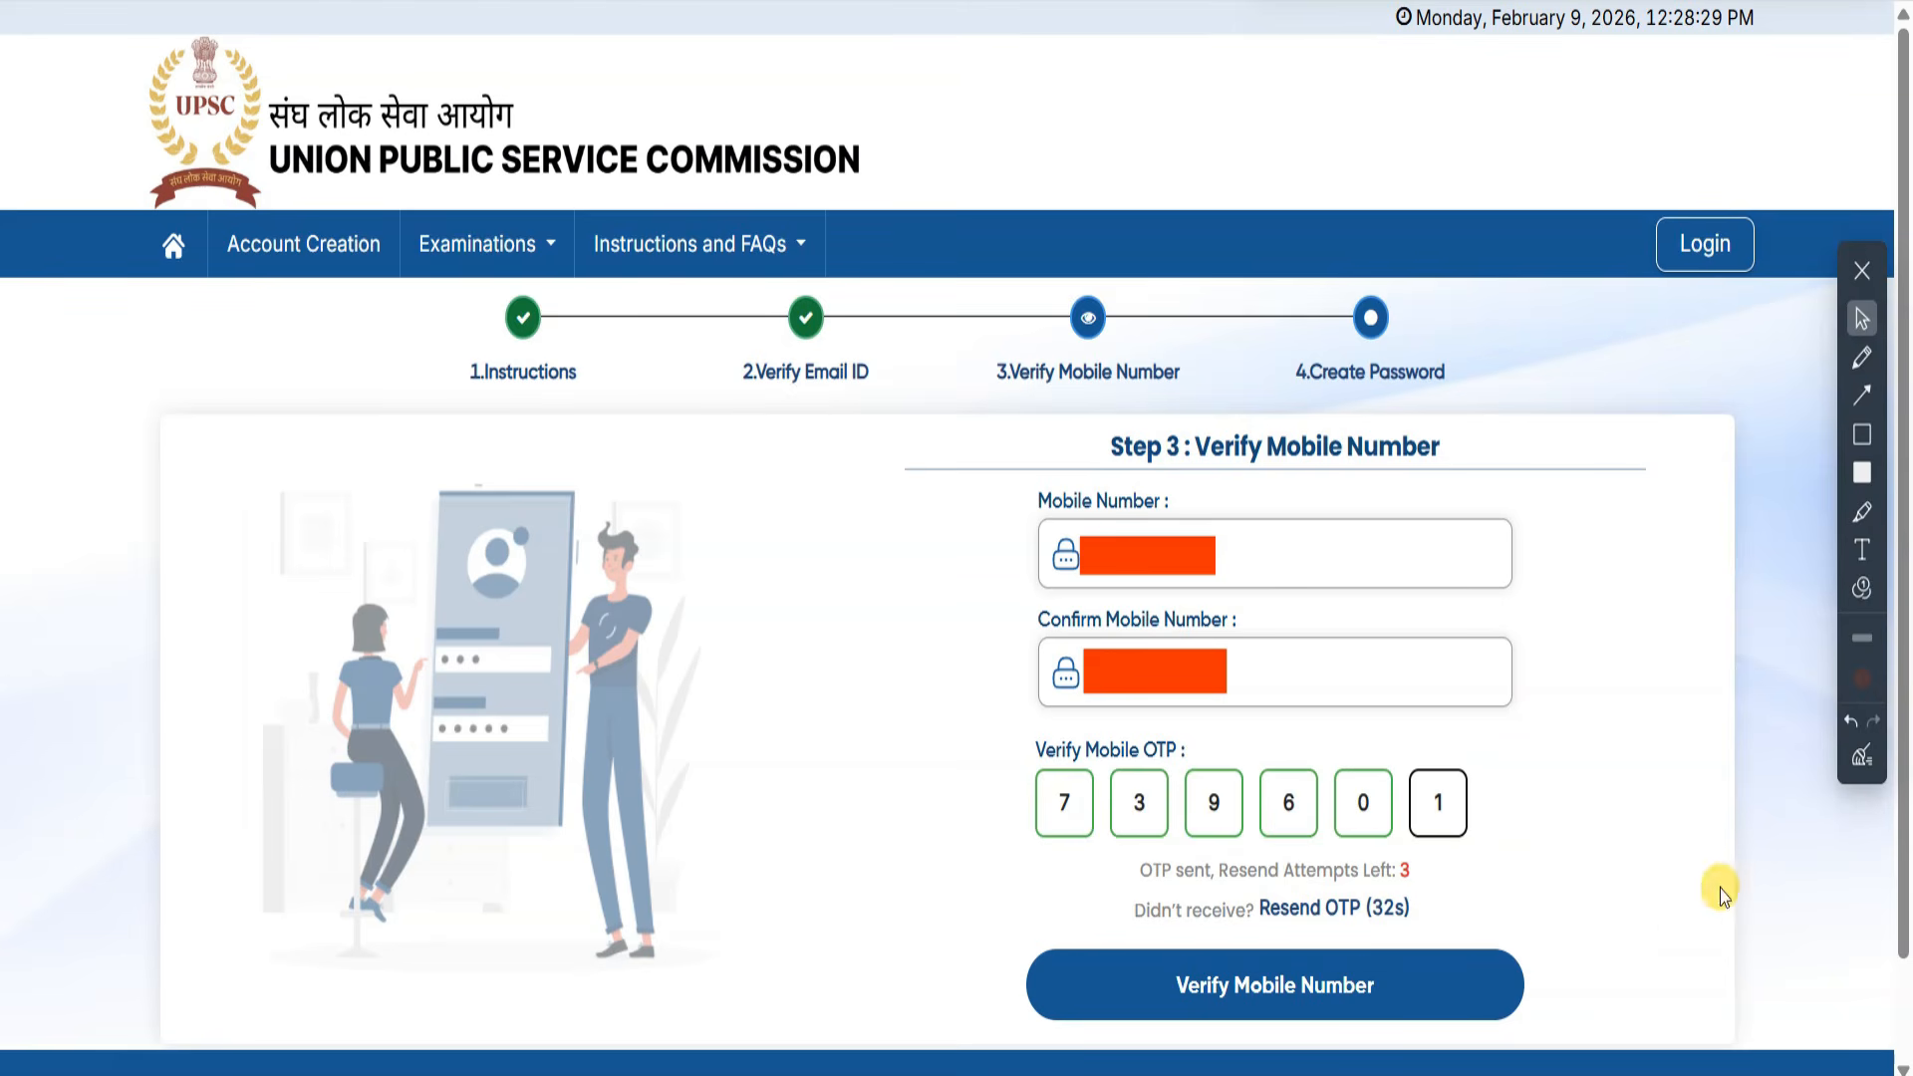
click(1339, 1002)
- Dismiss the mobile-verified message and review the password policy rules
click(947, 708)
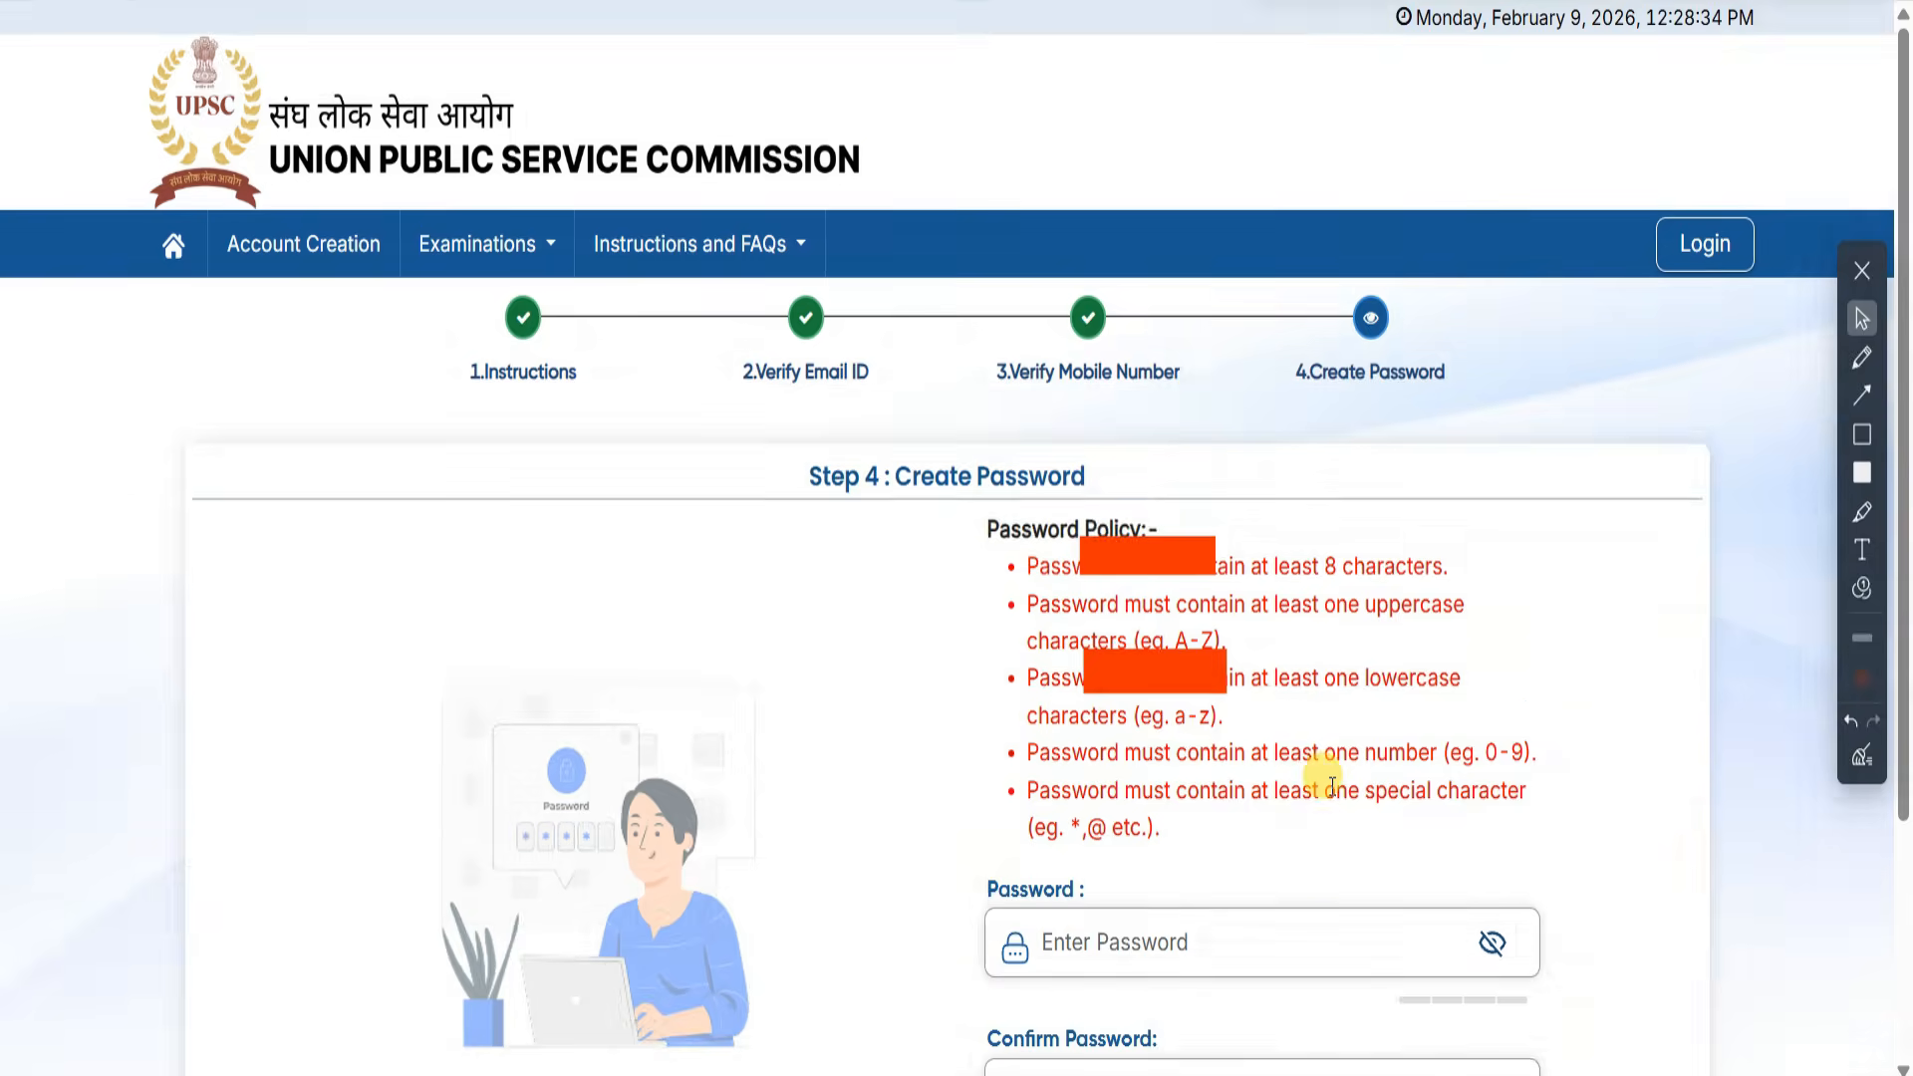
scroll(1326, 778, down, 2)
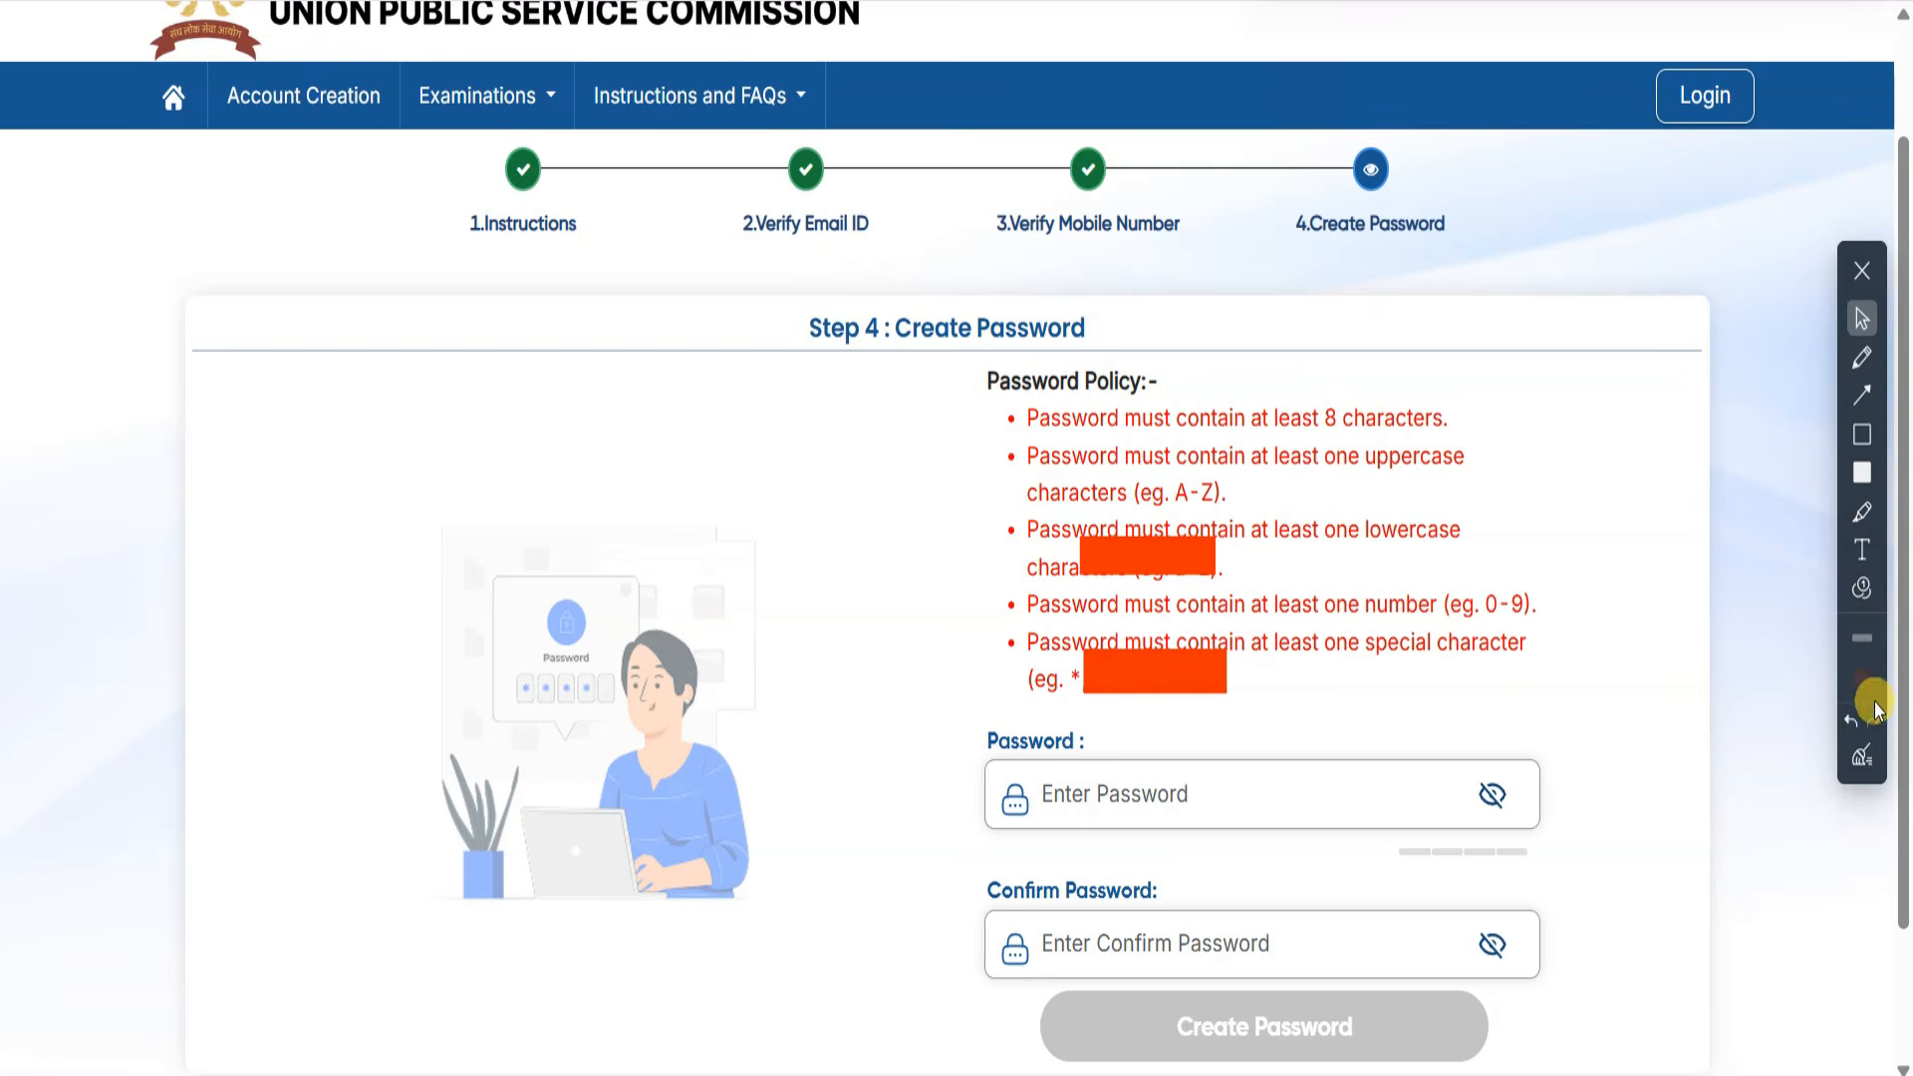
click(1860, 755)
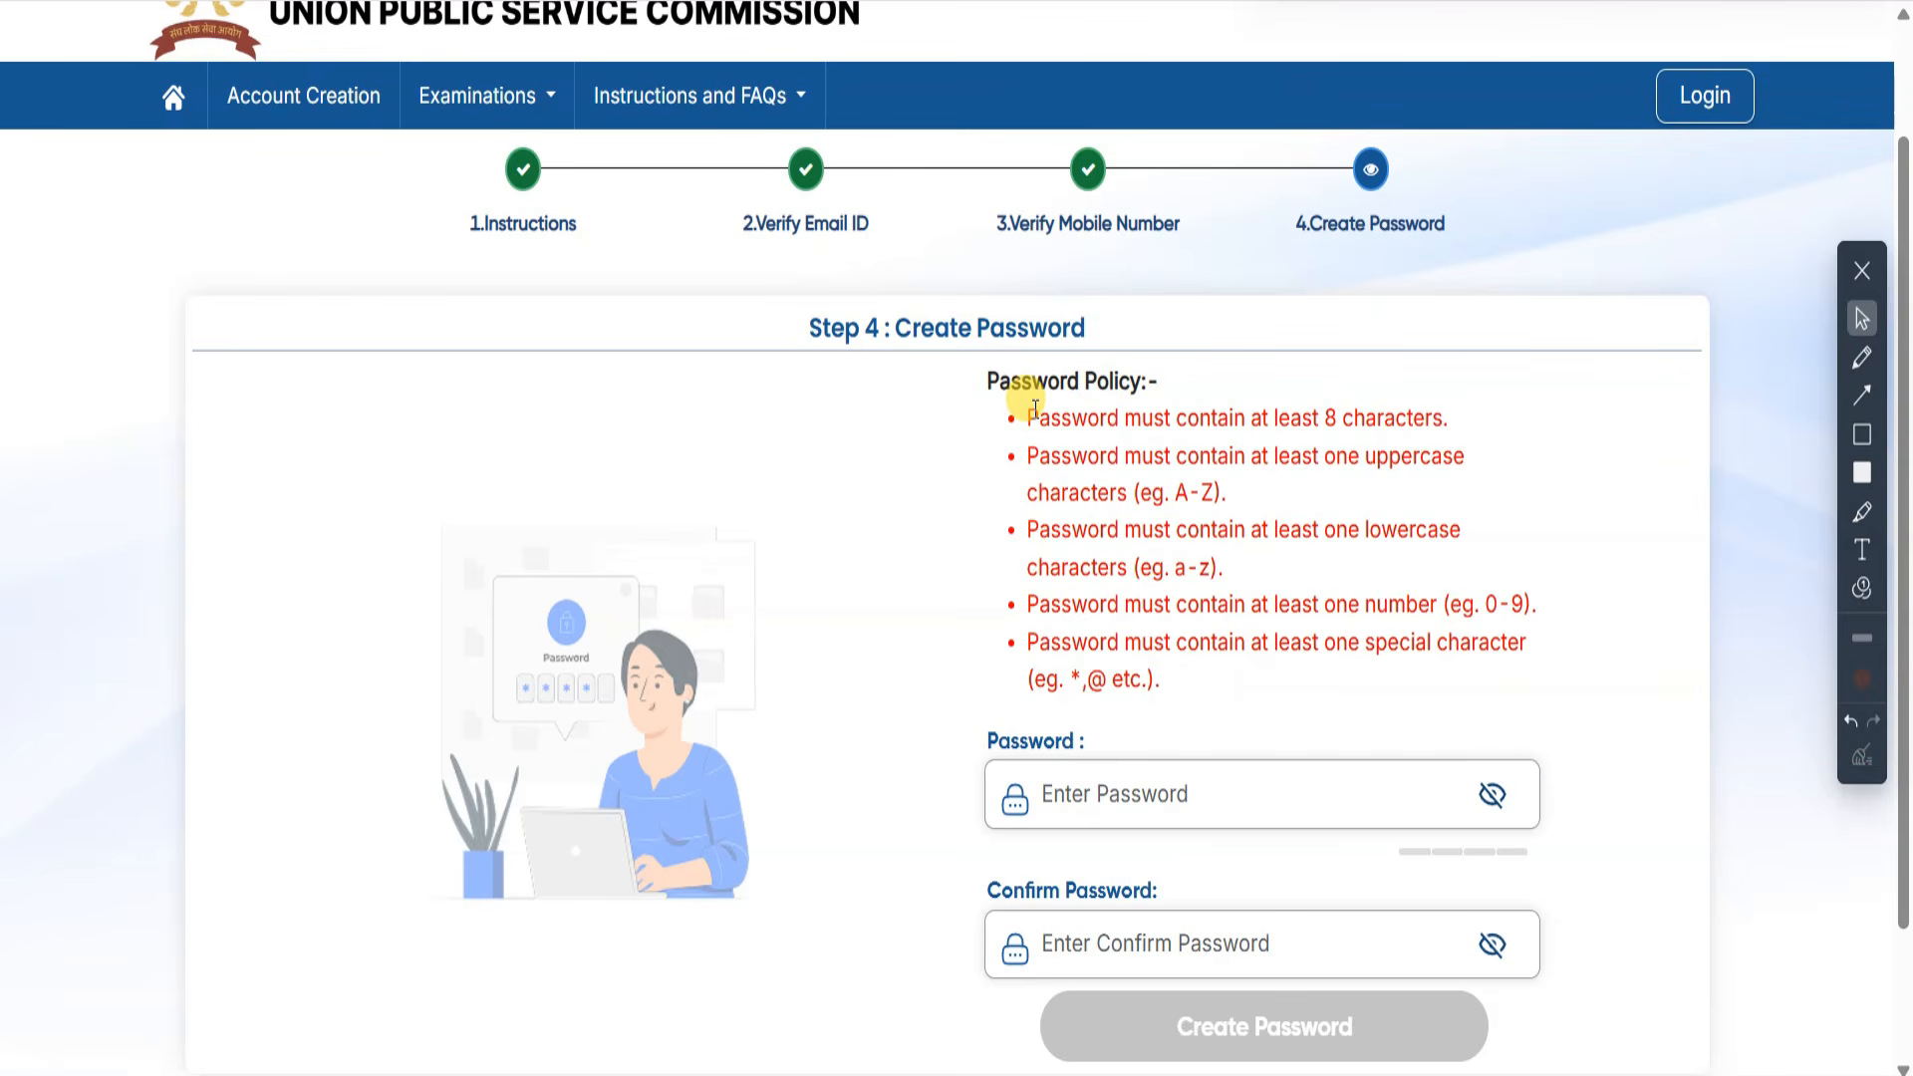
drag(1034, 411, 1179, 686)
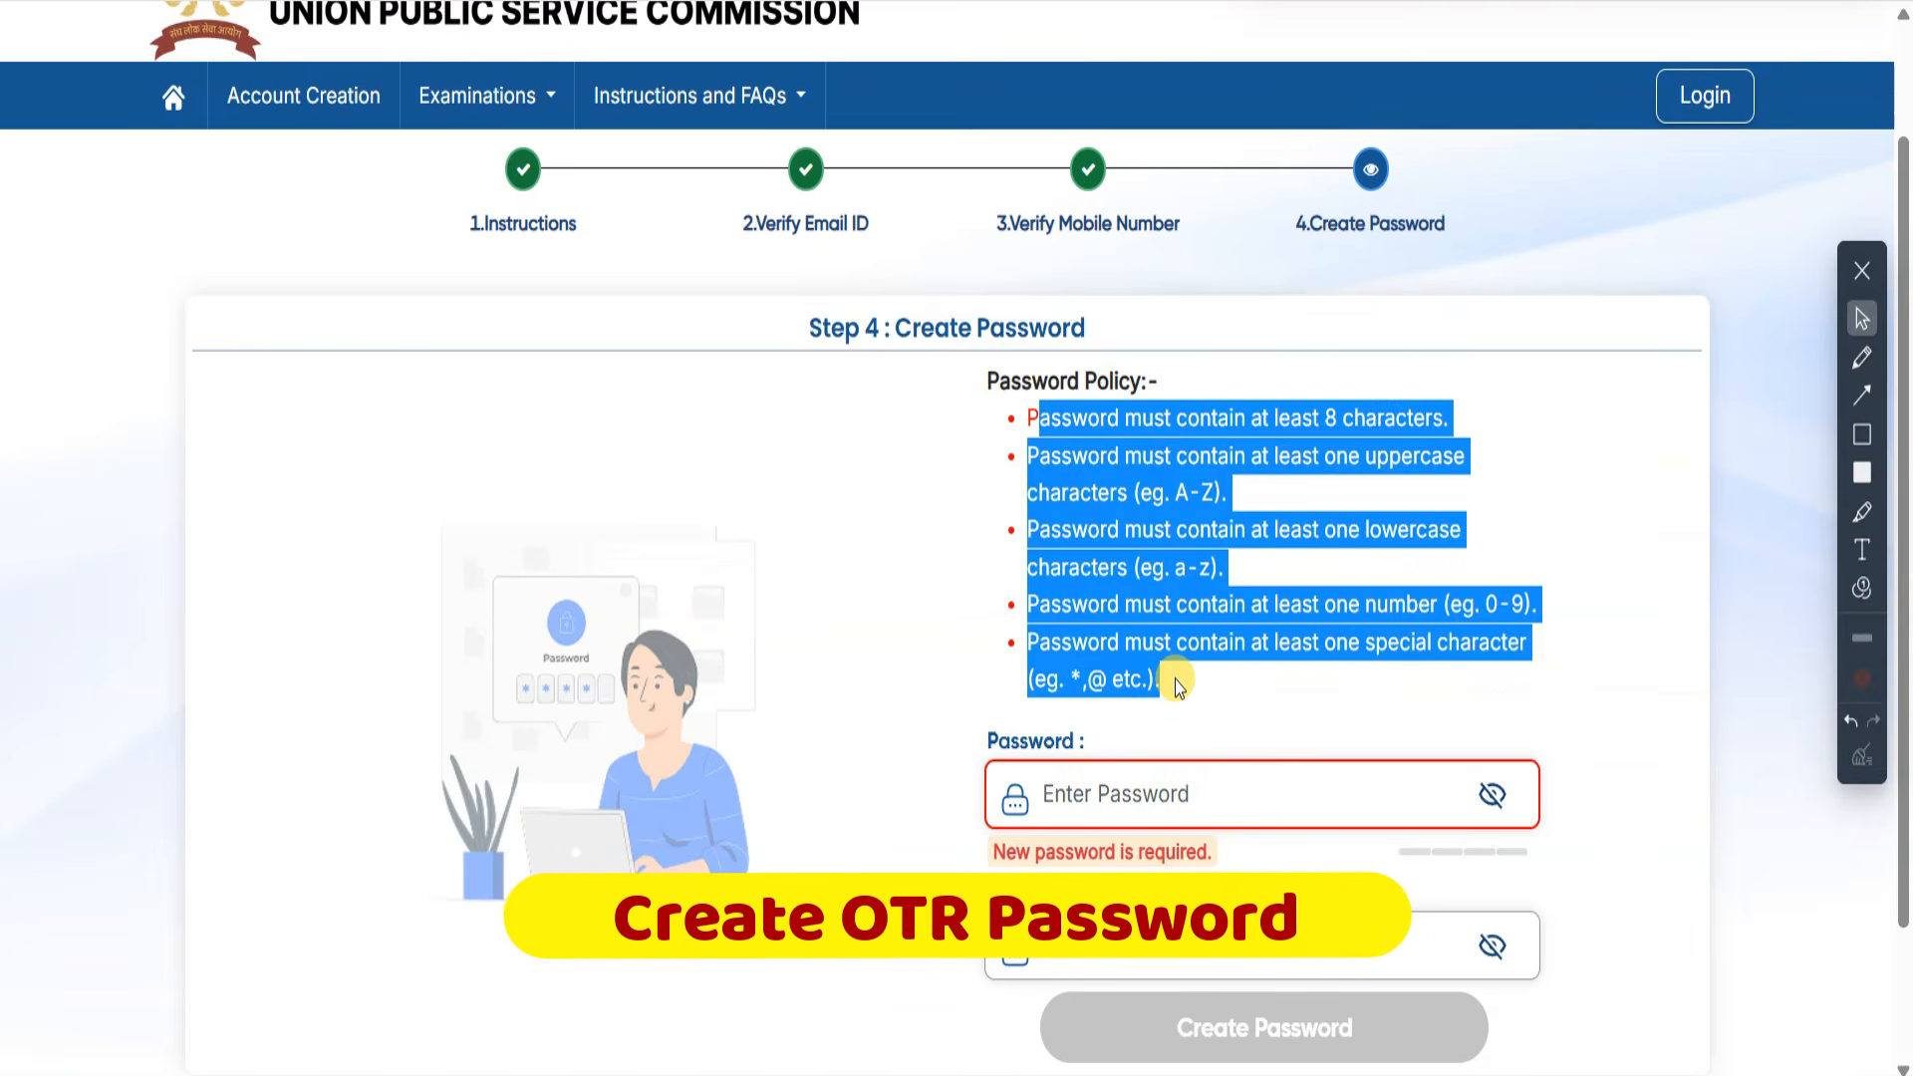
- Enter and confirm a policy-compliant password to create the account
click(1163, 788)
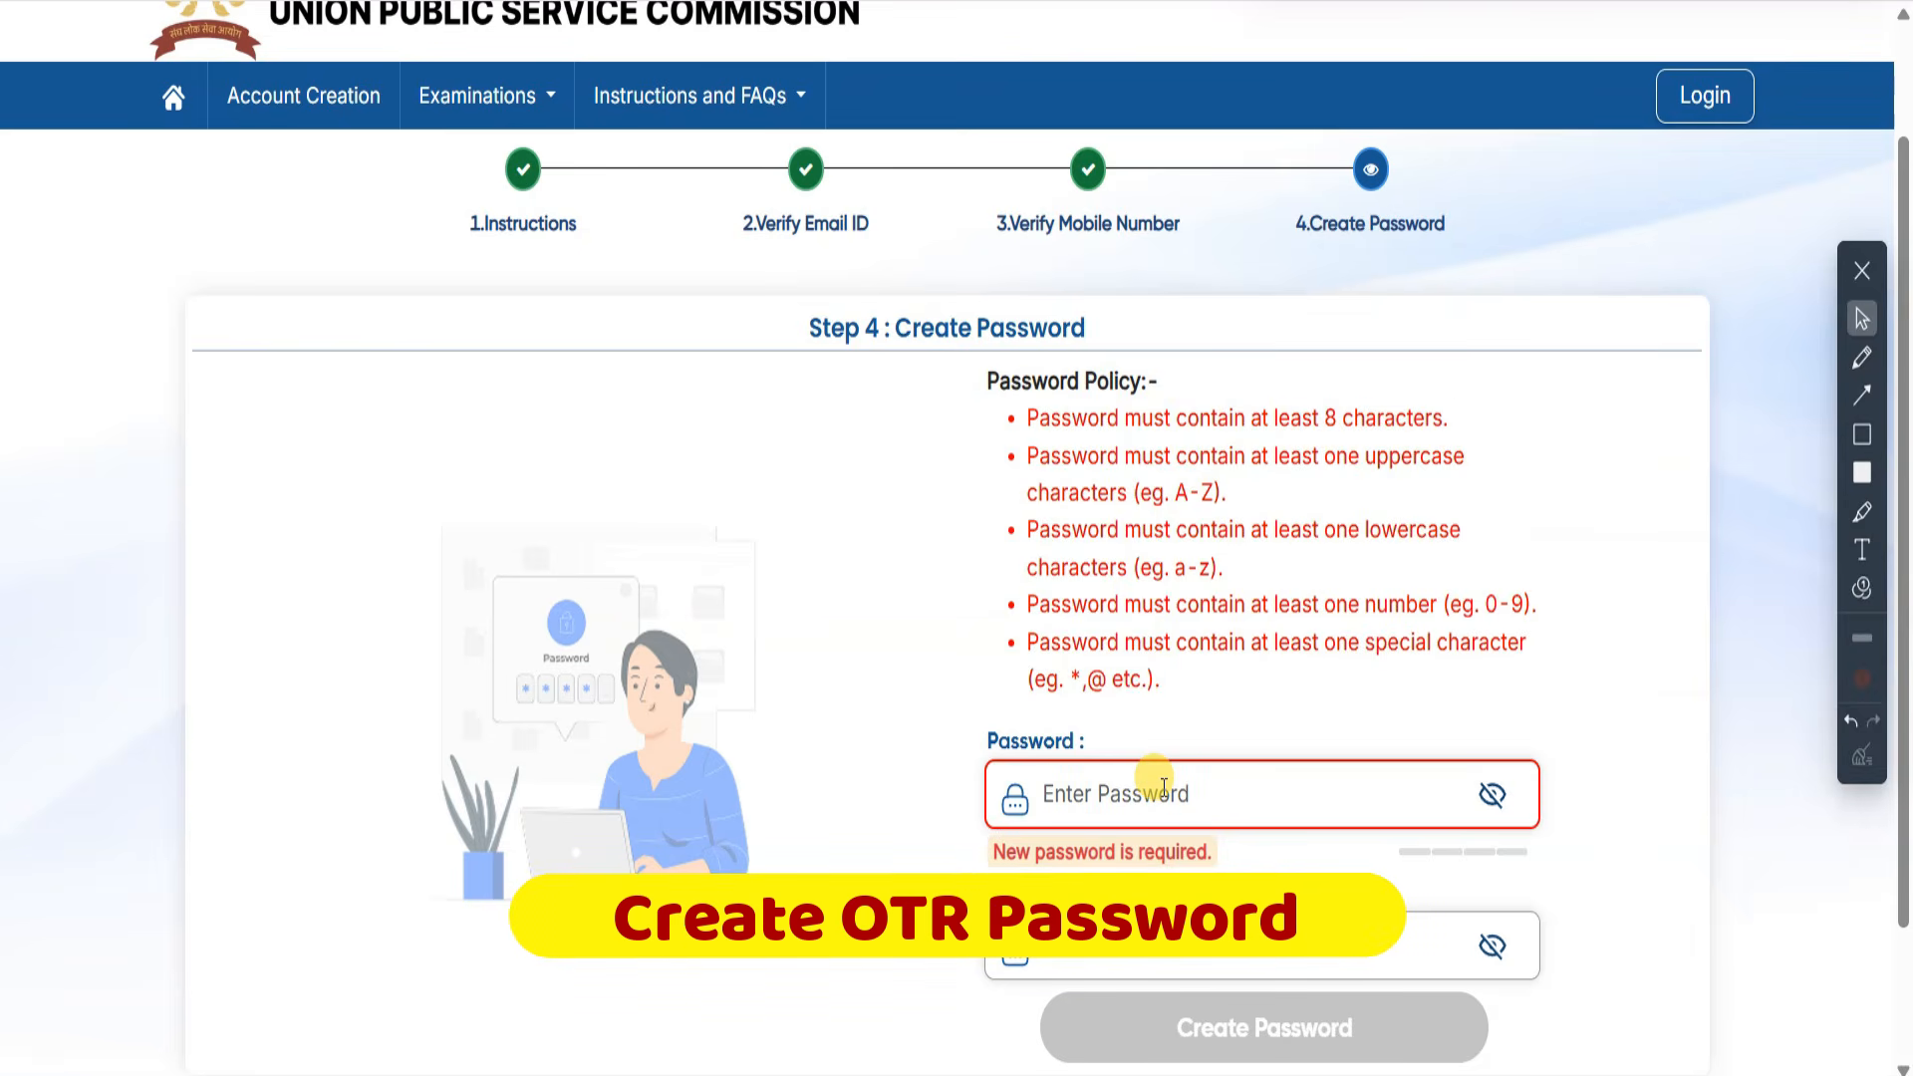
text(••••••)
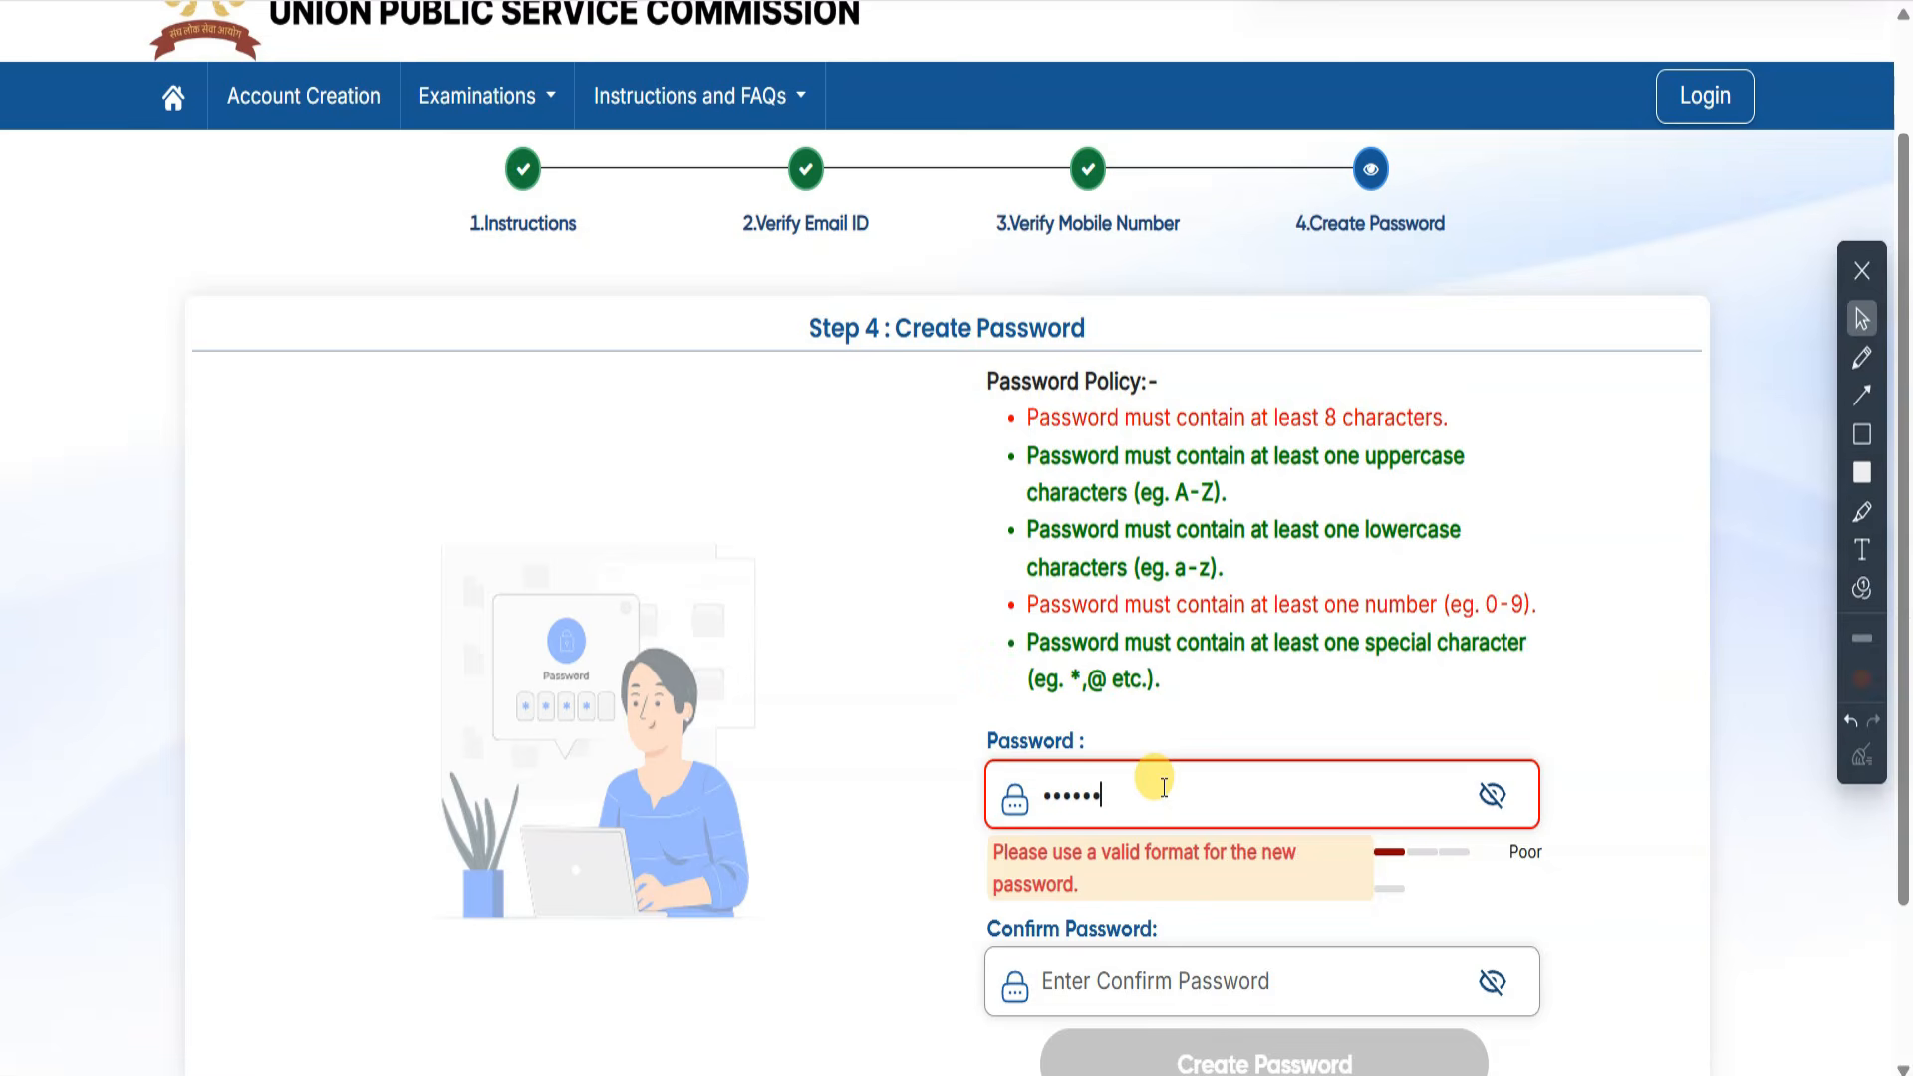
text(••••)
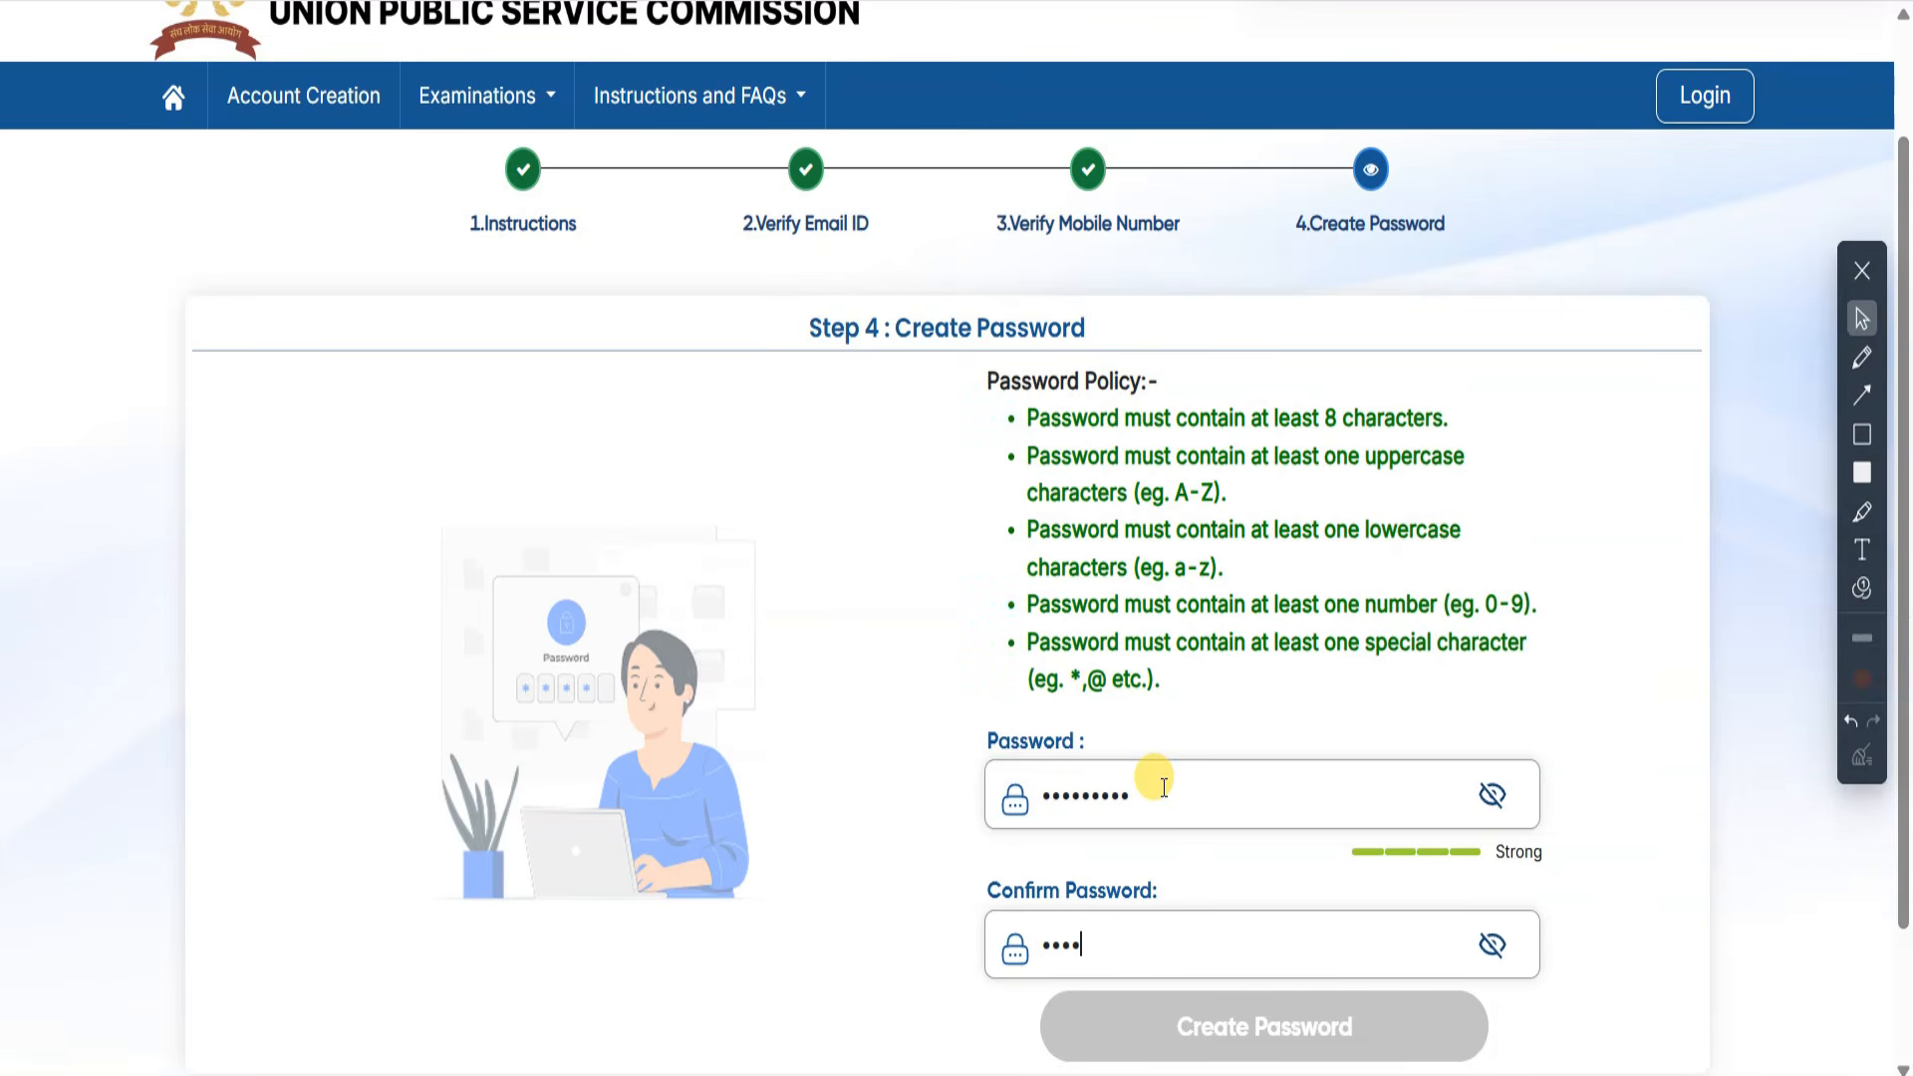
text(••••••••)
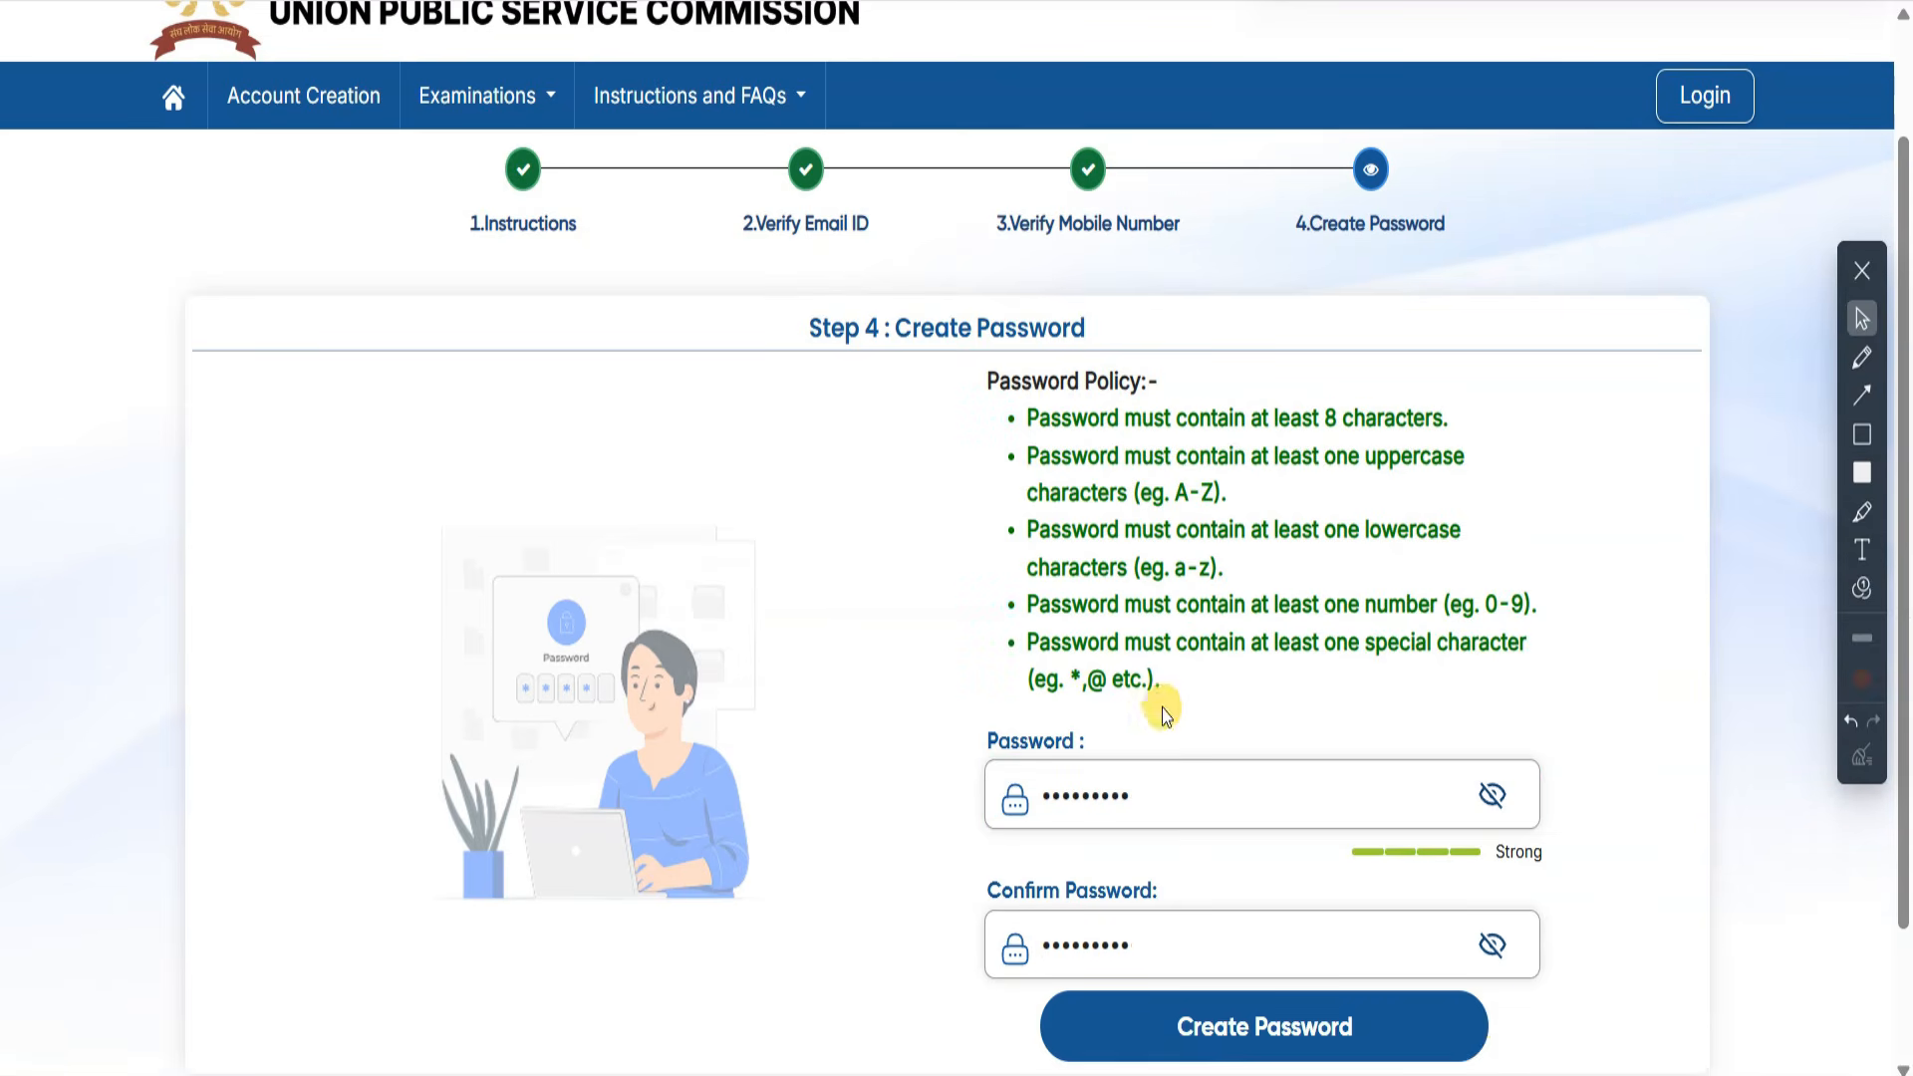
click(1395, 1036)
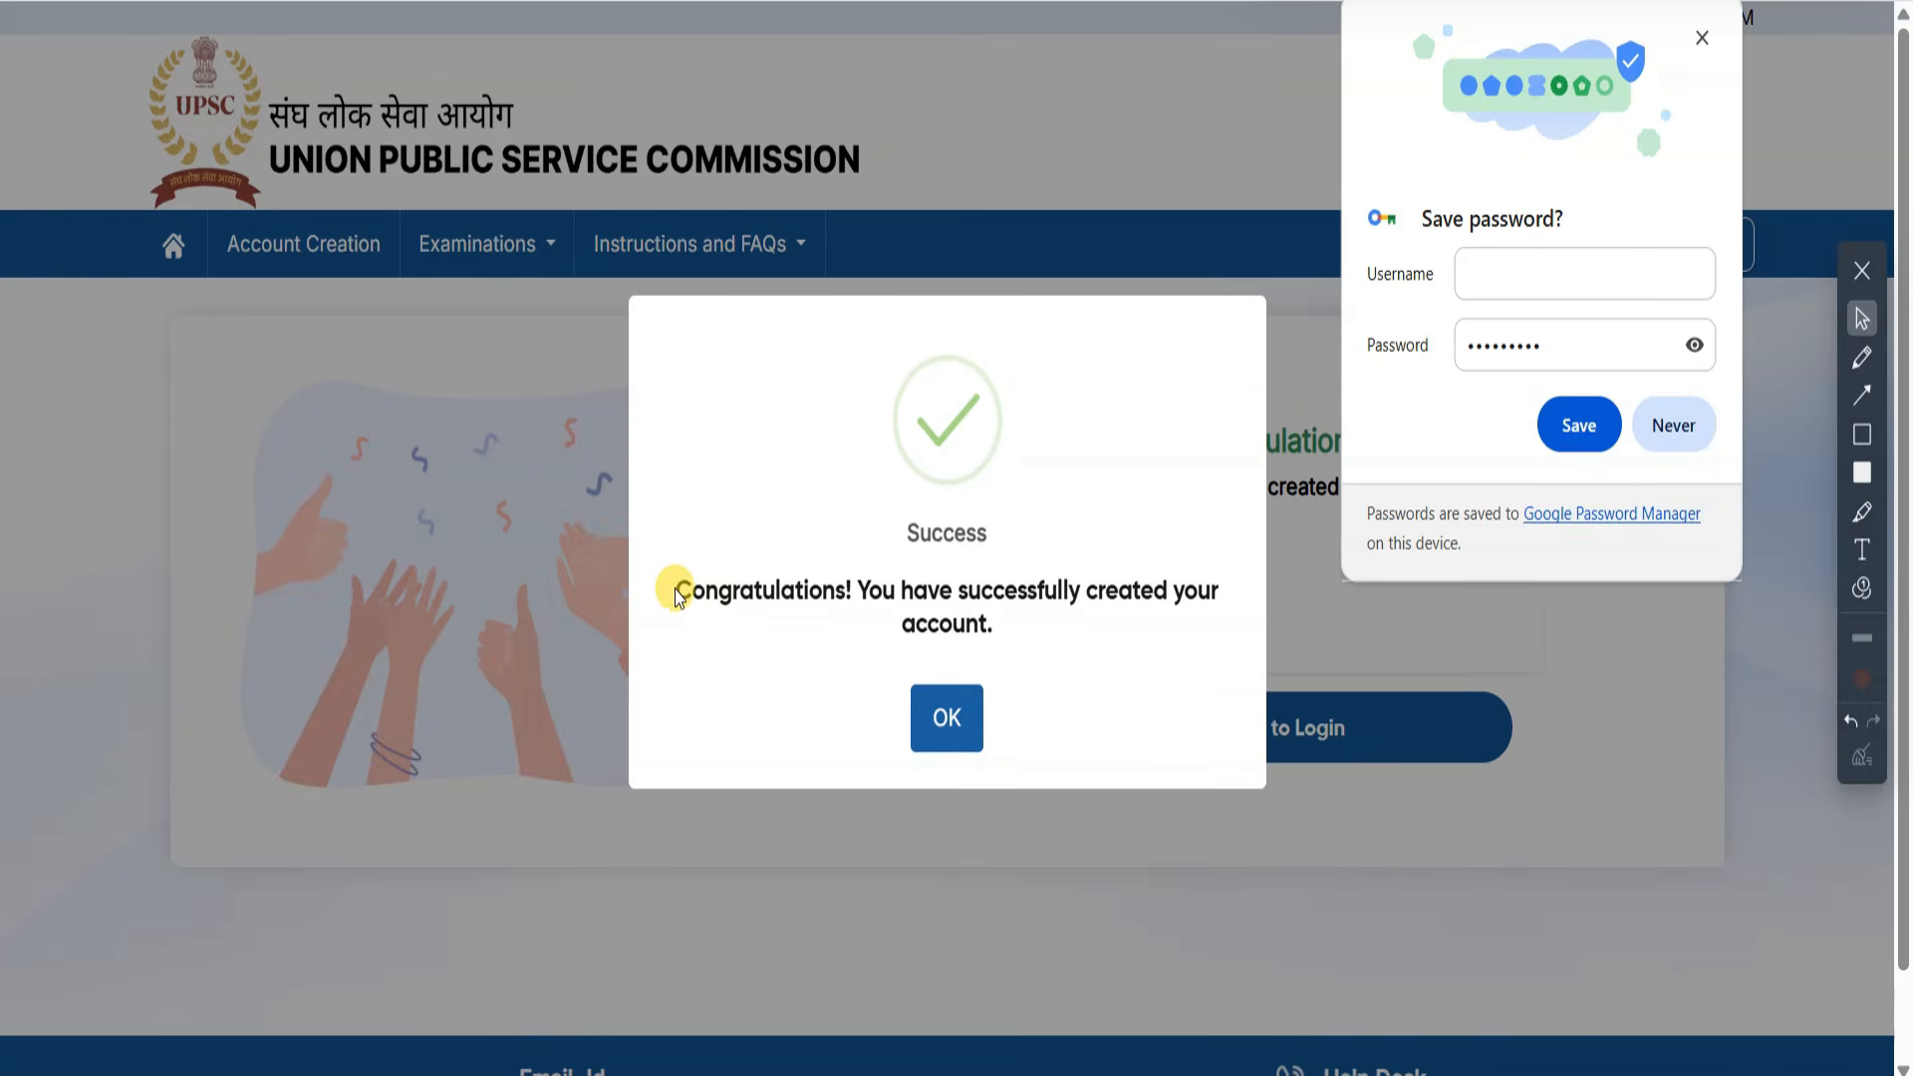
drag(675, 596, 1194, 624)
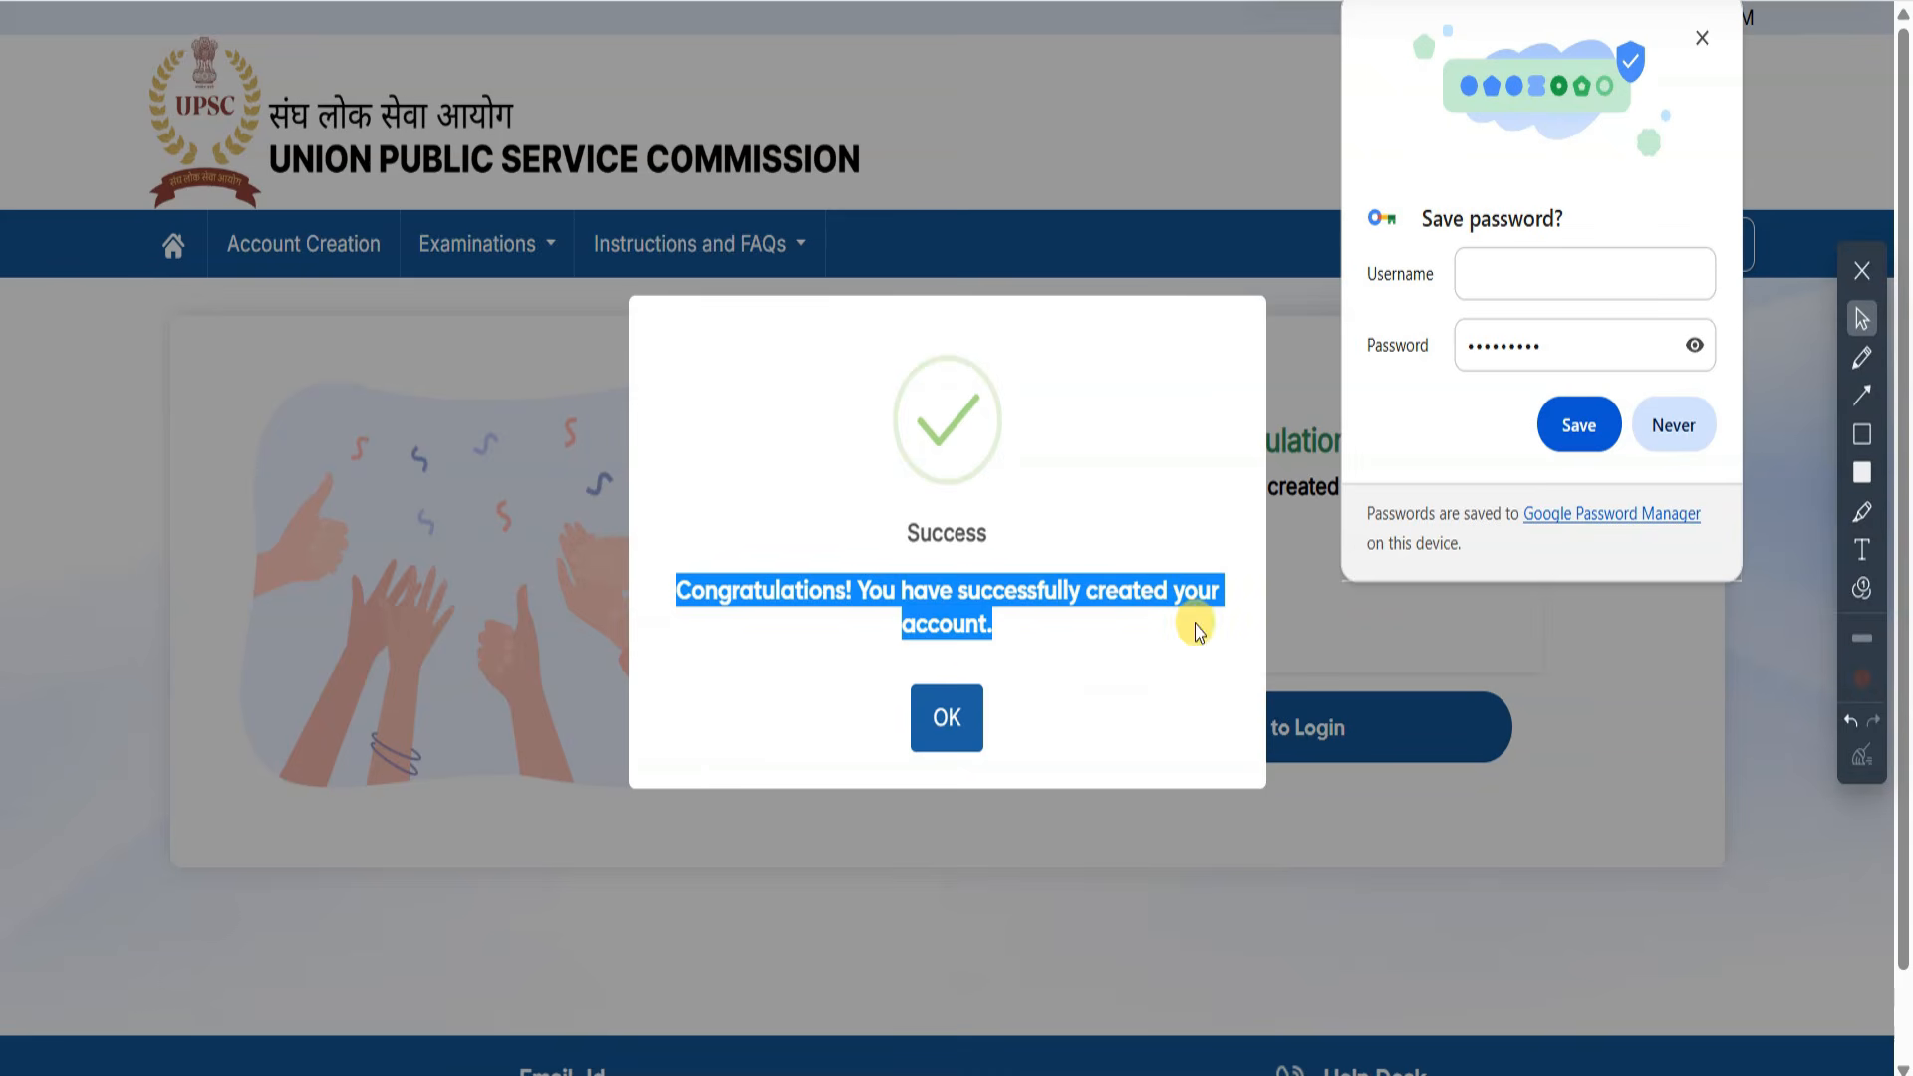
- Go to the login page, decline saving the password, and choose Mobile & OTP login
click(945, 726)
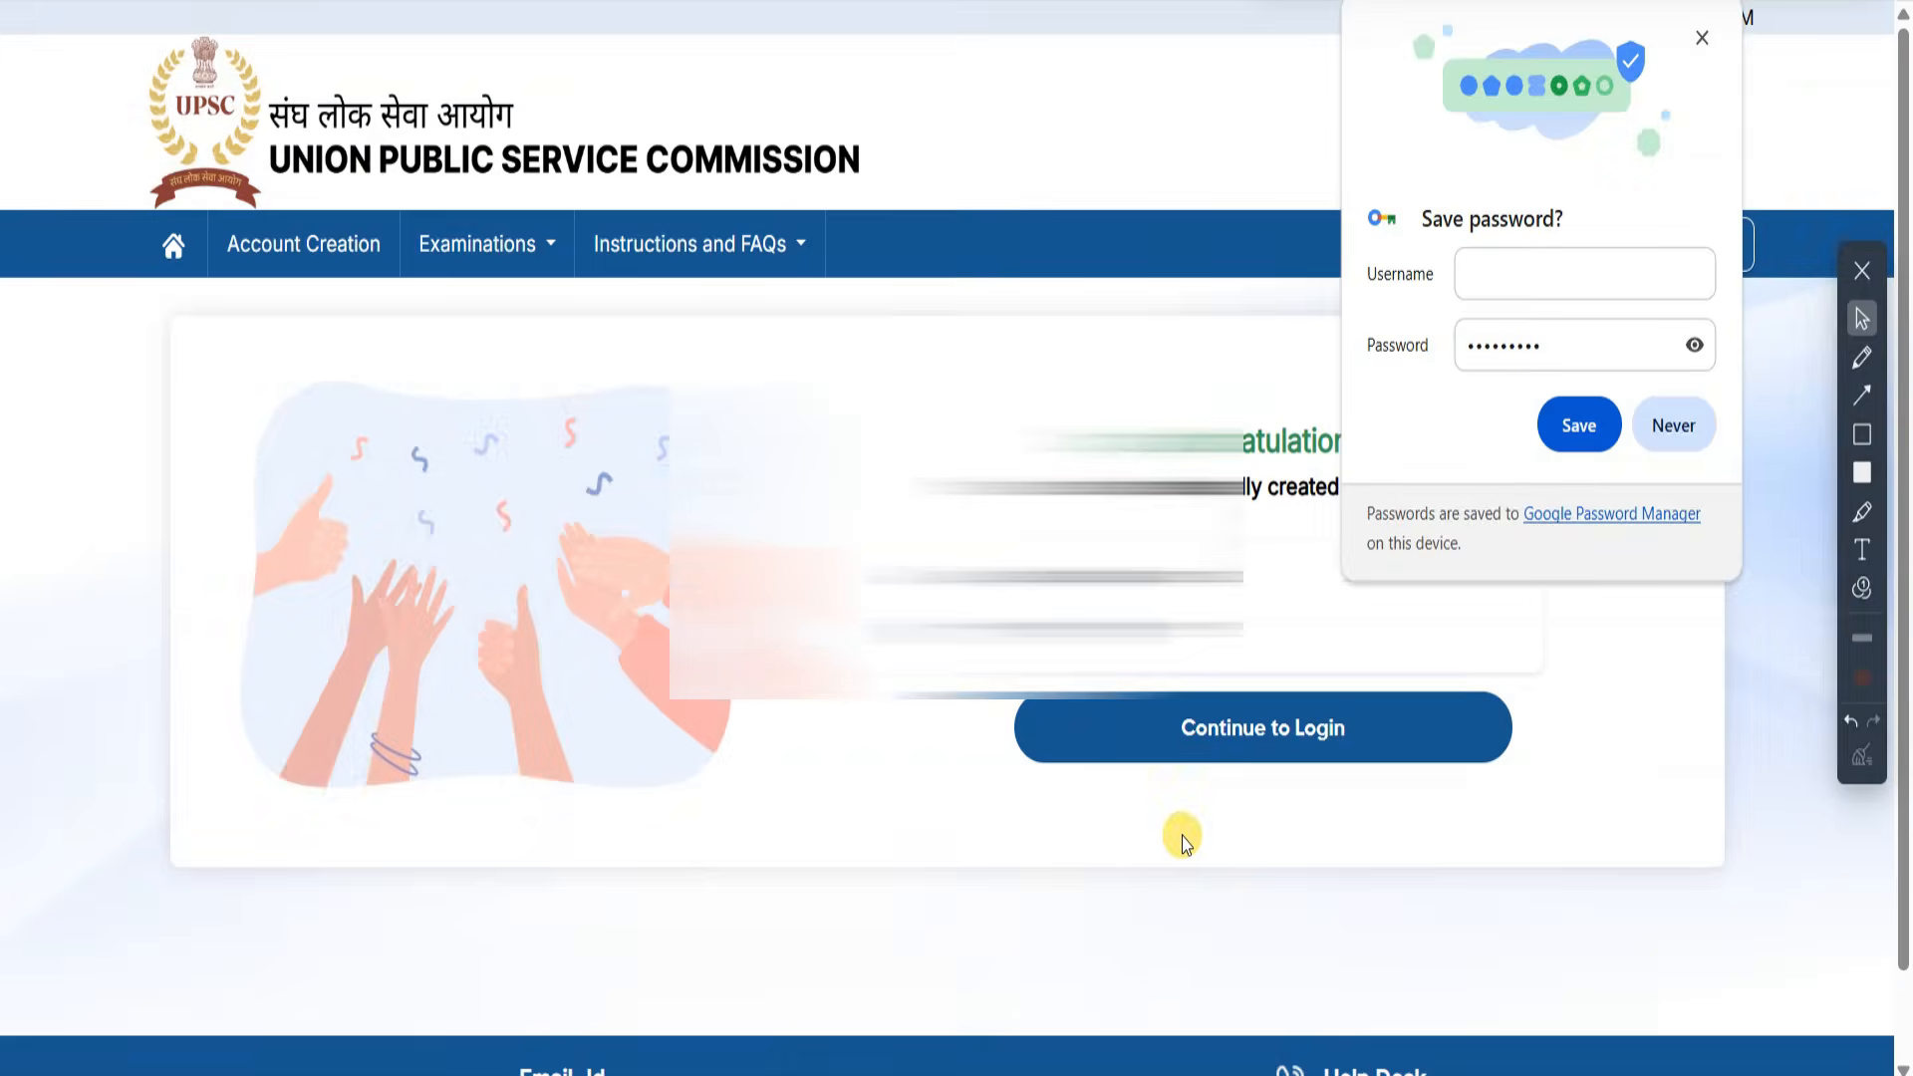
click(1214, 753)
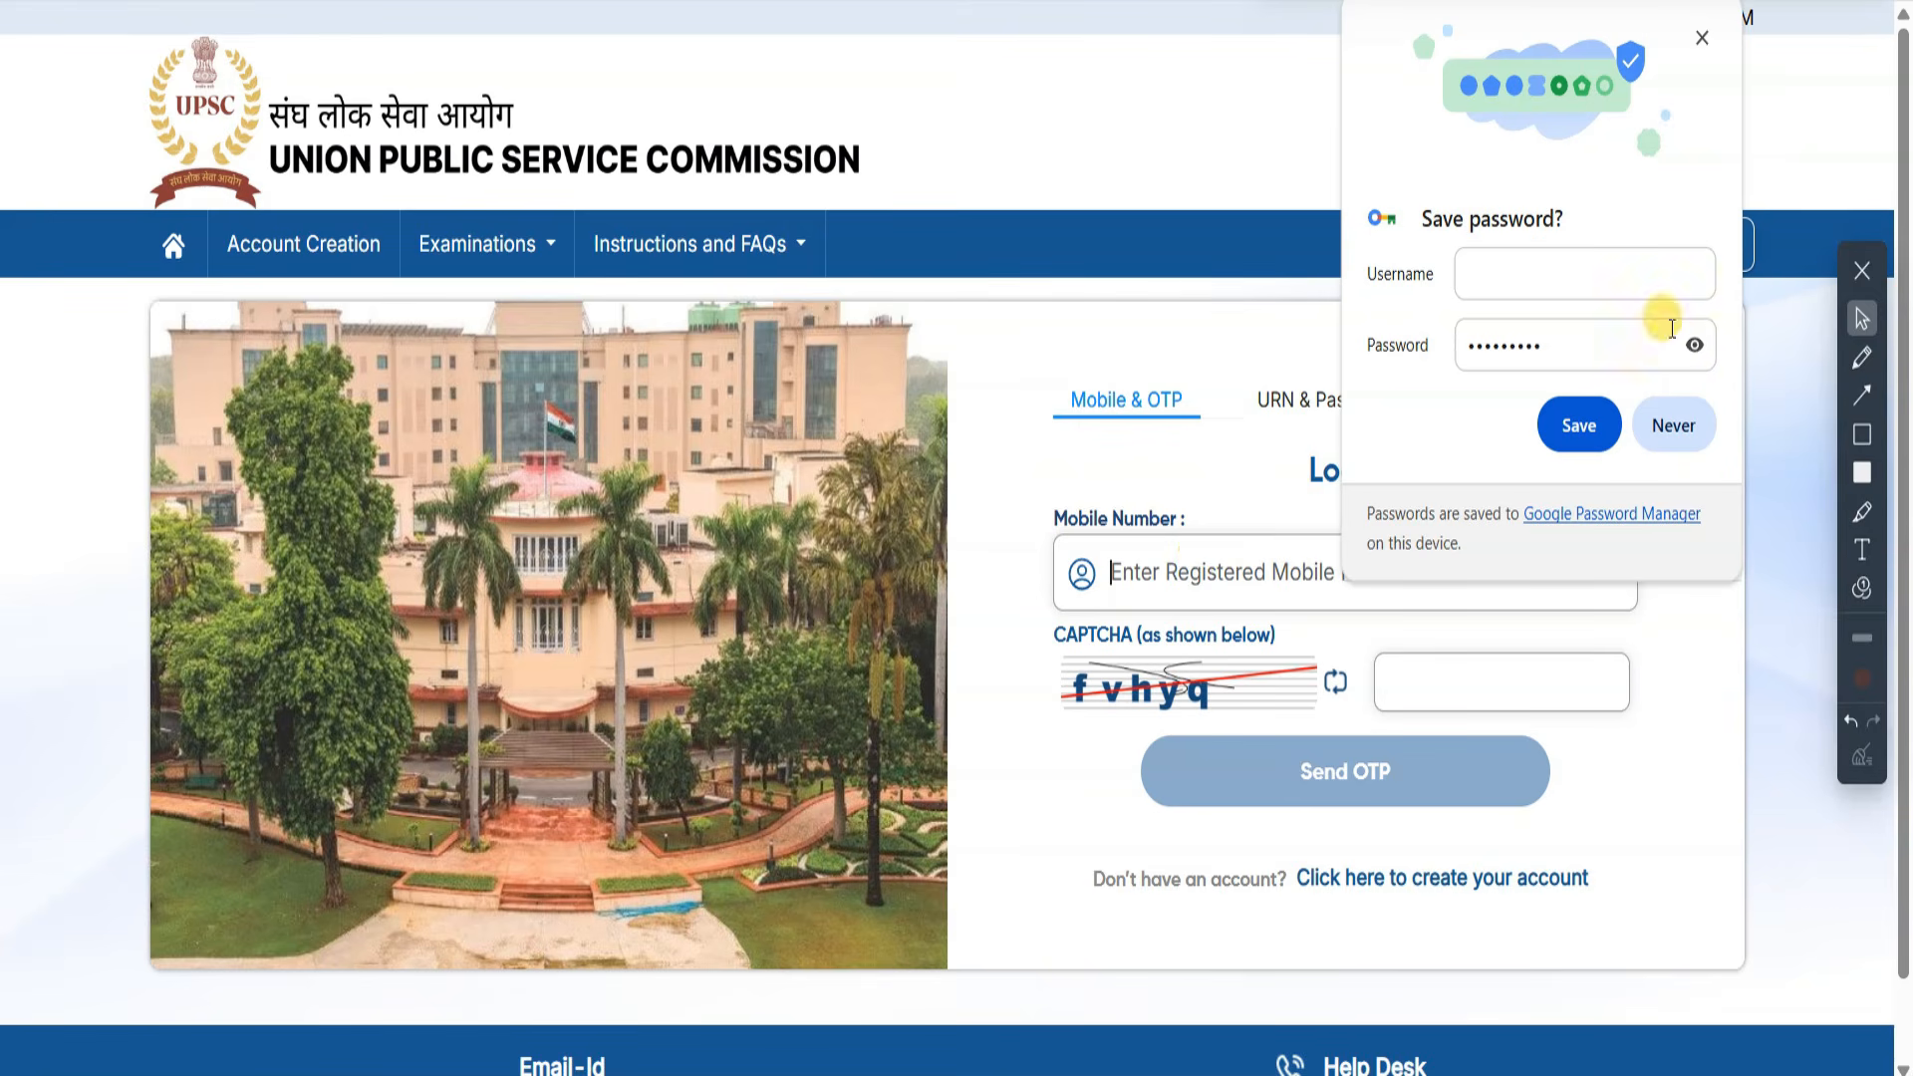
click(1671, 429)
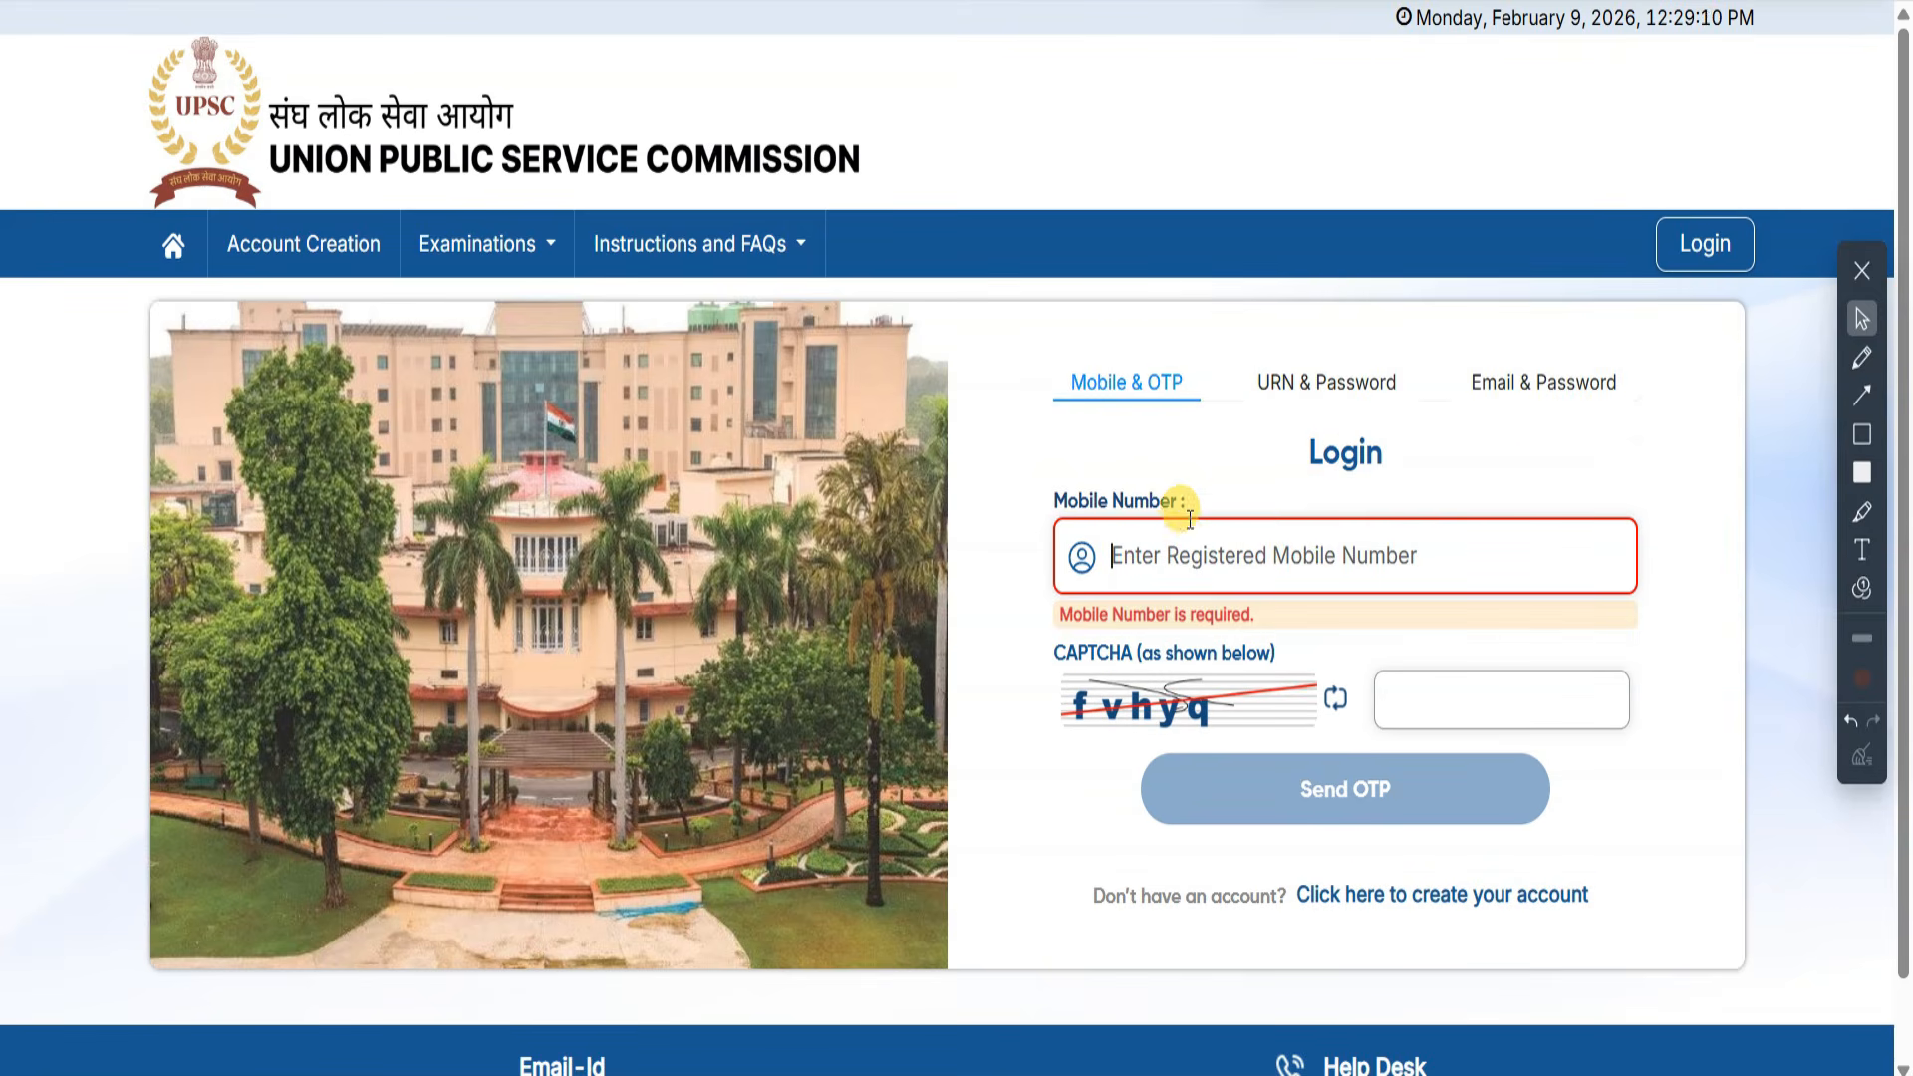
click(1347, 396)
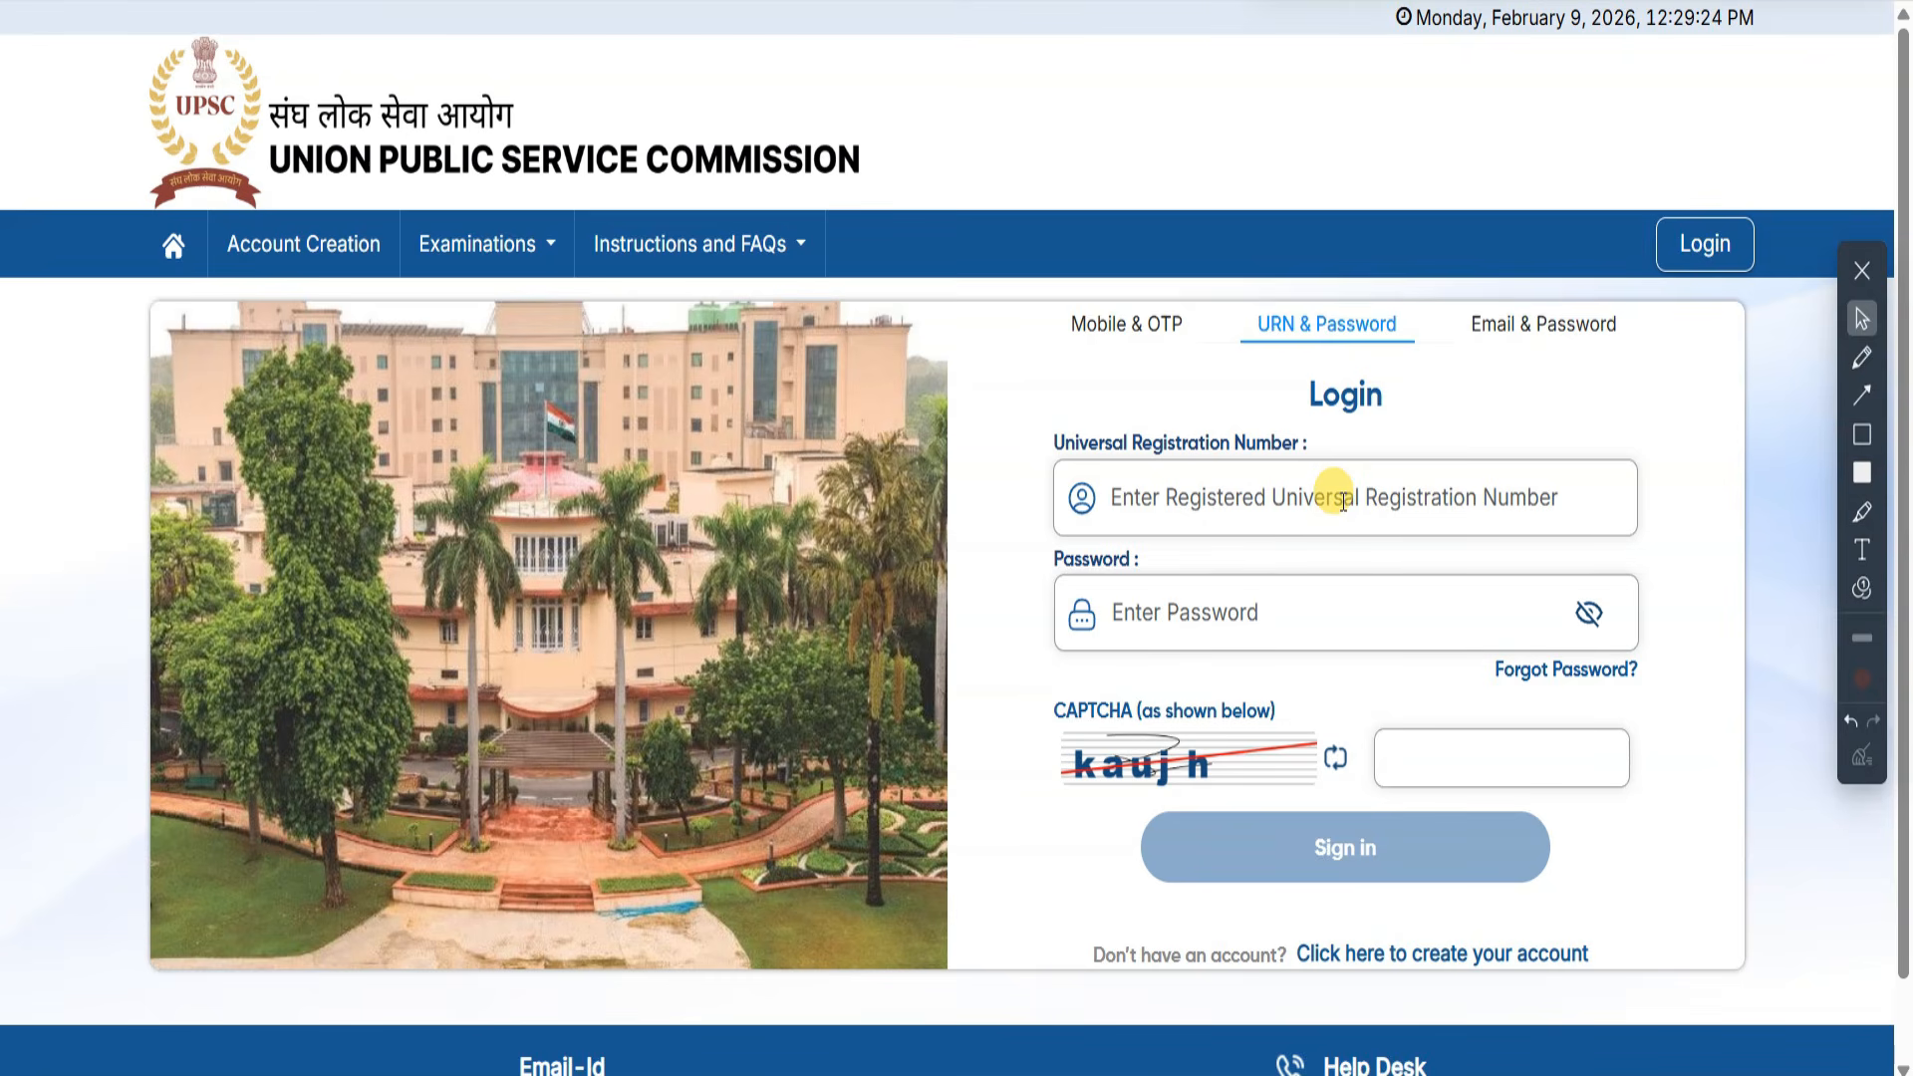
click(1507, 337)
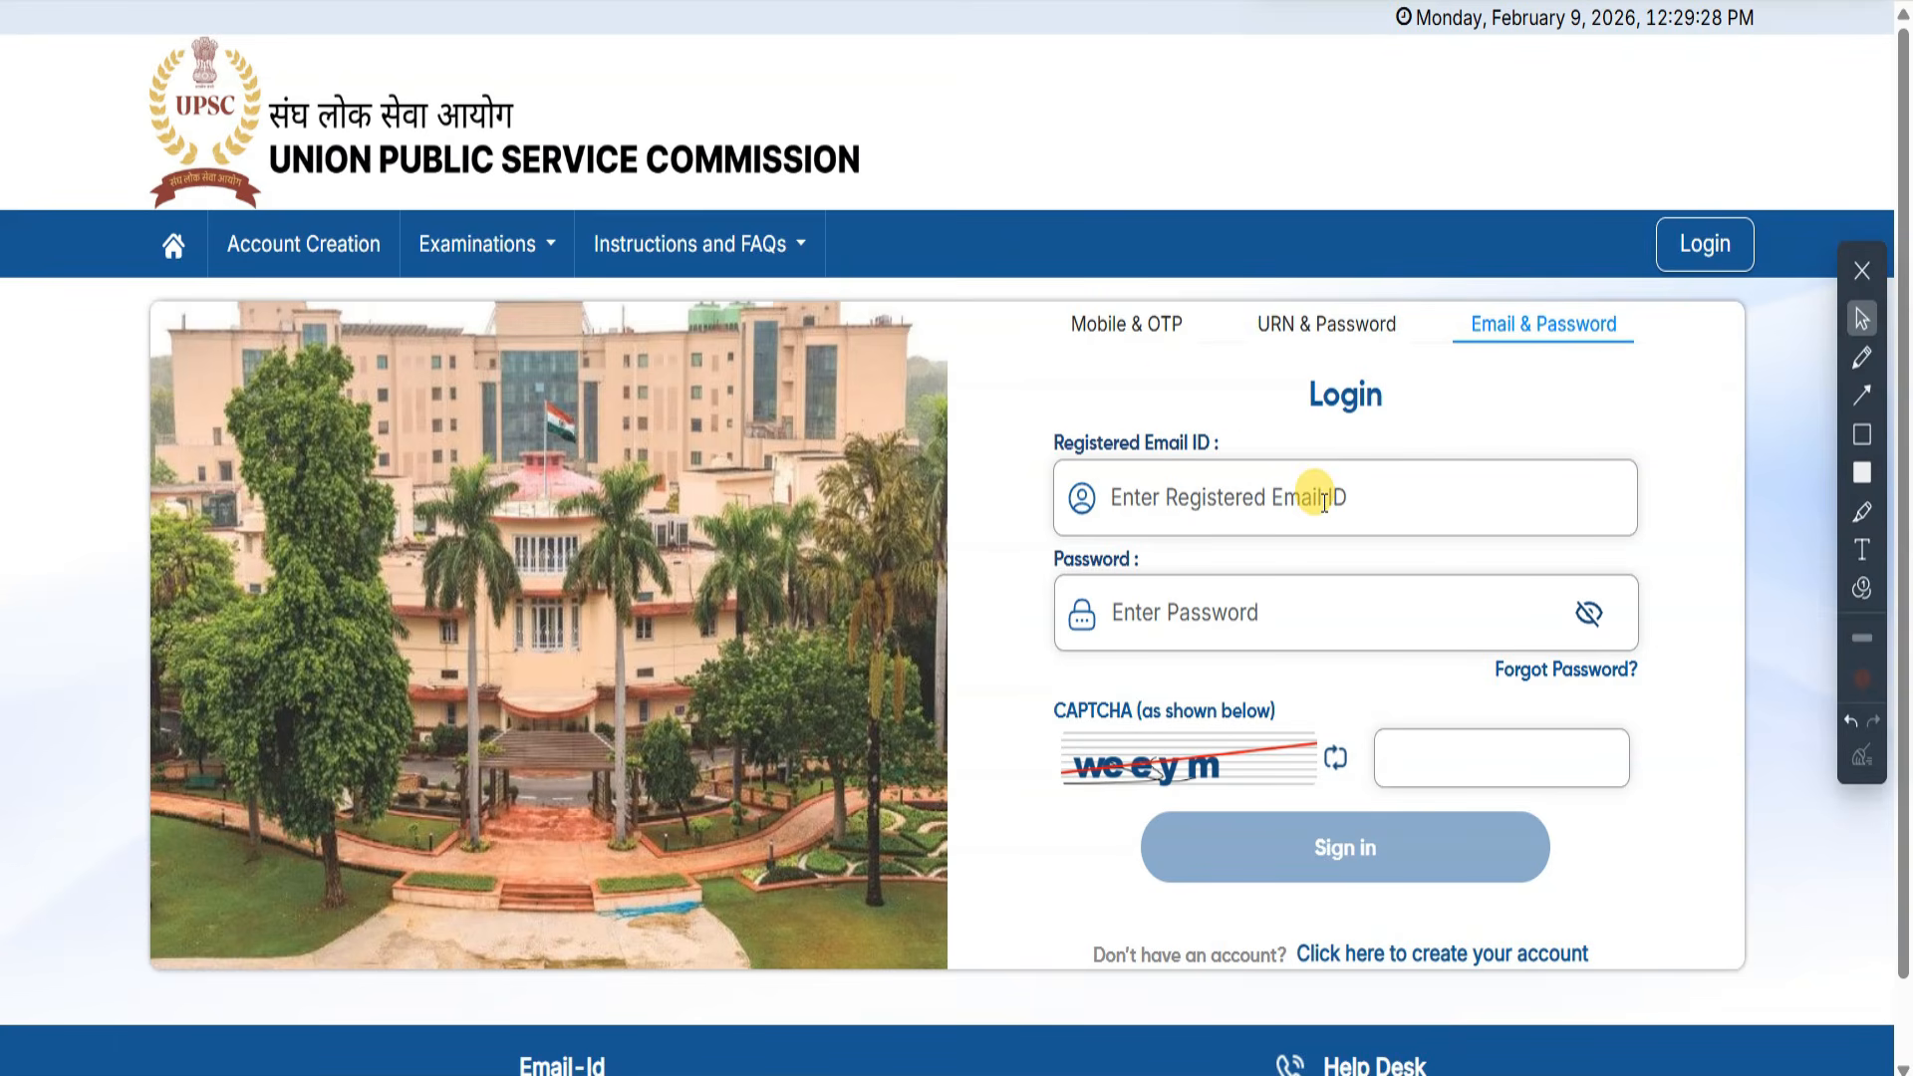
click(1151, 331)
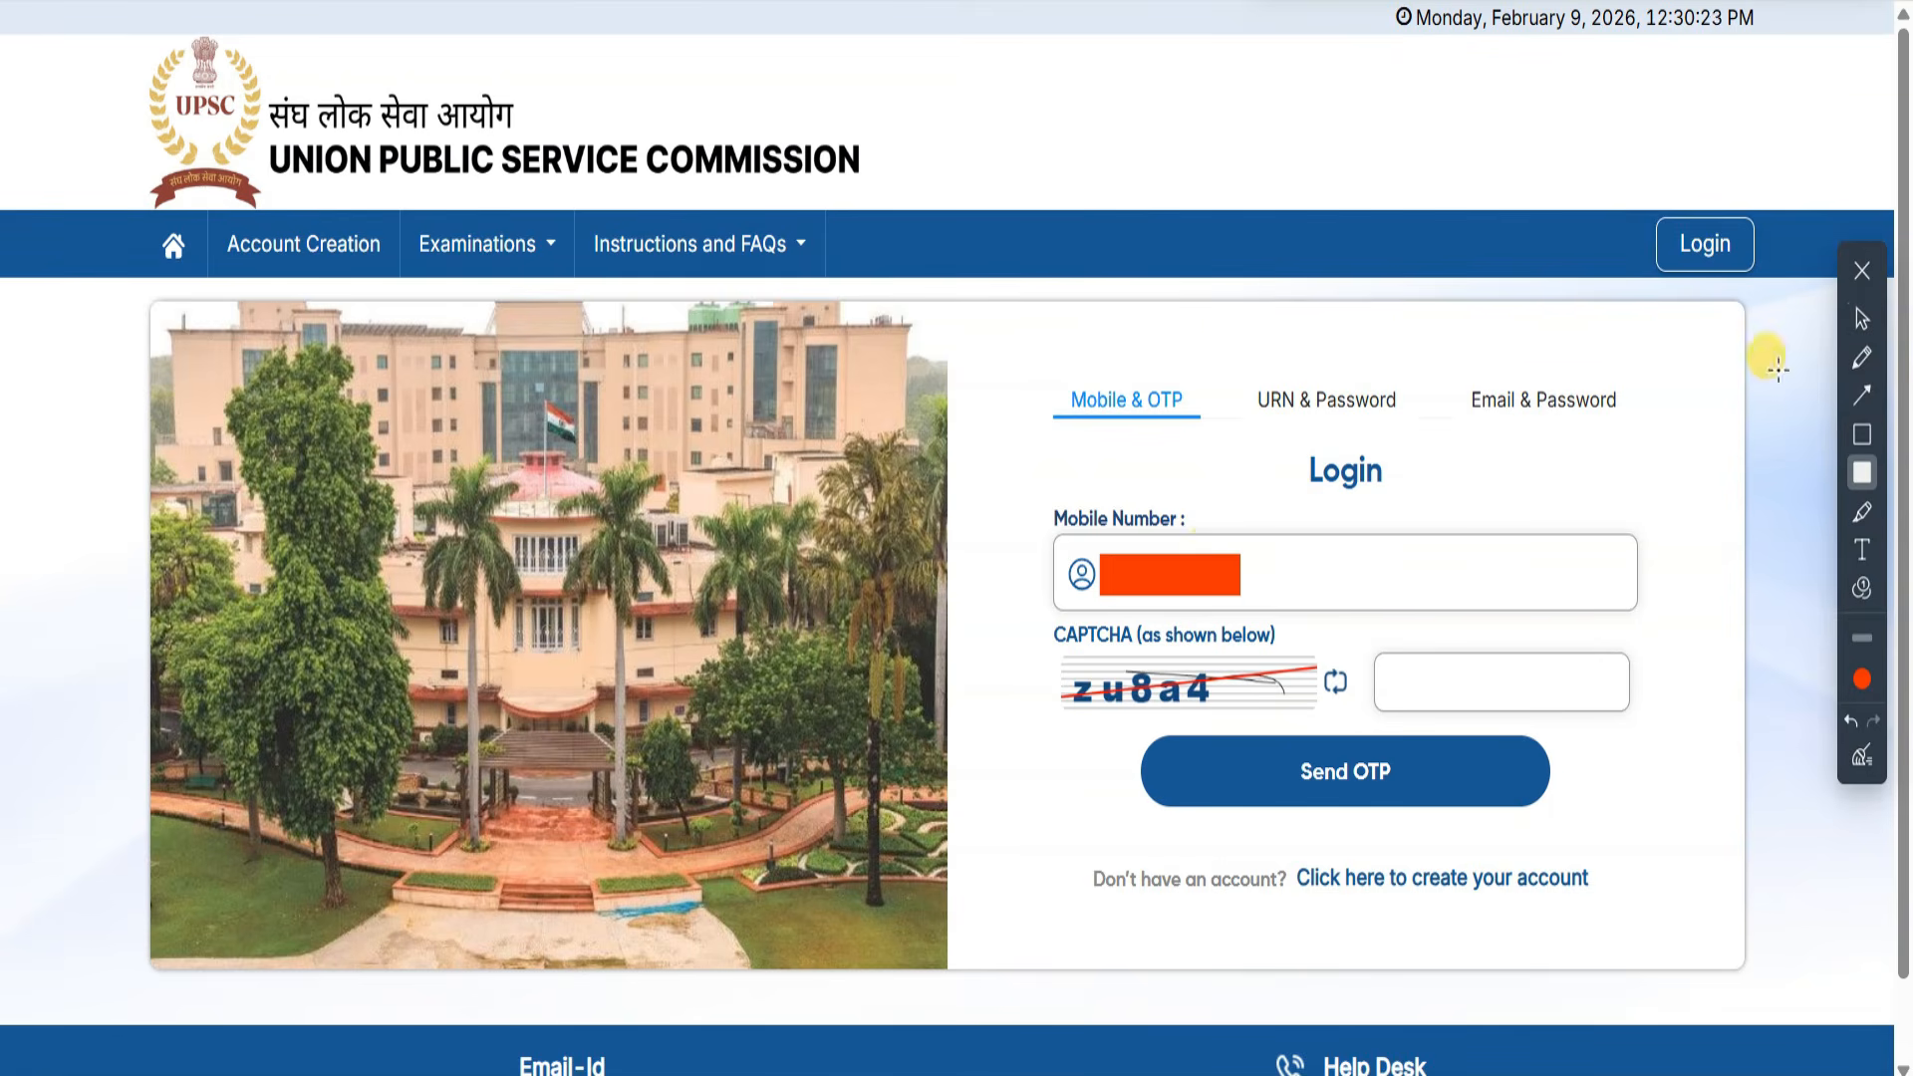
- Send an OTP to the registered mobile and validate it to sign in
click(1862, 317)
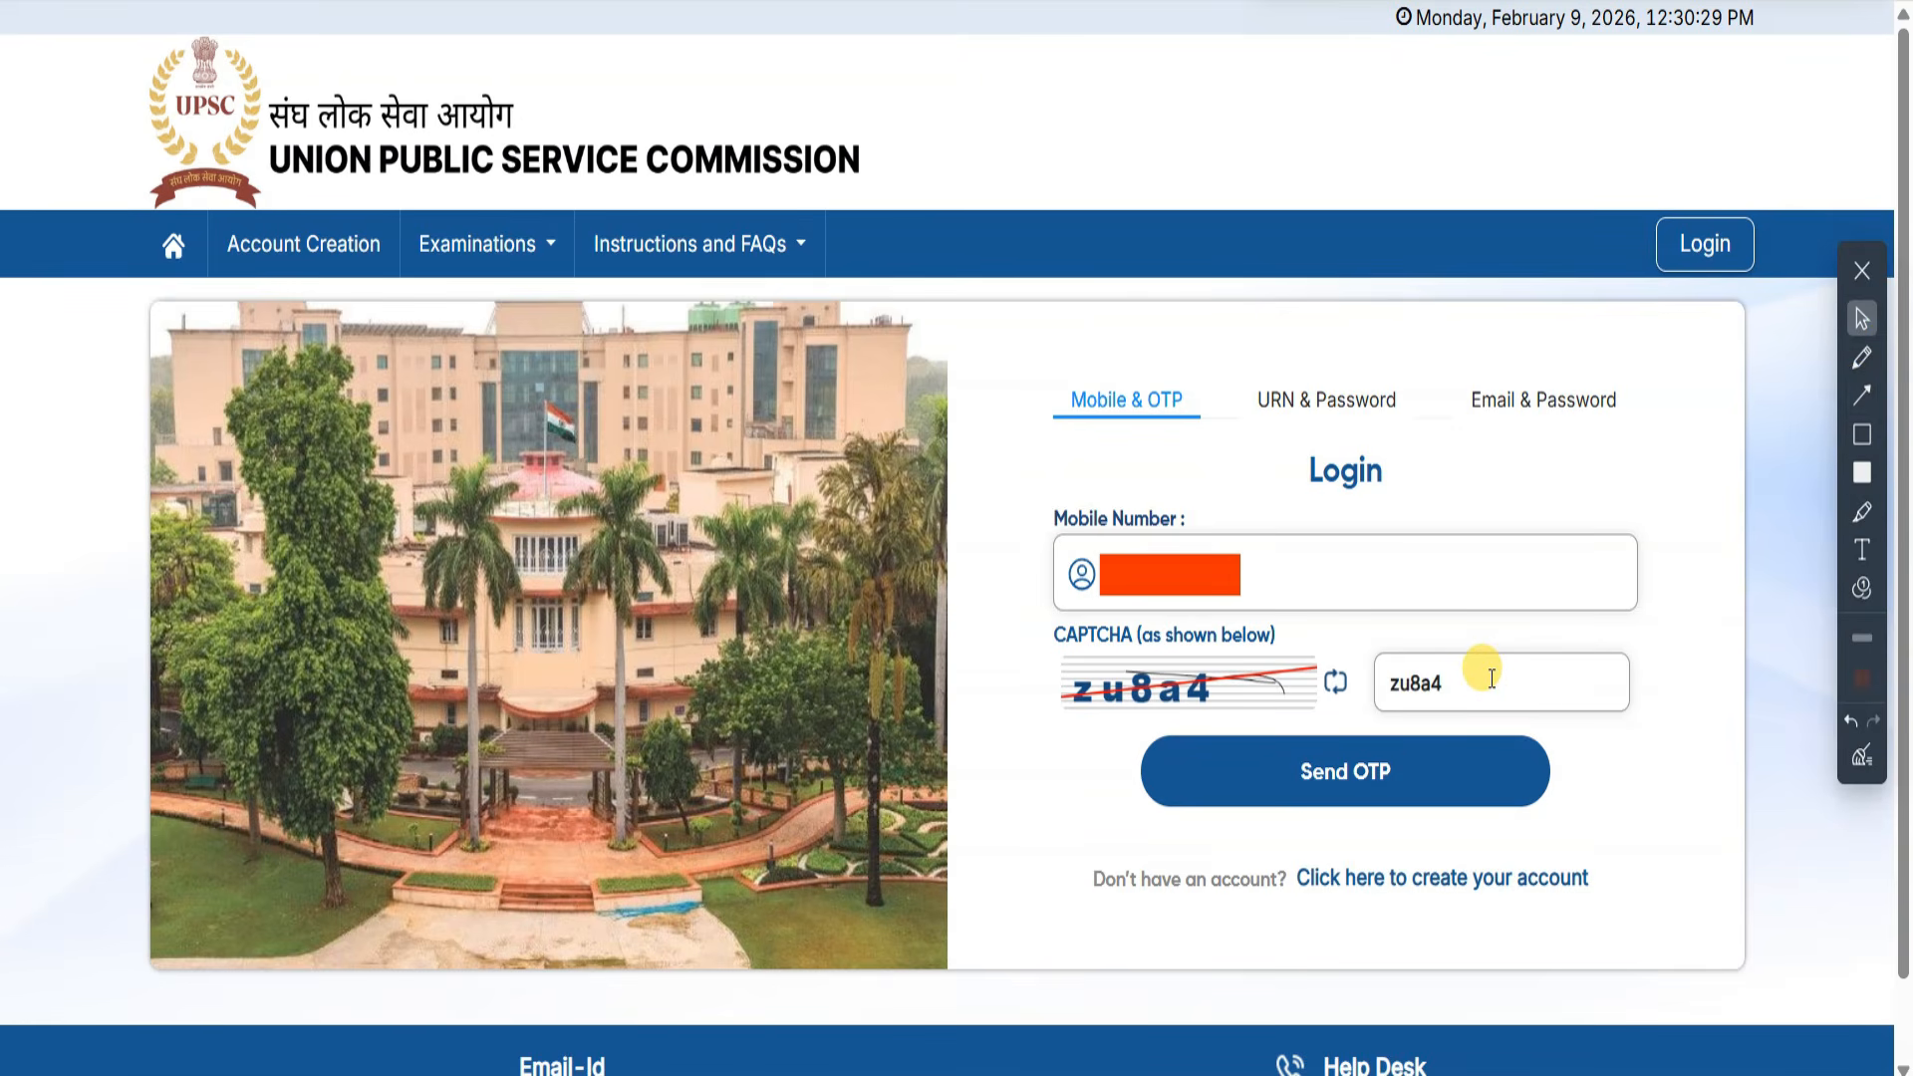
click(1376, 782)
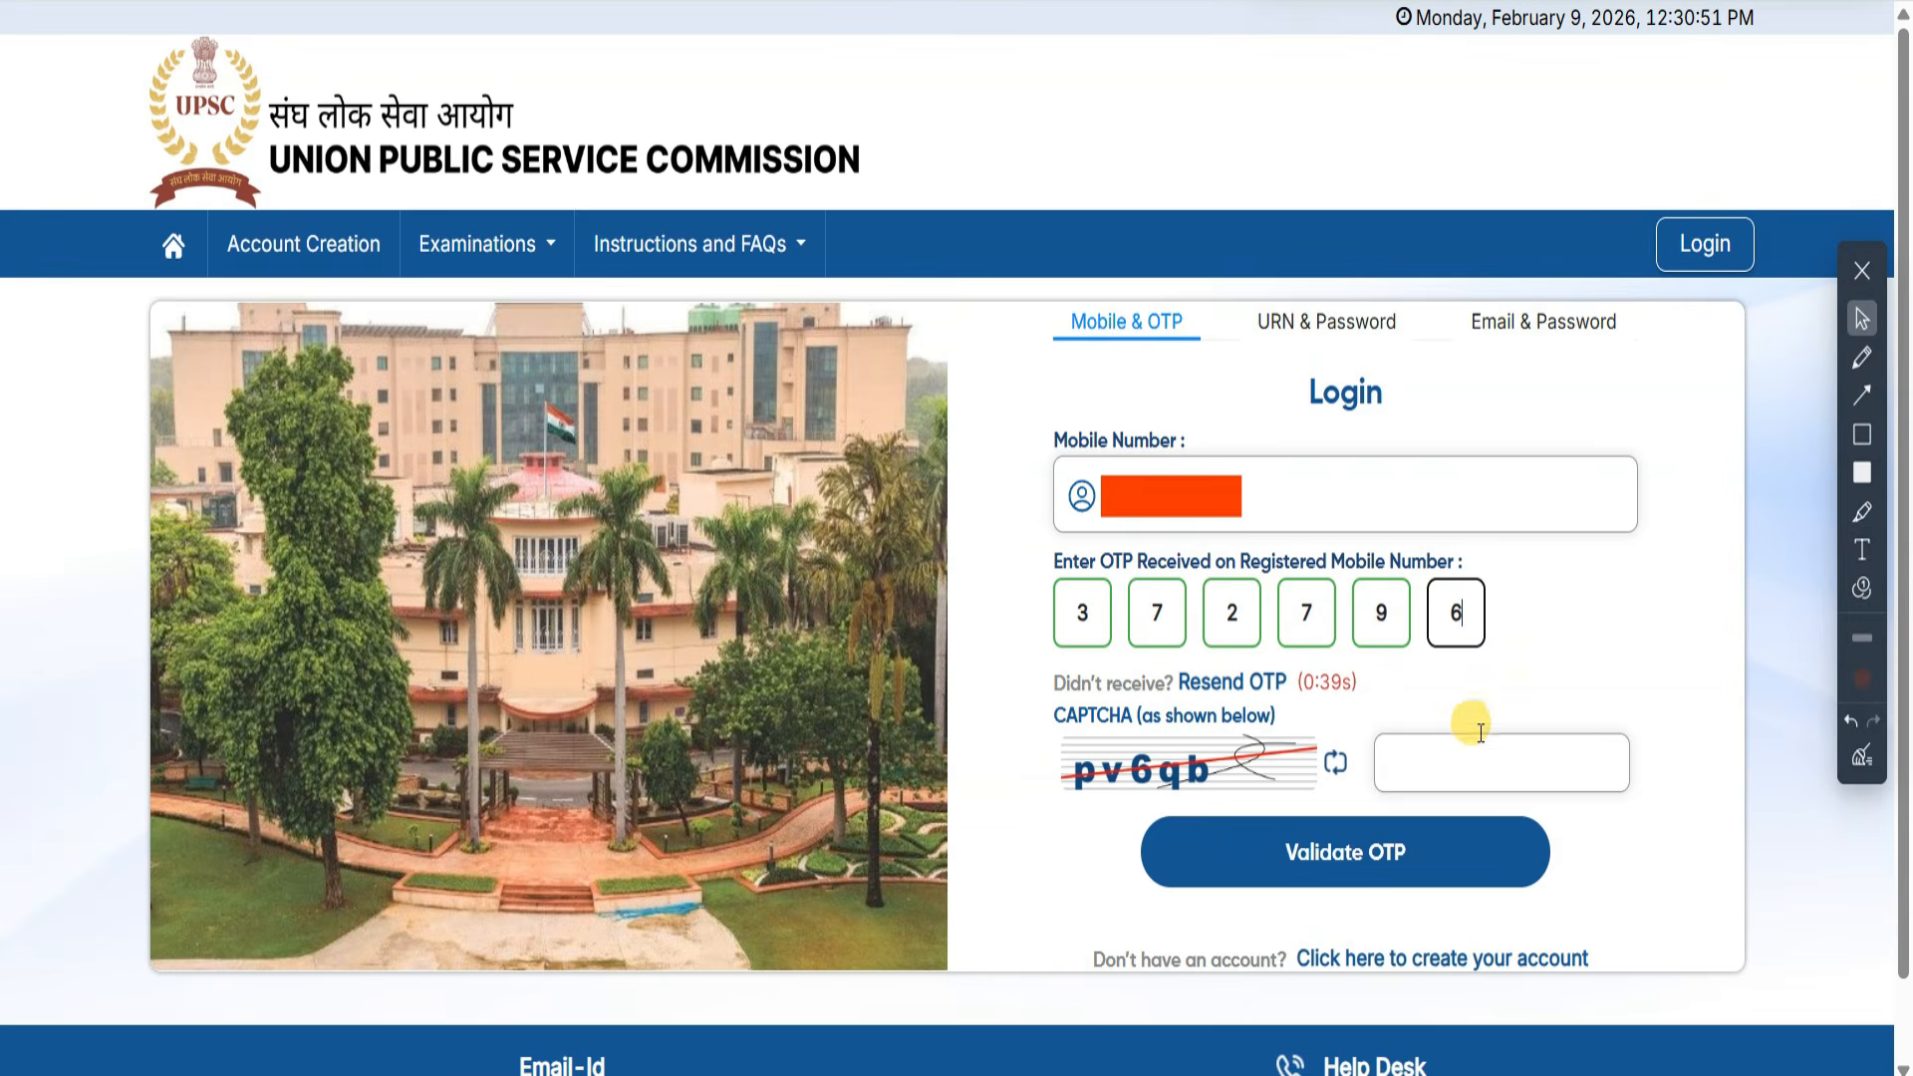
click(1473, 760)
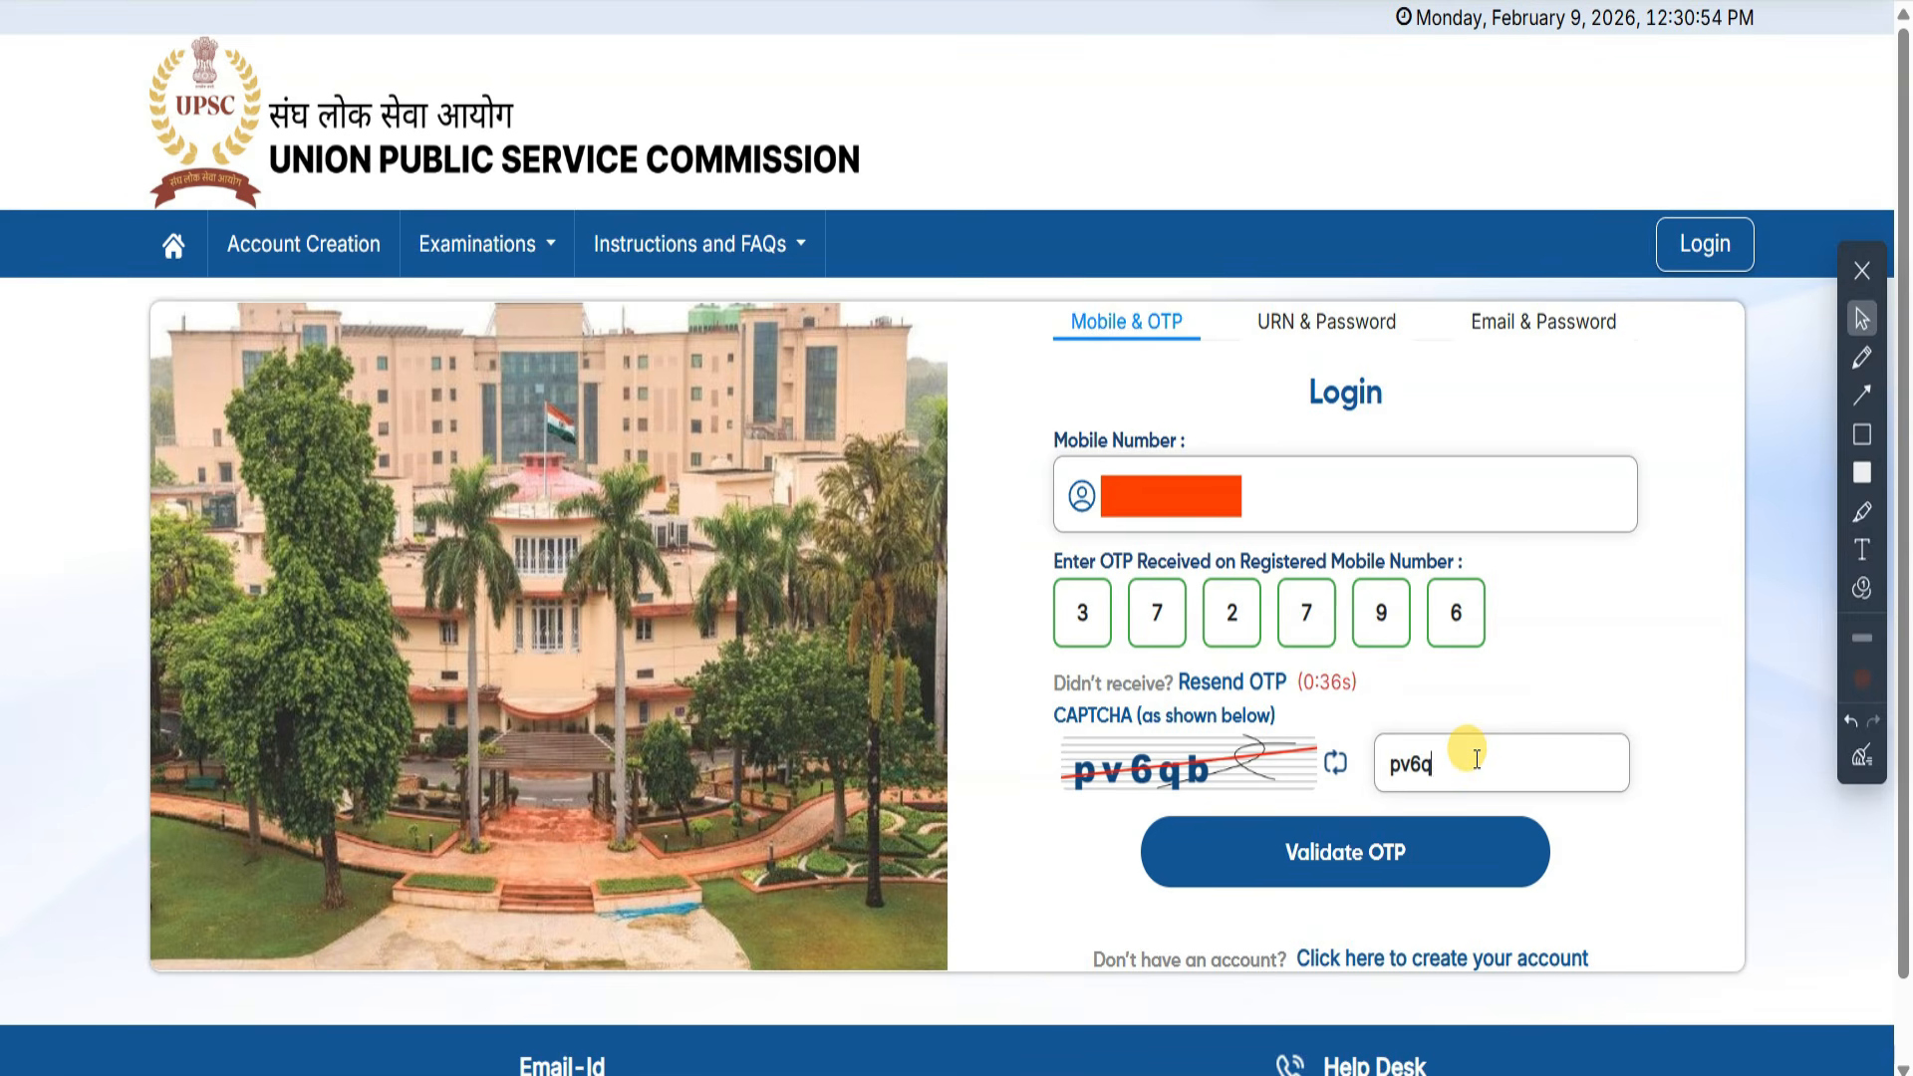
click(1358, 857)
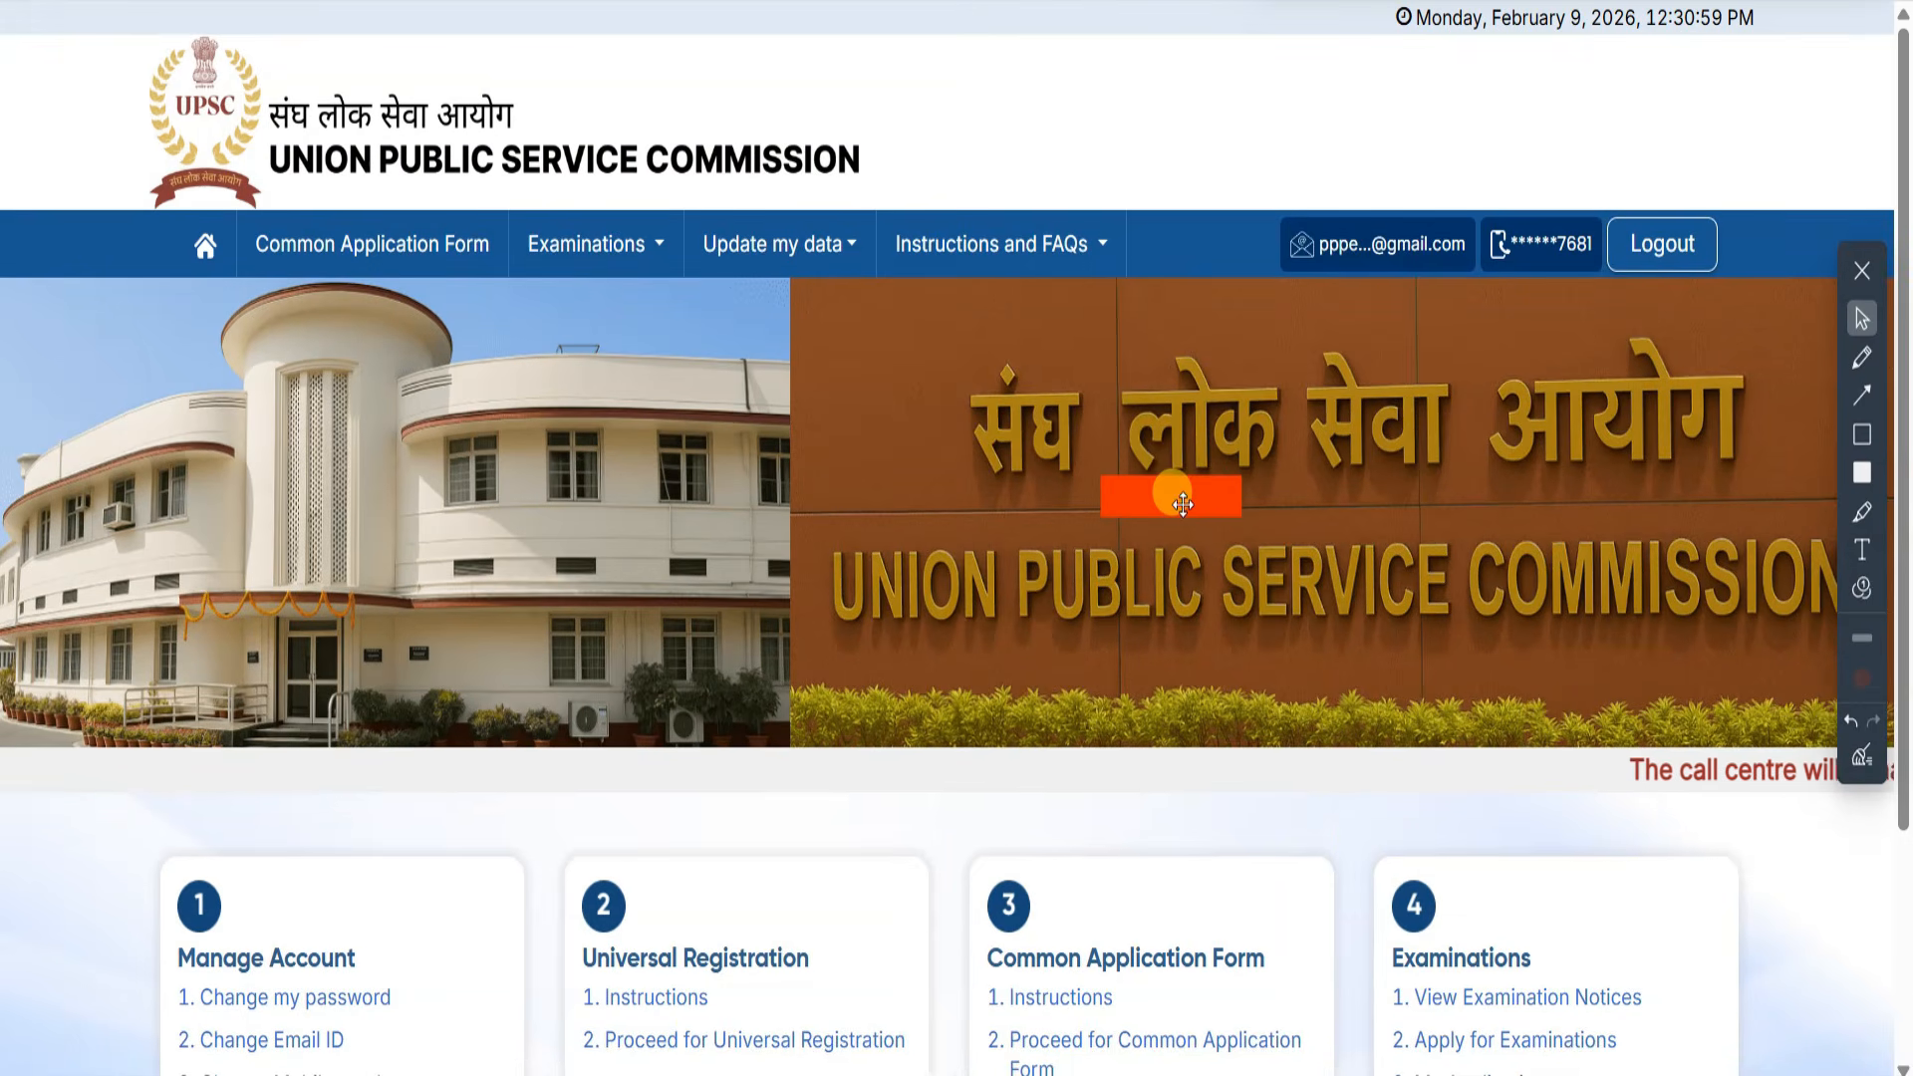
- Read the Universal Registration instructions and proceed to the Identity Profile form
scroll(1012, 747, down, 3)
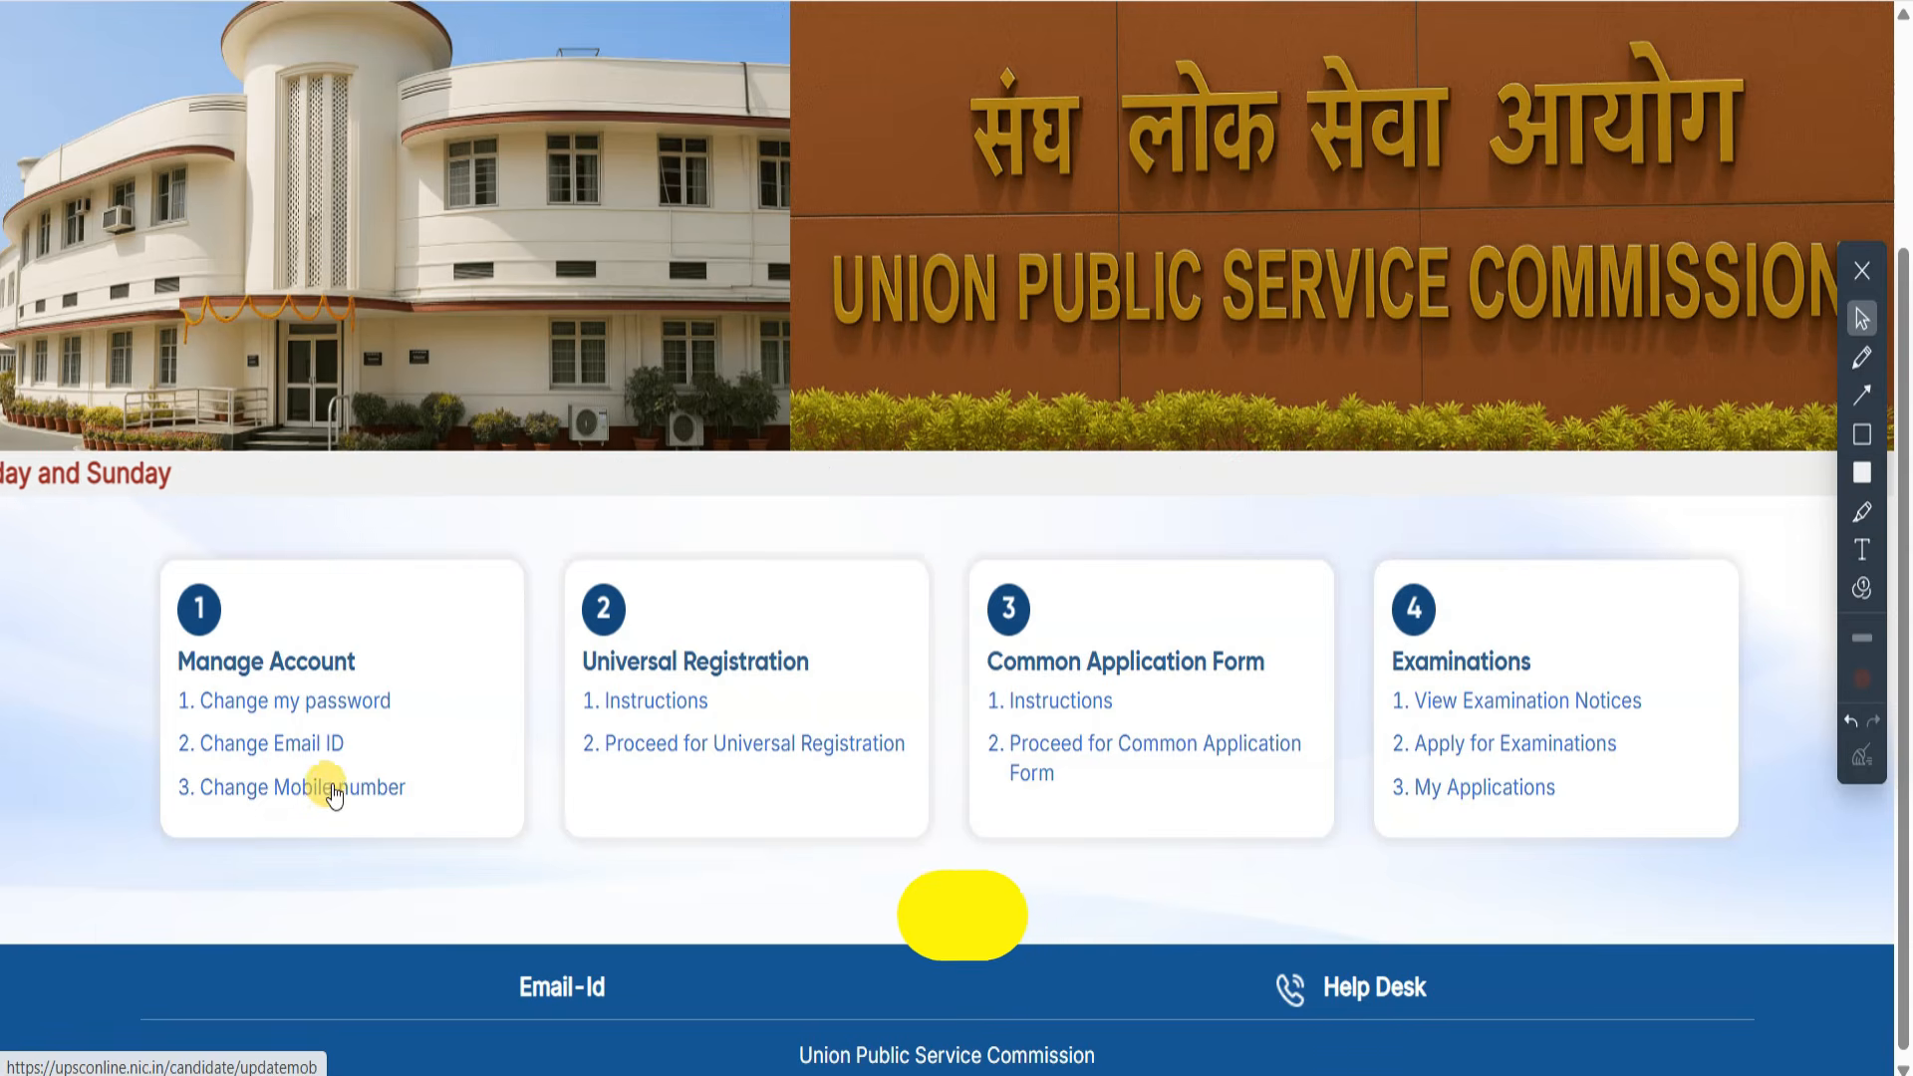
click(665, 704)
scroll(861, 666, down, 5)
scroll(855, 637, up, 5)
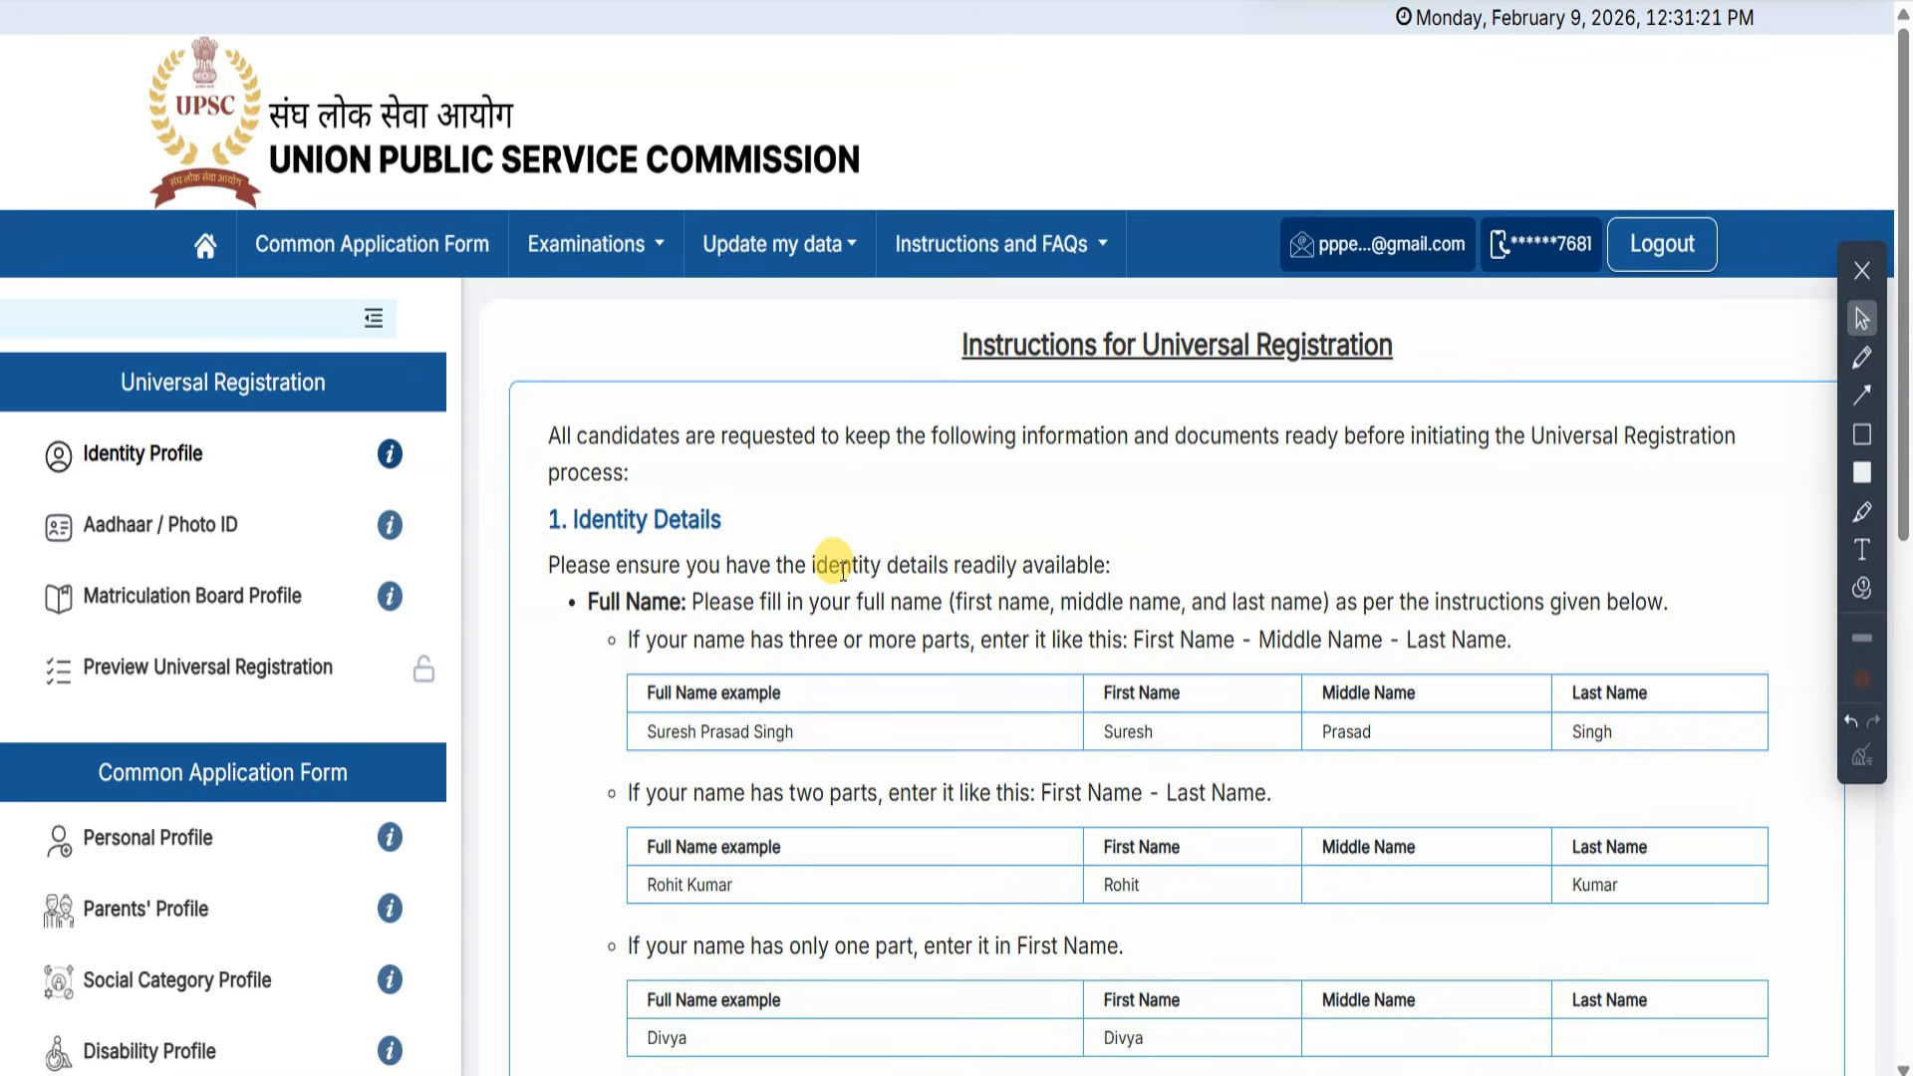
scroll(842, 571, down, 10)
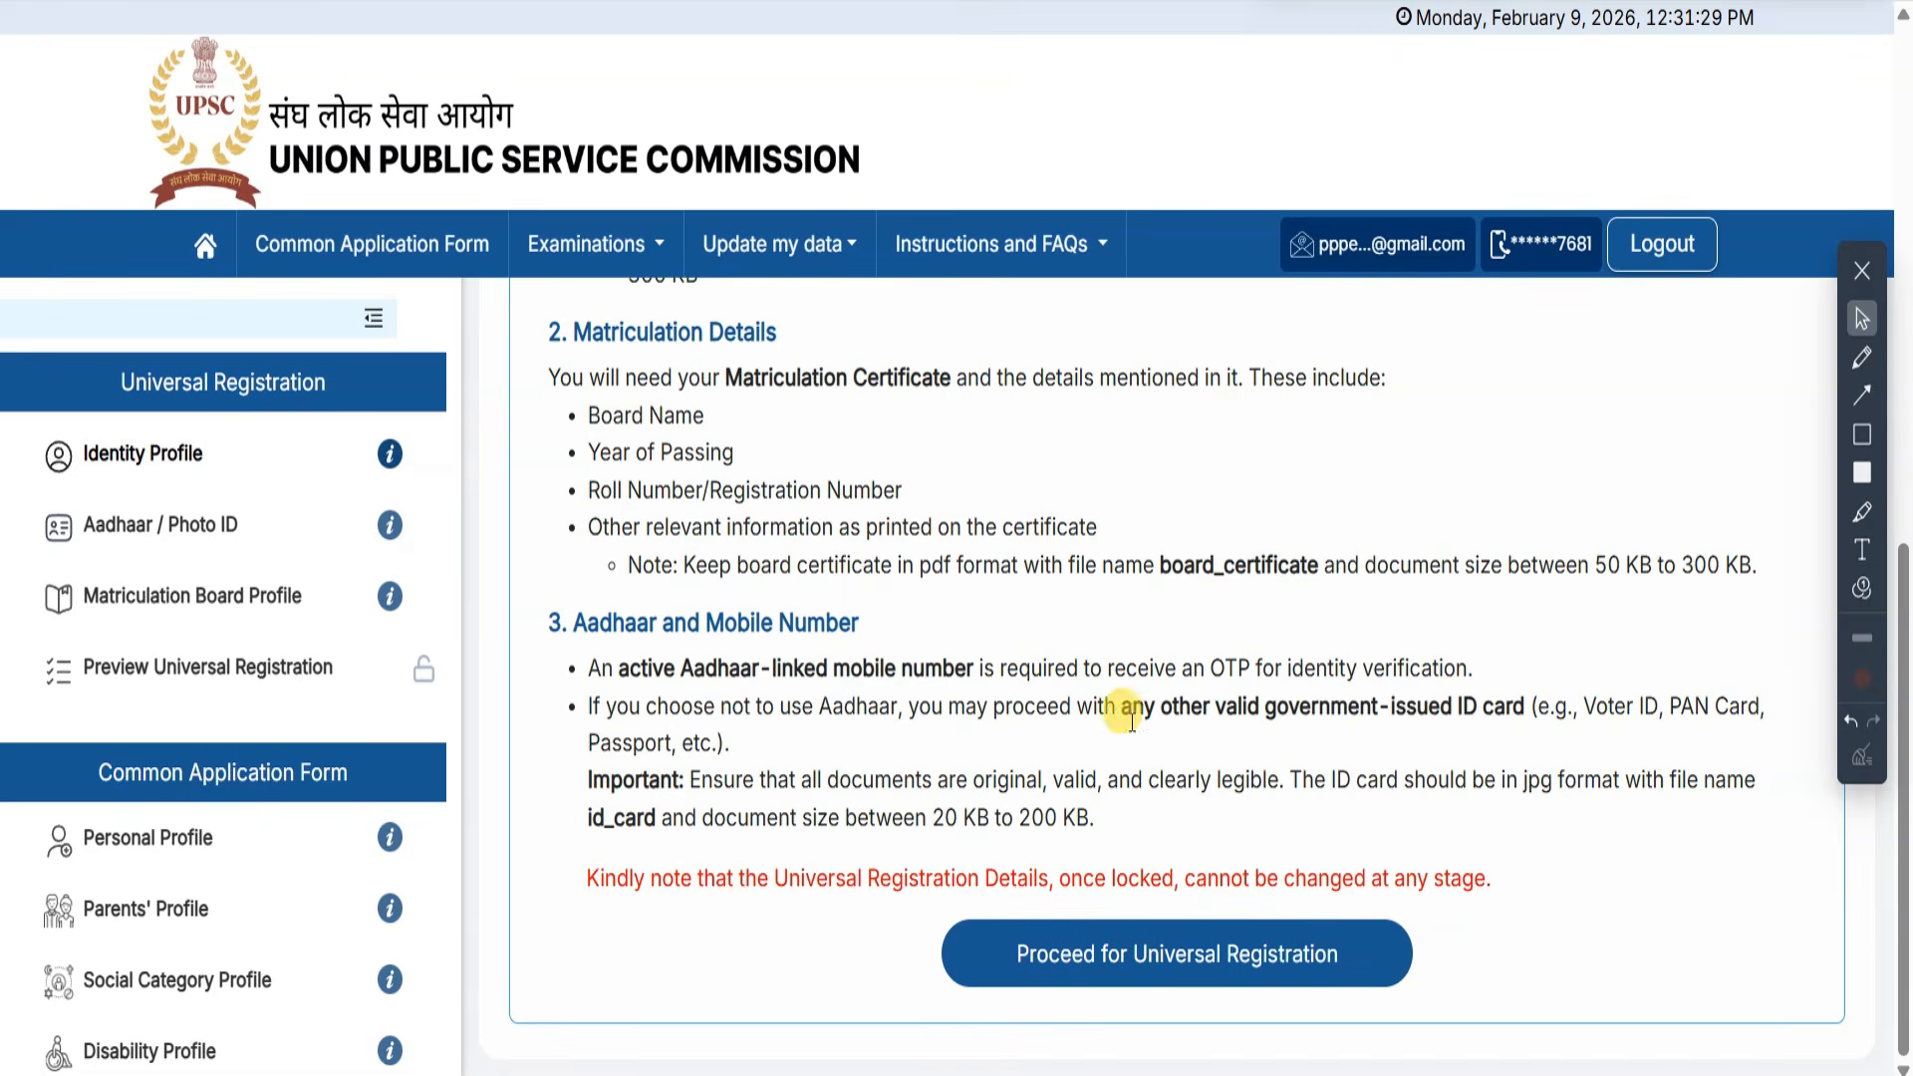
click(1209, 952)
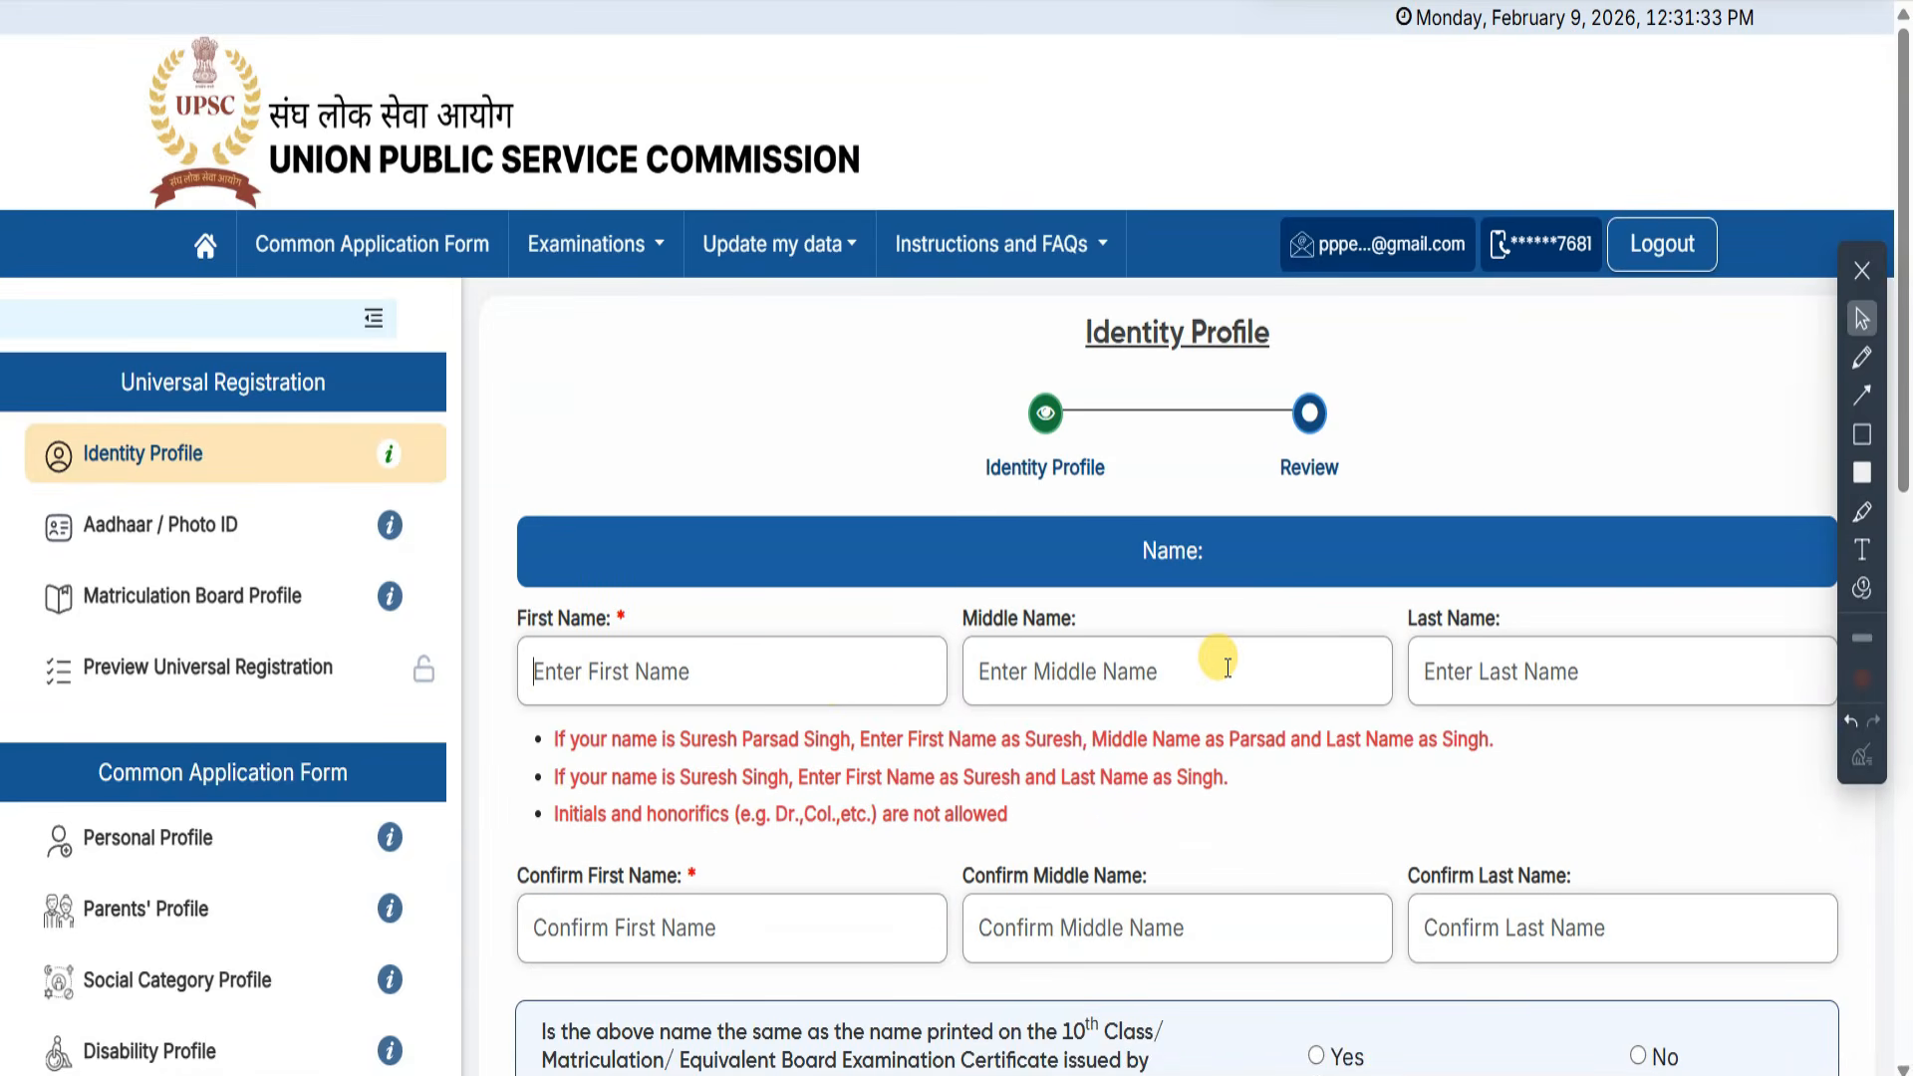
- Review the Identity Profile fields and select Yes for the 10th-certificate name match
scroll(1213, 654, down, 1)
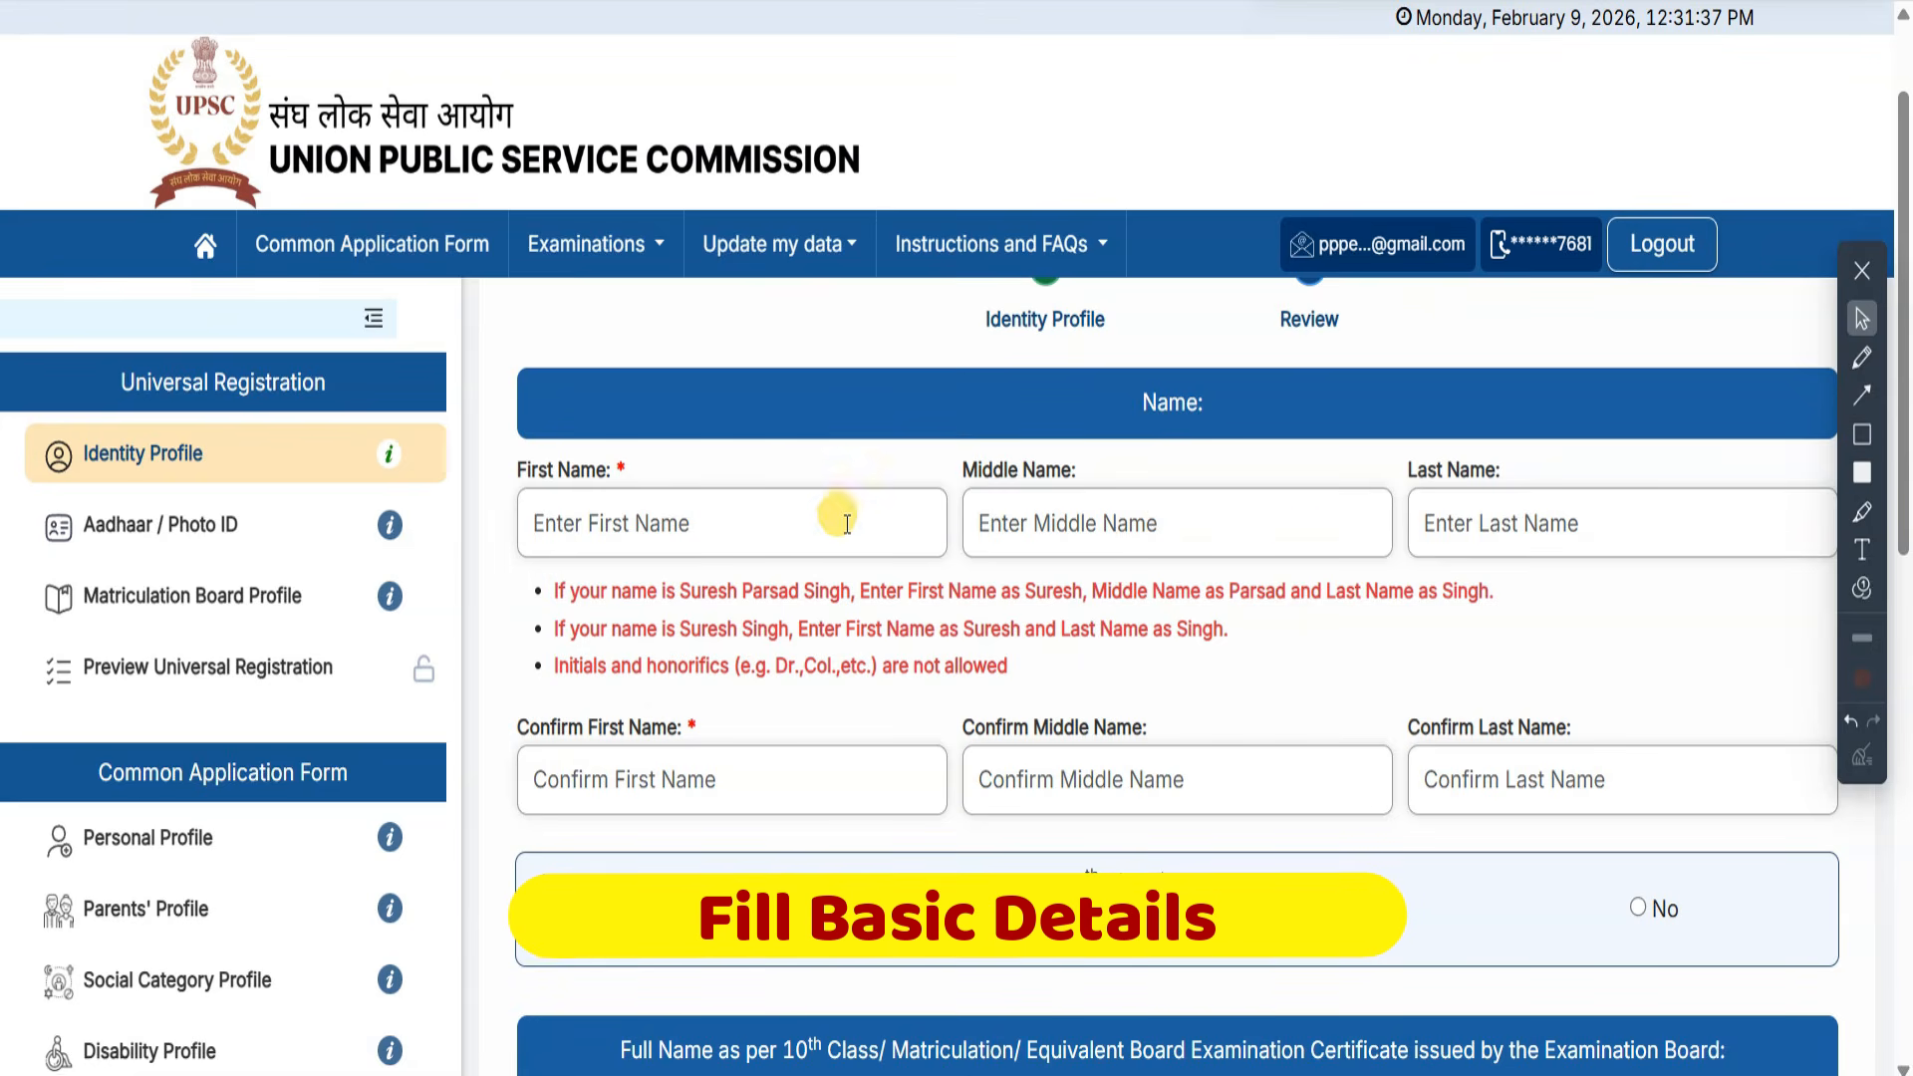
scroll(819, 610, down, 1)
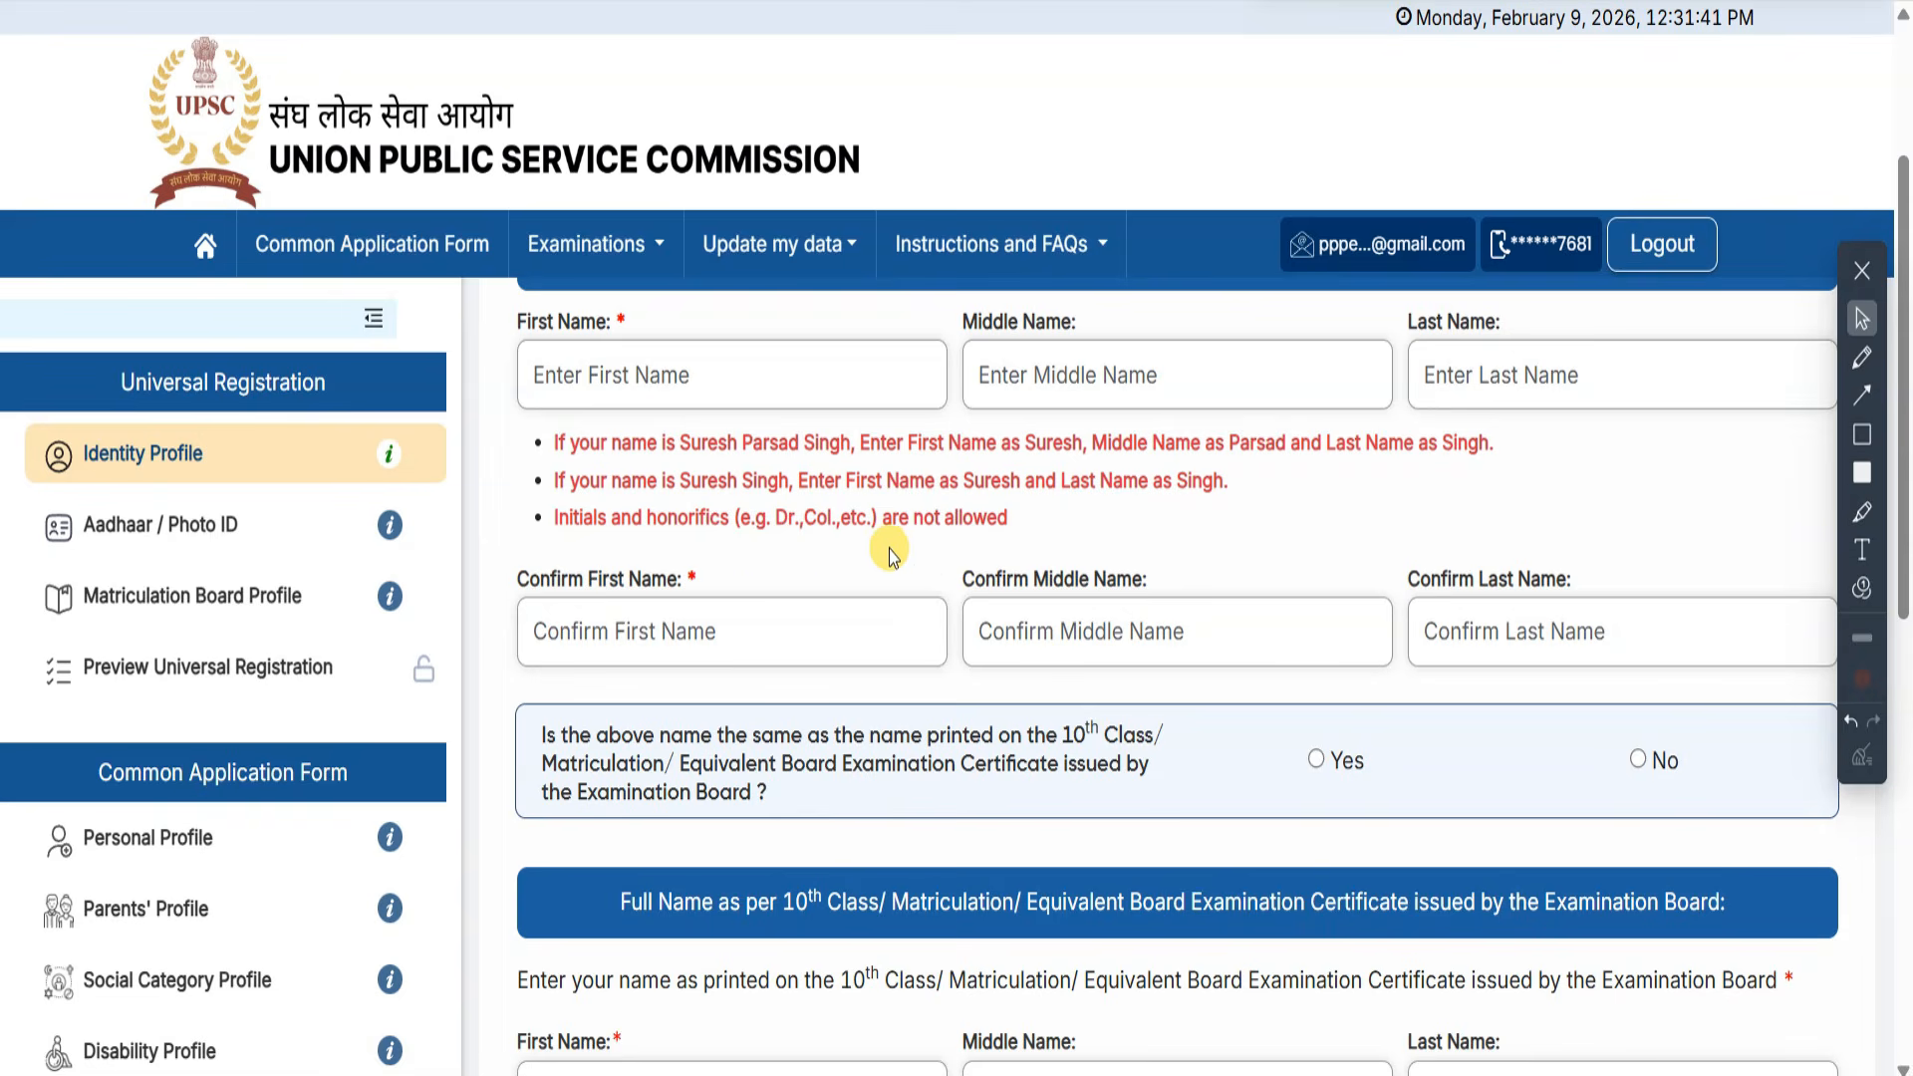
scroll(795, 646, down, 1)
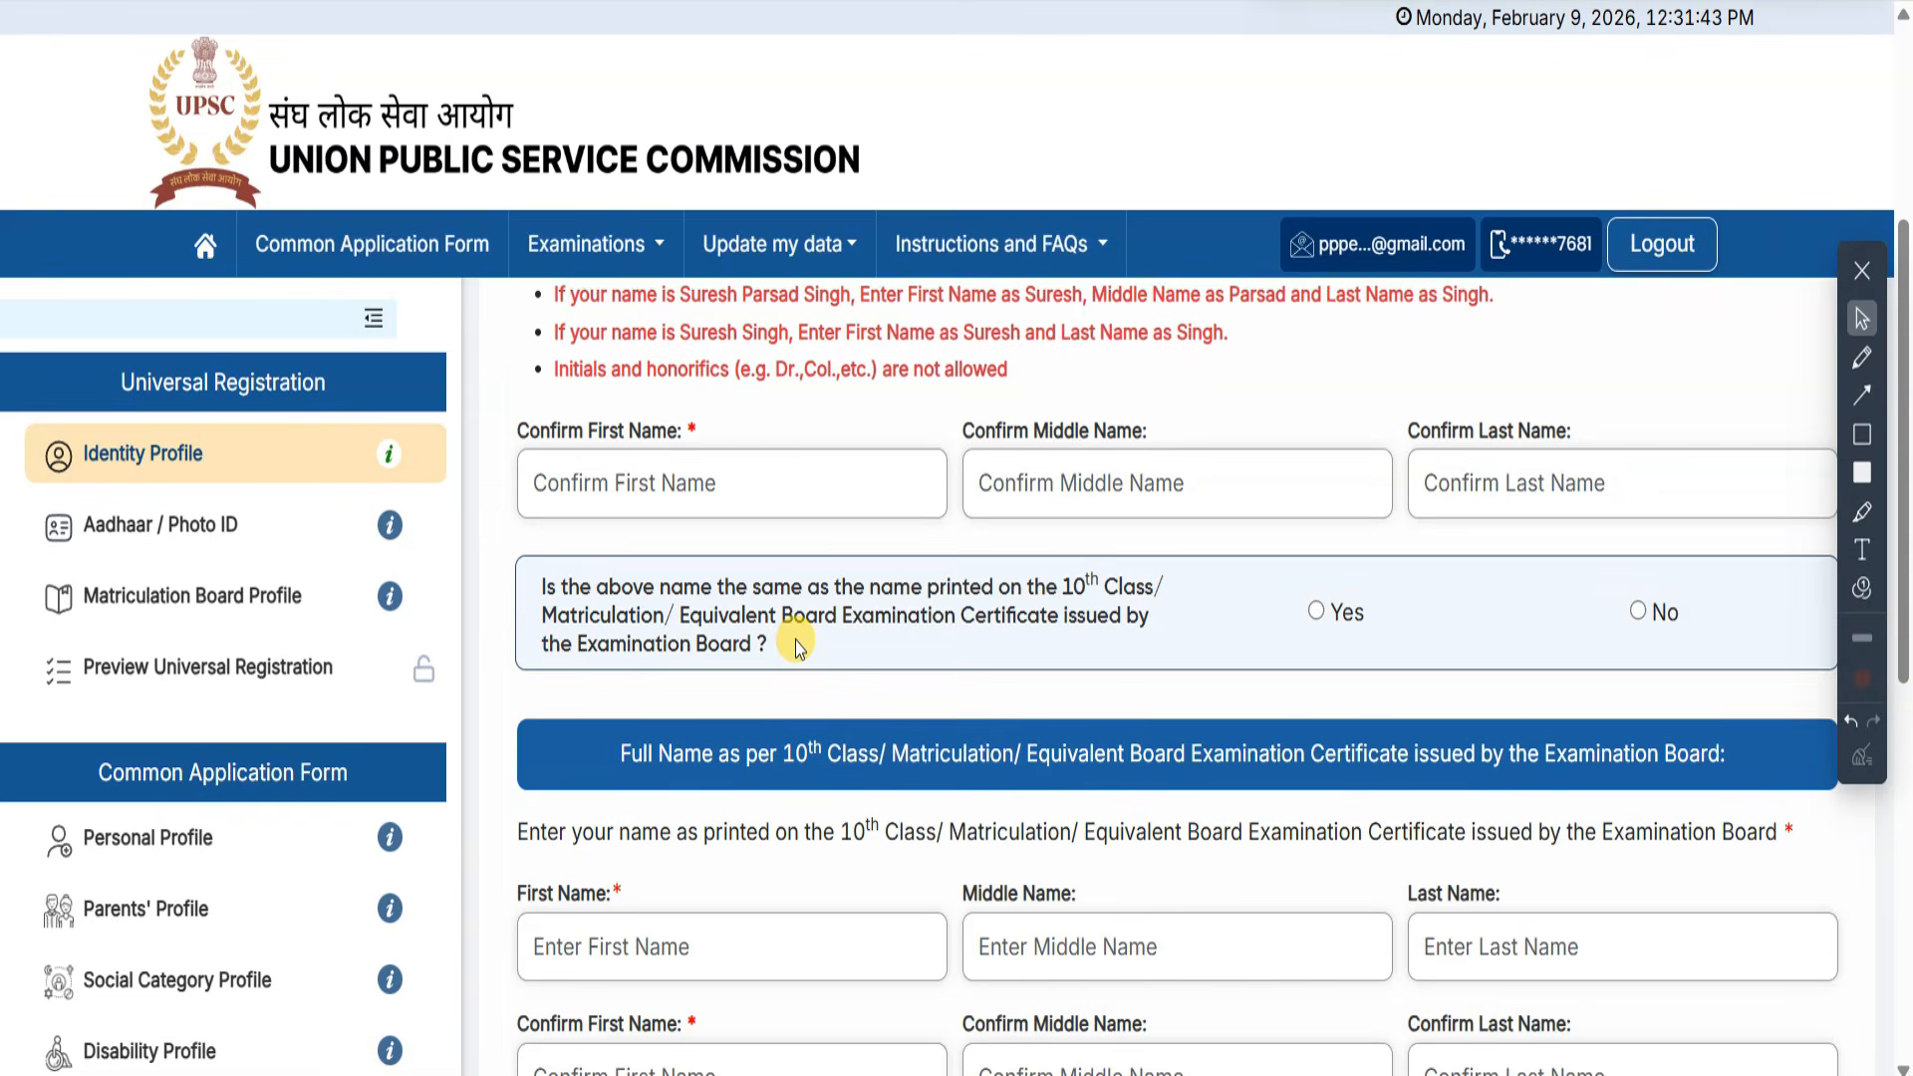
scroll(688, 646, down, 2)
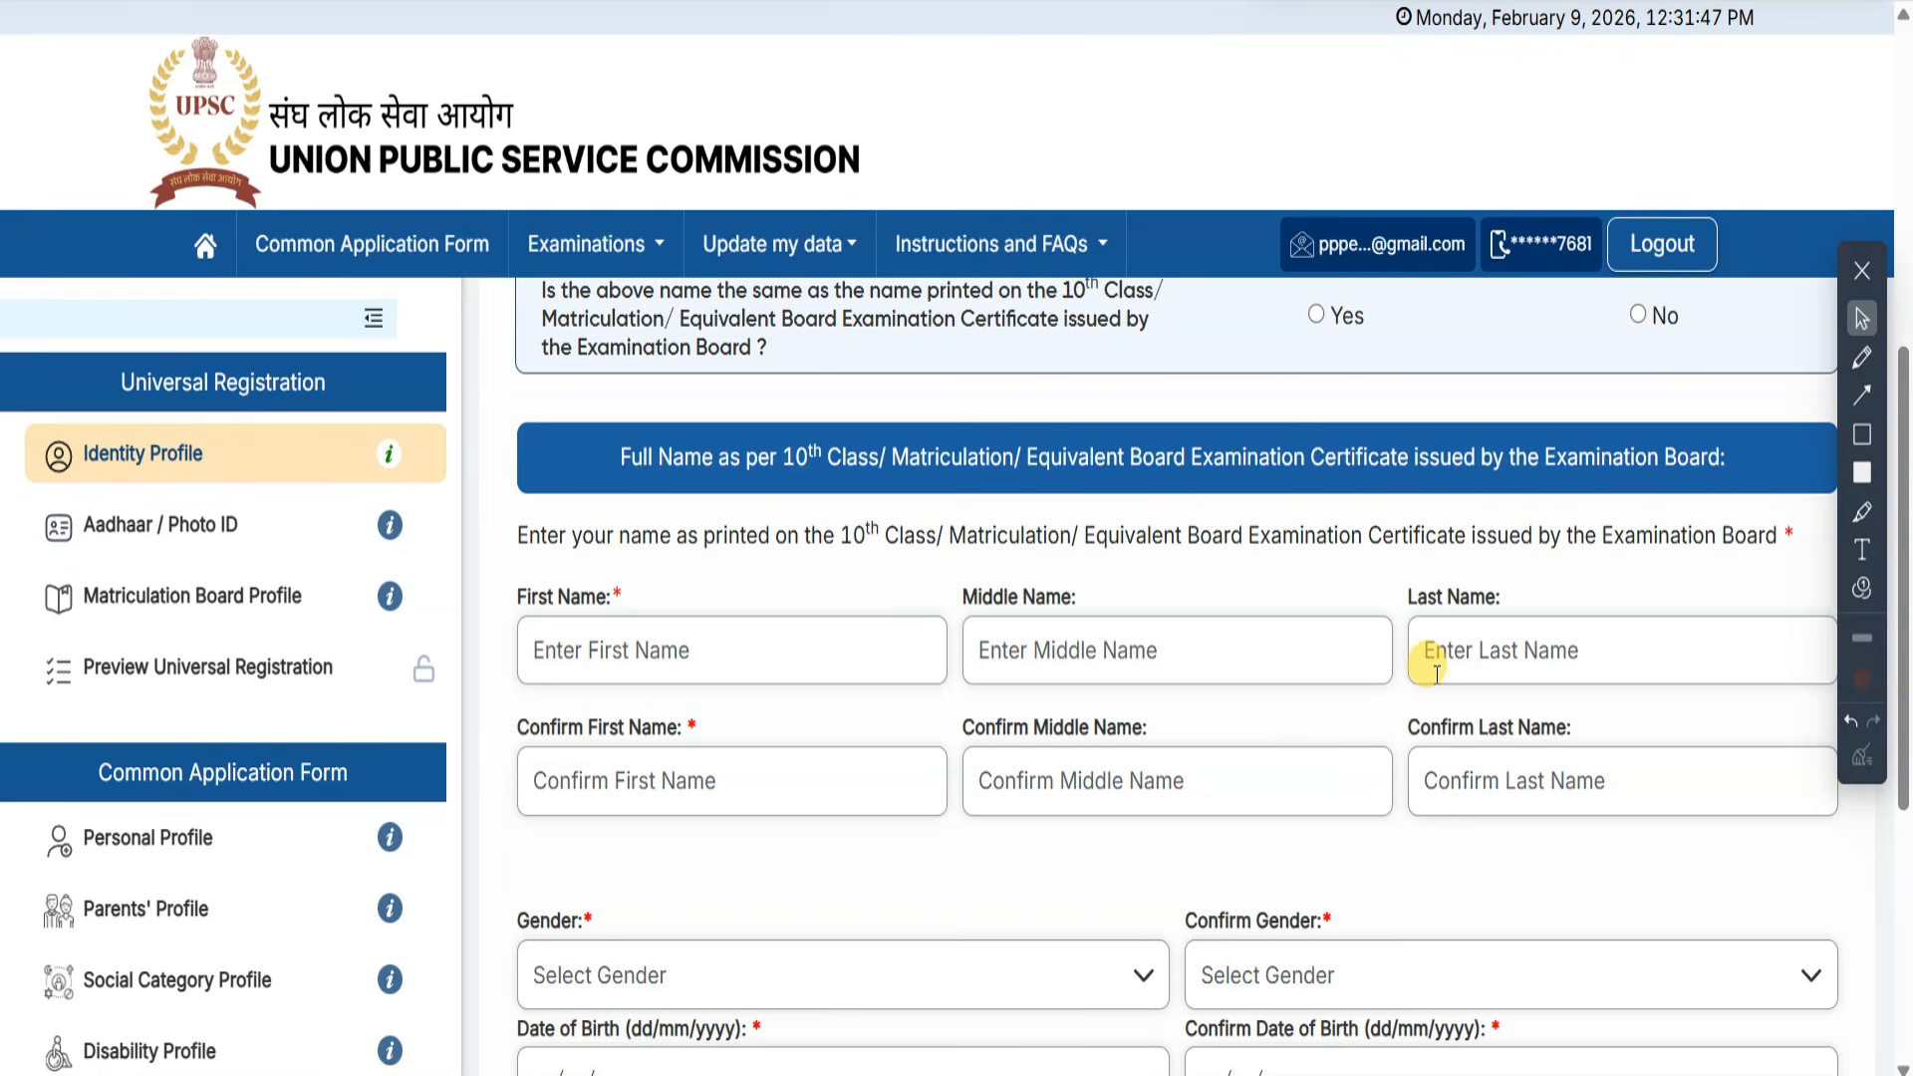
scroll(1121, 692, down, 2)
scroll(1121, 693, up, 4)
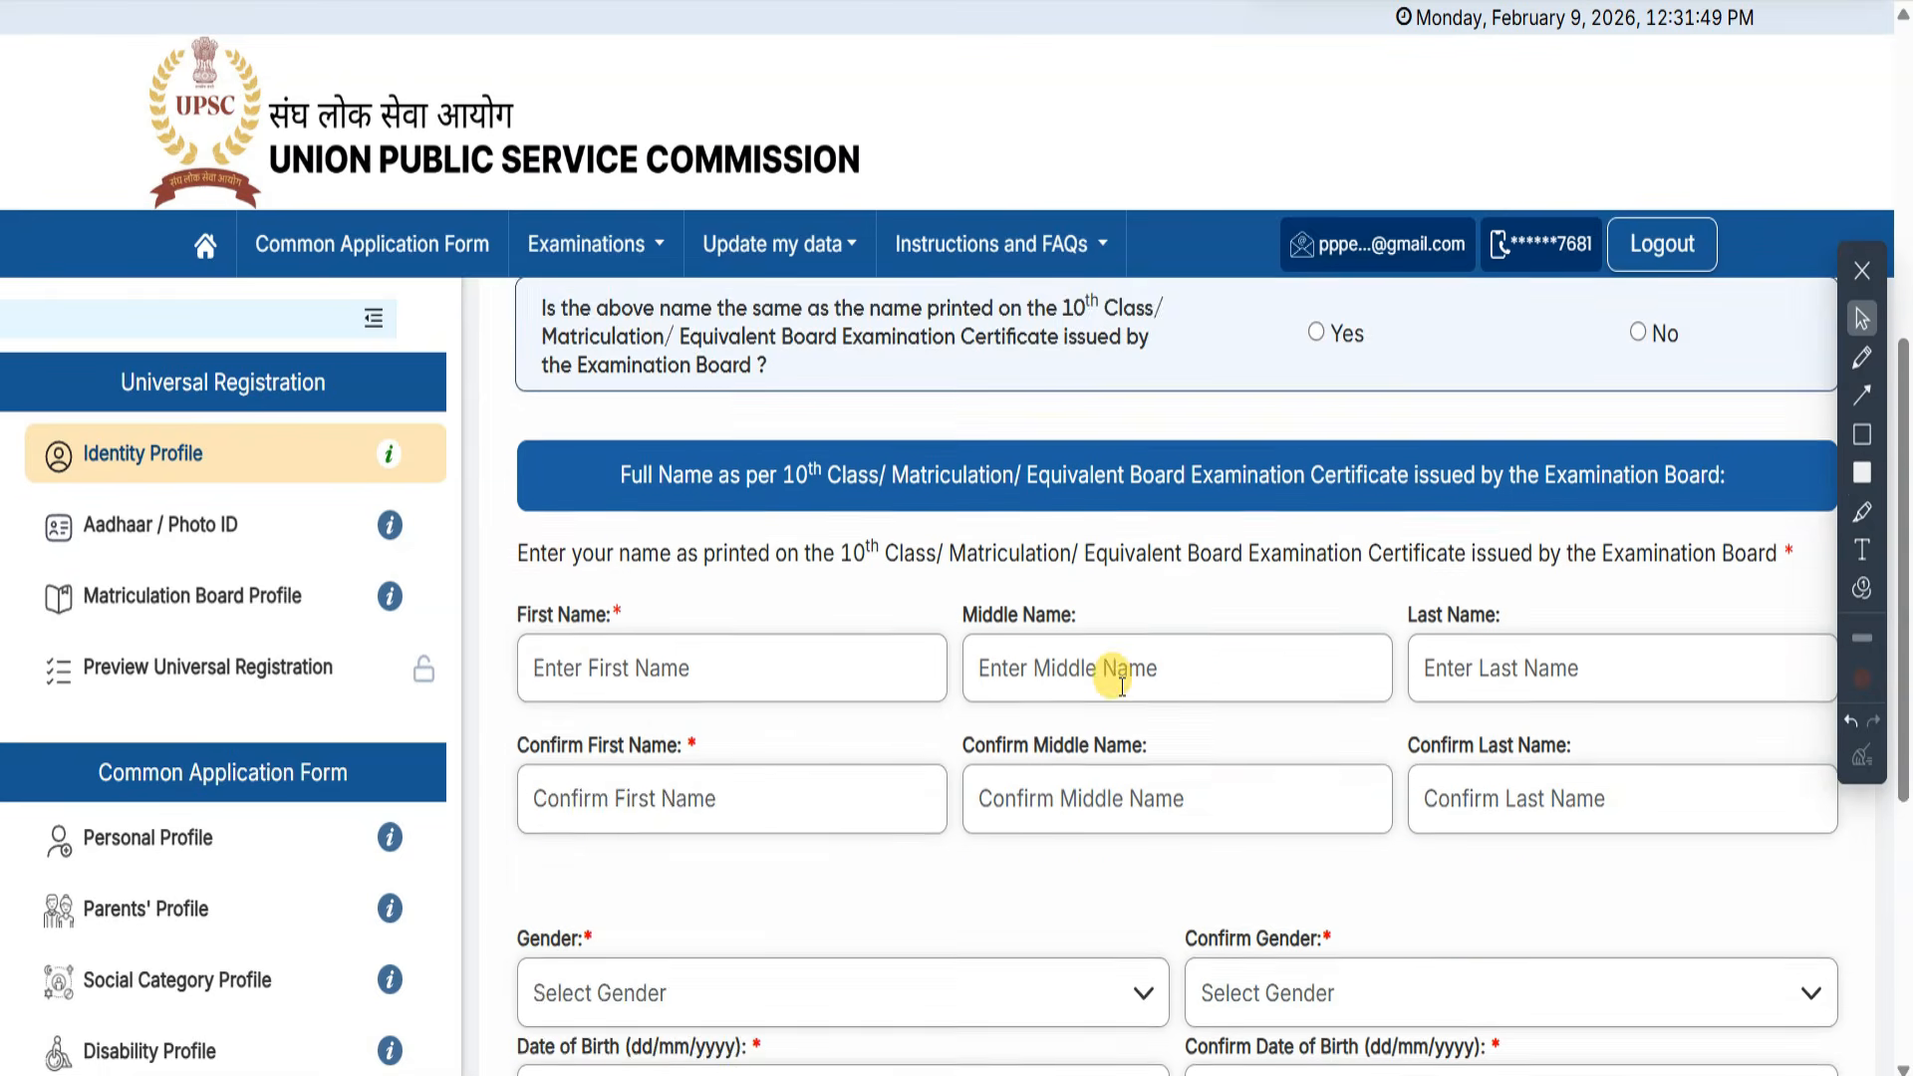
drag(684, 589, 1018, 610)
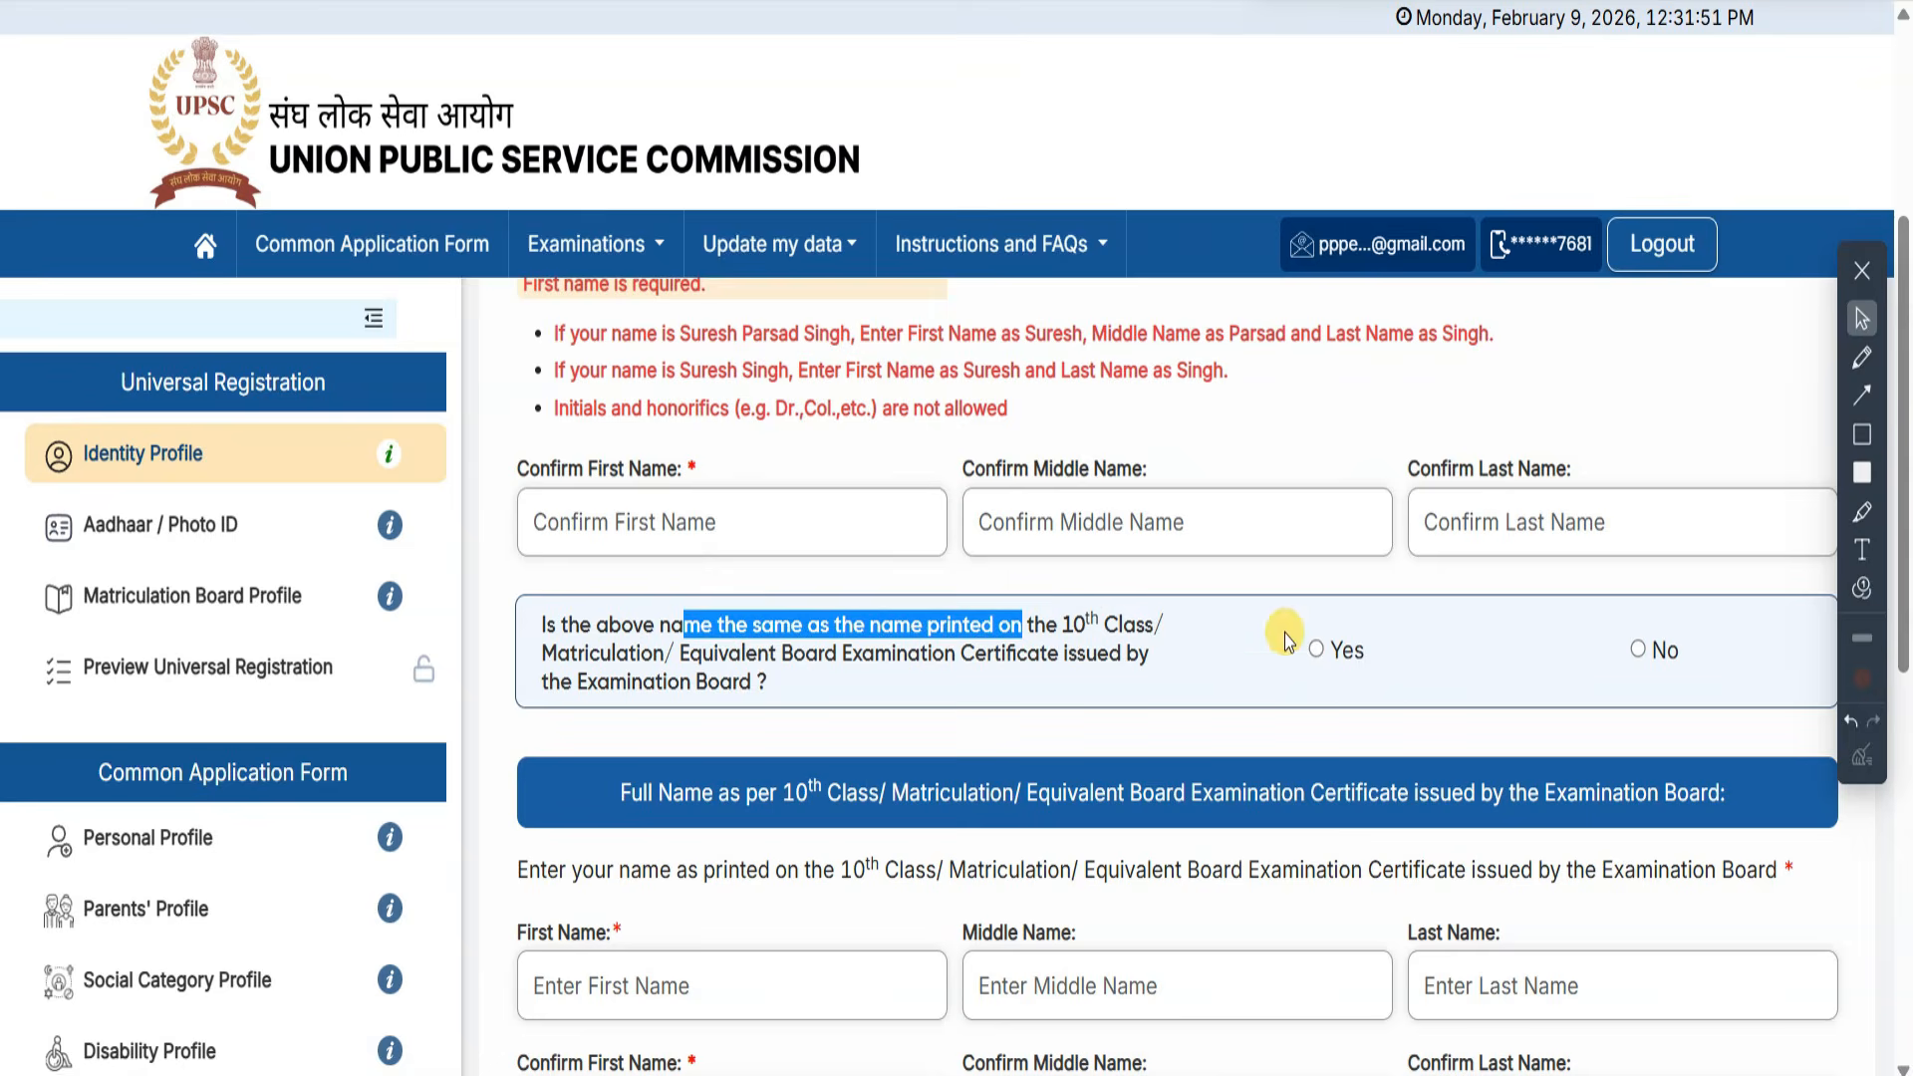
click(1331, 650)
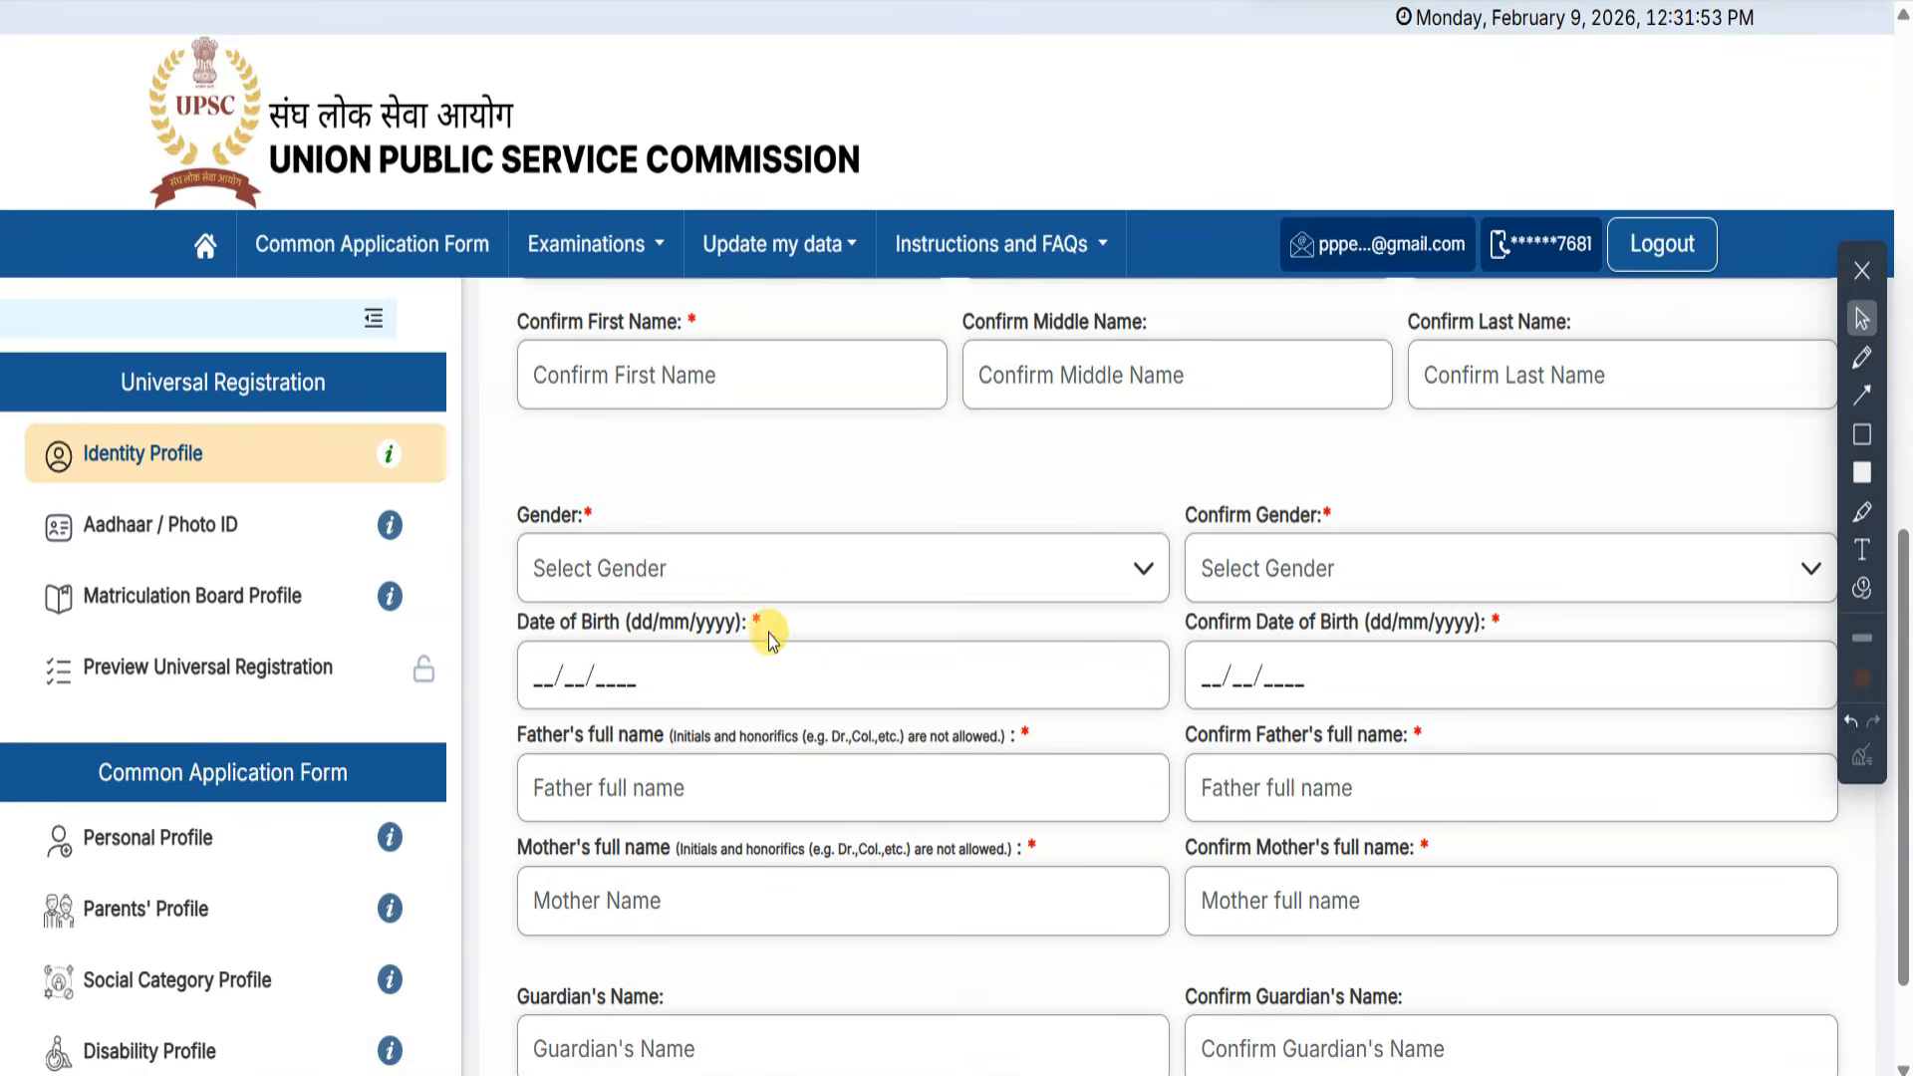
scroll(790, 578, down, 1)
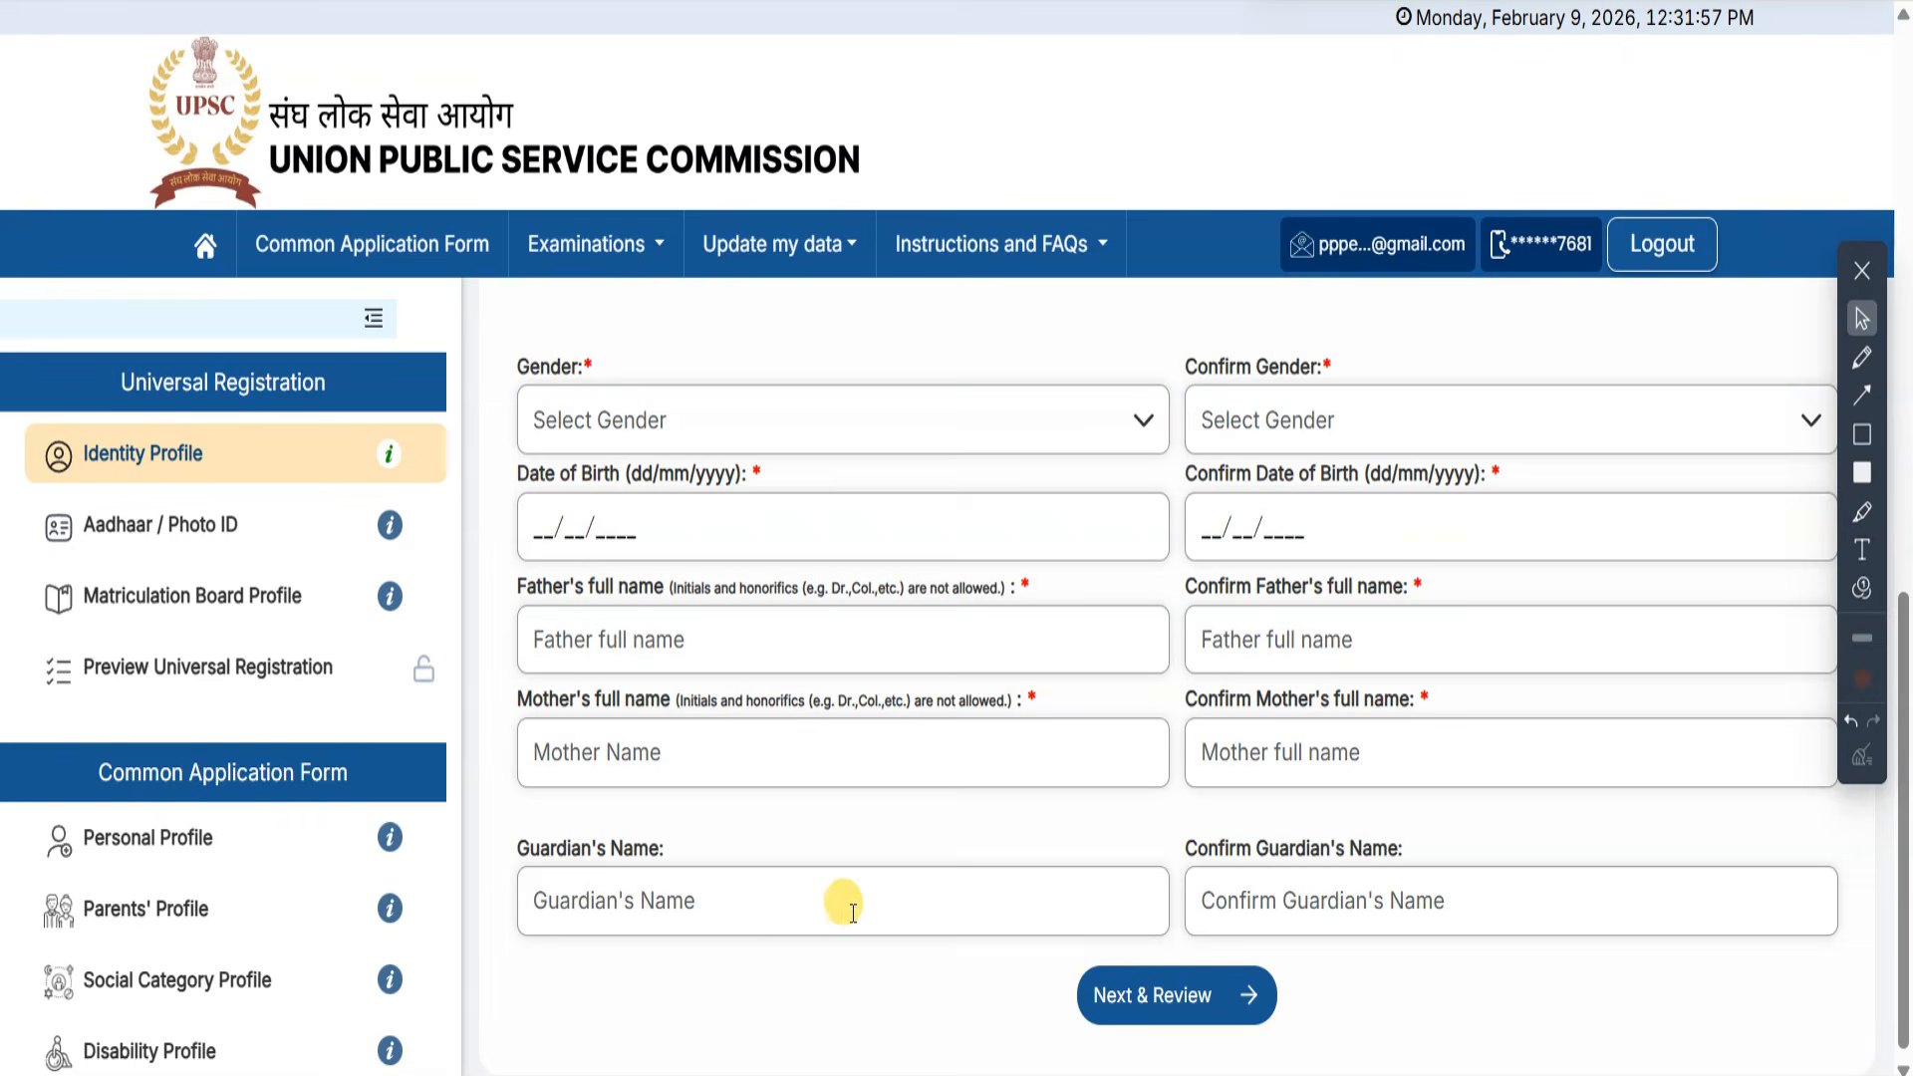
scroll(842, 905, up, 8)
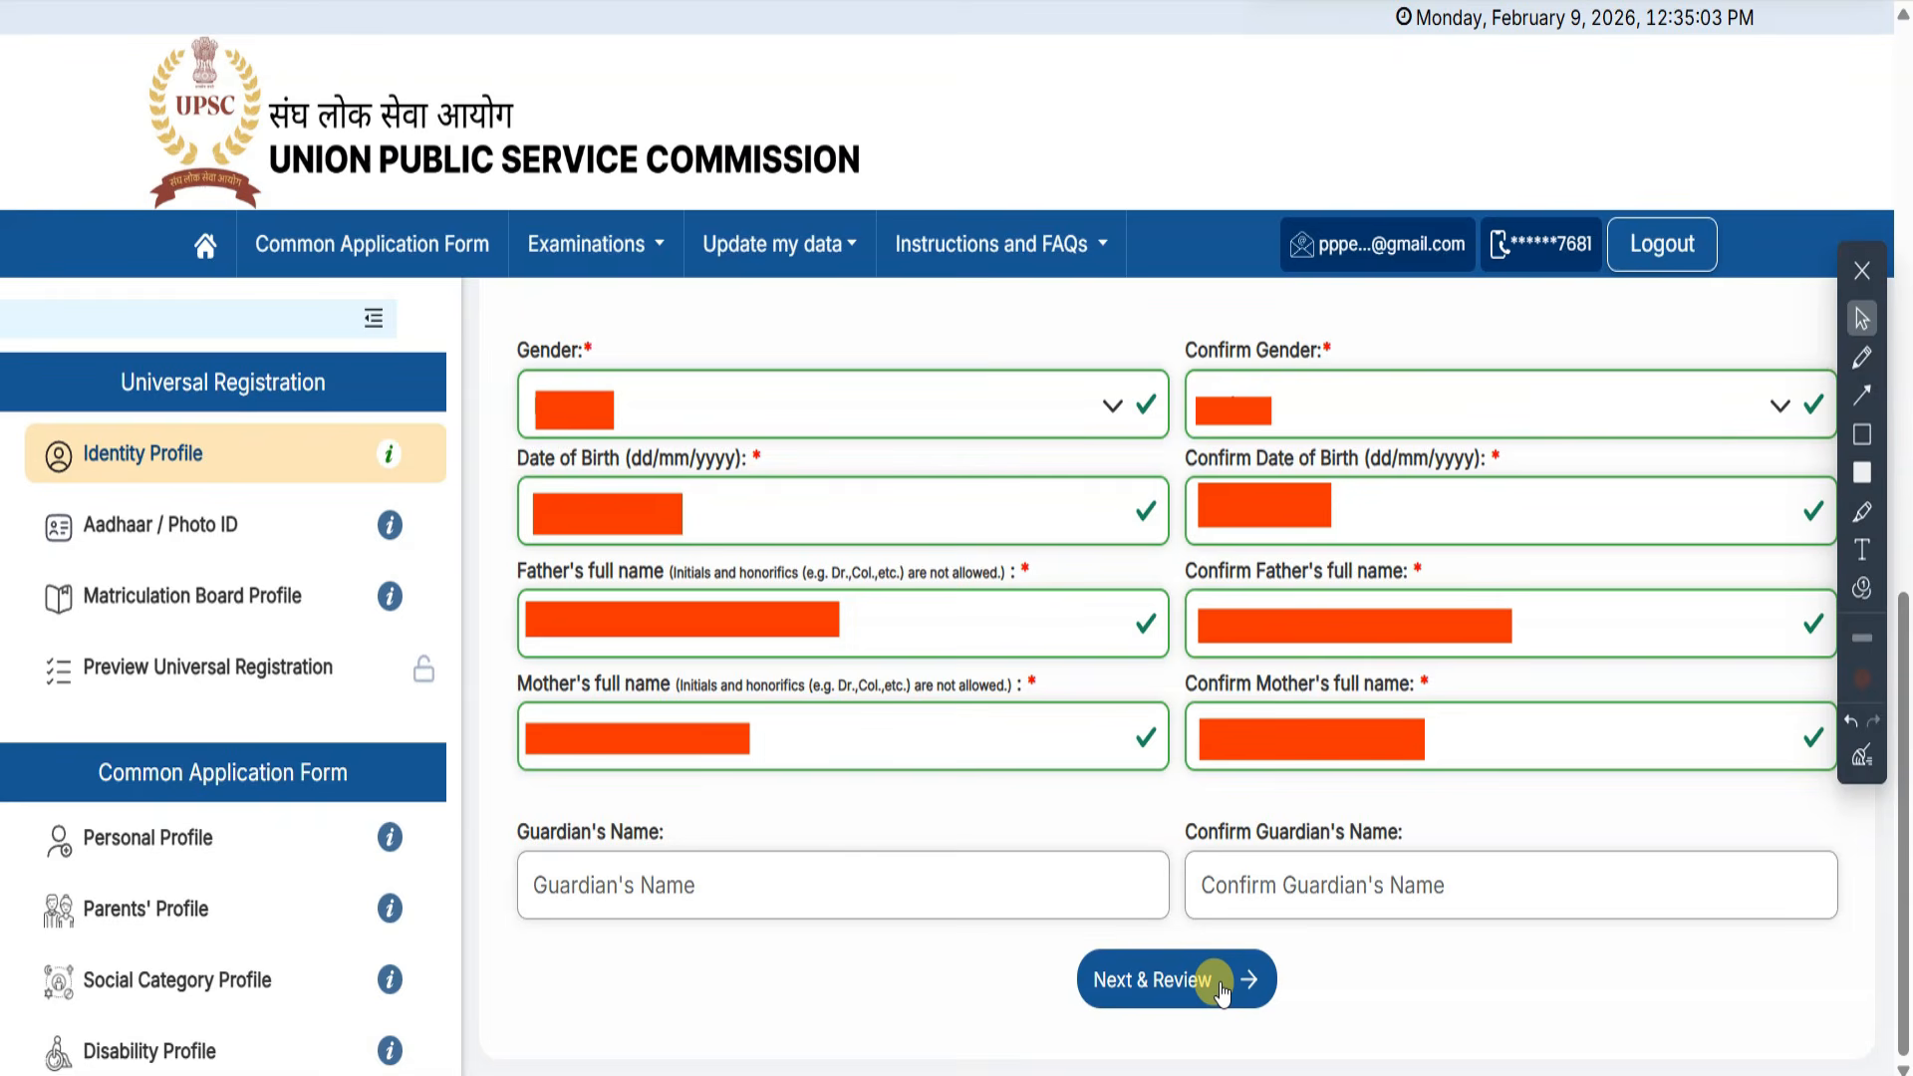
- Review the identity details, submit them with Yes, and acknowledge the success message
click(1221, 982)
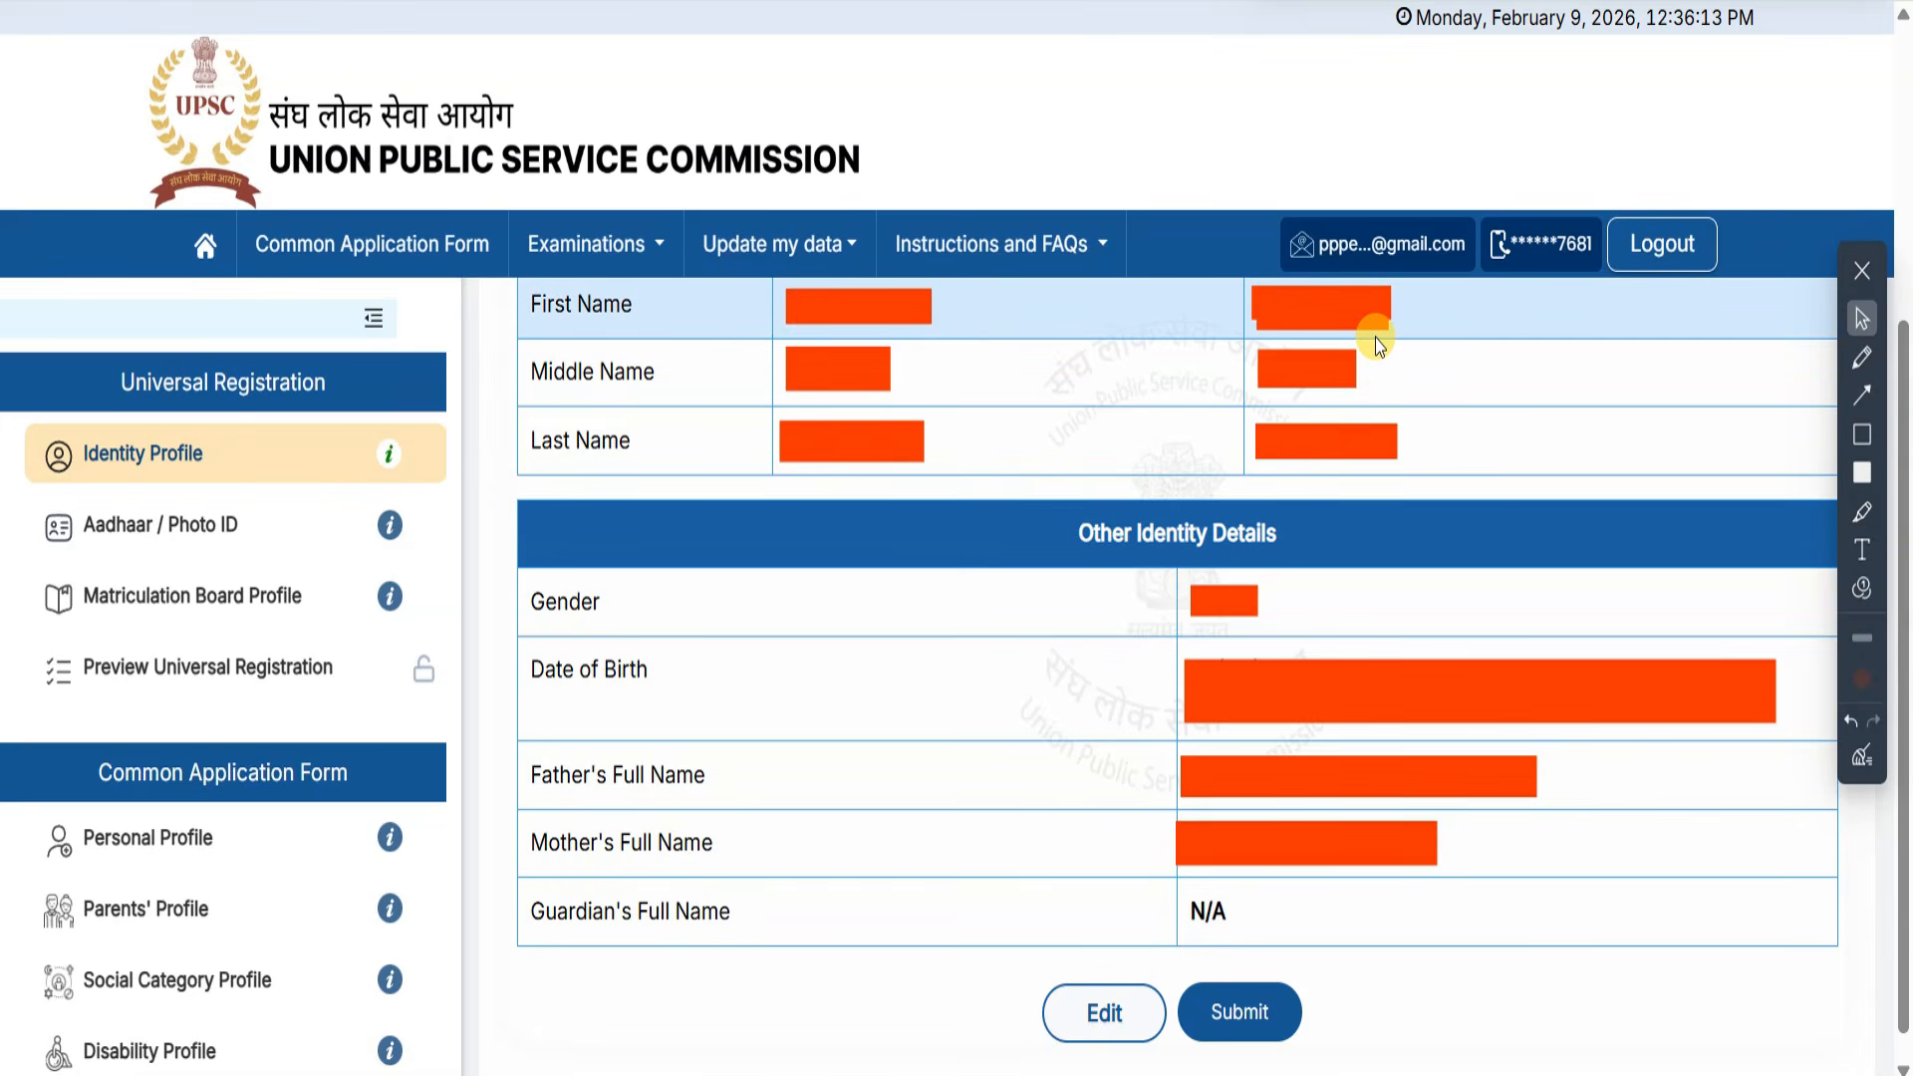
click(1264, 1018)
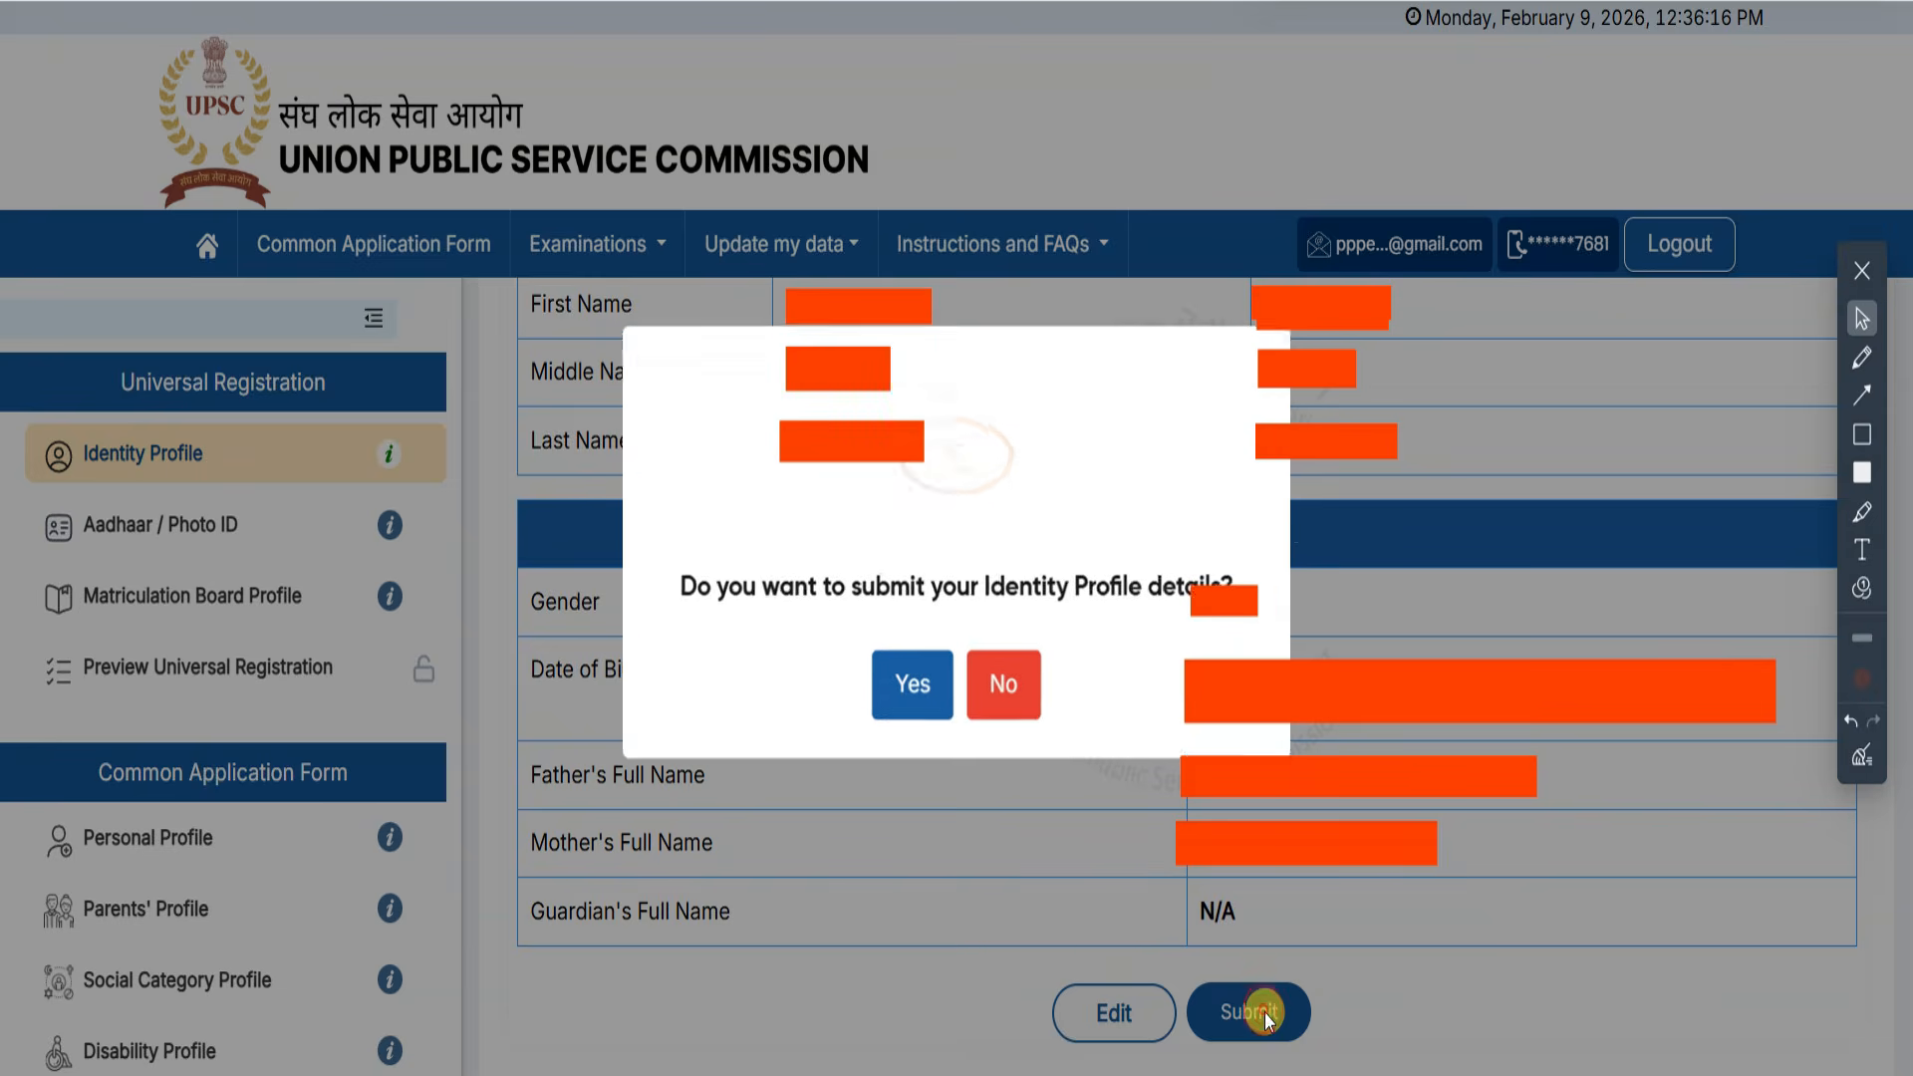
click(912, 681)
click(947, 726)
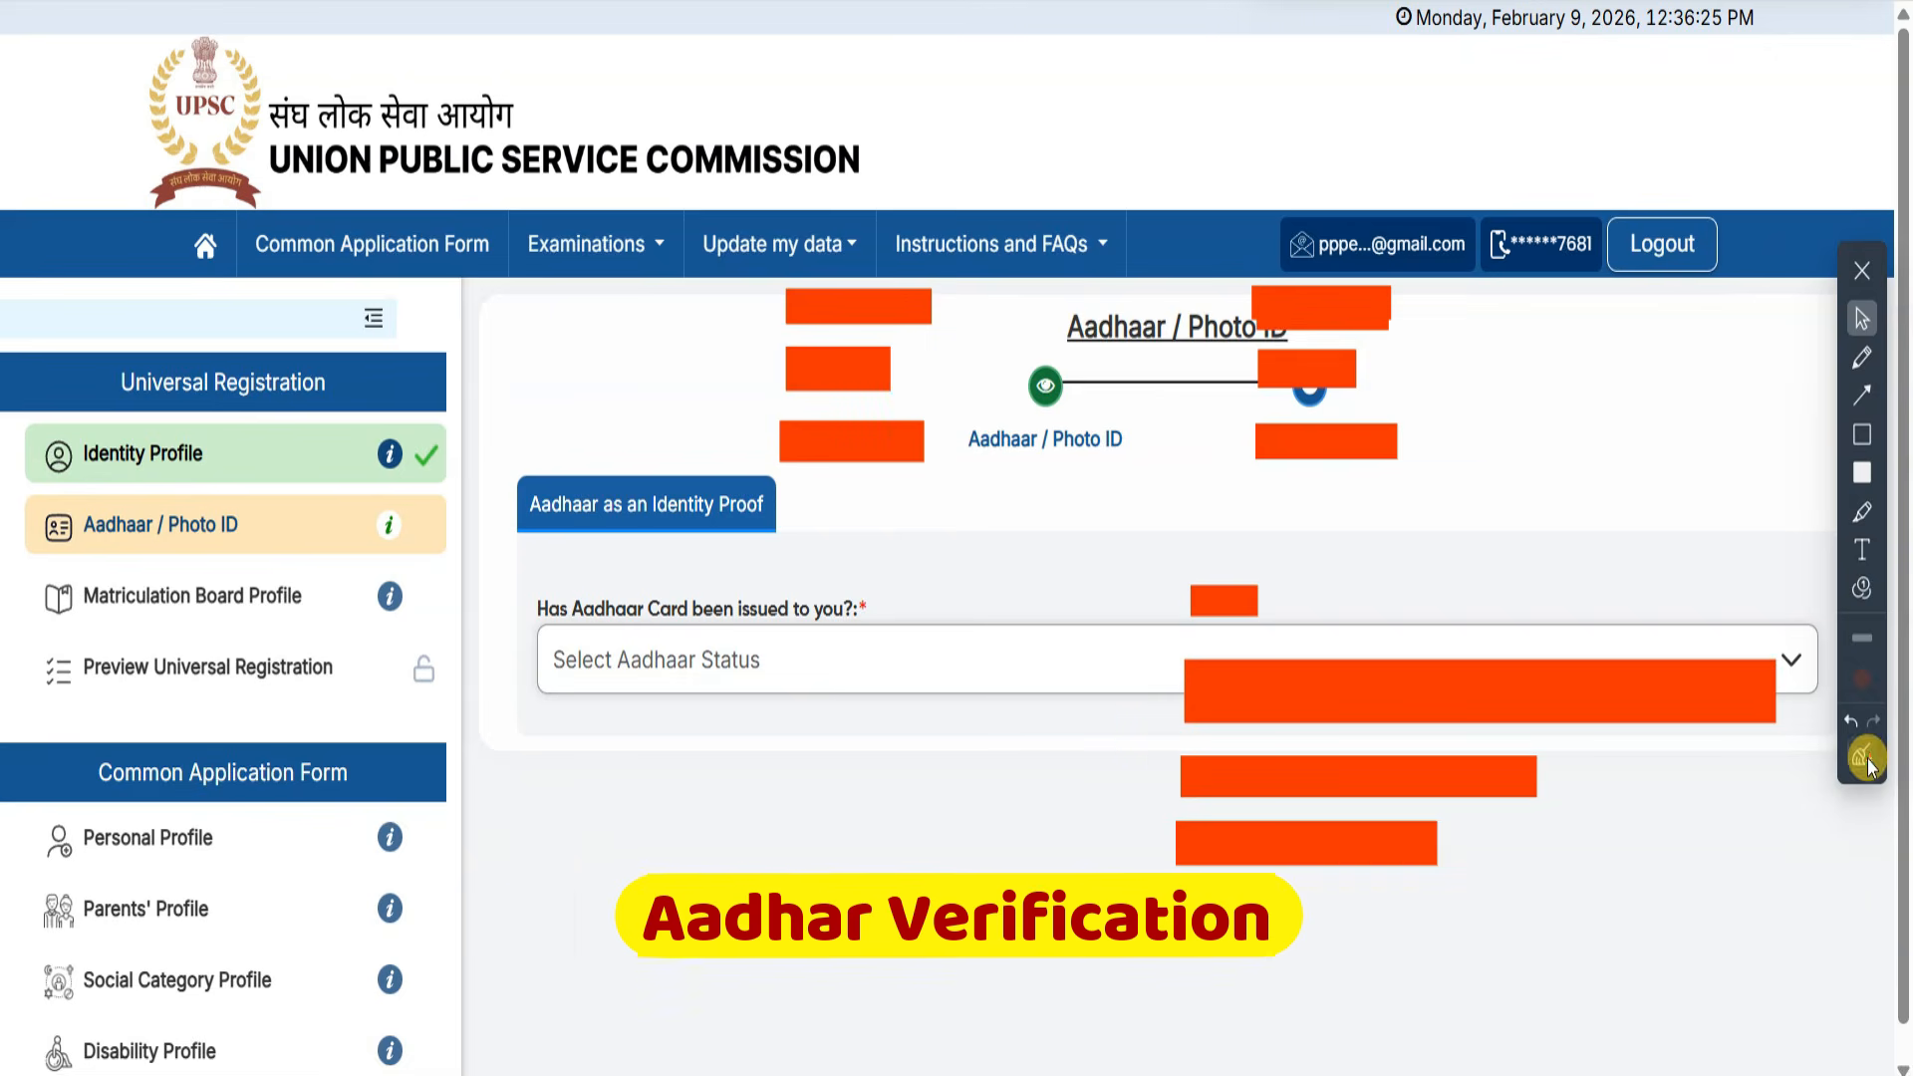
- Set Aadhaar status to 'Yes, issued and consent to verification' and tick the consent box
click(1153, 658)
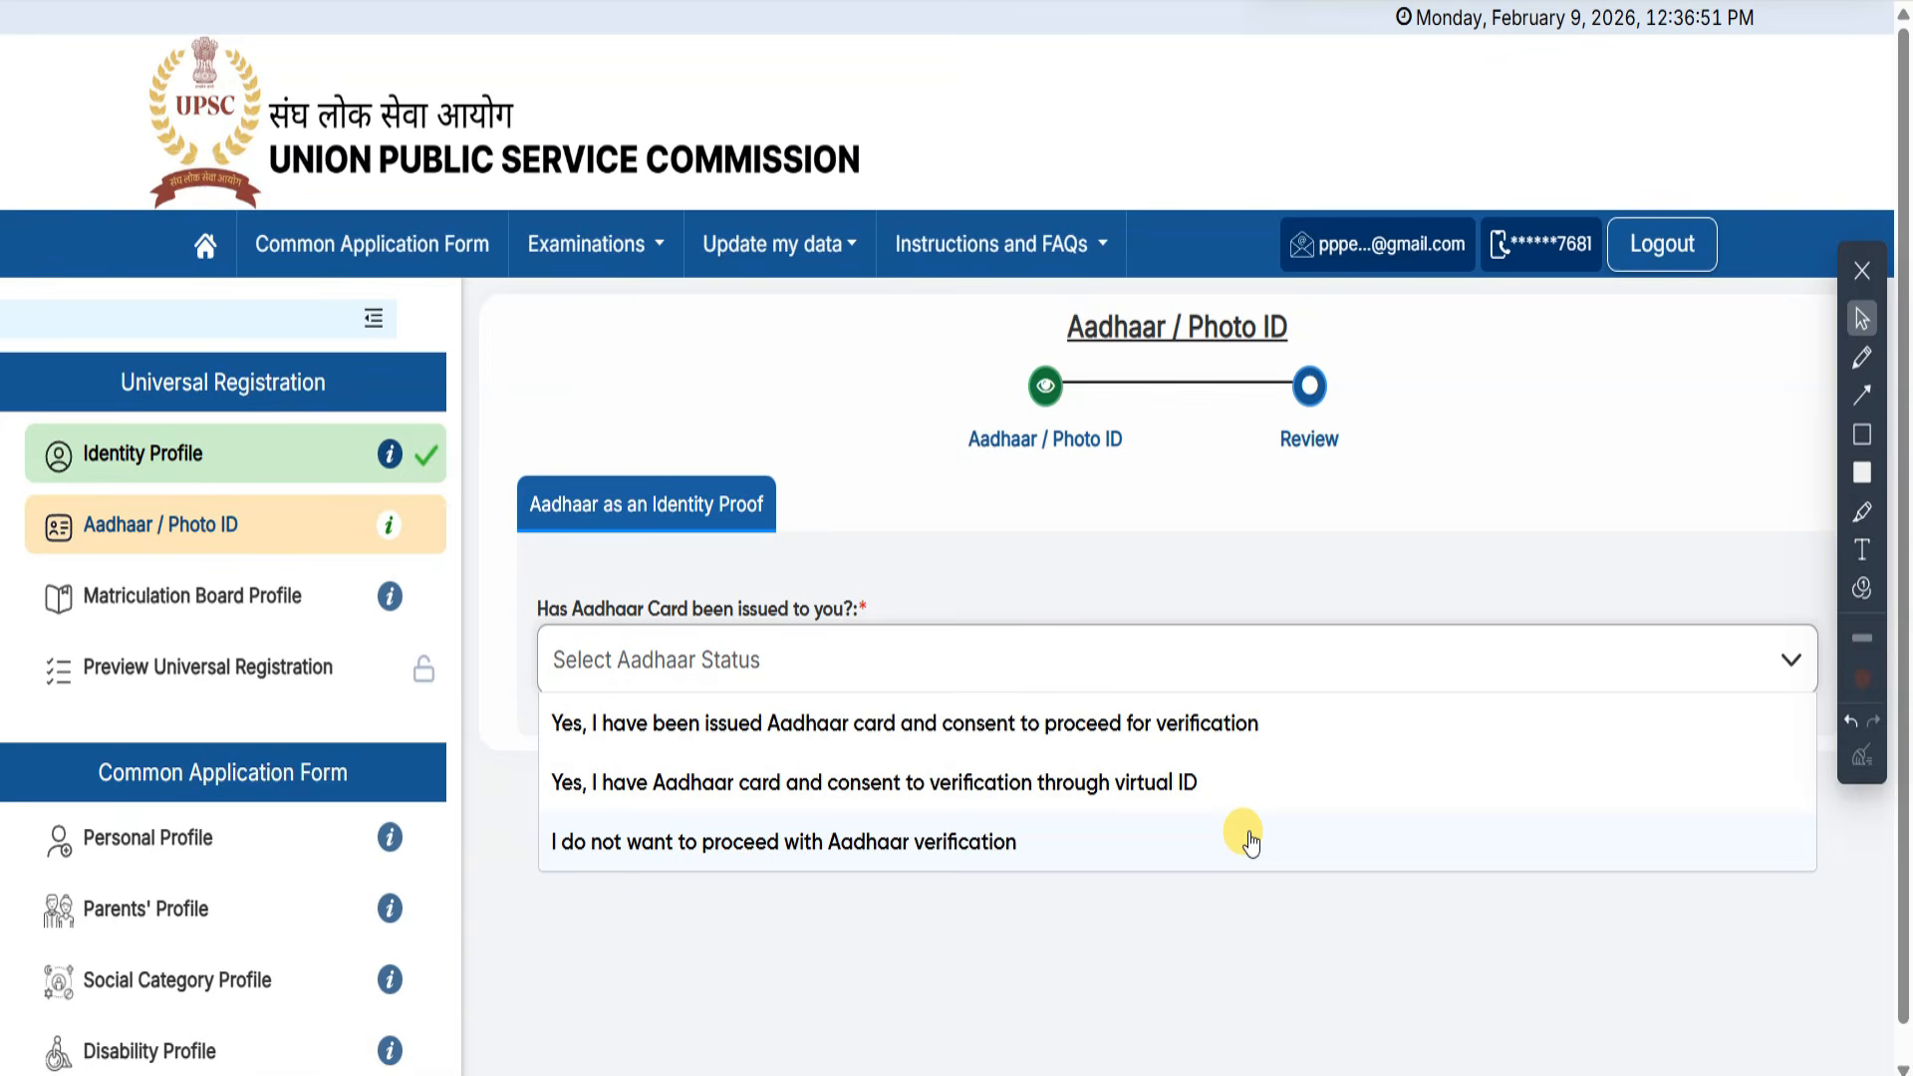
click(1233, 739)
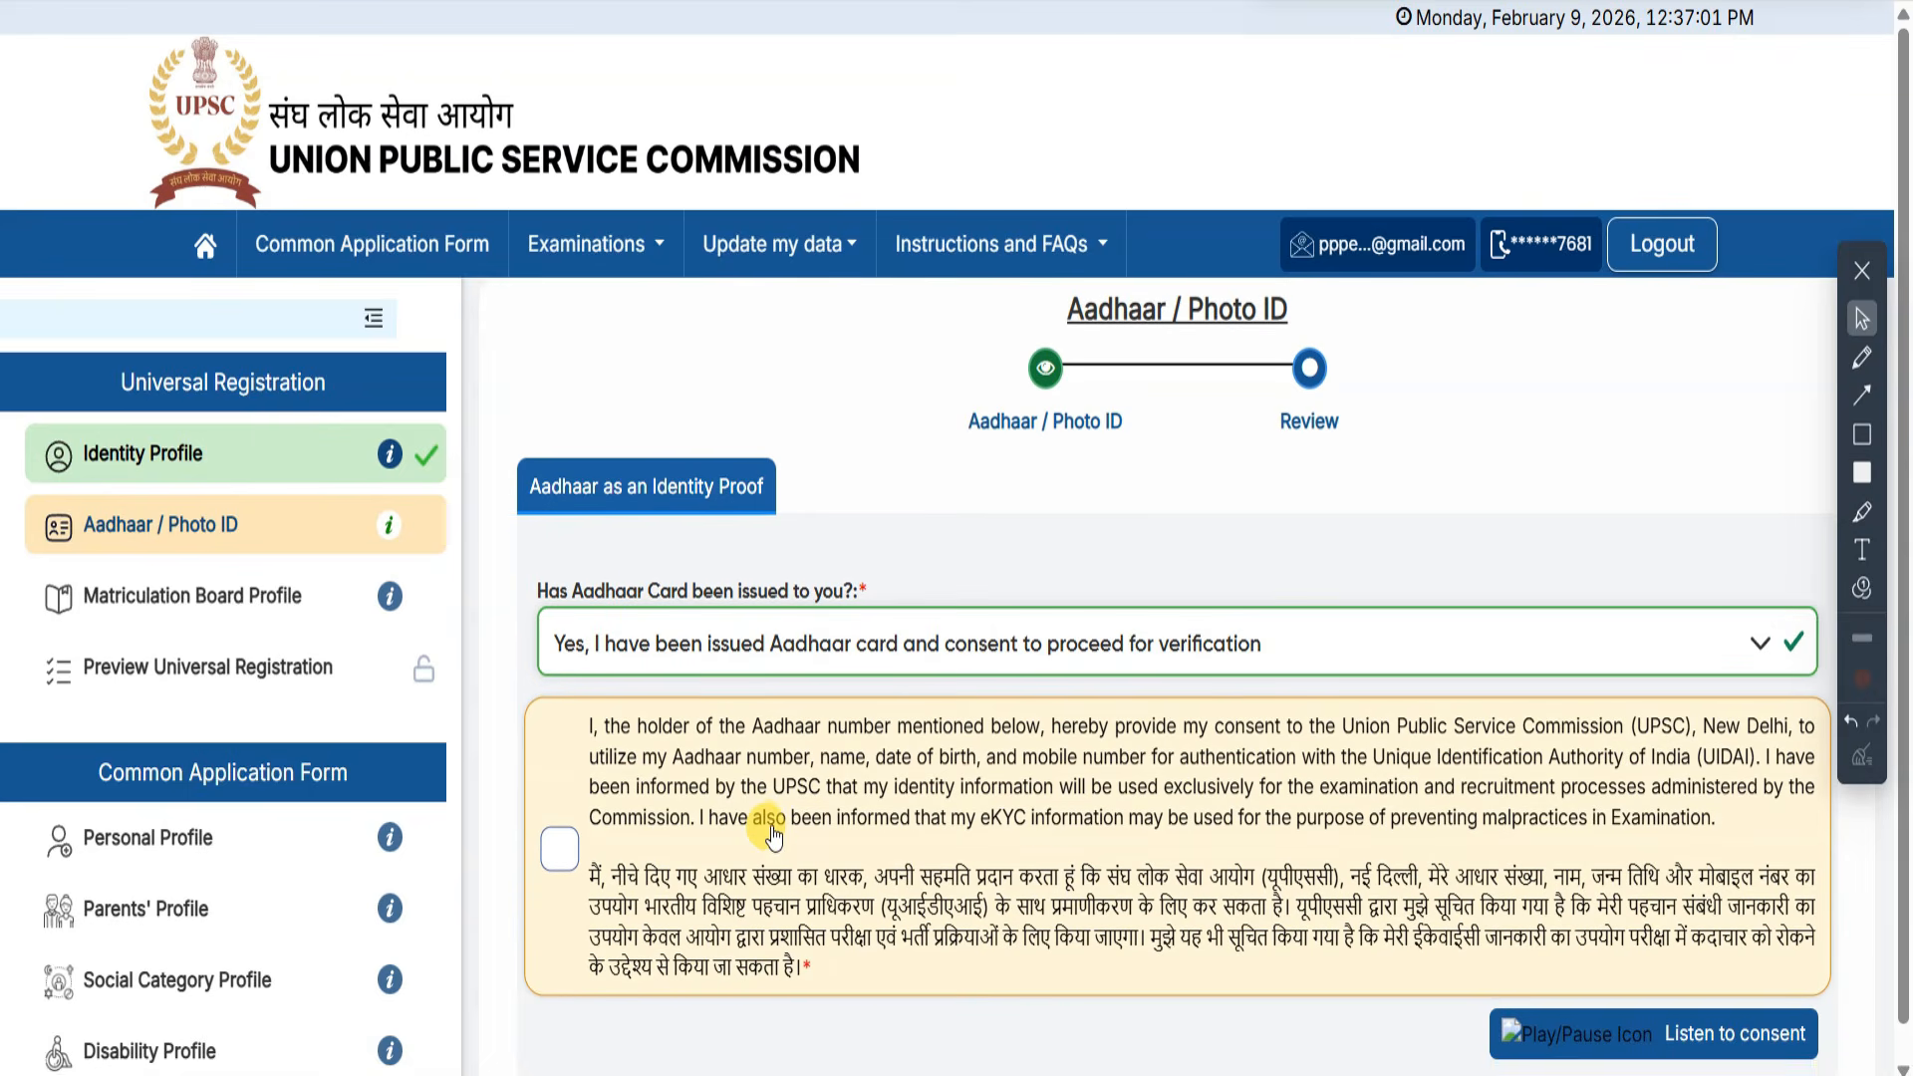
click(560, 853)
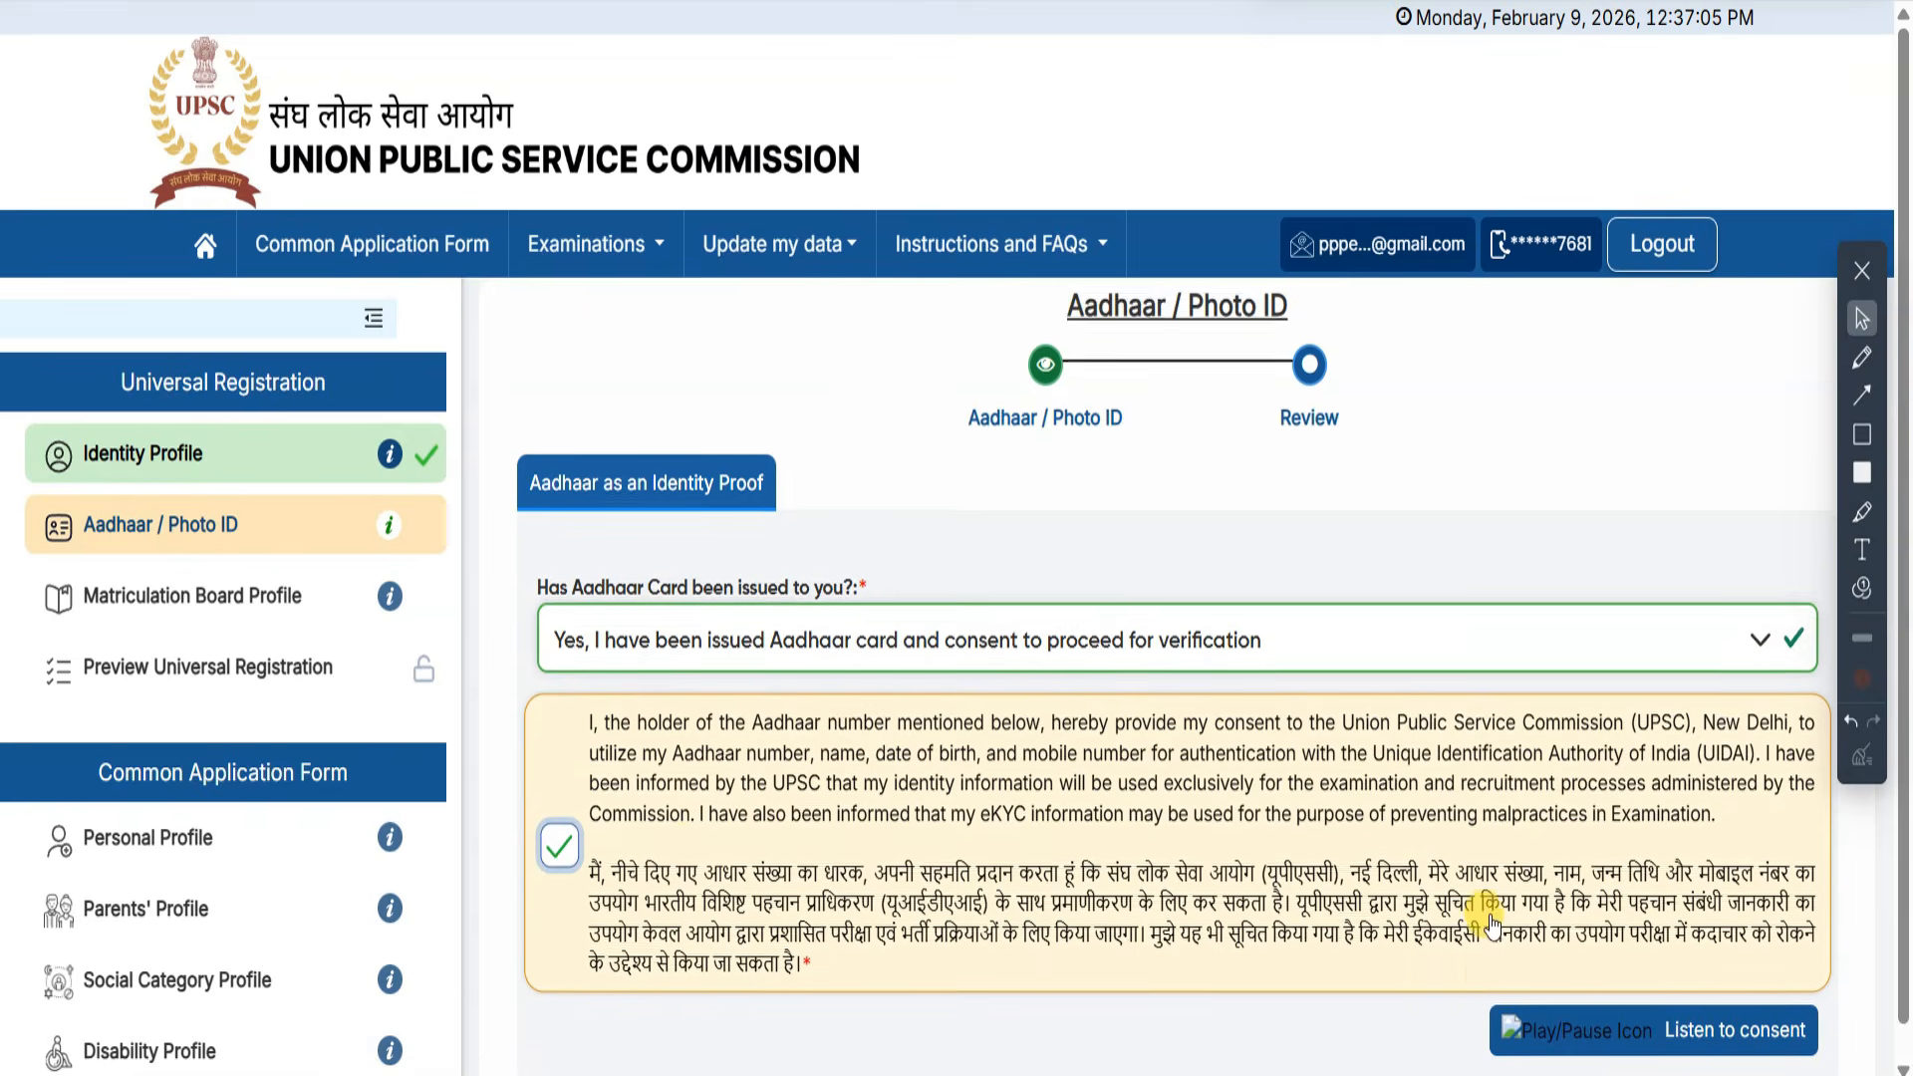
- Enter the Aadhaar number and CAPTCHA 'ifmk2', then request the Aadhaar OTP
scroll(1465, 910, down, 4)
click(559, 702)
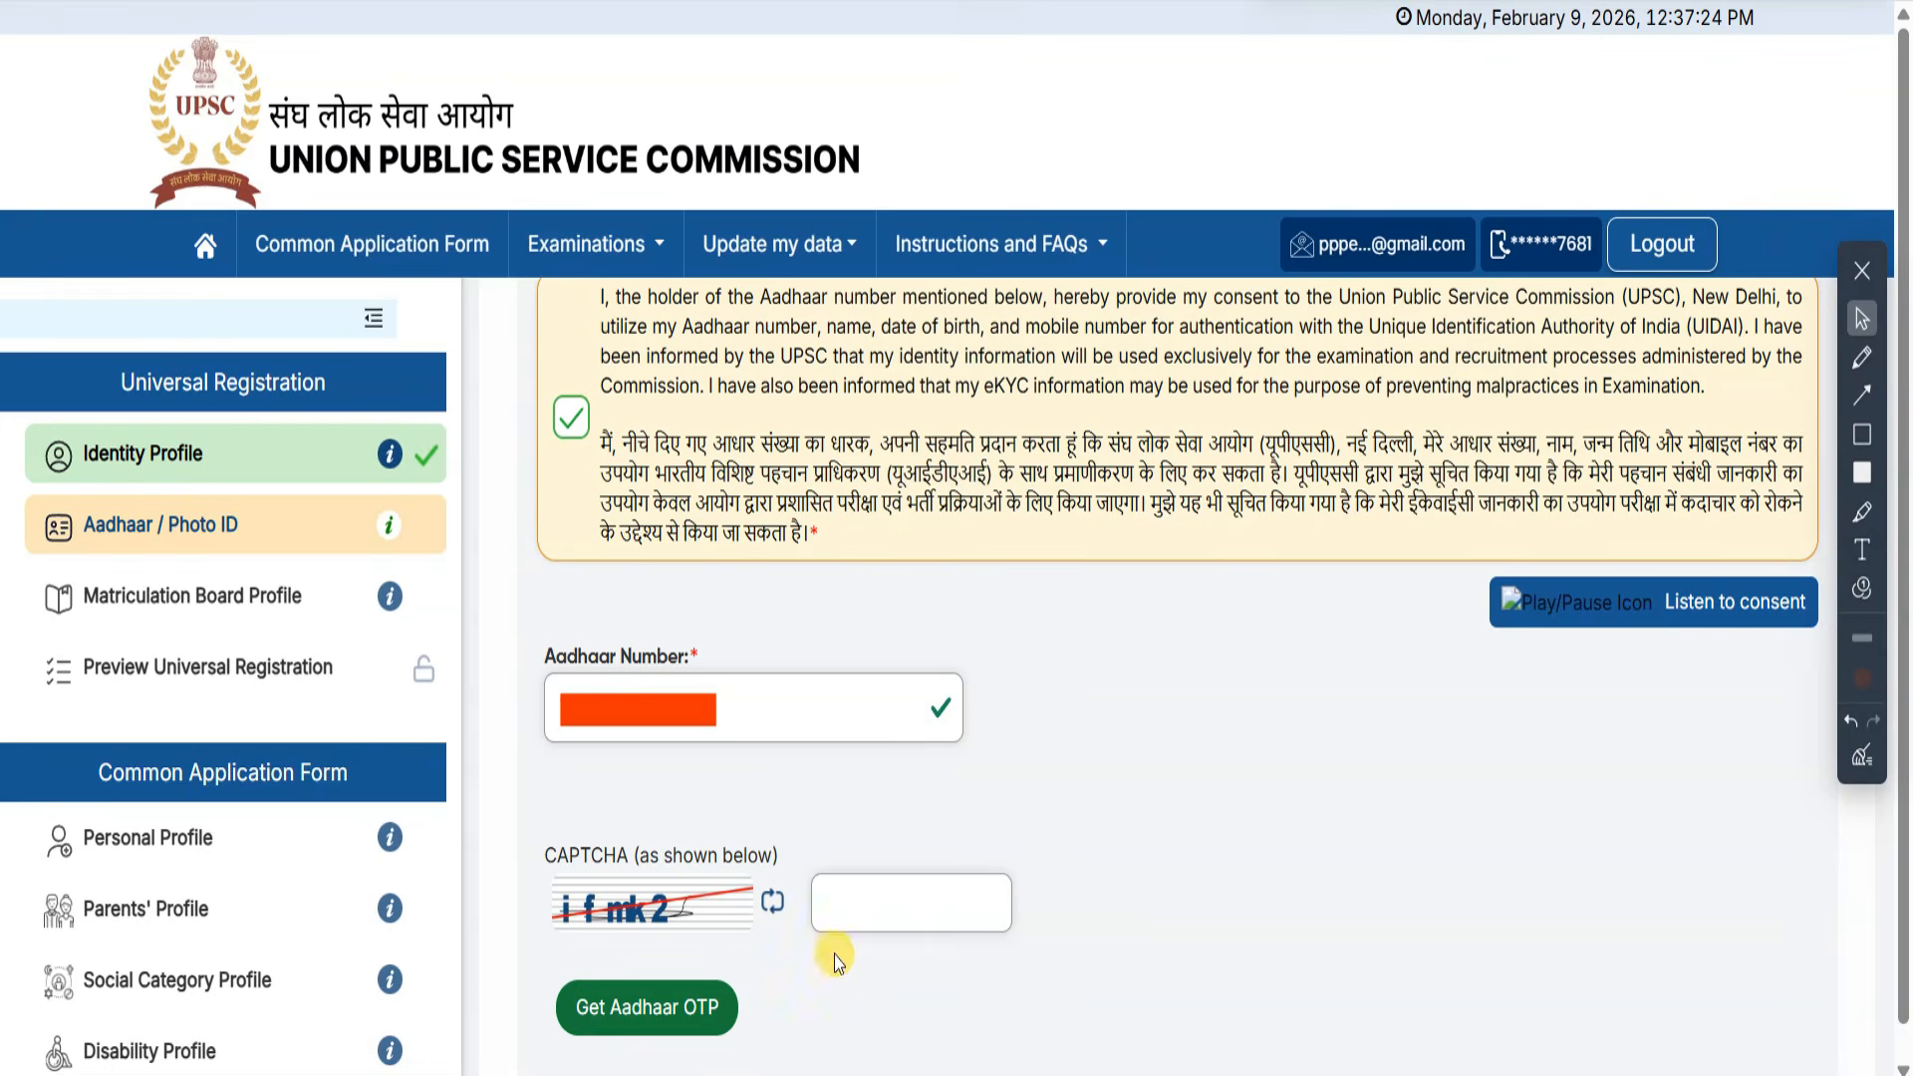
click(902, 917)
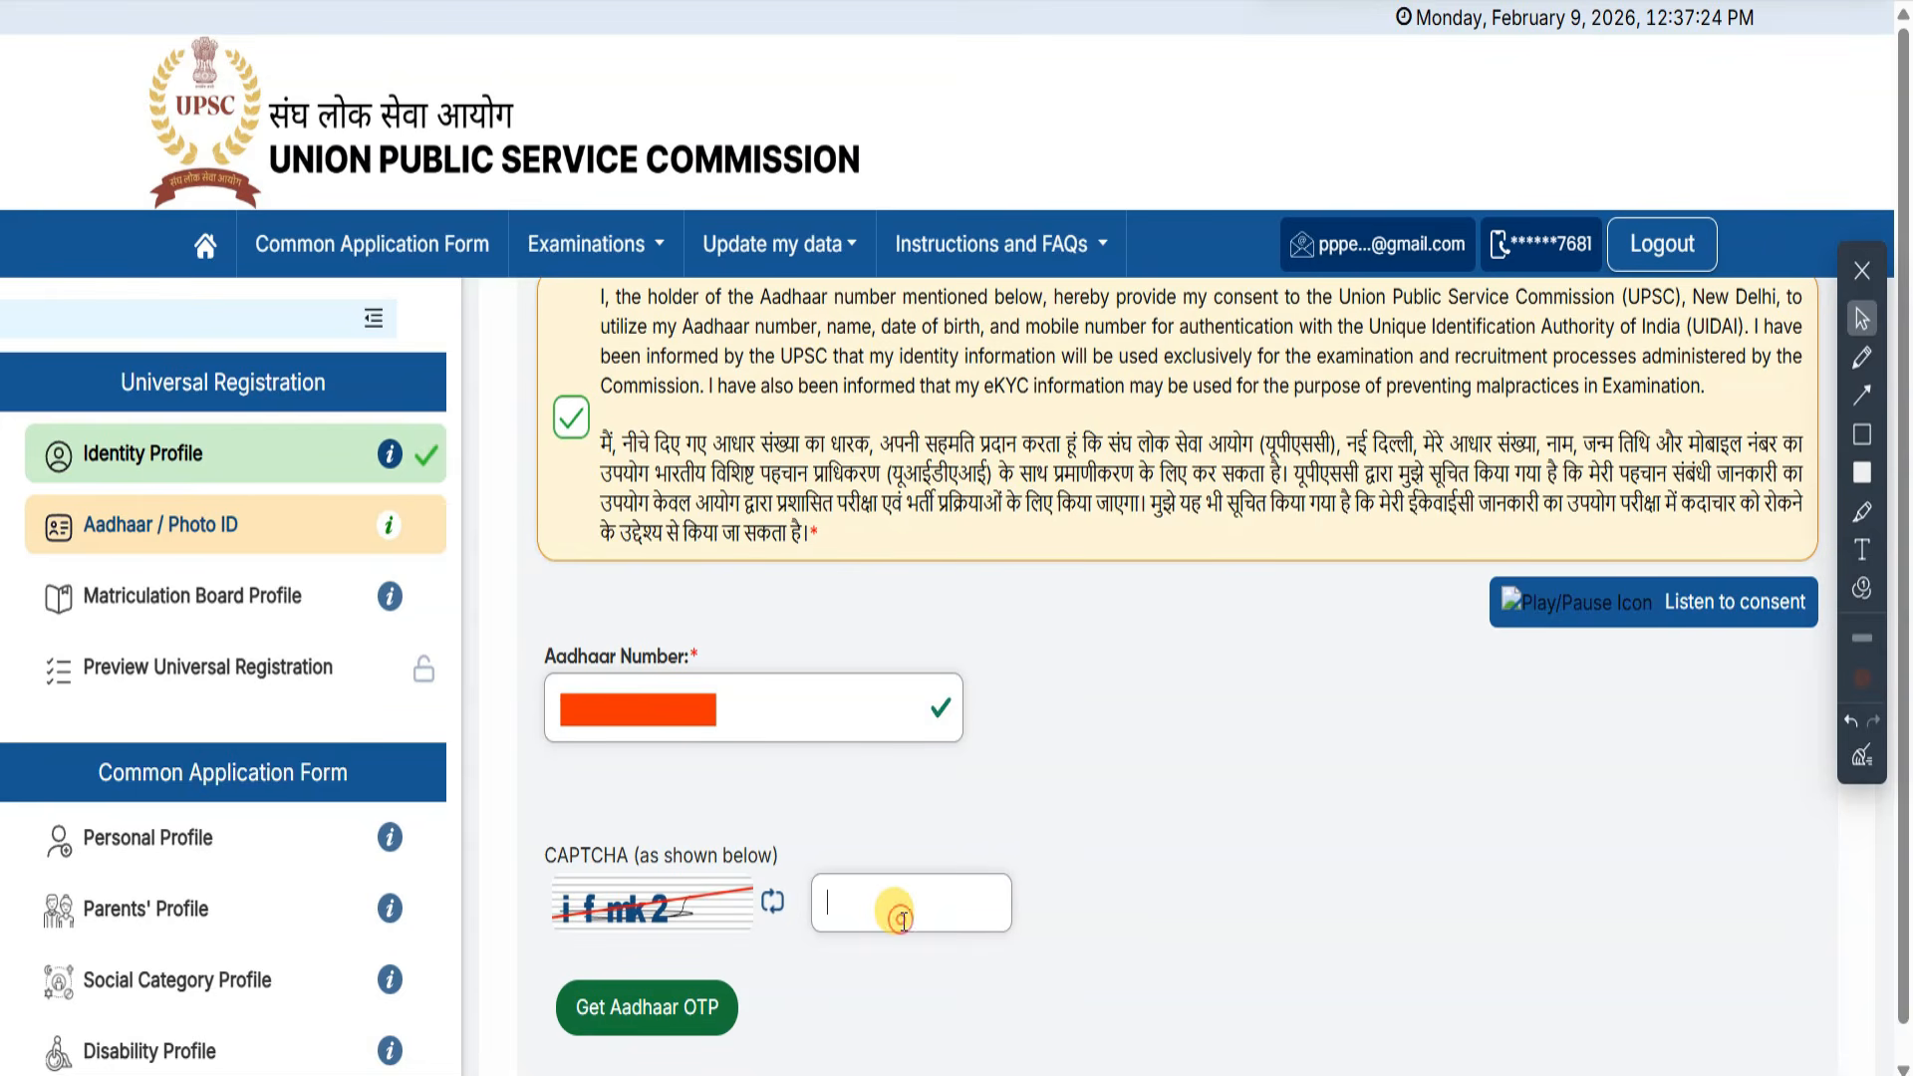
text(ifmk2)
click(646, 1008)
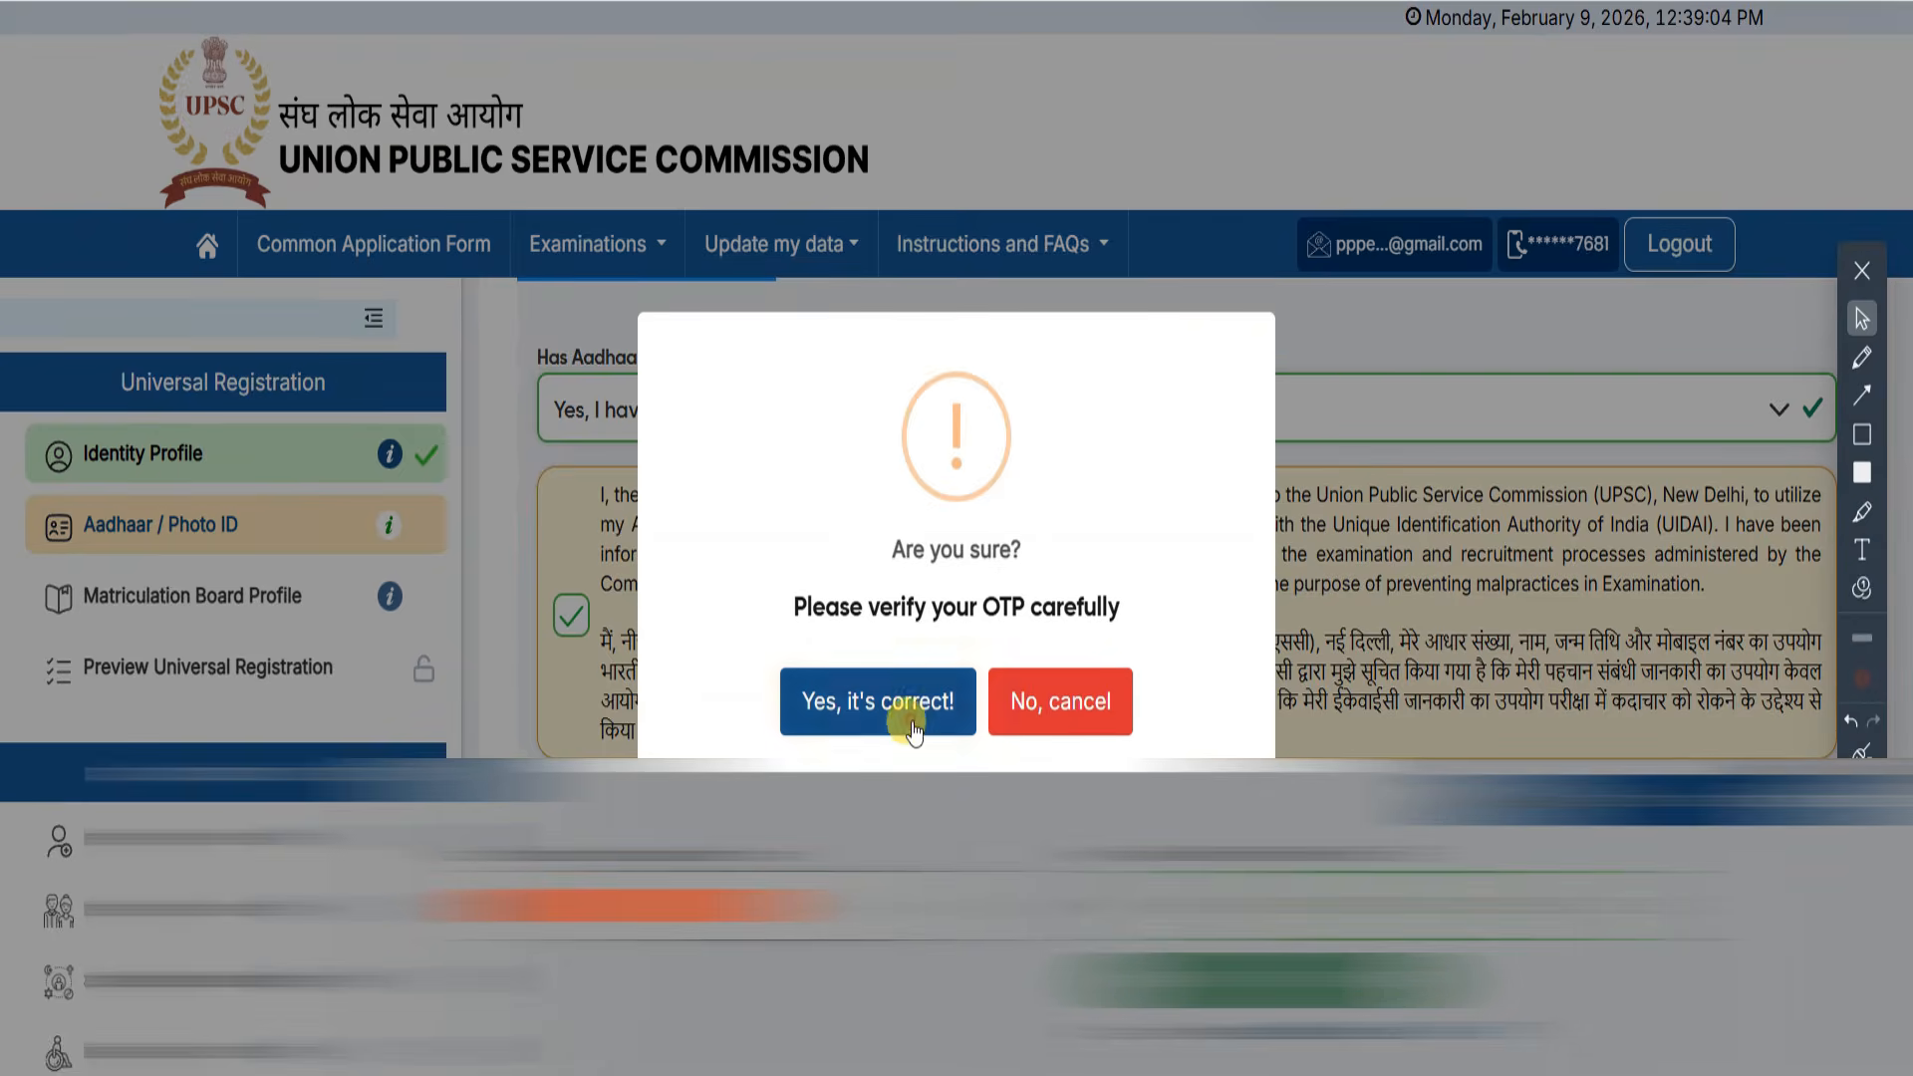
- Confirm the OTP, dismiss the success message, and submit and confirm the Aadhaar and Photo ID details
click(907, 720)
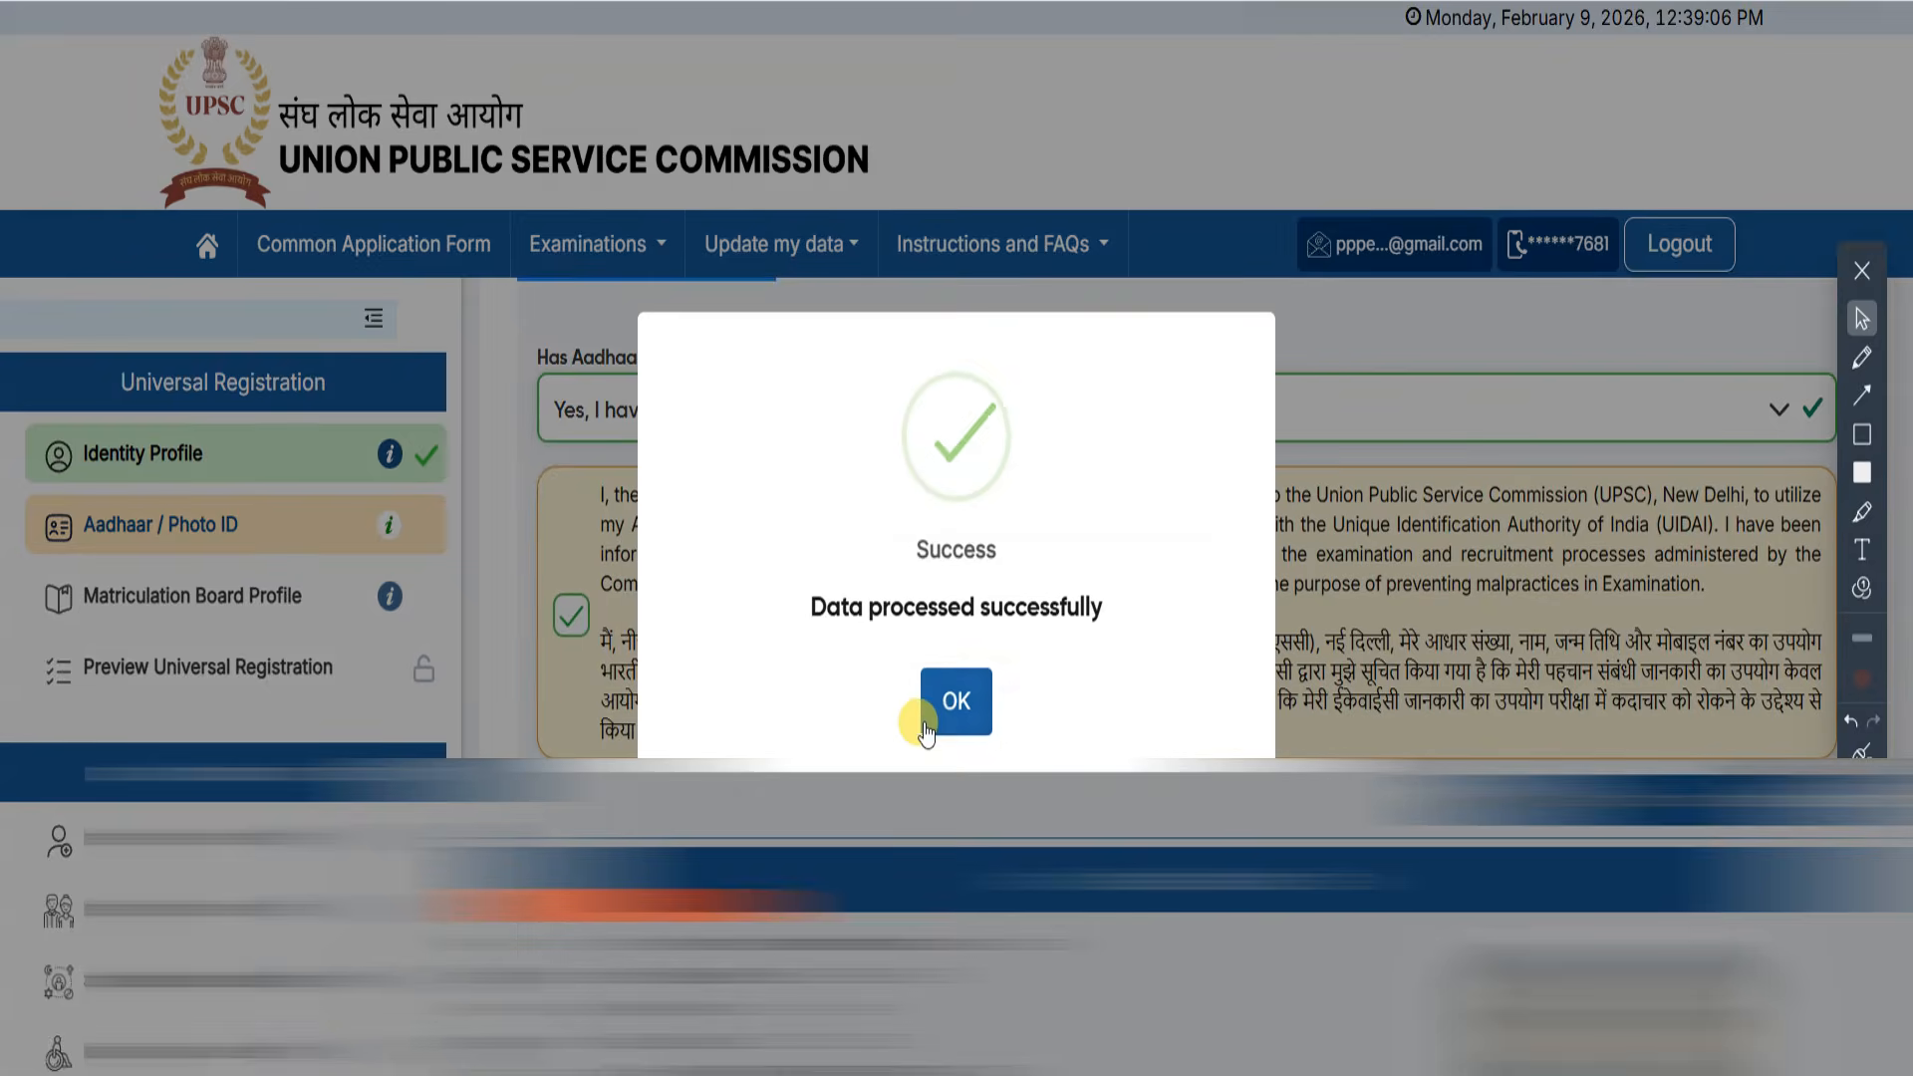
click(954, 703)
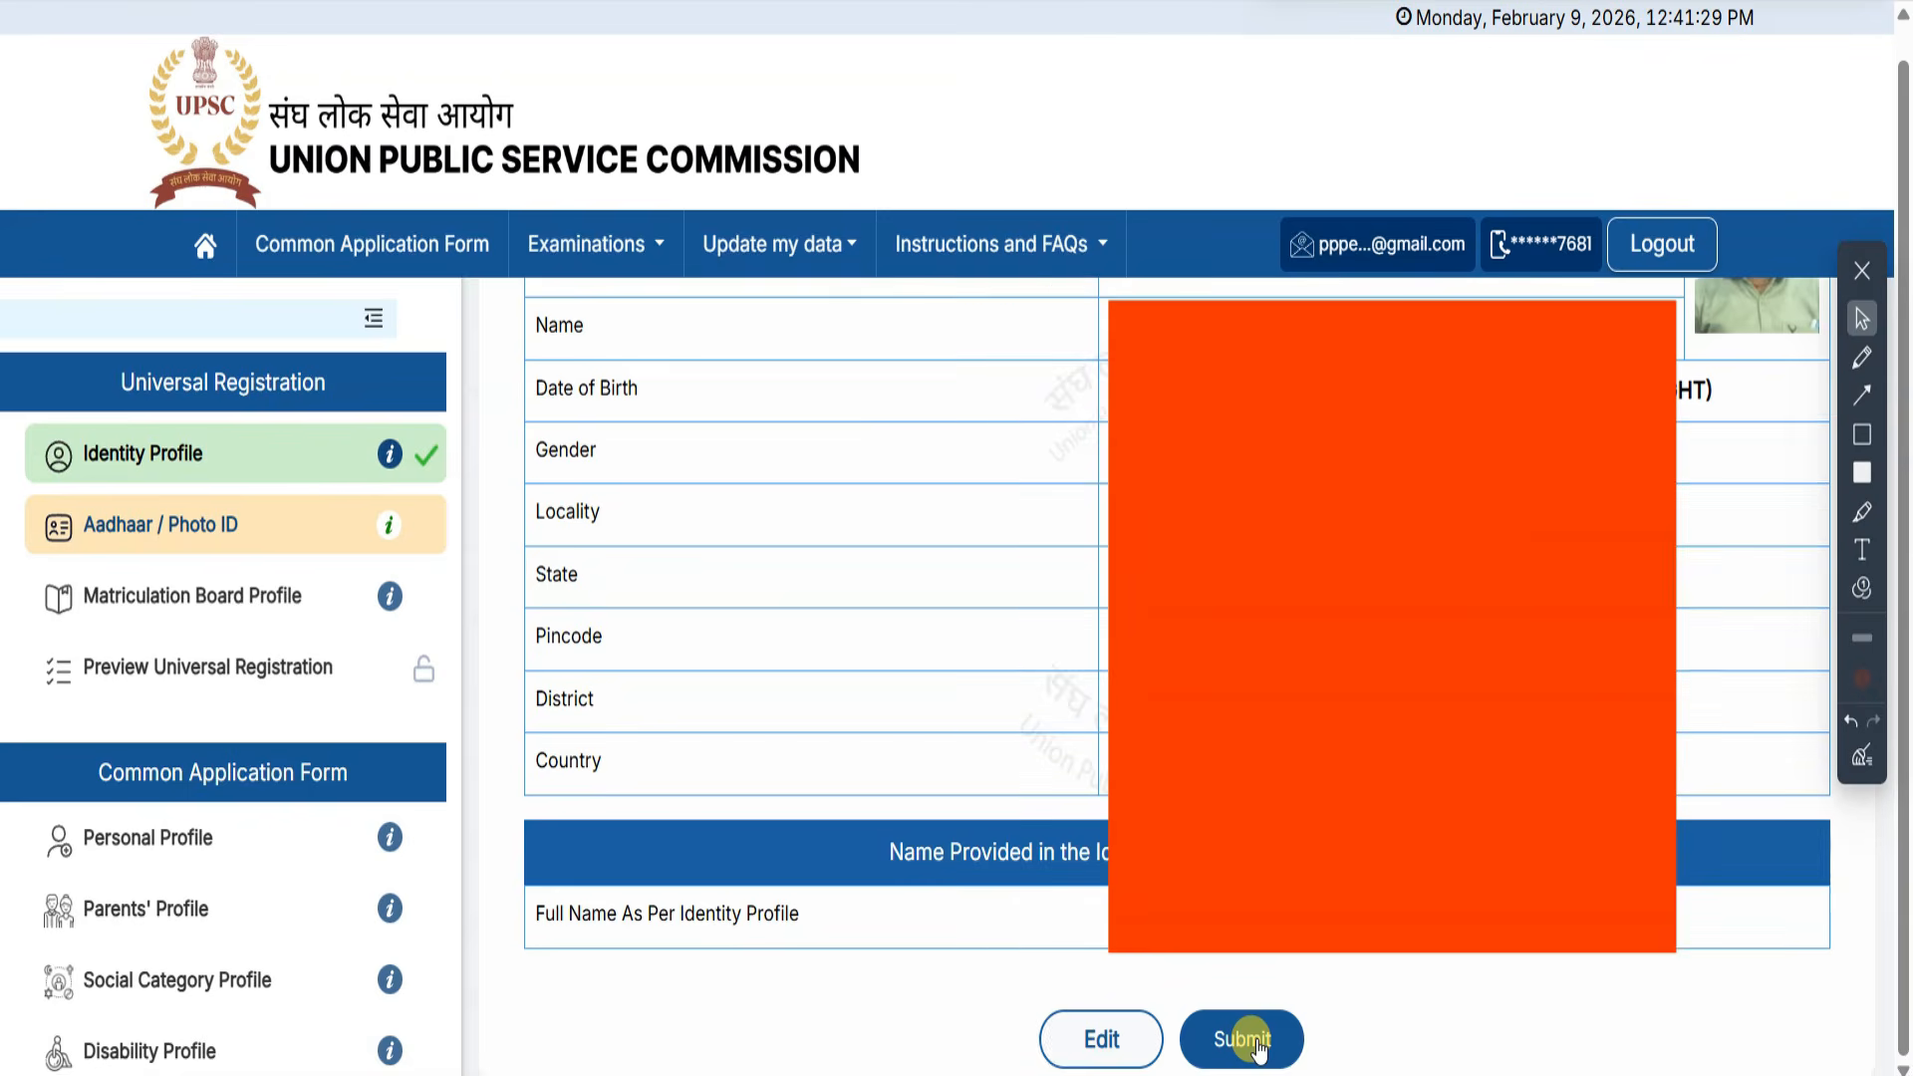
click(1254, 1042)
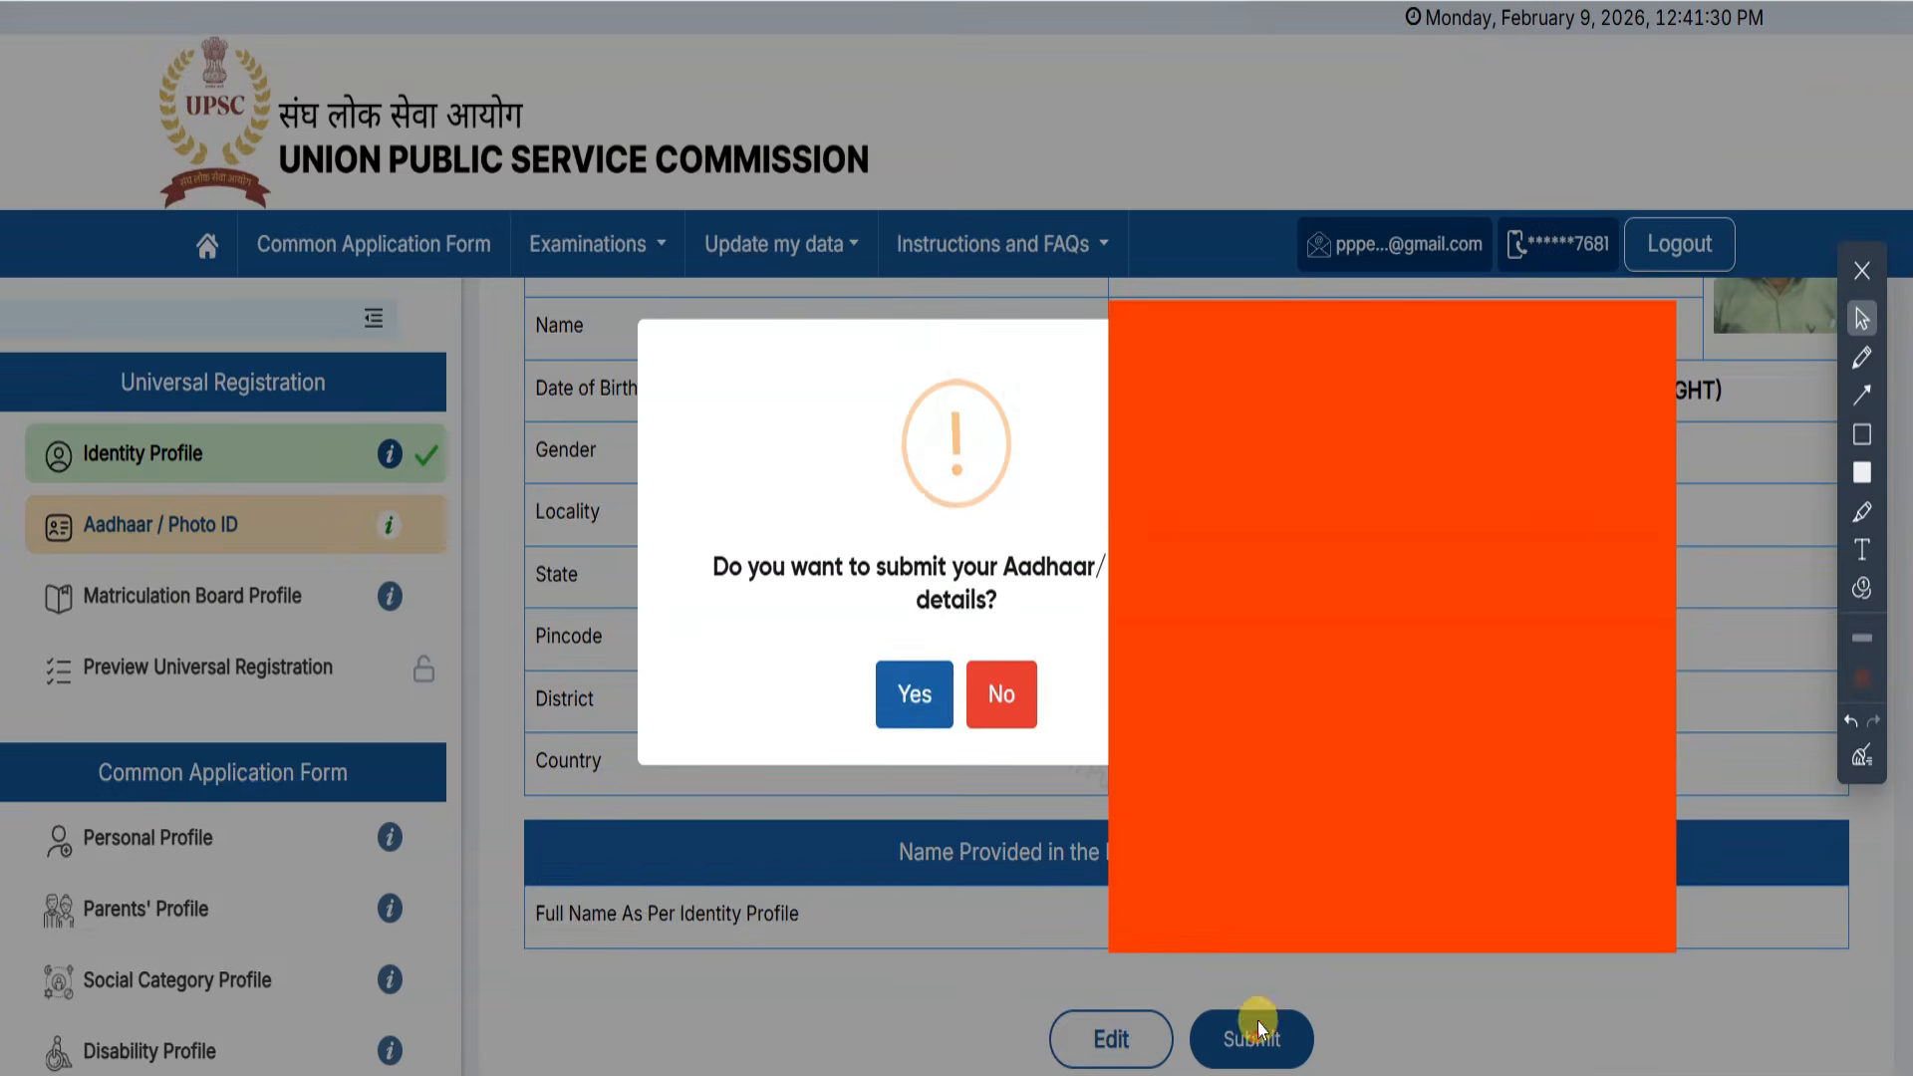
click(916, 698)
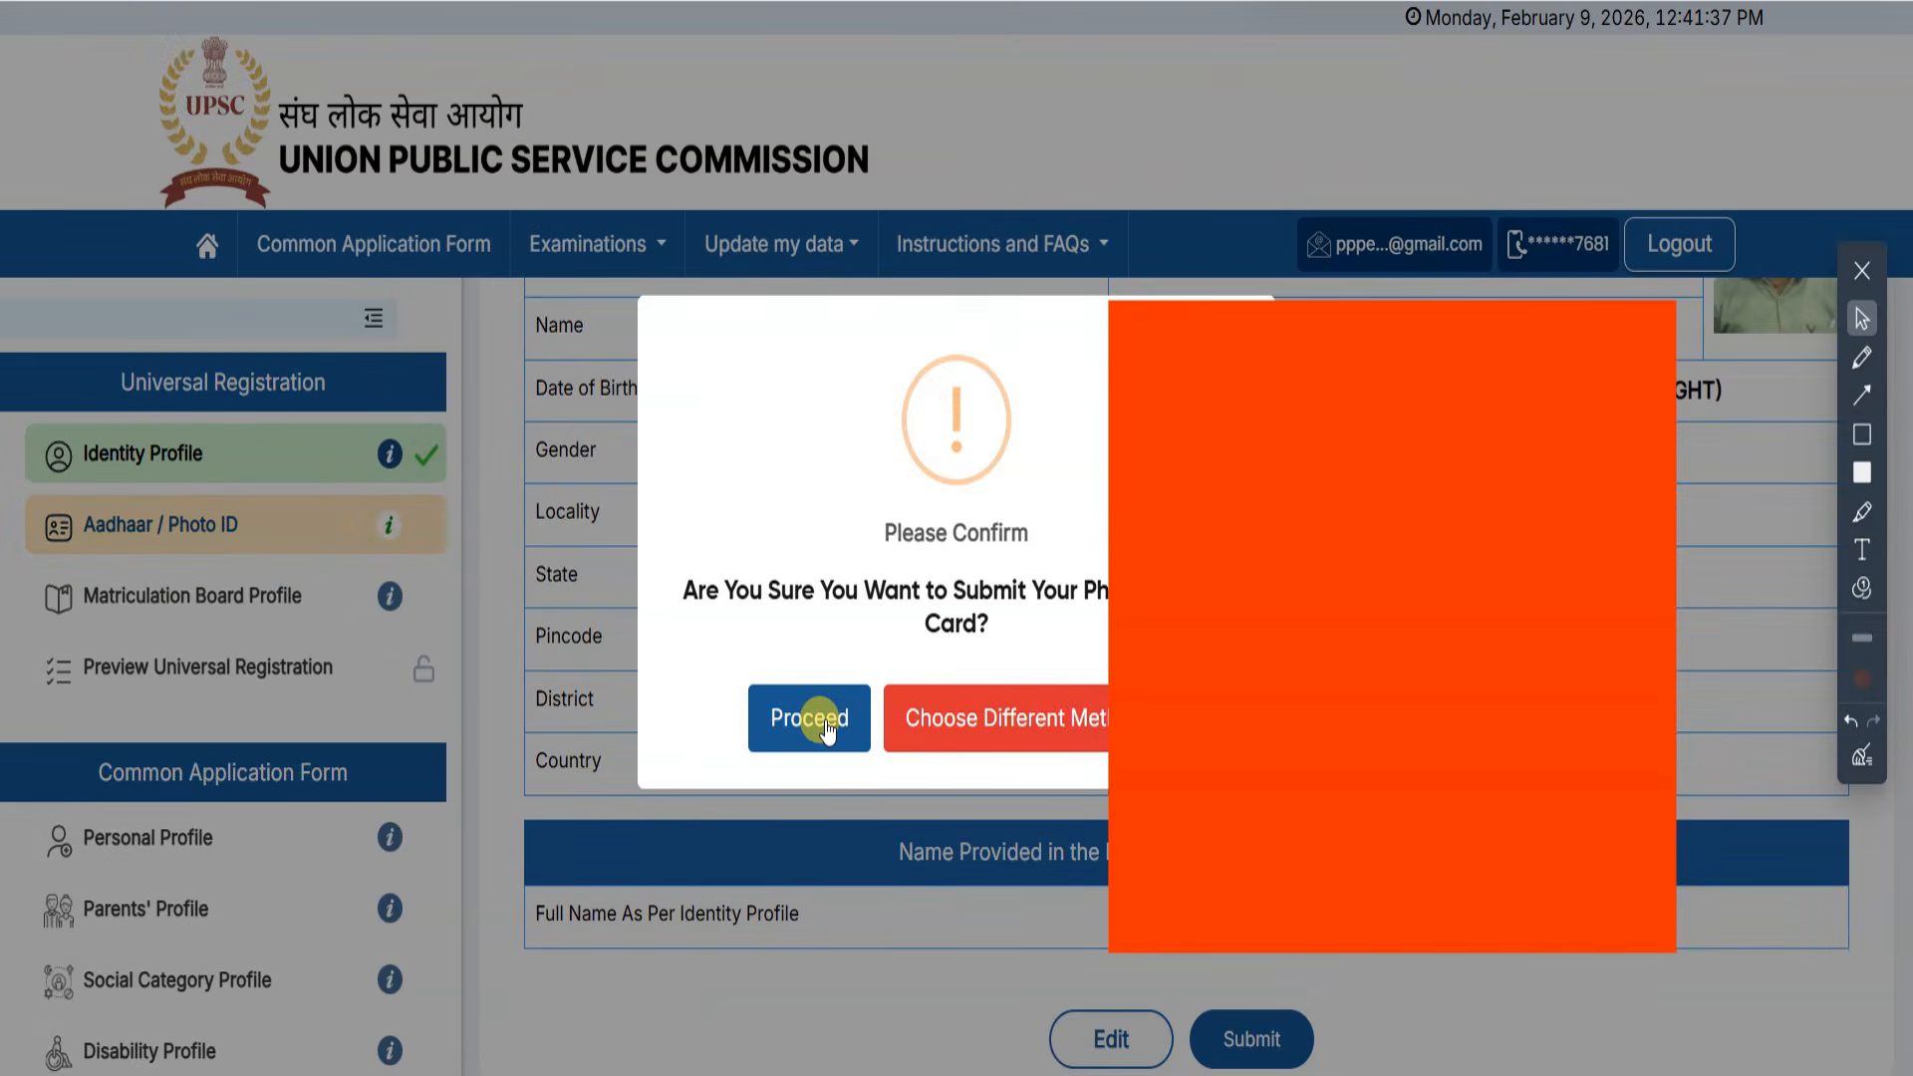
click(810, 718)
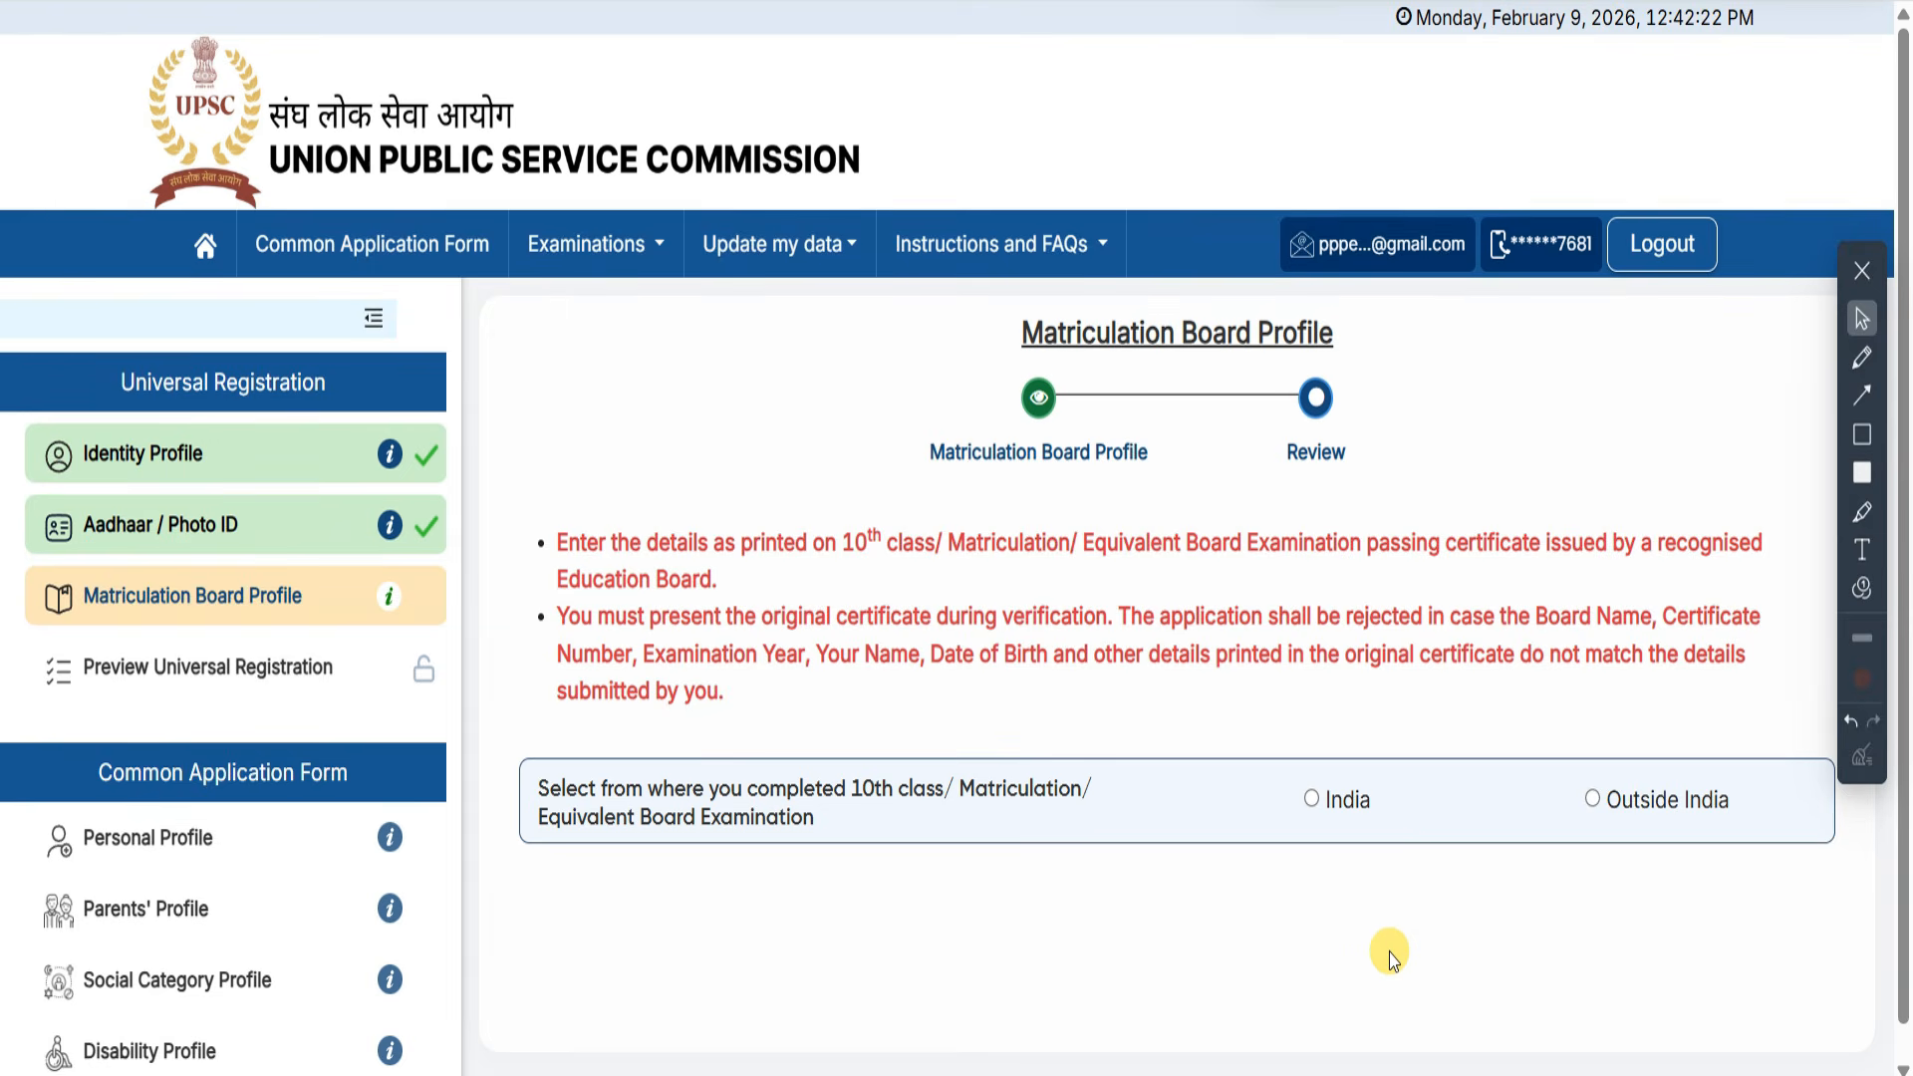
- Mark the 10th class as passed in India, with Uttar Pradesh as the passout state
click(1313, 800)
scroll(892, 832, down, 4)
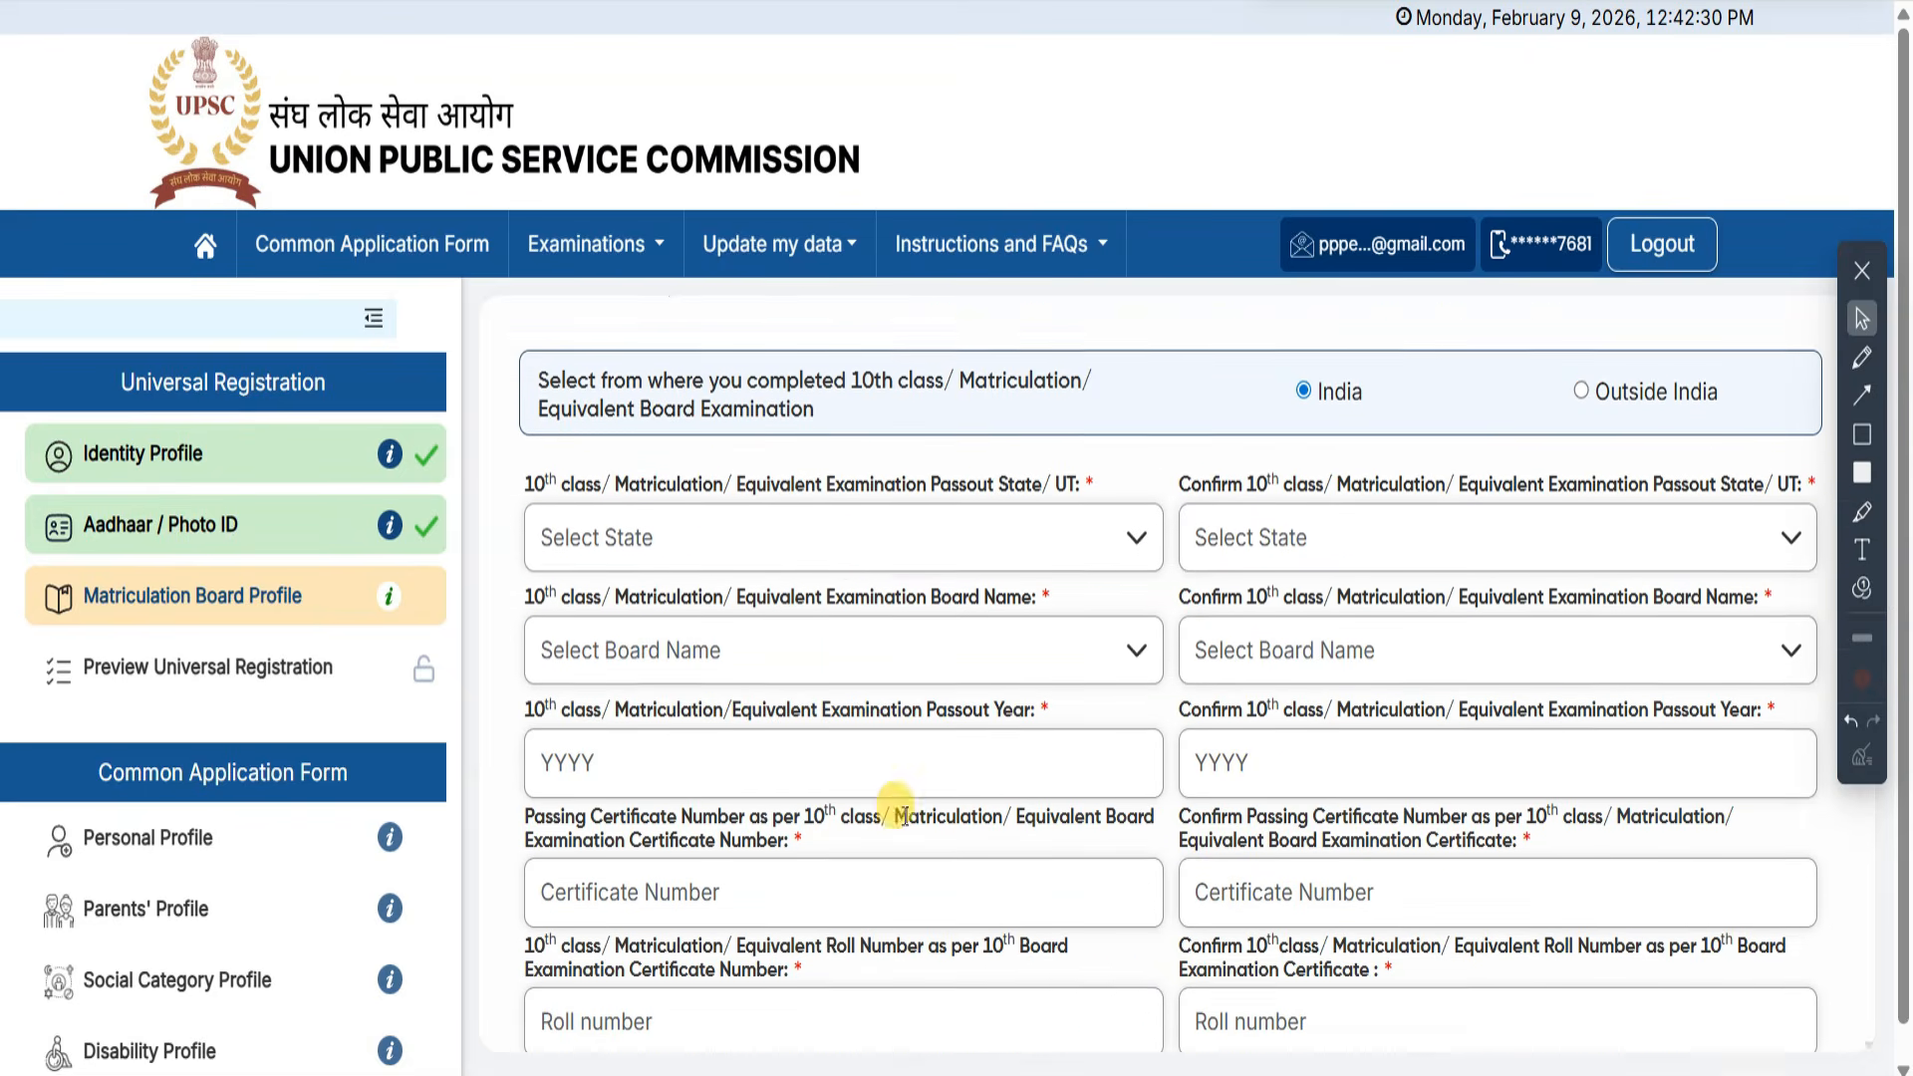
click(852, 501)
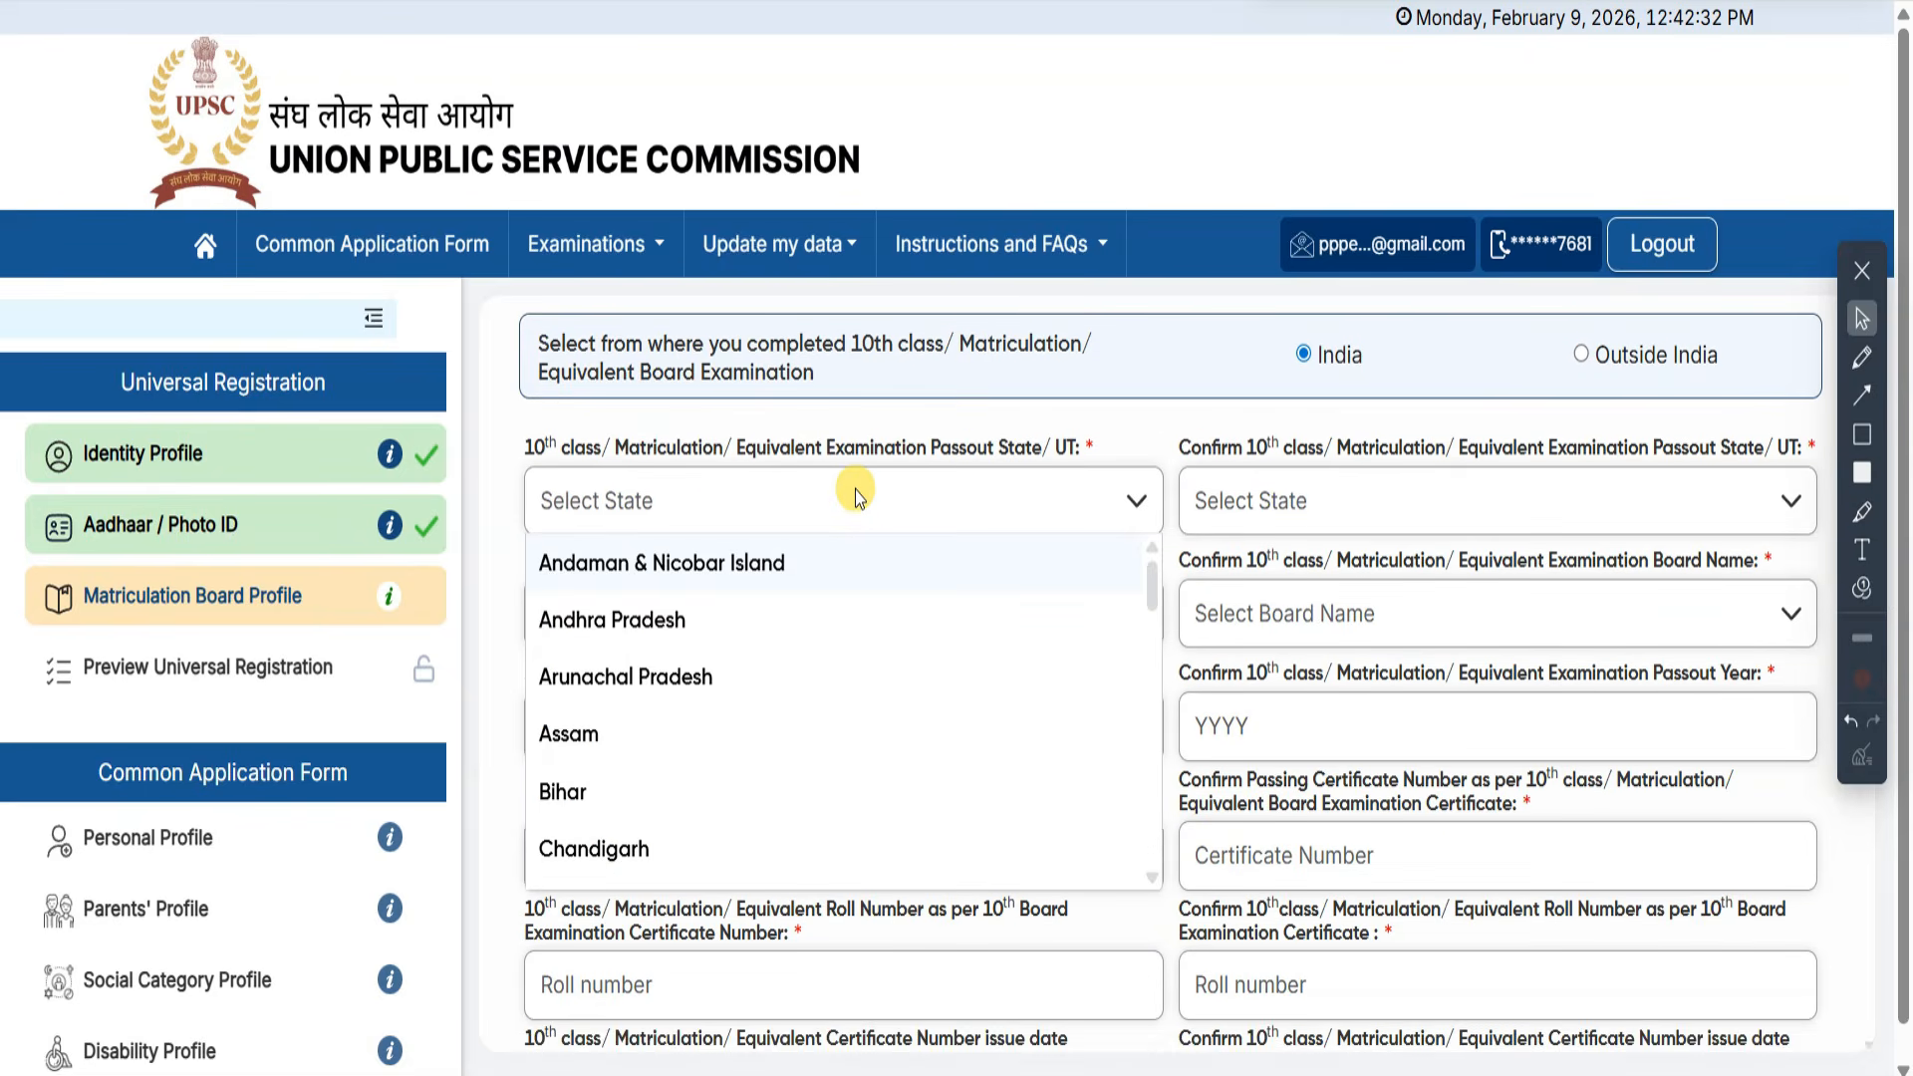
text(uttar)
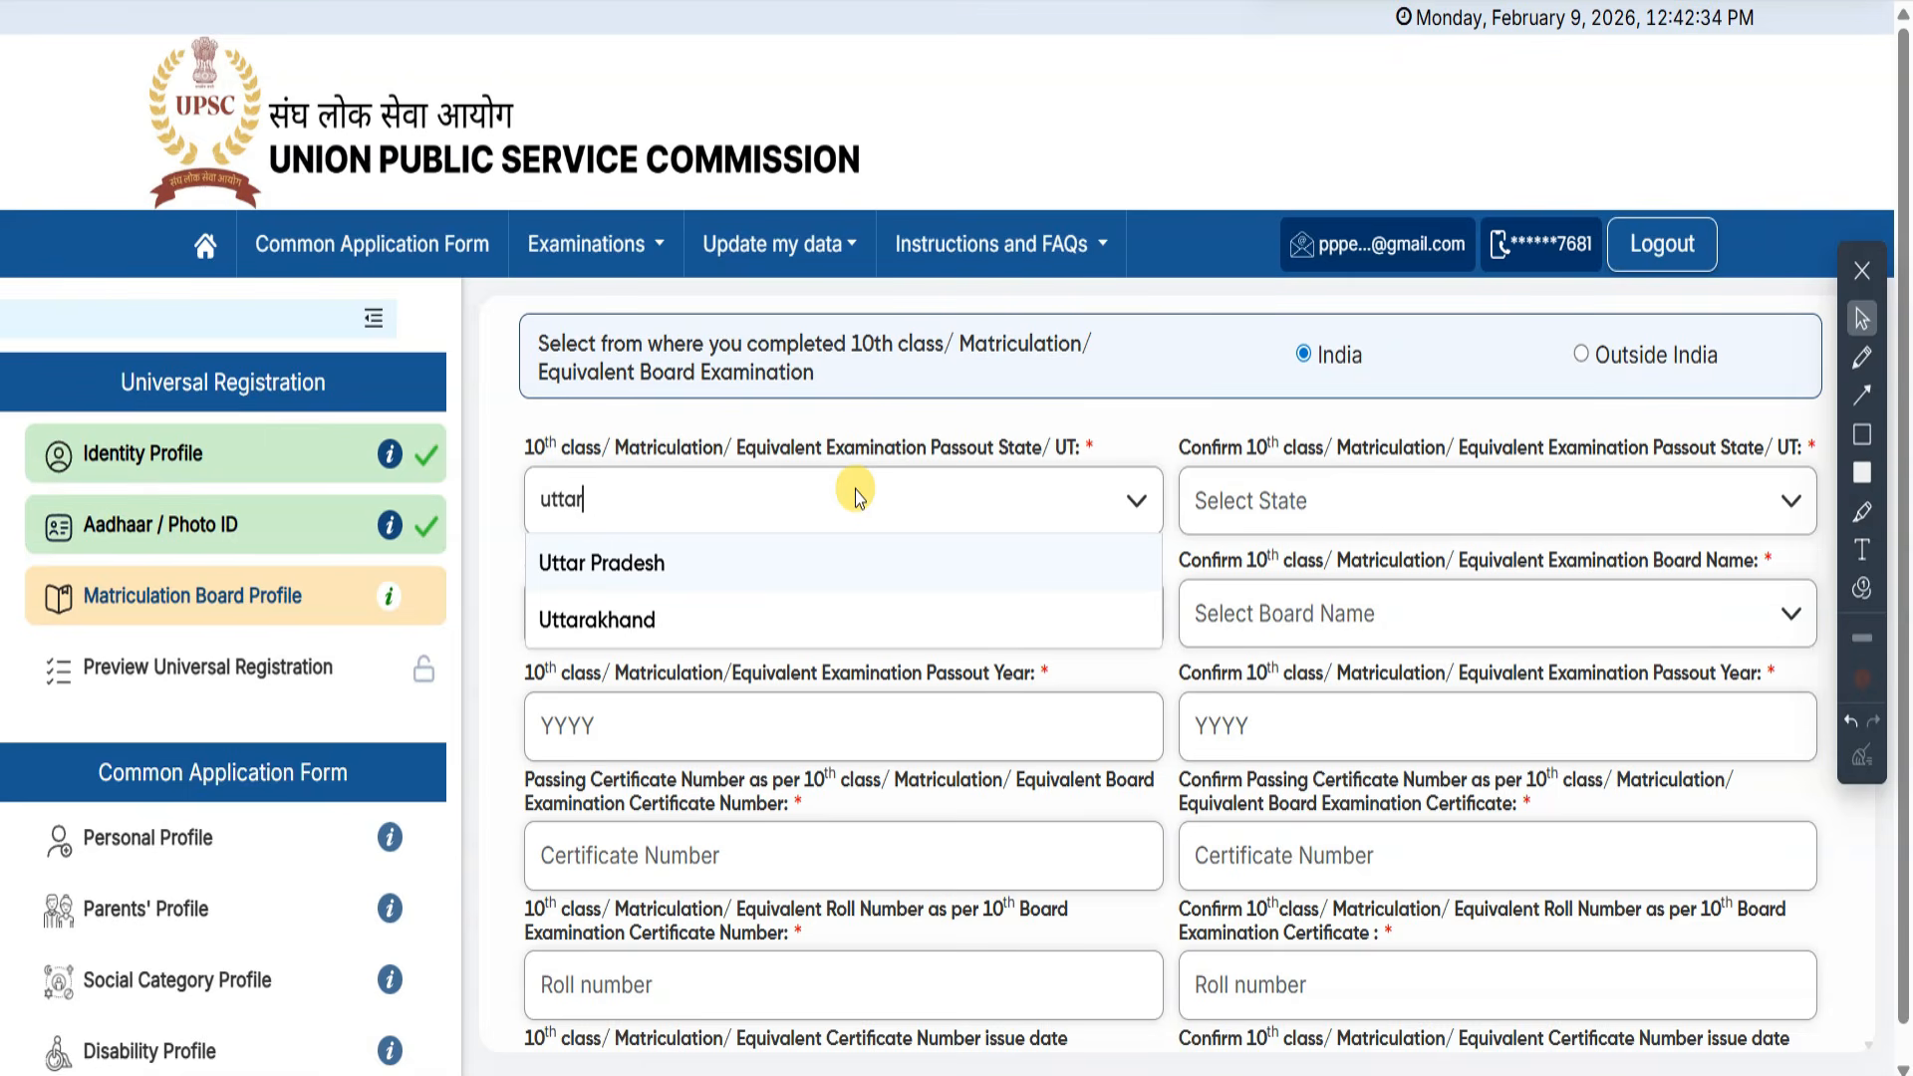
click(773, 556)
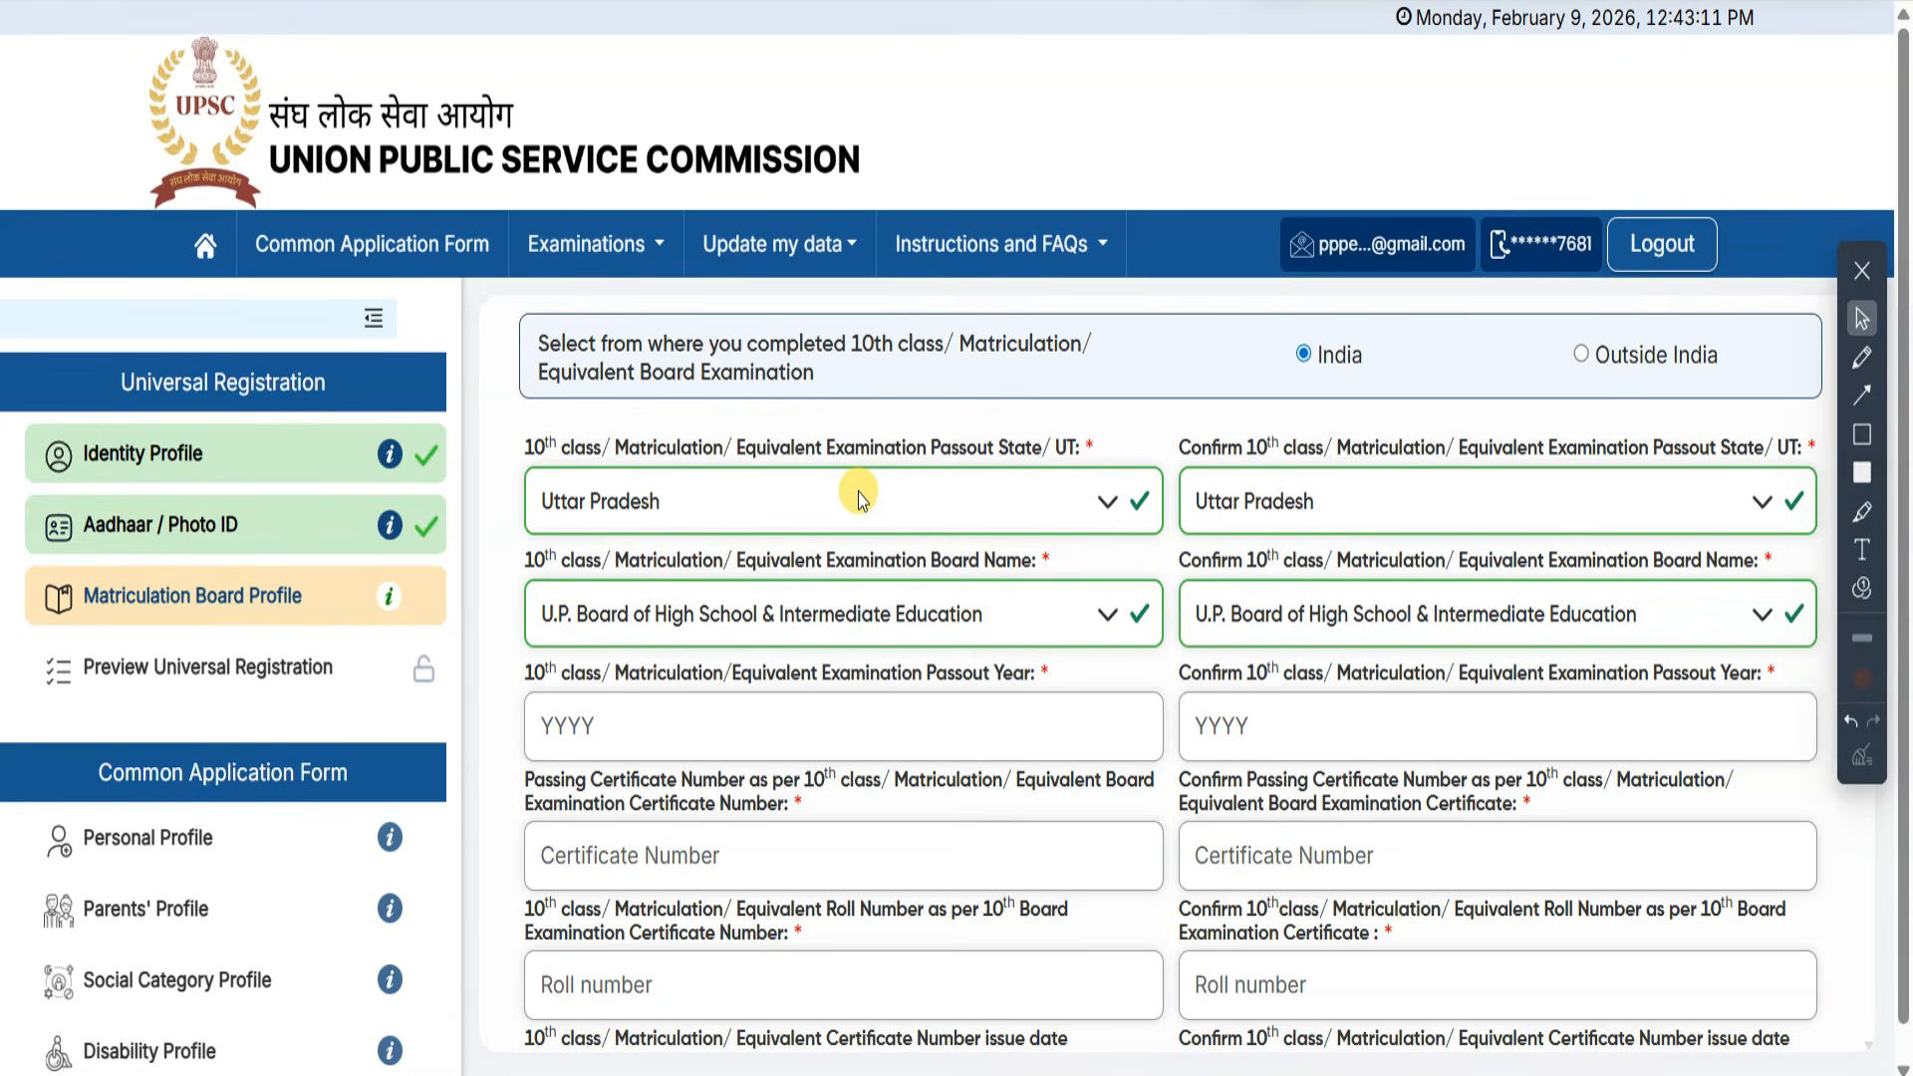
- Enter 2007 as the passout year and in the confirm passout year field
click(840, 717)
text(2007)
key(Tab)
text(2007)
key(Tab)
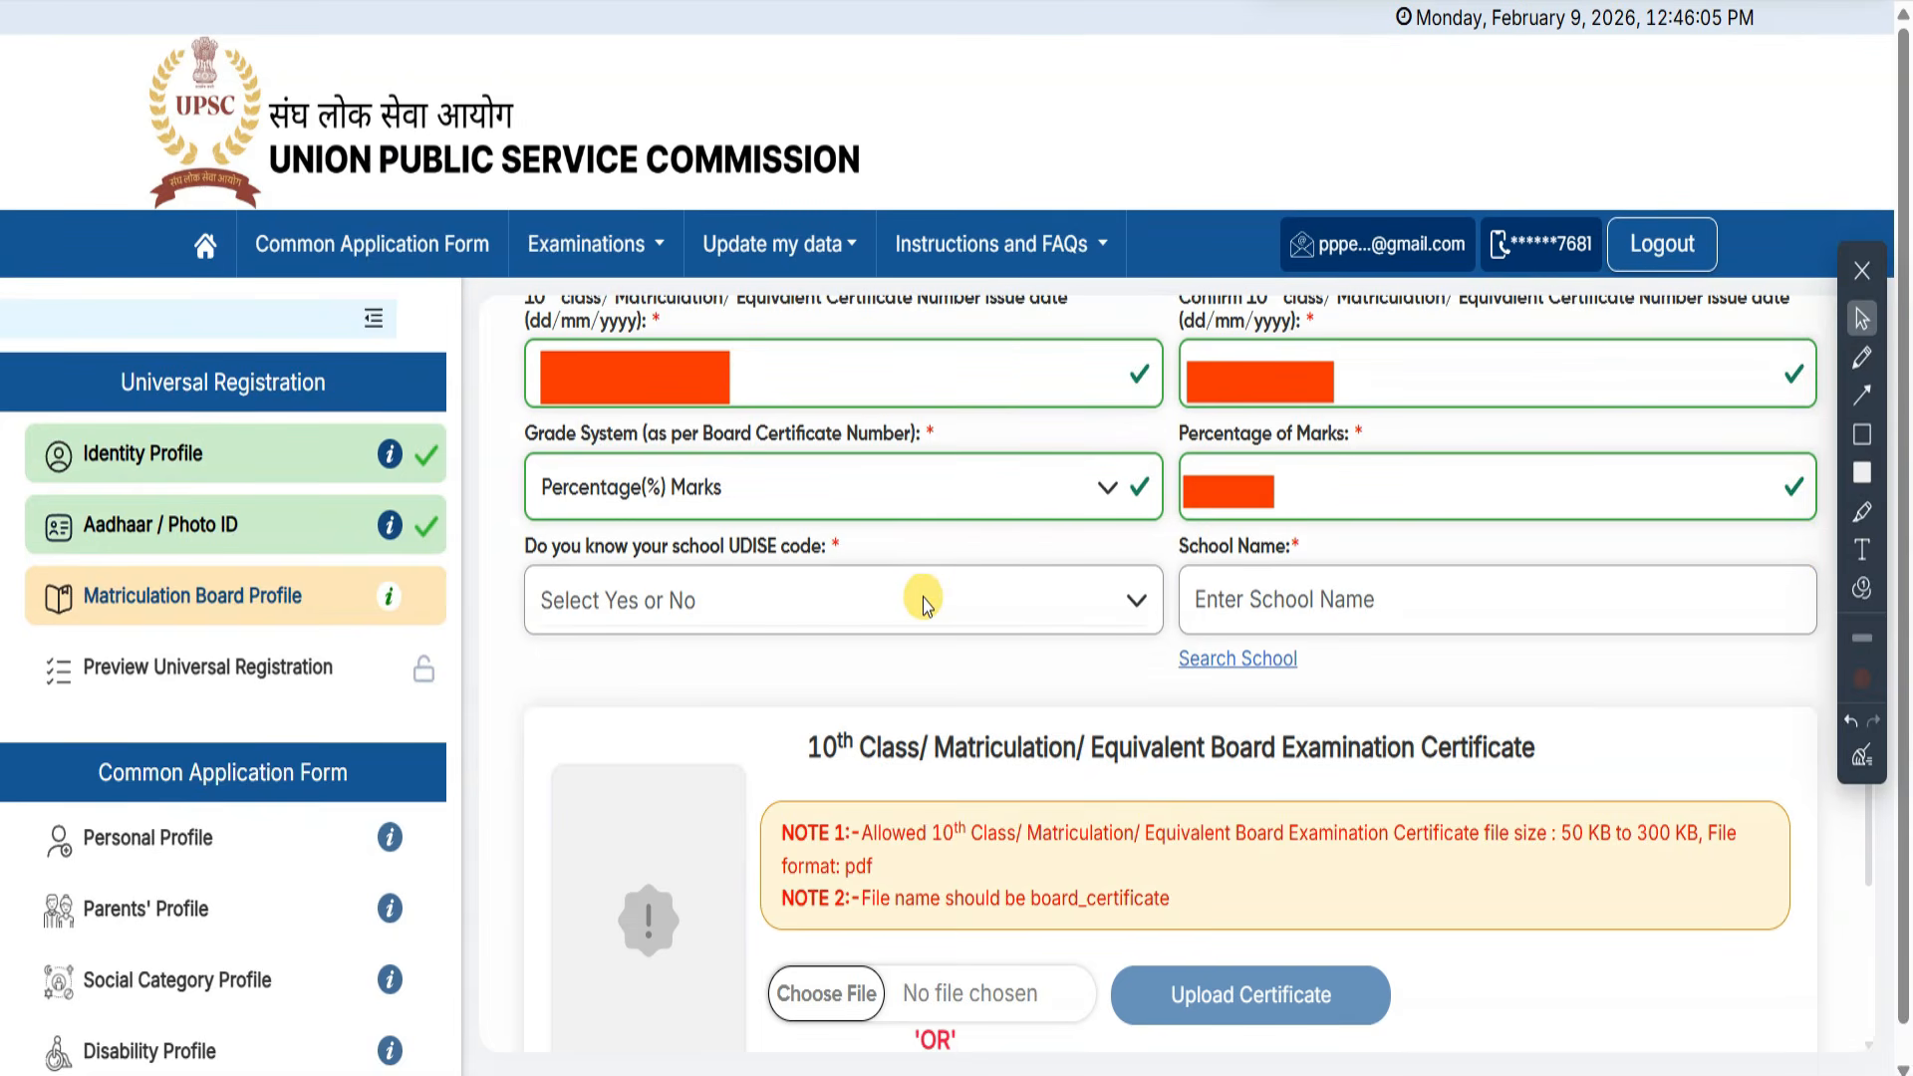
- Try a UDISE code lookup for the school, then switch to choosing it from a list
click(841, 590)
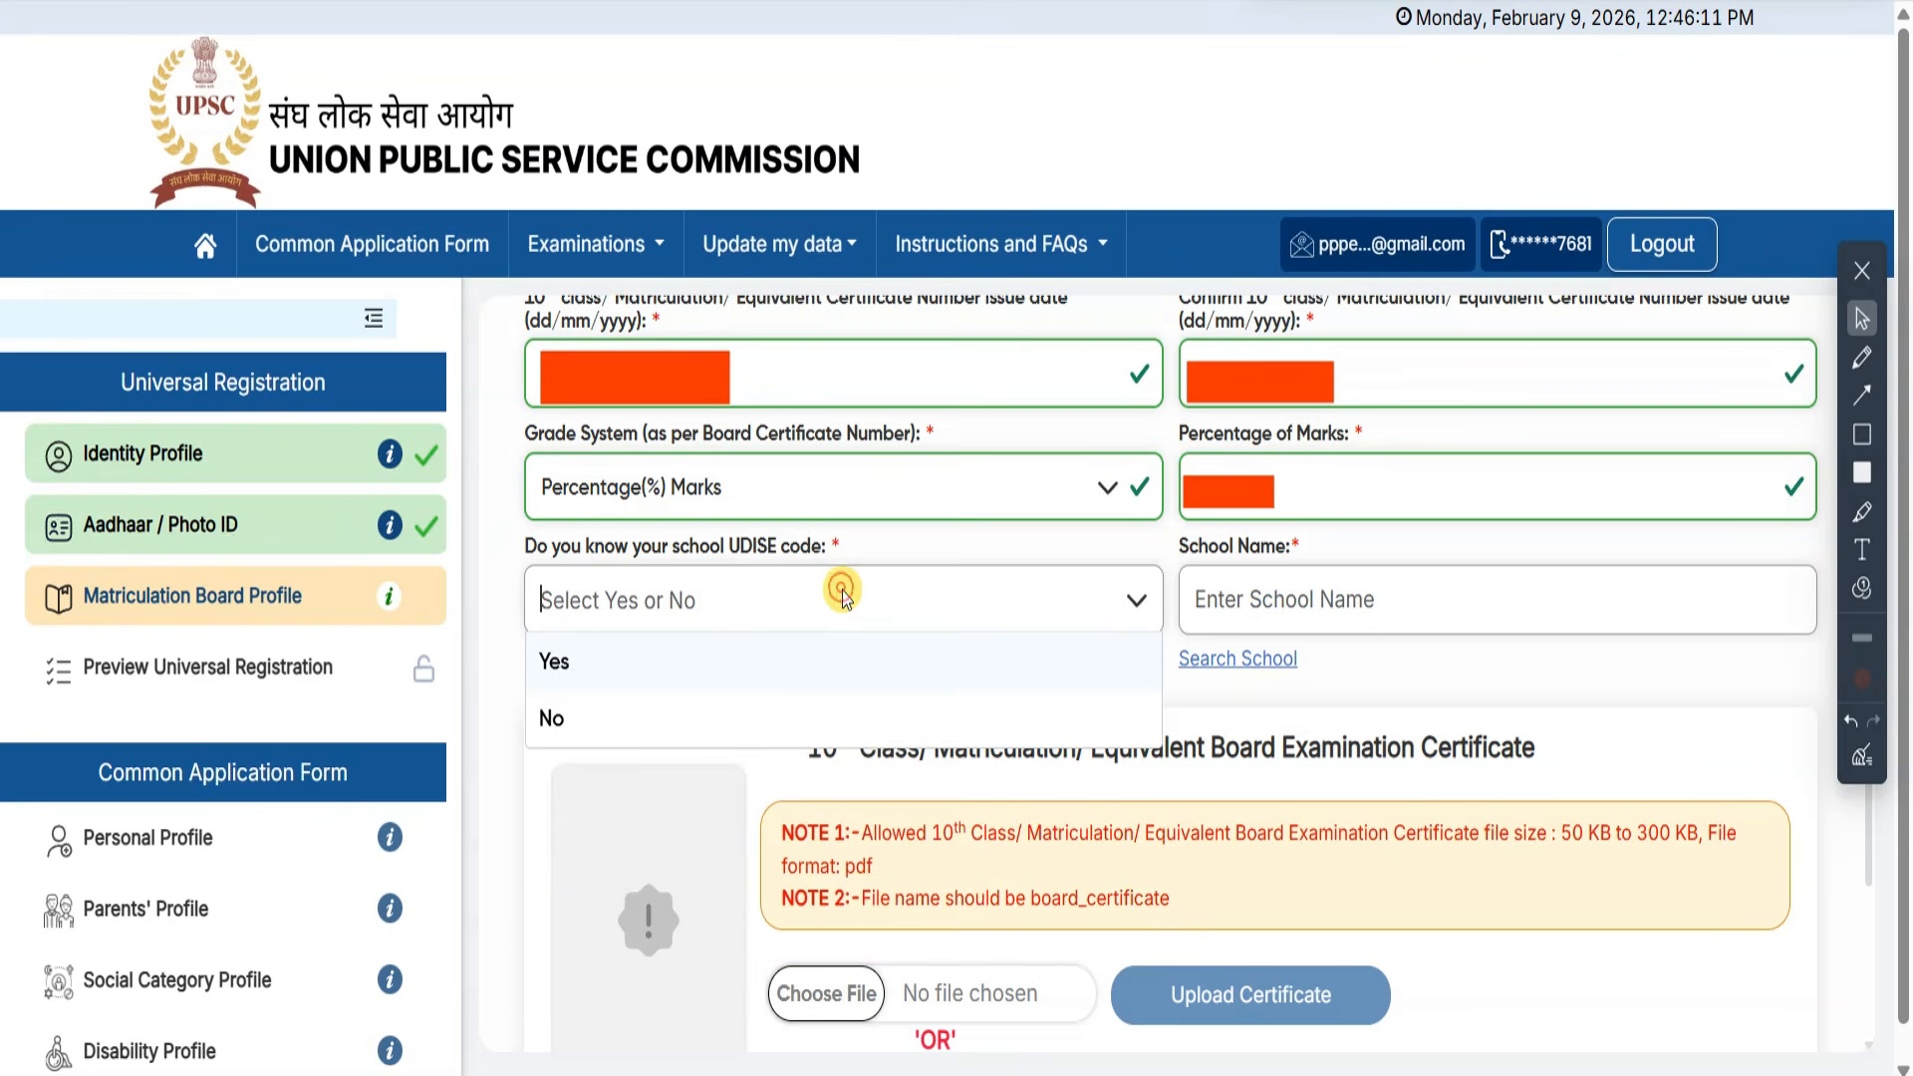
click(807, 667)
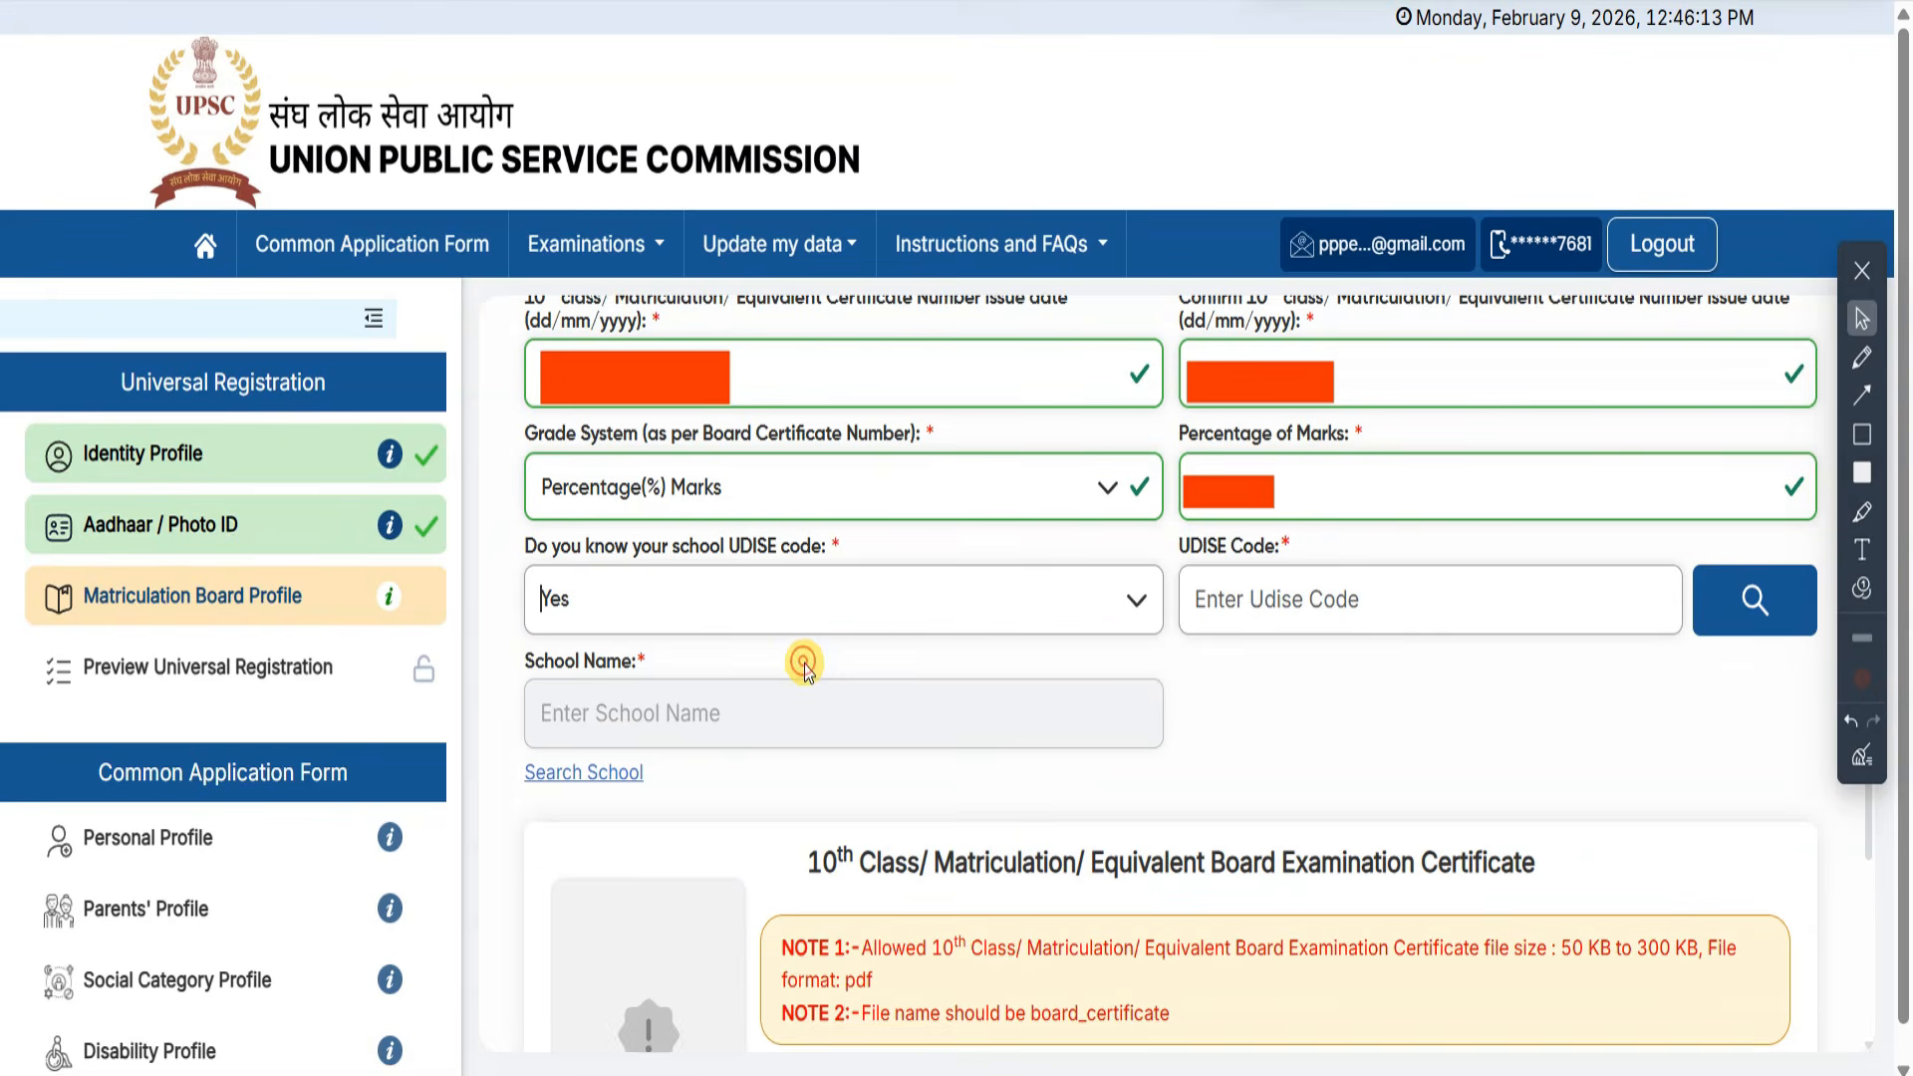
click(1278, 602)
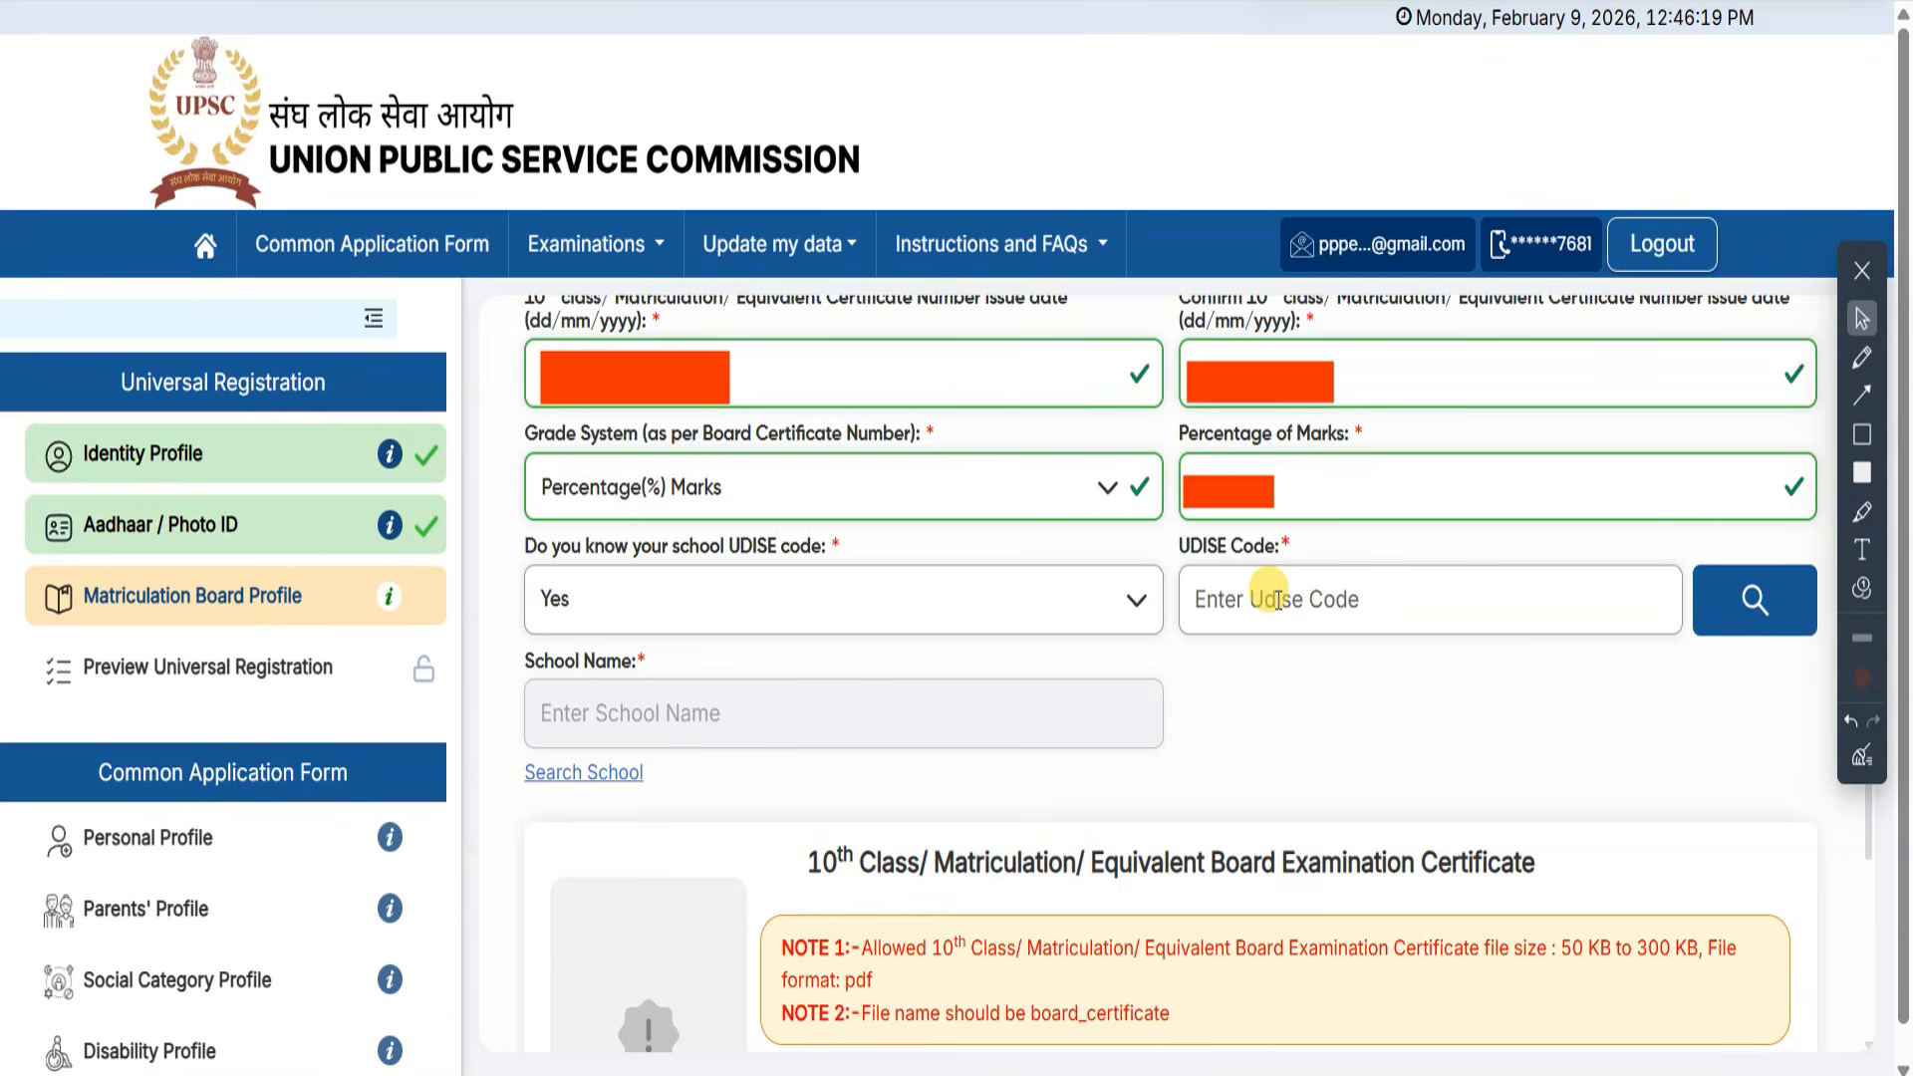
click(1766, 609)
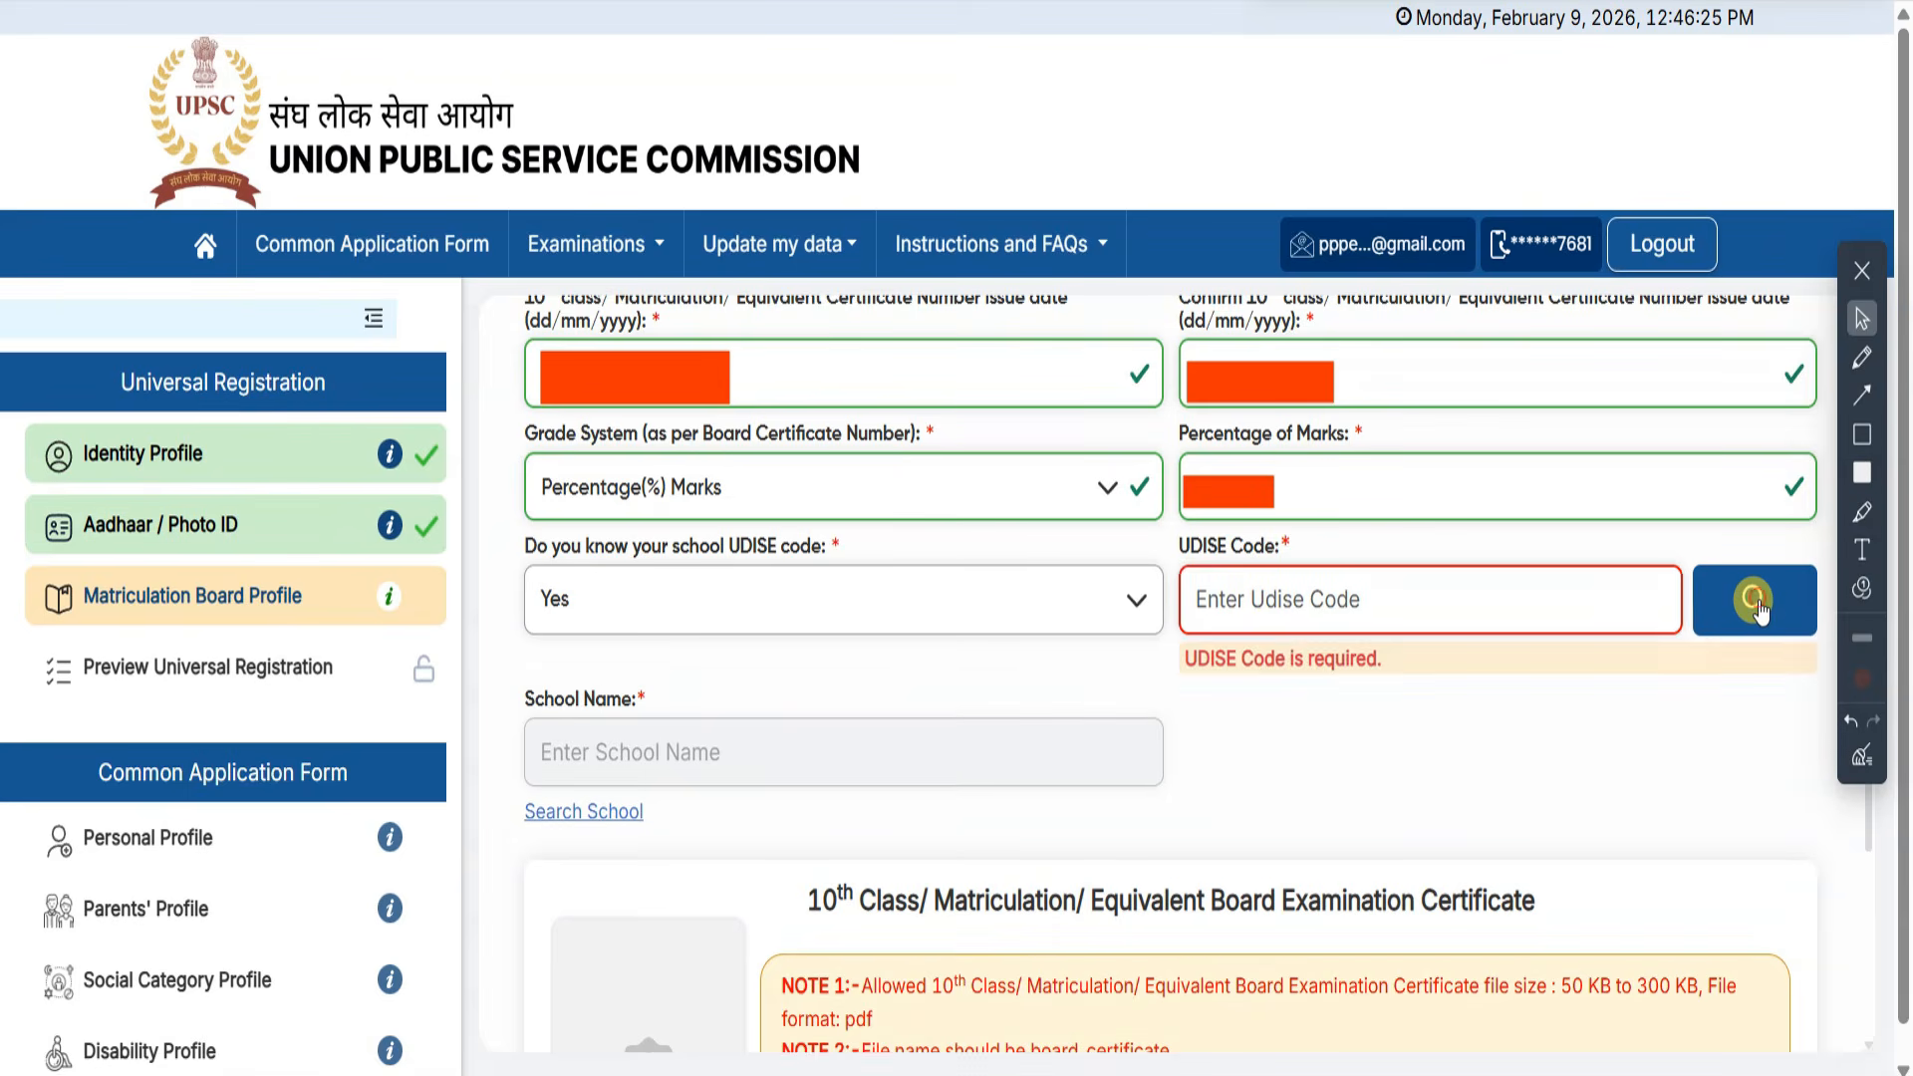
click(850, 597)
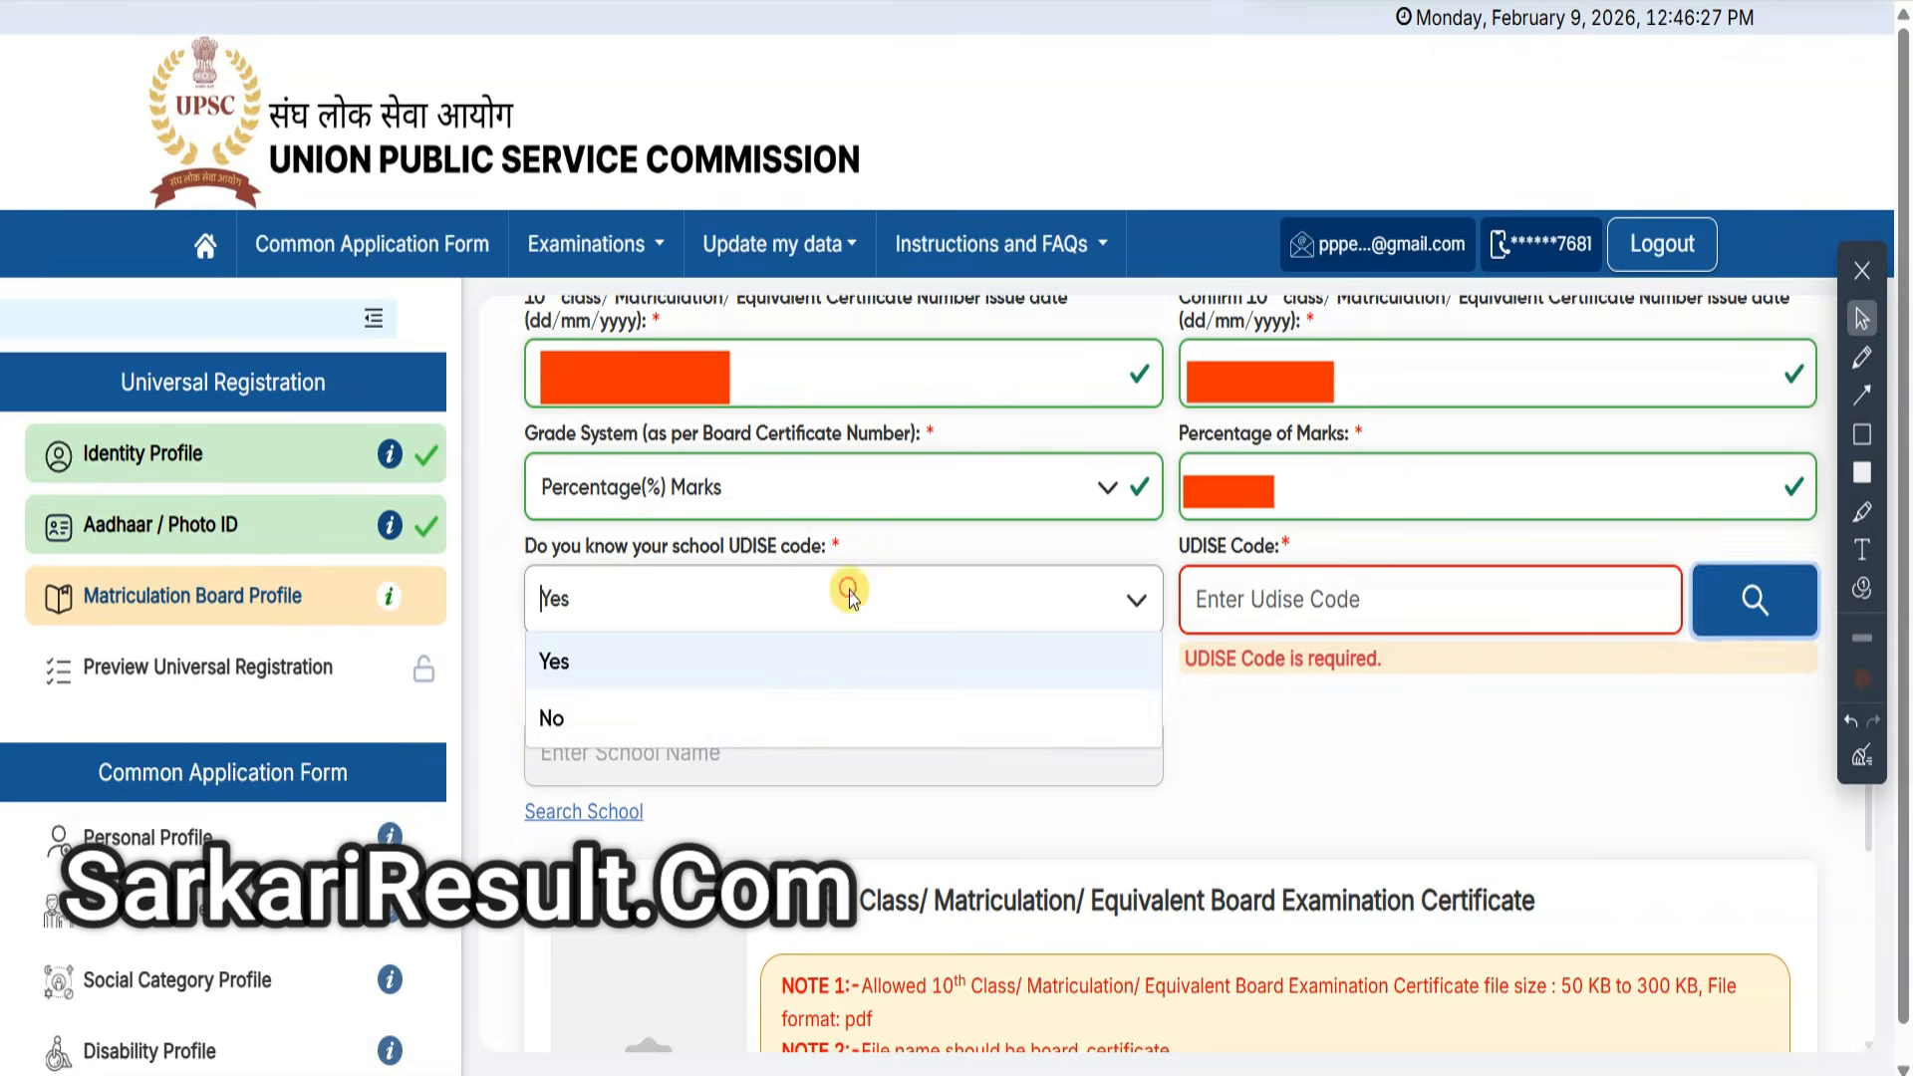
click(768, 720)
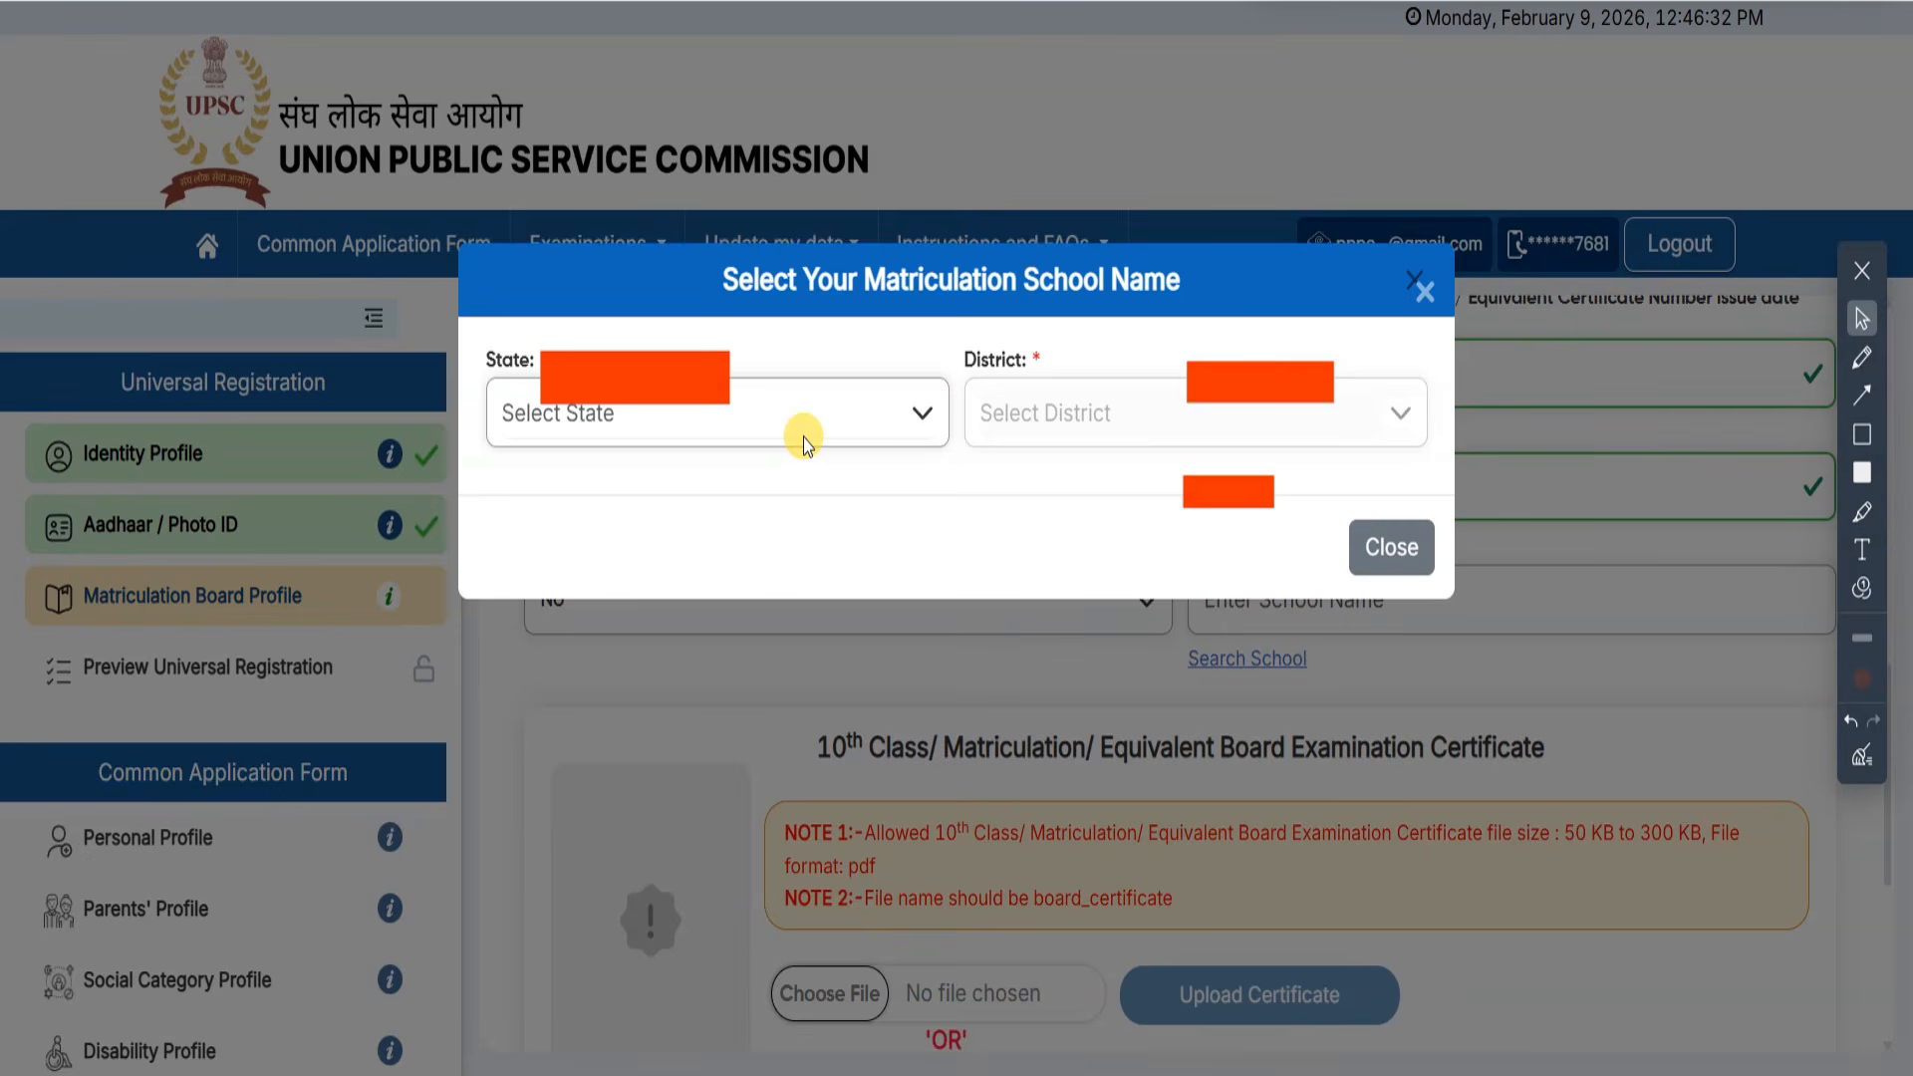
- Filter the school list to Uttar Pradesh and Prayagraj district, then search it
click(1862, 754)
click(833, 419)
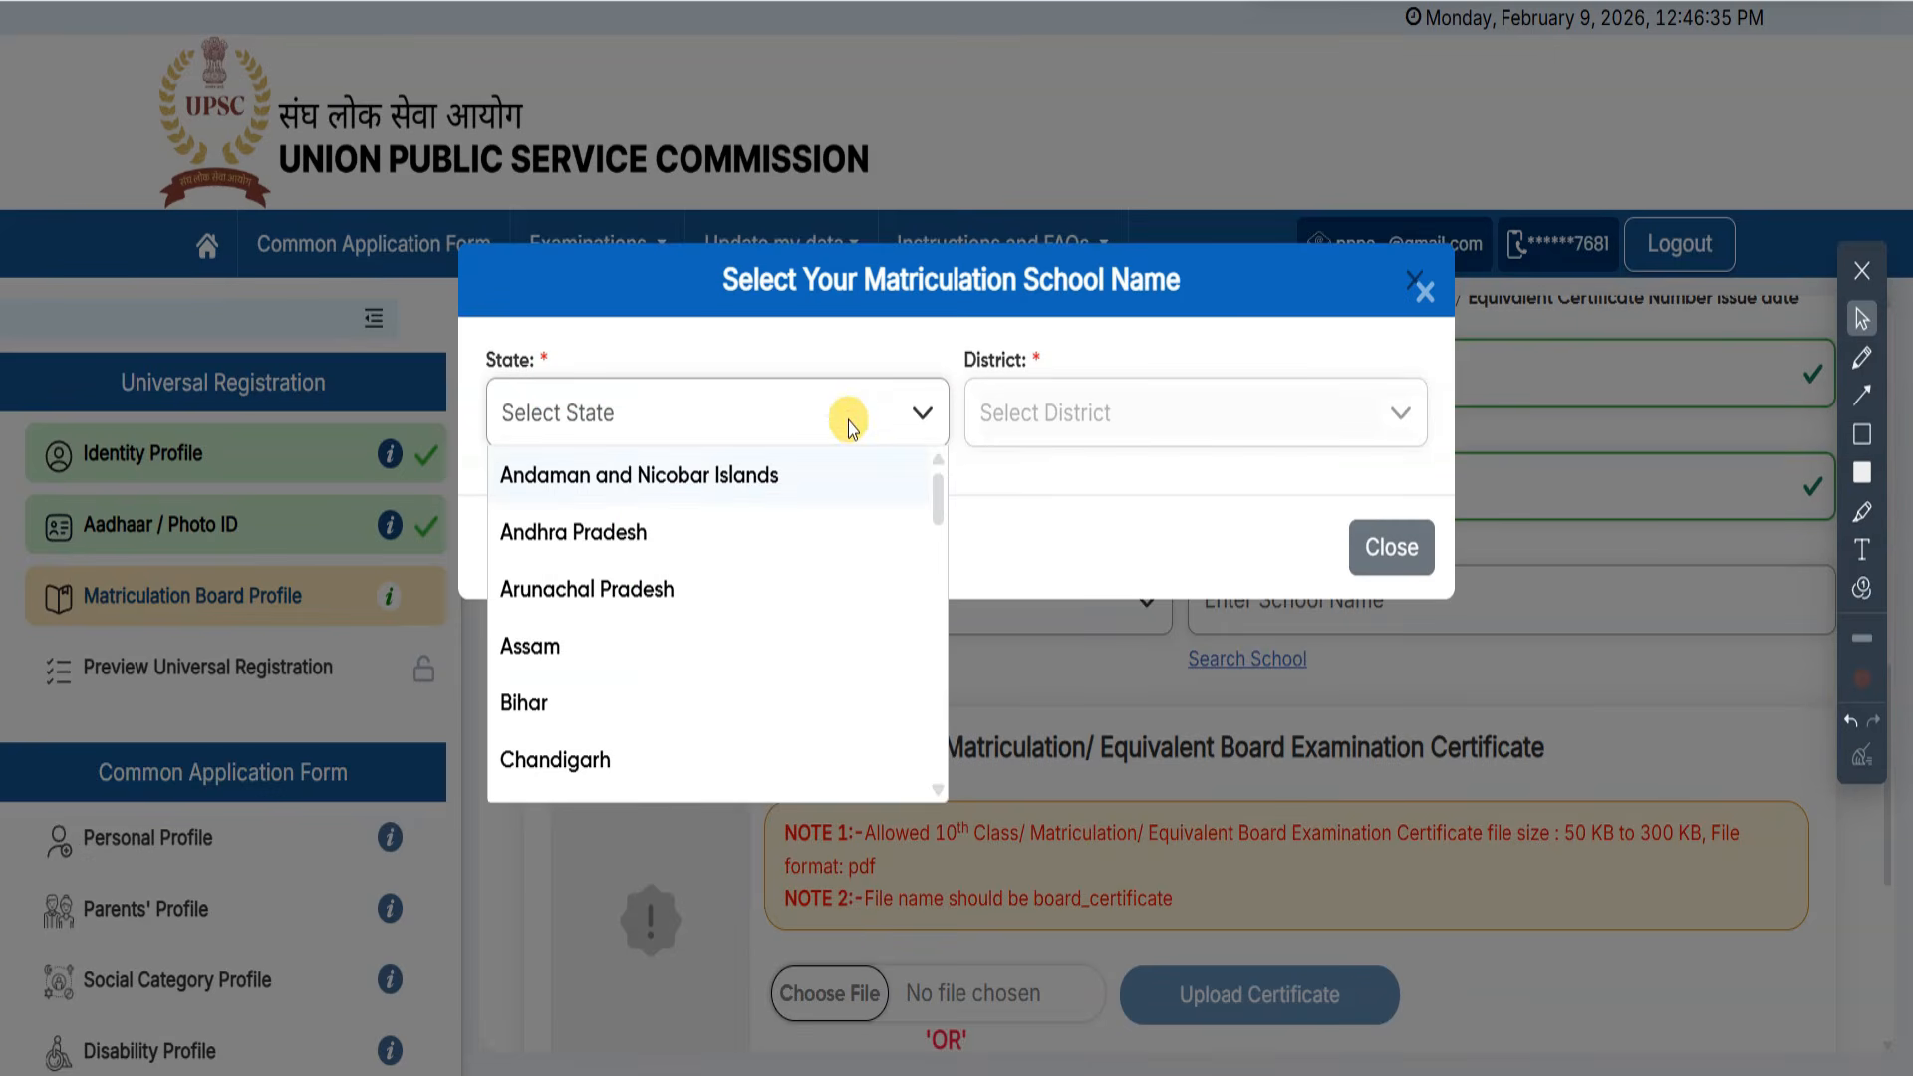
text(uttar)
click(910, 454)
click(1146, 405)
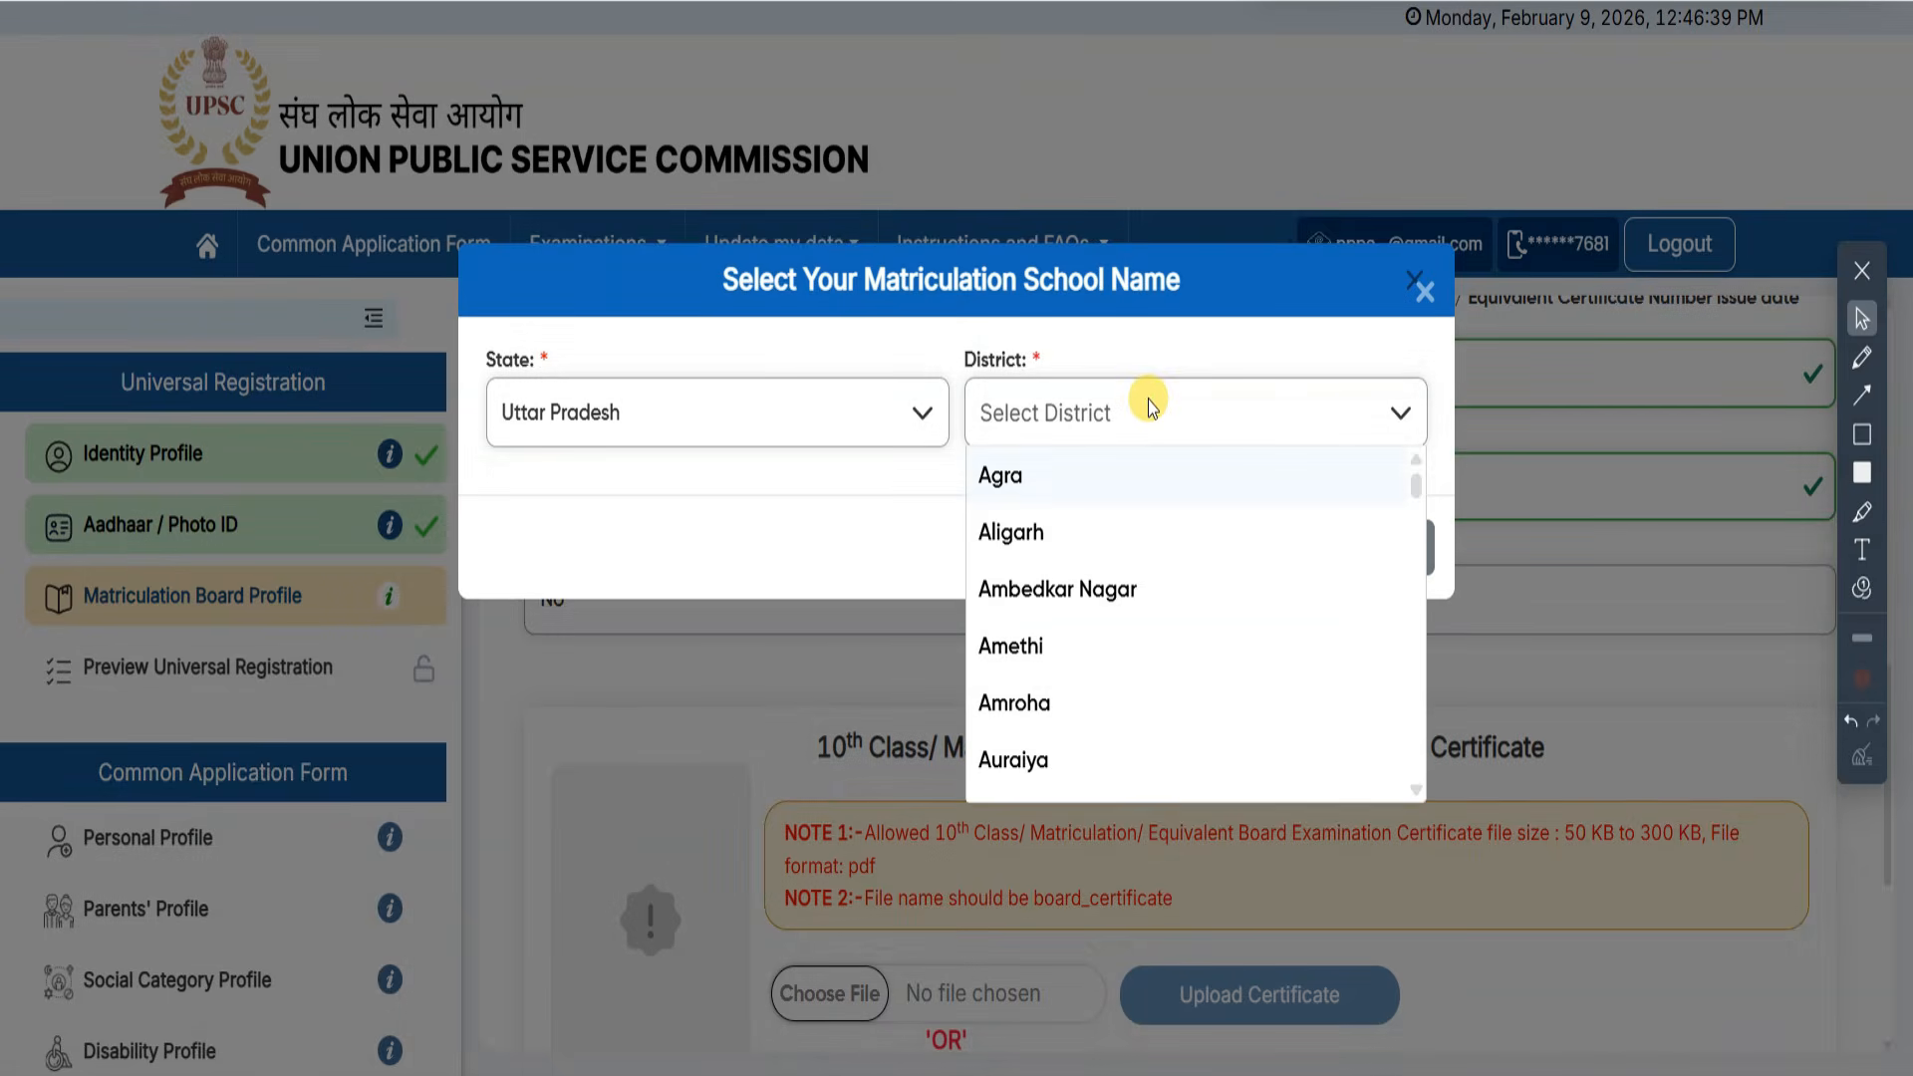
text(praya)
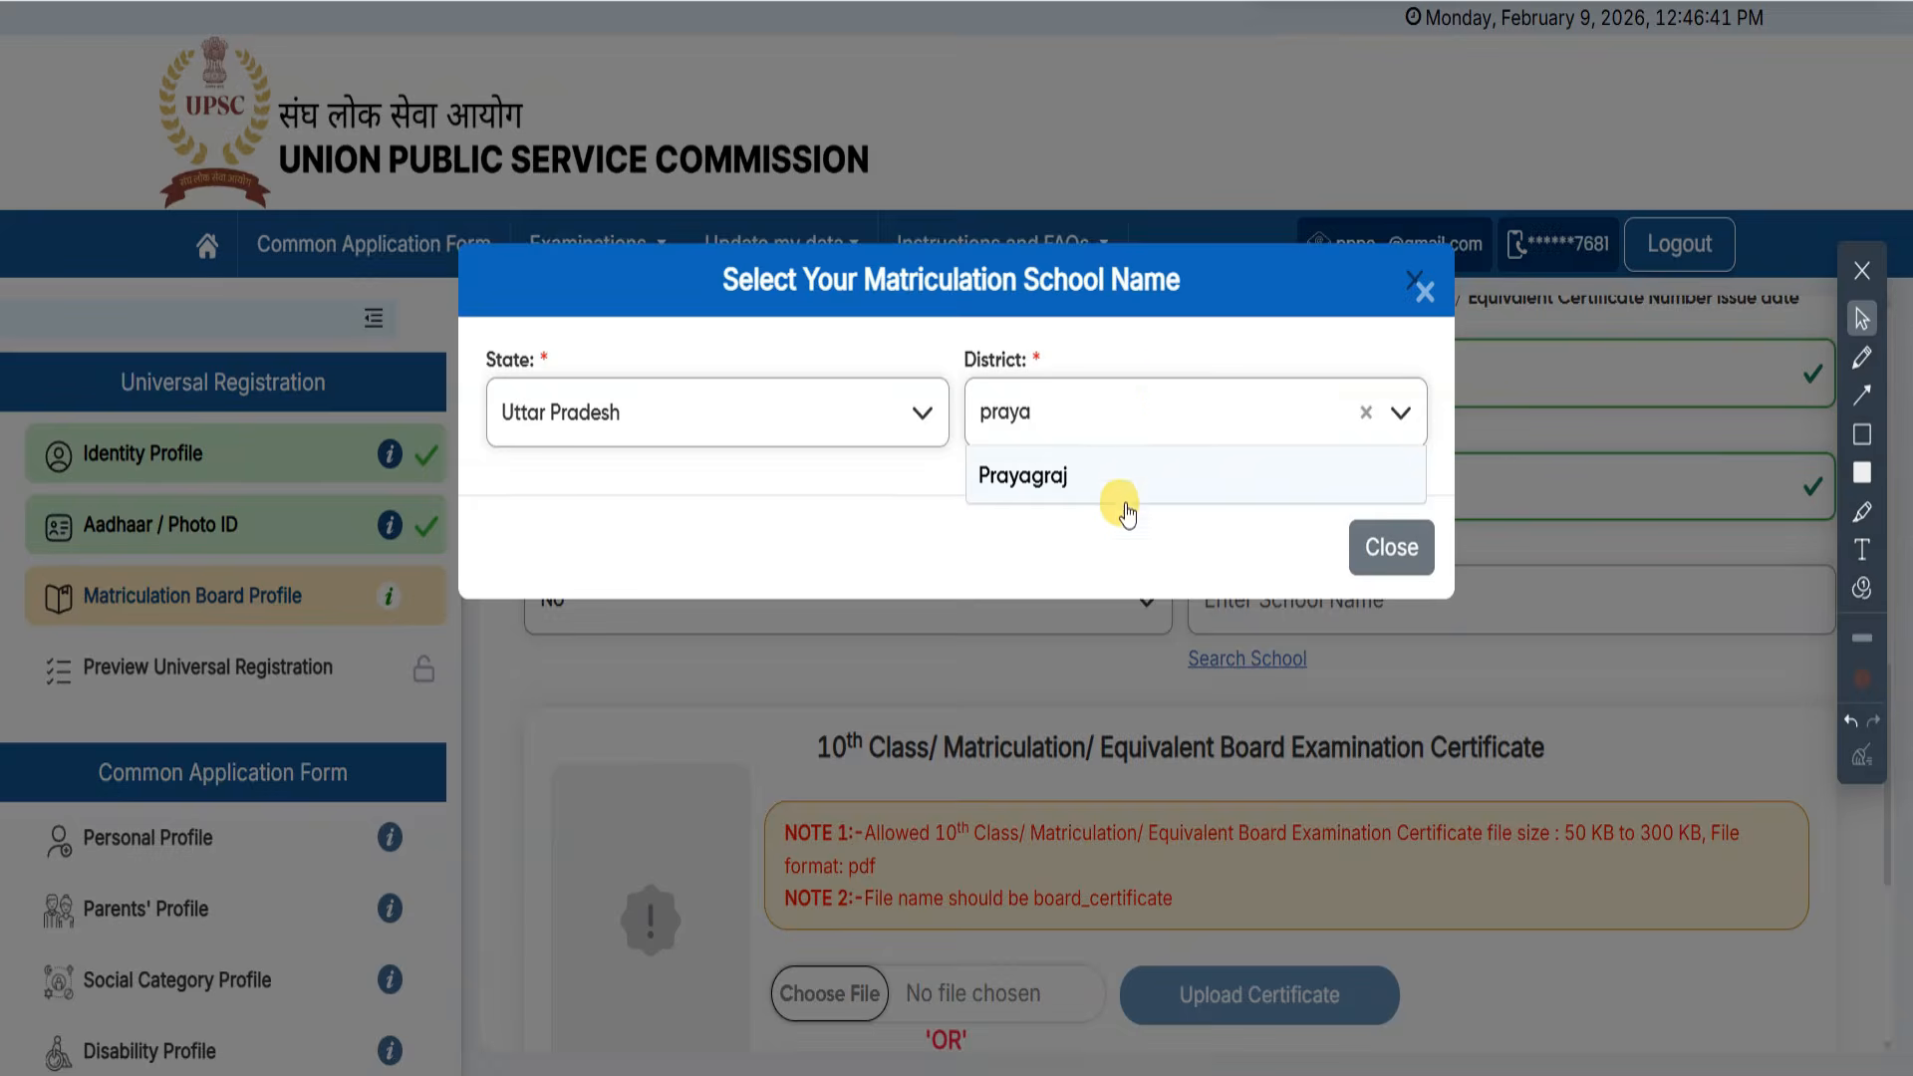
click(1124, 510)
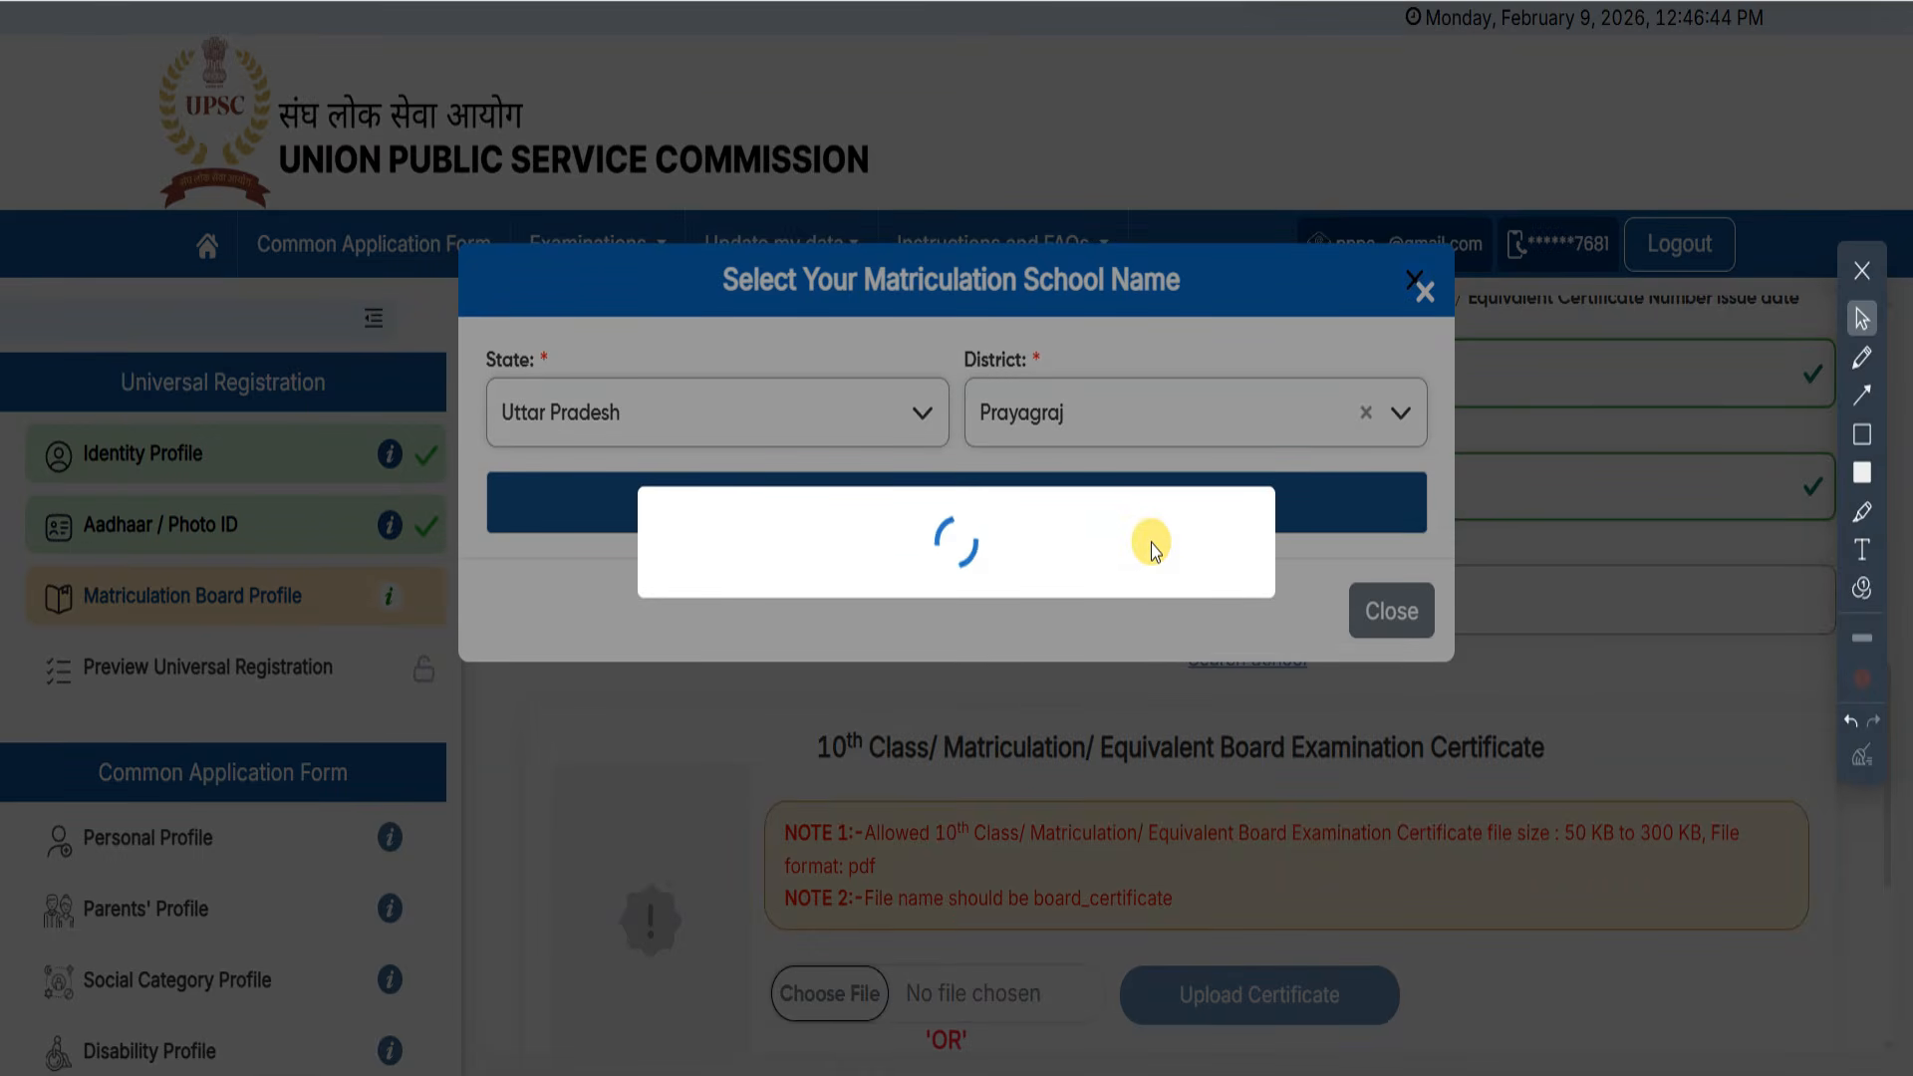
scroll(1153, 542, down, 10)
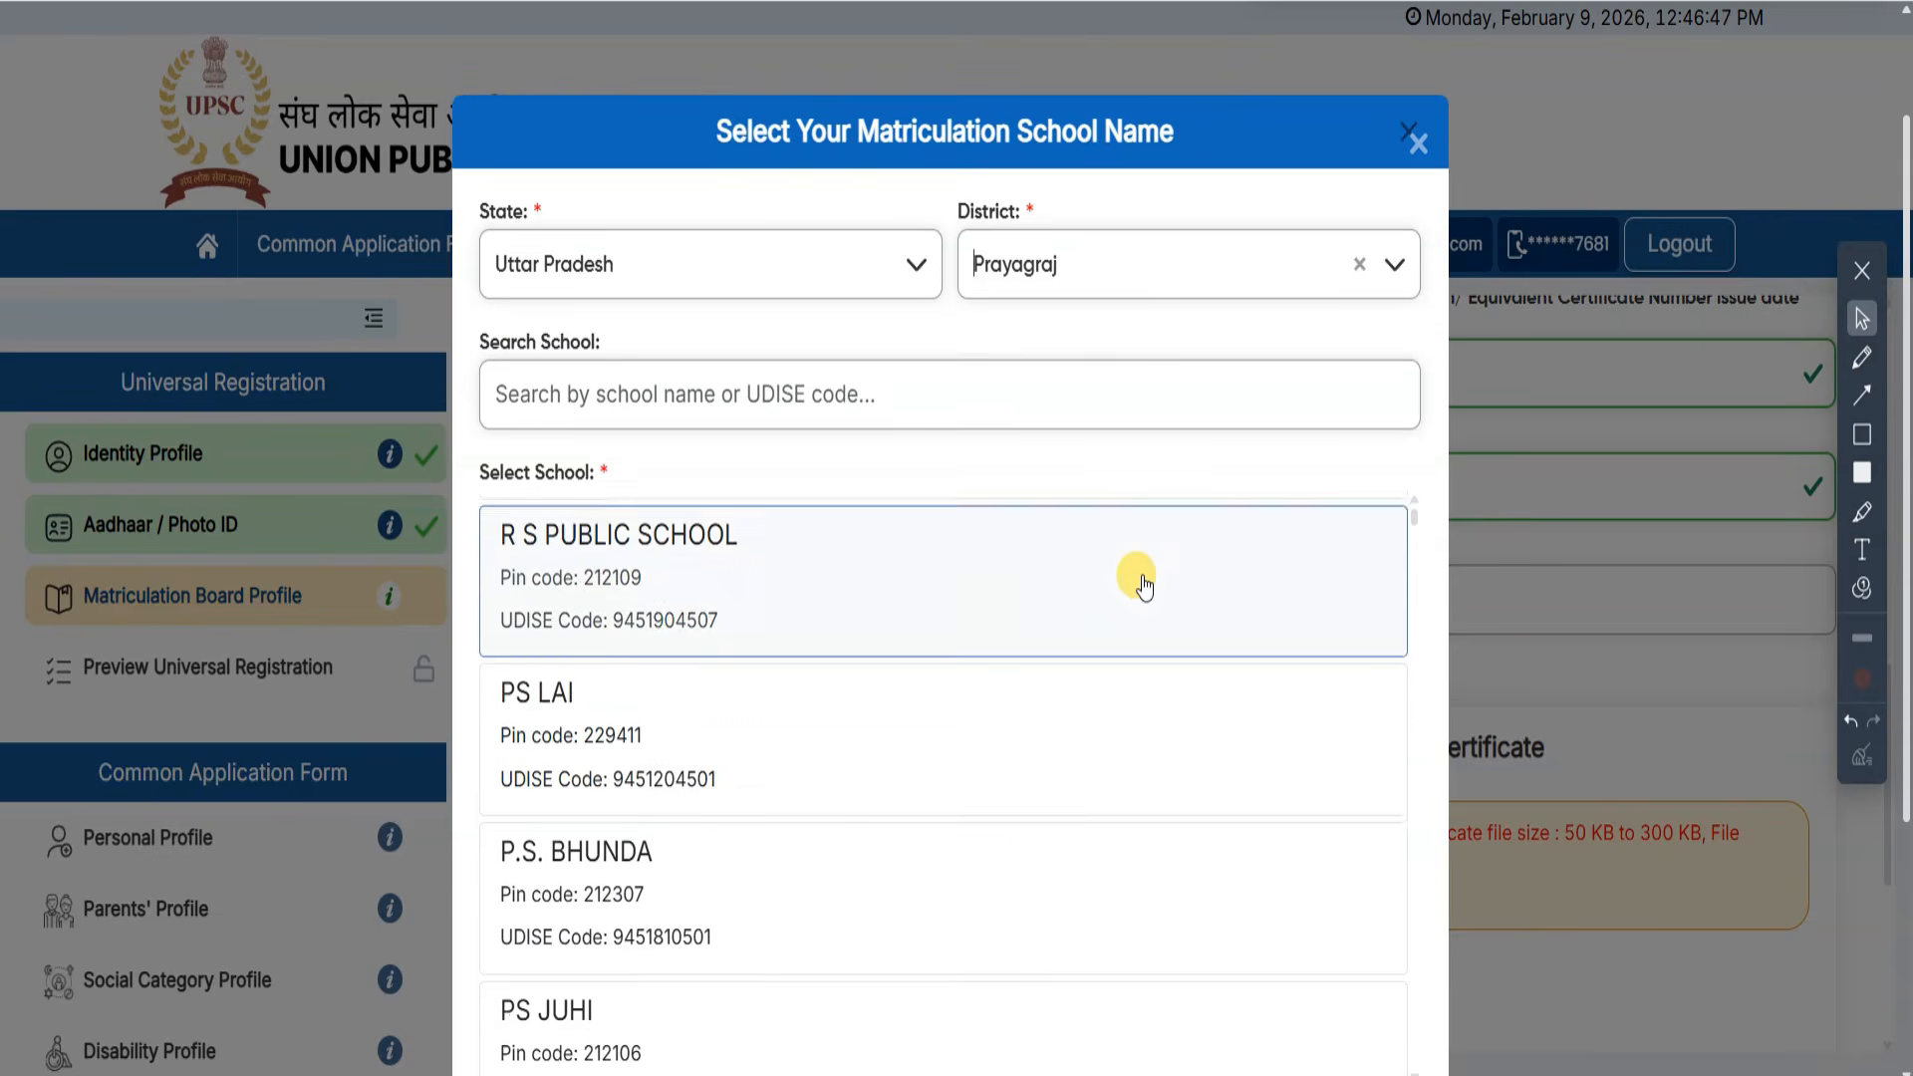
scroll(1145, 586, down, 9)
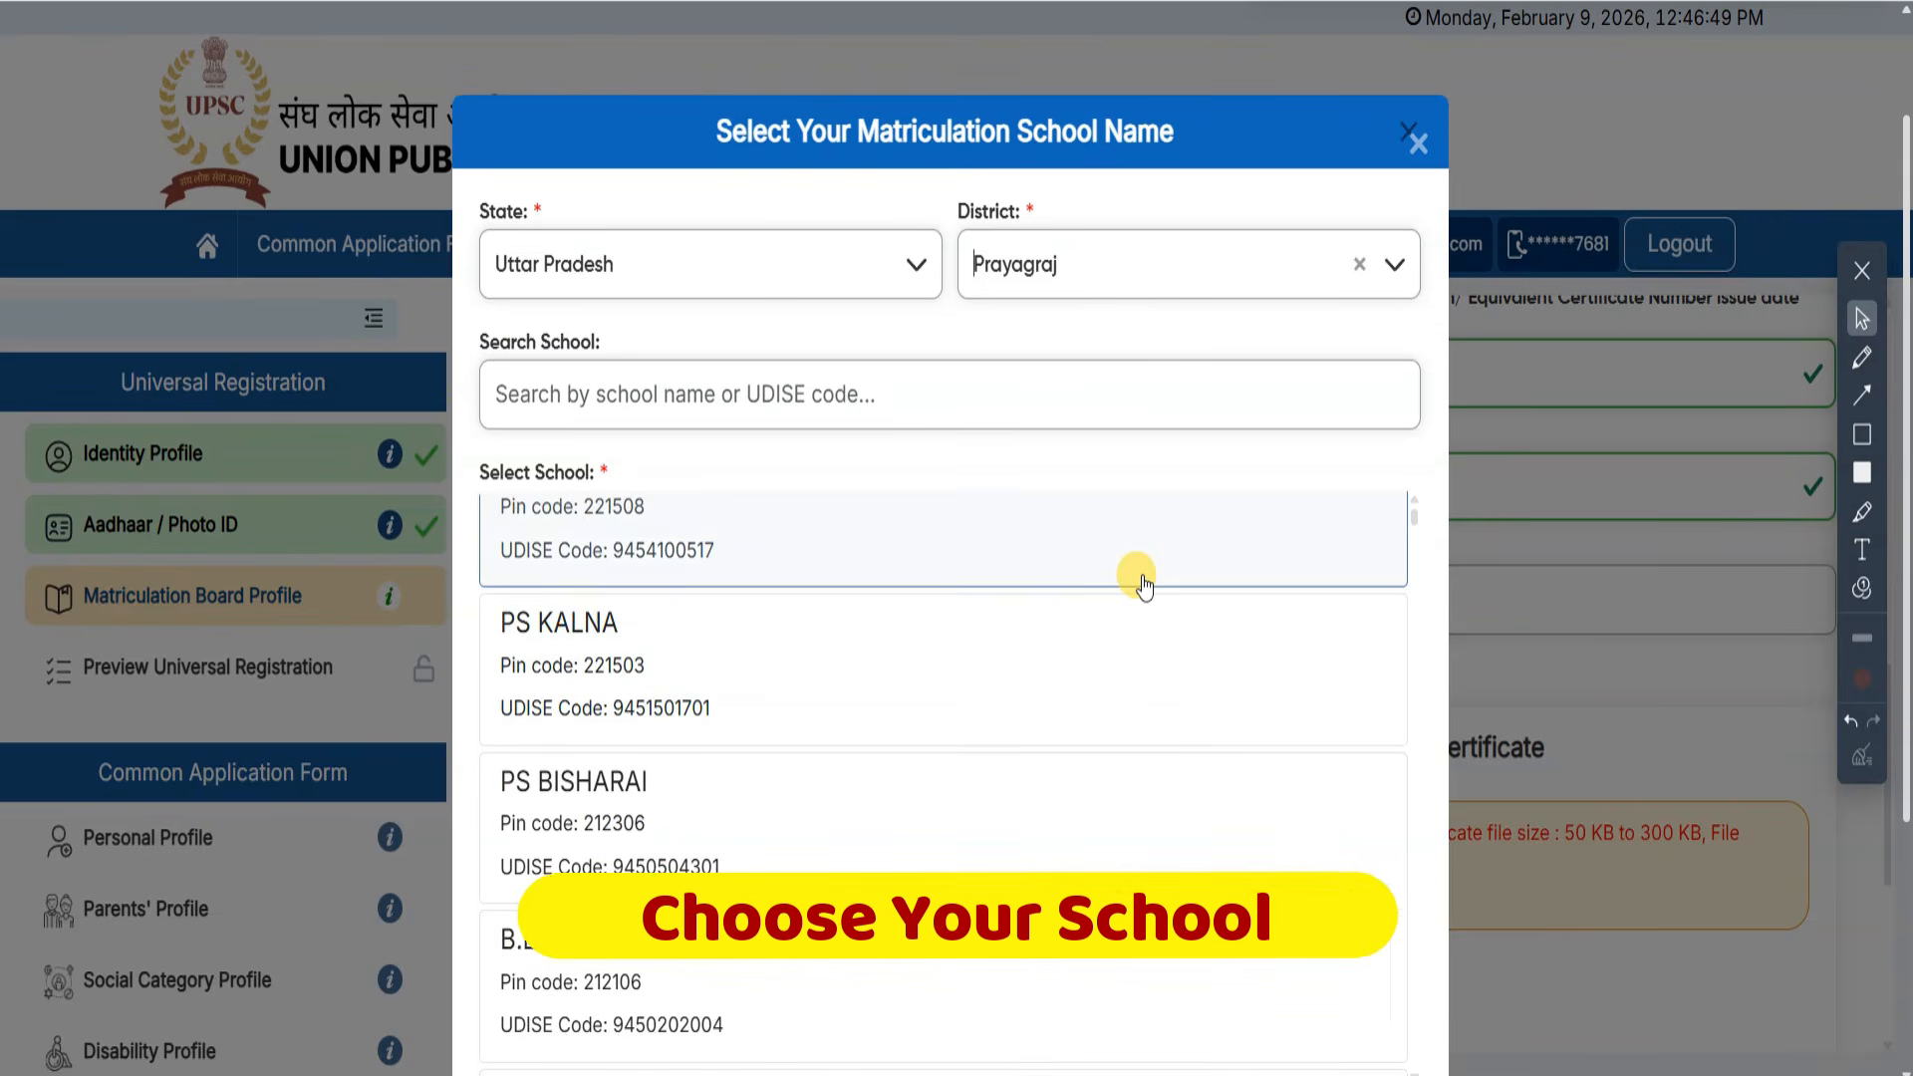
scroll(1144, 586, up, 3)
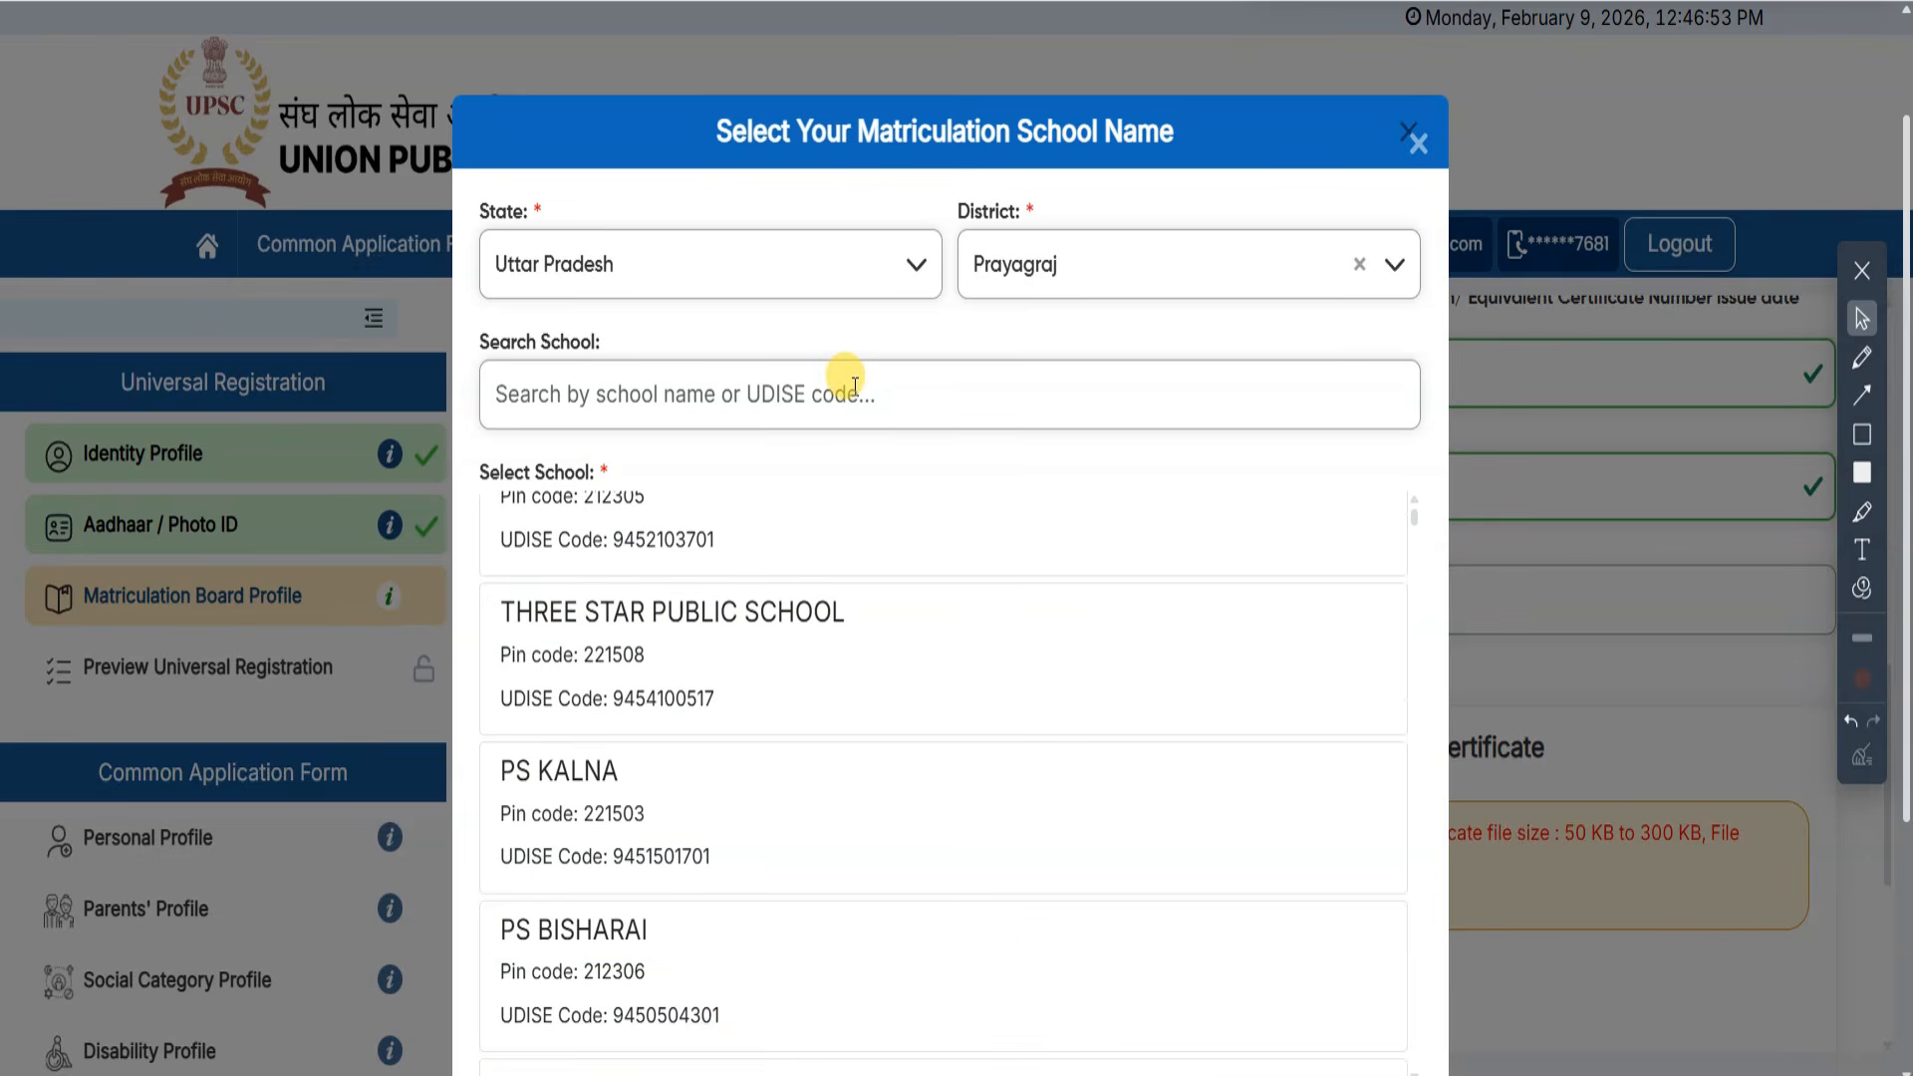
click(965, 381)
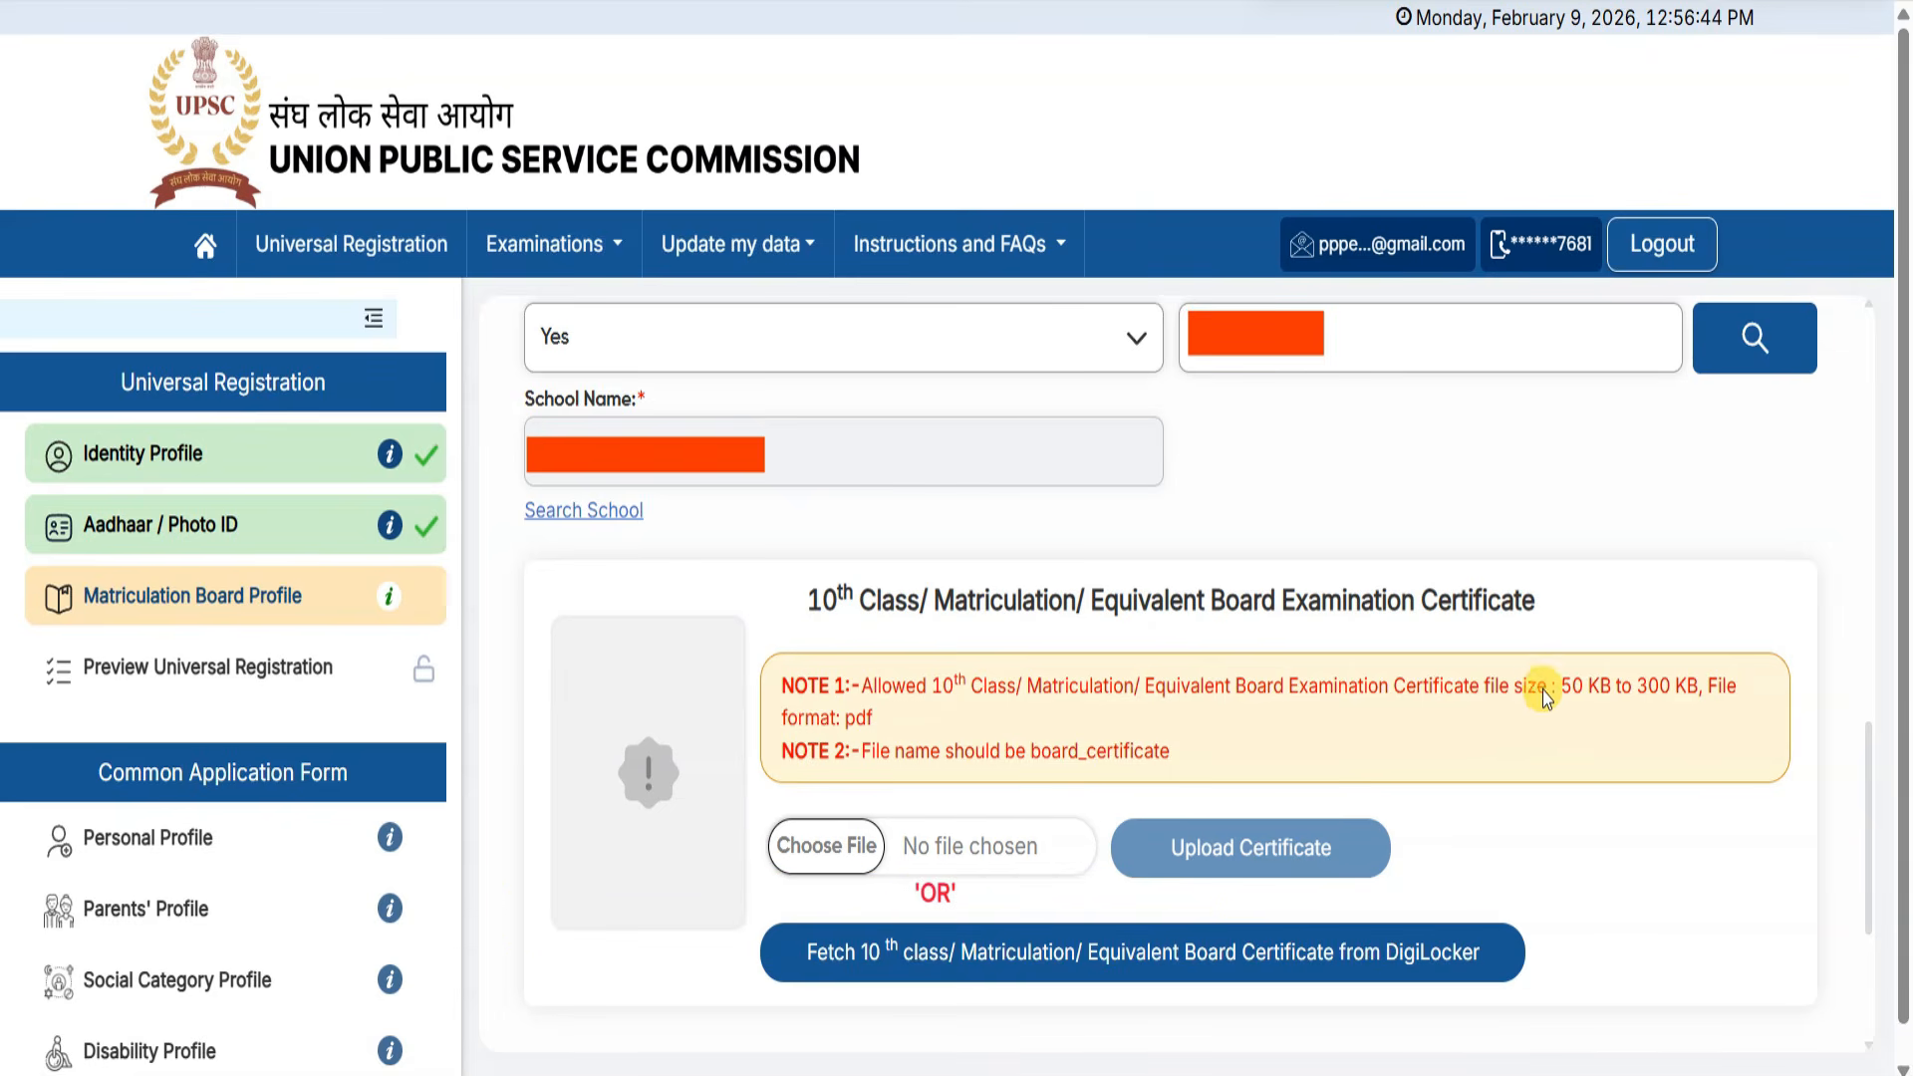
- Upload the board_certificate PDF from Documents as the matriculation certificate
drag(1555, 682, 1684, 690)
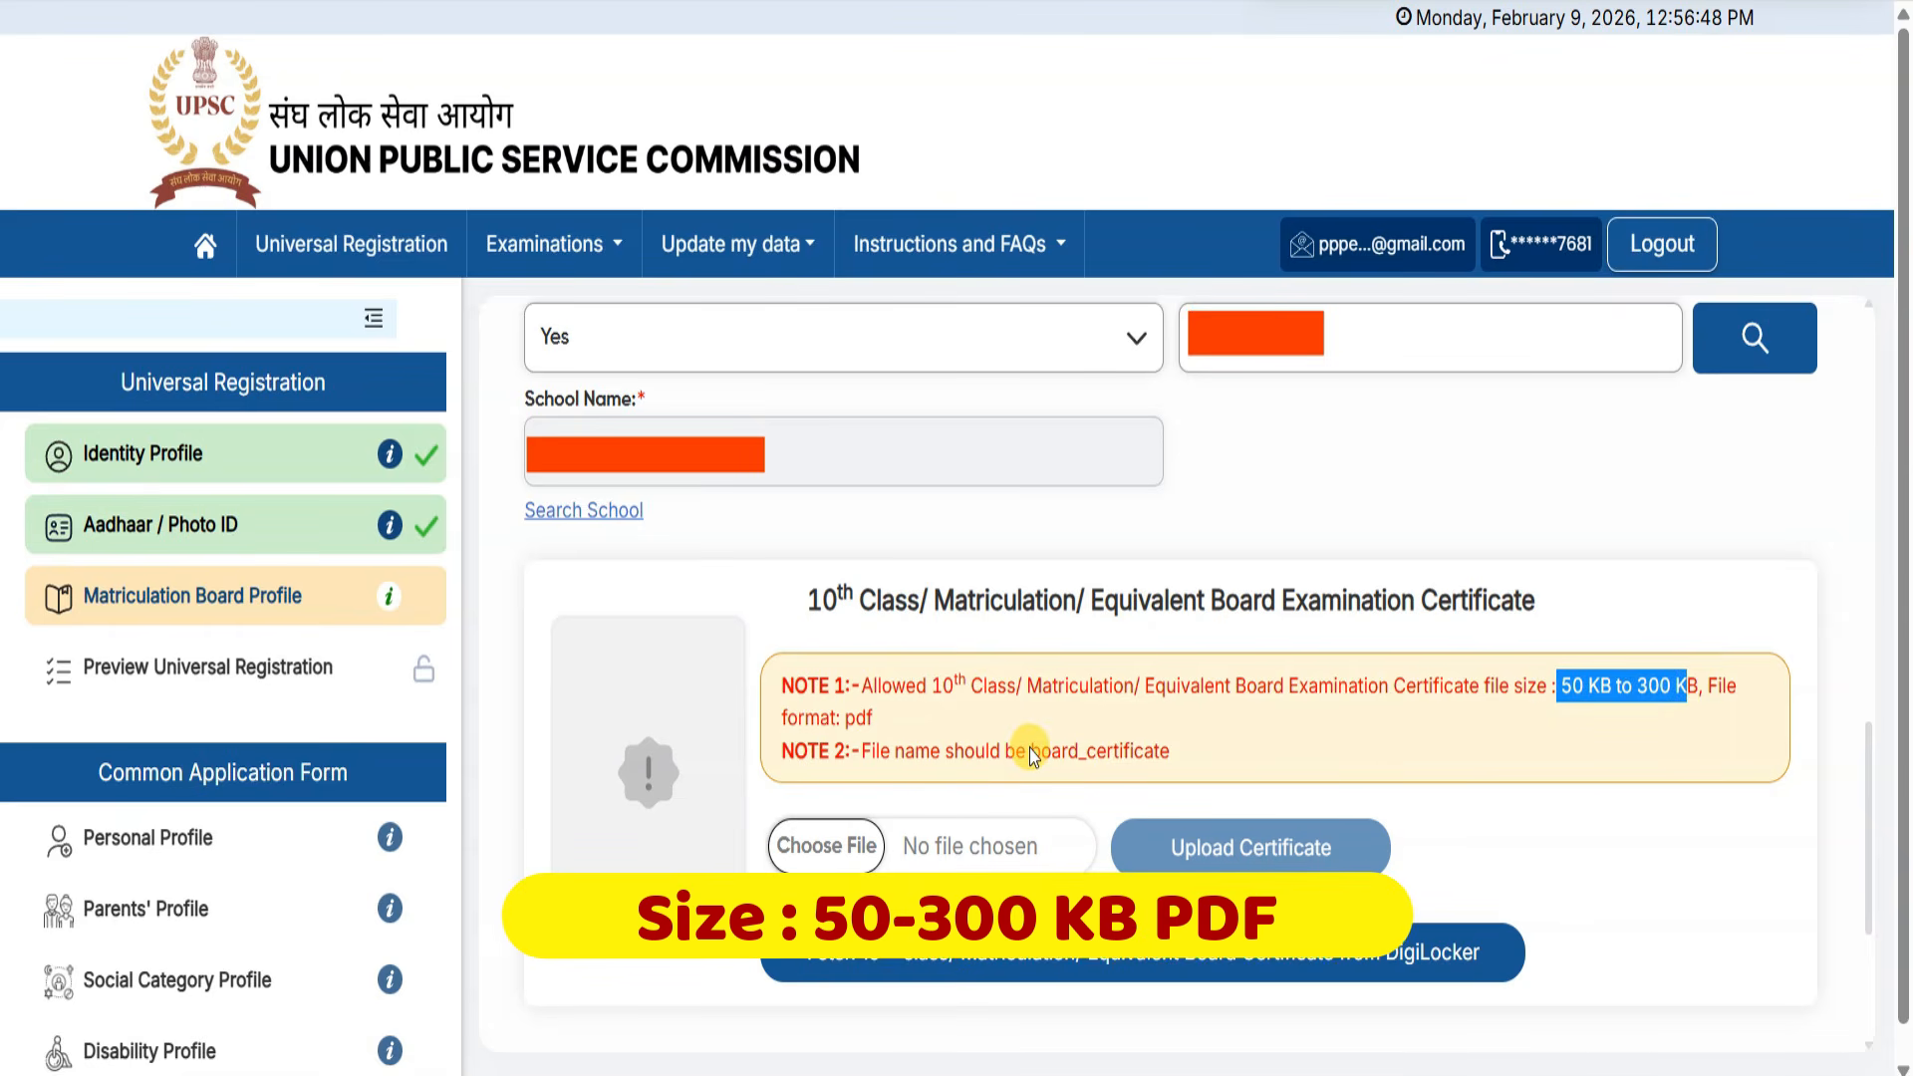
drag(1033, 749, 1208, 754)
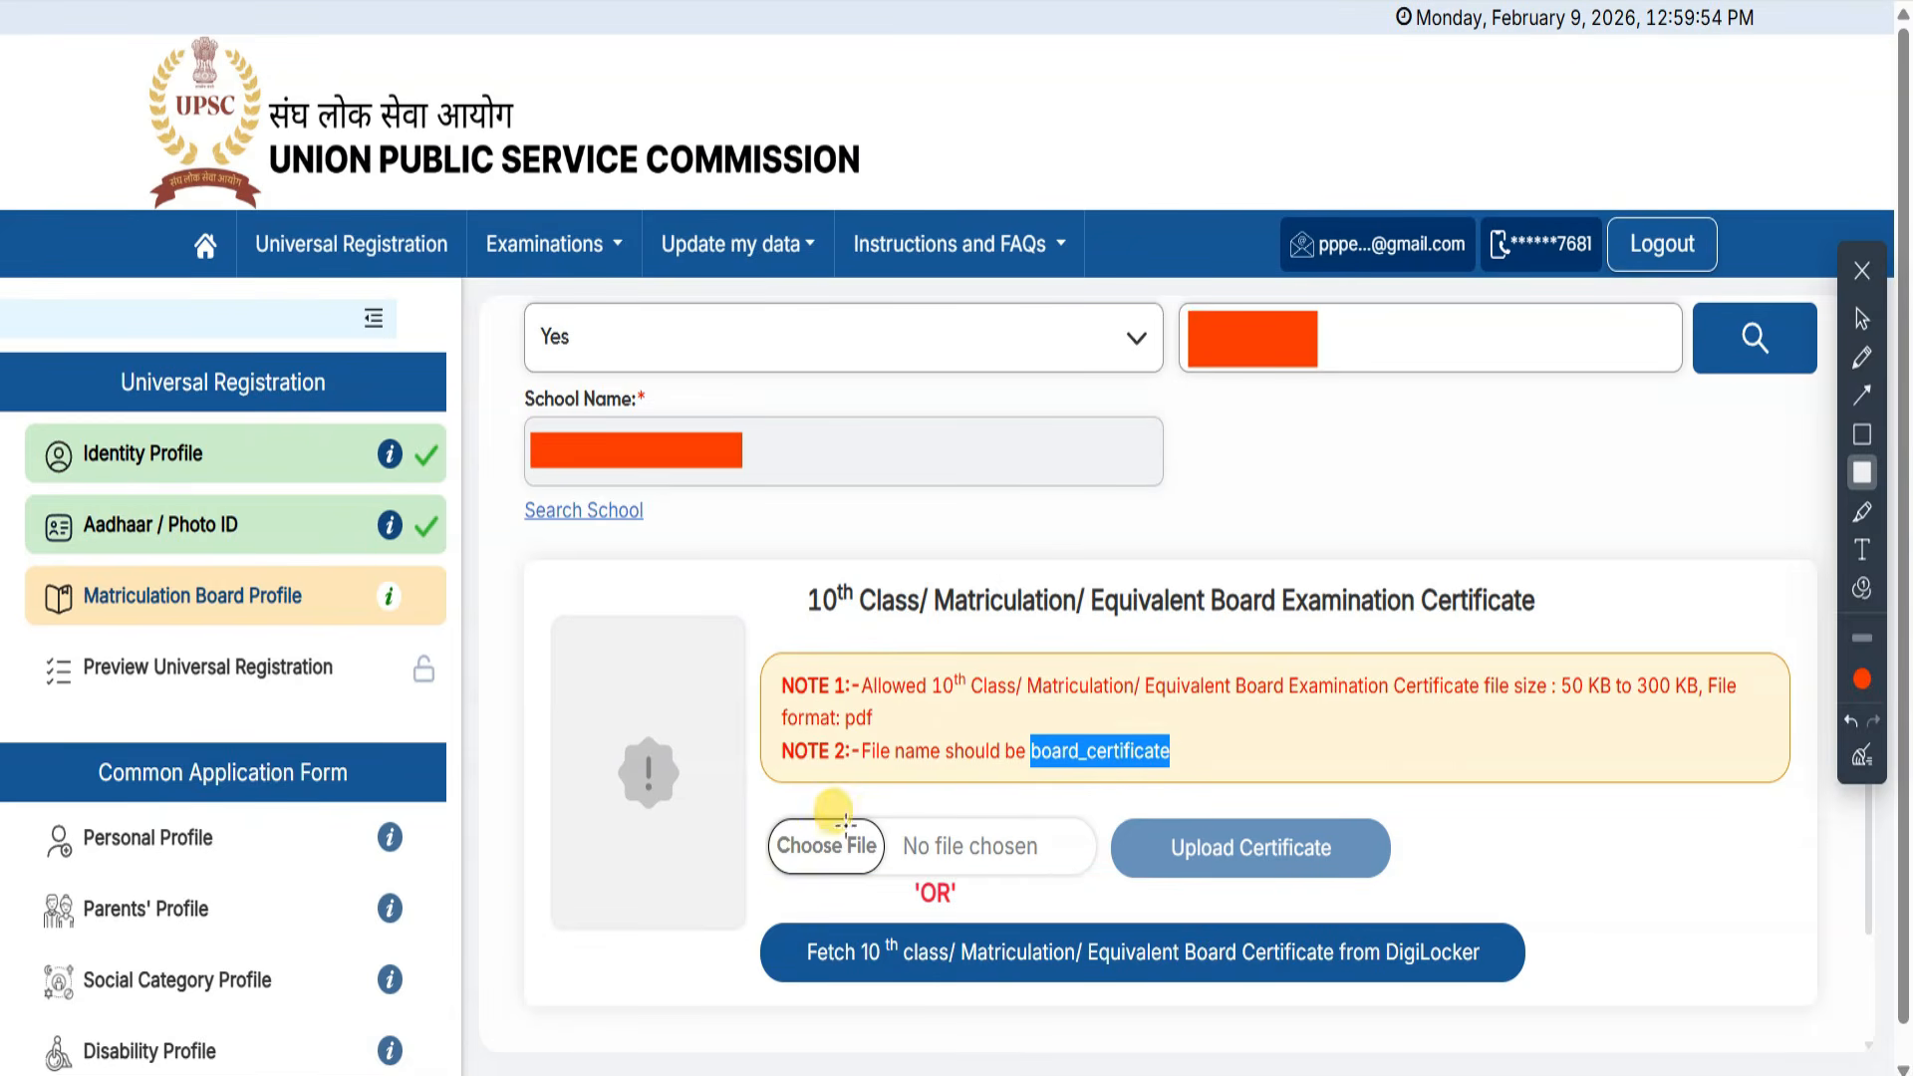
click(1863, 318)
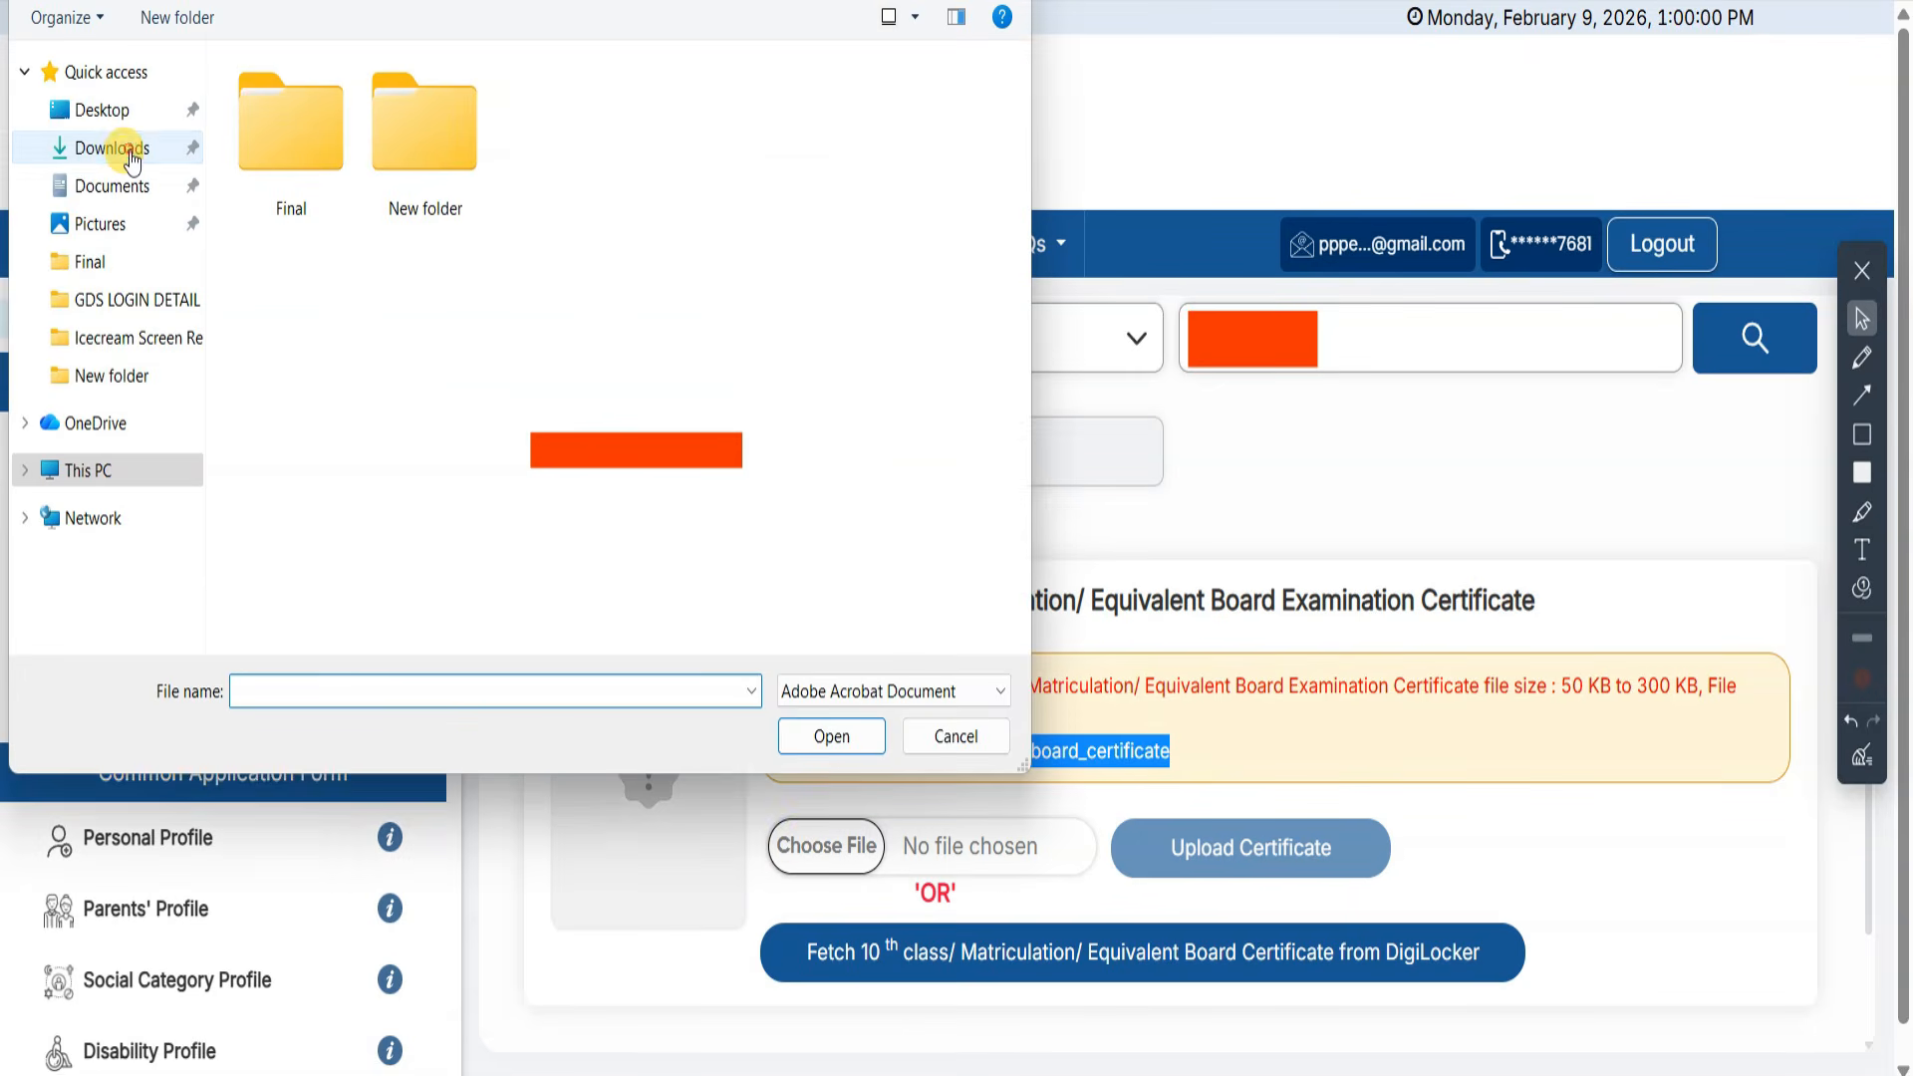
click(132, 158)
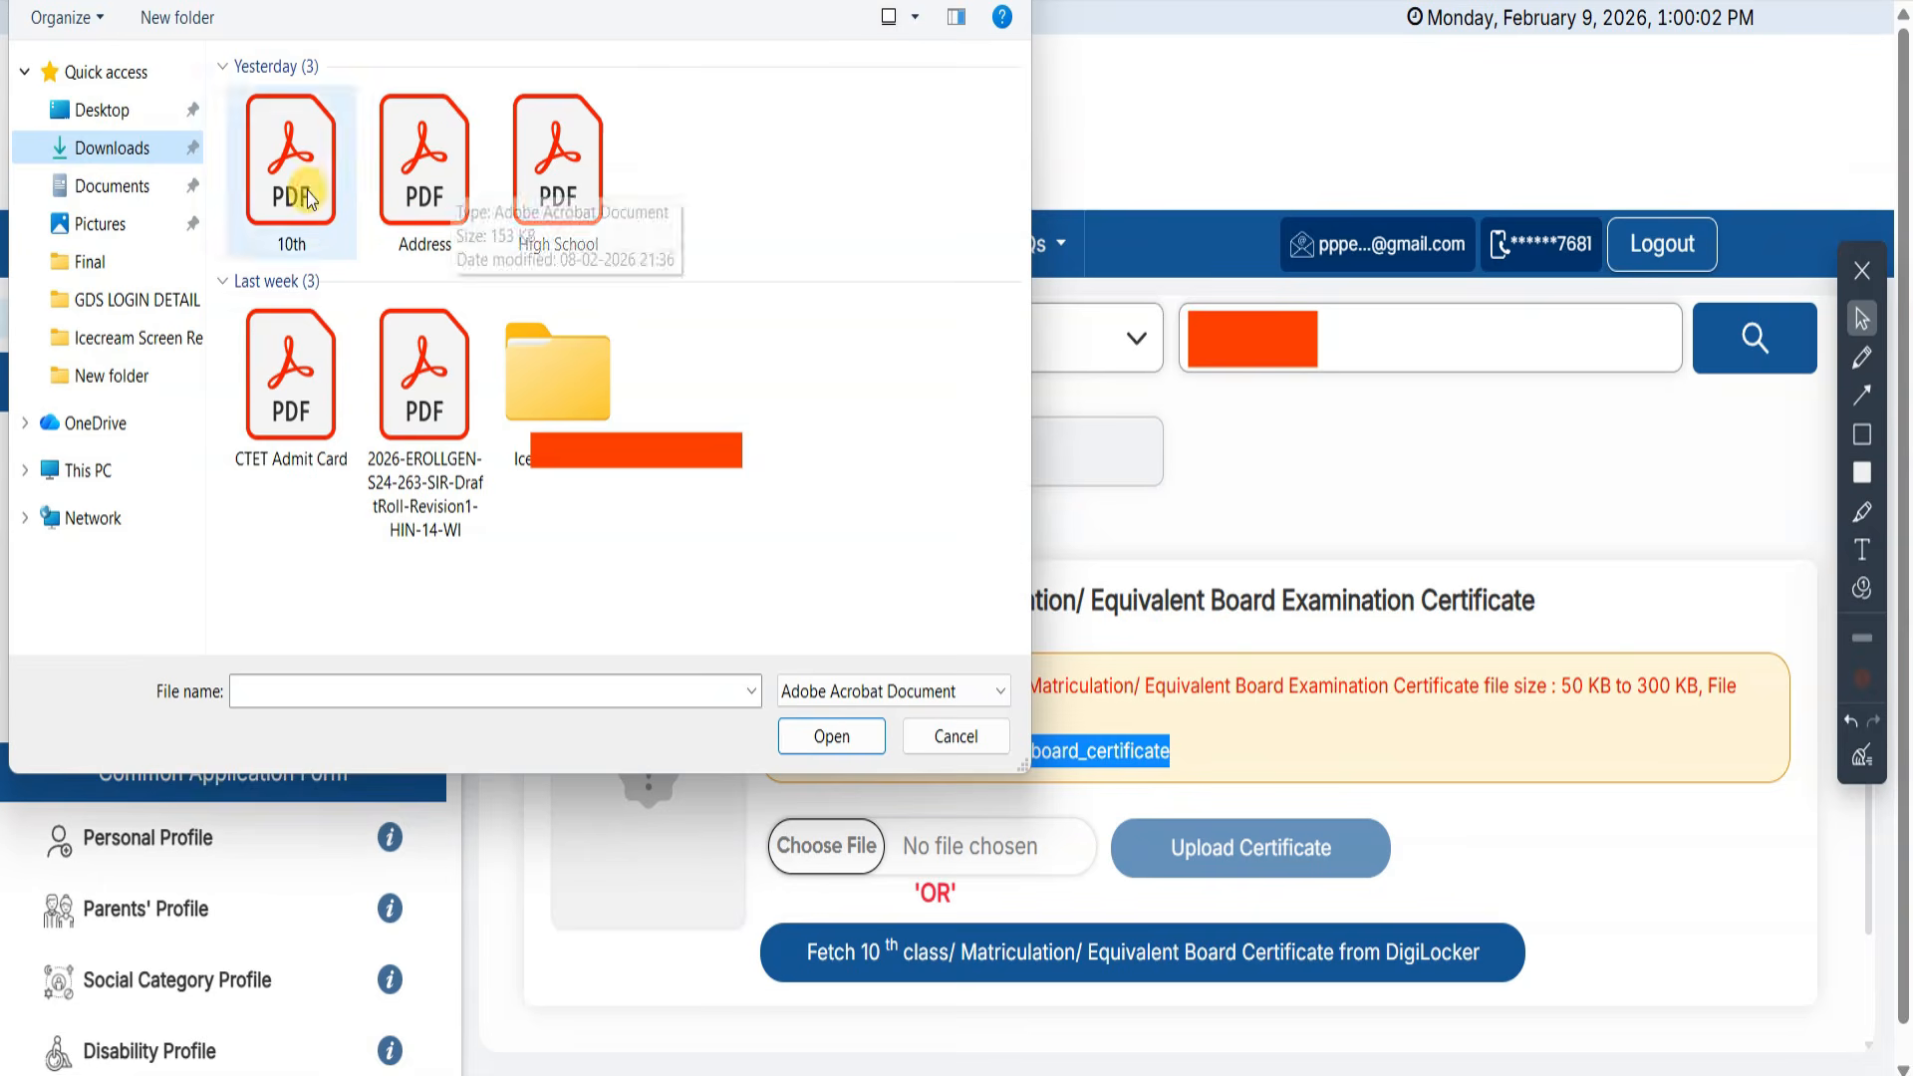
click(129, 187)
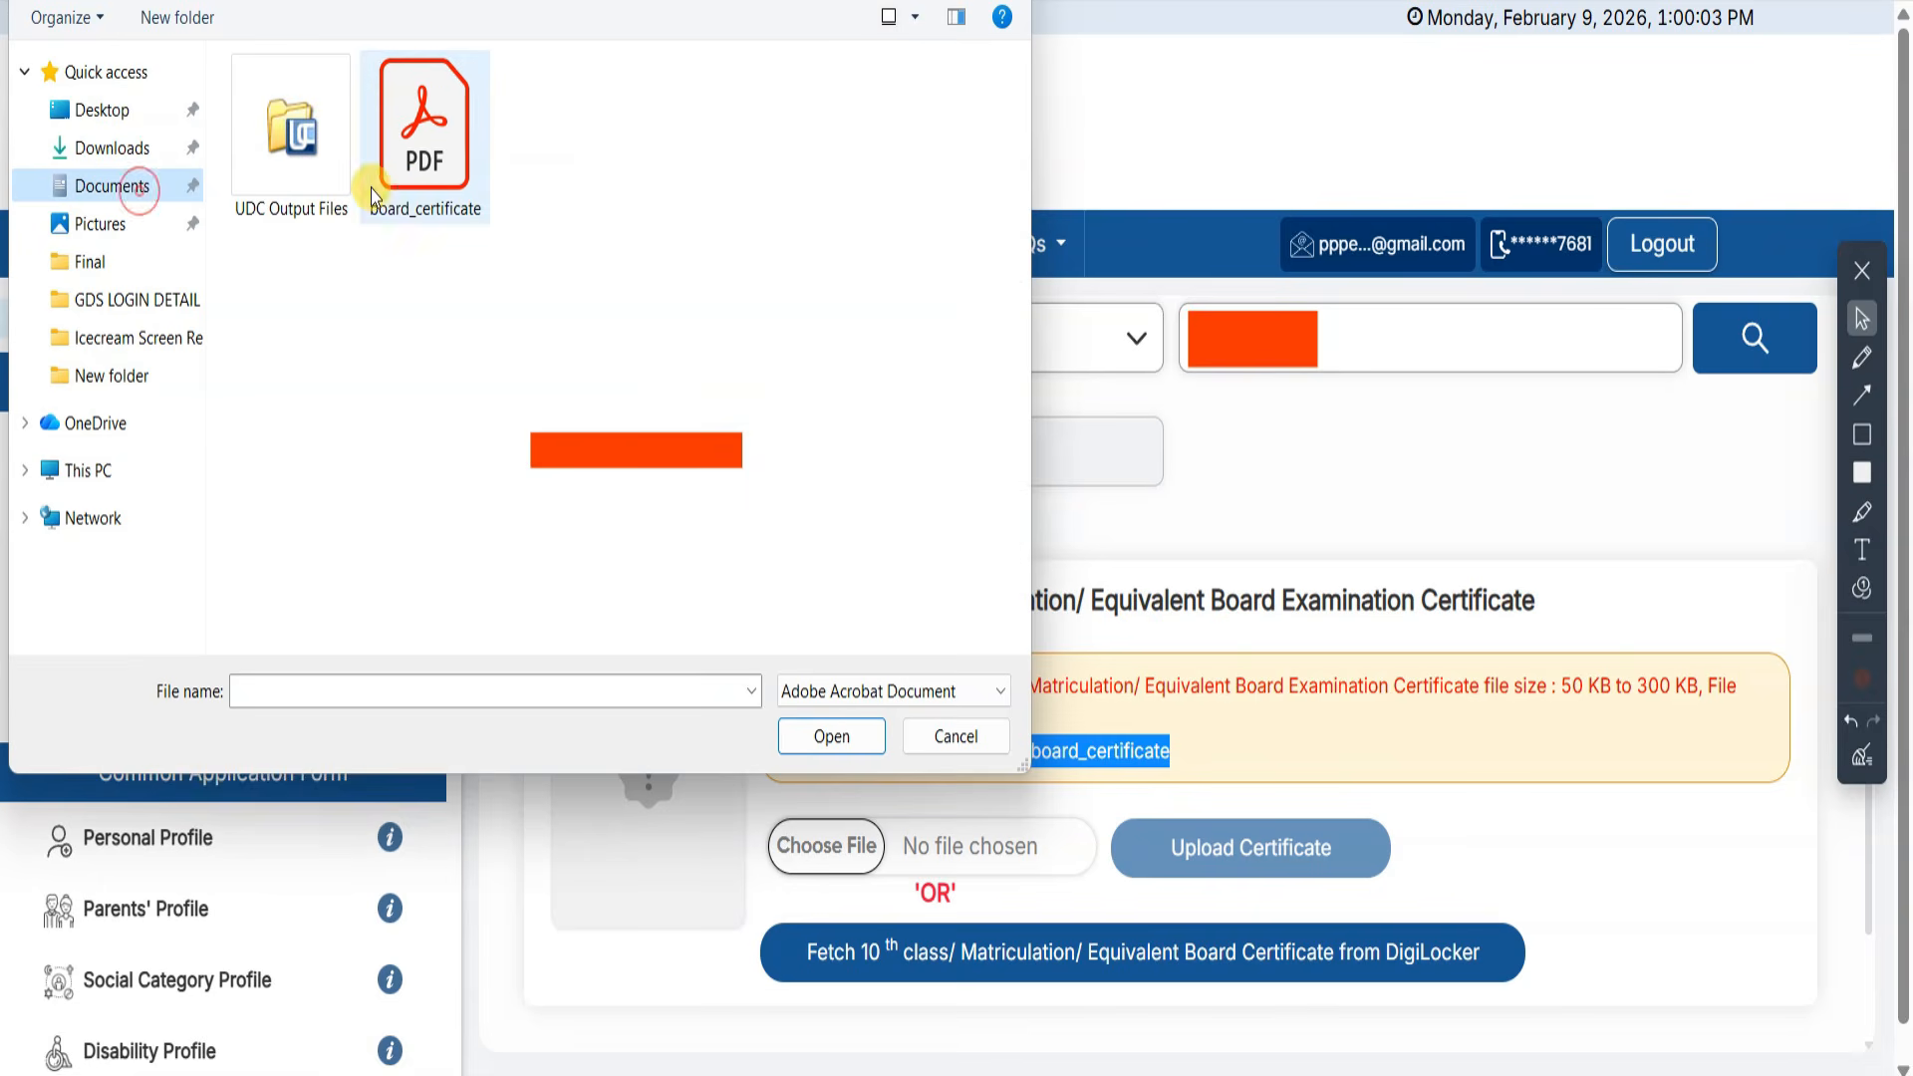
double_click(420, 158)
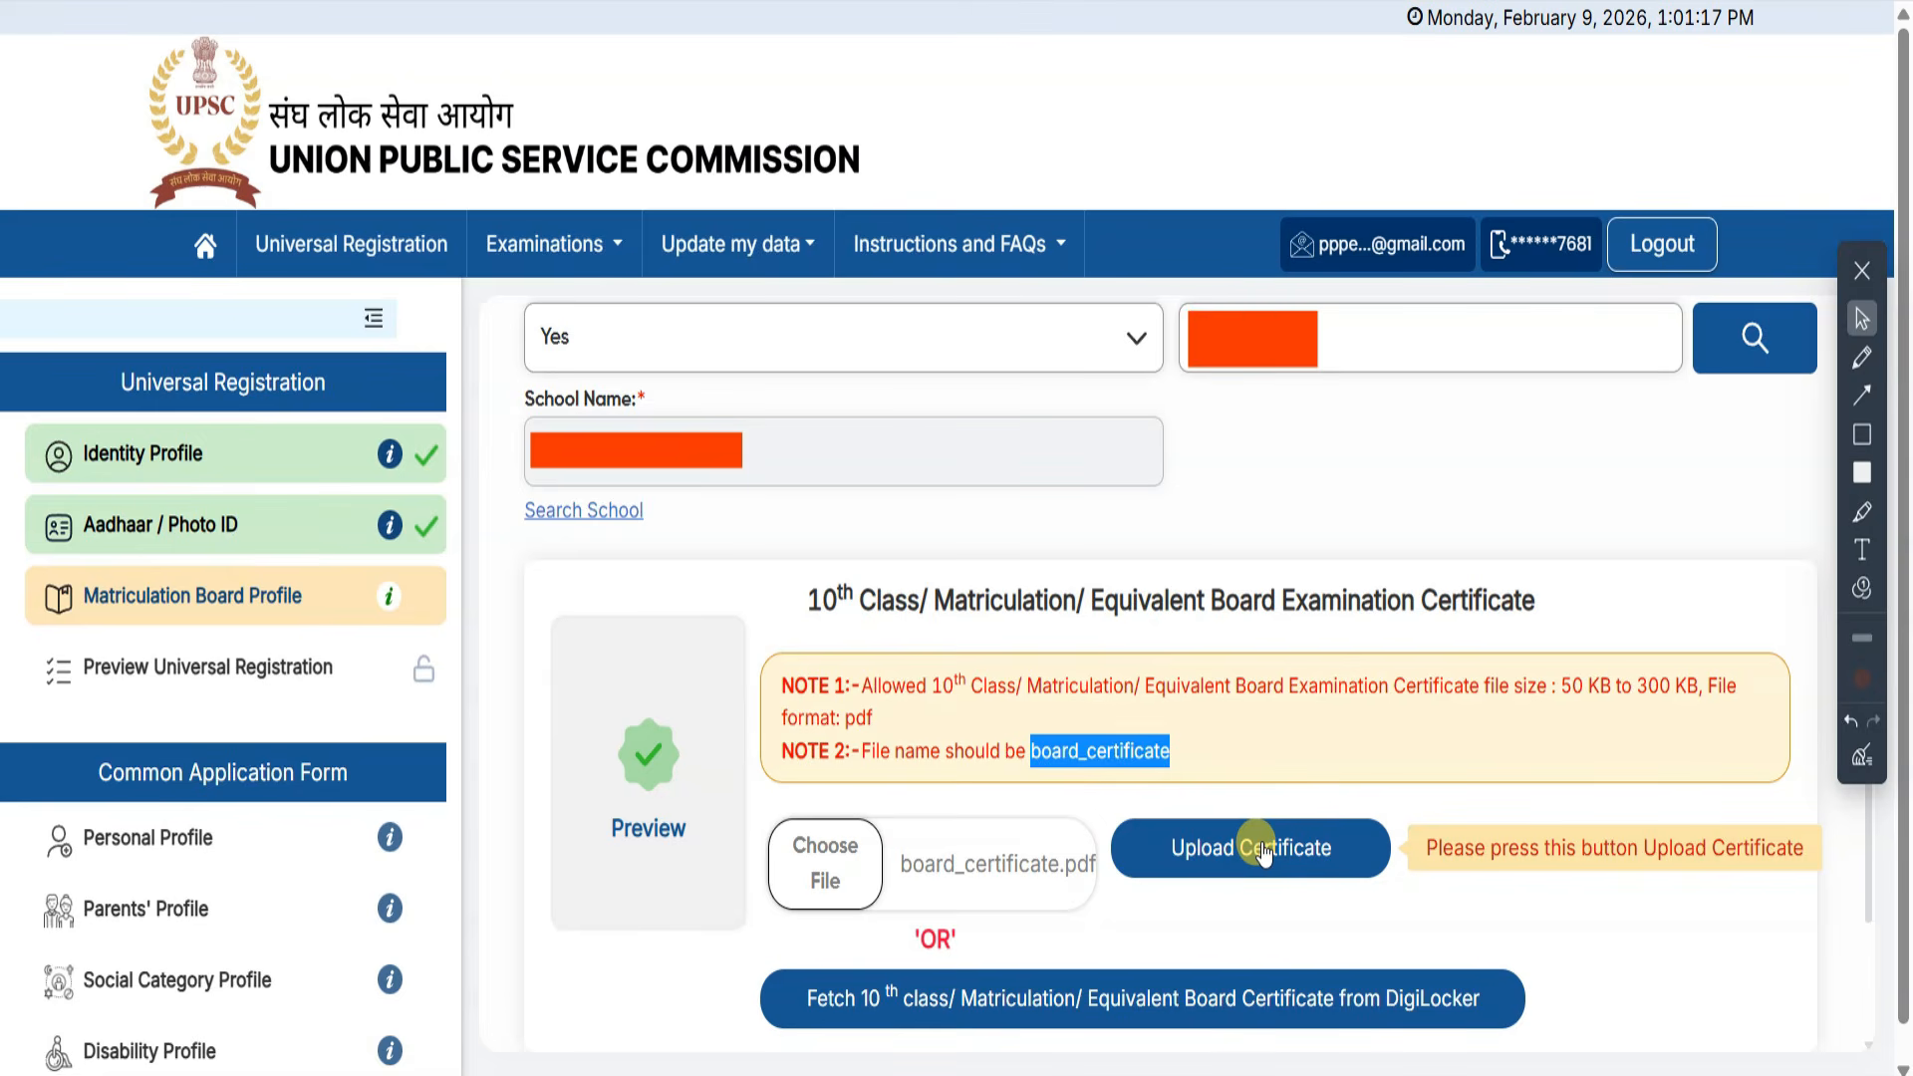
click(1258, 849)
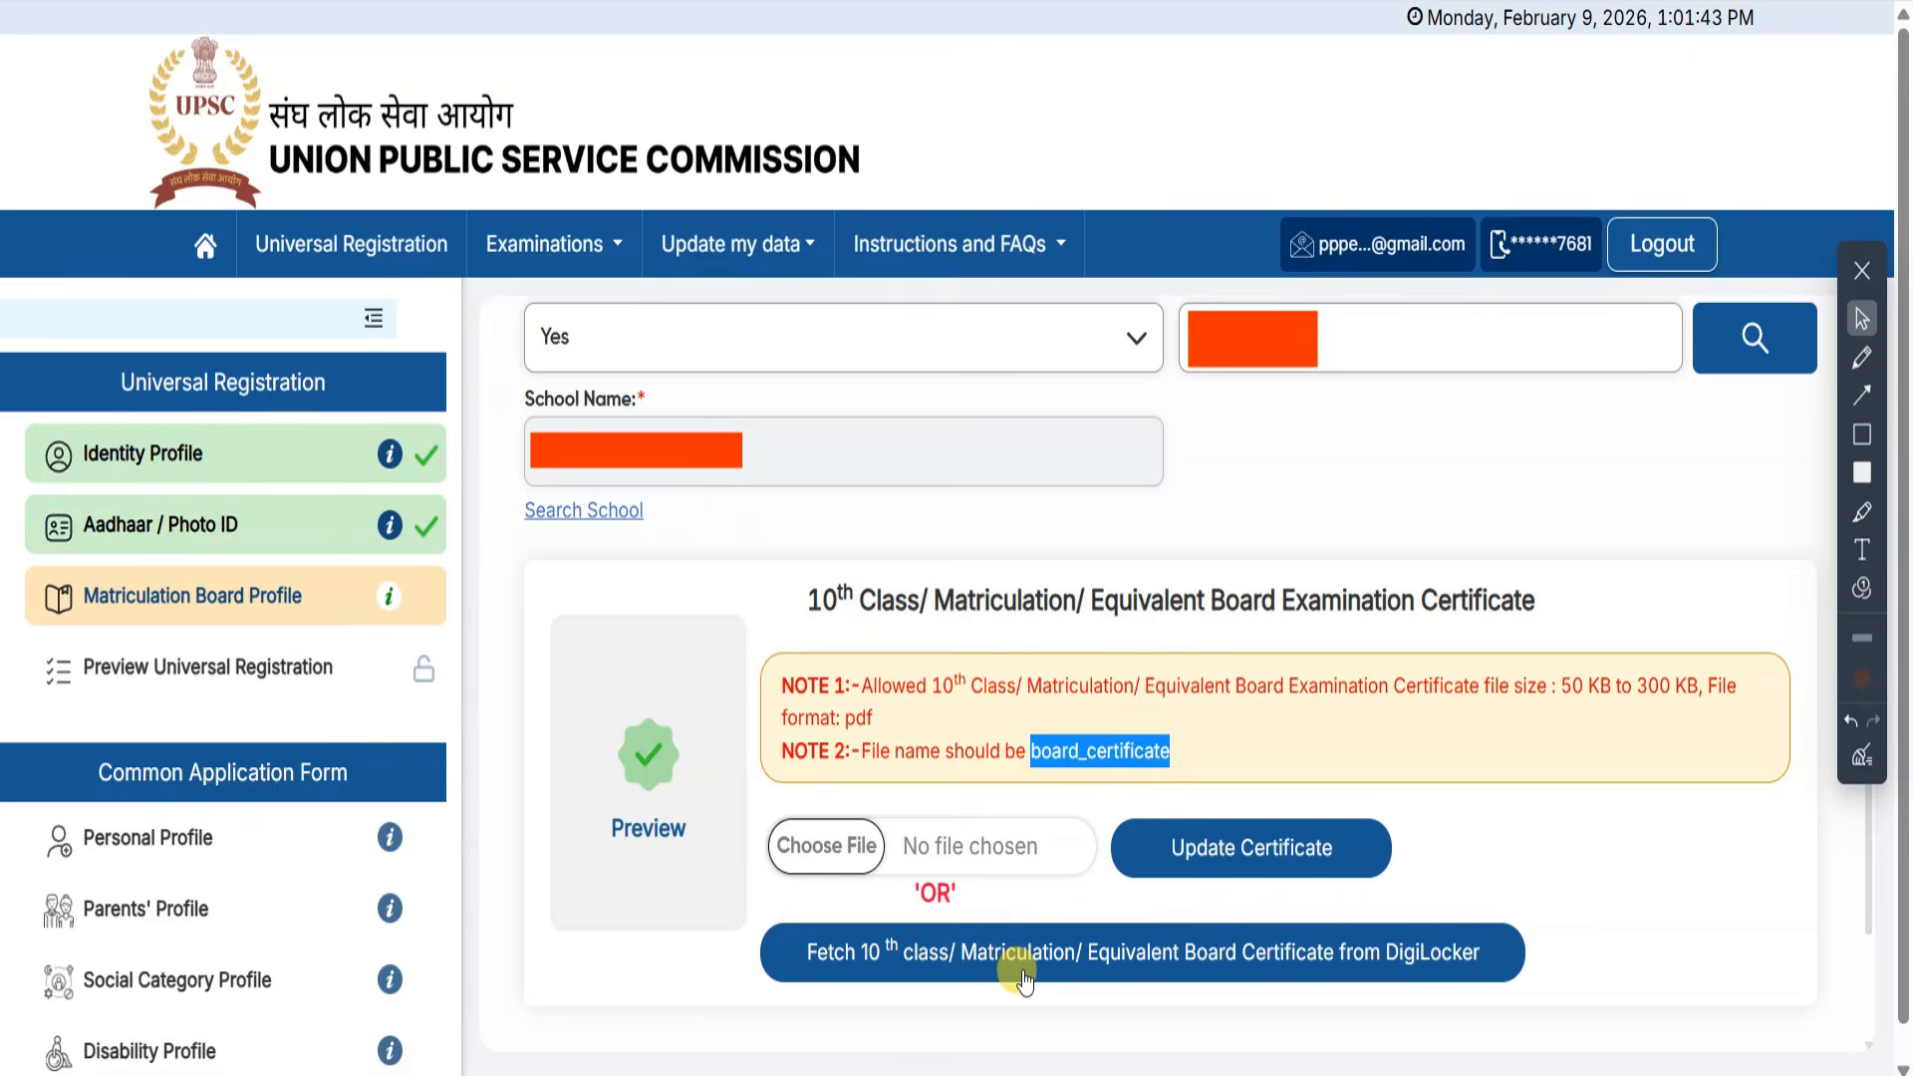
- Accept the truthfulness declaration and proceed to the review page
scroll(1021, 967, down, 3)
click(1878, 763)
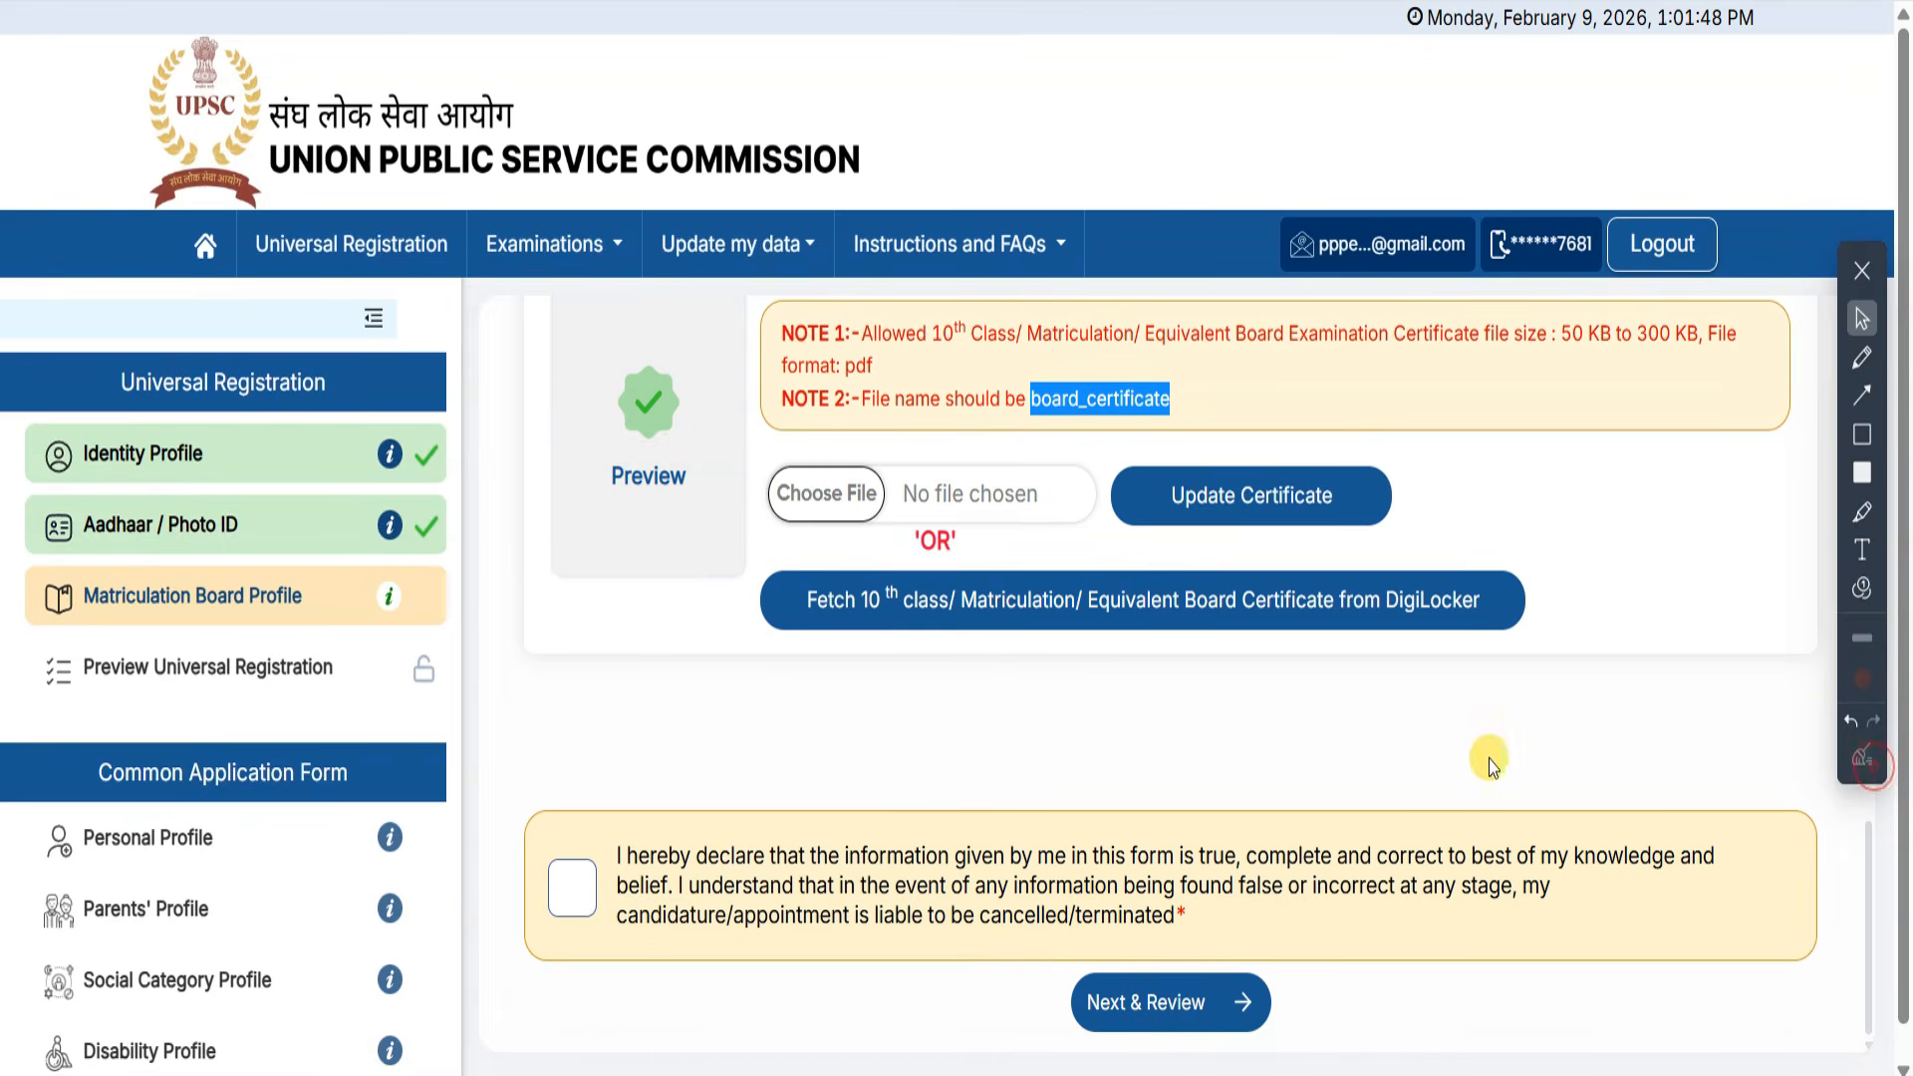
click(563, 887)
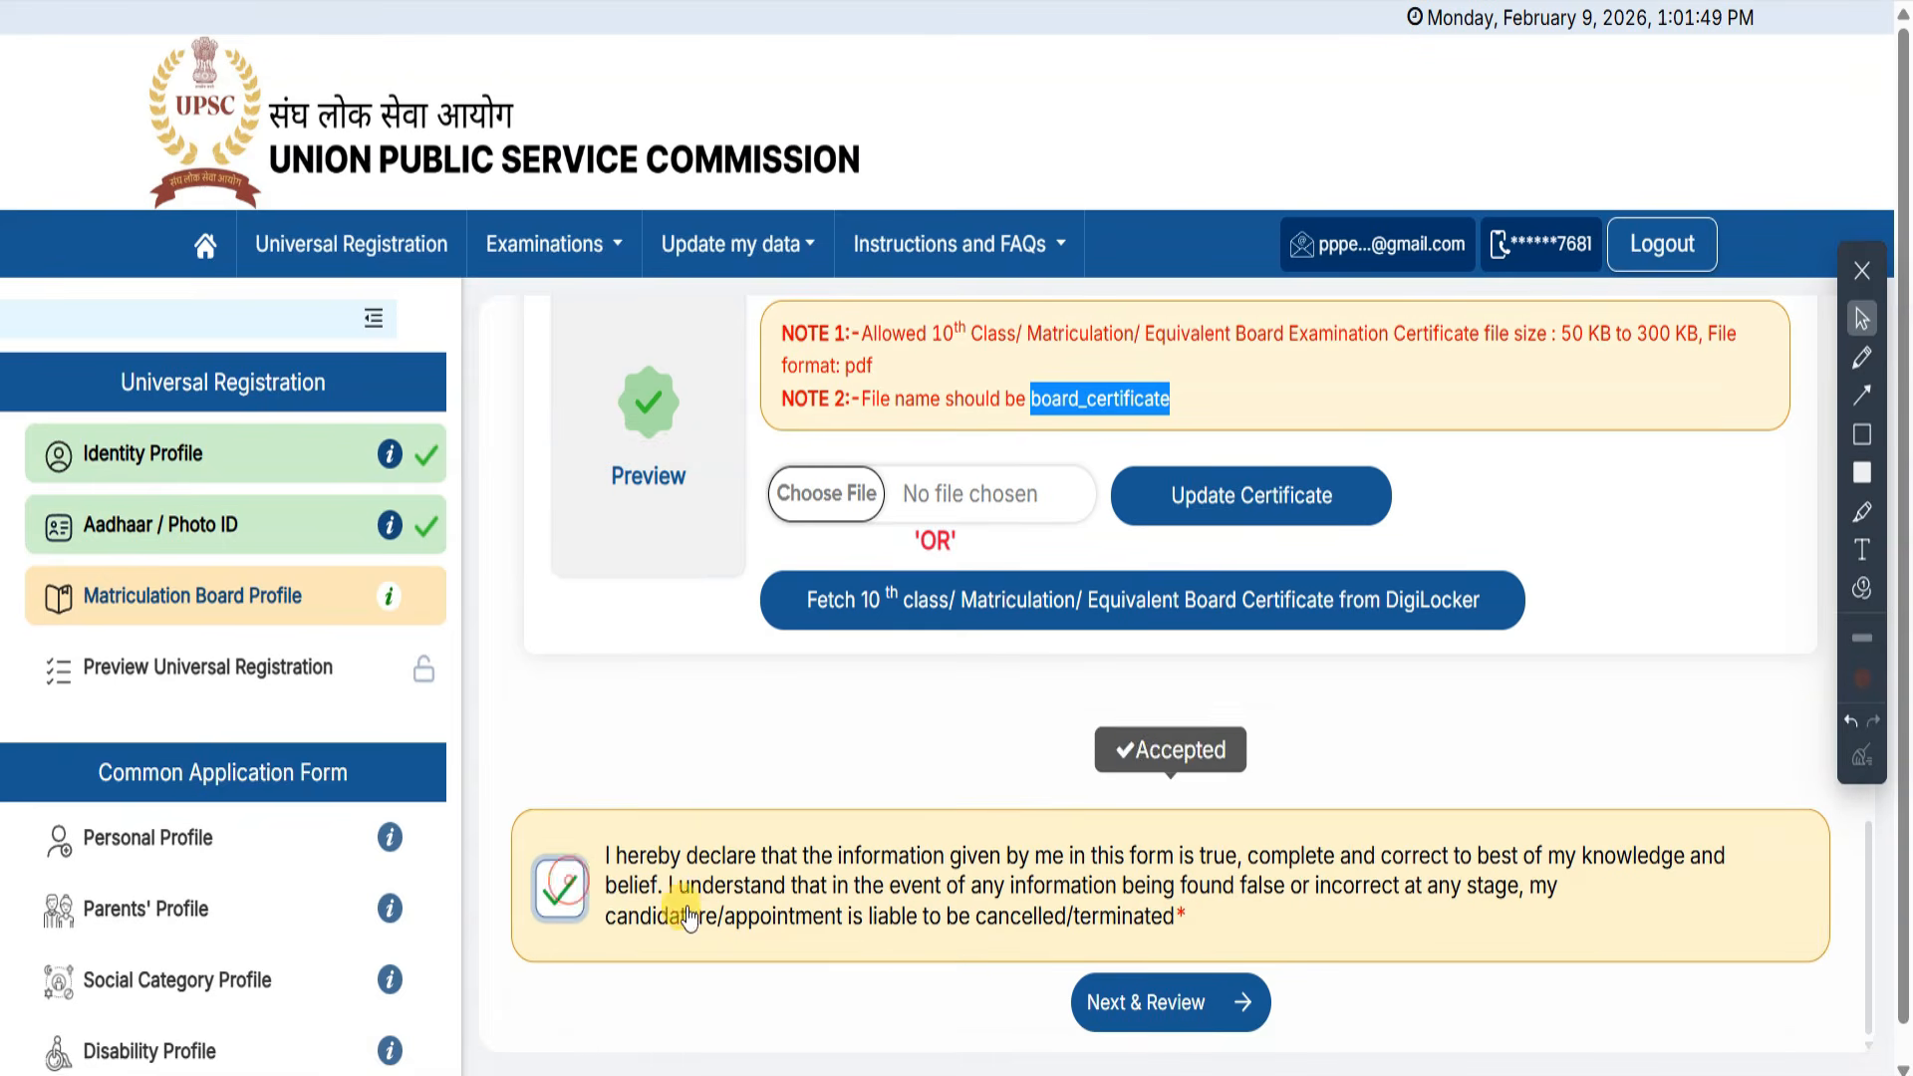
click(1222, 1015)
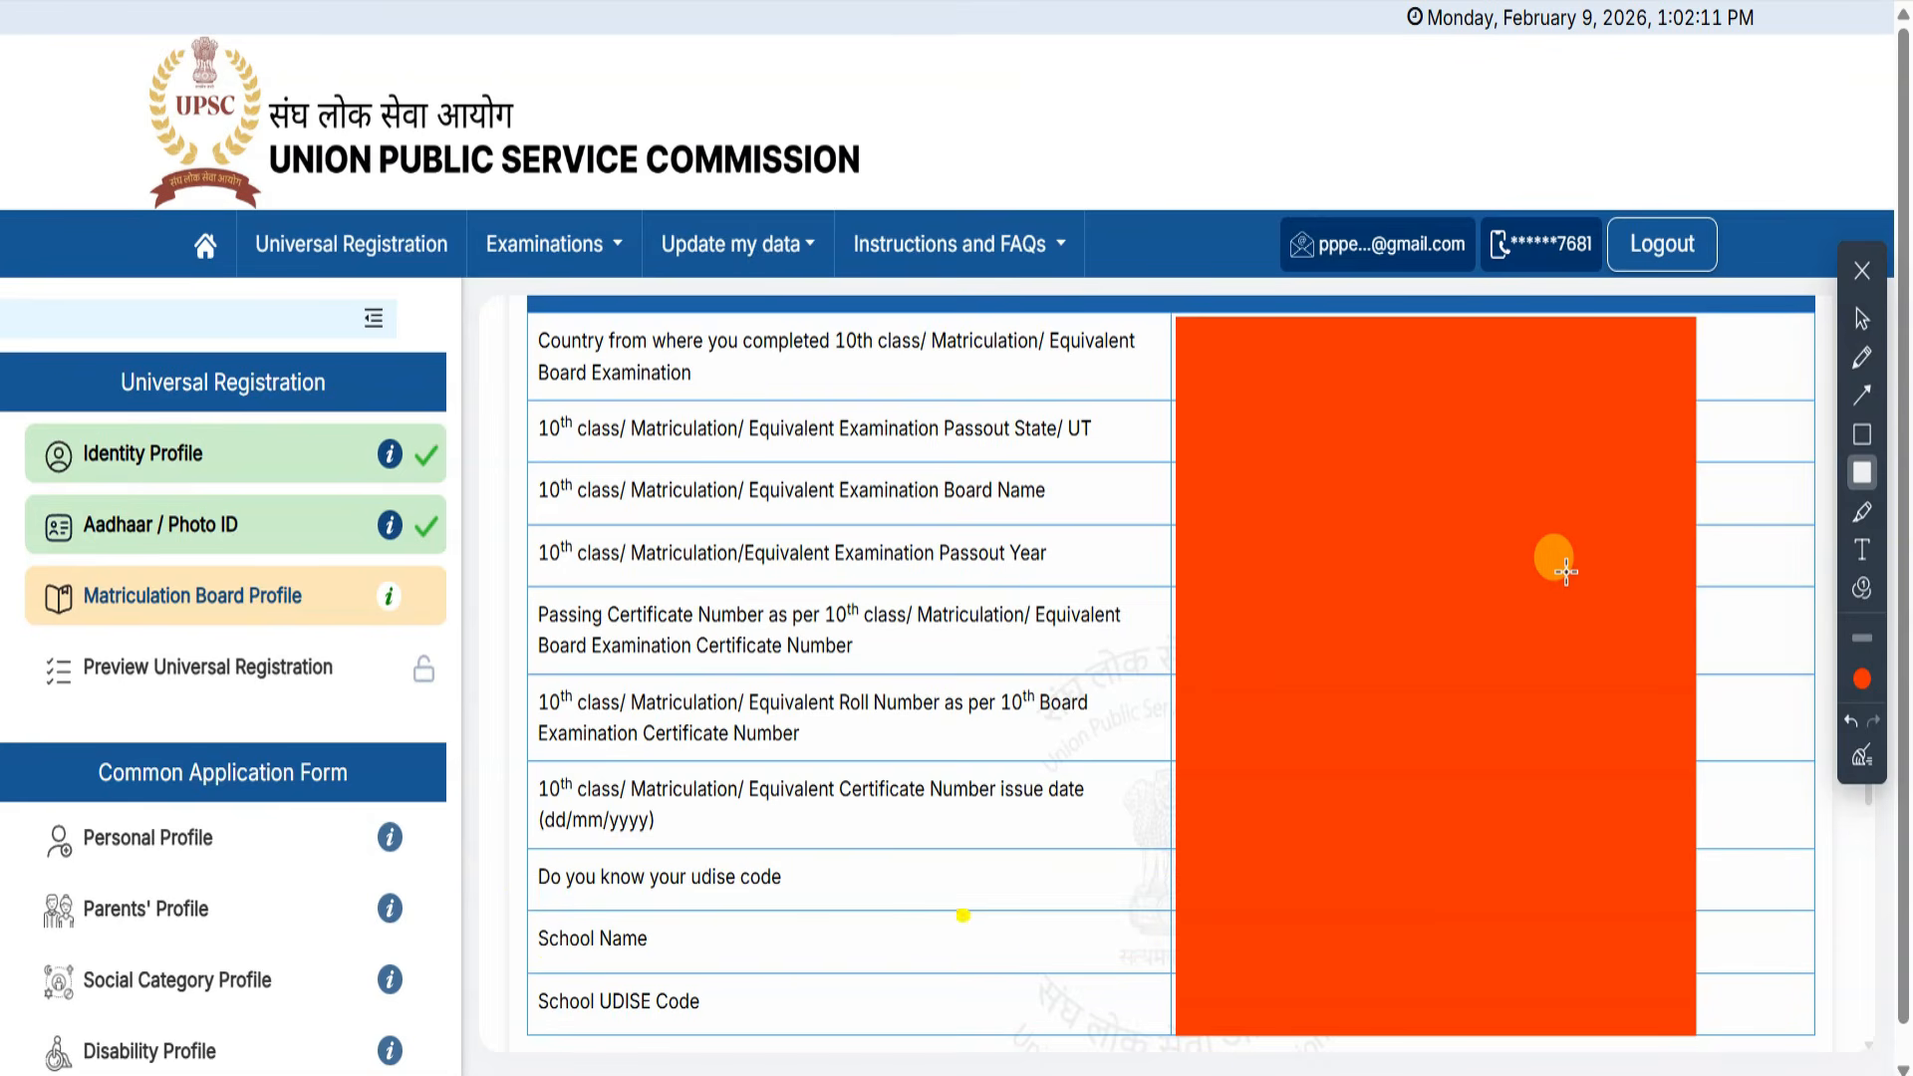
- Look over the matriculation review table, then submit and confirm the board profile
click(1862, 319)
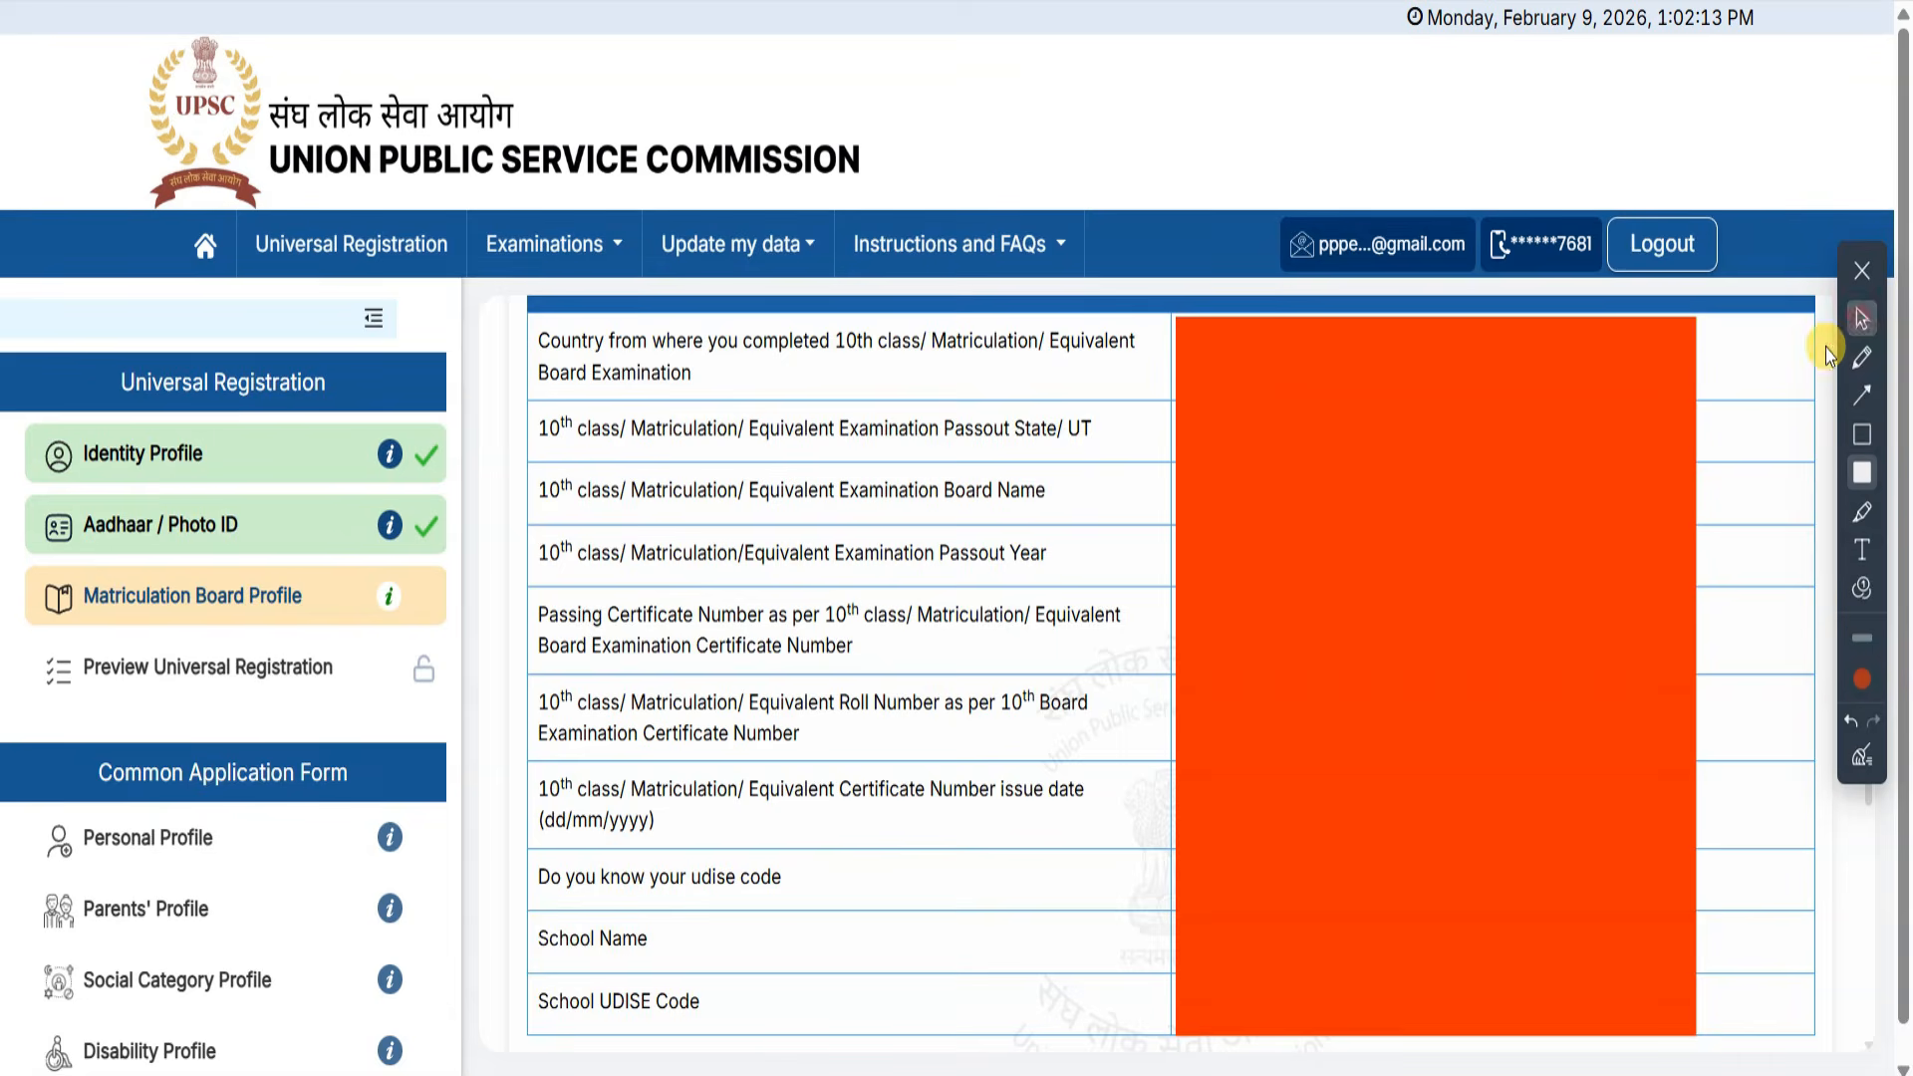
scroll(1734, 499, down, 2)
scroll(1734, 498, down, 3)
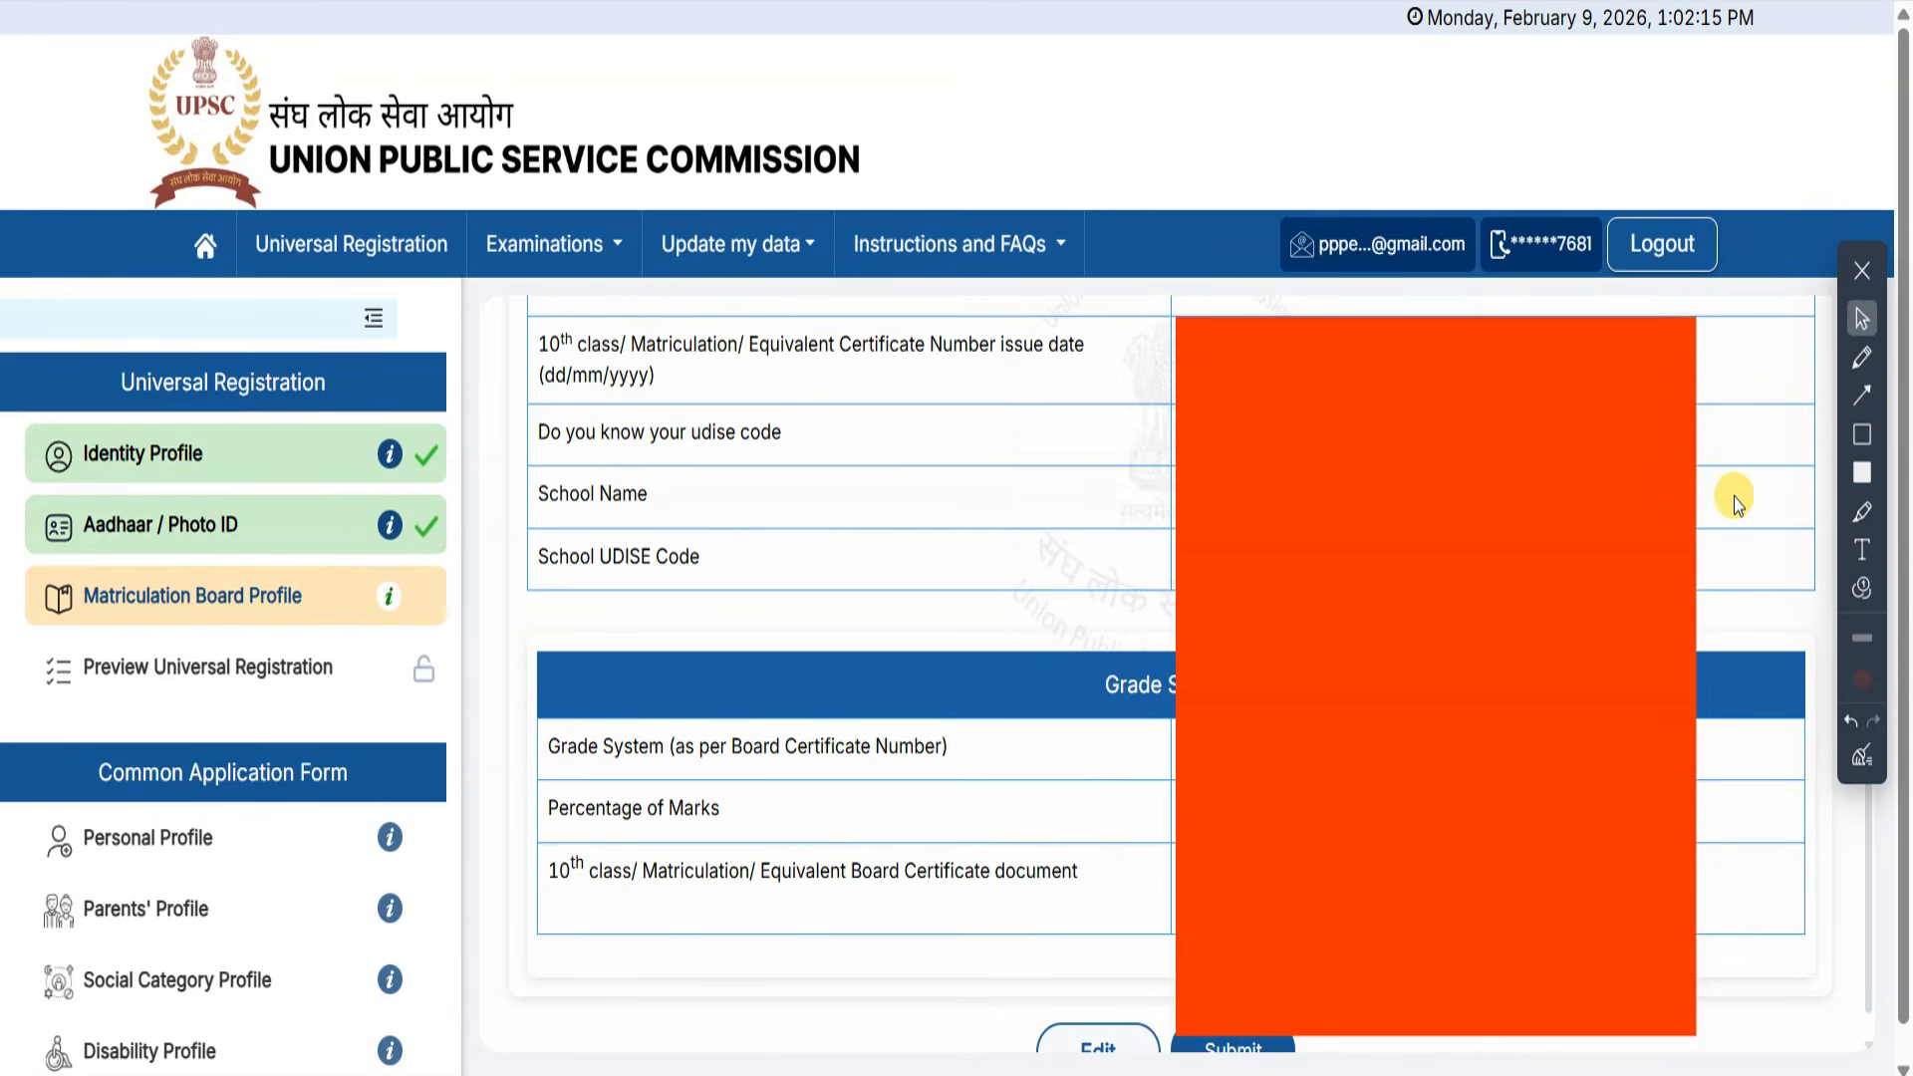
scroll(1735, 498, down, 1)
scroll(1734, 499, up, 2)
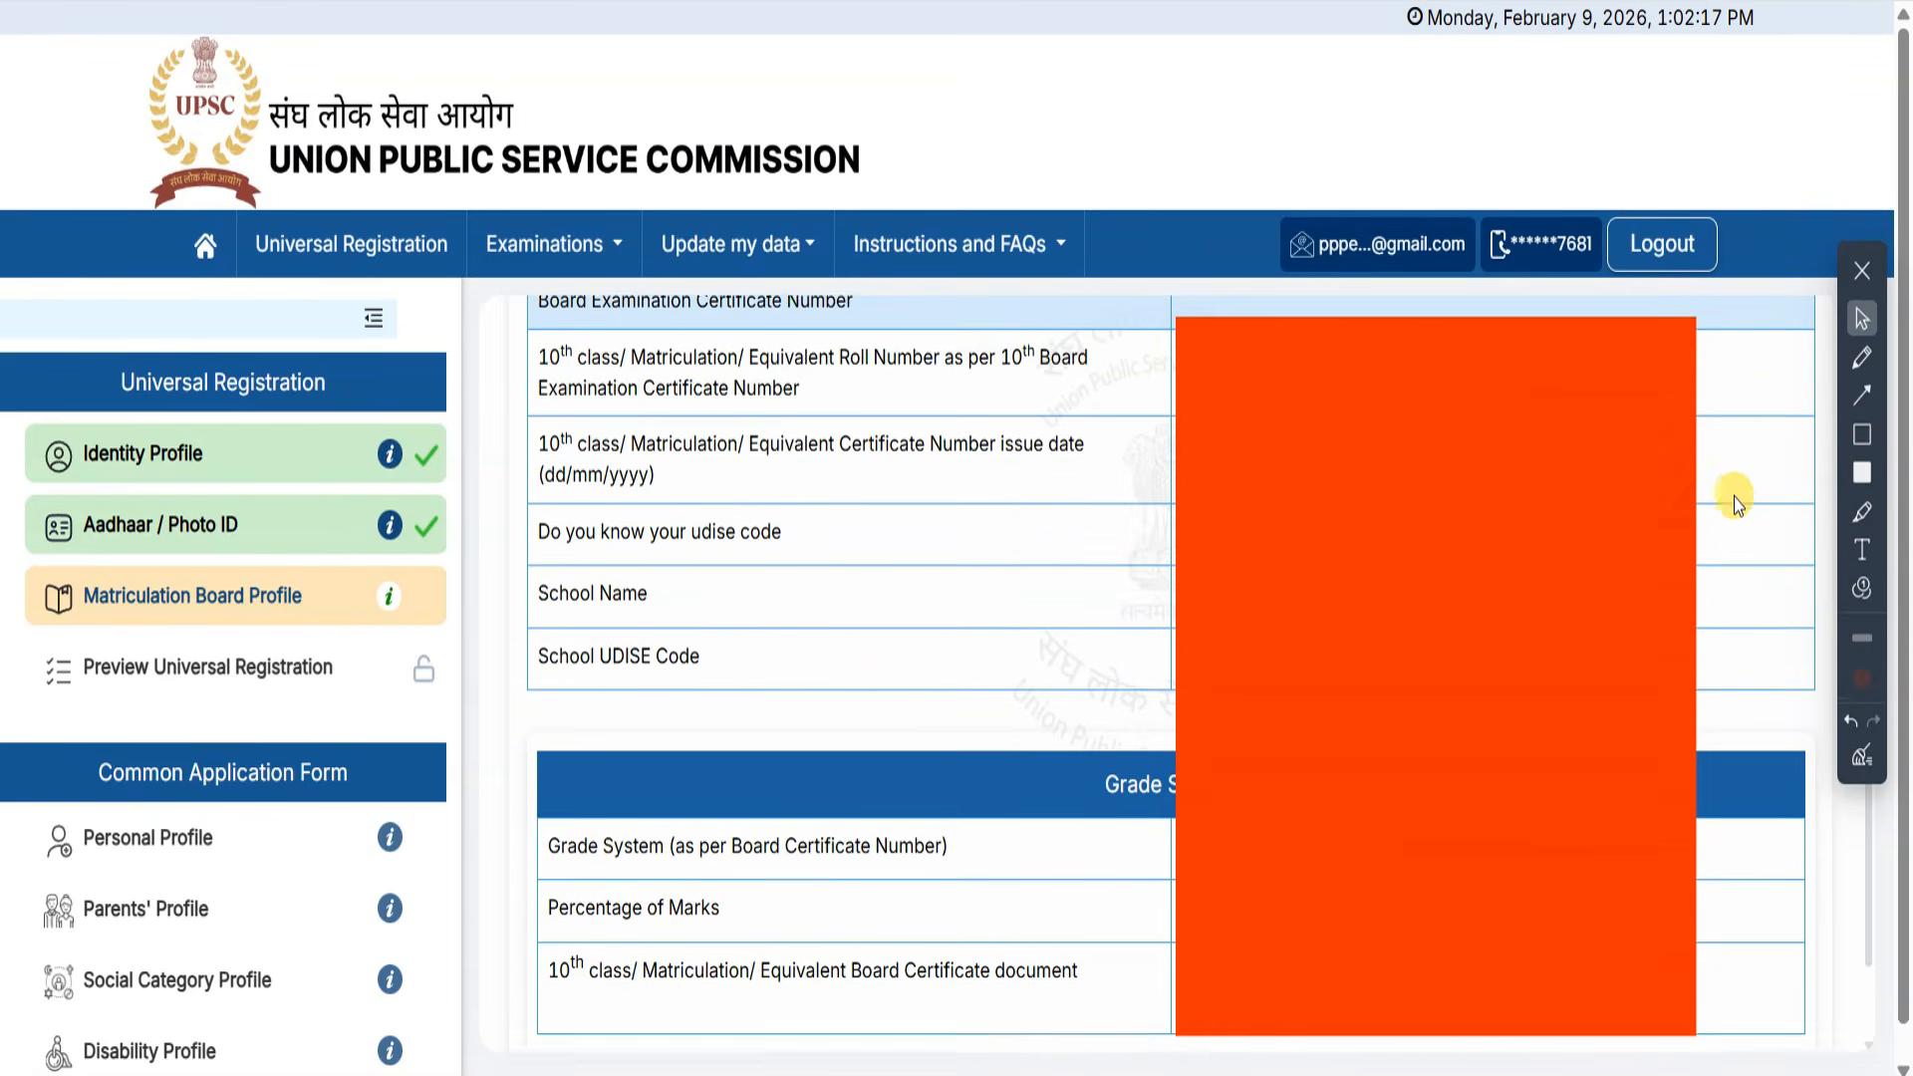
scroll(1734, 498, down, 2)
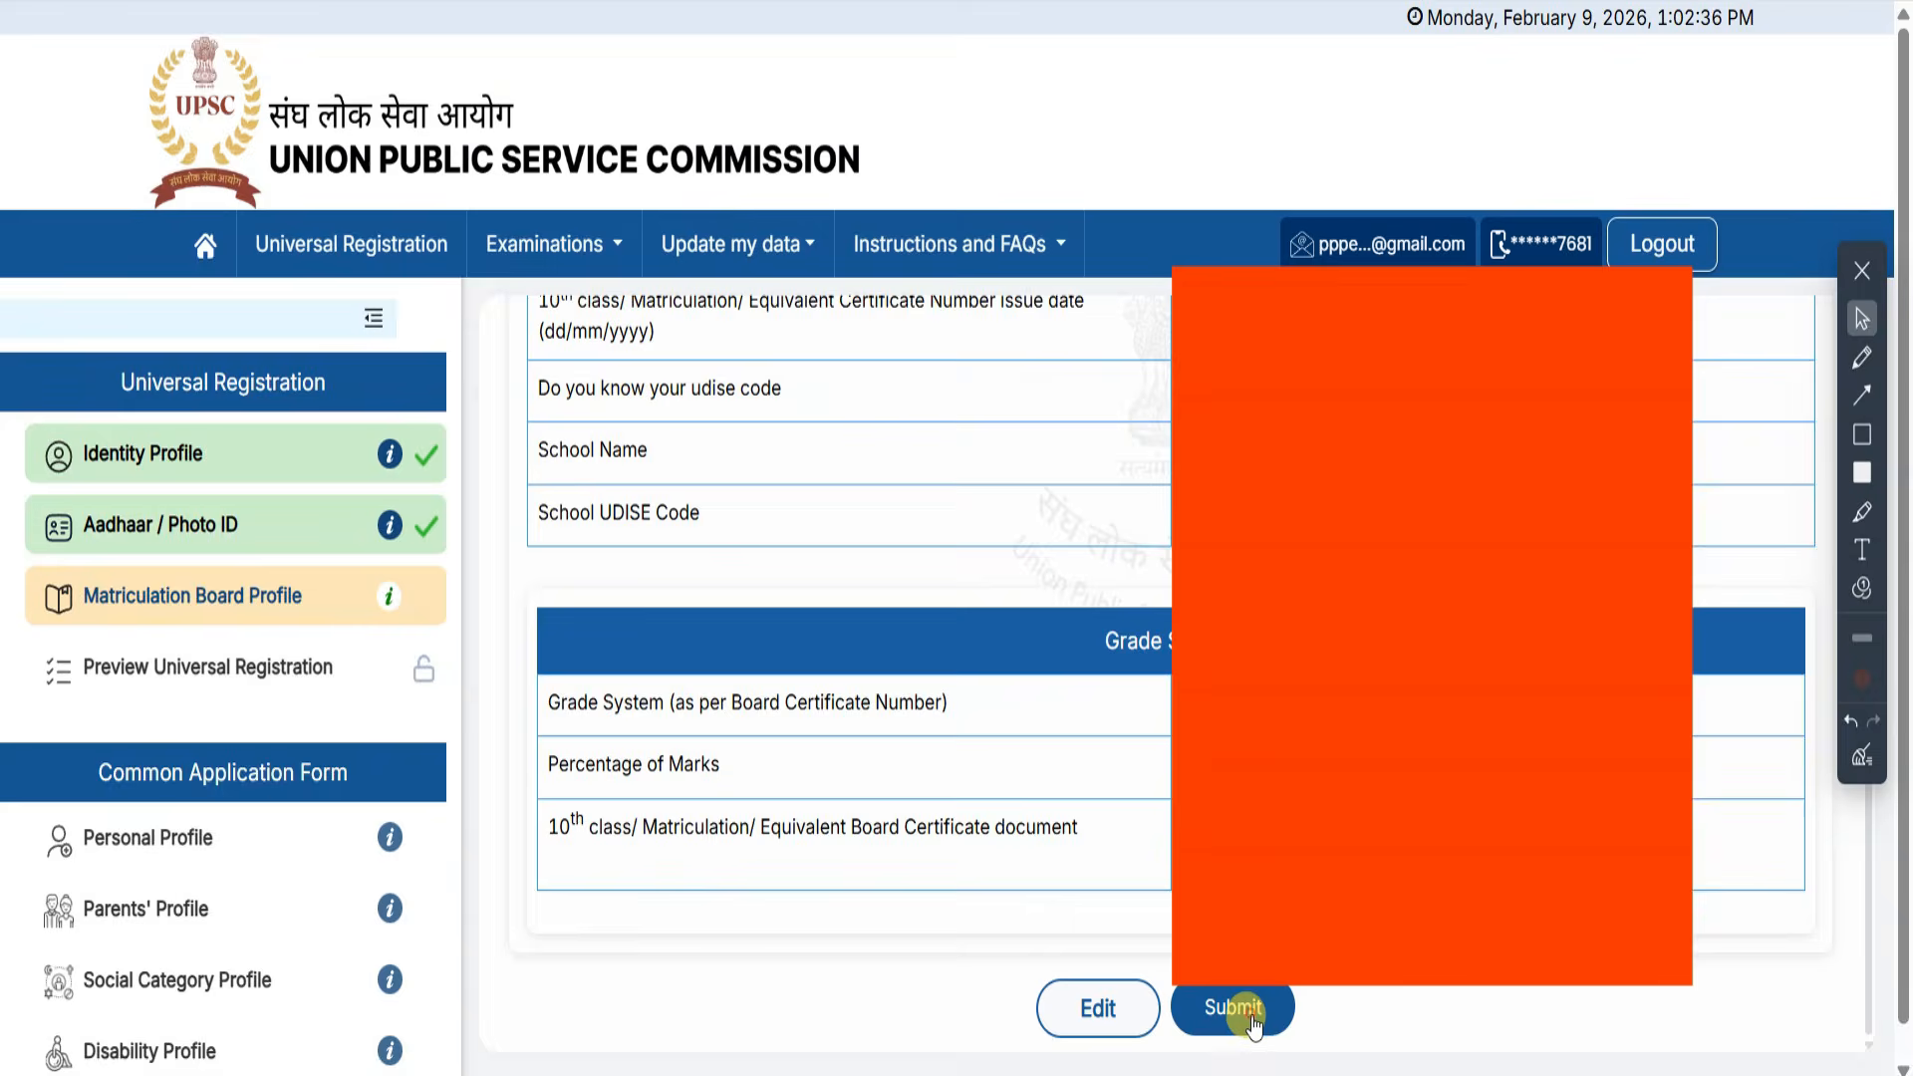
click(1246, 1012)
click(913, 703)
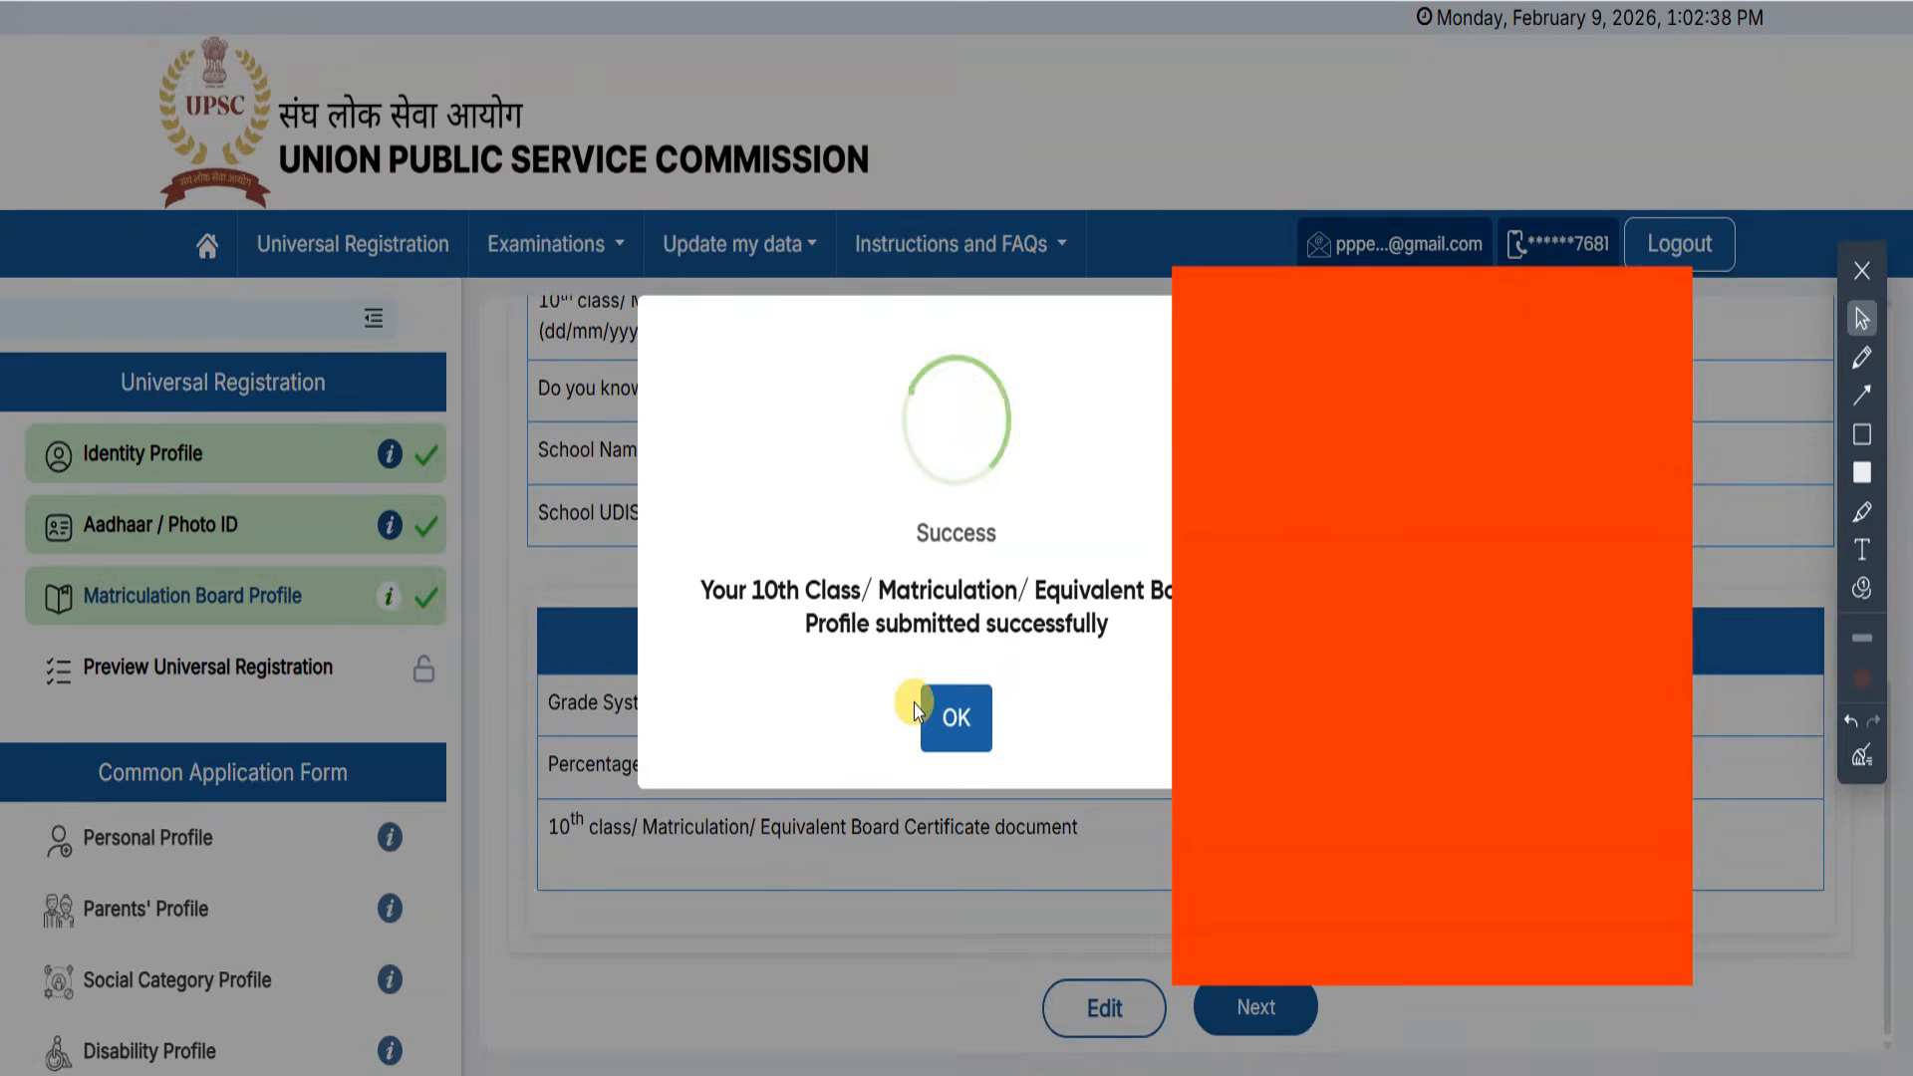
- Dismiss the success message, then Lock & Submit the Universal Registration, confirming the no-changes warning
click(957, 720)
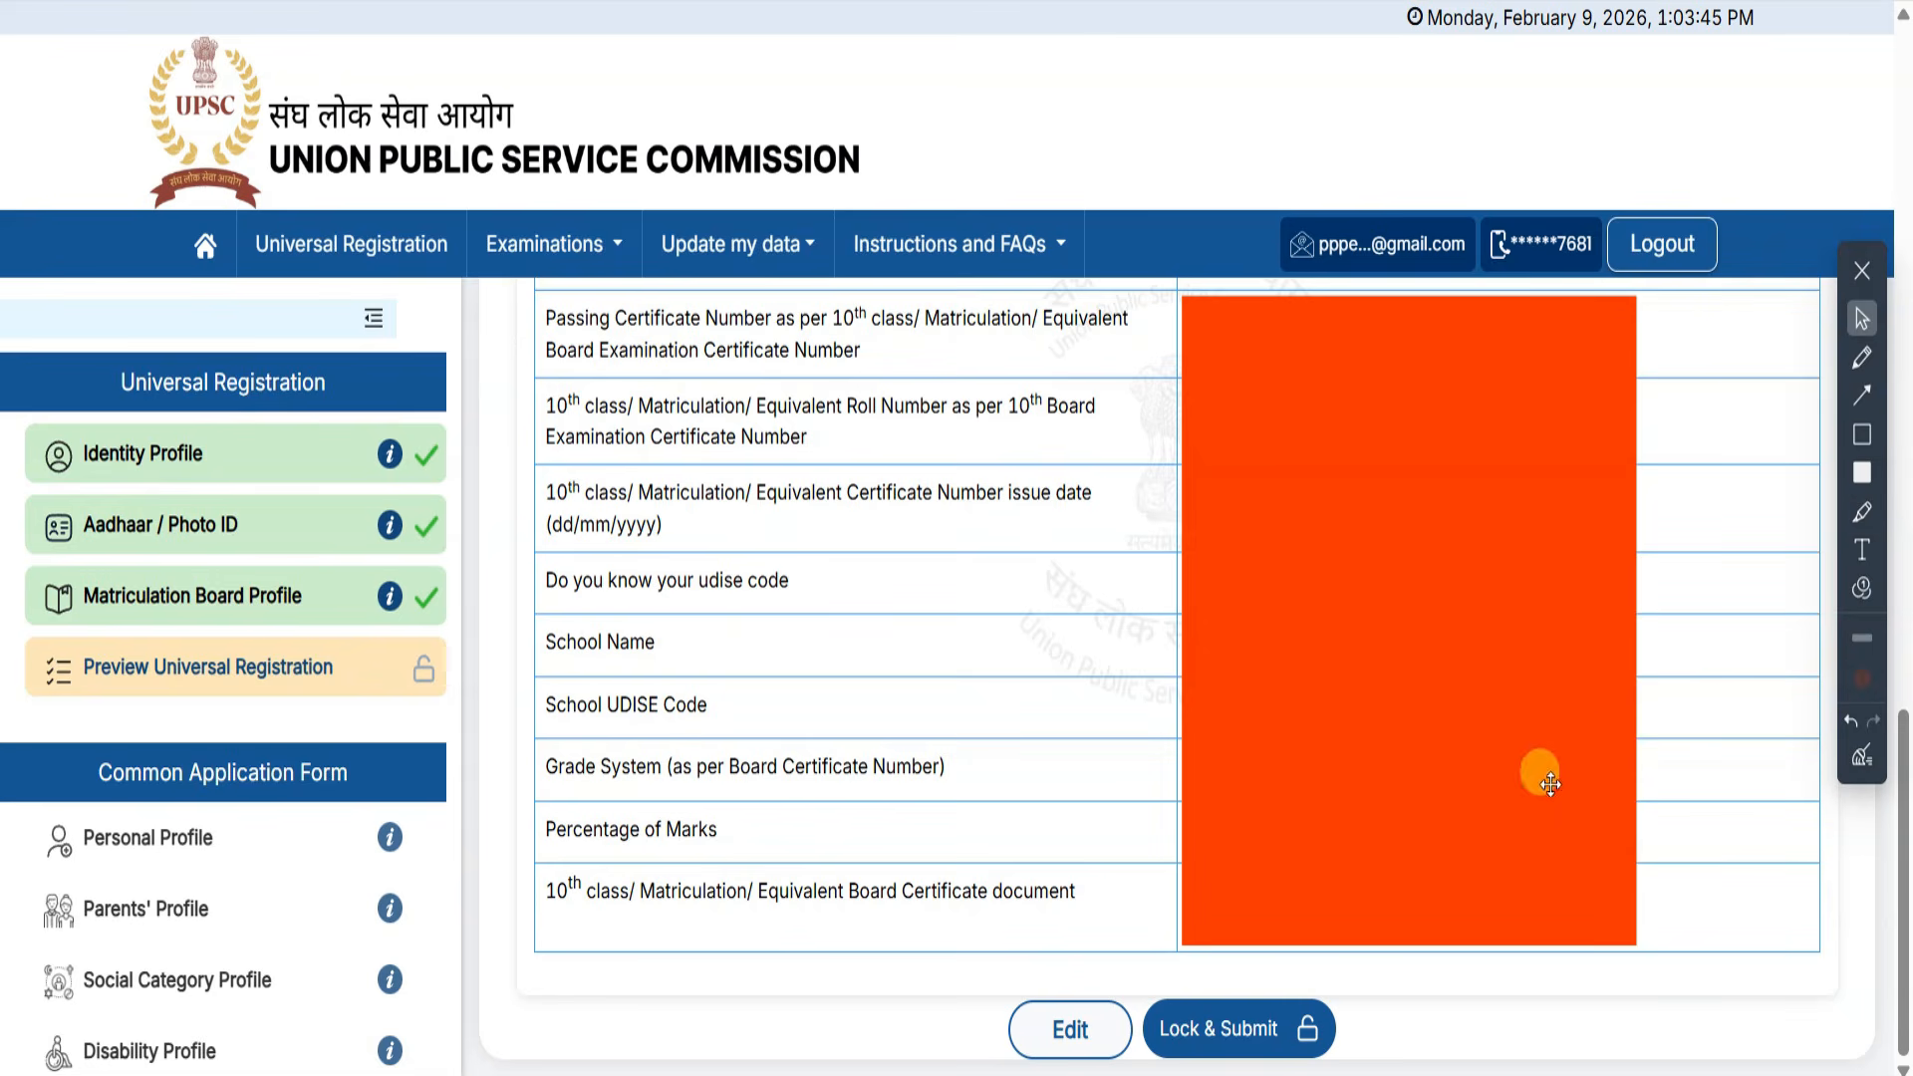
click(1240, 1031)
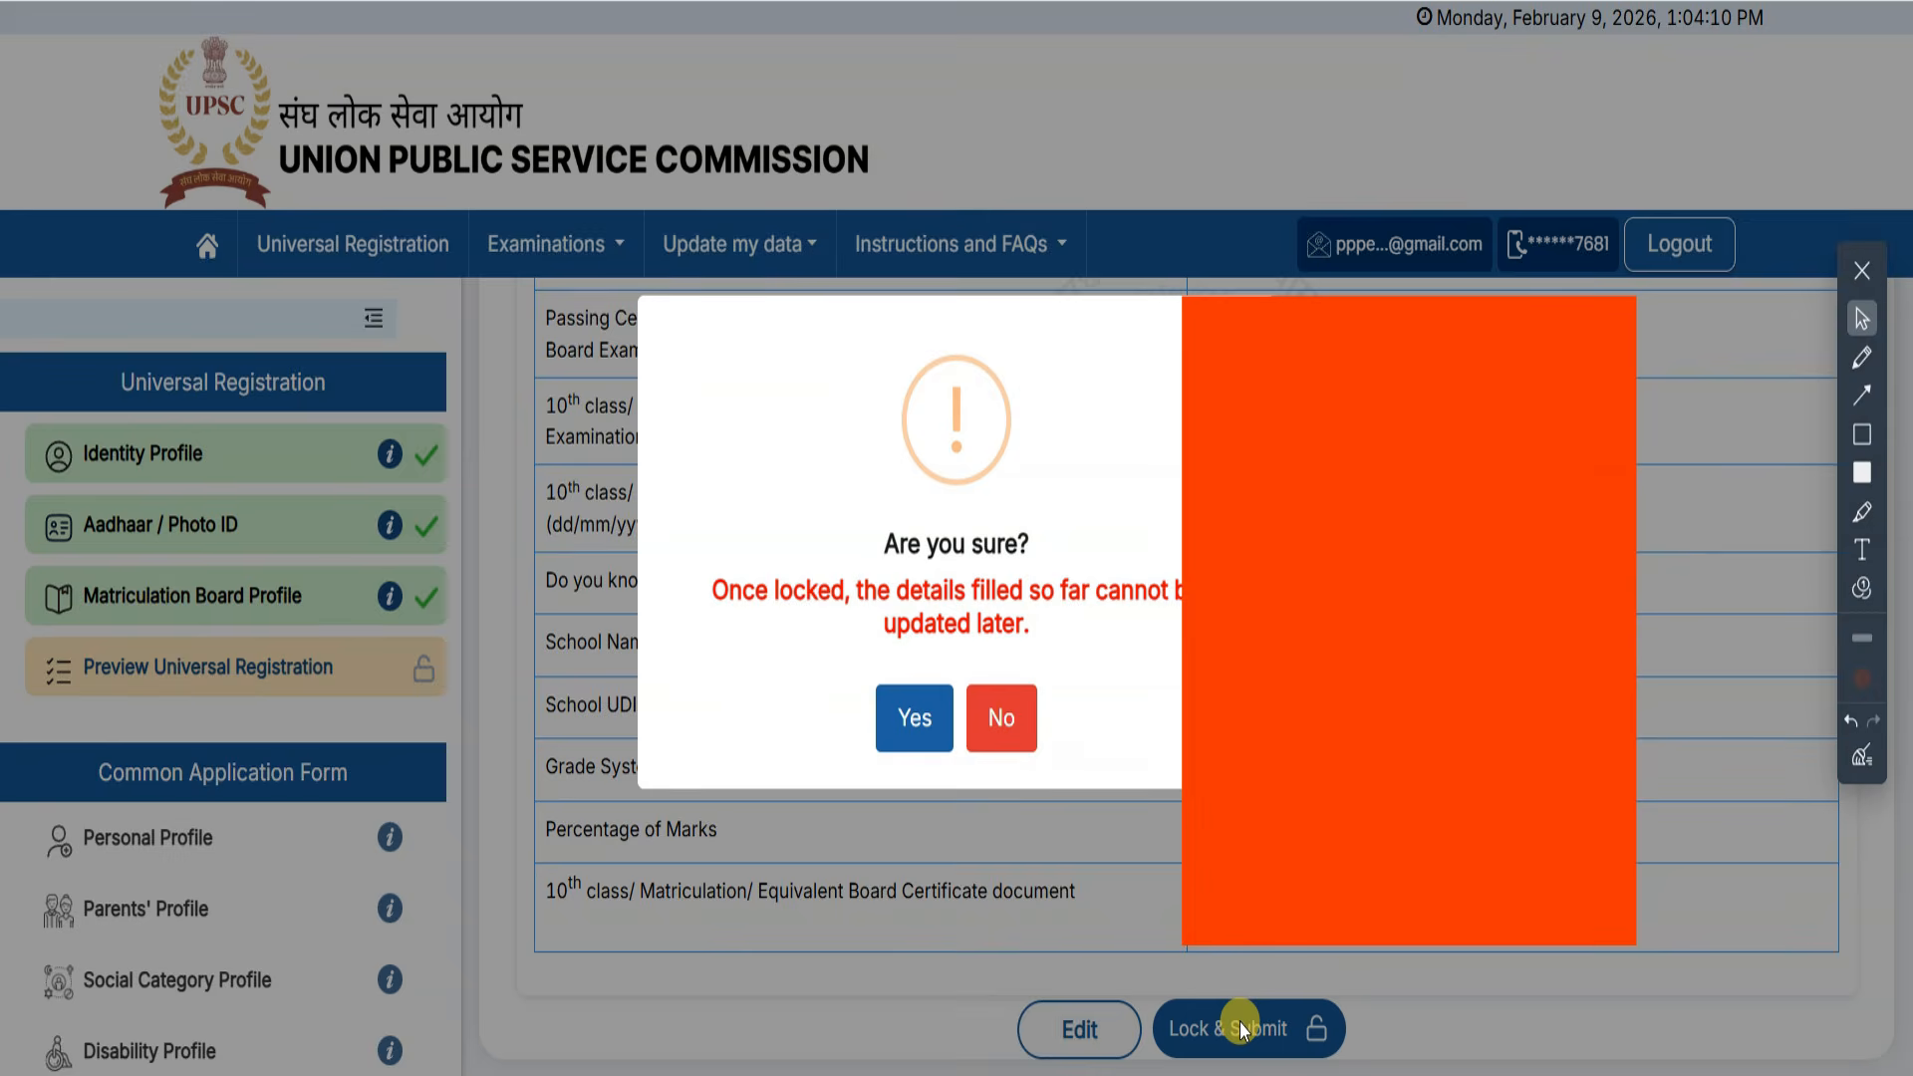
drag(1292, 662, 1370, 657)
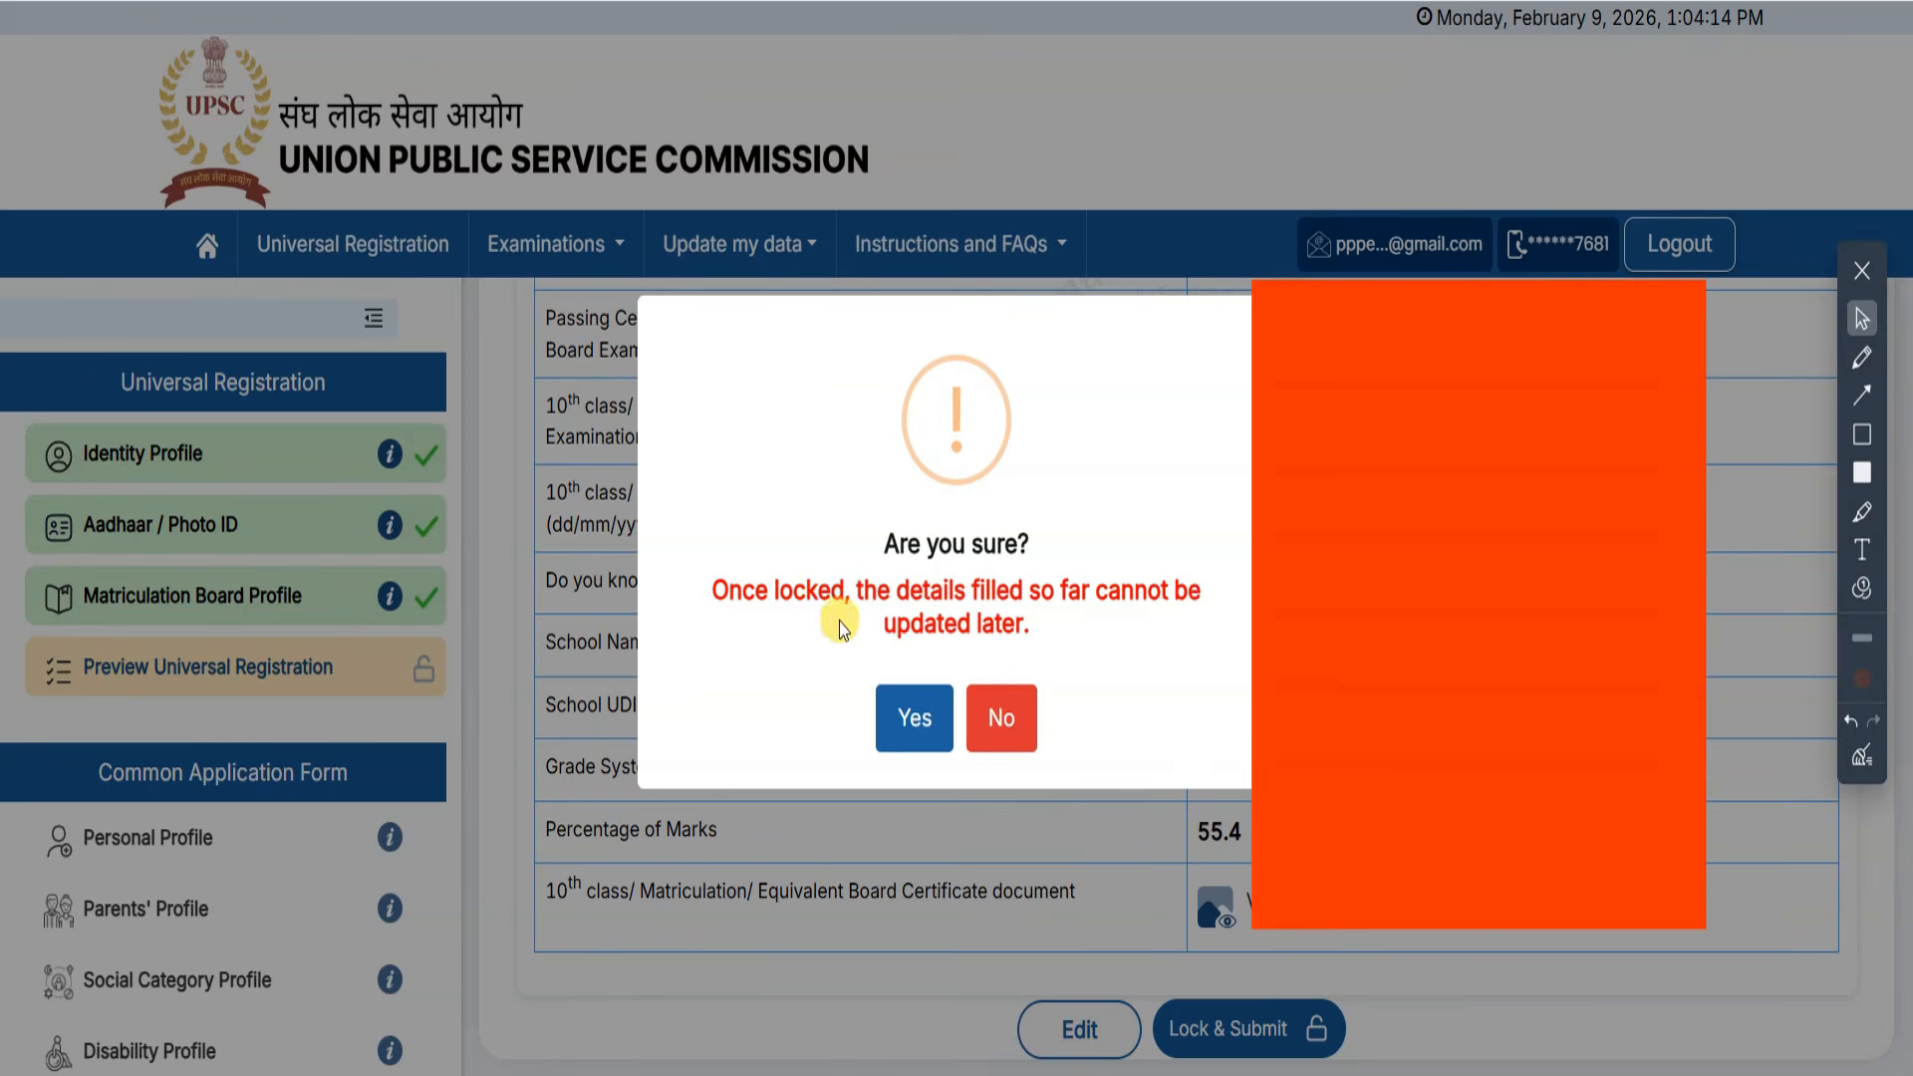
drag(703, 588, 1202, 626)
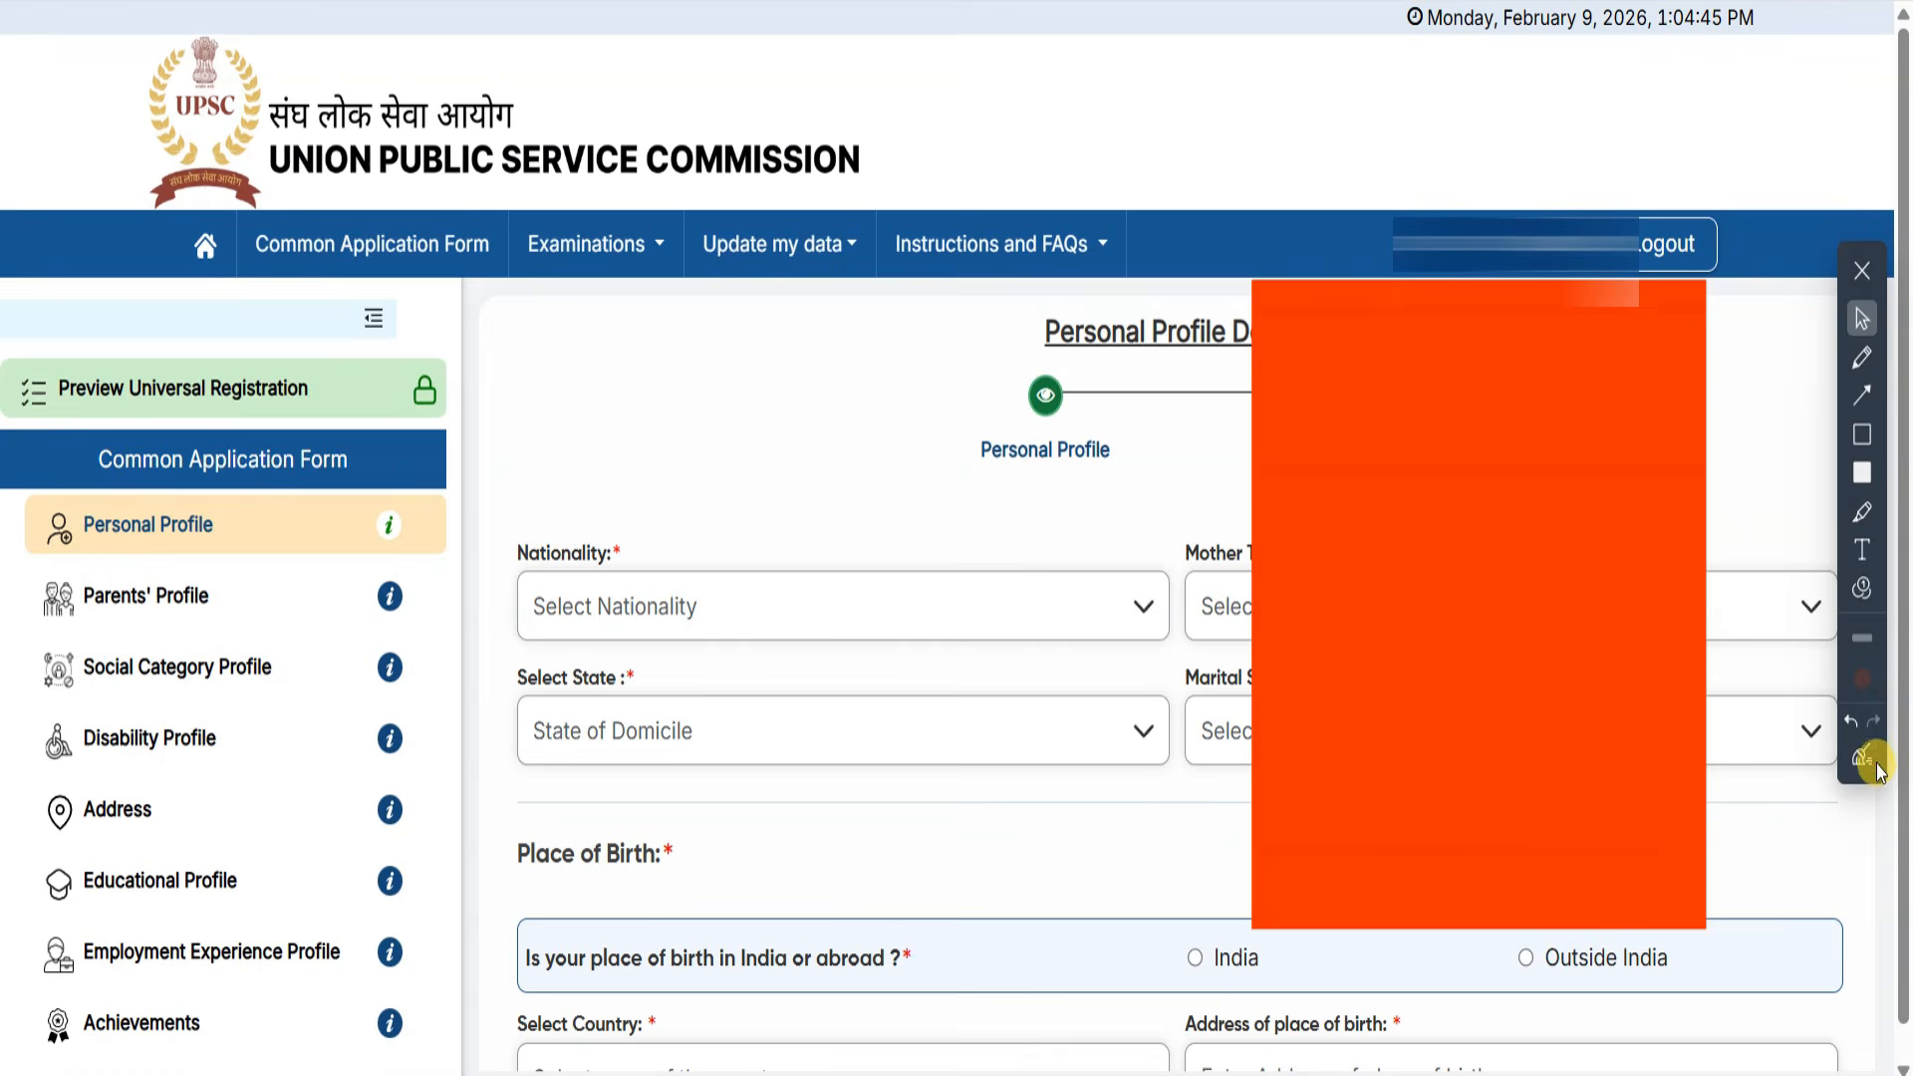
click(1863, 757)
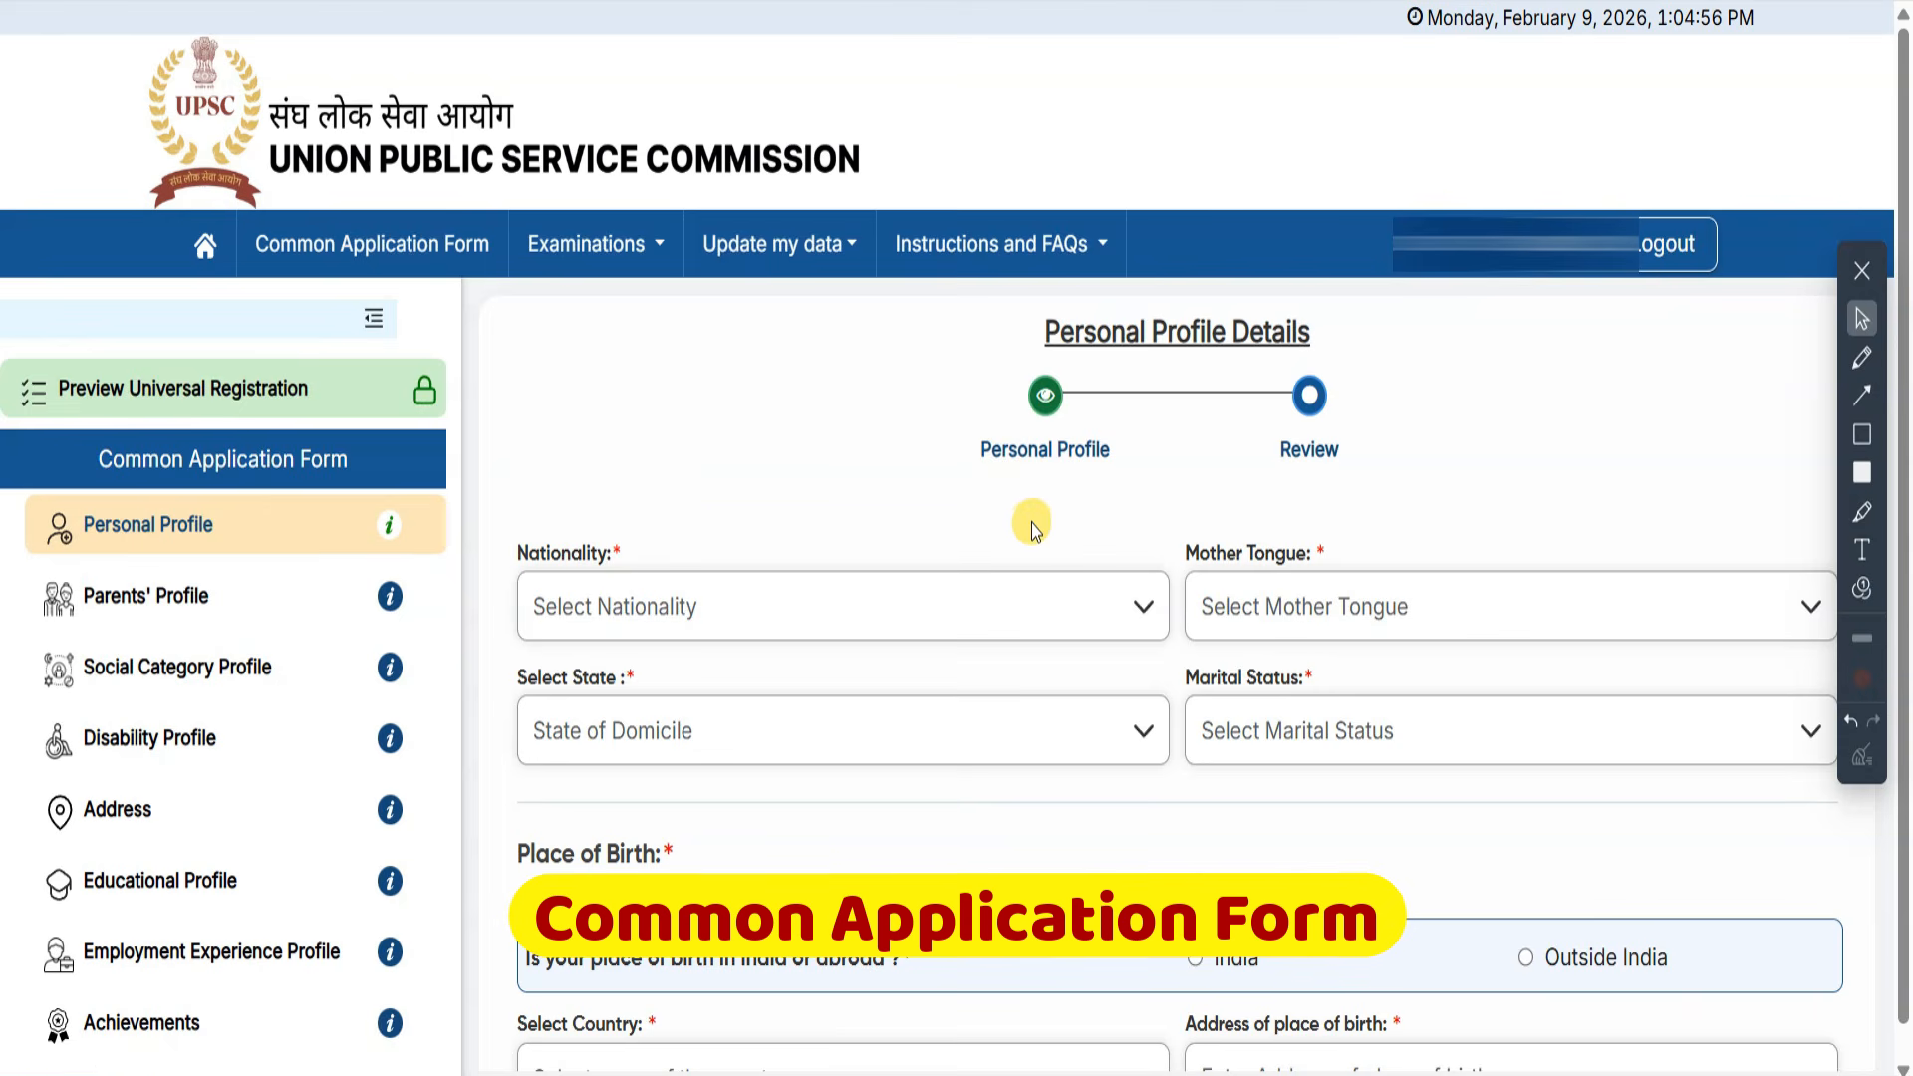
- Set nationality to Citizen of India and minority status to No
scroll(1000, 540, down, 1)
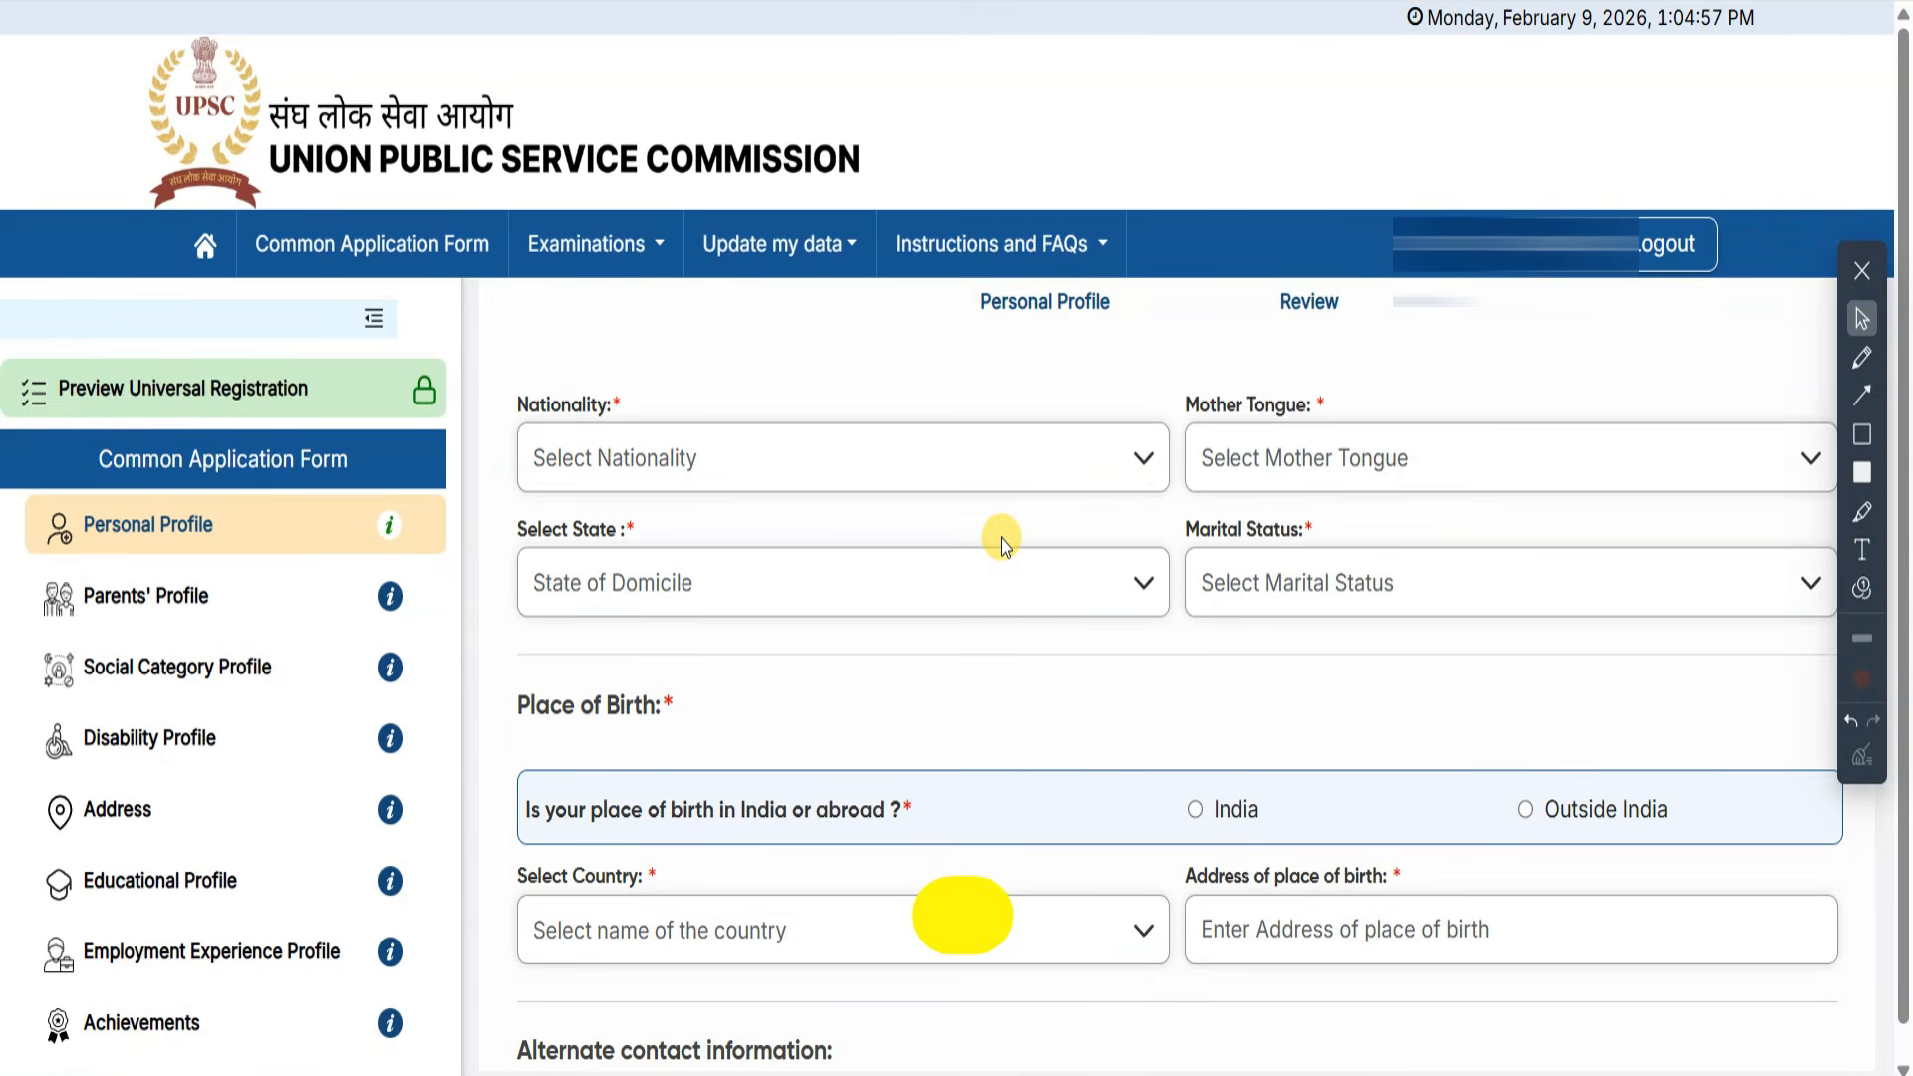
click(1014, 458)
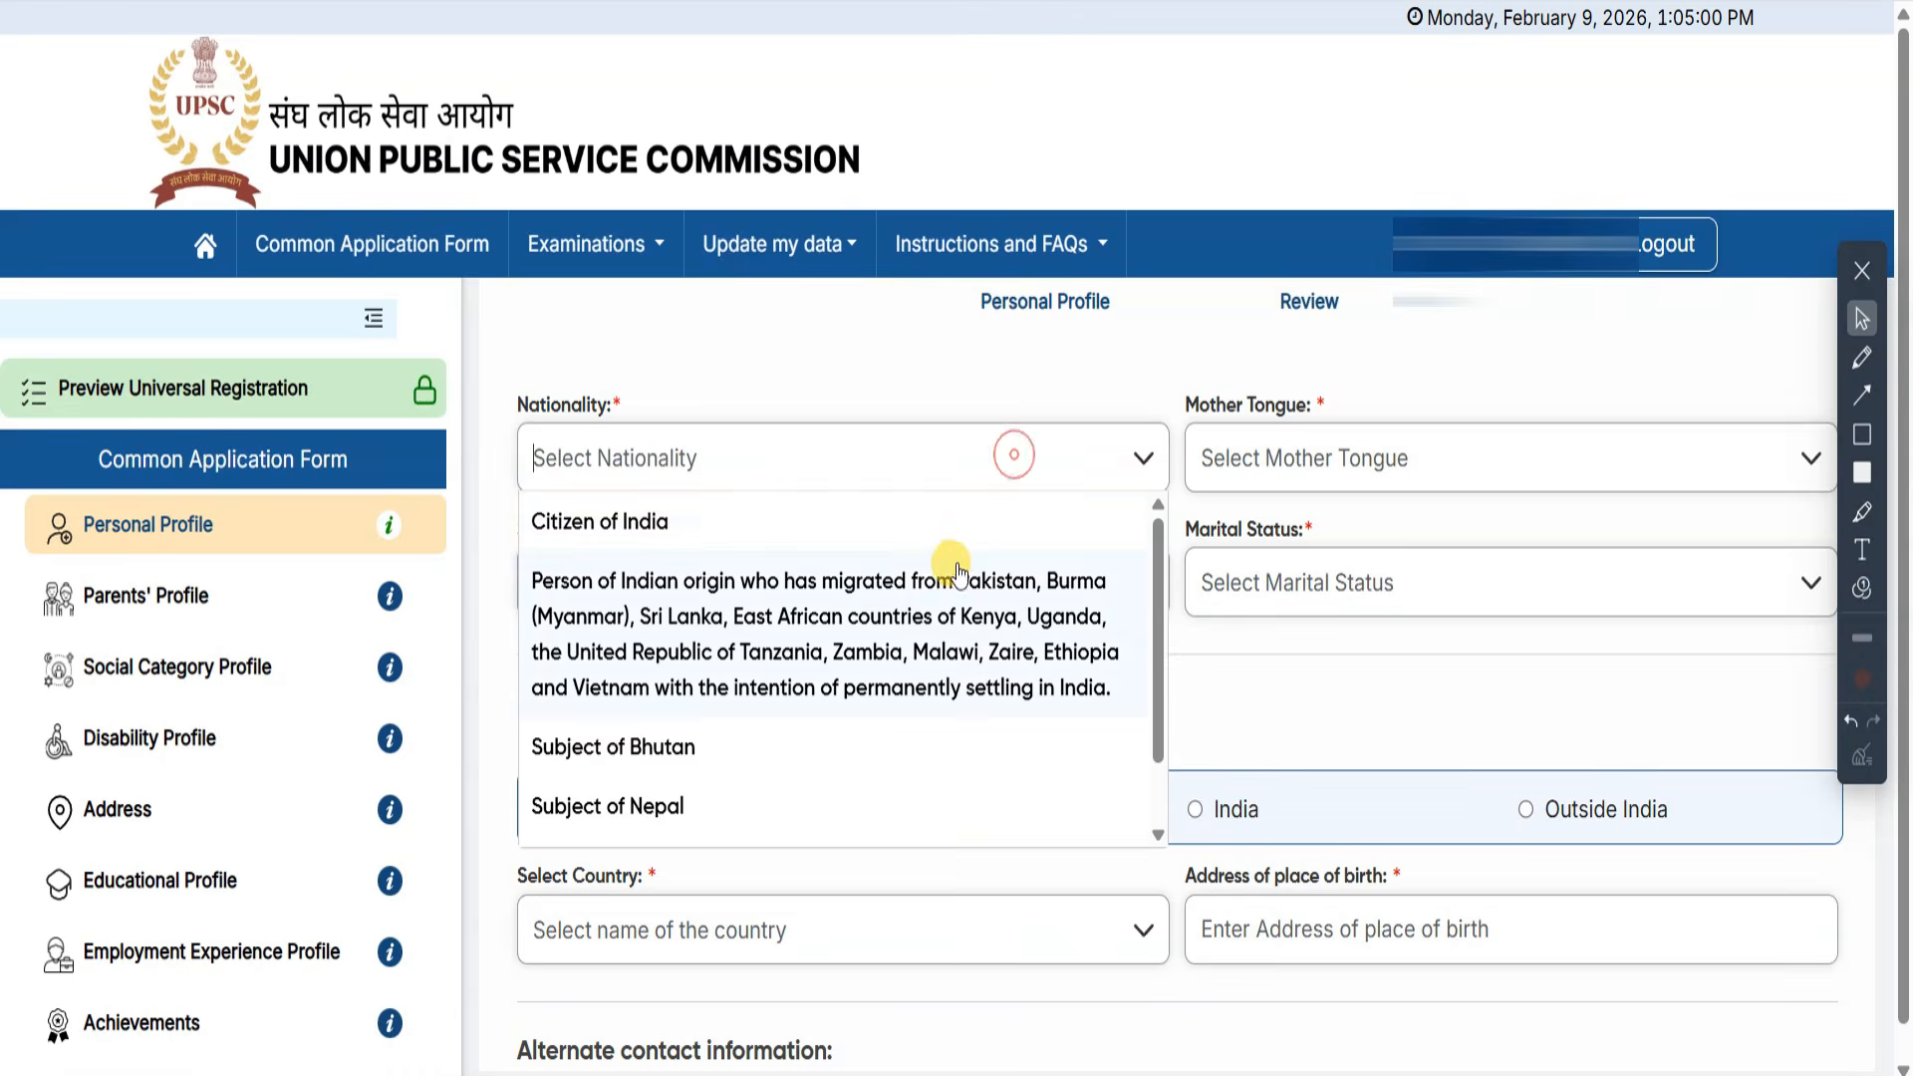
click(749, 529)
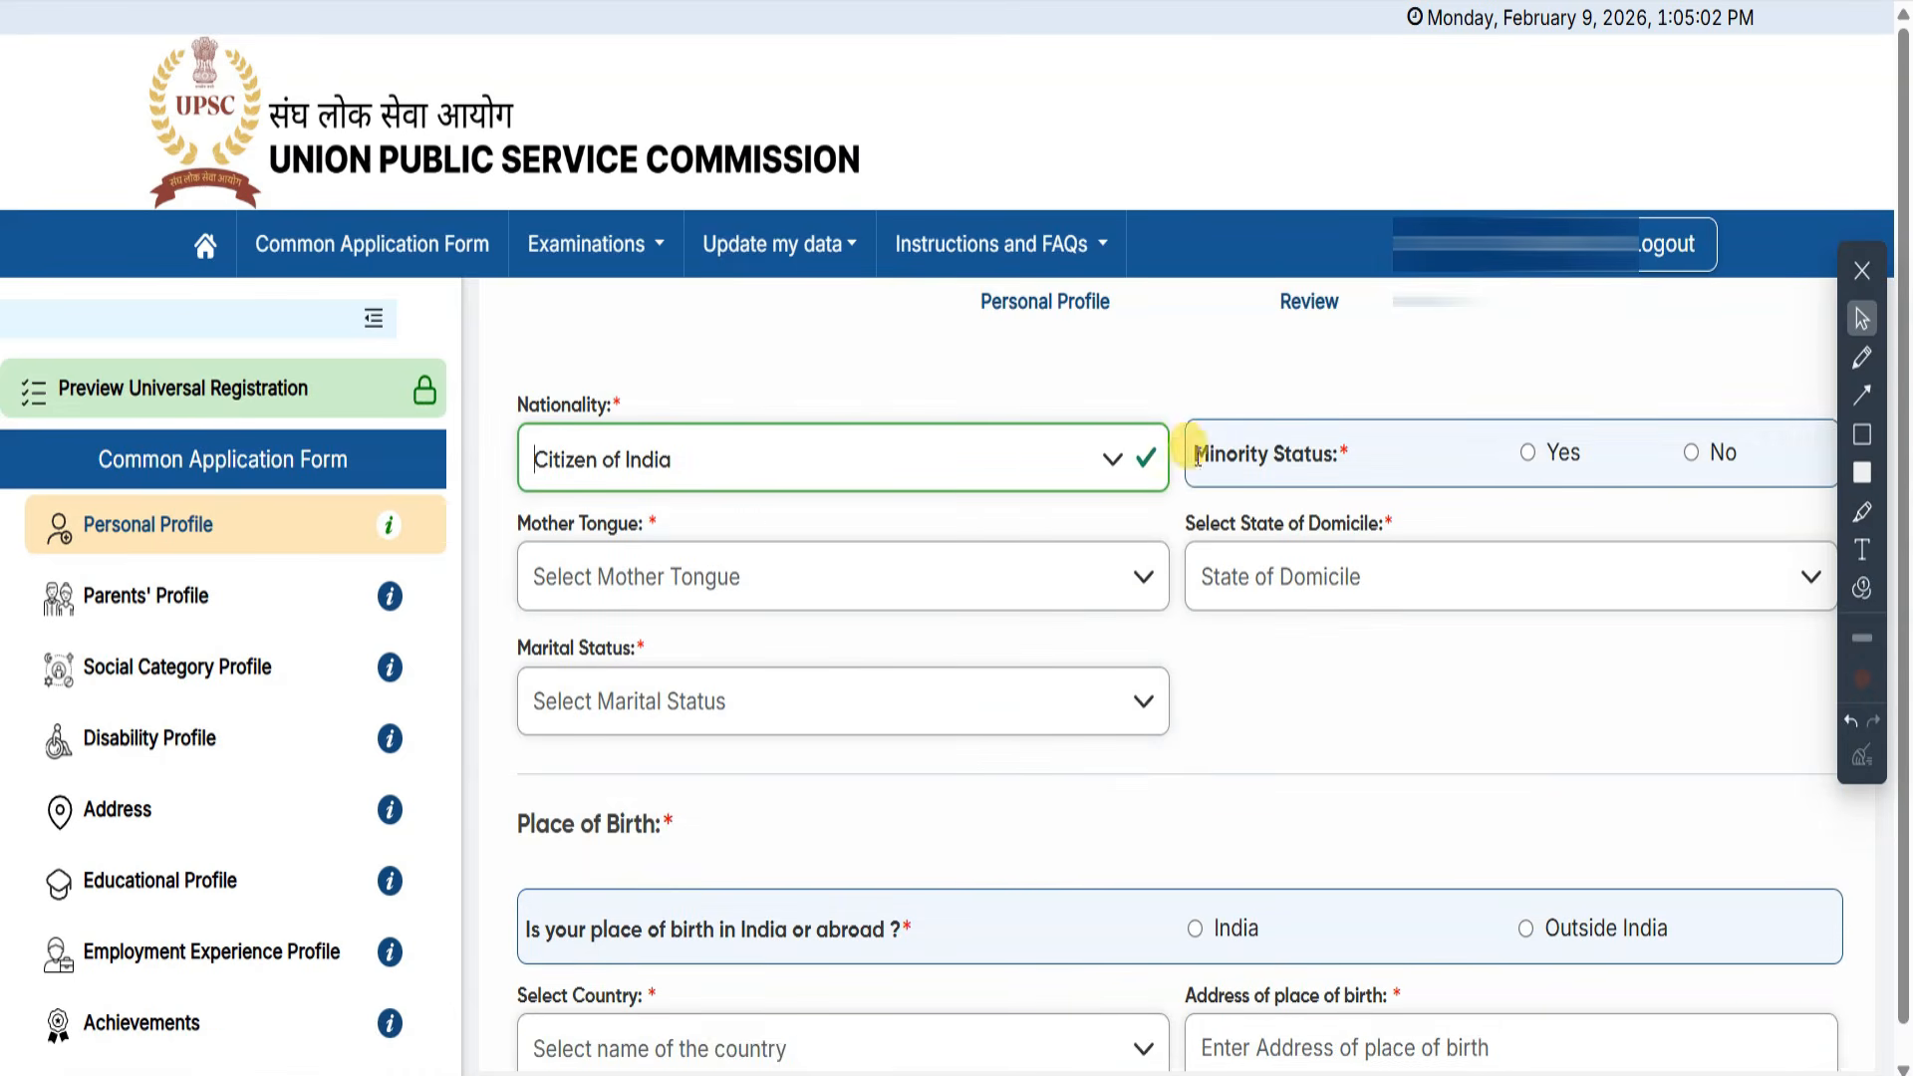
click(1691, 455)
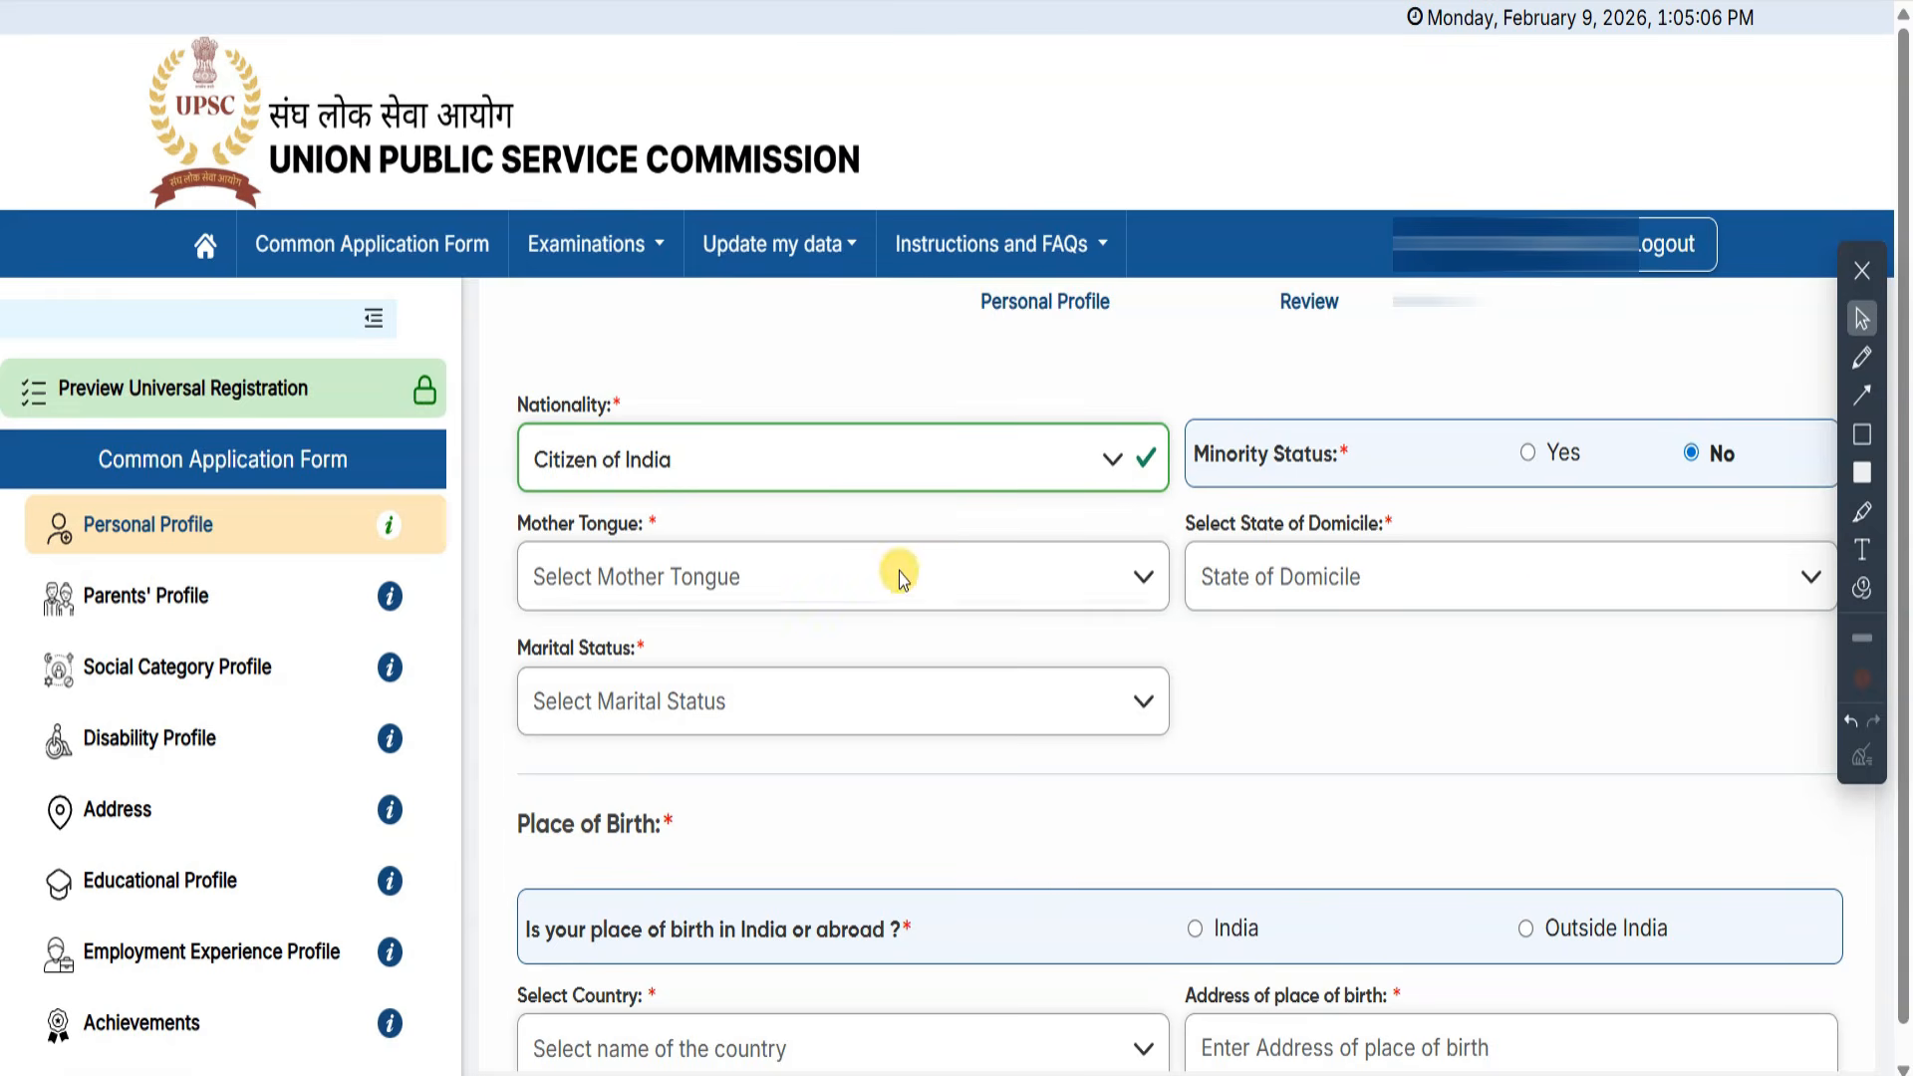
- Choose Hindi as mother tongue, Uttar Pradesh as domicile, and Unmarried as marital status
click(837, 576)
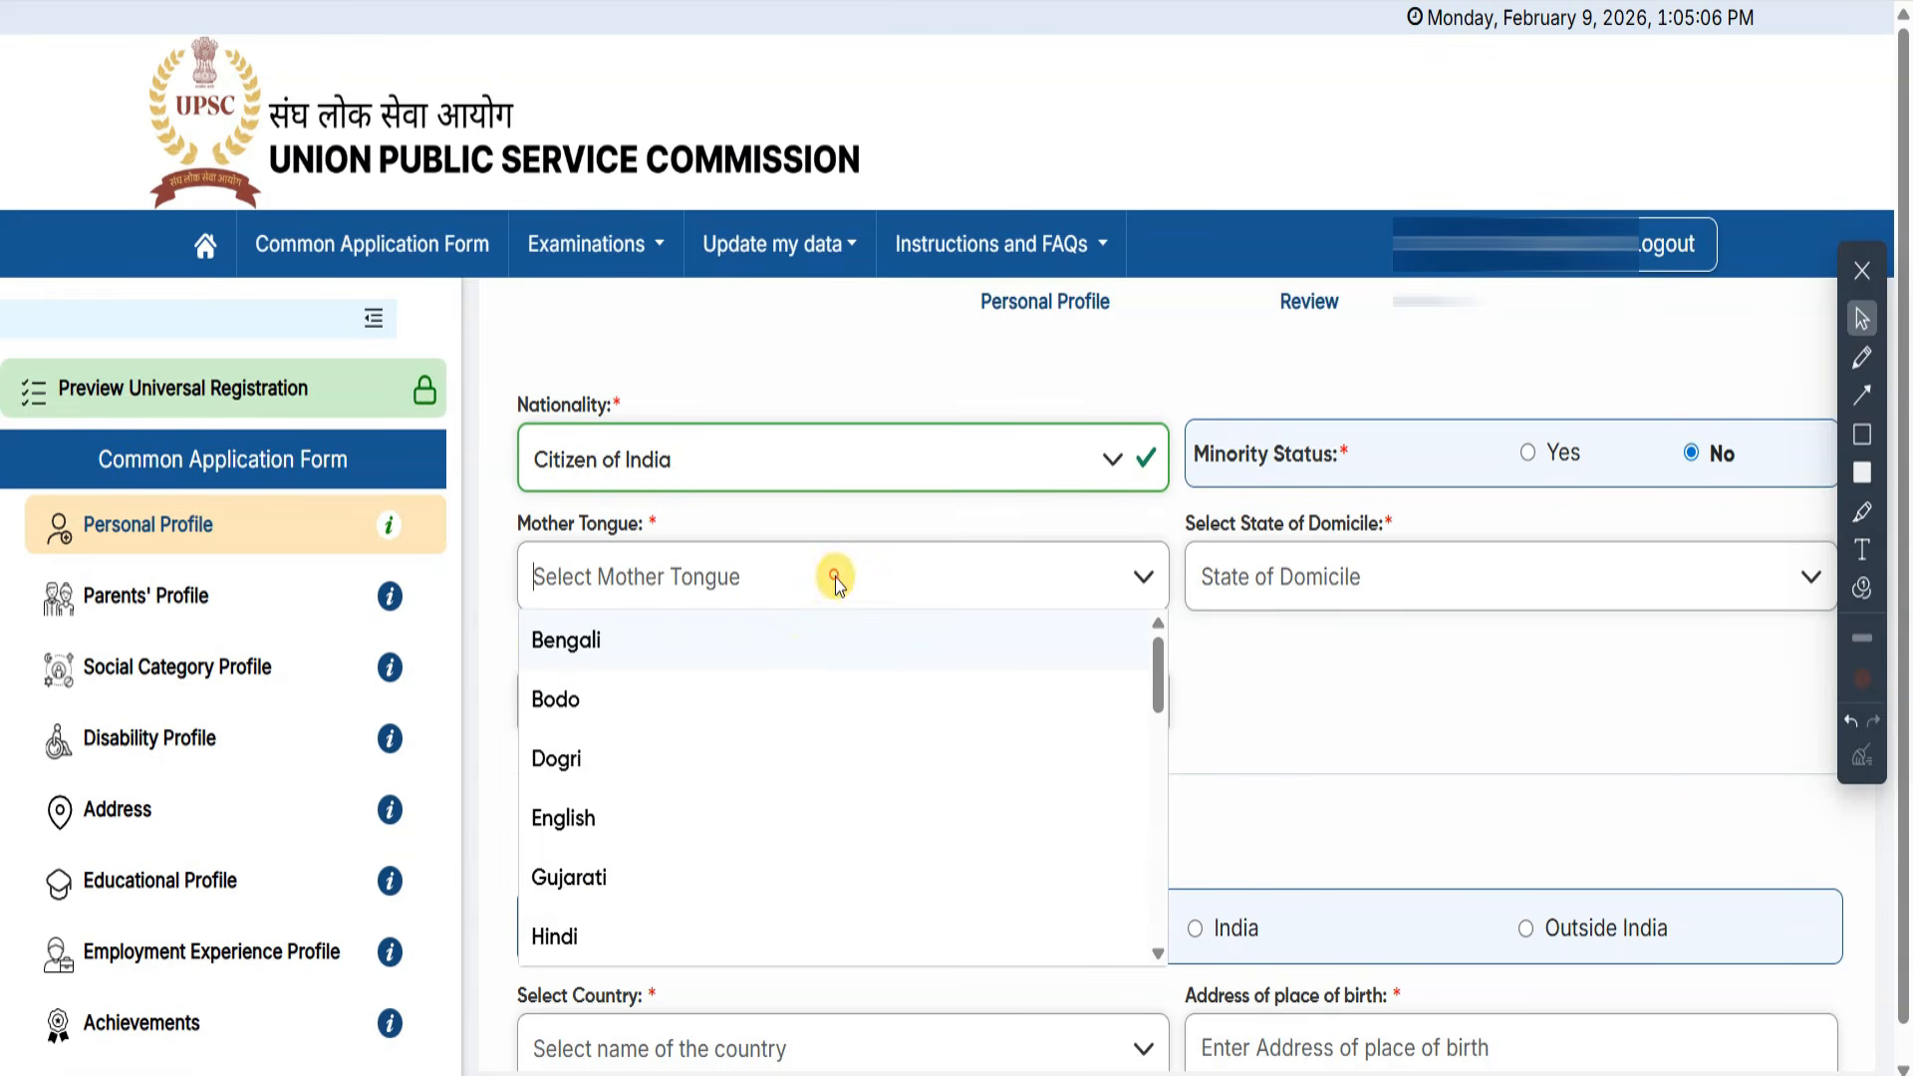
text(hind)
click(775, 658)
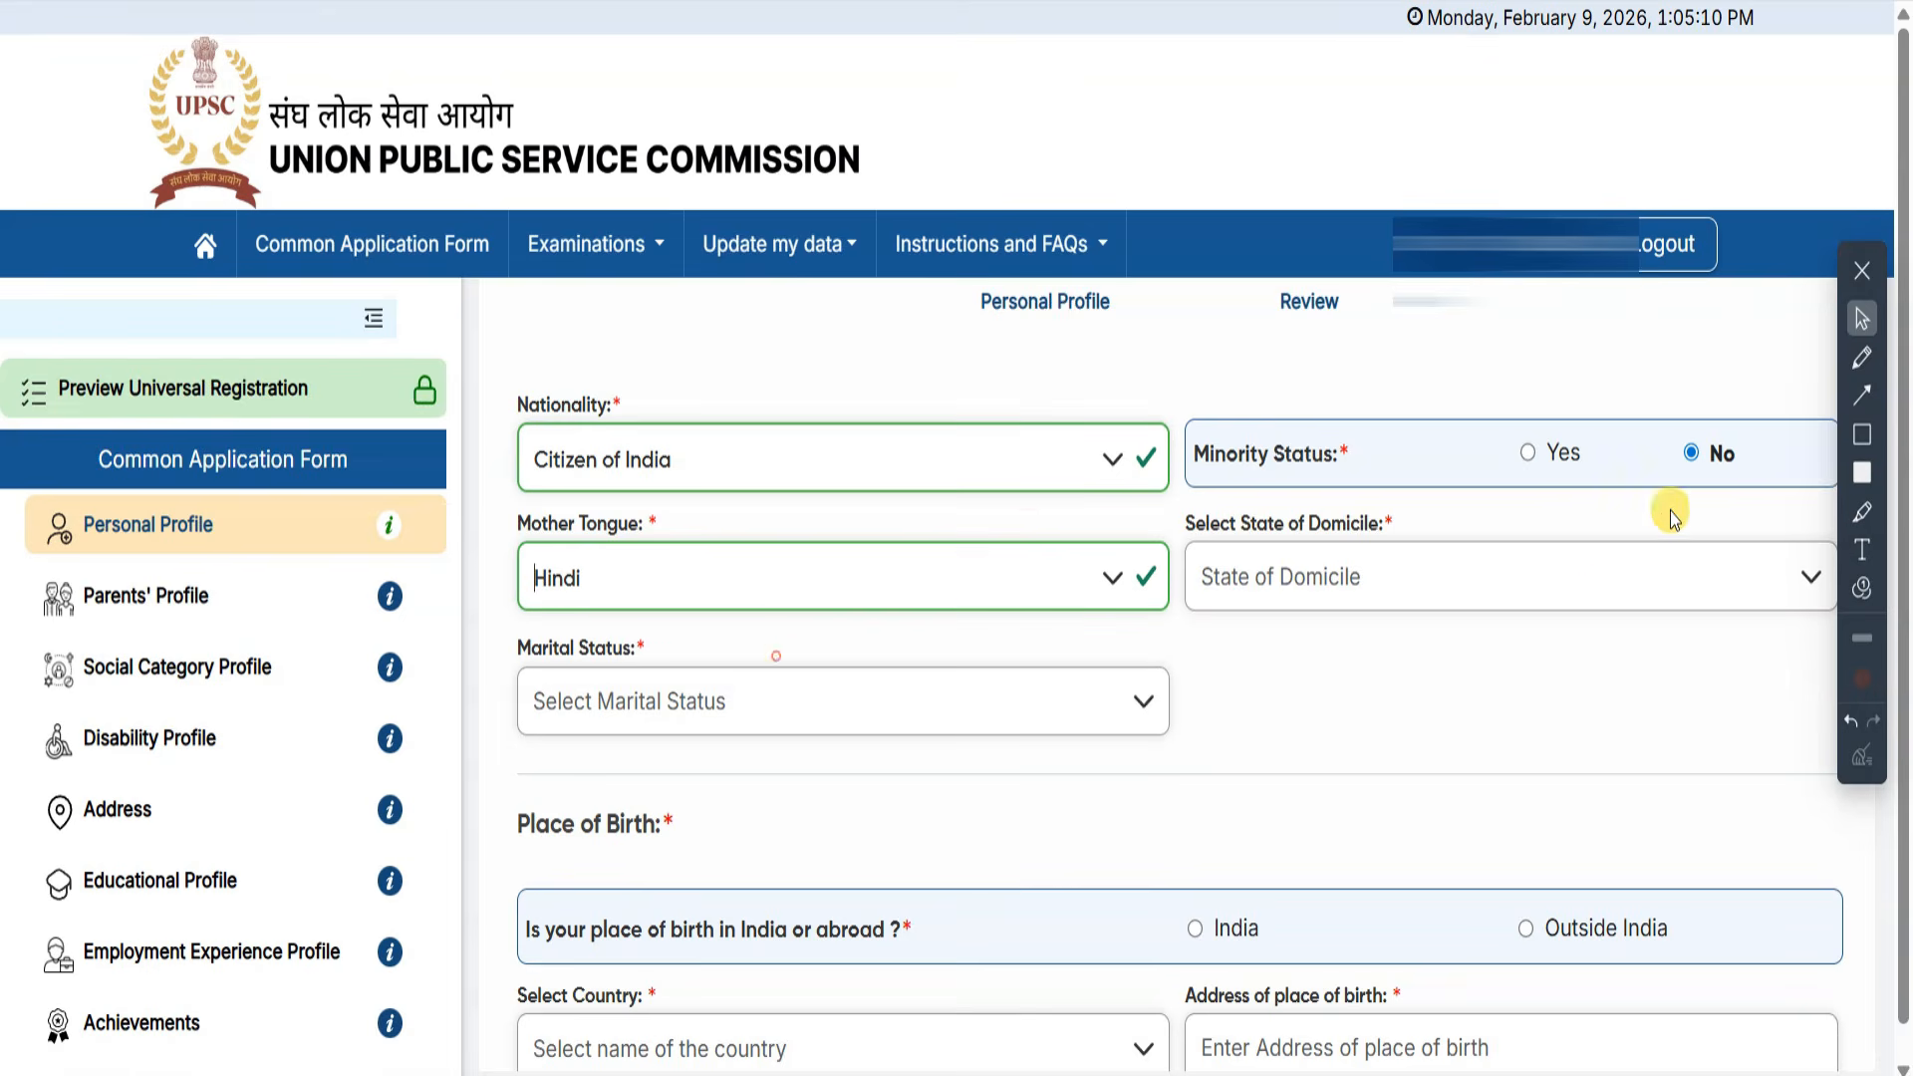
click(1611, 586)
text(uttar)
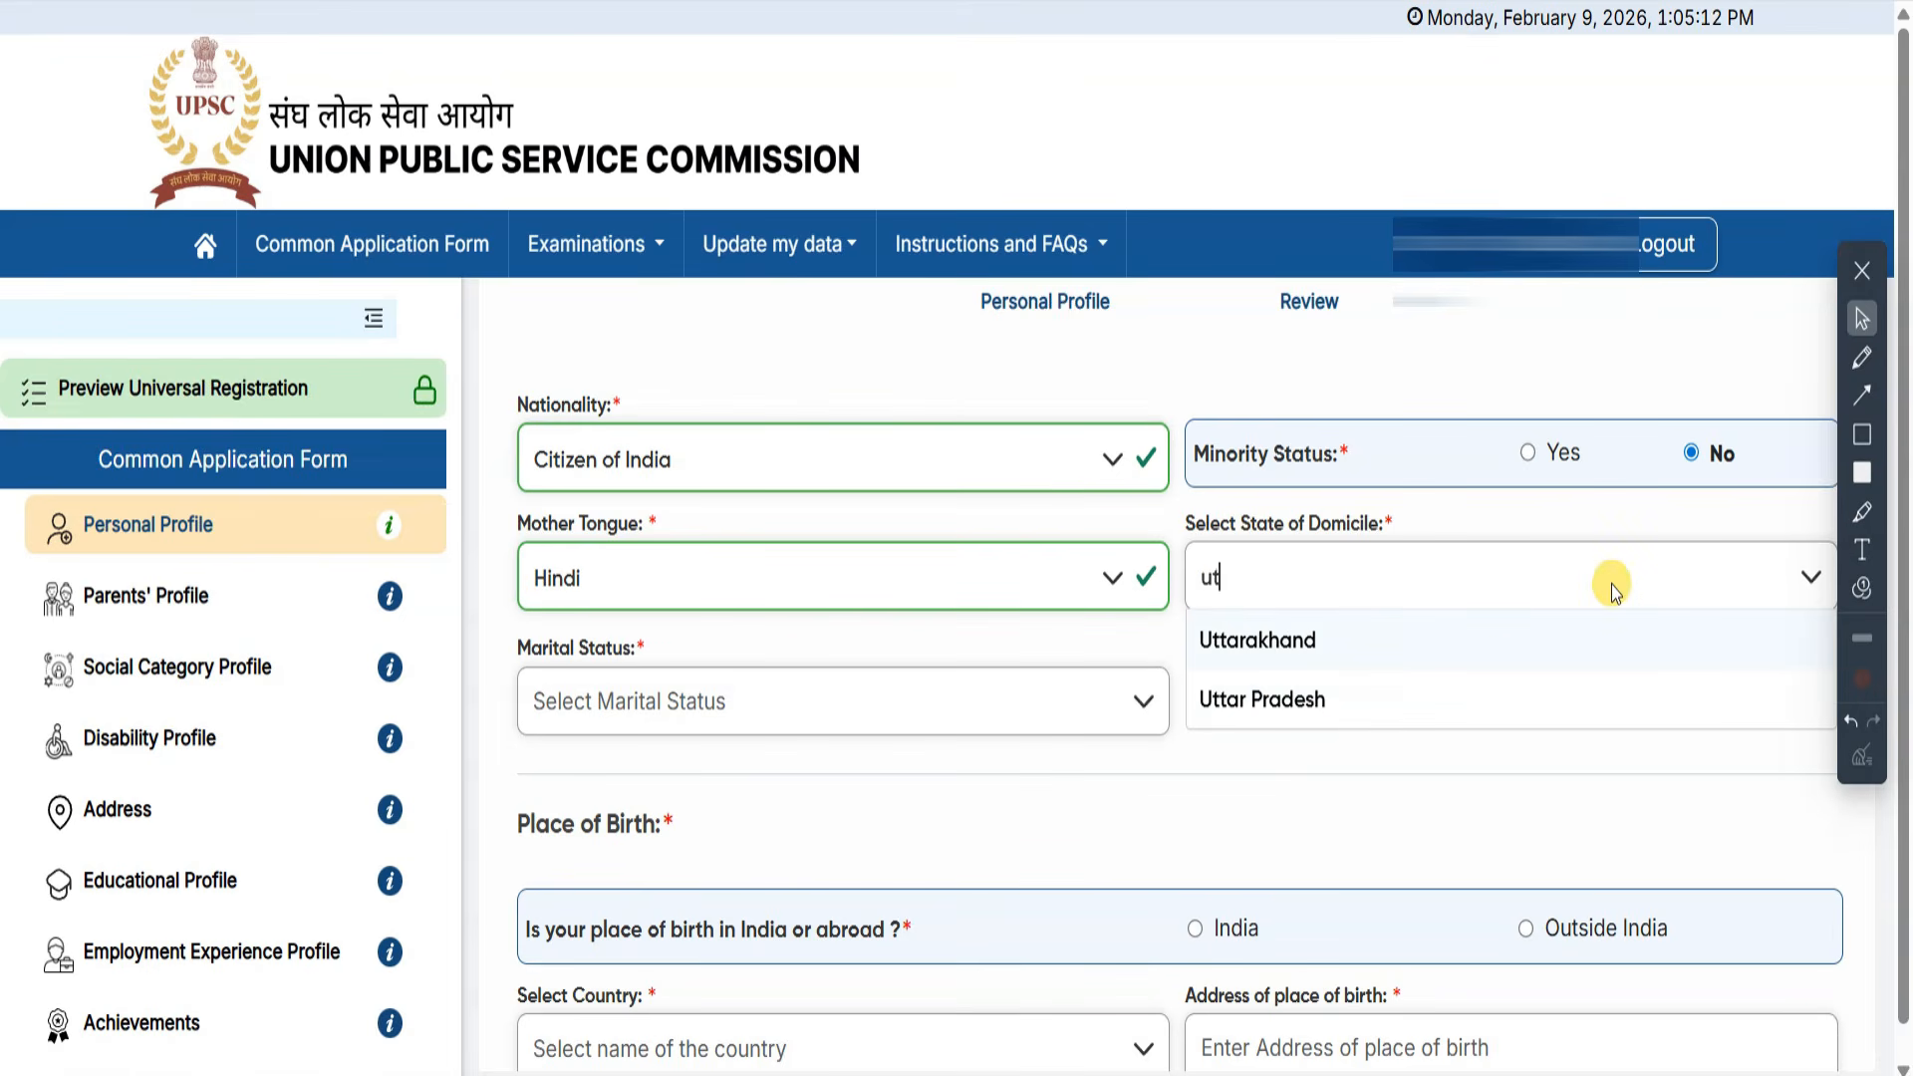
click(1415, 687)
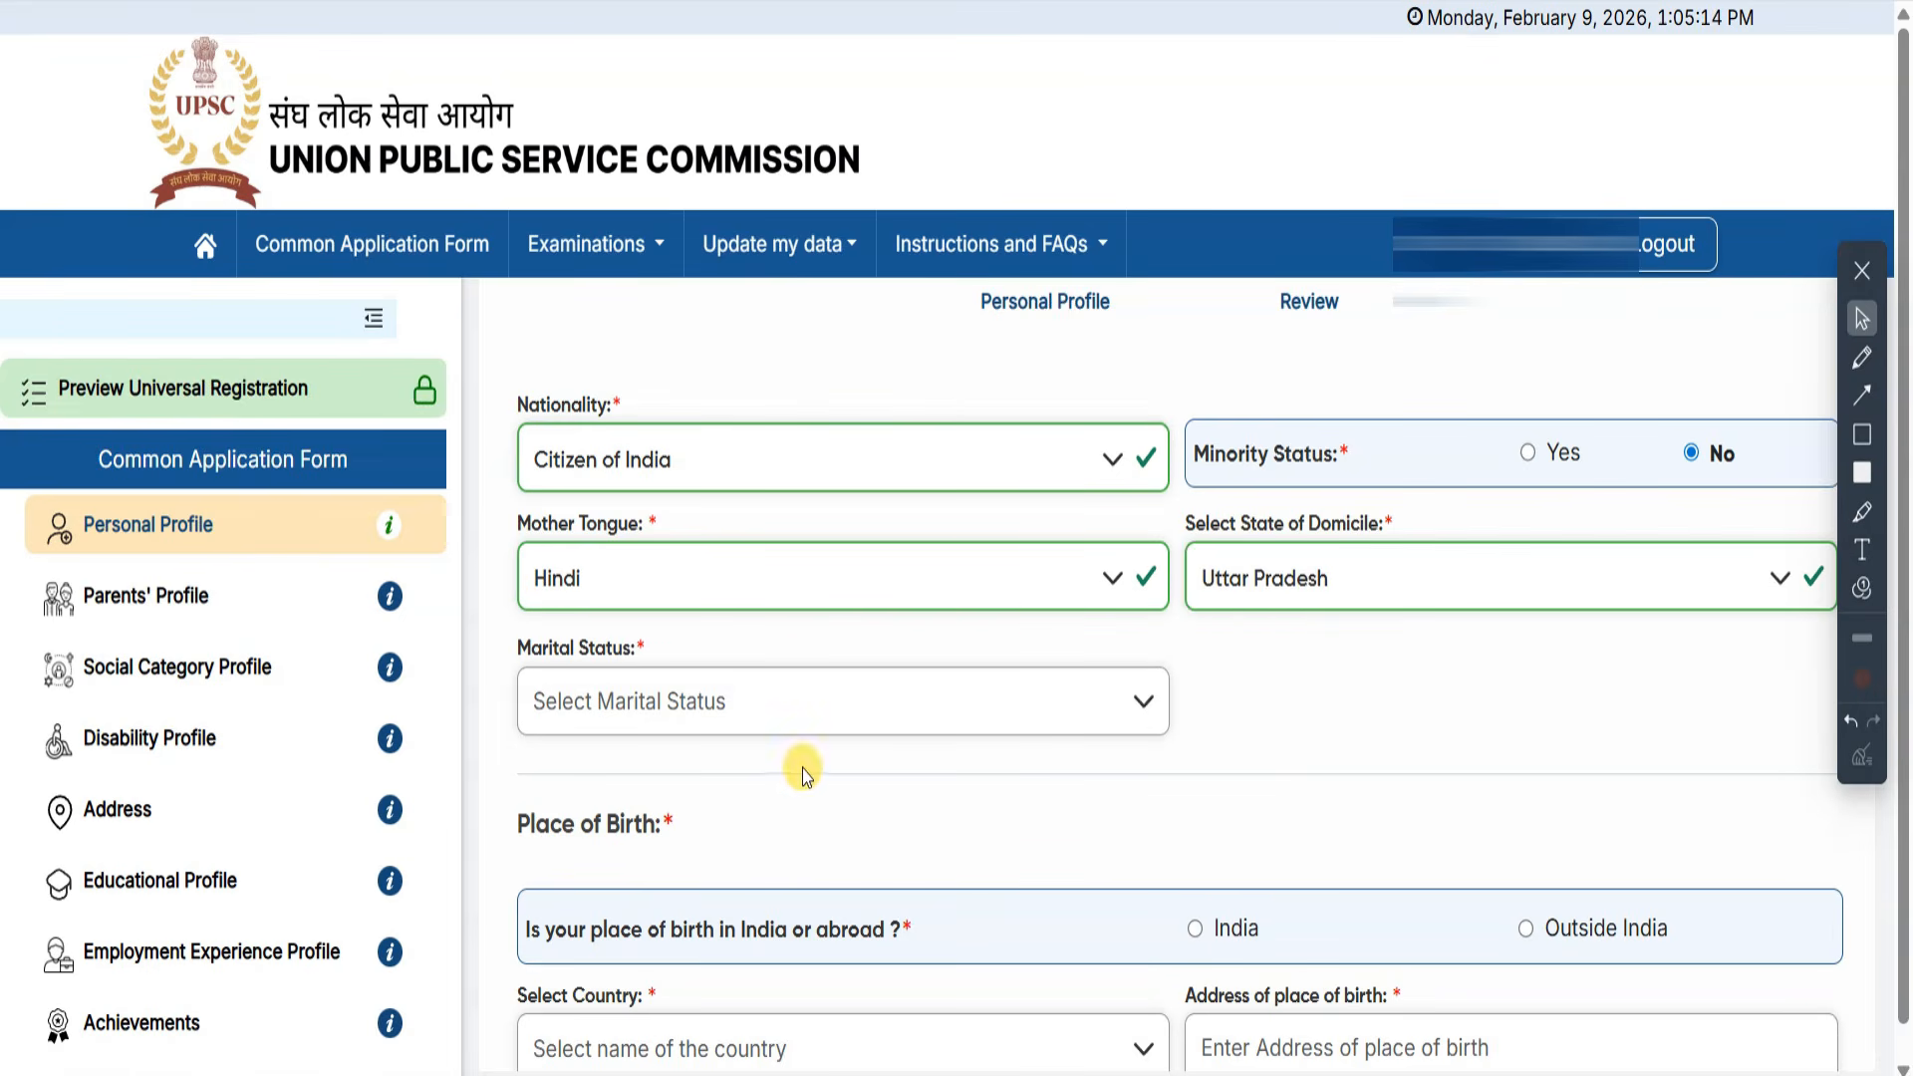
click(827, 687)
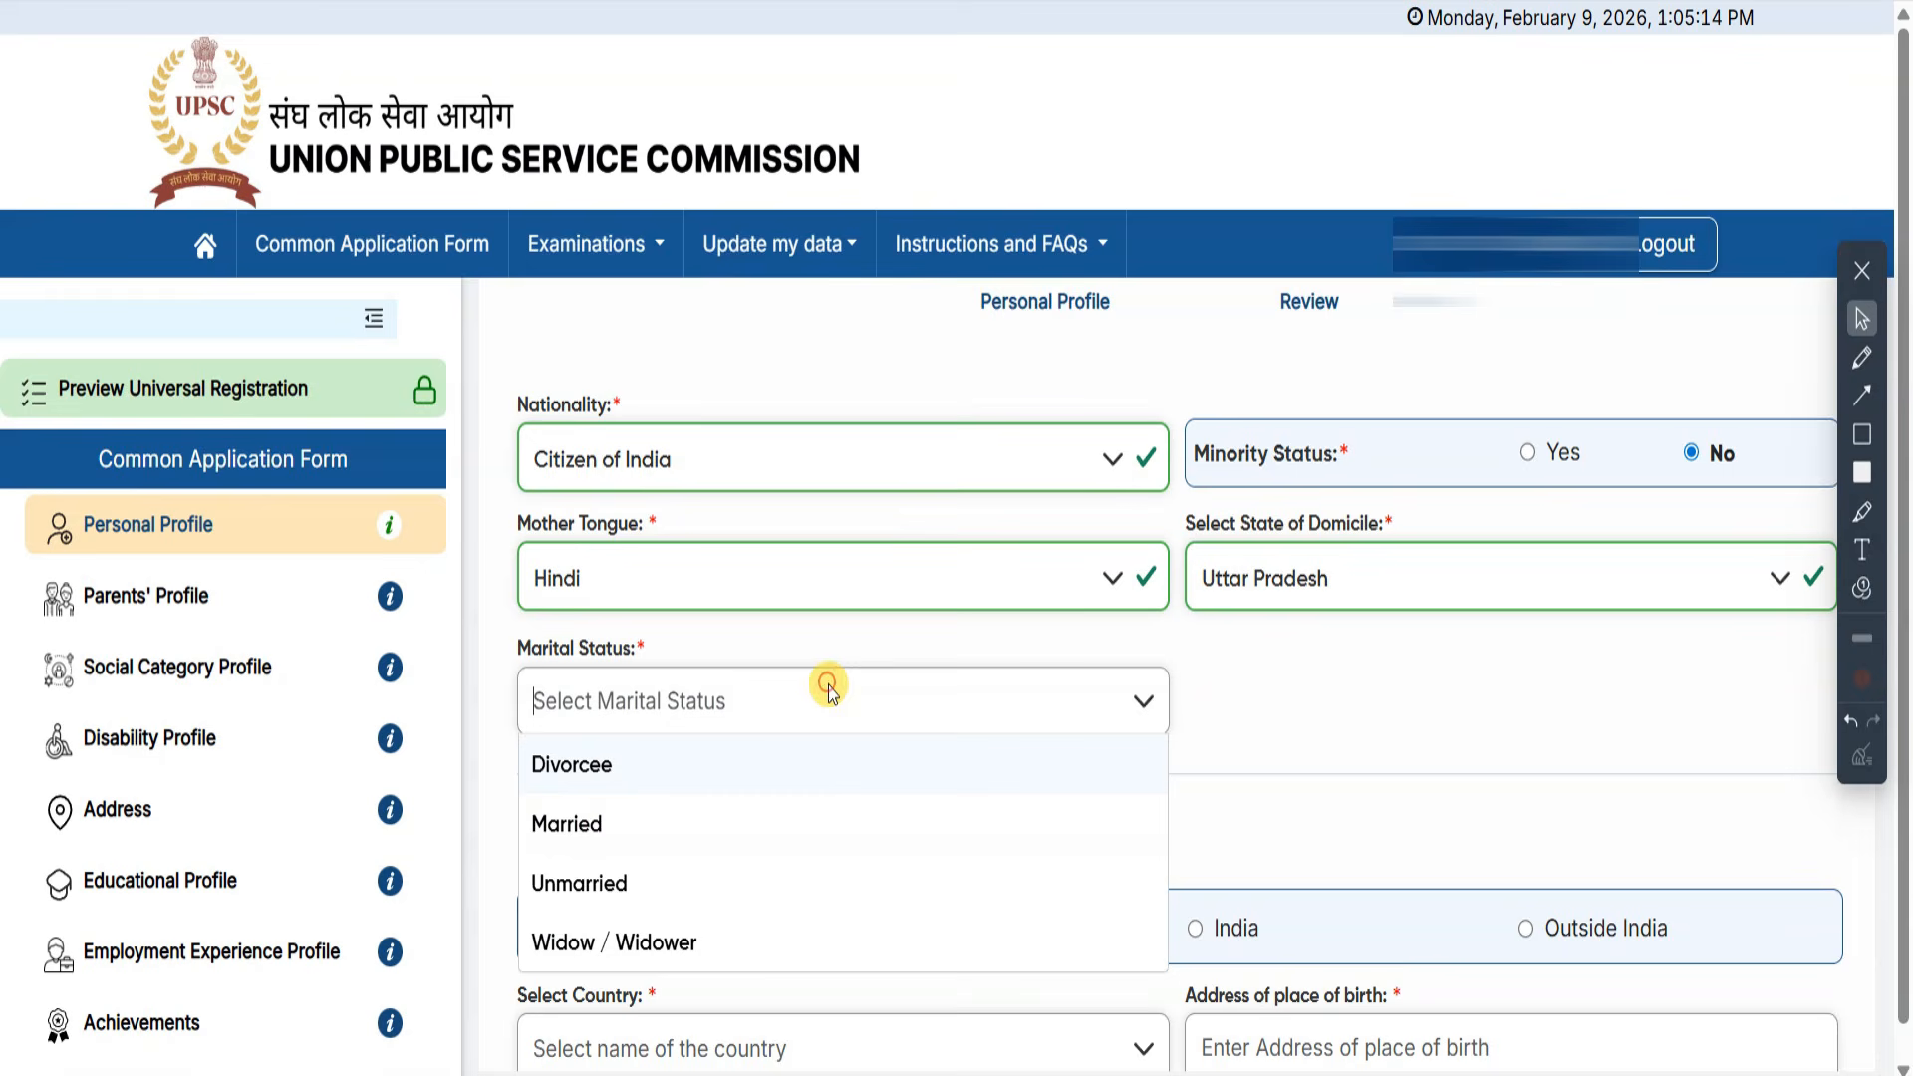
click(709, 881)
scroll(1246, 783, down, 2)
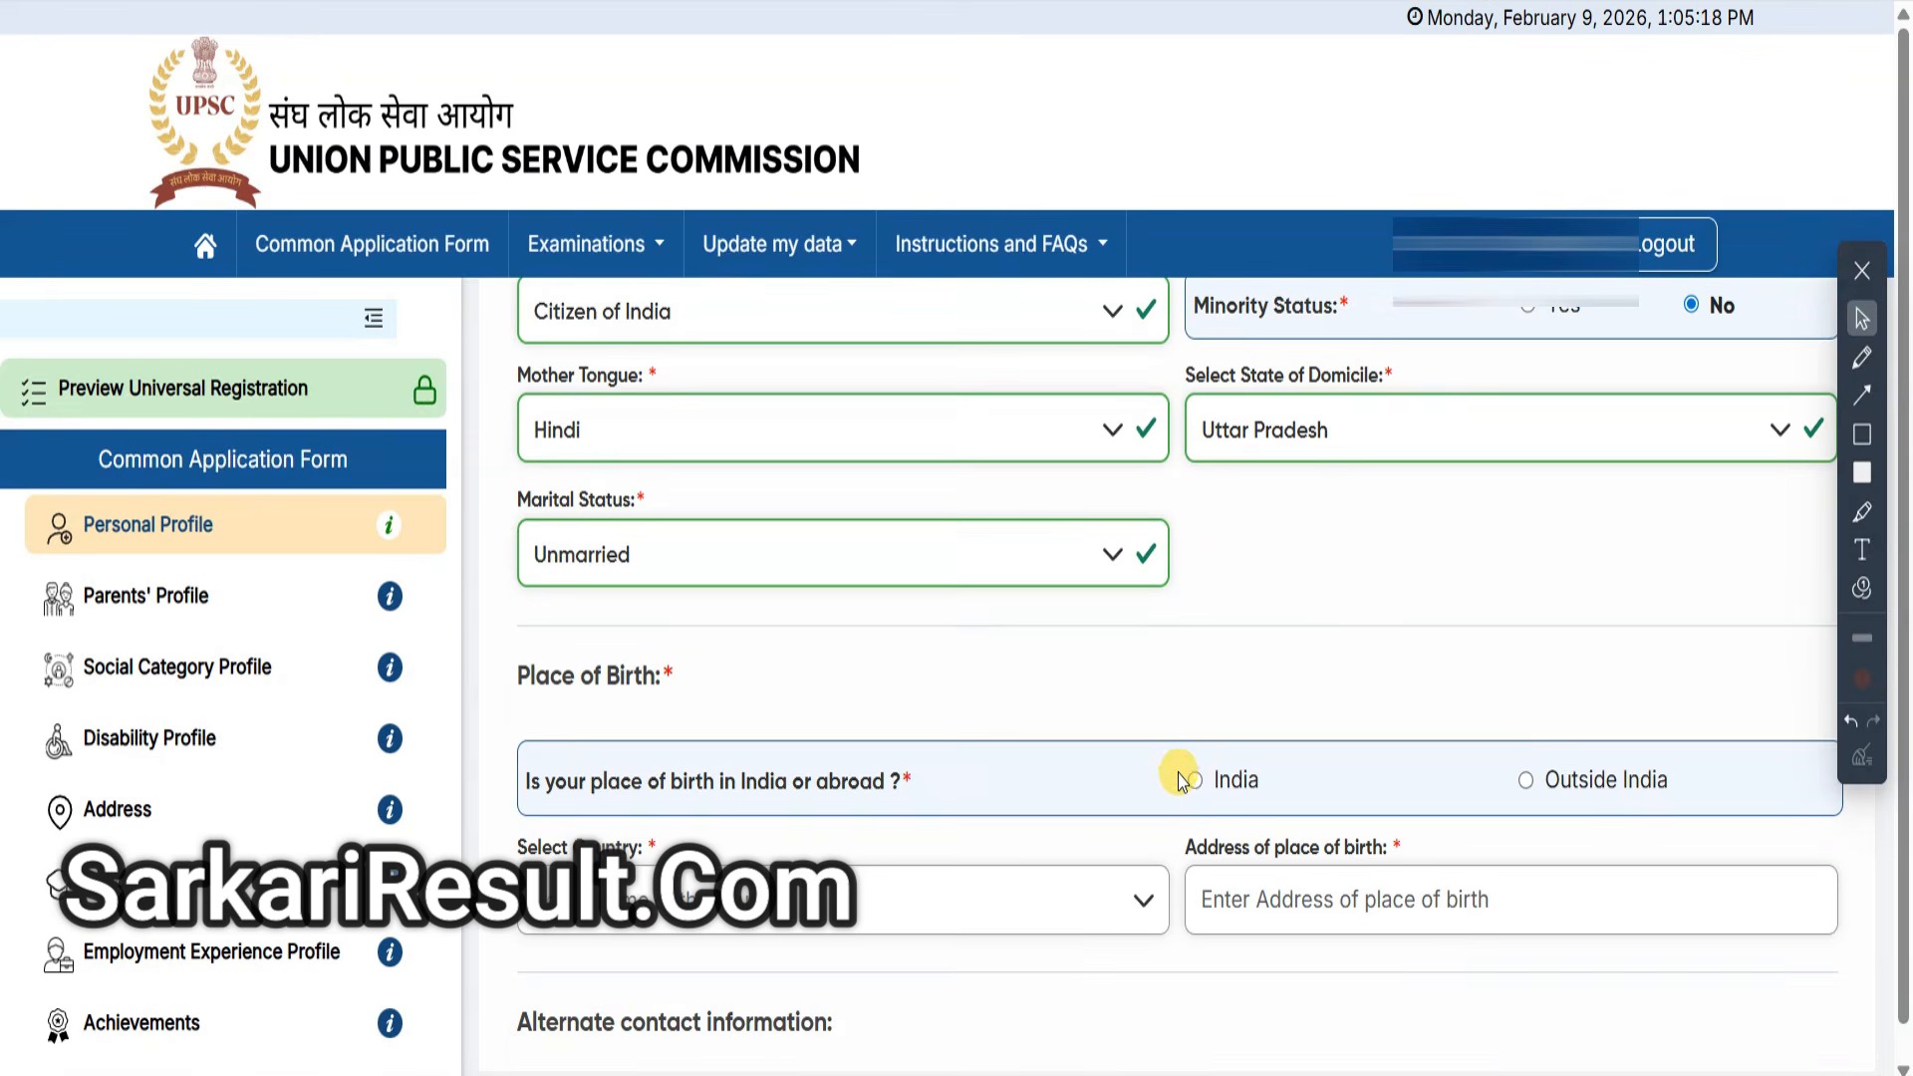
scroll(1168, 773, down, 2)
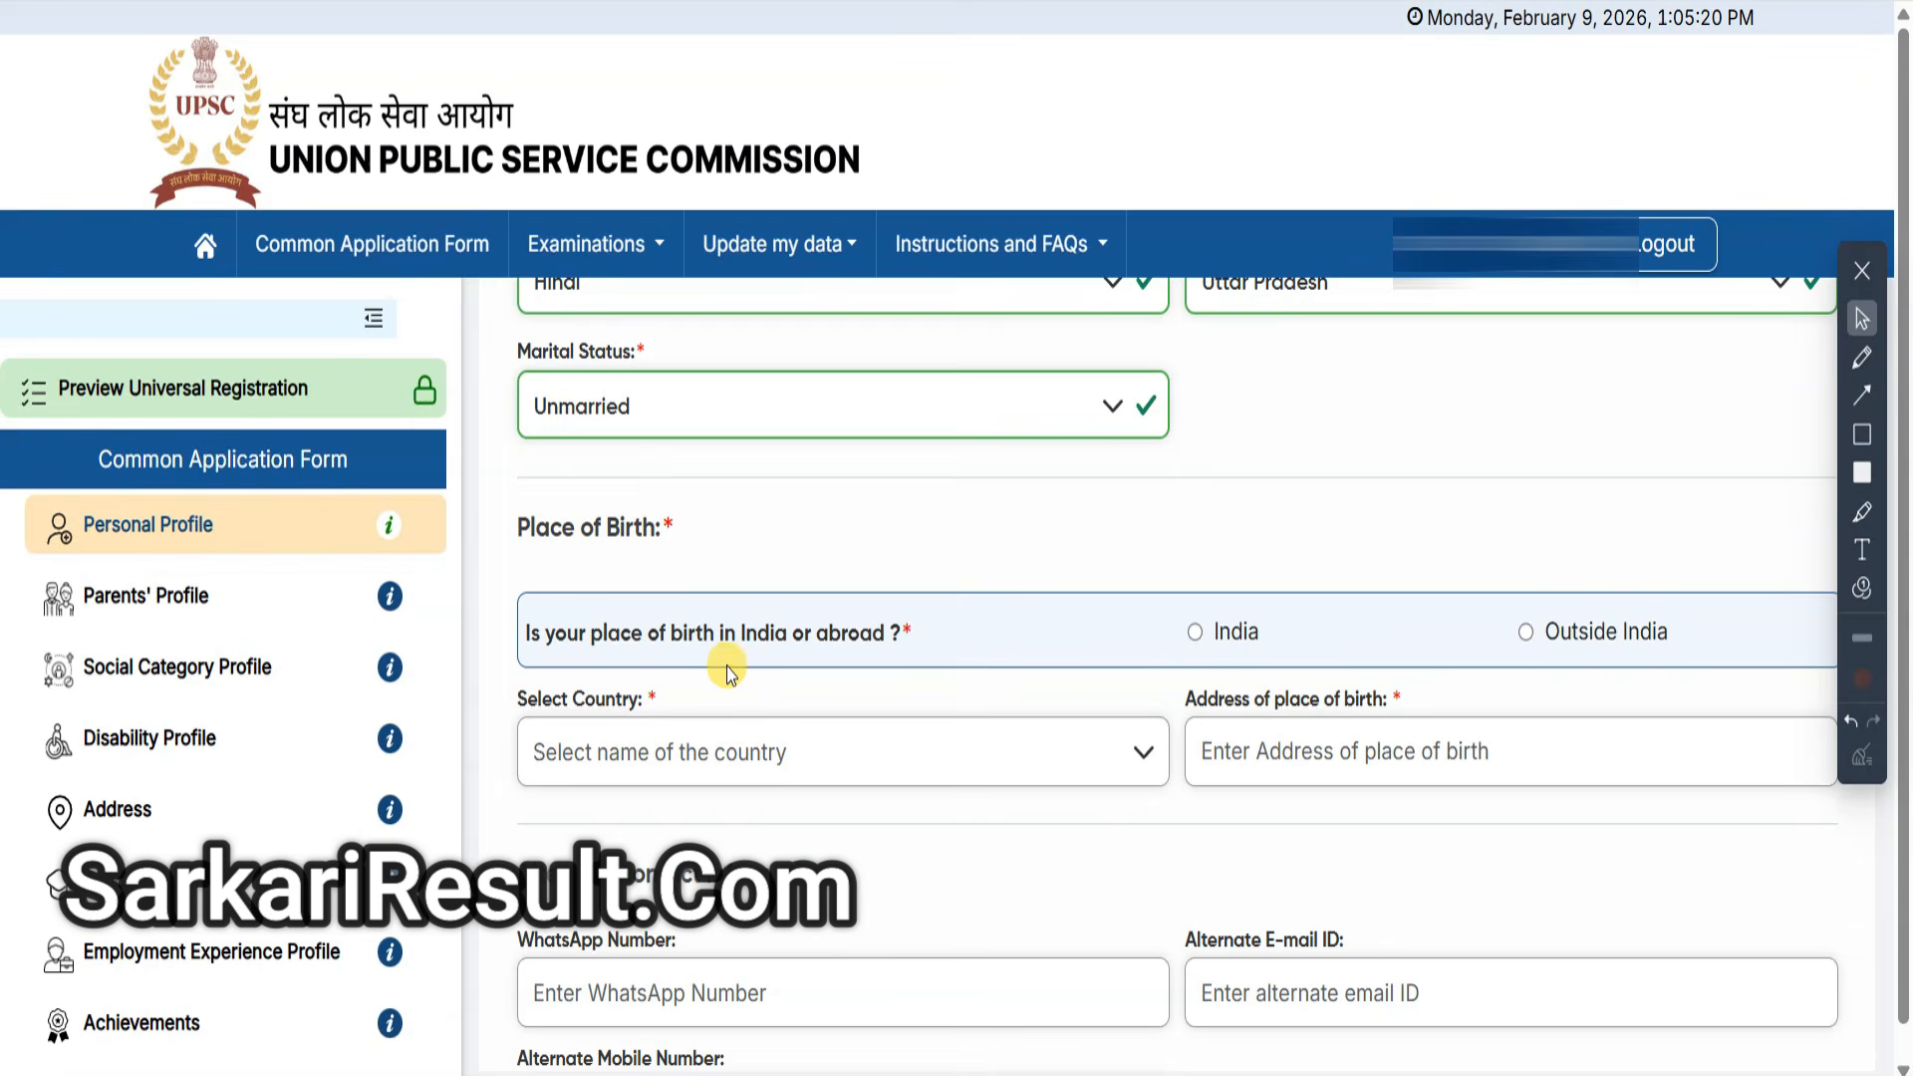
- Set the place of birth to India, Uttar Pradesh state, Prayagraj district
click(1196, 634)
scroll(1495, 648, down, 2)
click(932, 603)
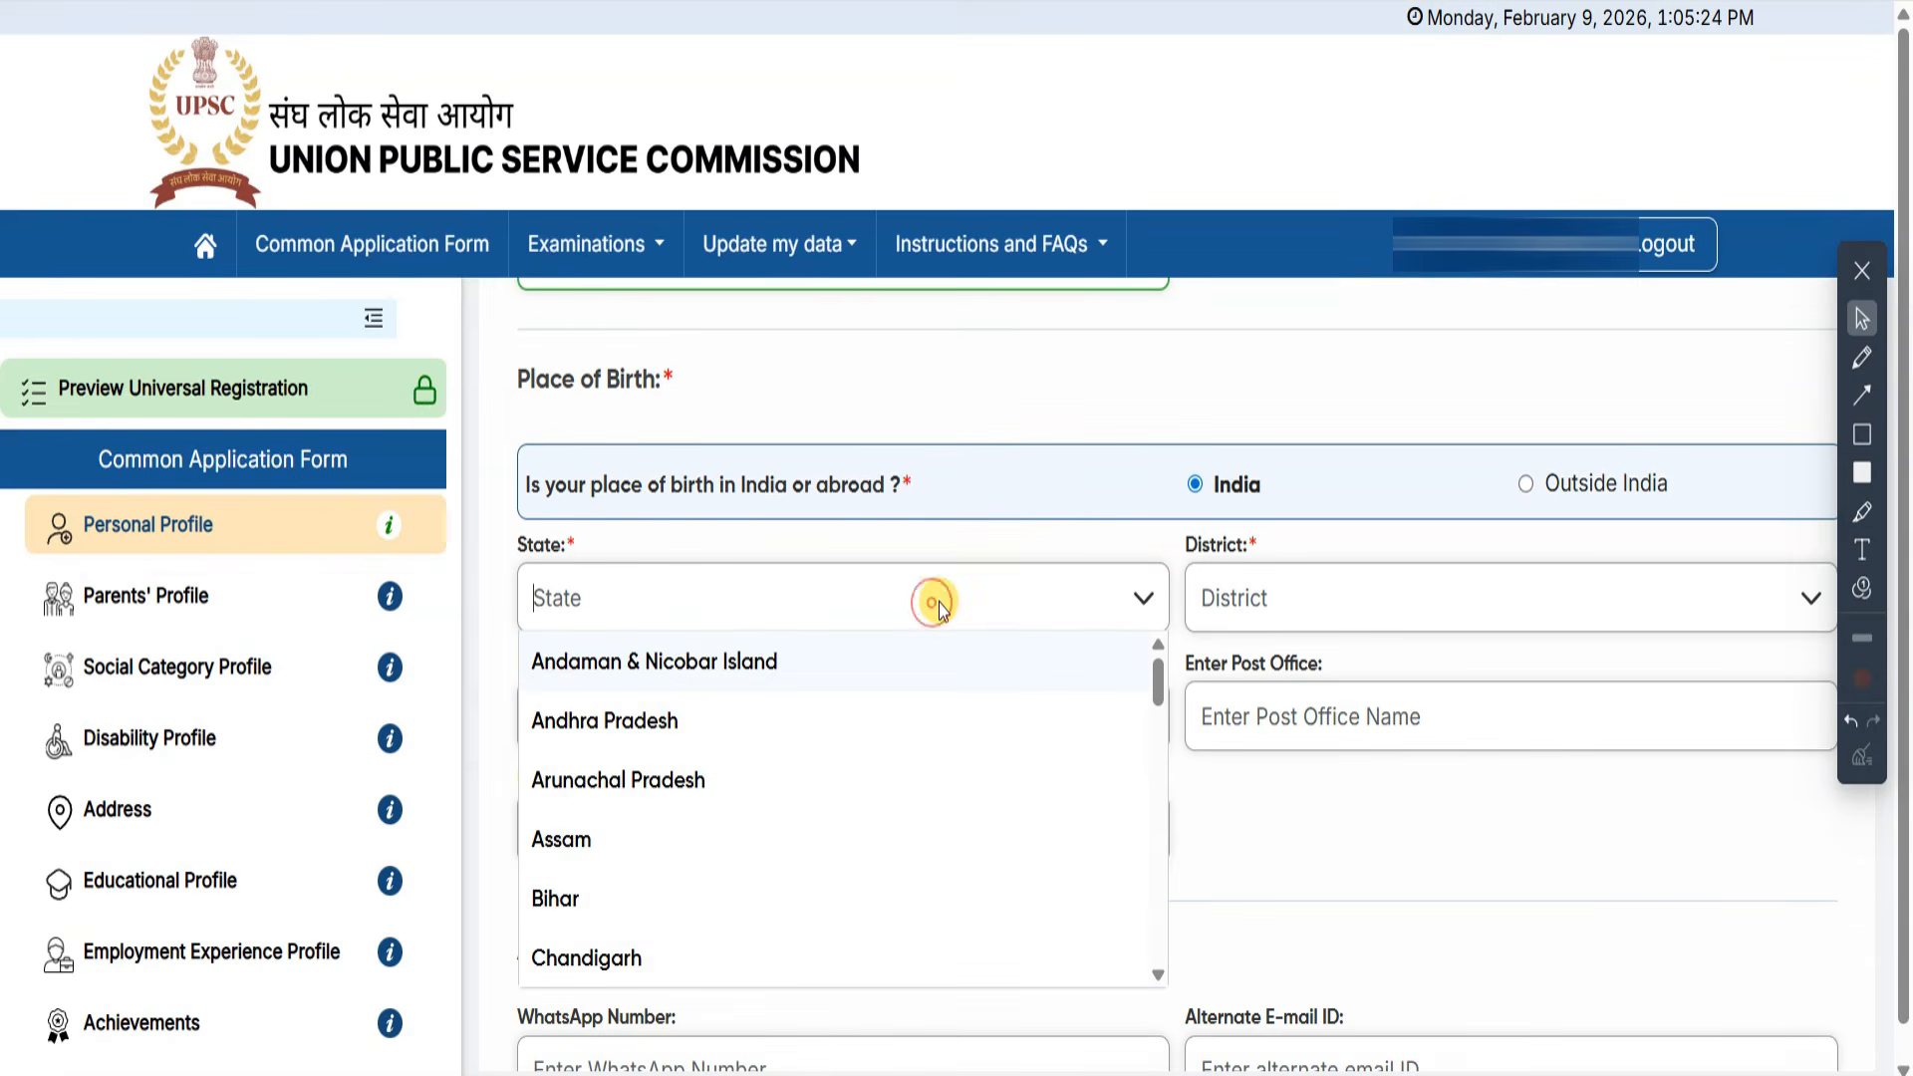
text(uttar)
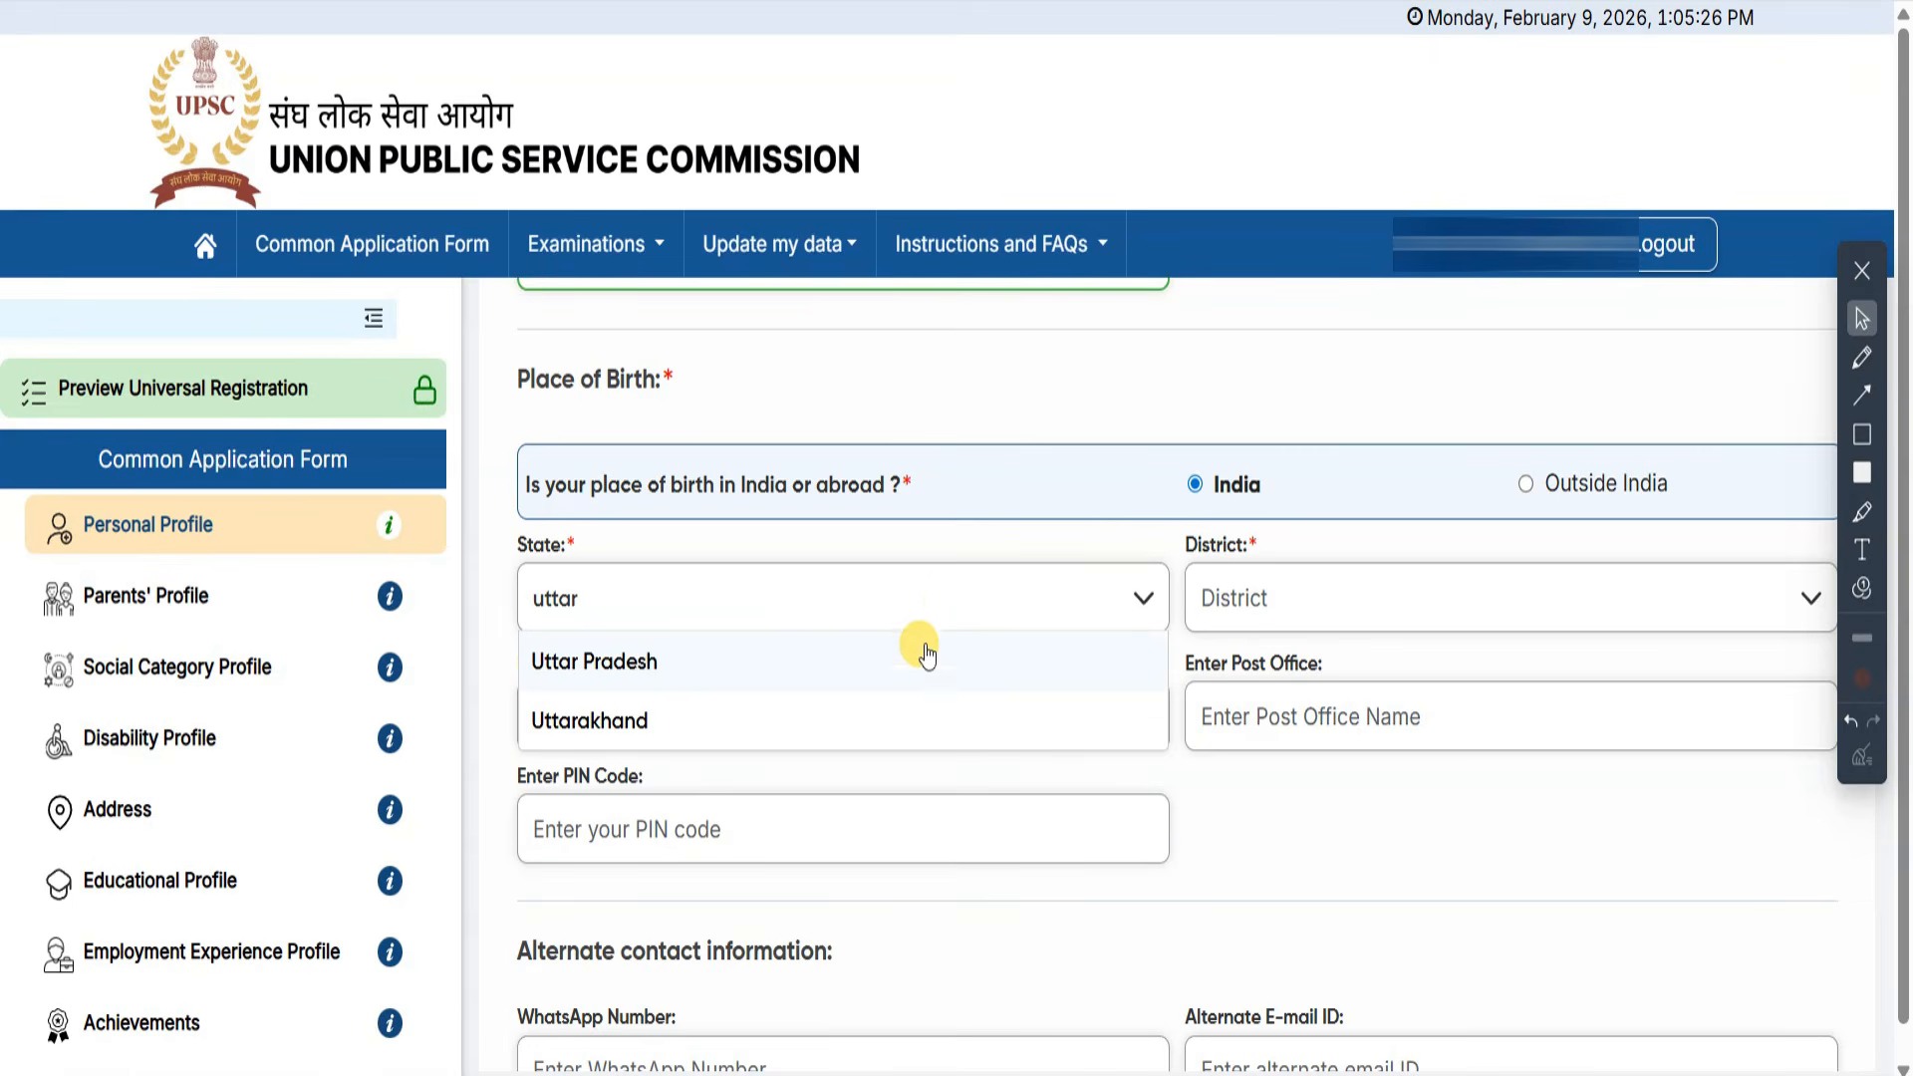
click(955, 673)
click(1278, 596)
text(praya)
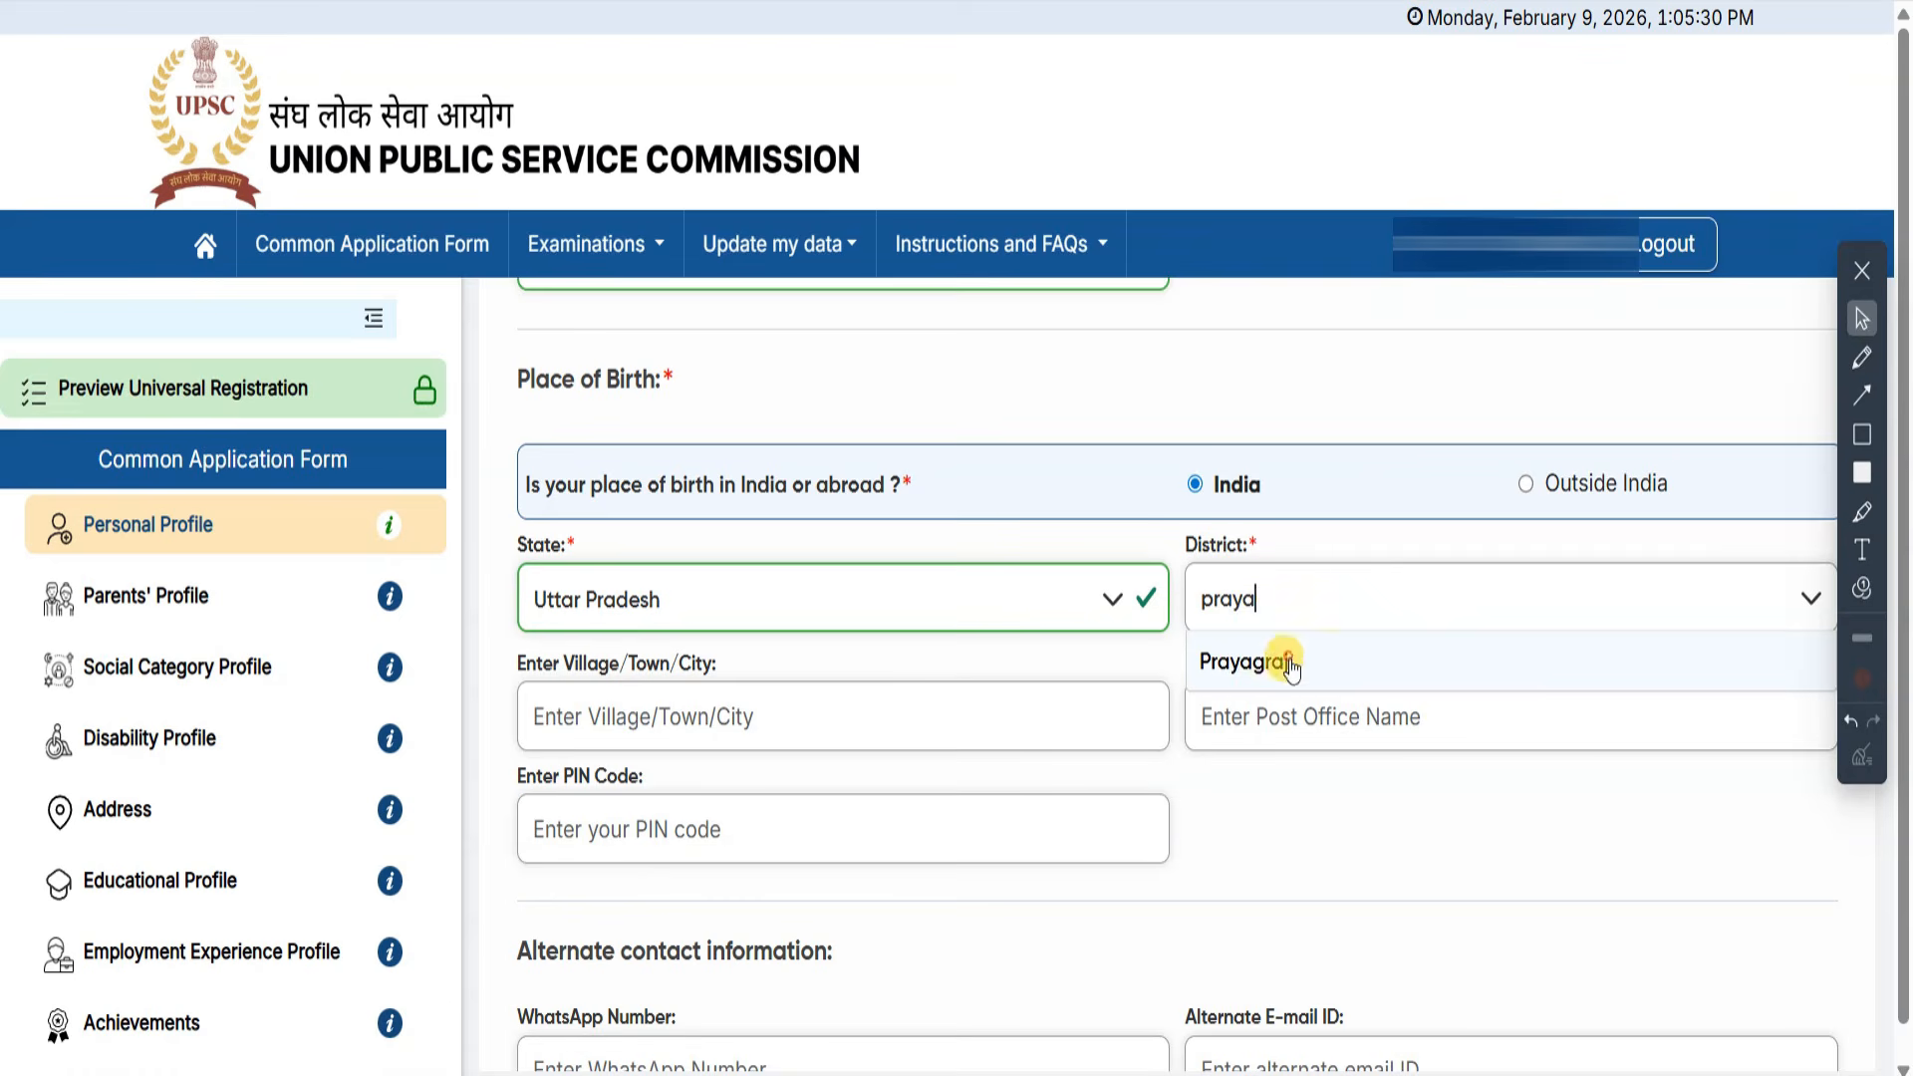
click(1292, 665)
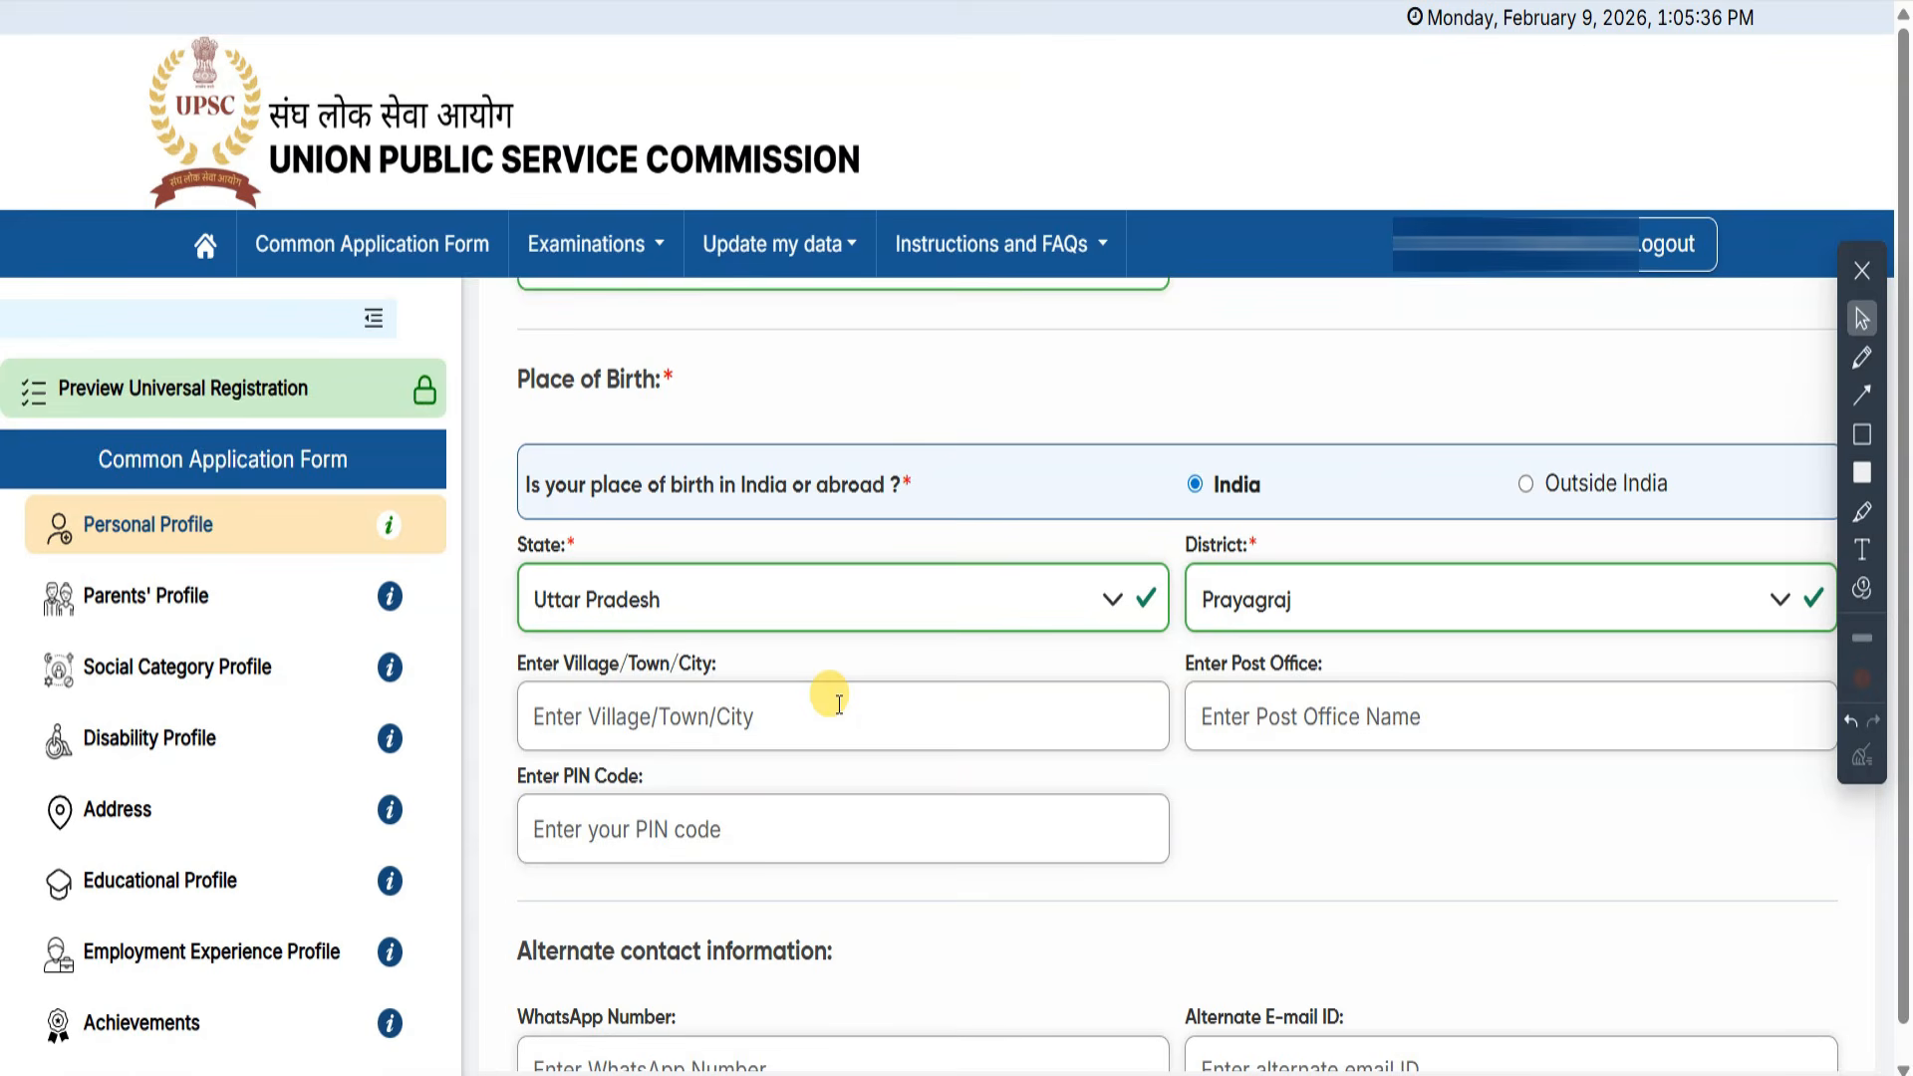
- Enter Prayagraj as the birth town and fill in the post office field
text(Prayagraj)
key(Tab)
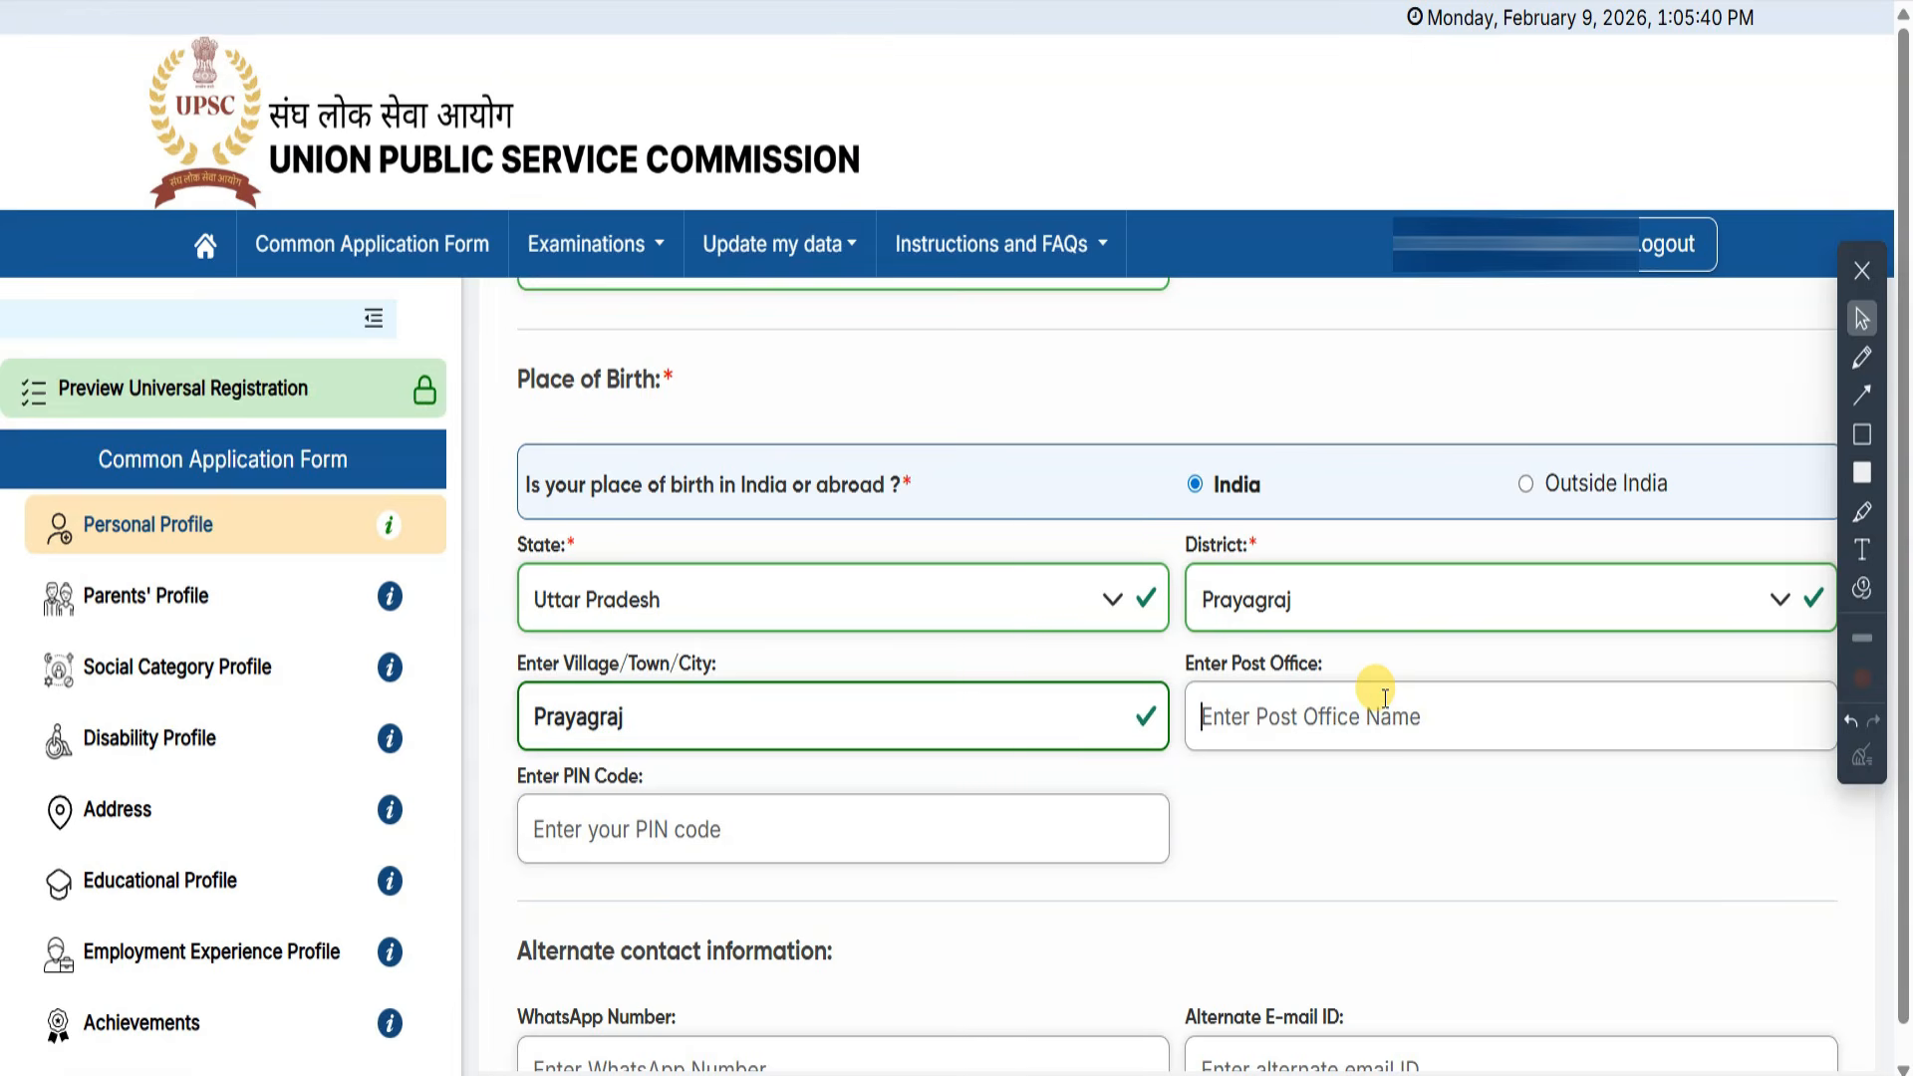
text(Jhuns)
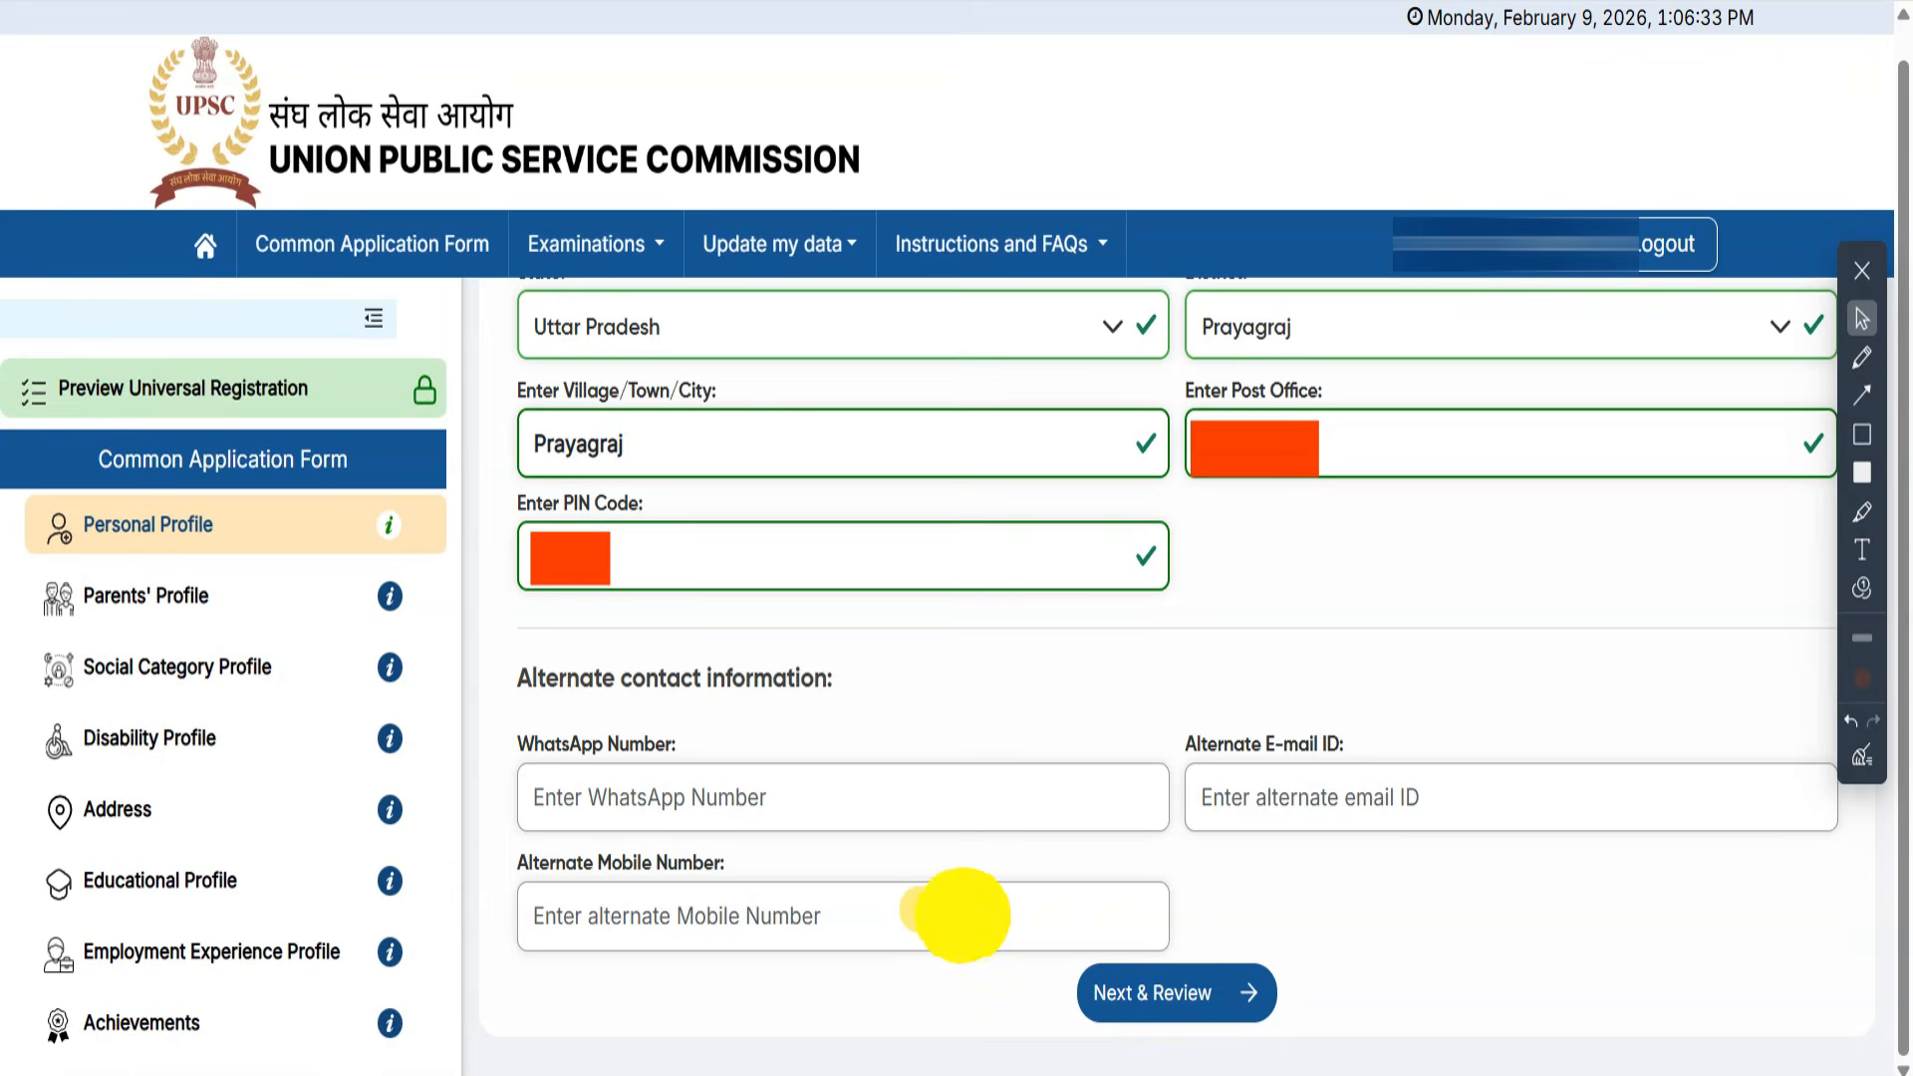
- Review the Personal Profile, submit and confirm it, then dismiss the success message
click(1174, 996)
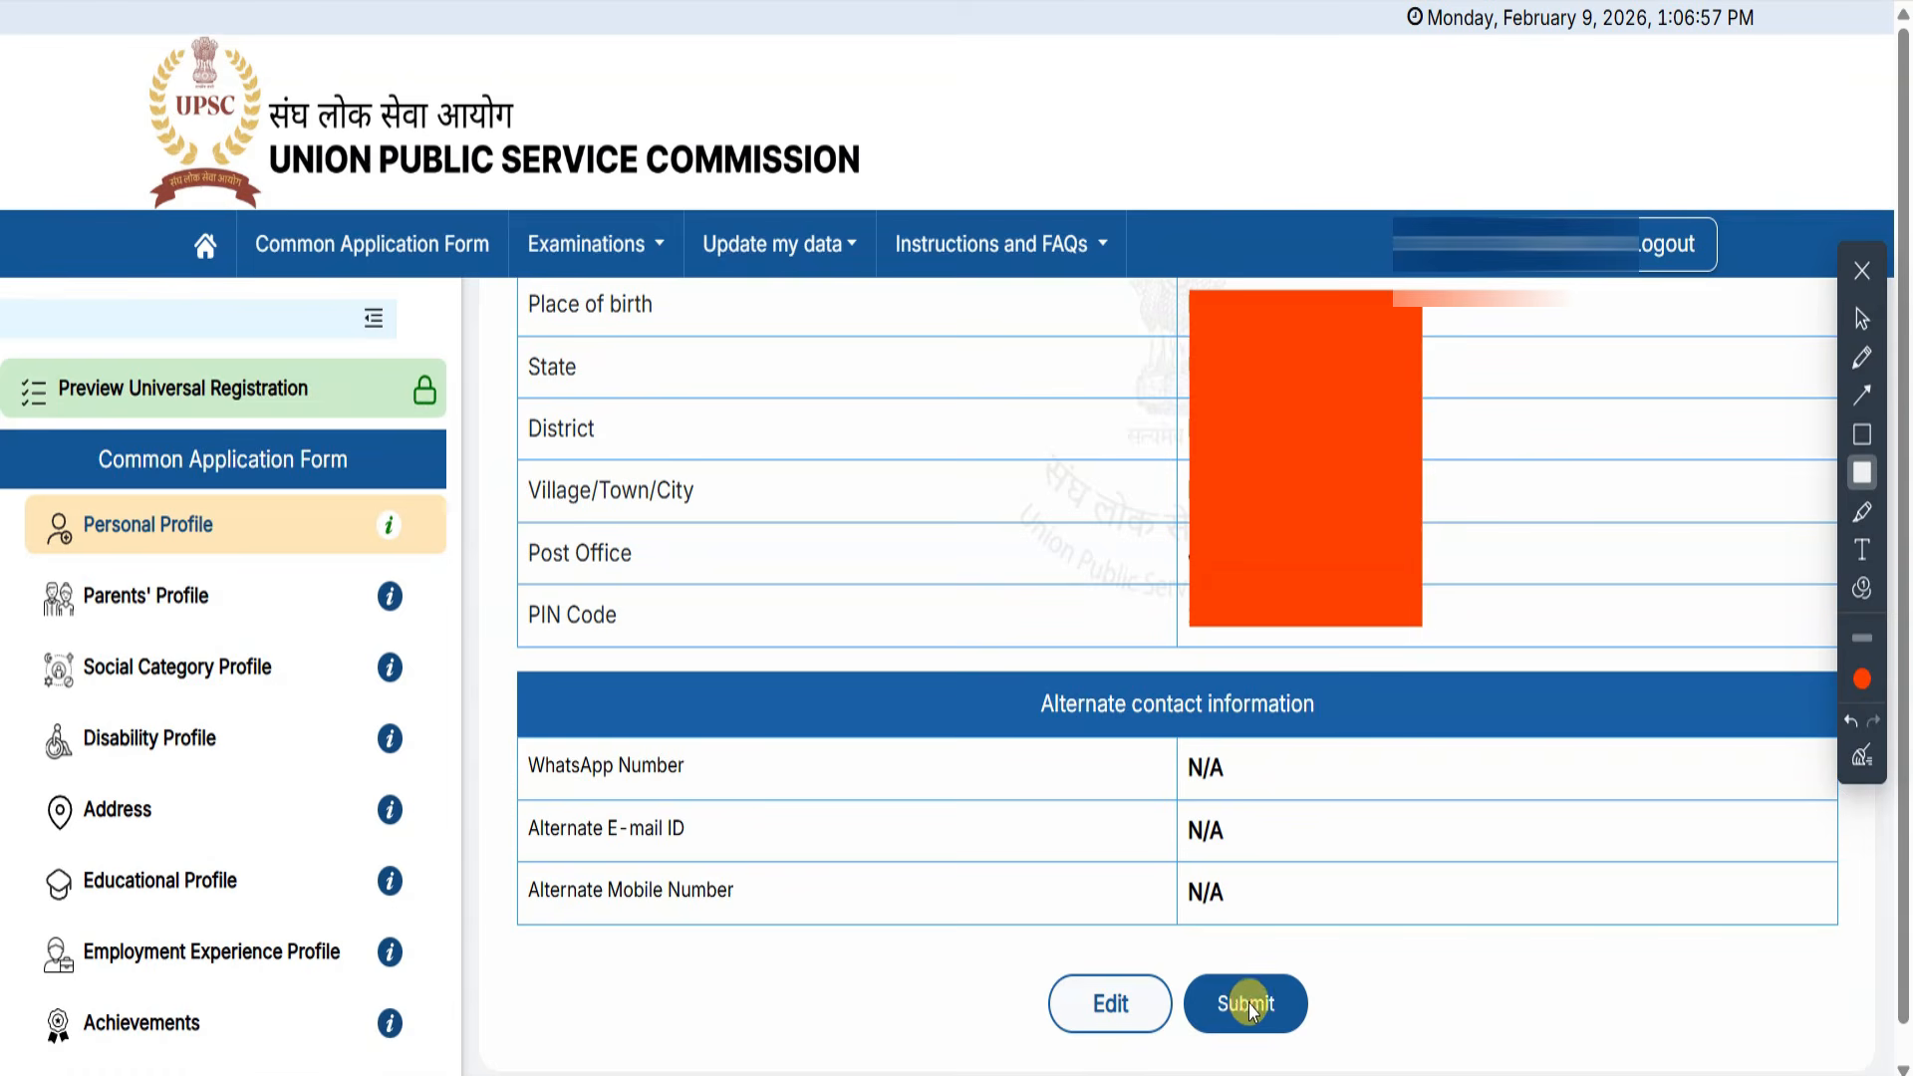
click(1856, 318)
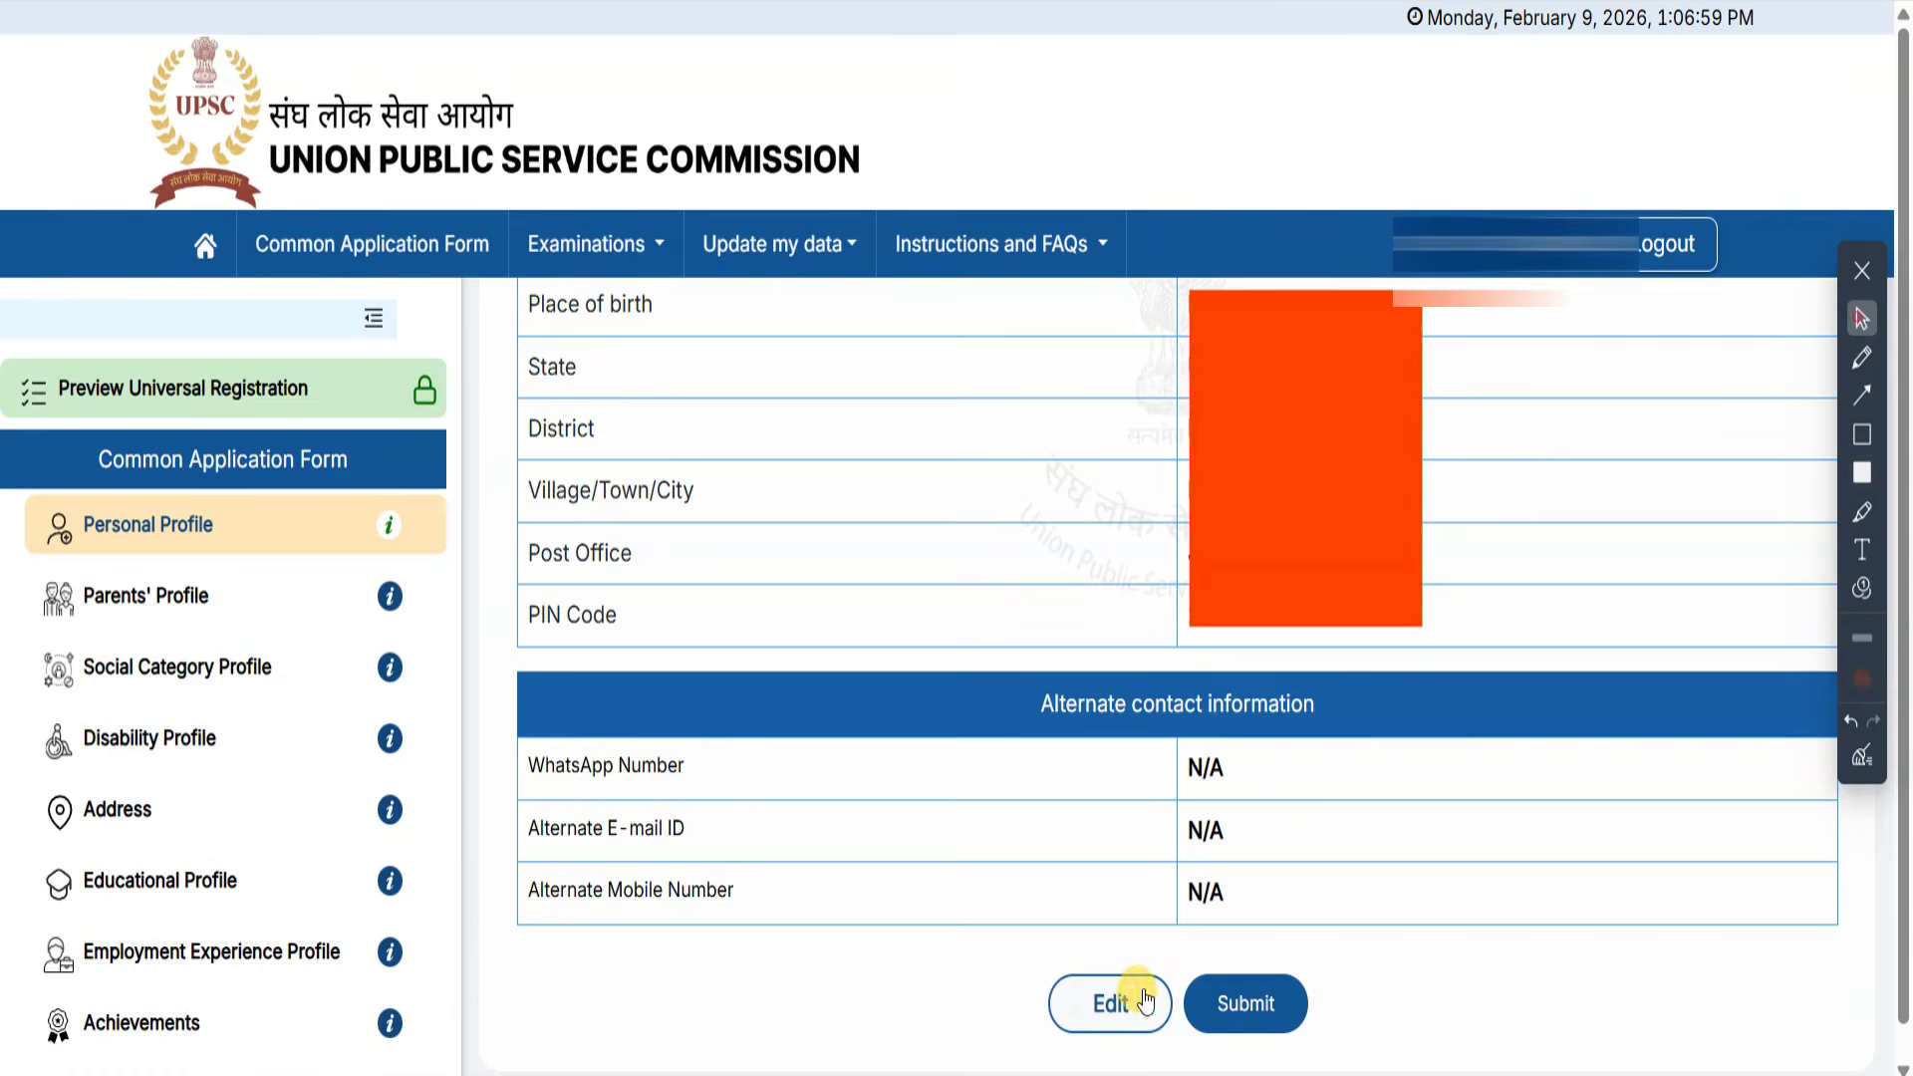
click(1244, 1002)
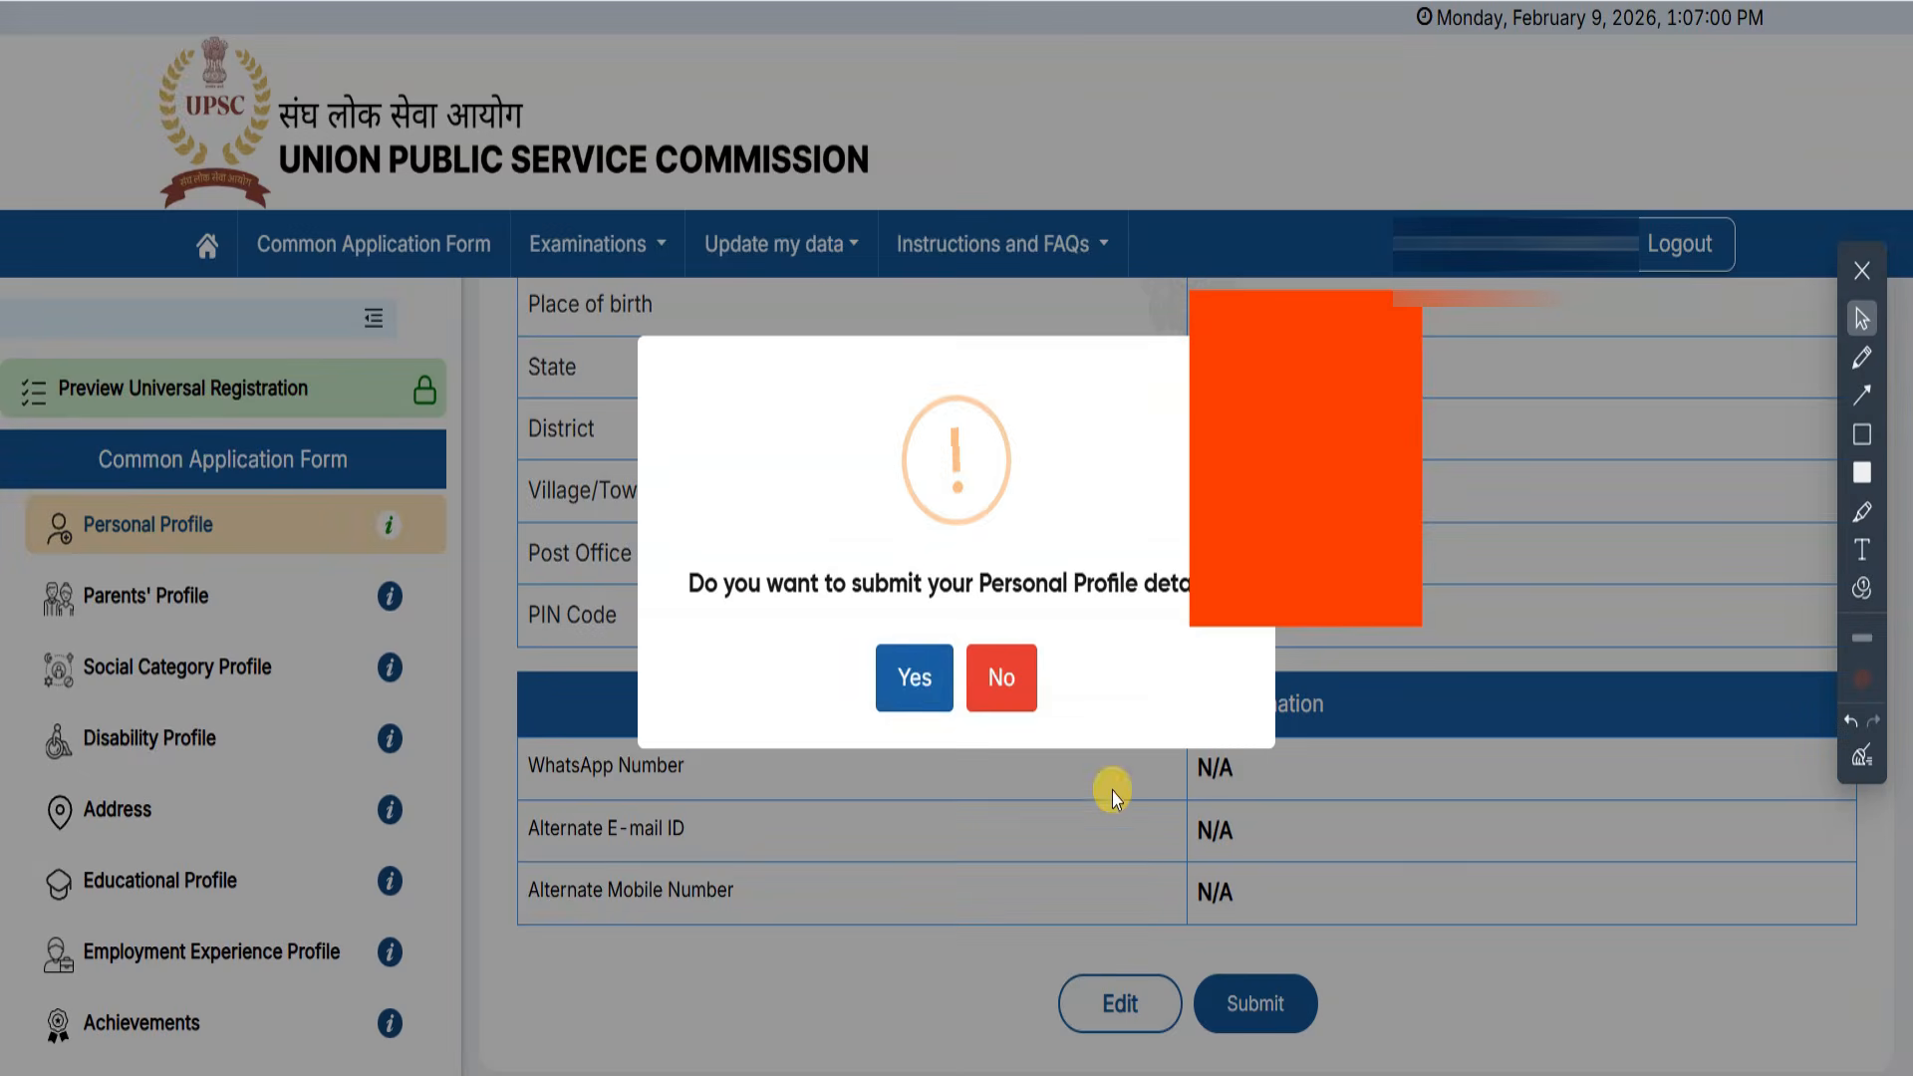
click(917, 681)
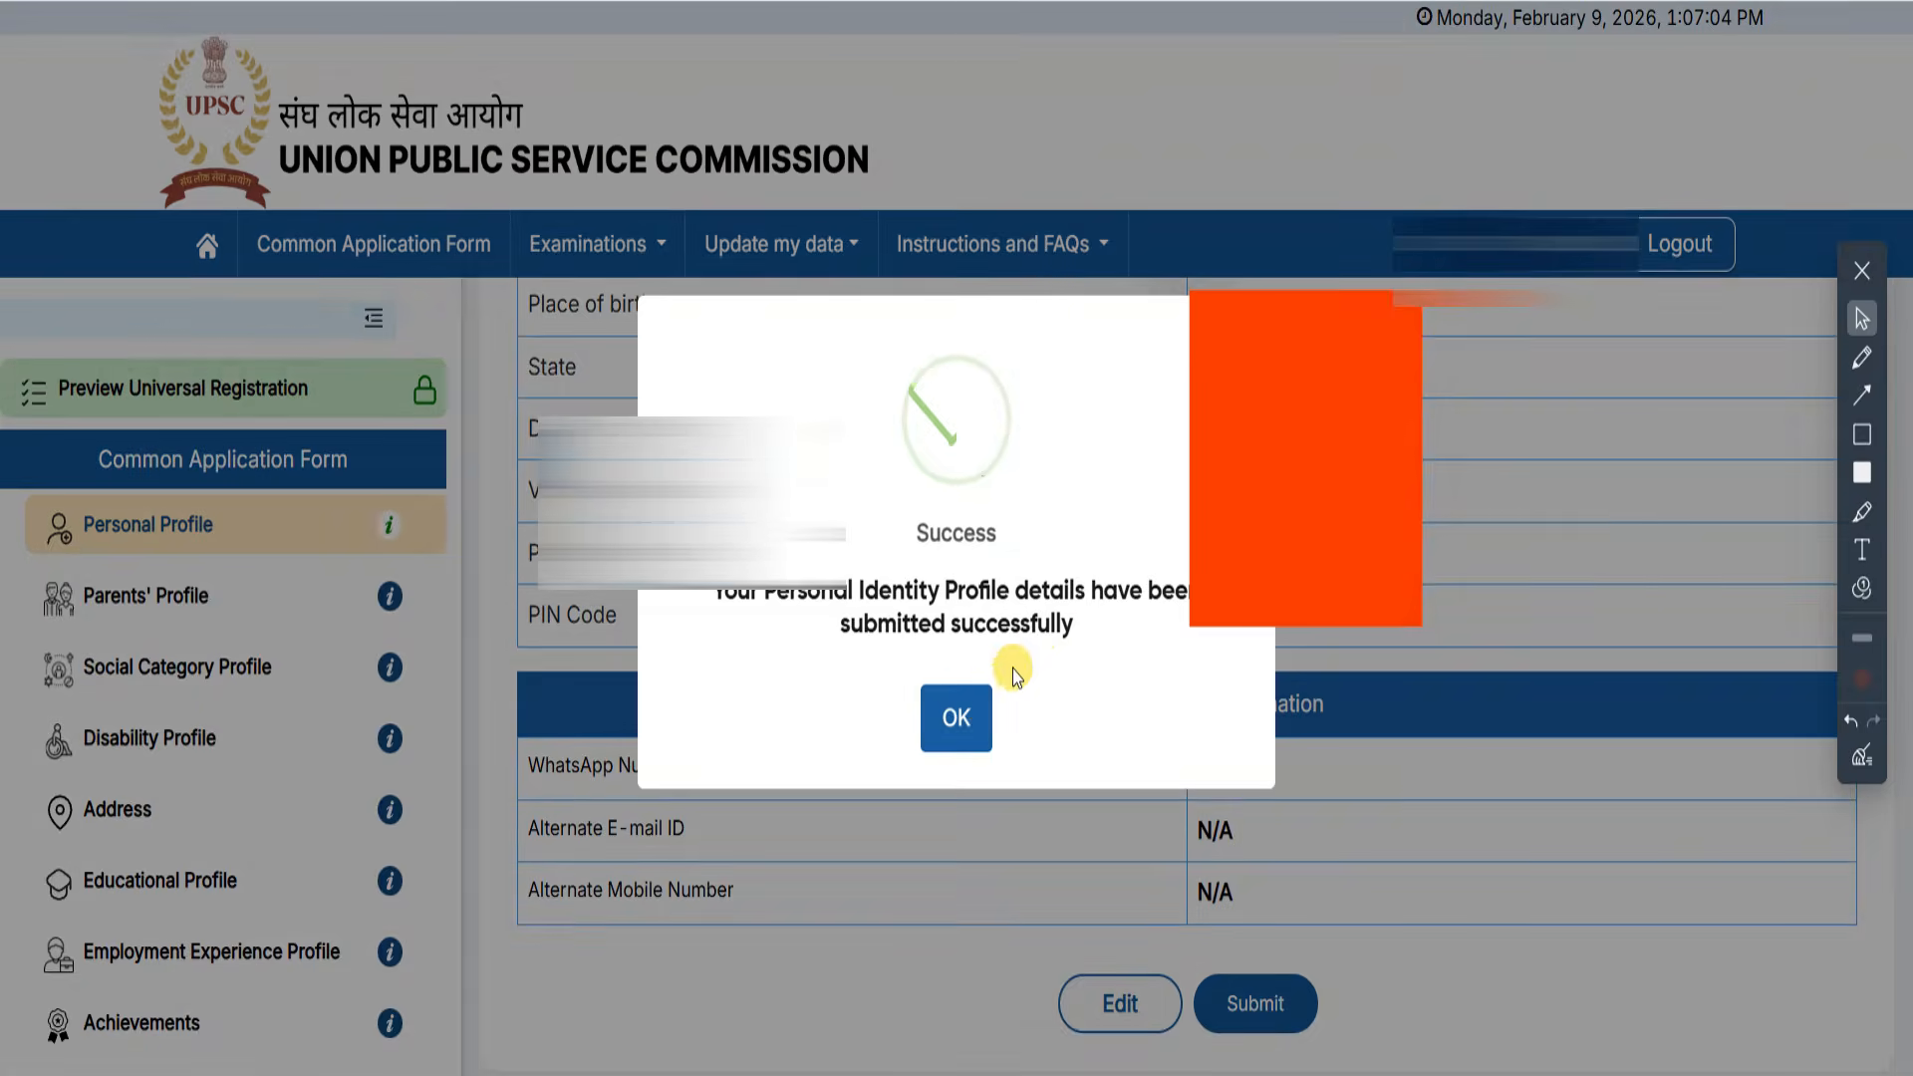
click(957, 718)
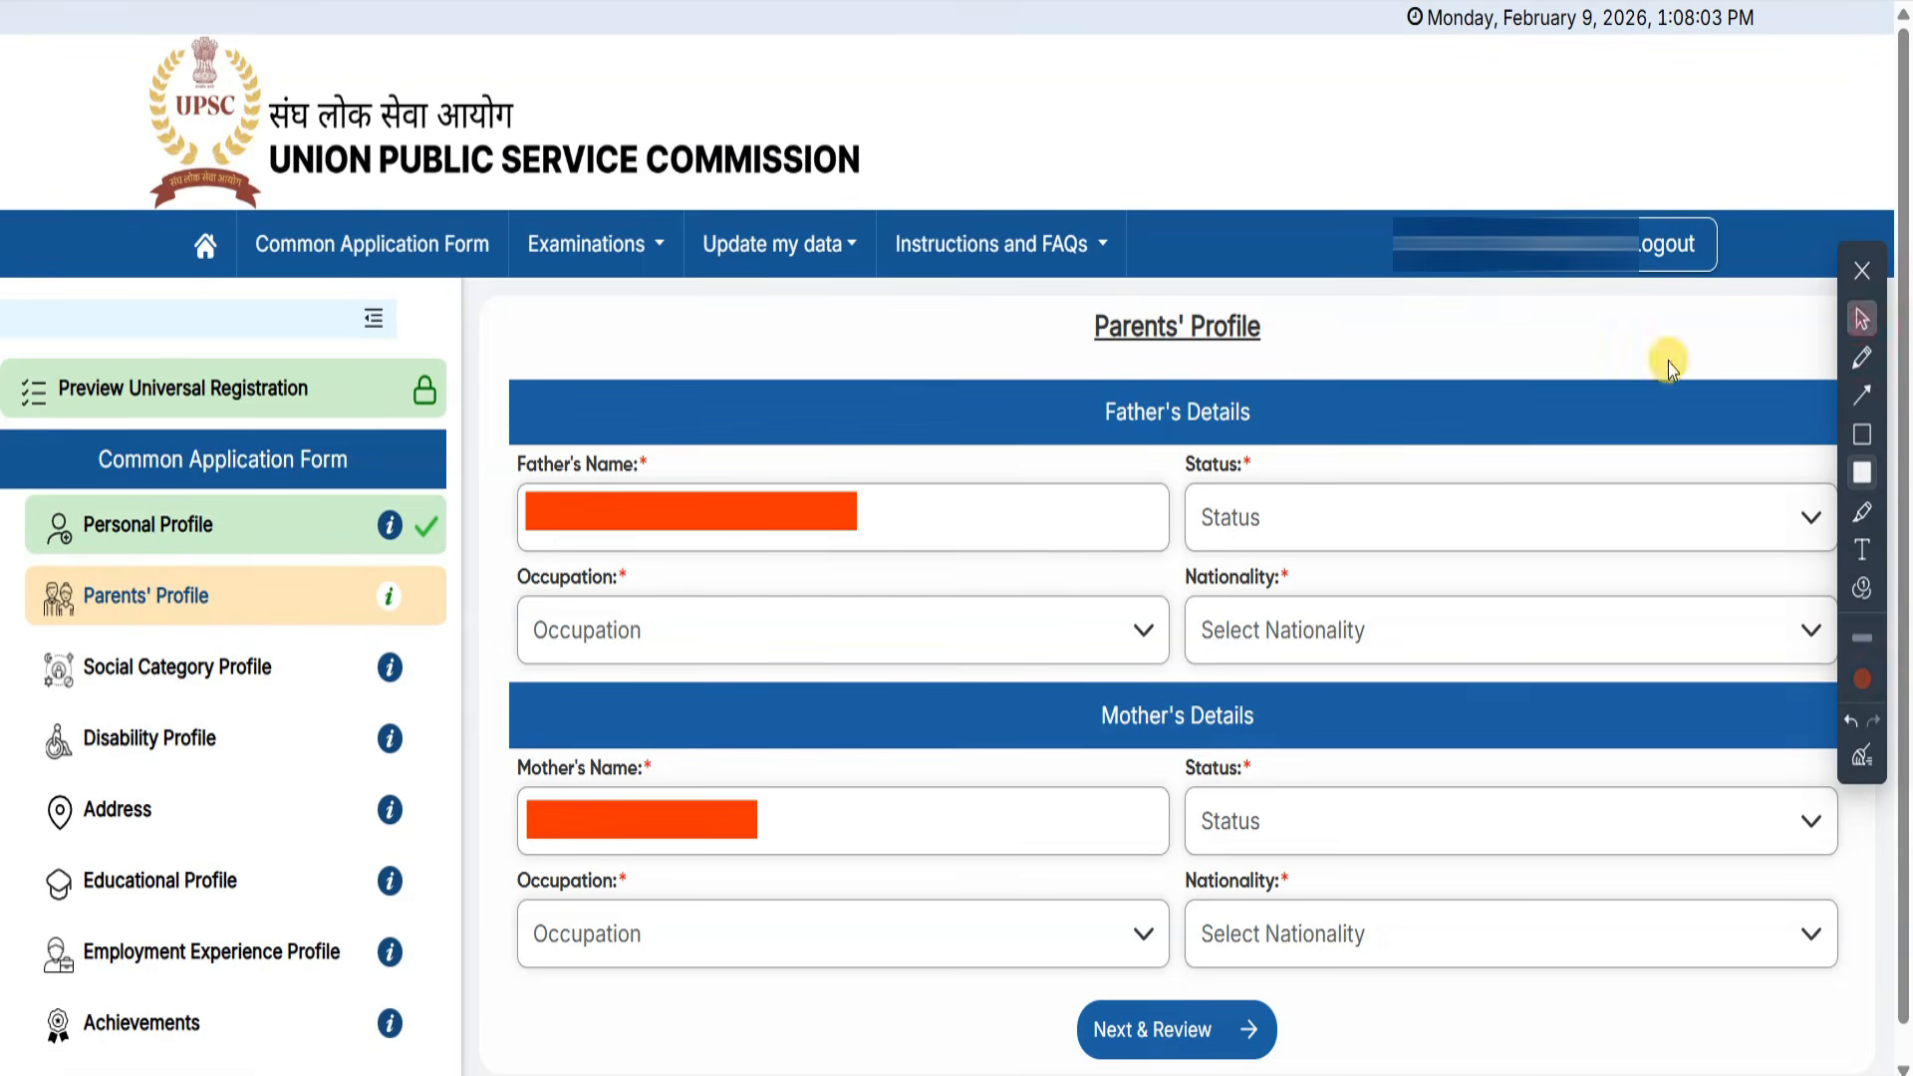
- Mark the father as Alive, occupation Agriculture, and enter 6 for annual income
click(1355, 509)
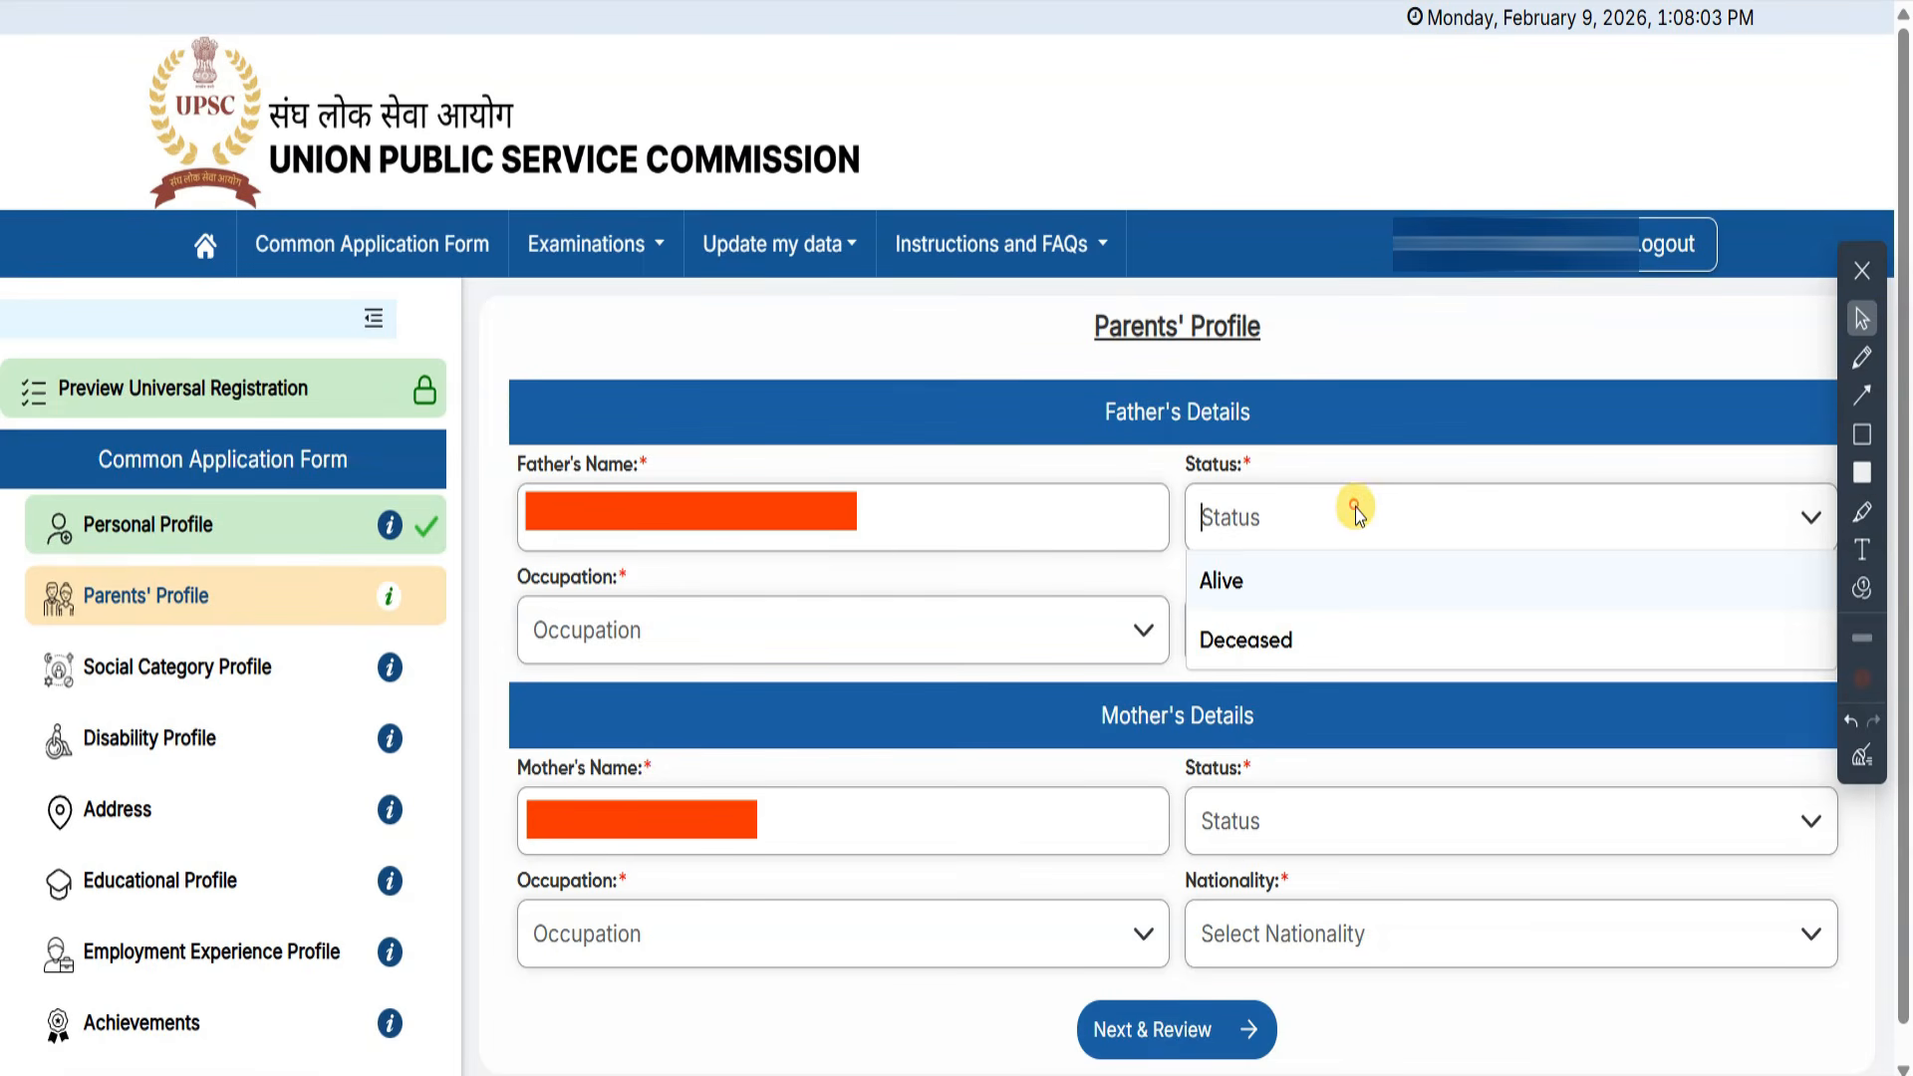
click(1317, 590)
click(897, 646)
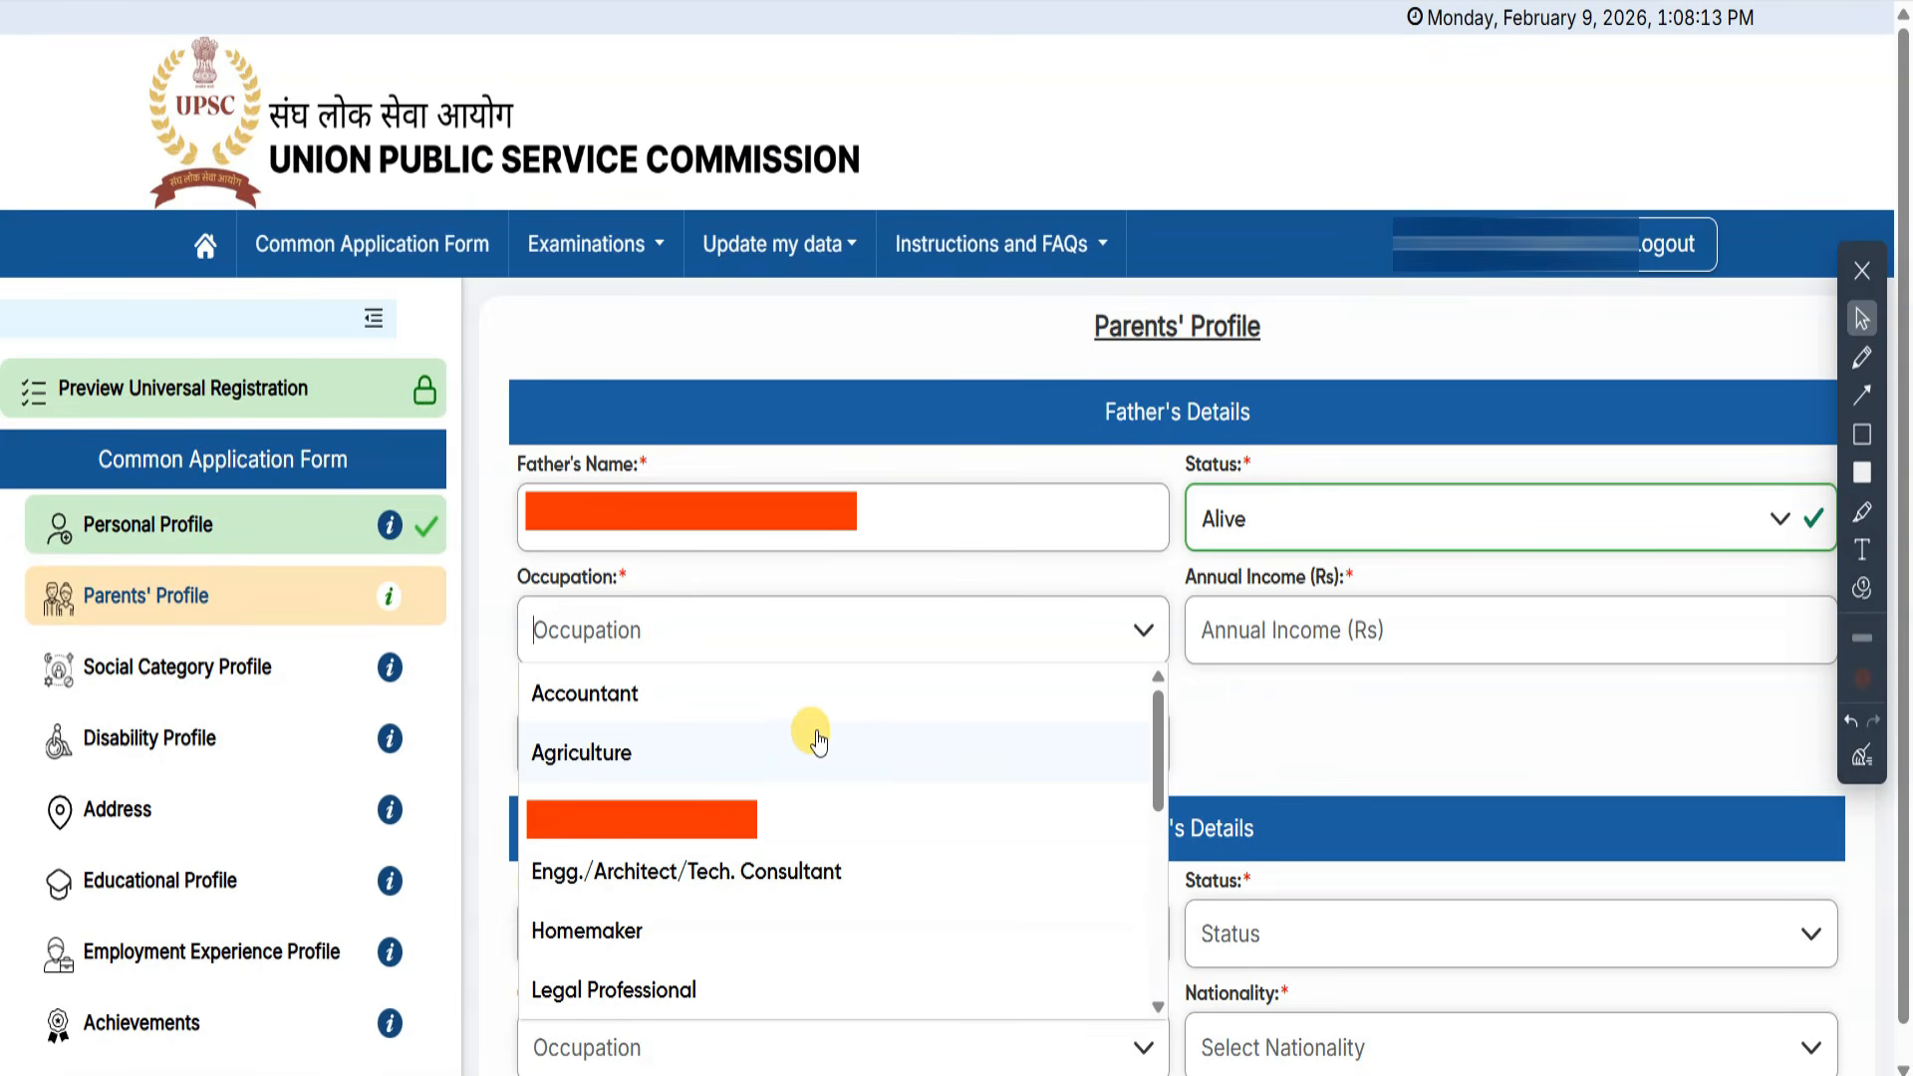
scroll(824, 758, down, 1)
scroll(823, 757, down, 3)
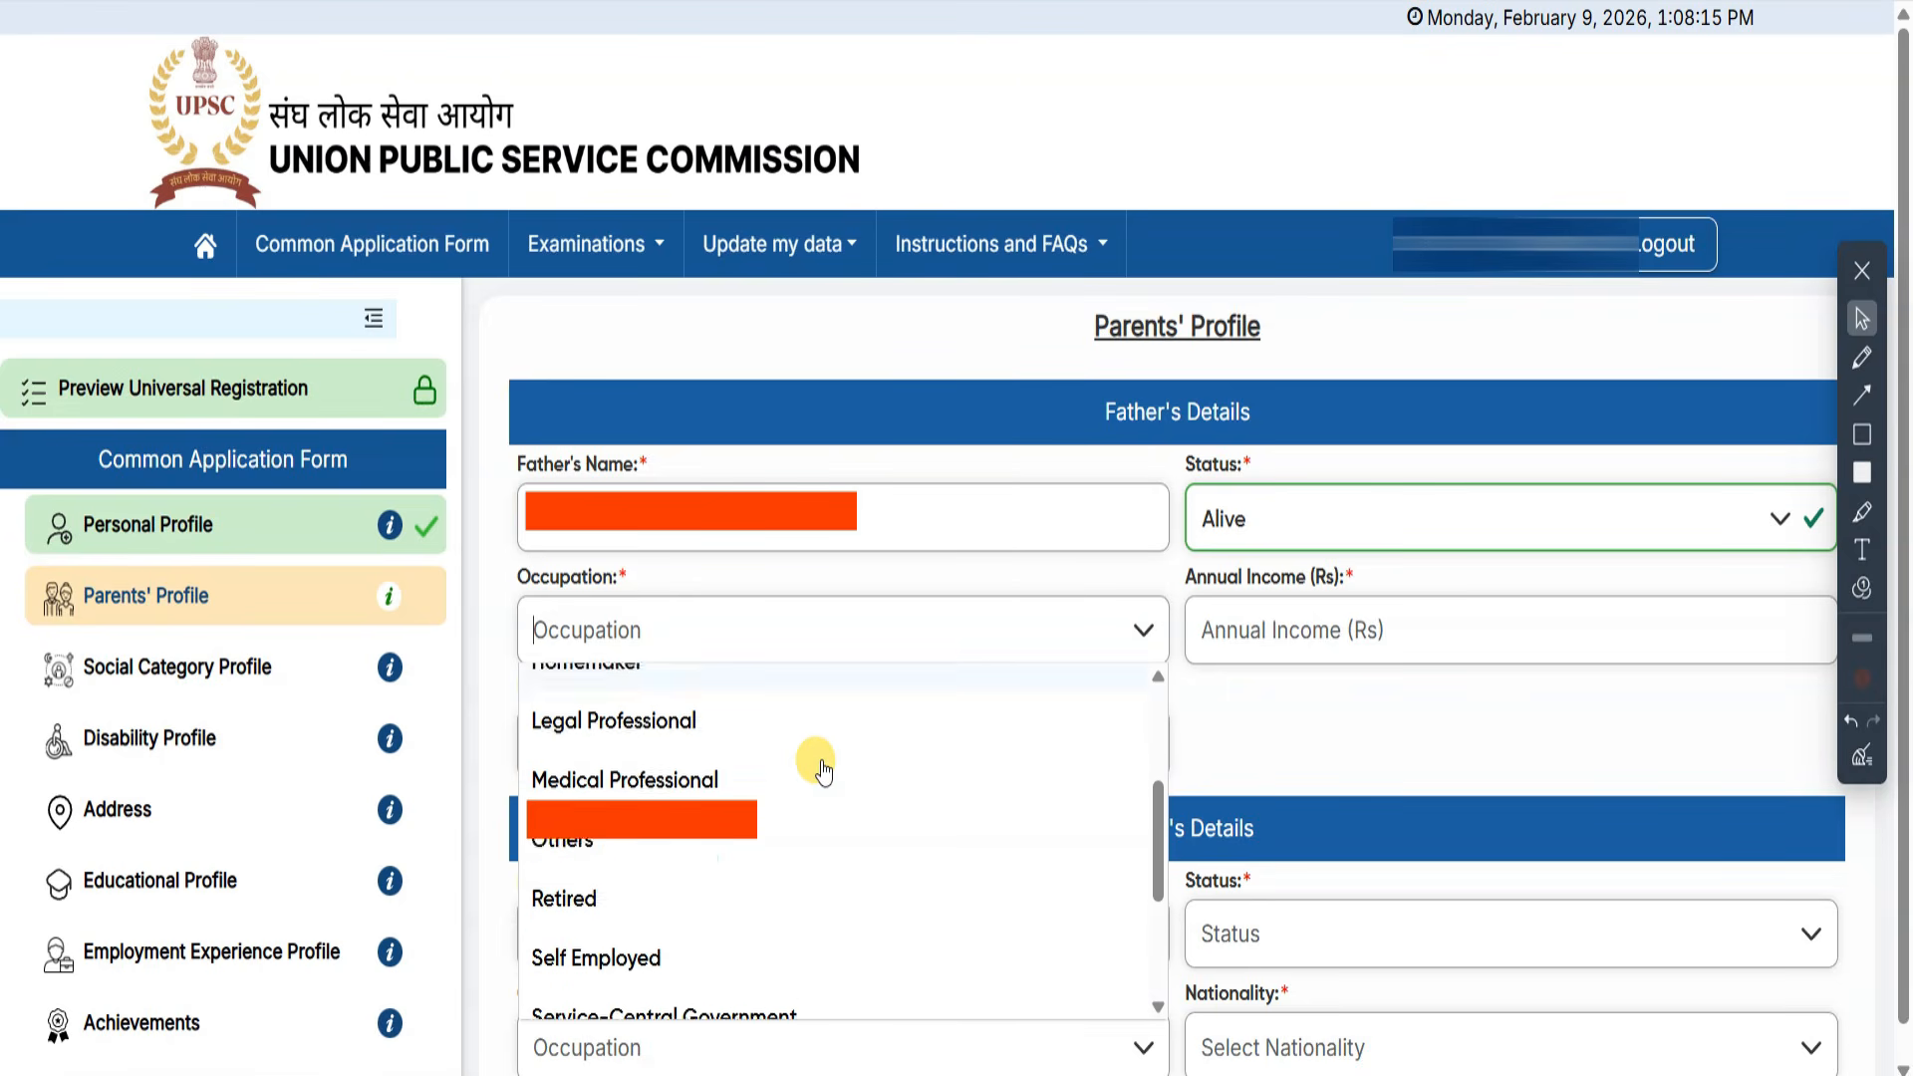
scroll(811, 769, up, 4)
click(725, 745)
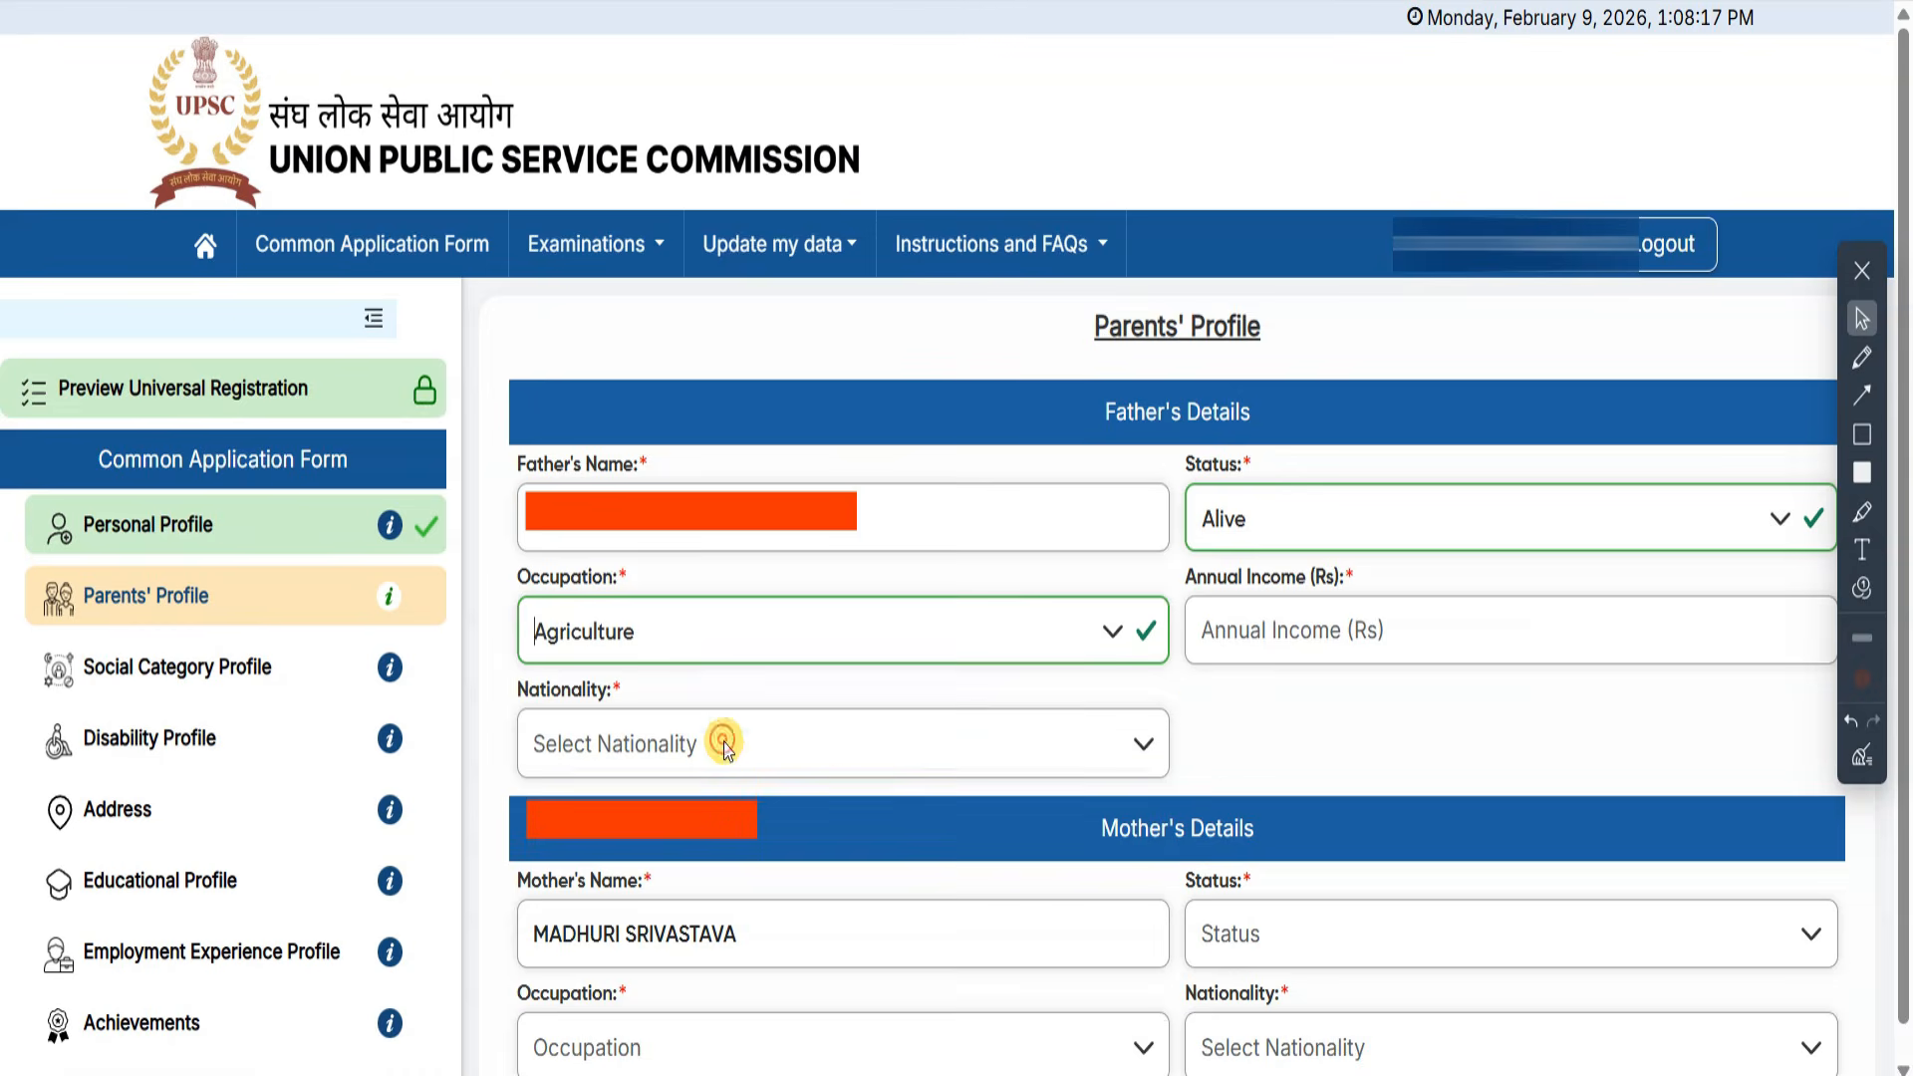
click(1300, 627)
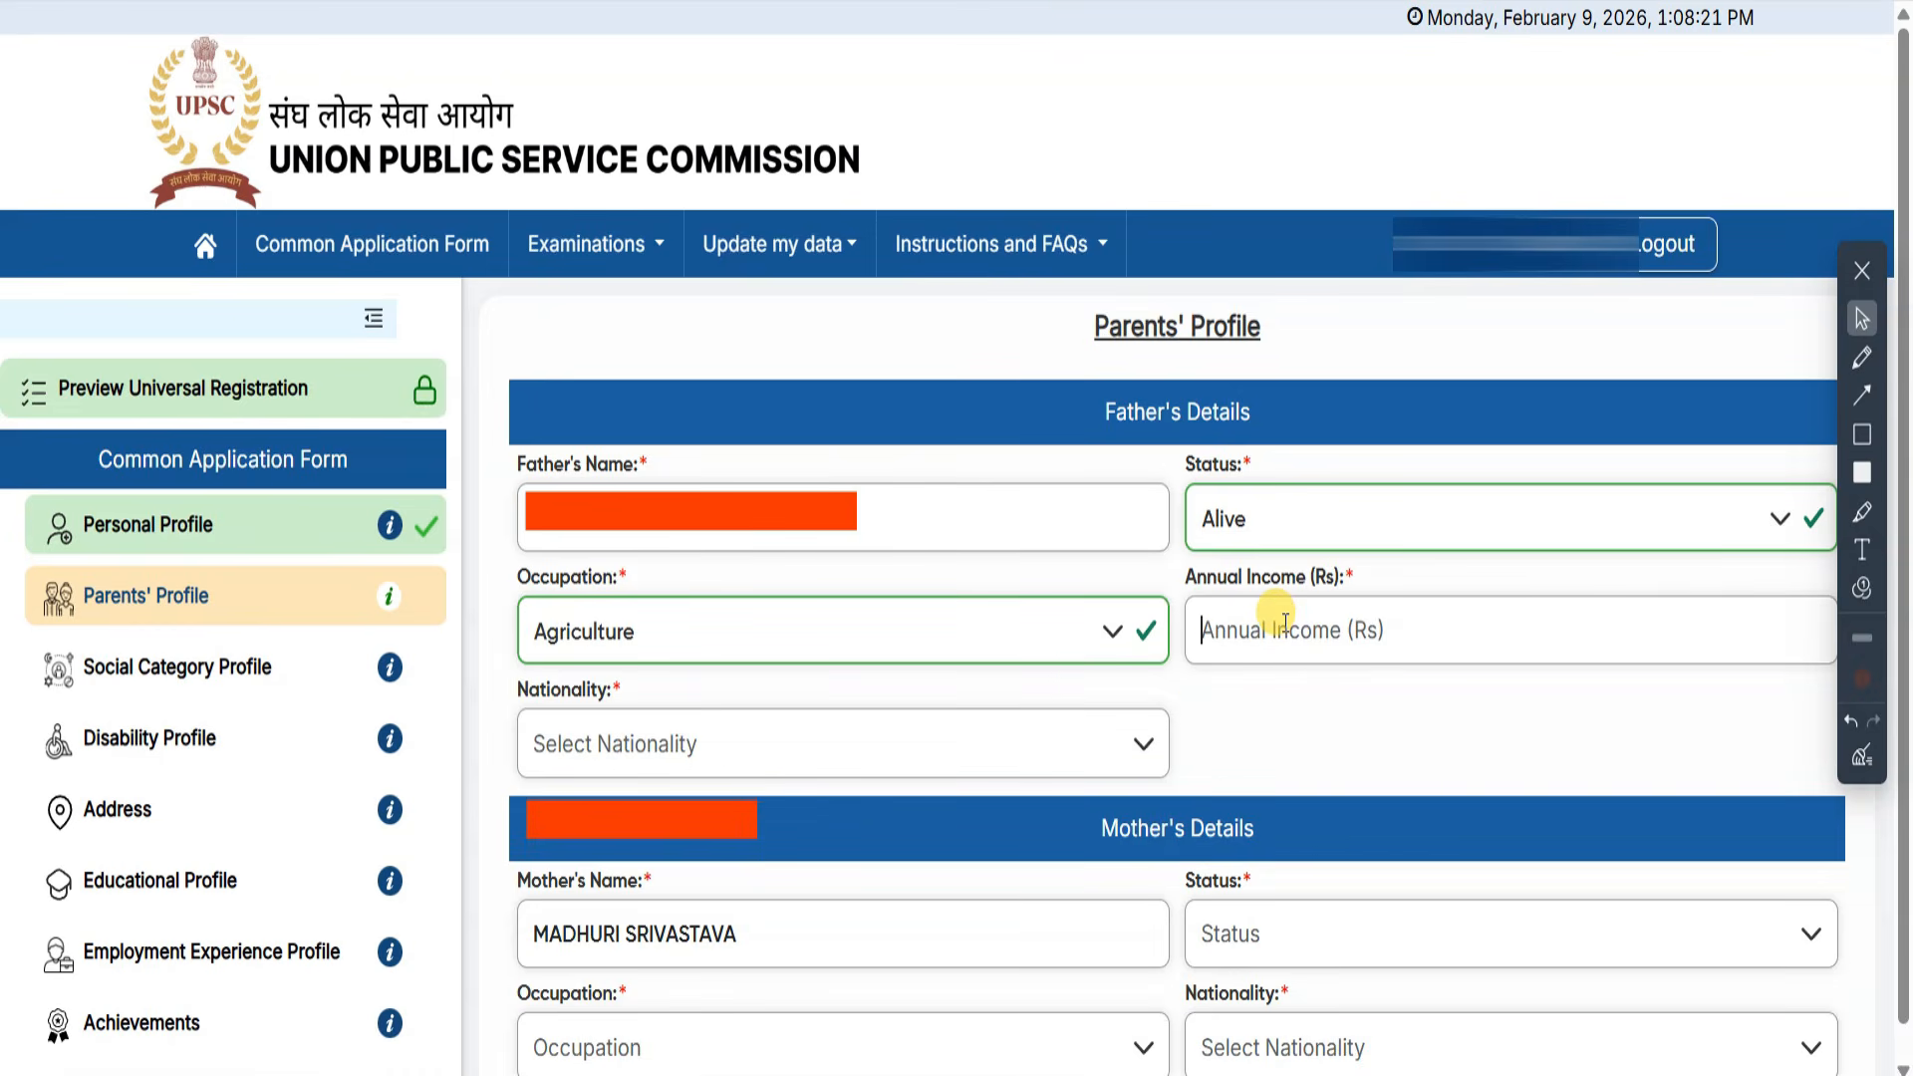
text(6)
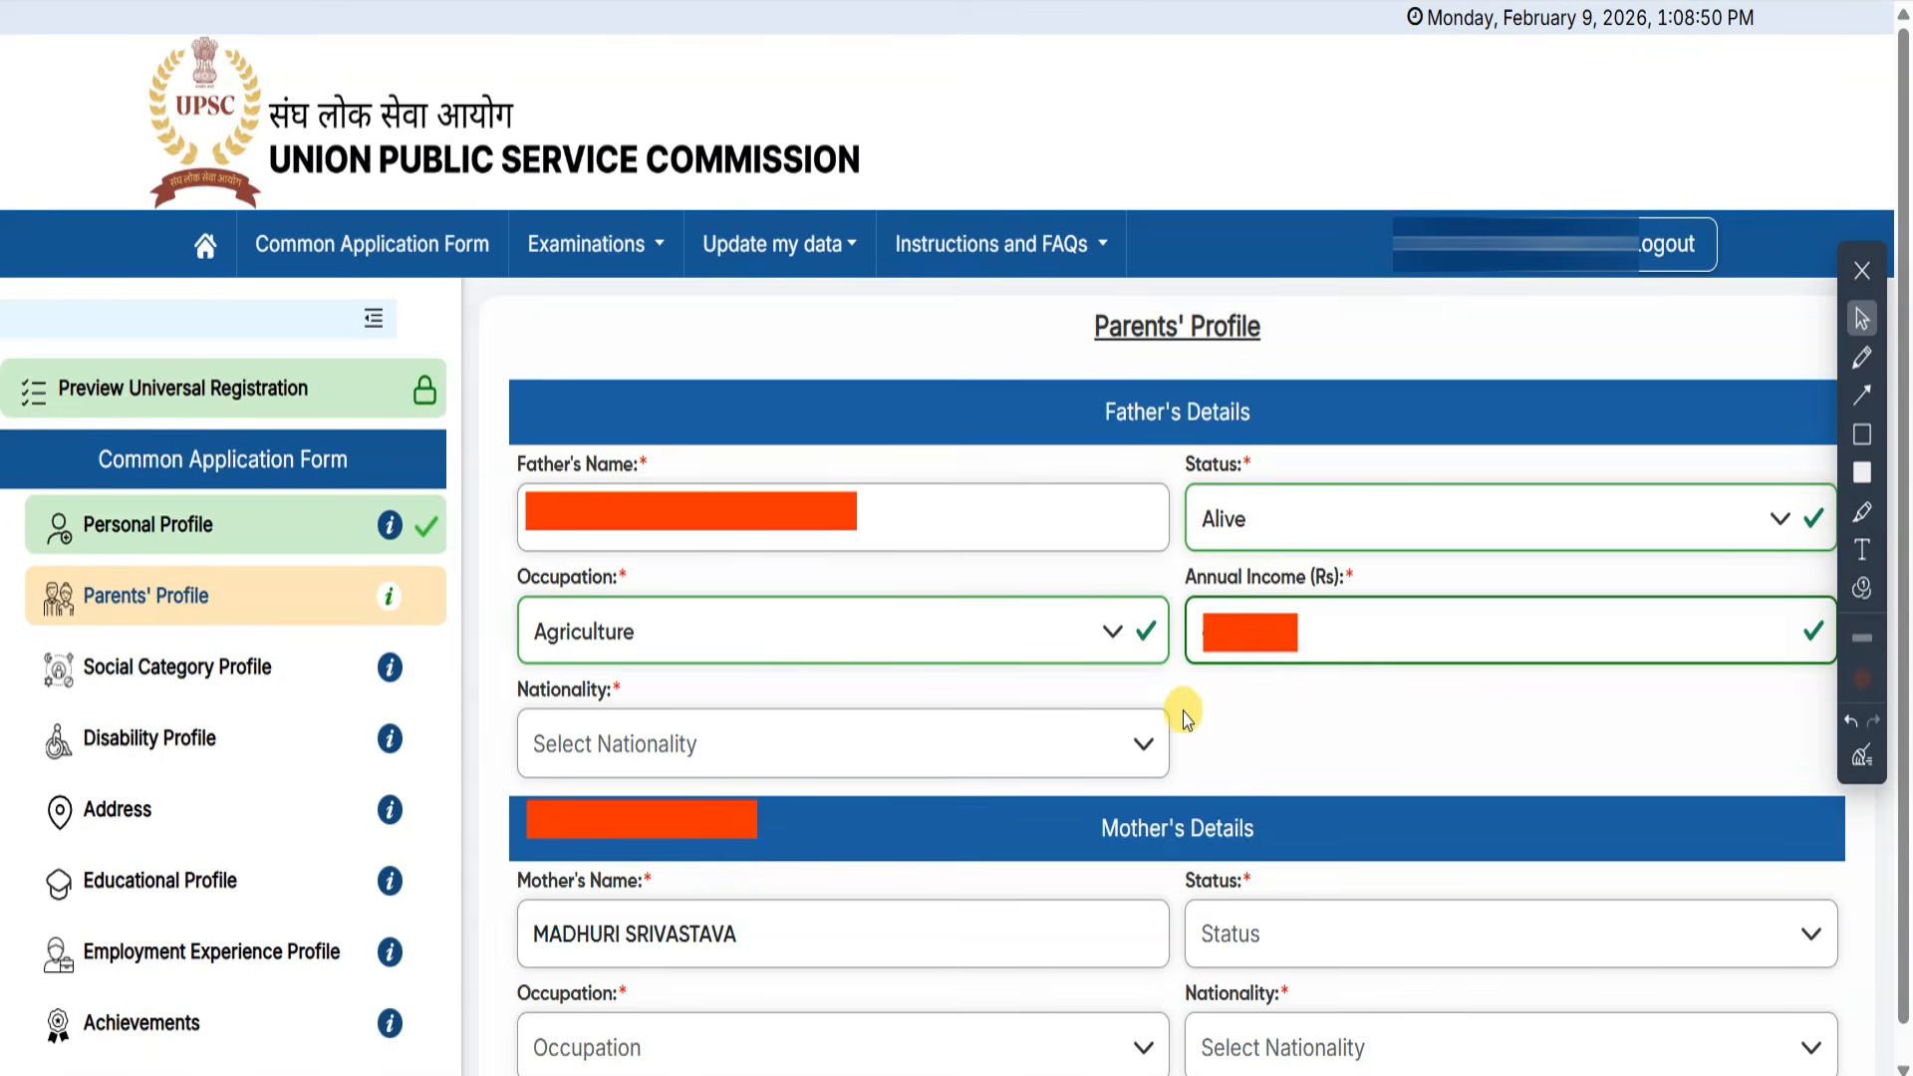
- Set the father's nationality to Citizen of India, state Uttar Pradesh, district Prayagraj
click(1007, 737)
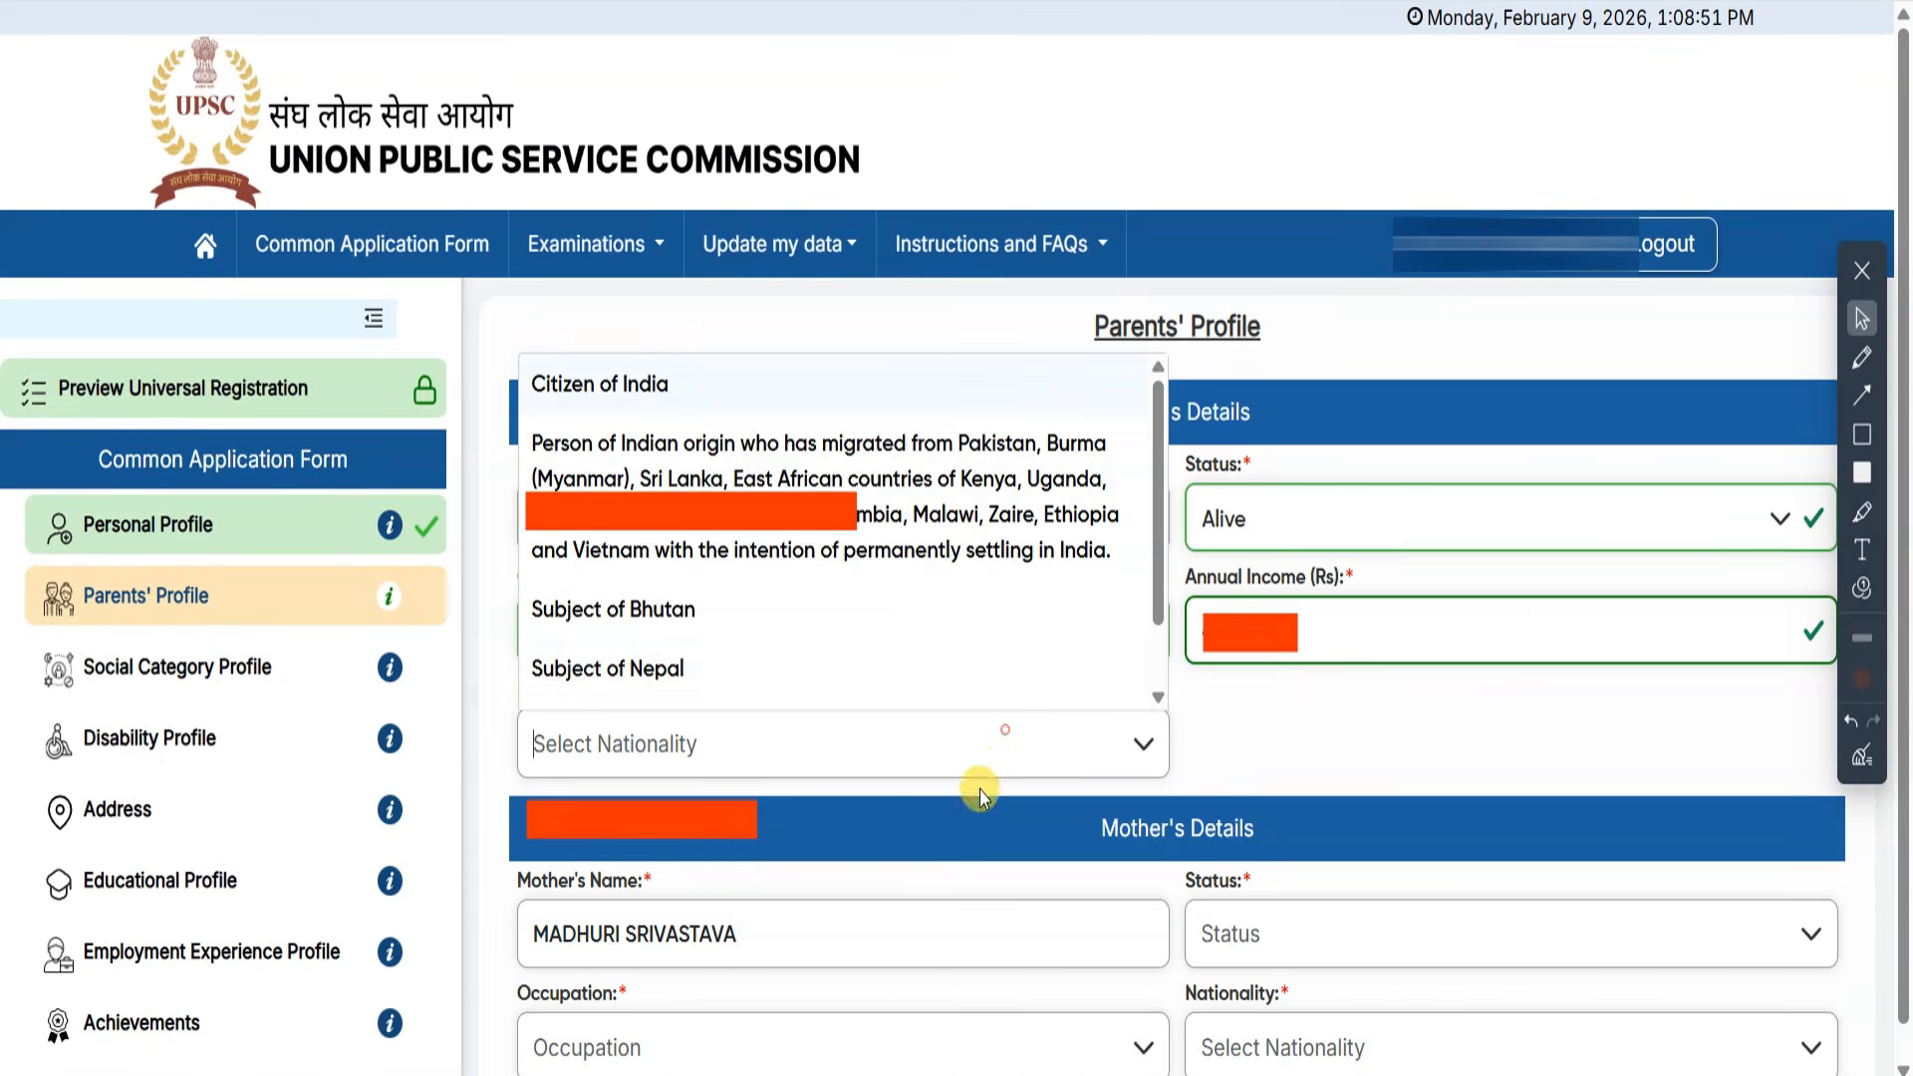
click(833, 399)
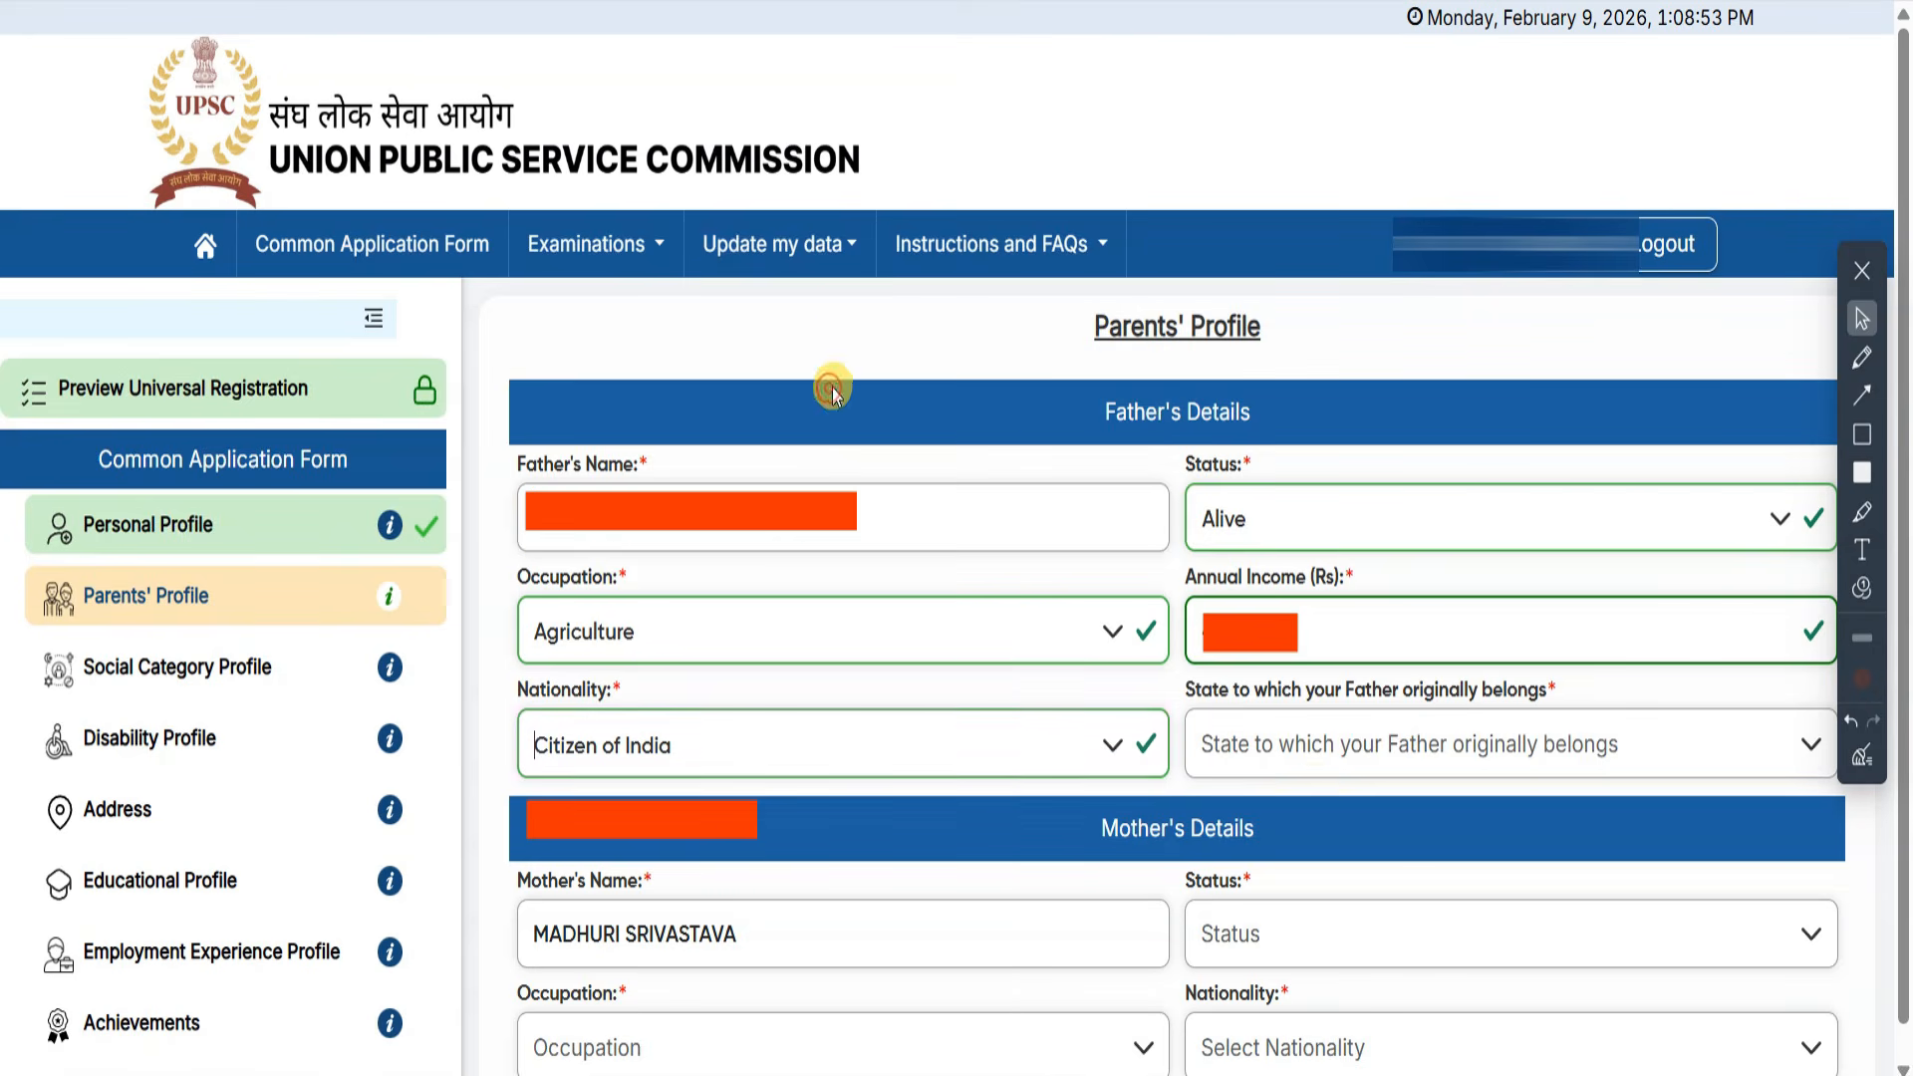
click(1356, 755)
text(uttar)
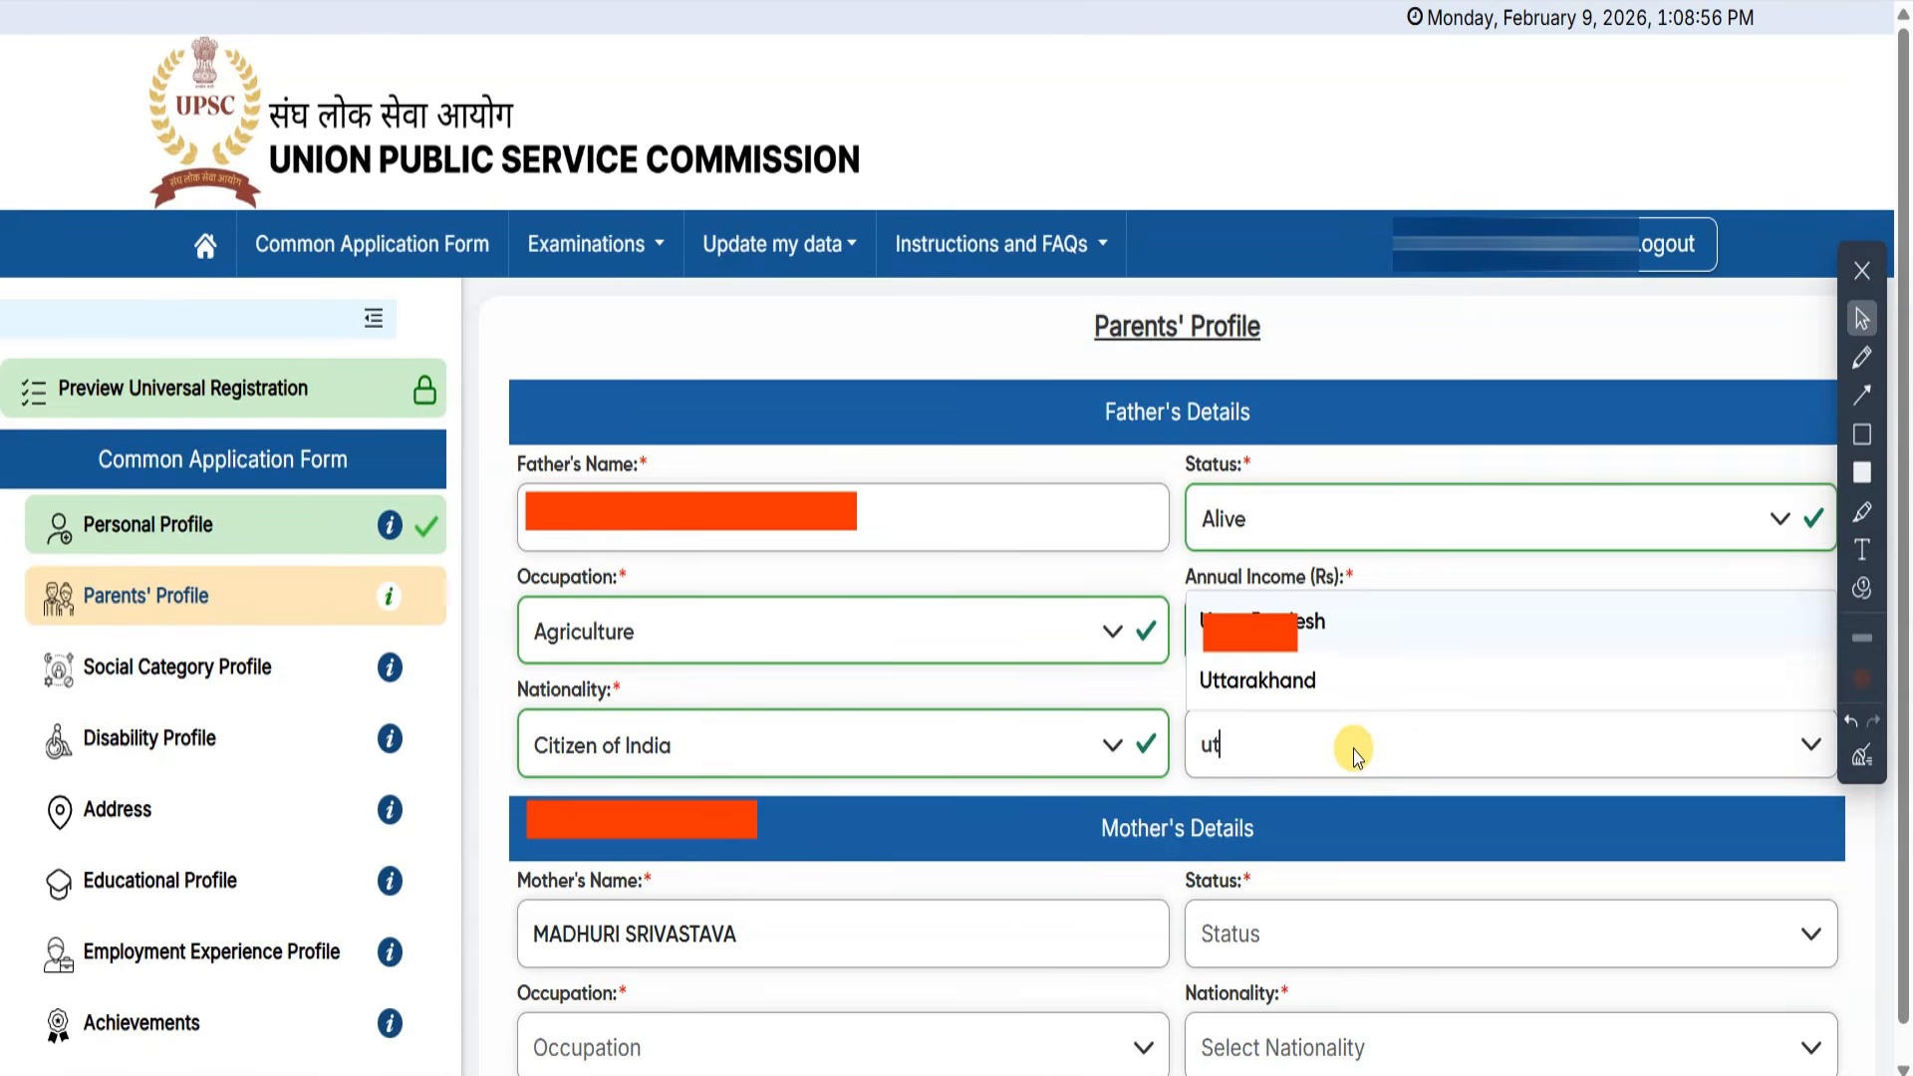
click(1356, 630)
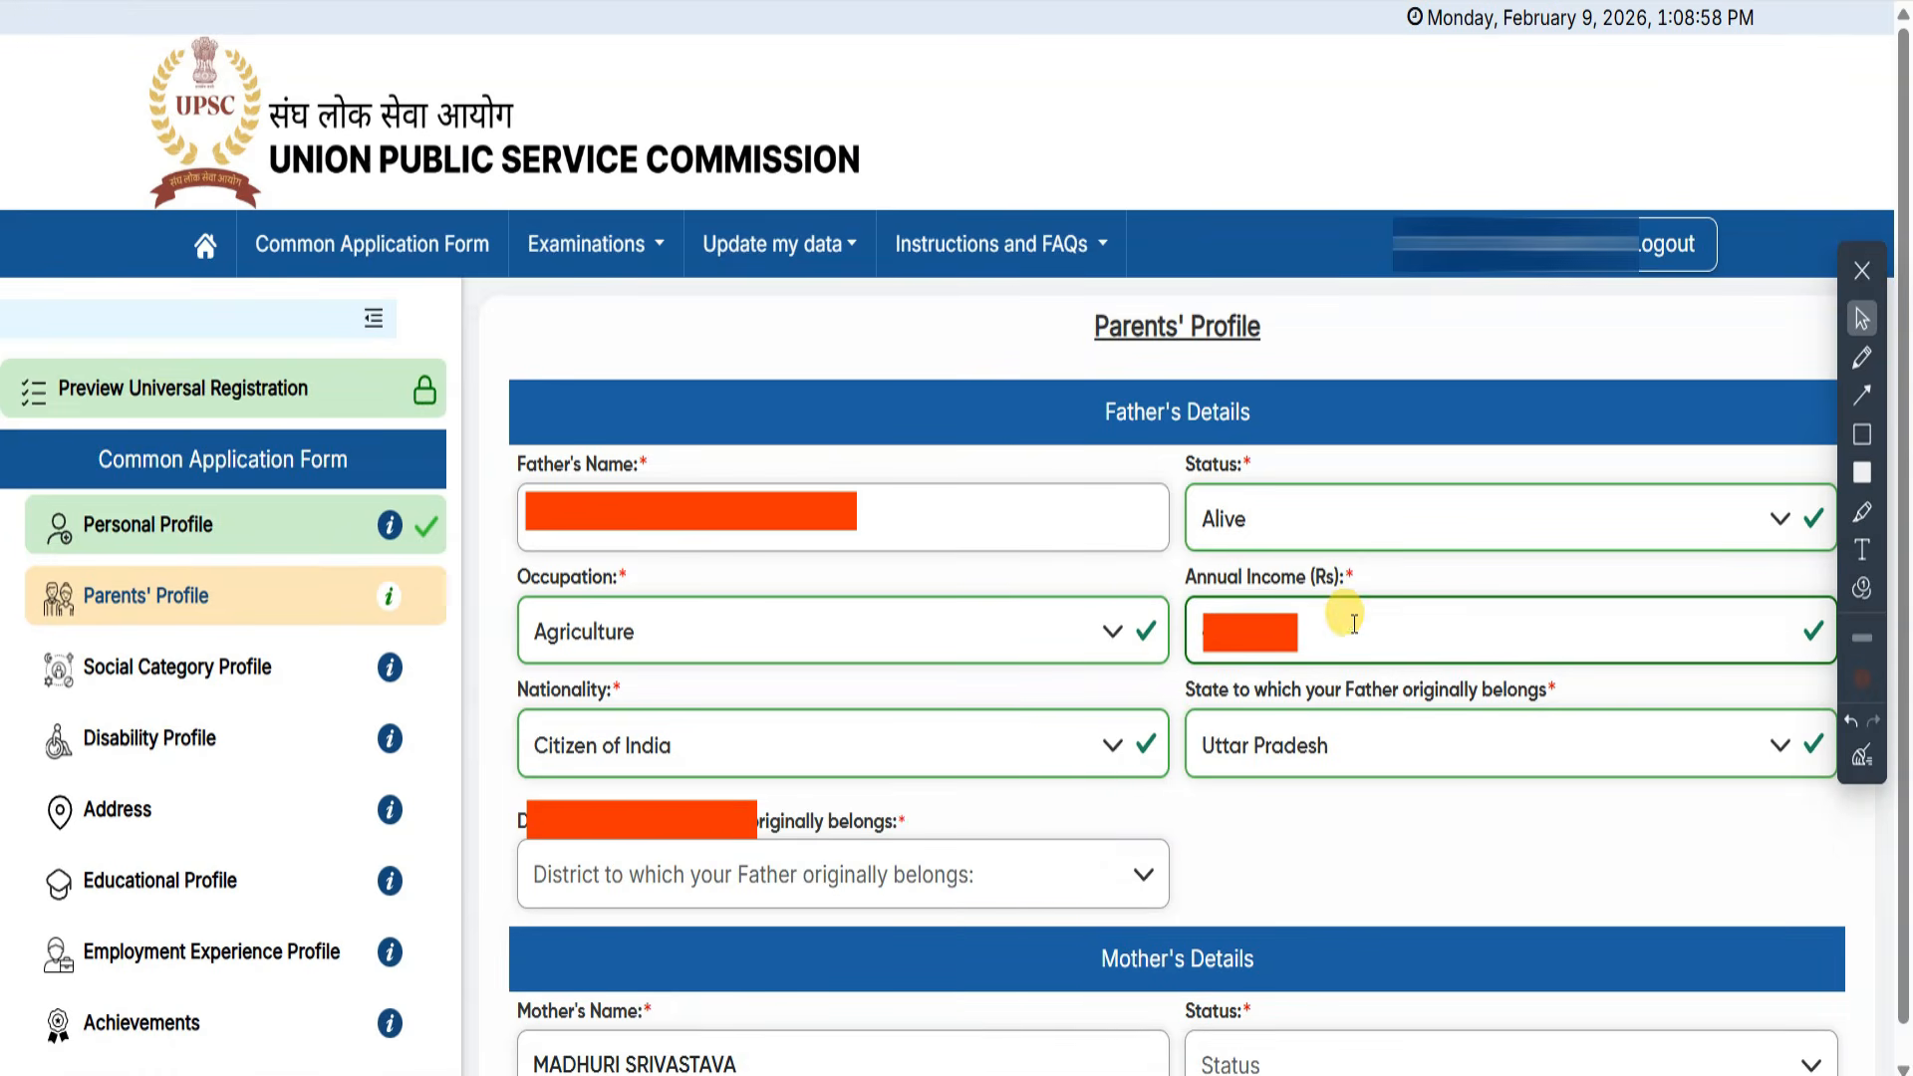
click(1012, 857)
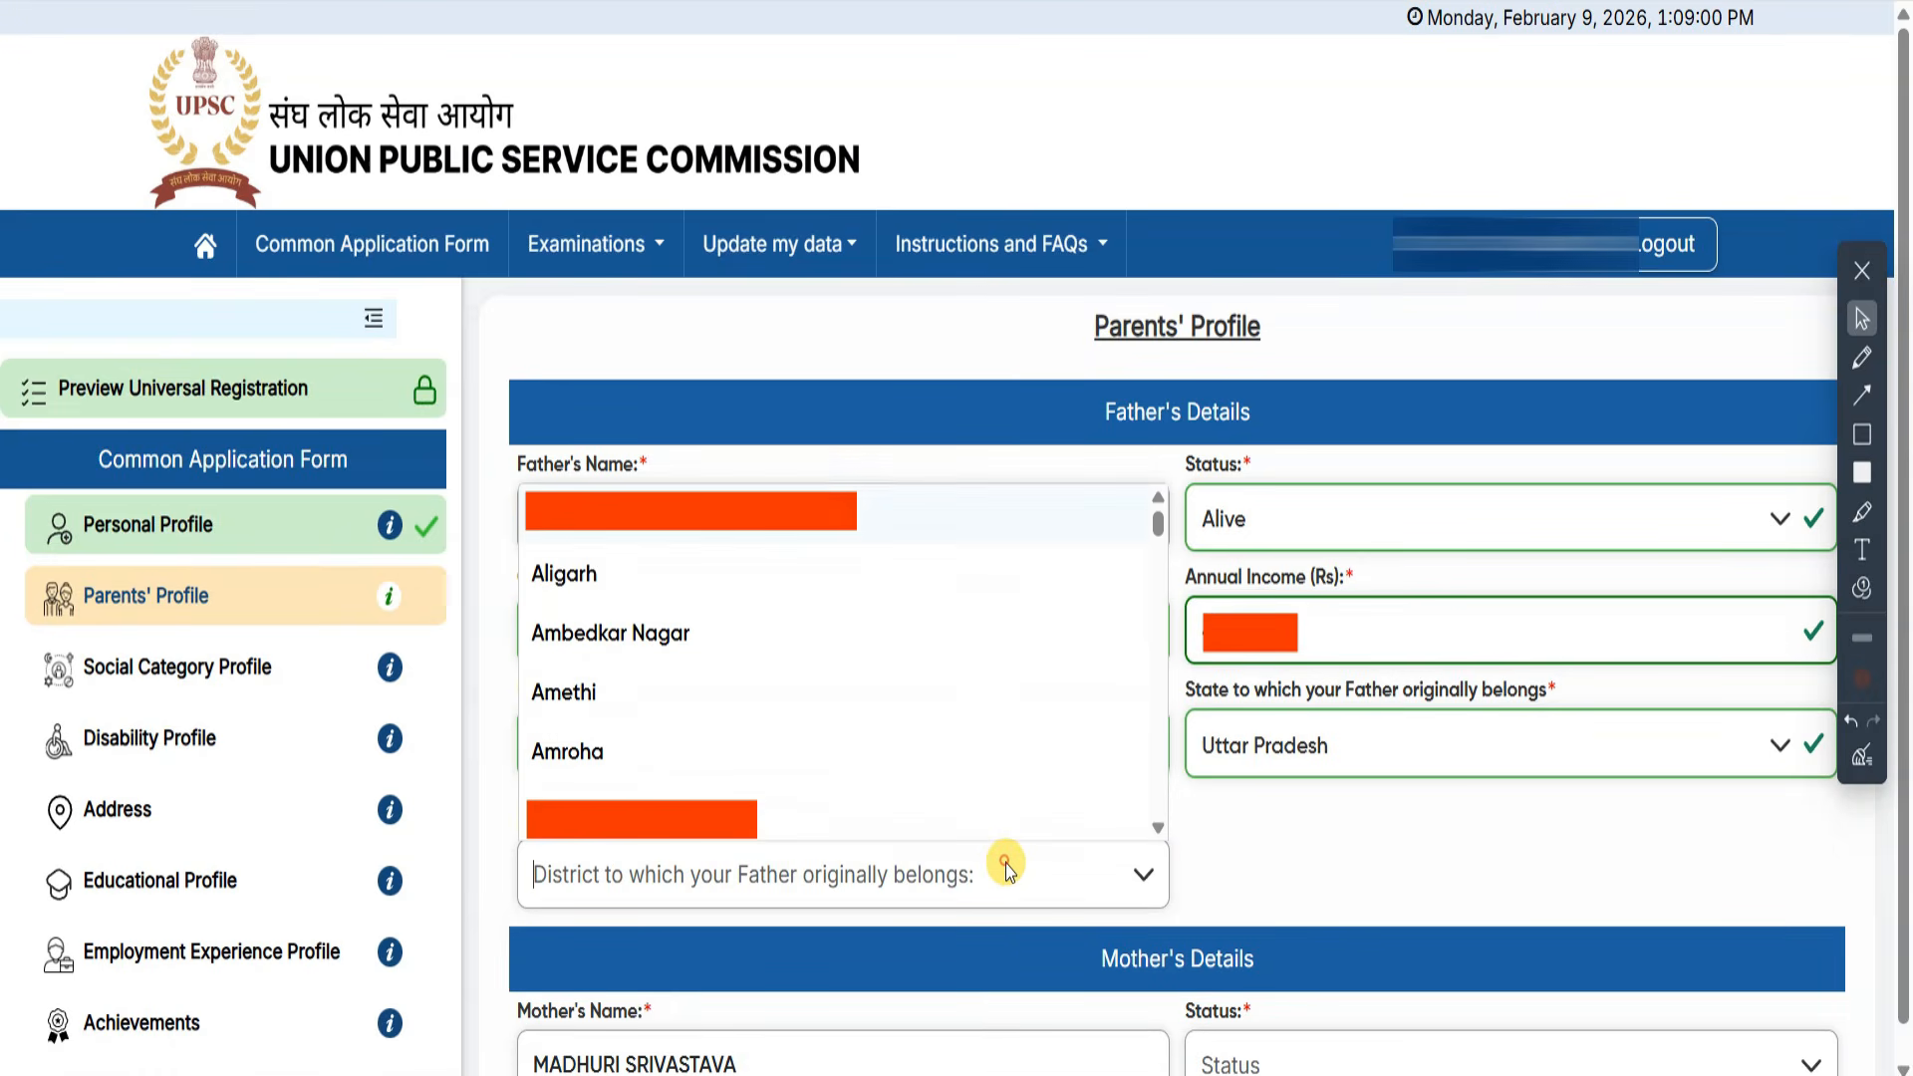
text(praya)
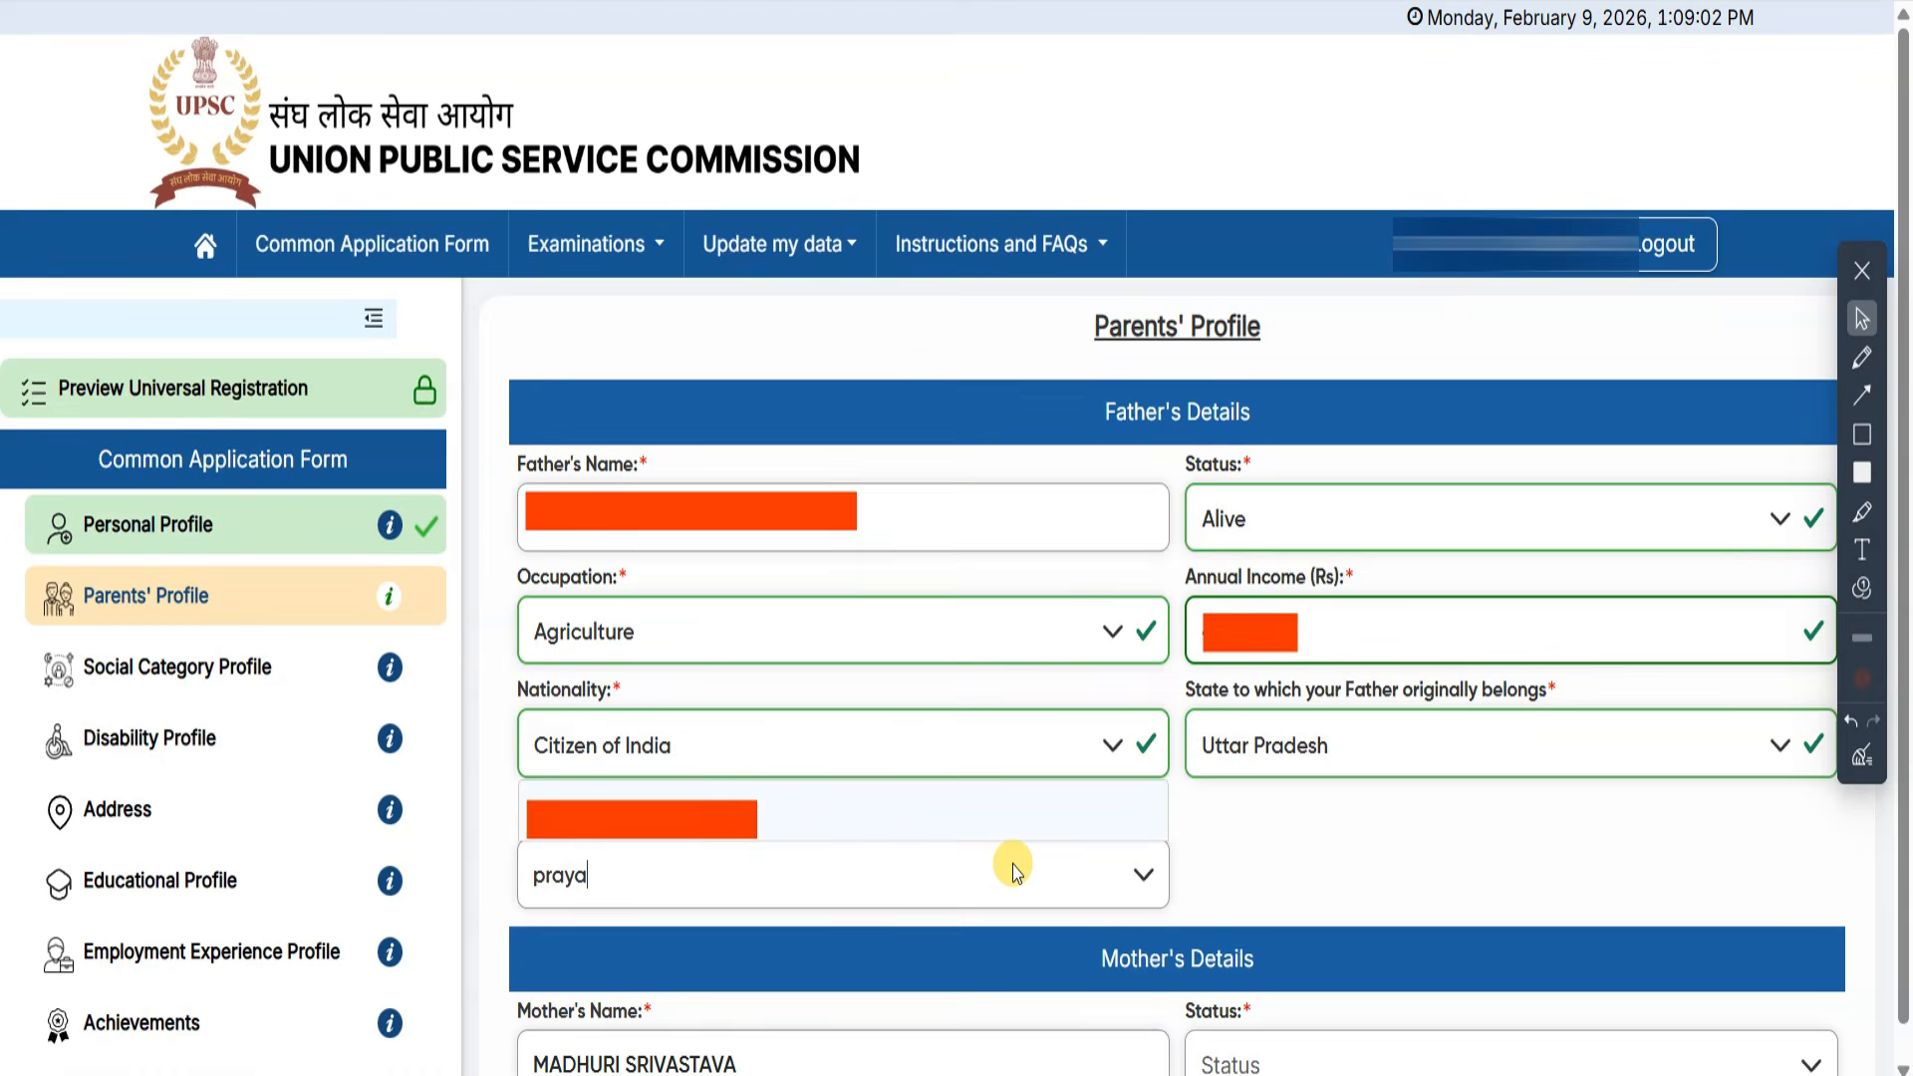
click(937, 819)
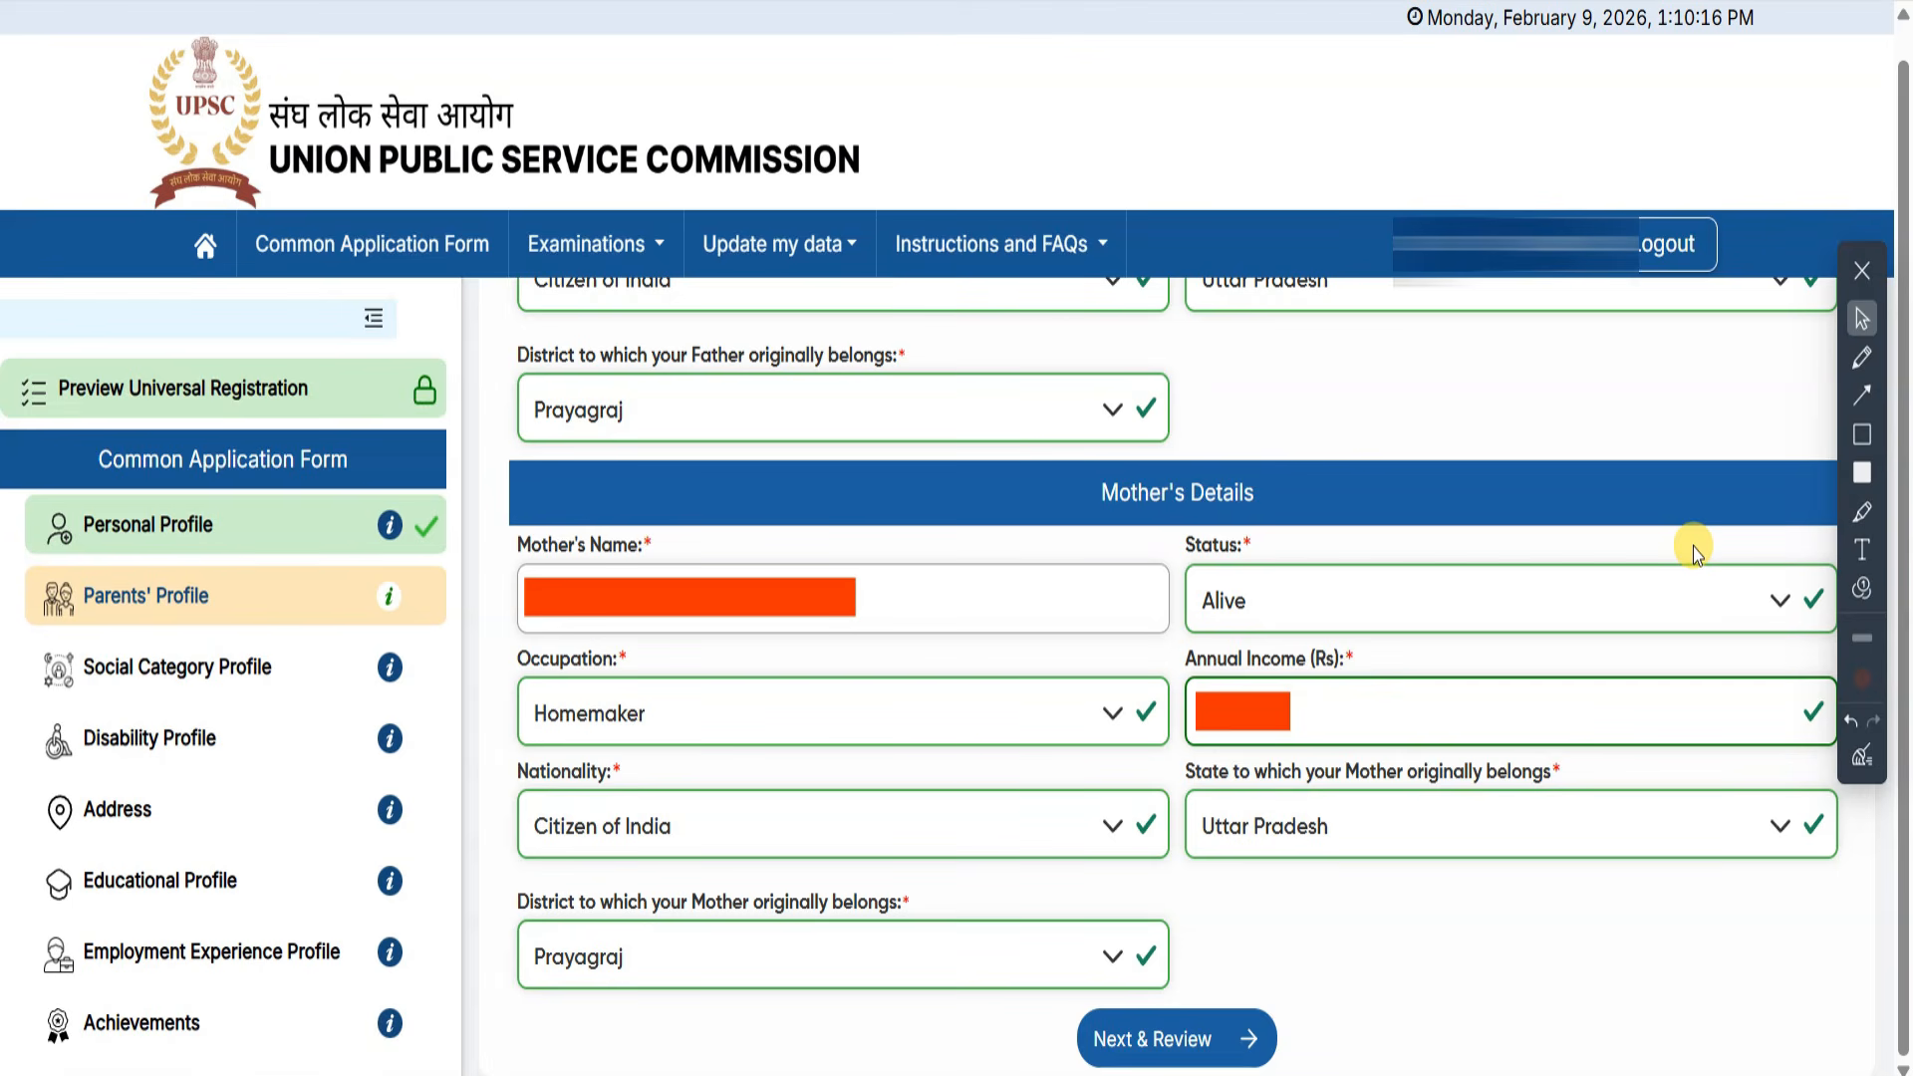
- Keep Homemaker as the mother's occupation
click(990, 718)
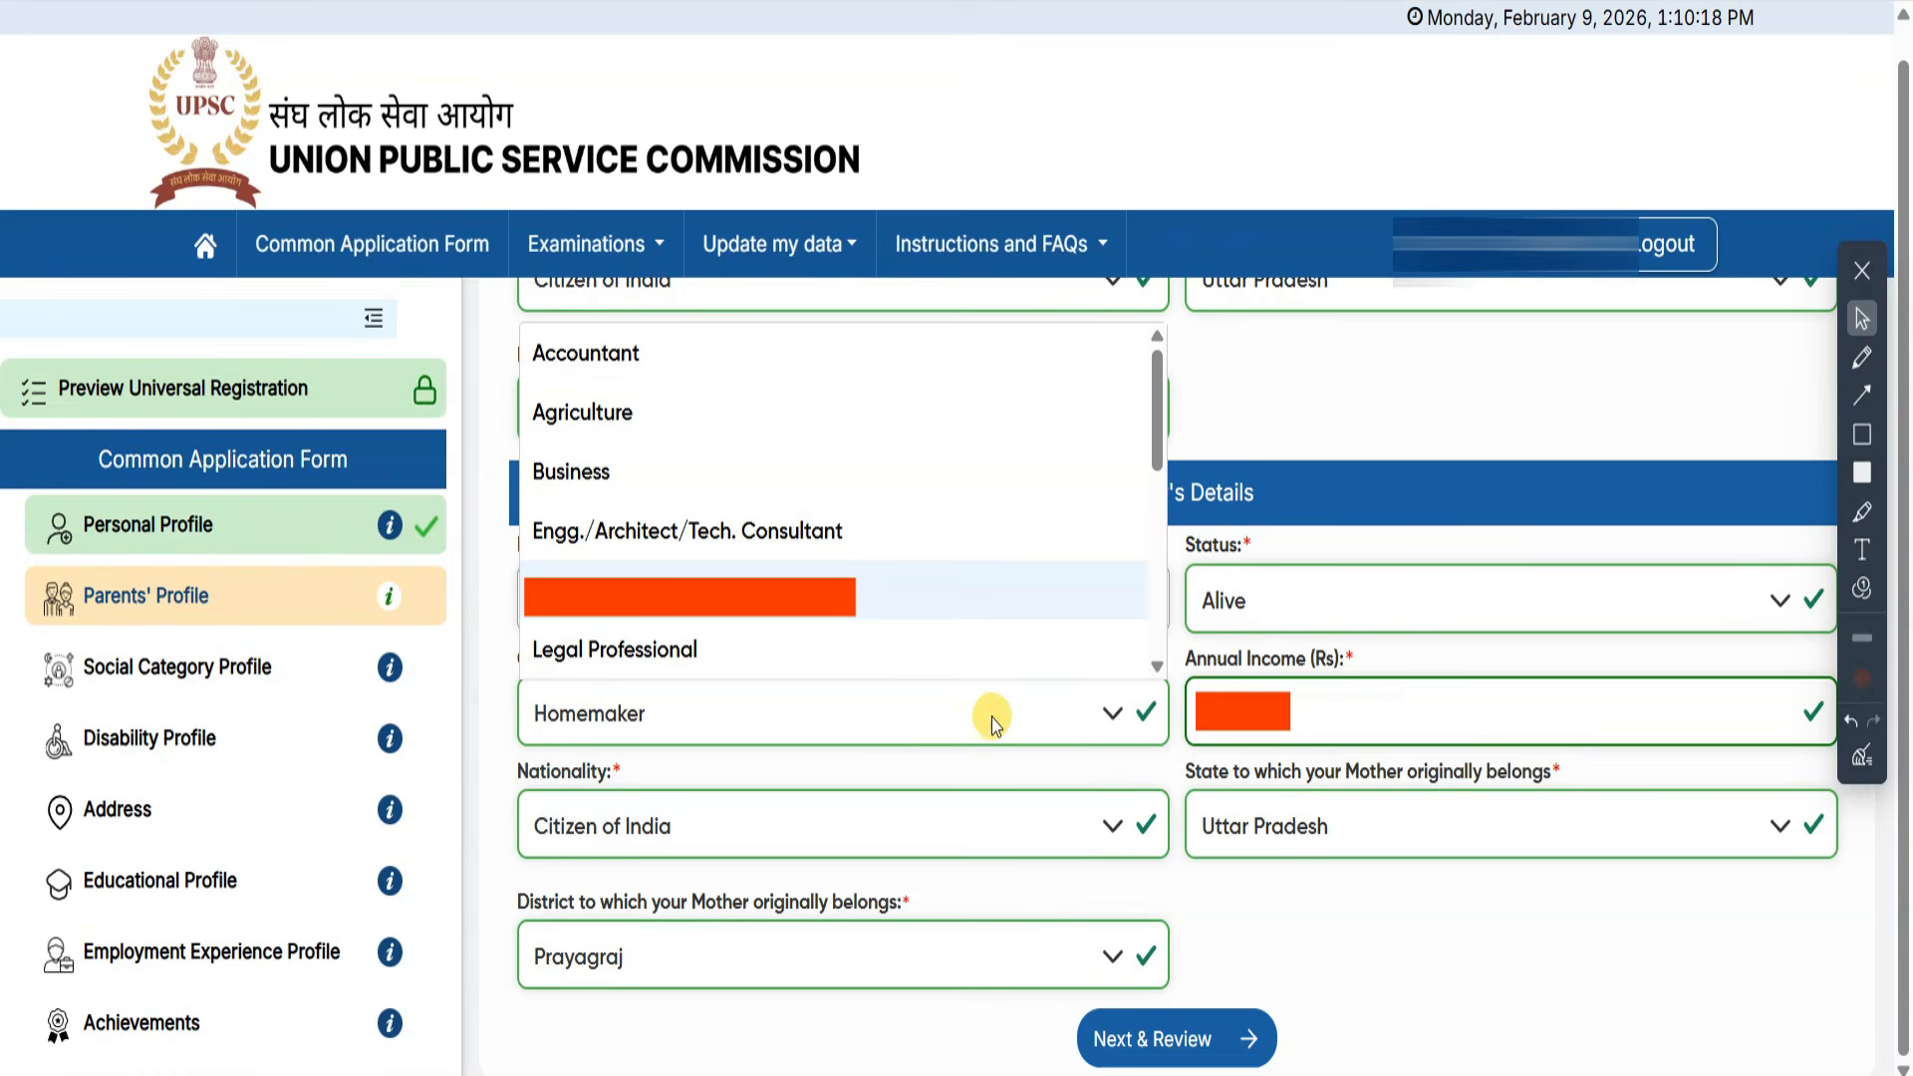
scroll(922, 458, up, 1)
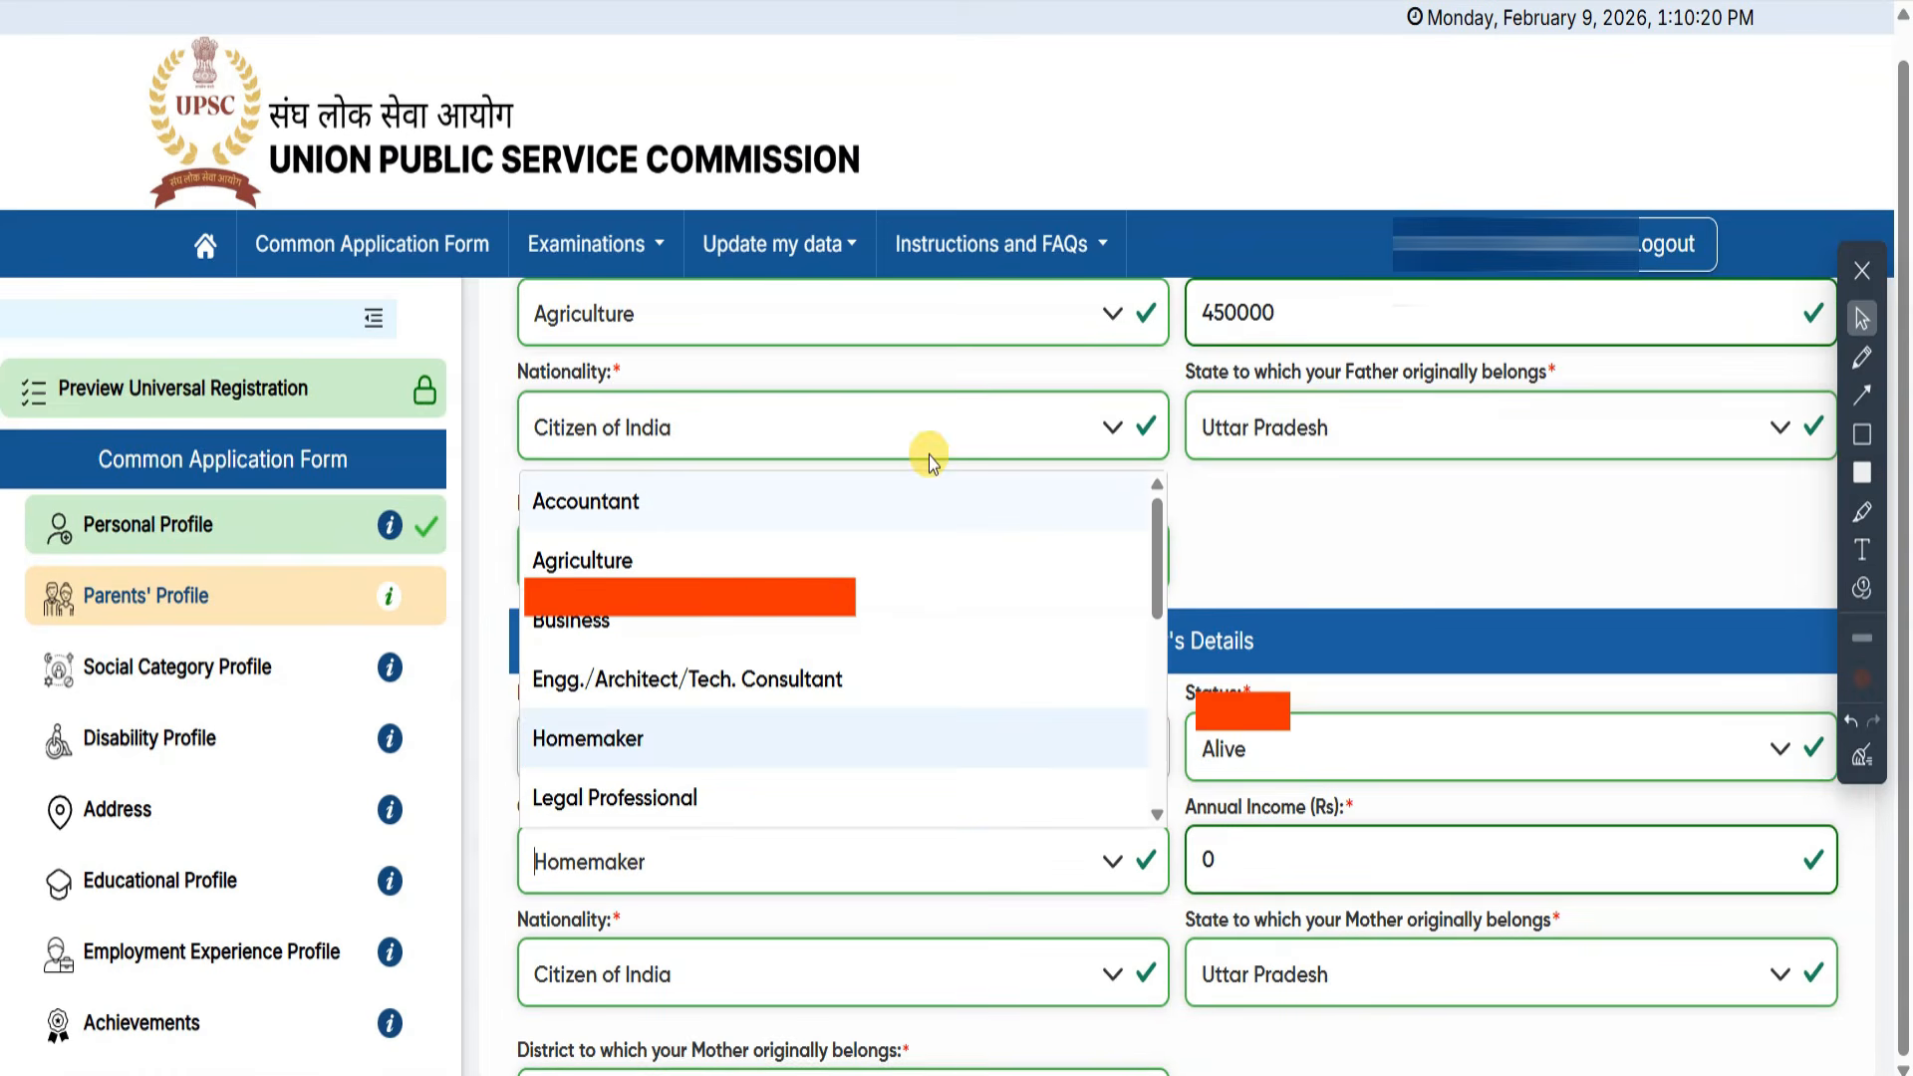
scroll(929, 457, down, 3)
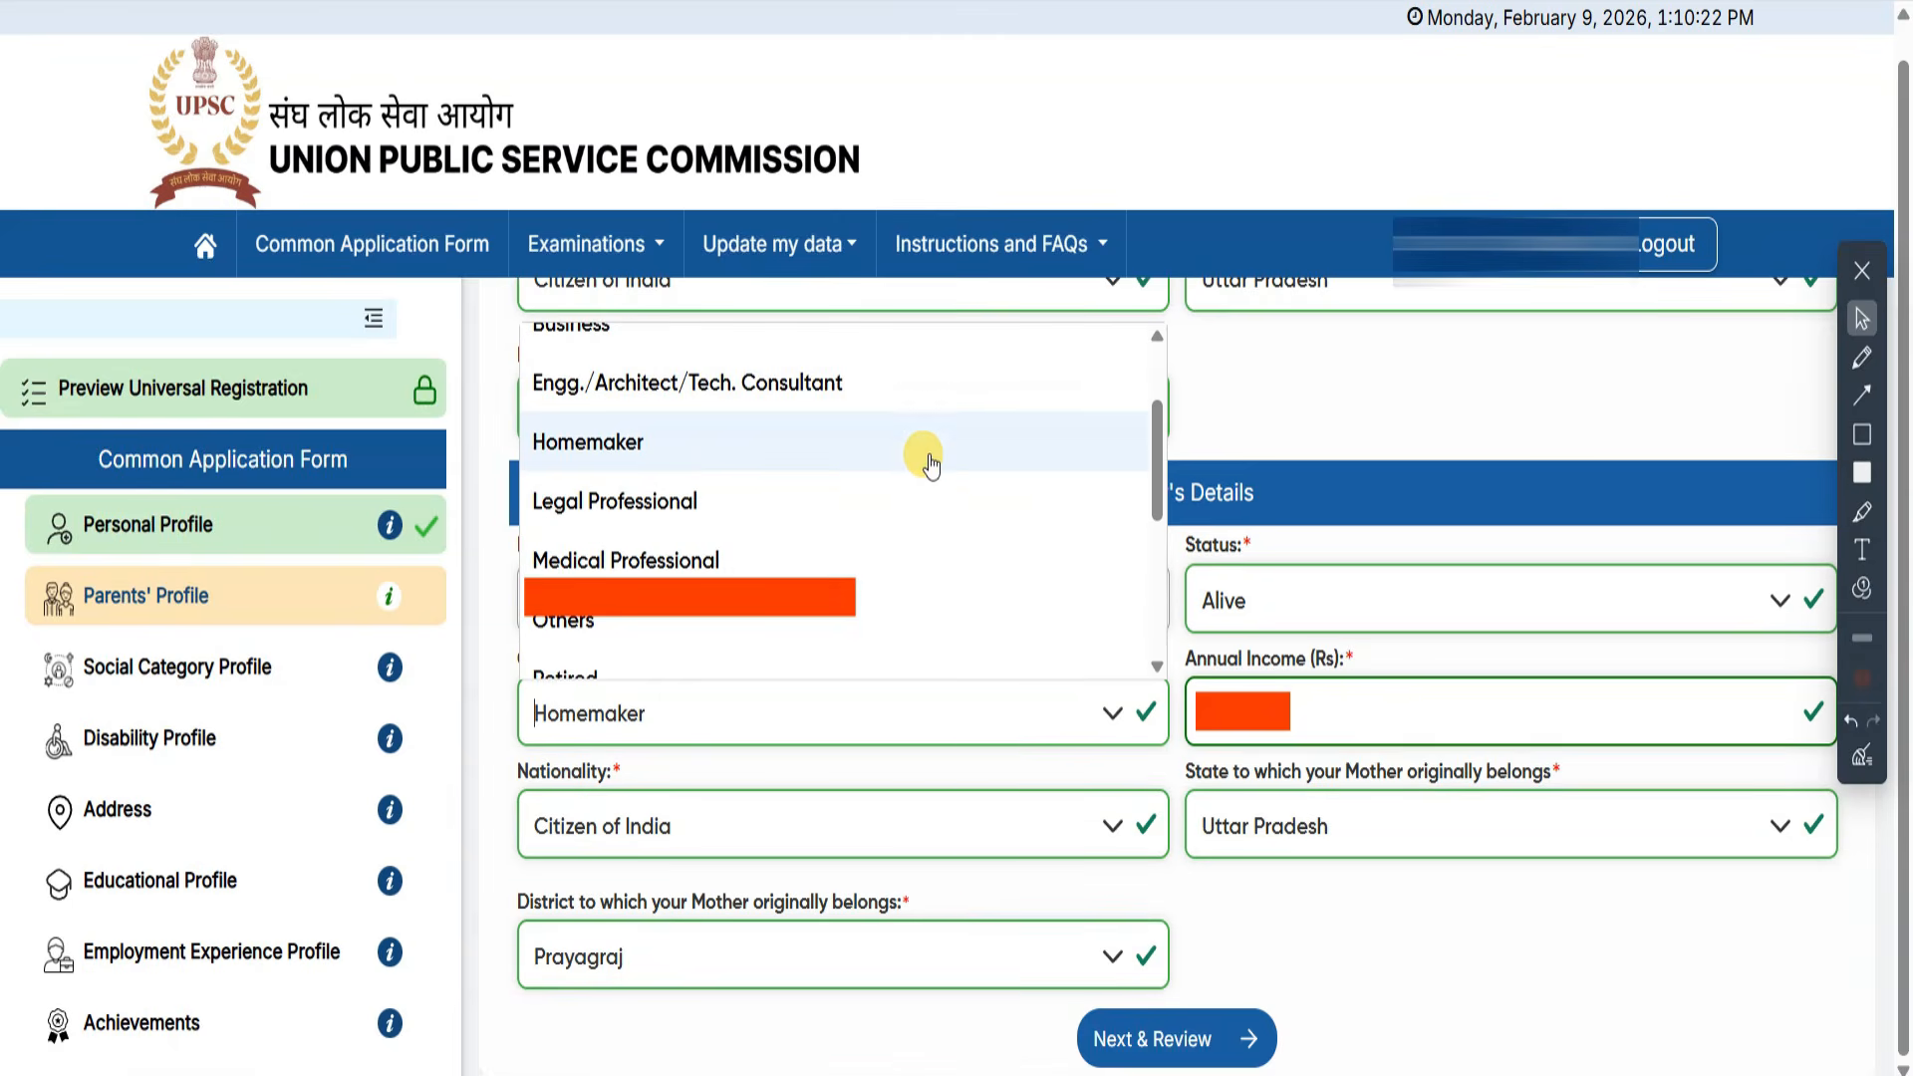
click(890, 459)
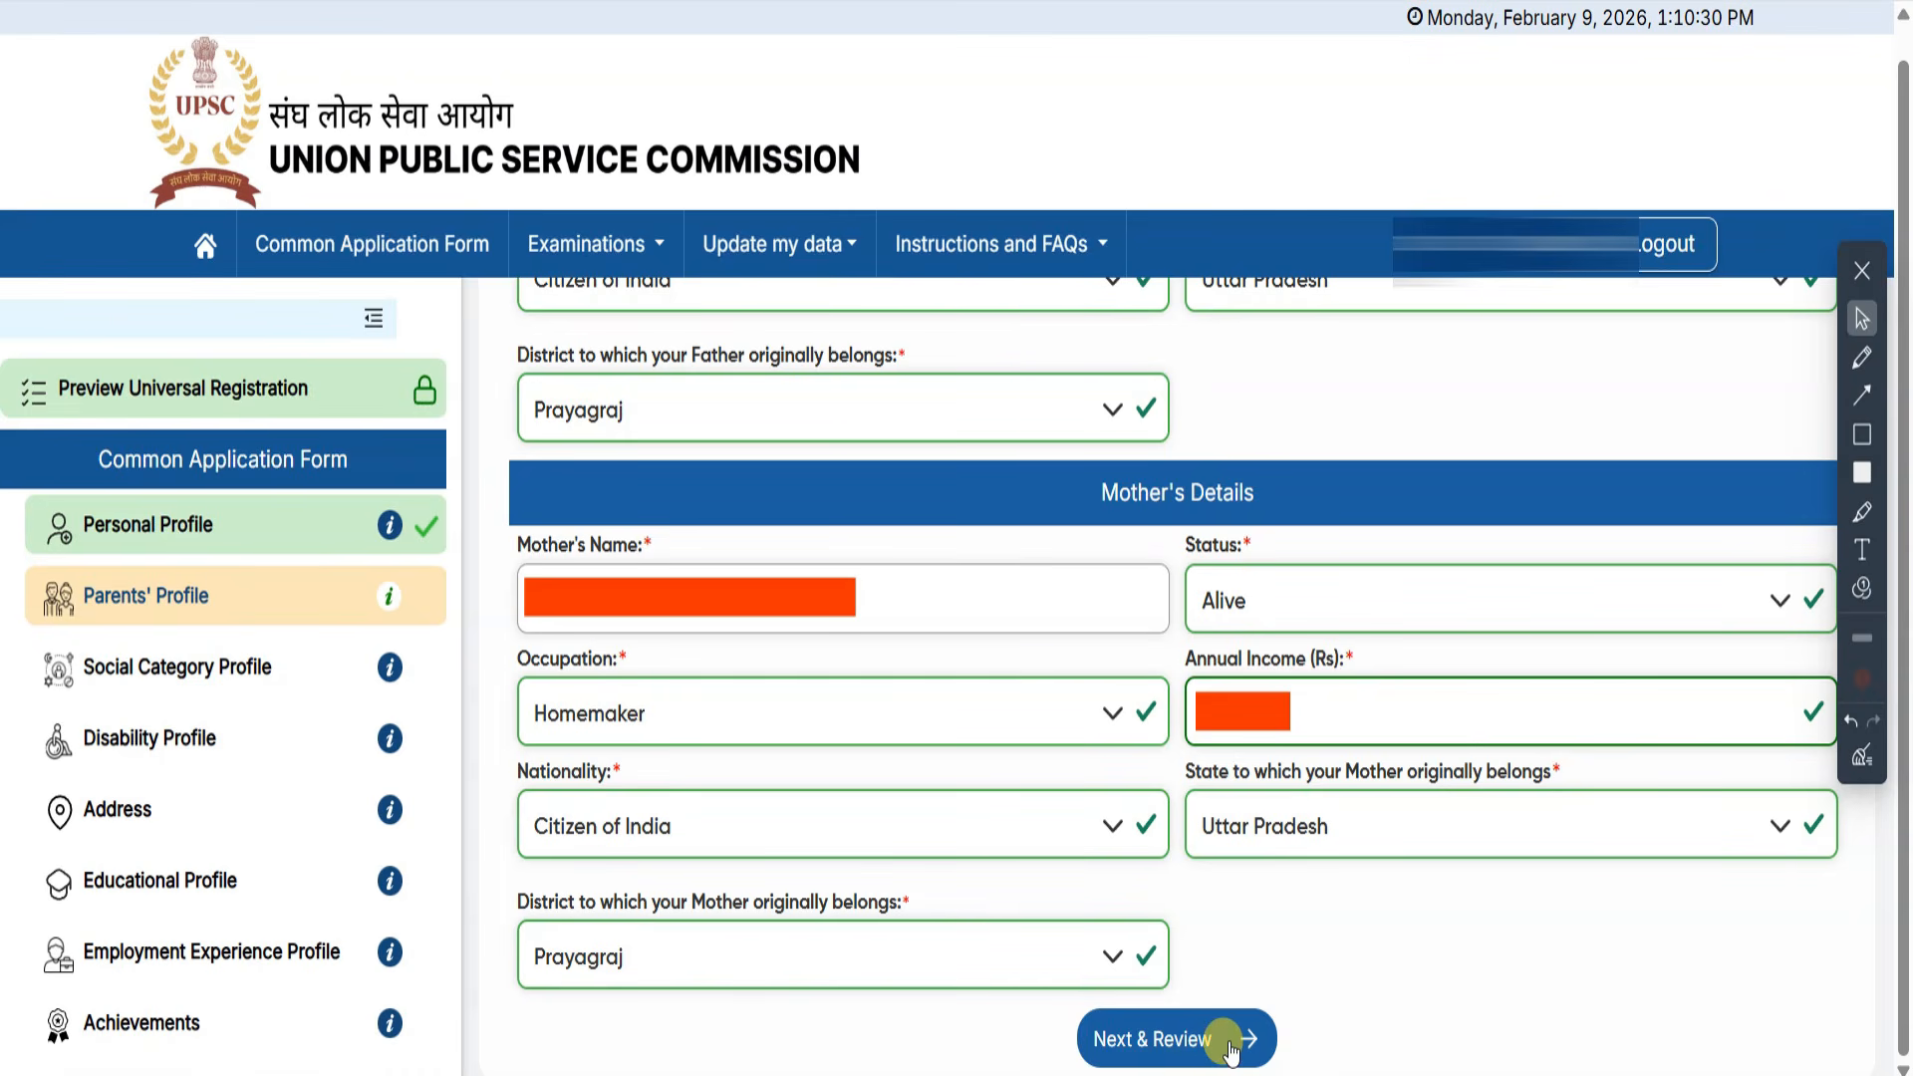
- Review, submit and confirm the Parents' Profile, then acknowledge the success message
click(1156, 1039)
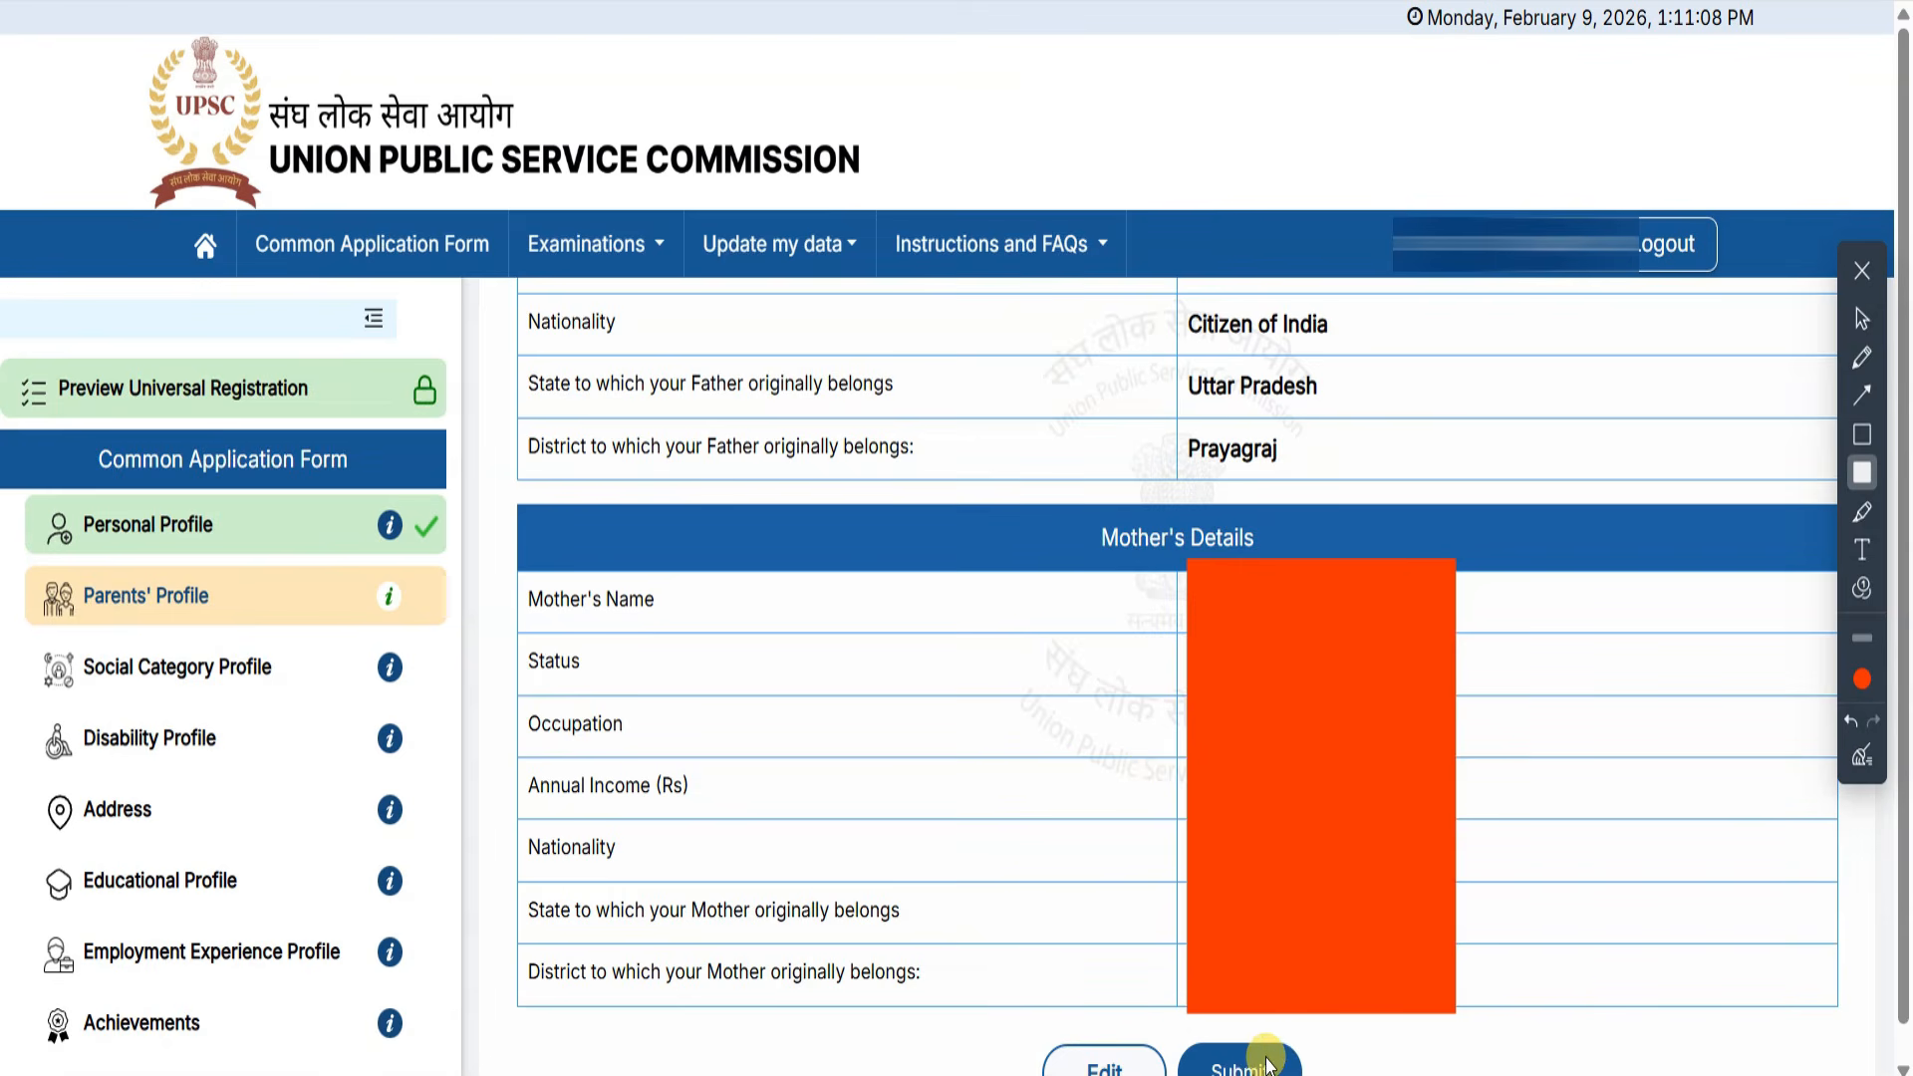
click(1862, 318)
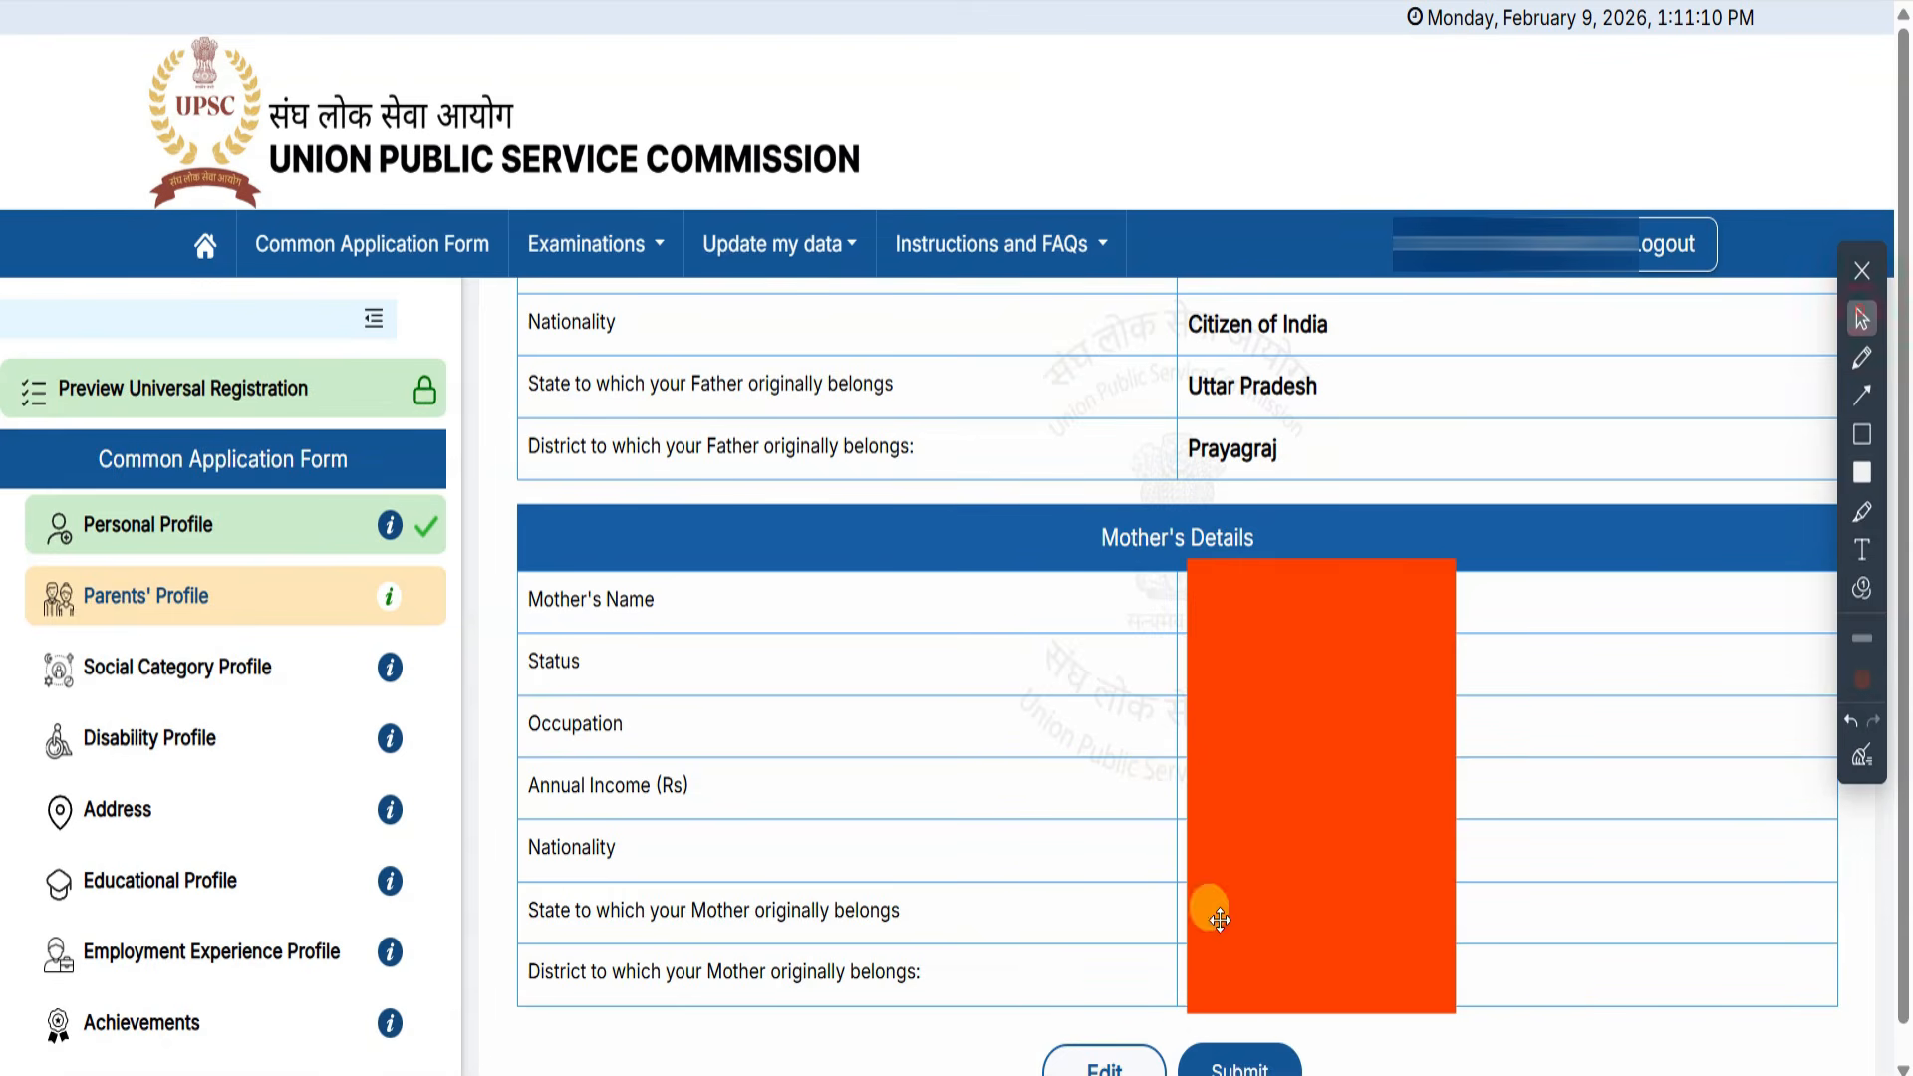
click(1239, 1069)
click(910, 675)
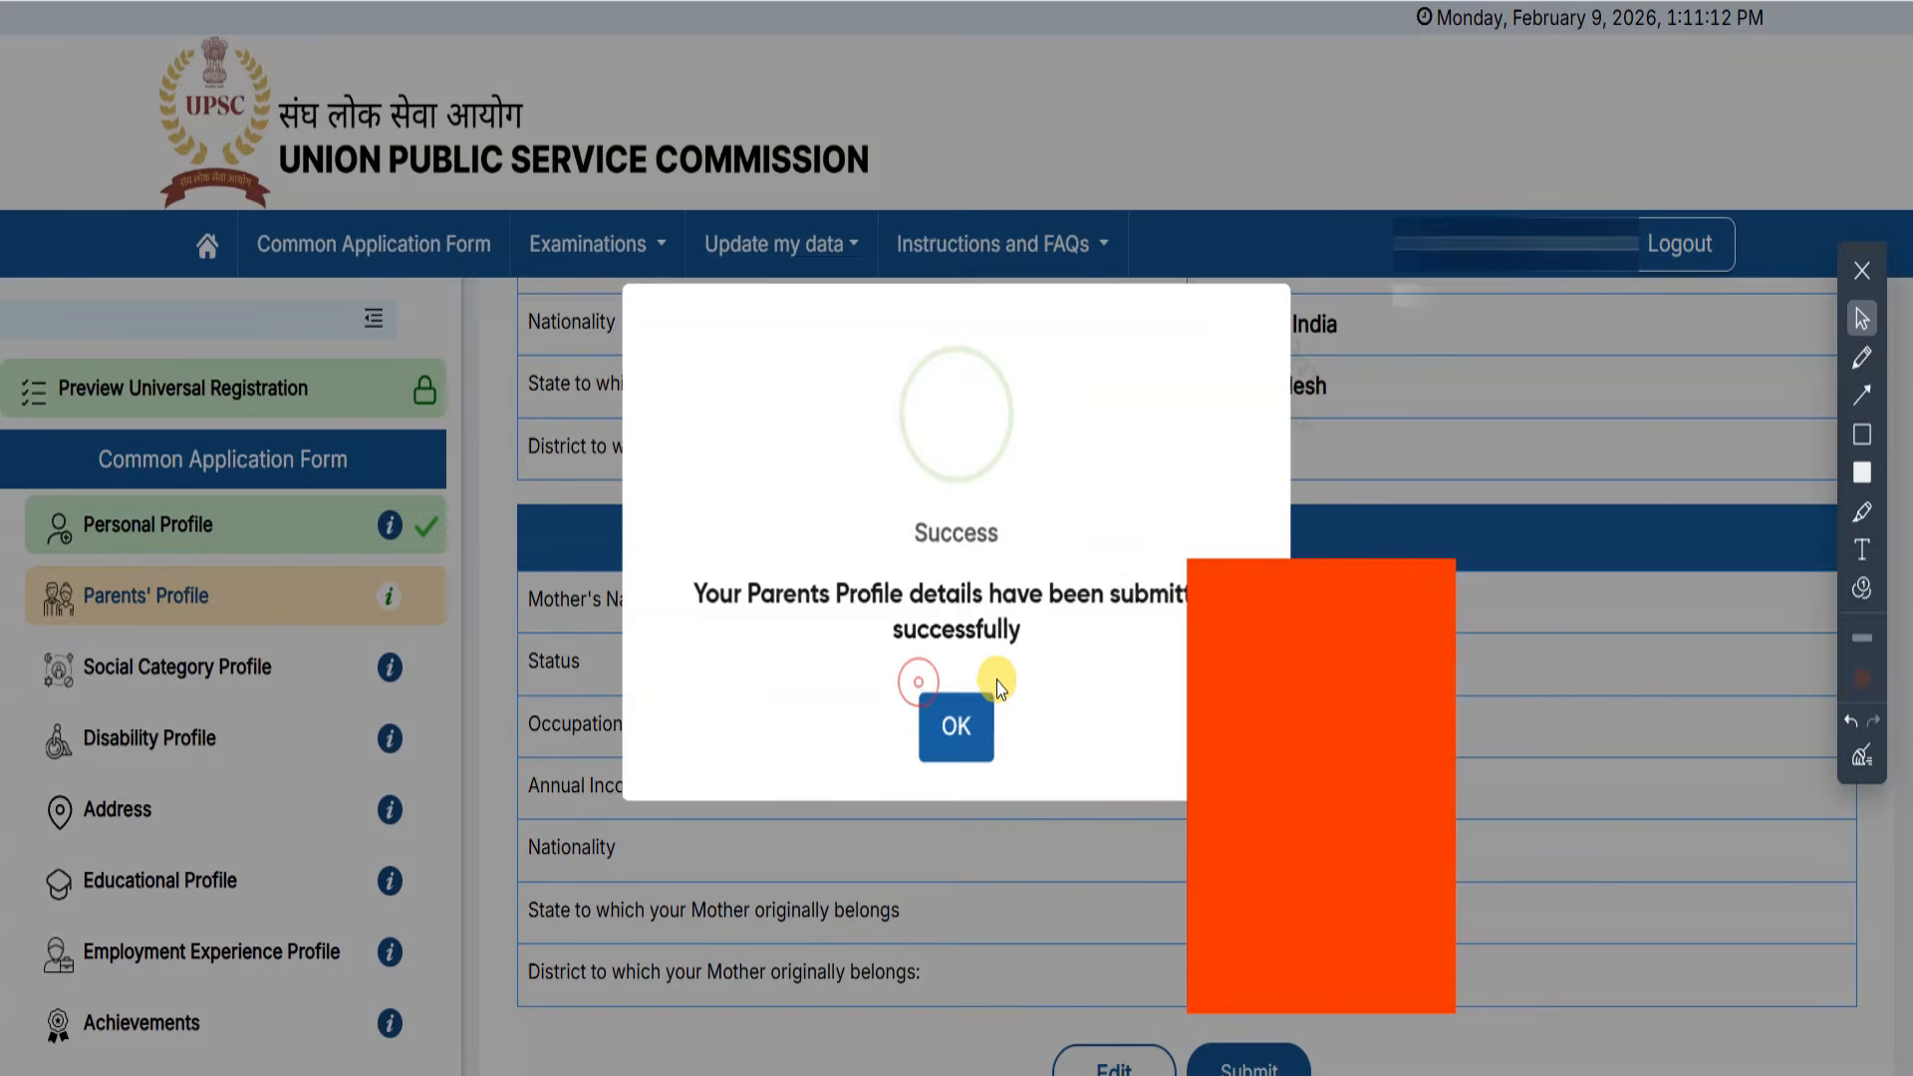
click(954, 722)
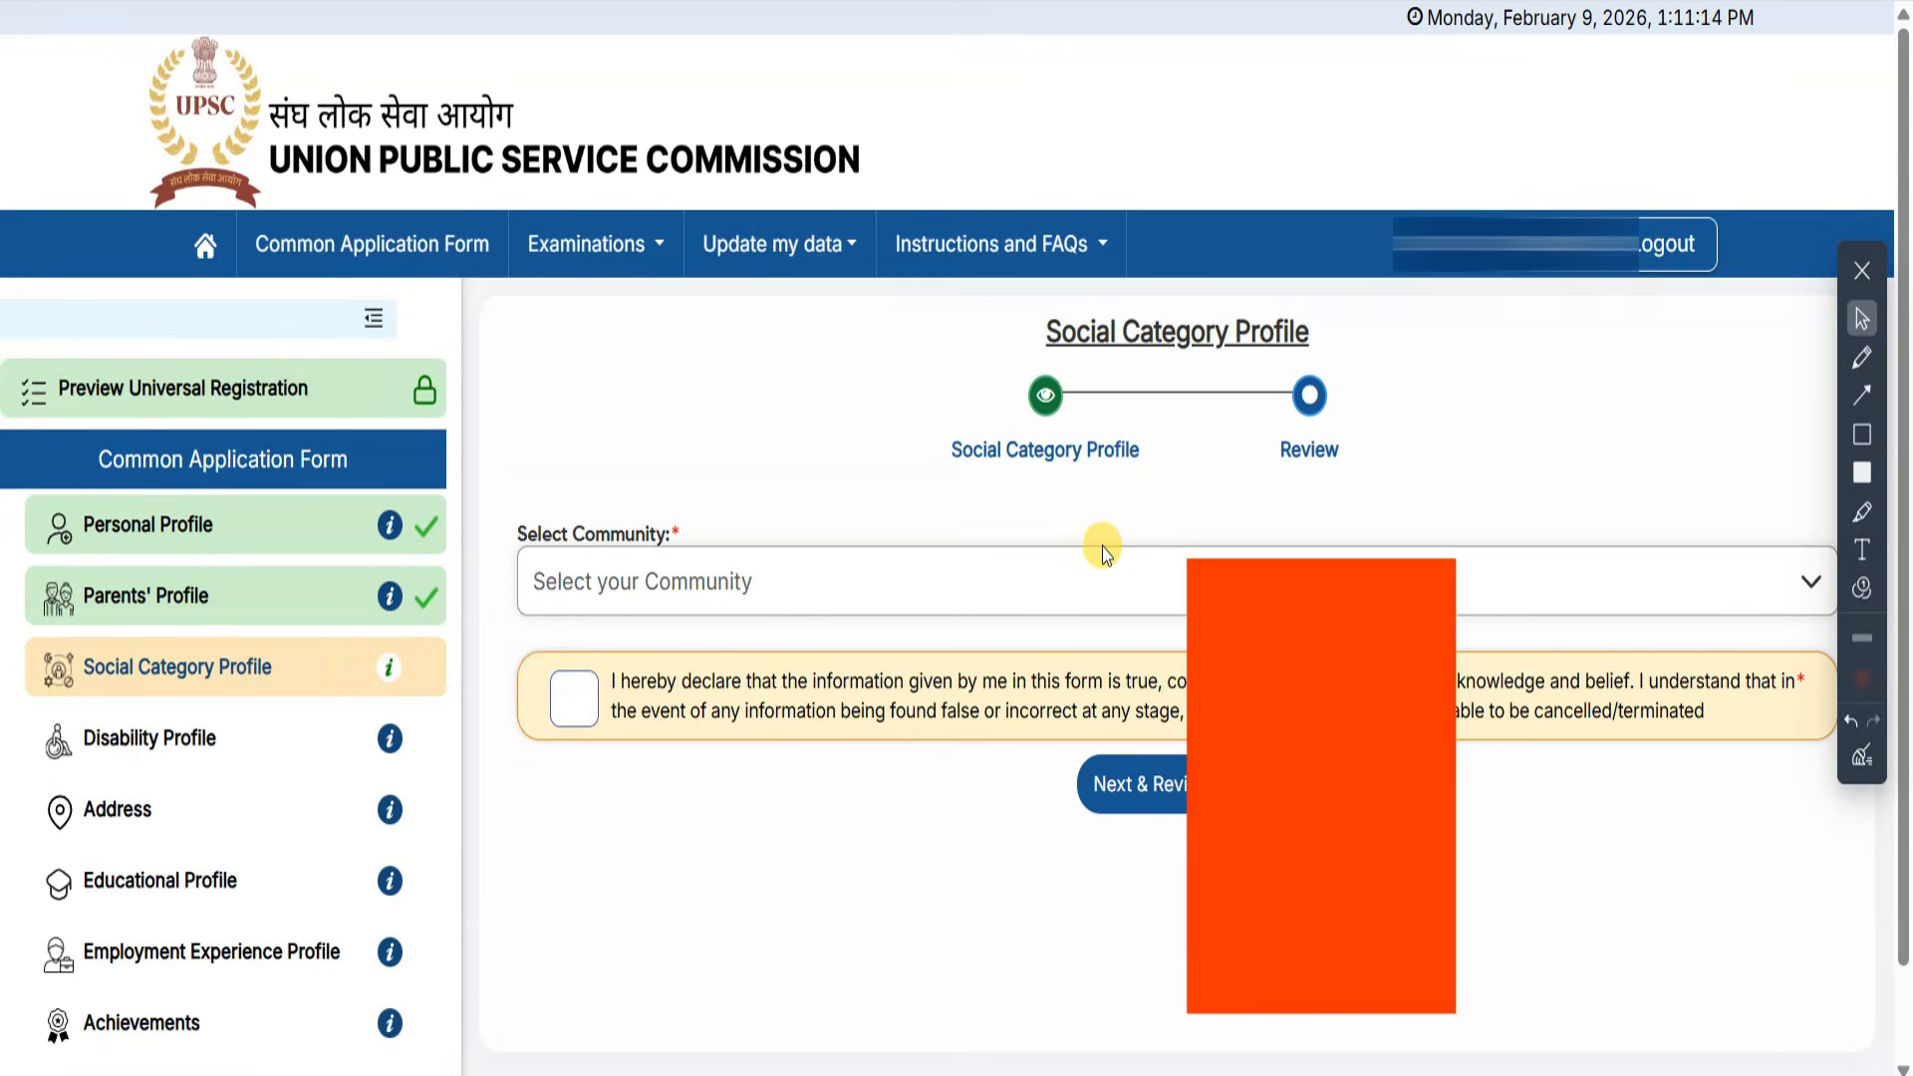
- Open the Select Community dropdown on the Social Category Profile to pick OBC
click(1864, 761)
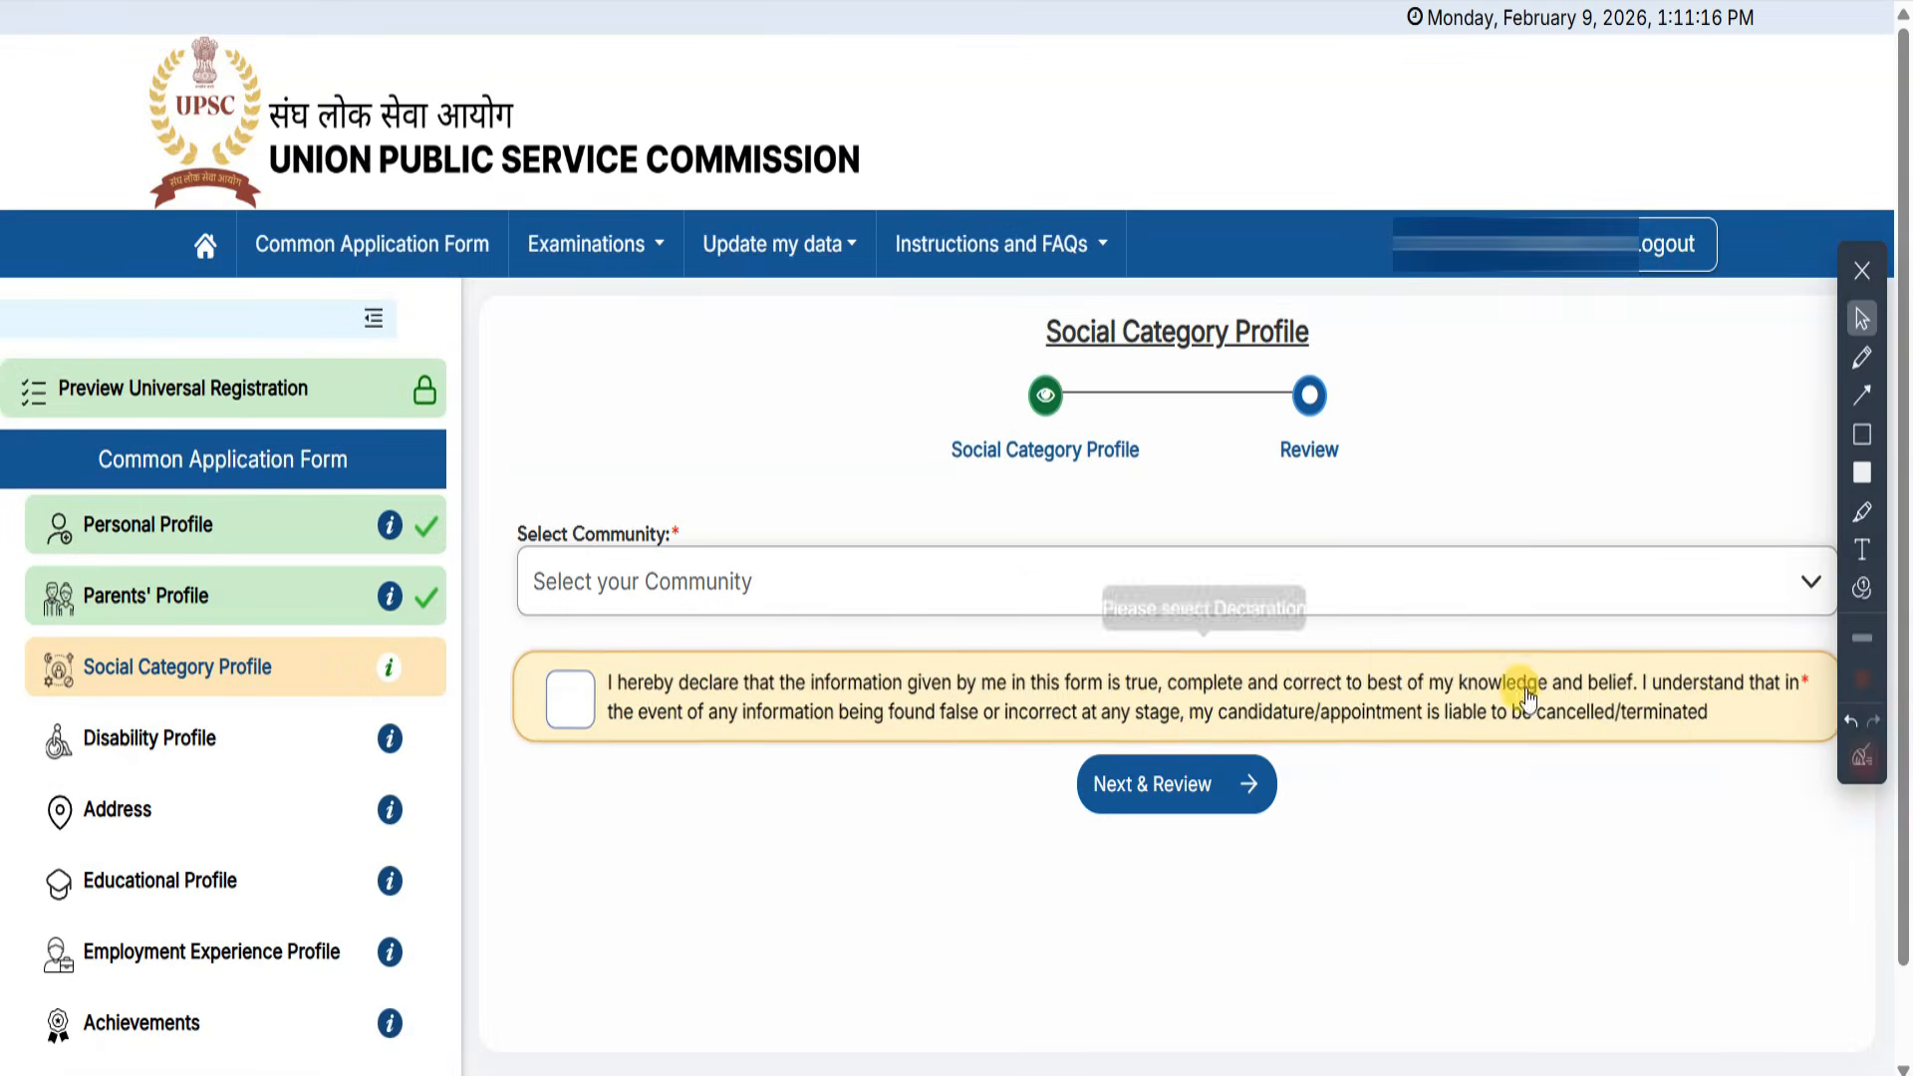
scroll(958, 529, down, 1)
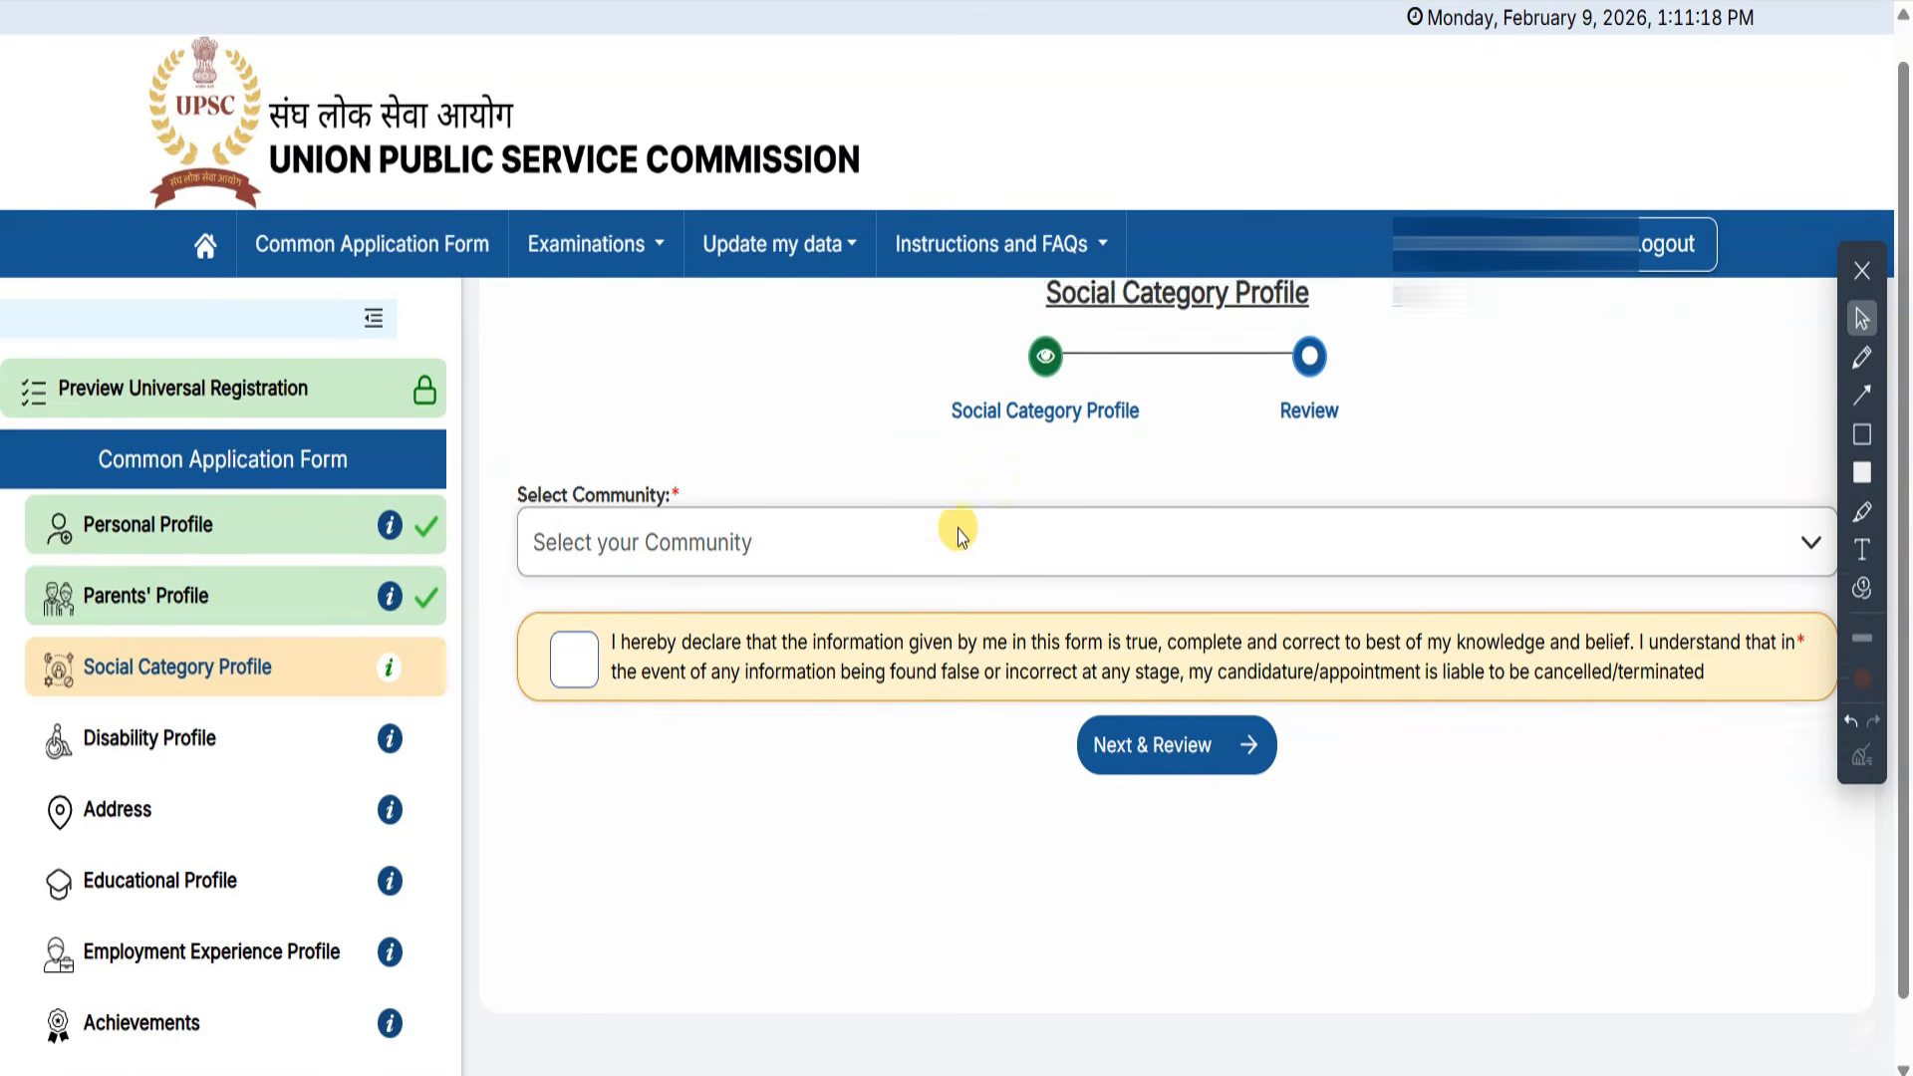
click(949, 474)
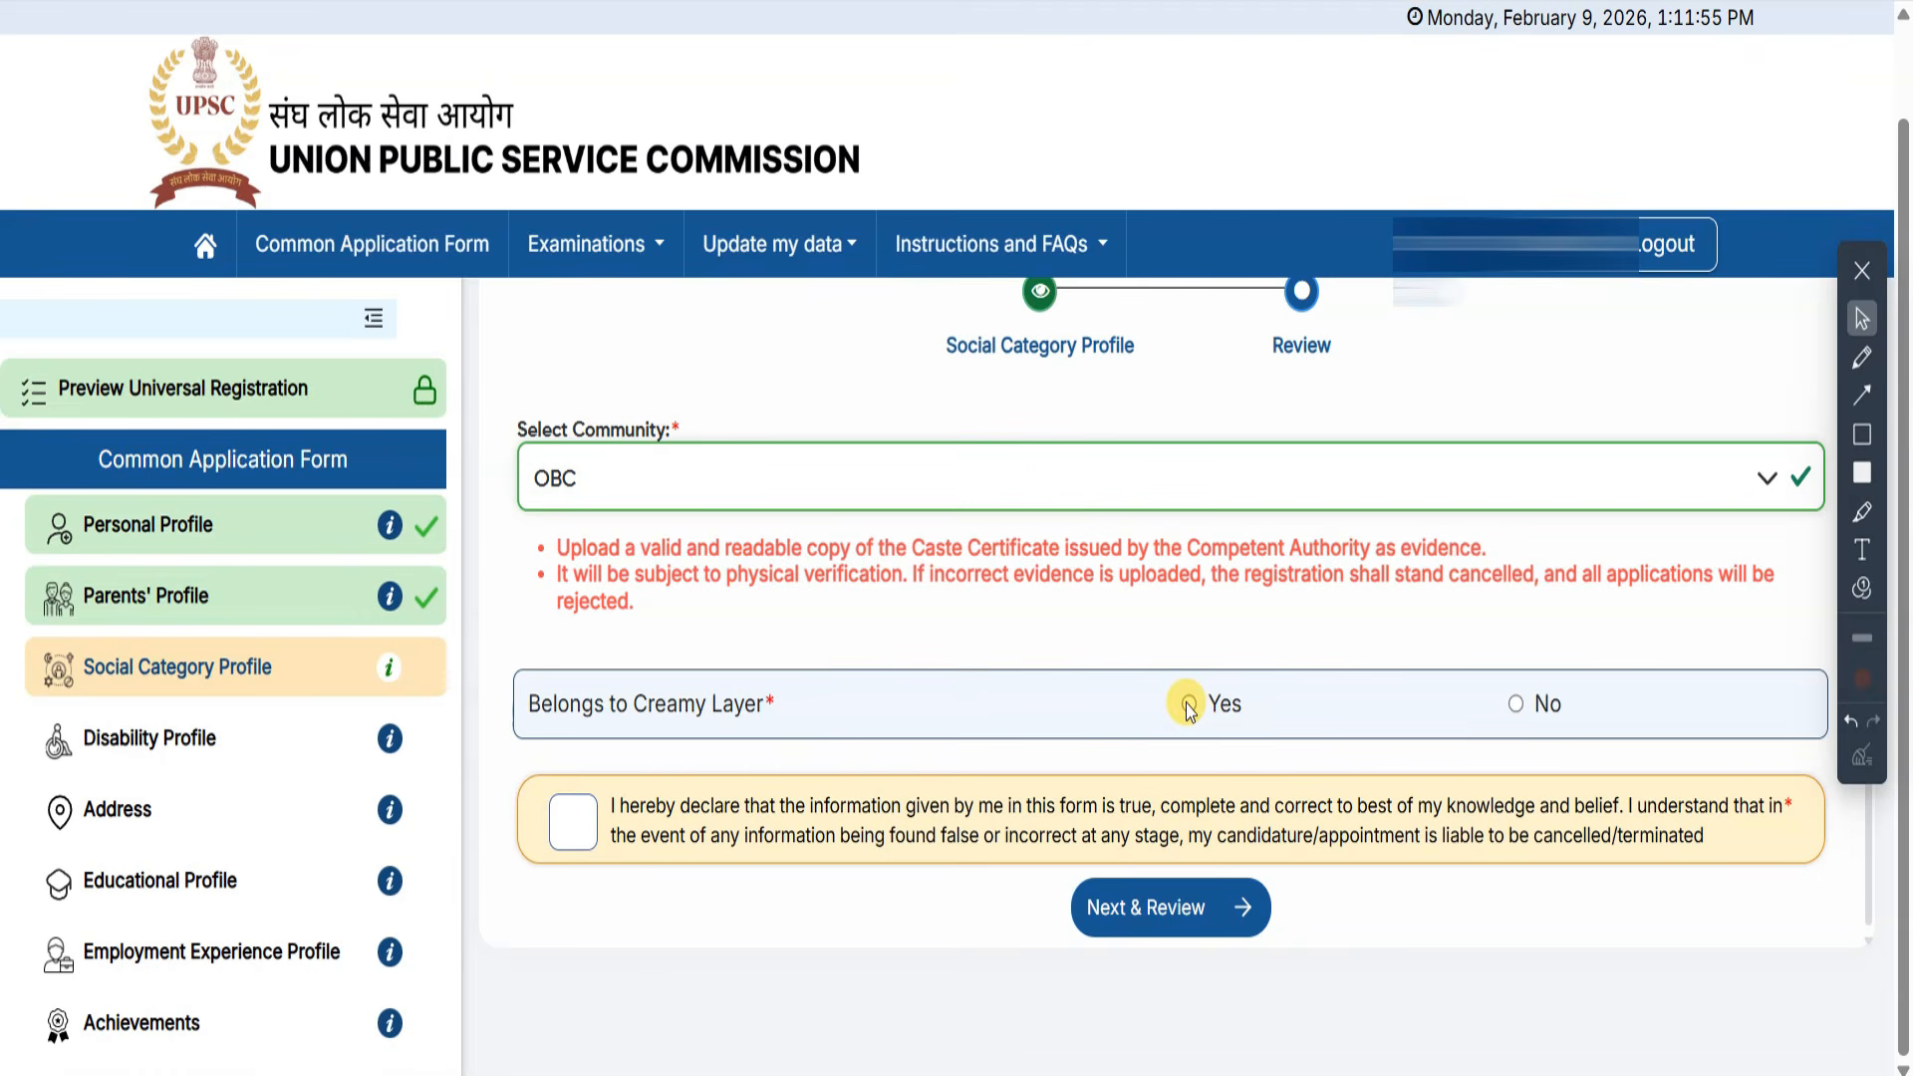
- Answer No to creamy layer and fill the caste certificate number, issuing office and address
click(1515, 704)
click(847, 795)
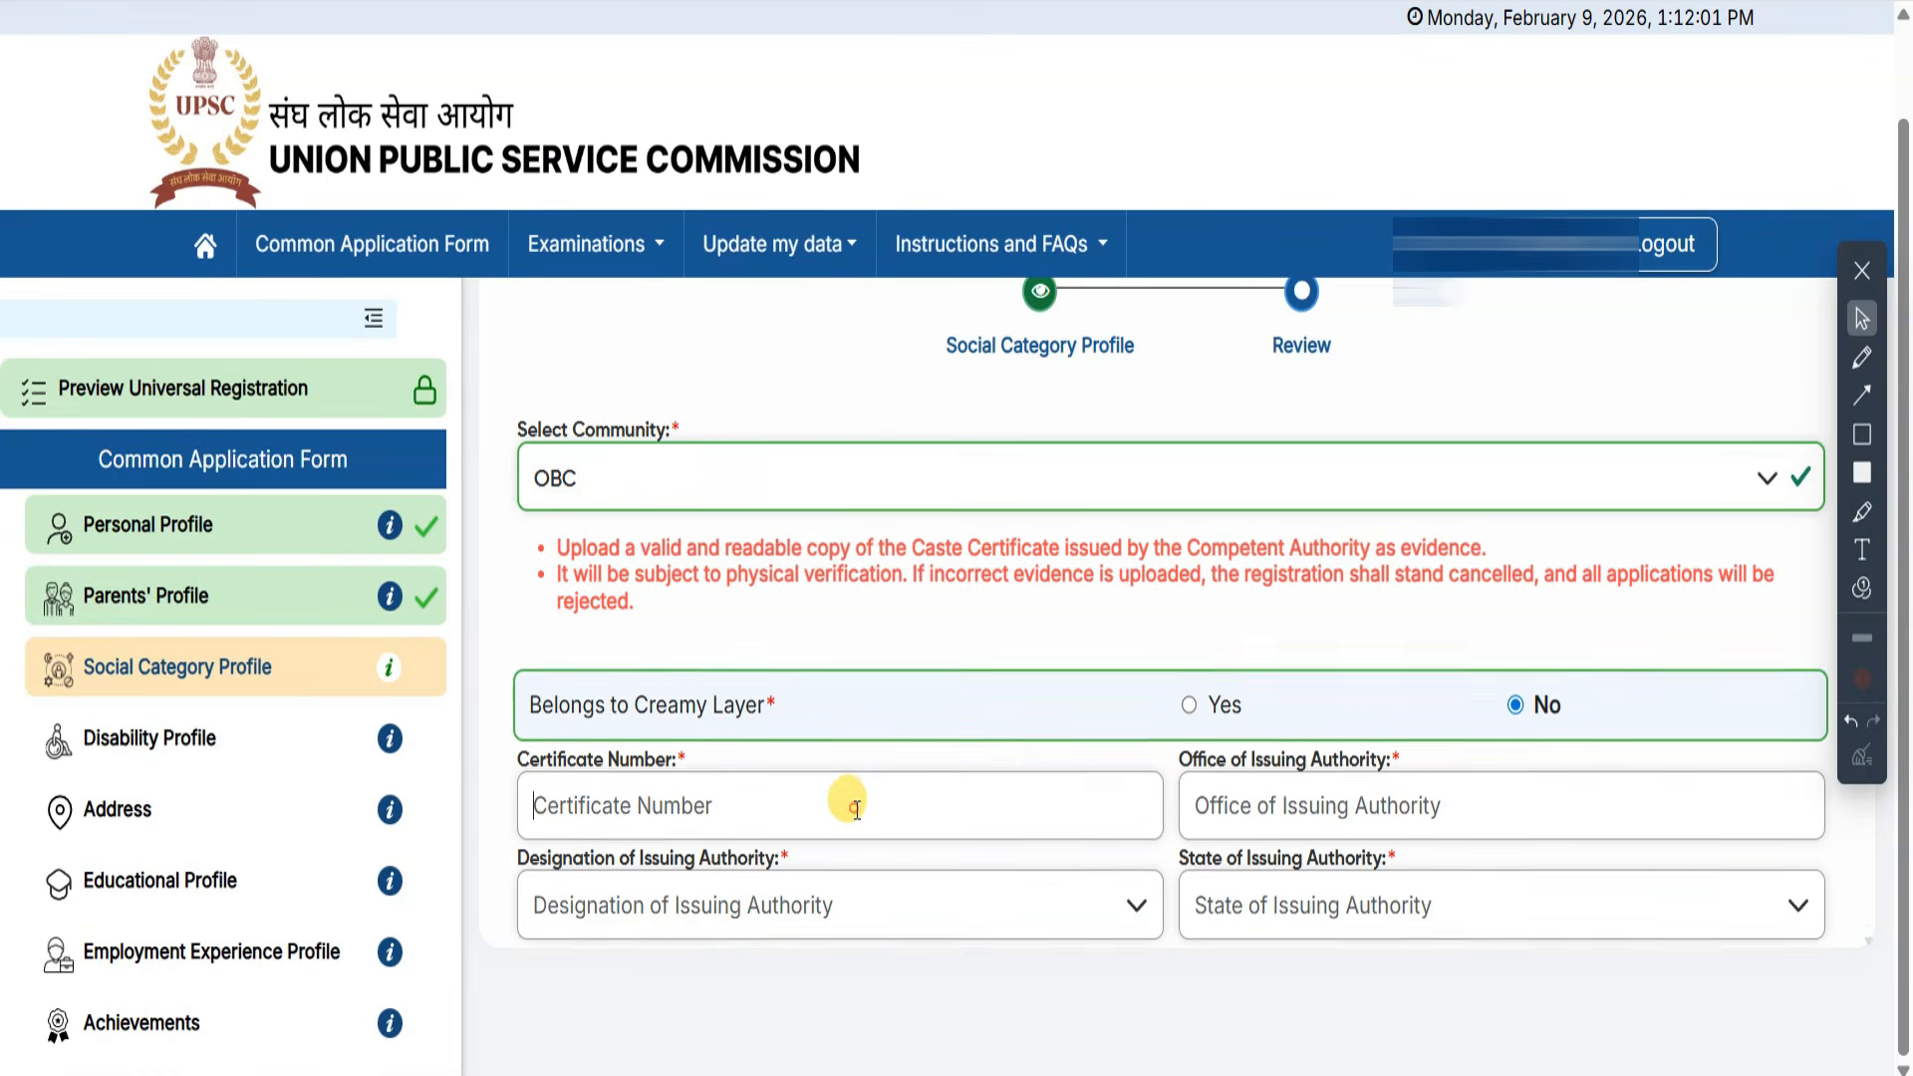
scroll(1005, 787, down, 3)
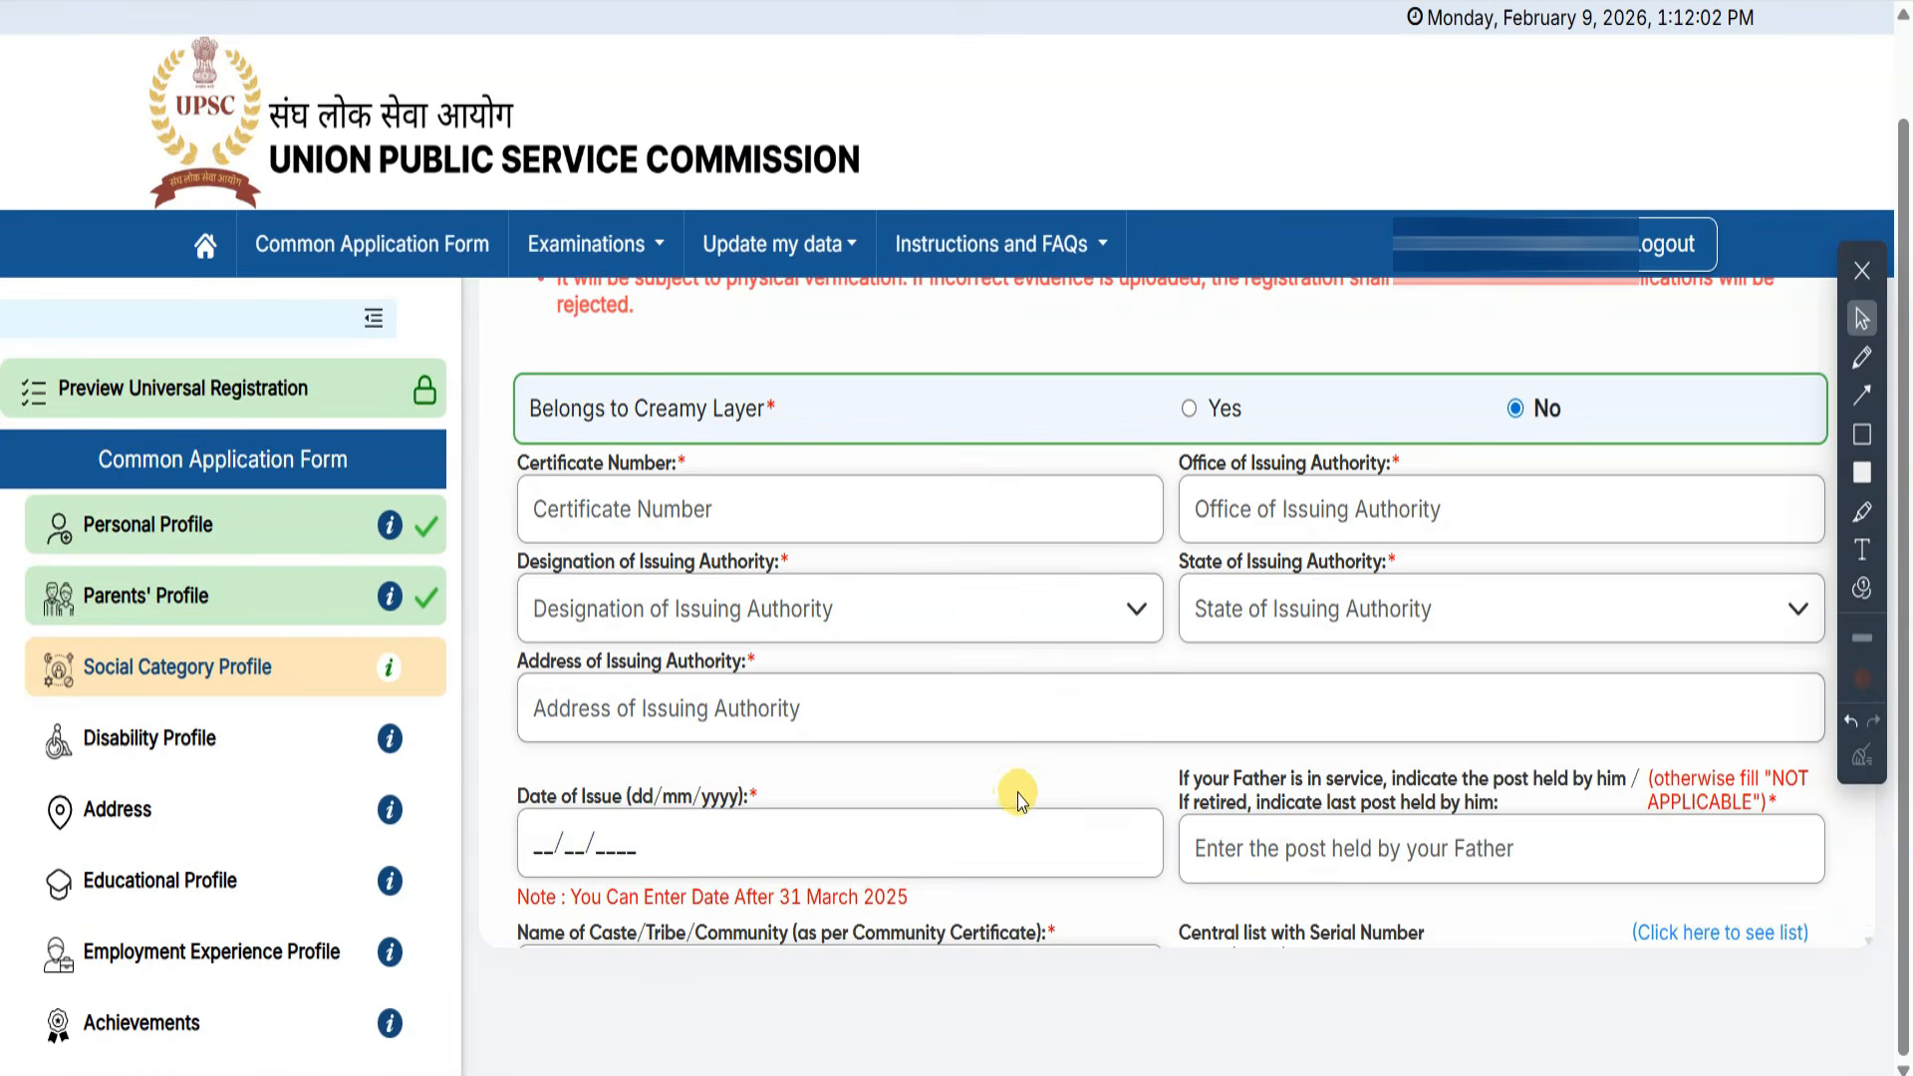
click(1338, 503)
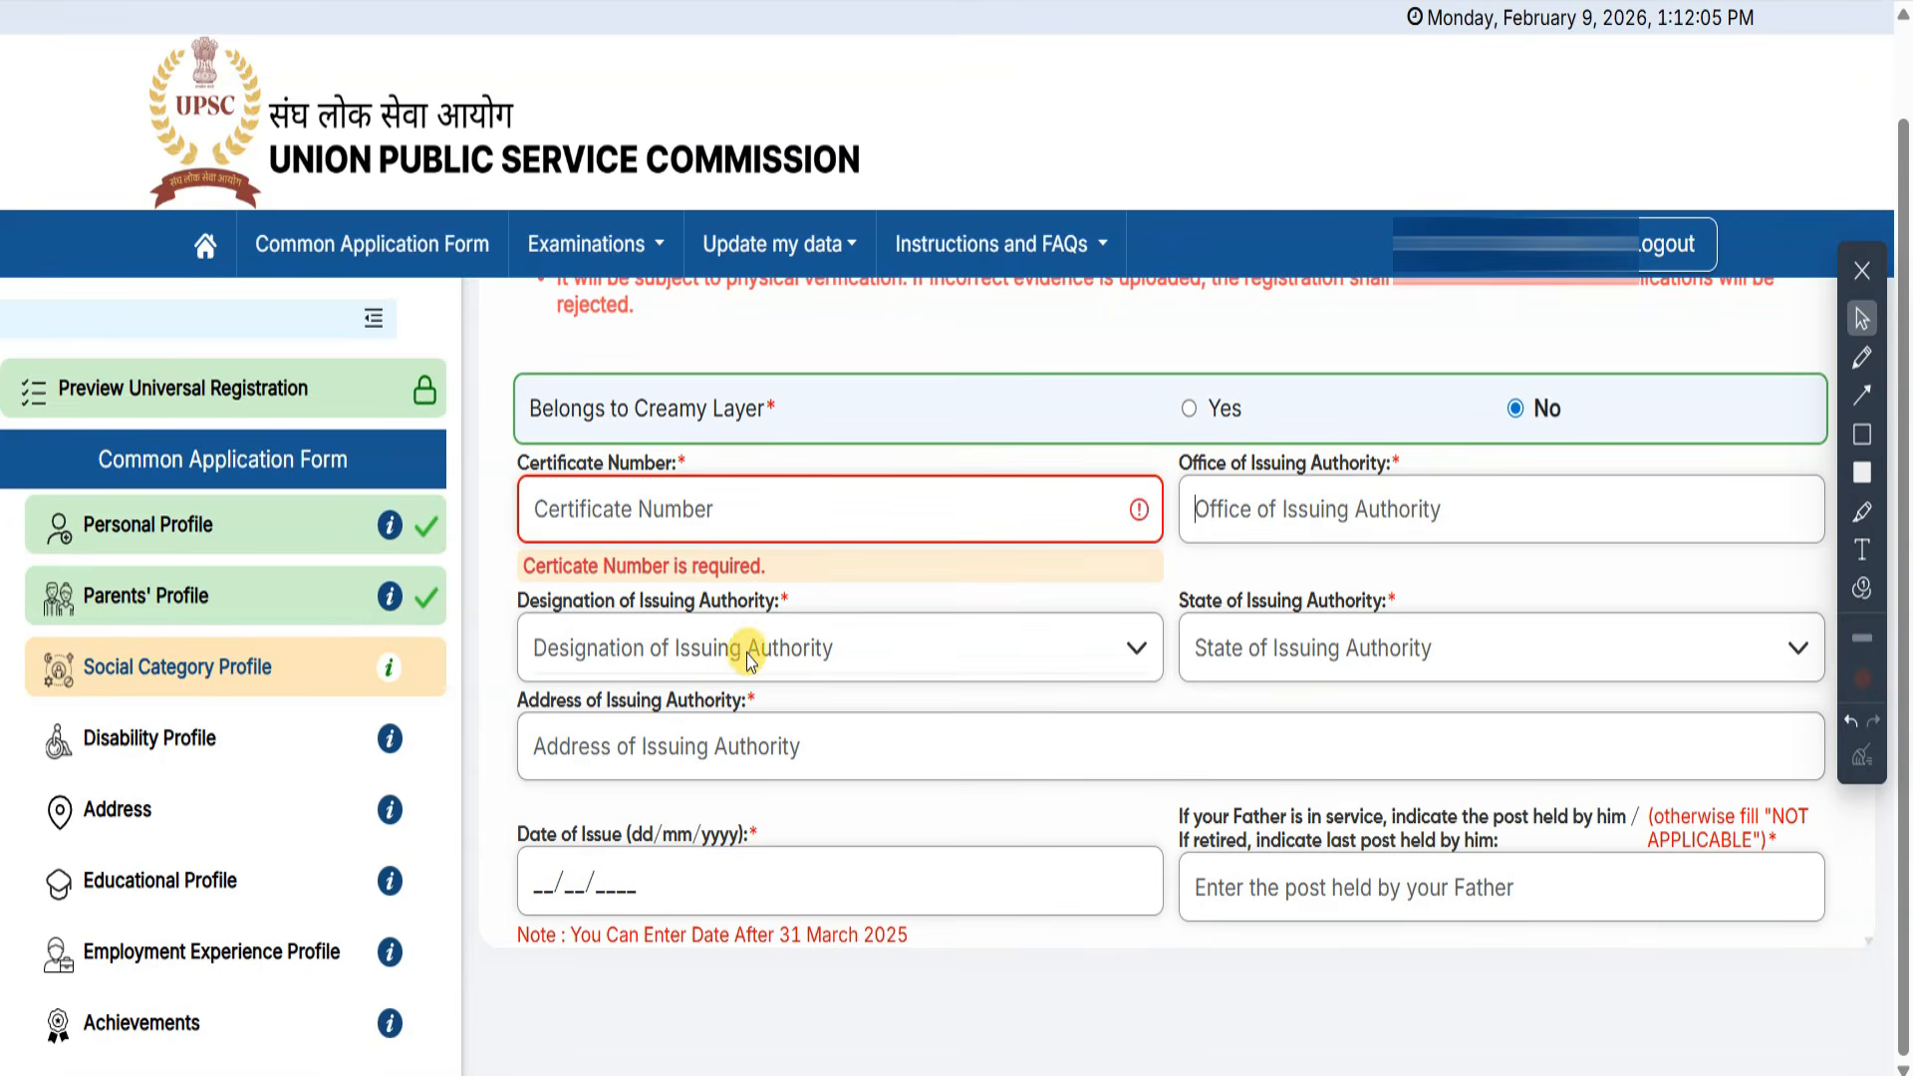
scroll(1239, 649, down, 1)
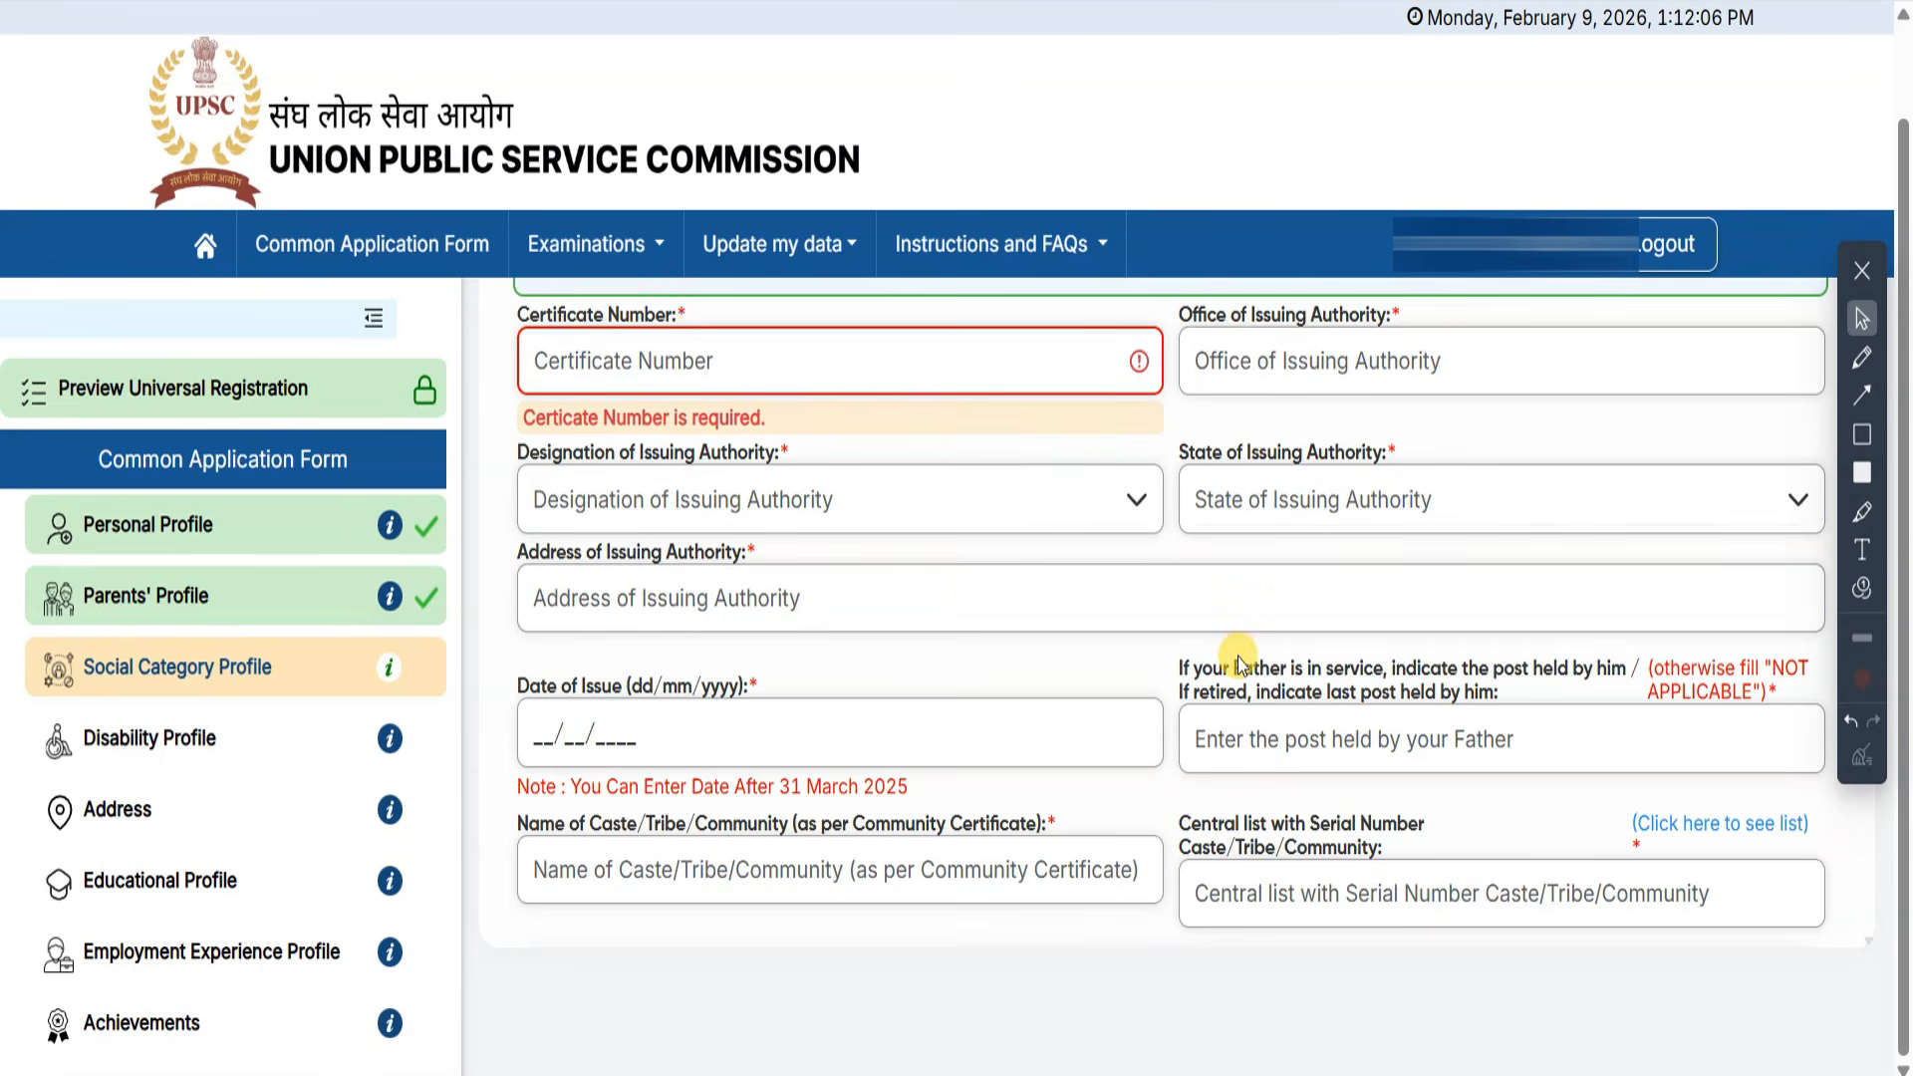
click(978, 603)
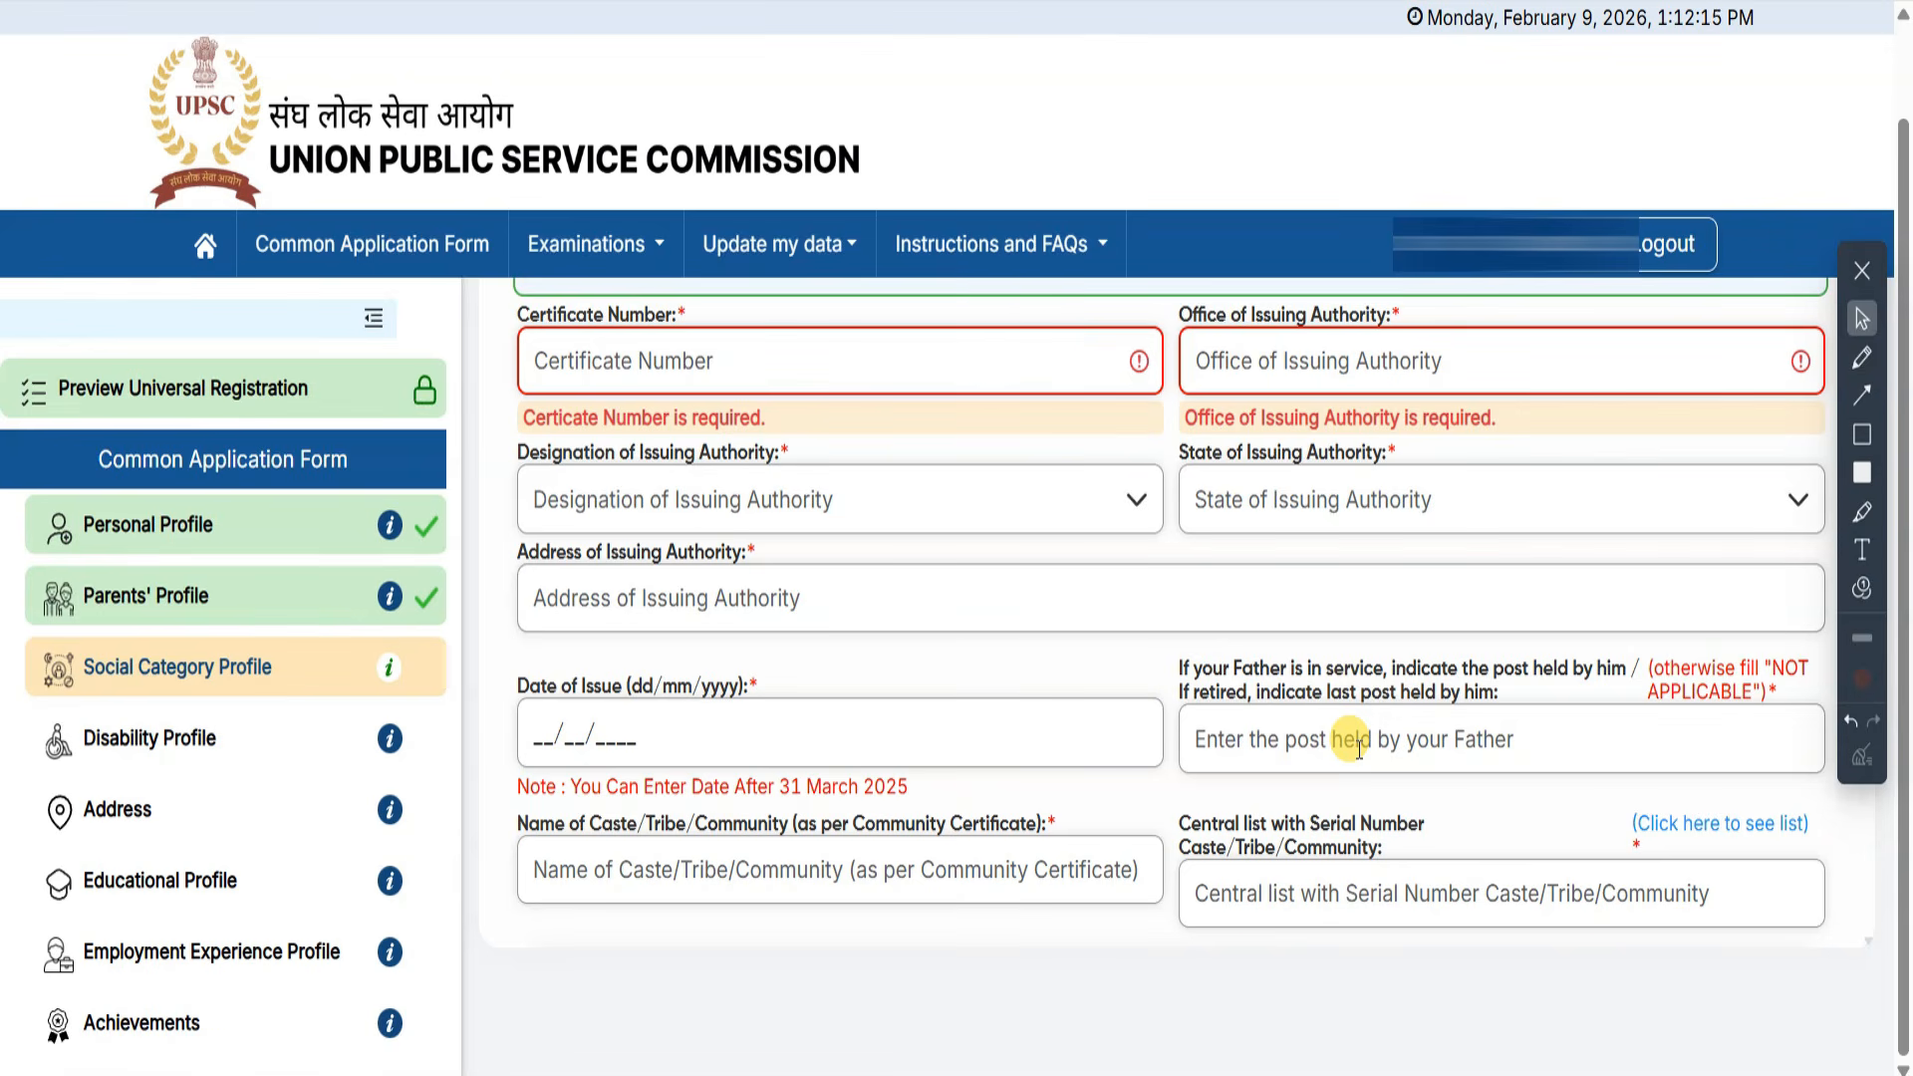
scroll(1360, 746, down, 2)
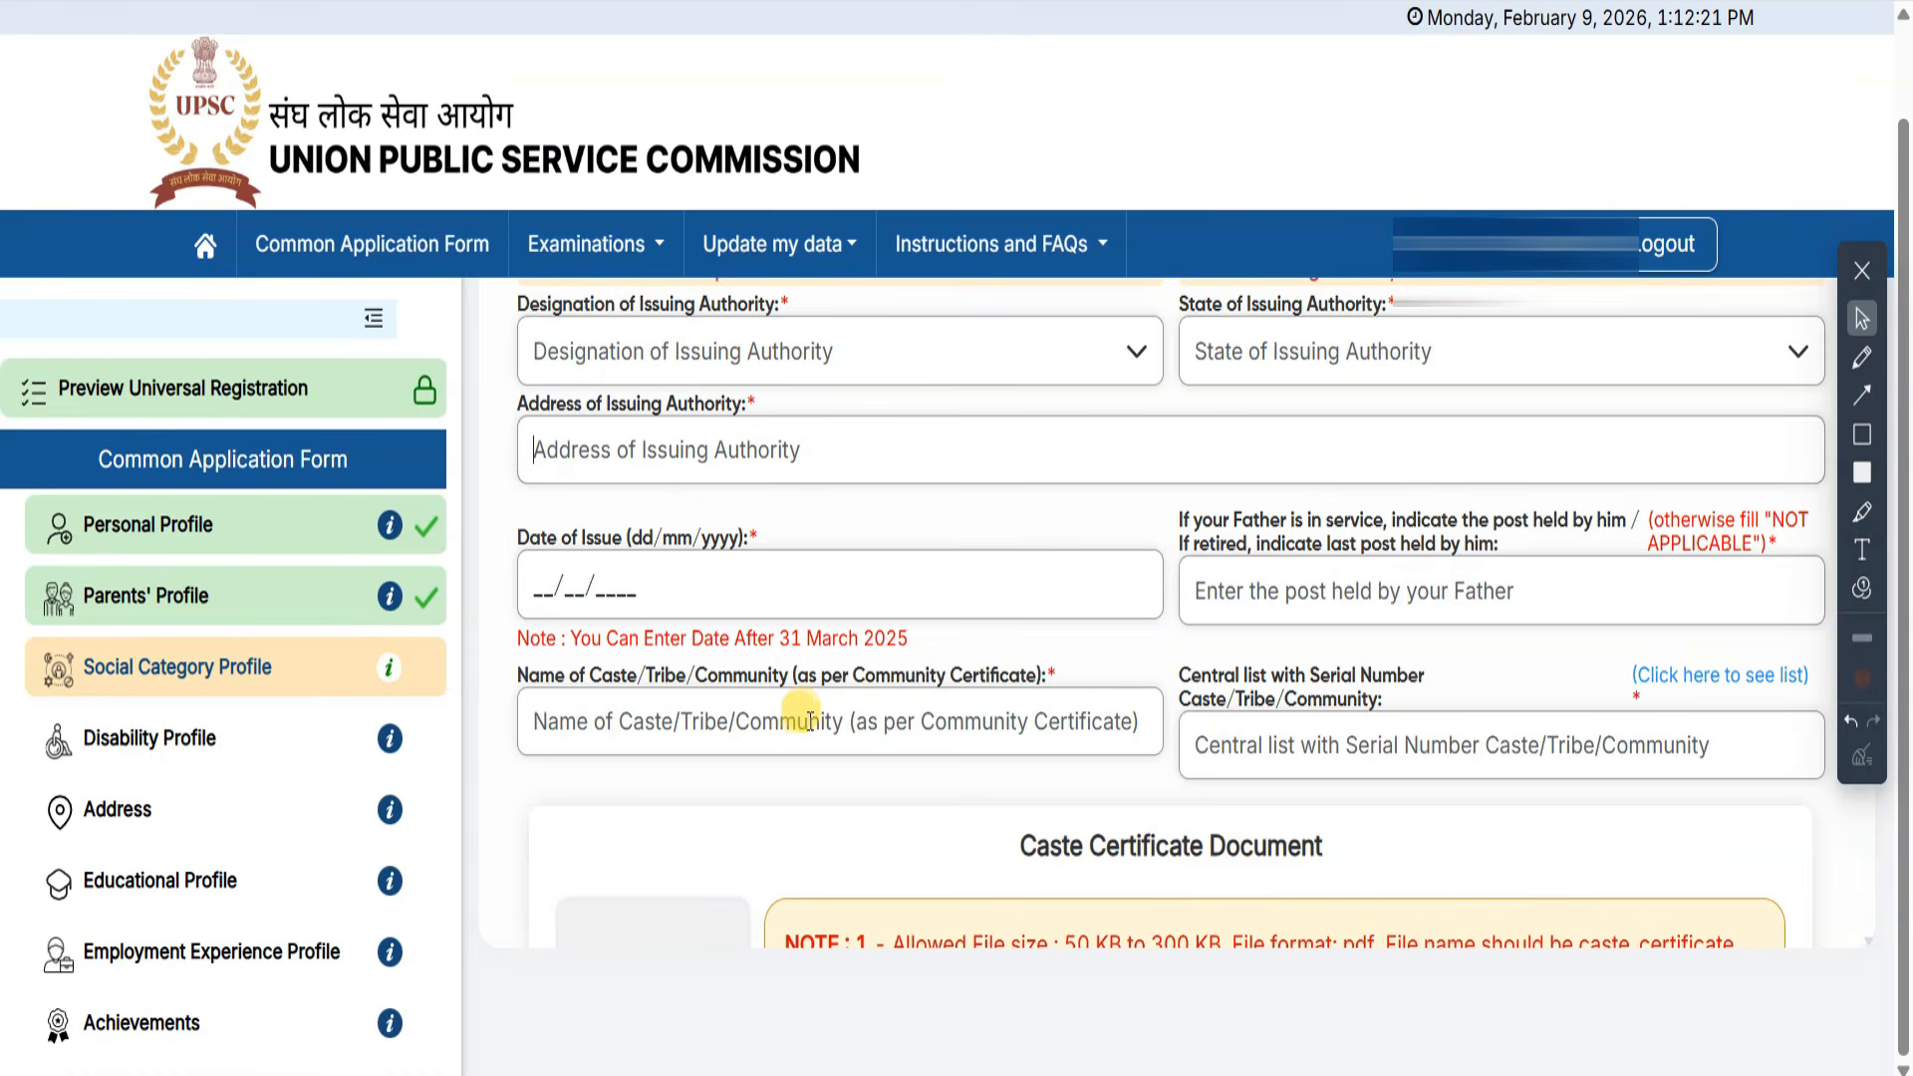
- Go to the caste name field and open the Central List of OBCs link
click(656, 720)
scroll(1213, 750, down, 2)
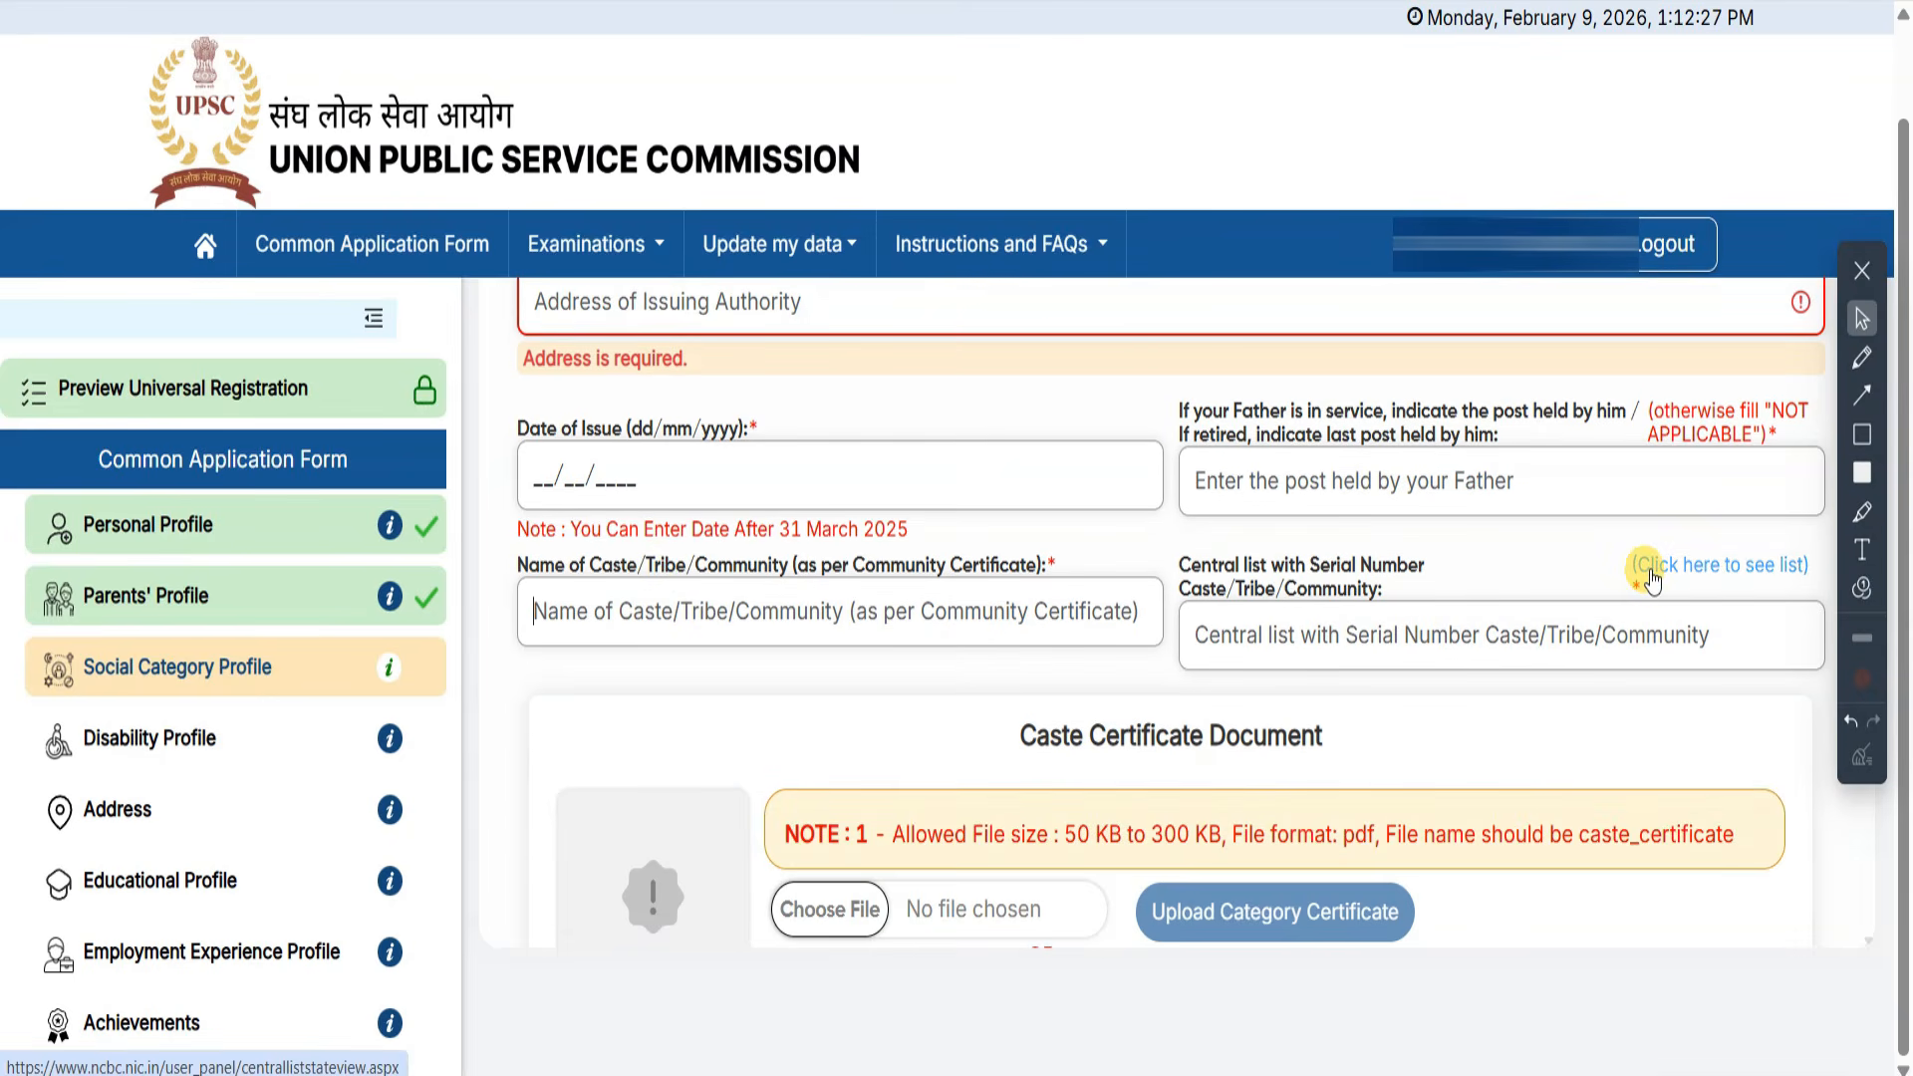
click(1712, 578)
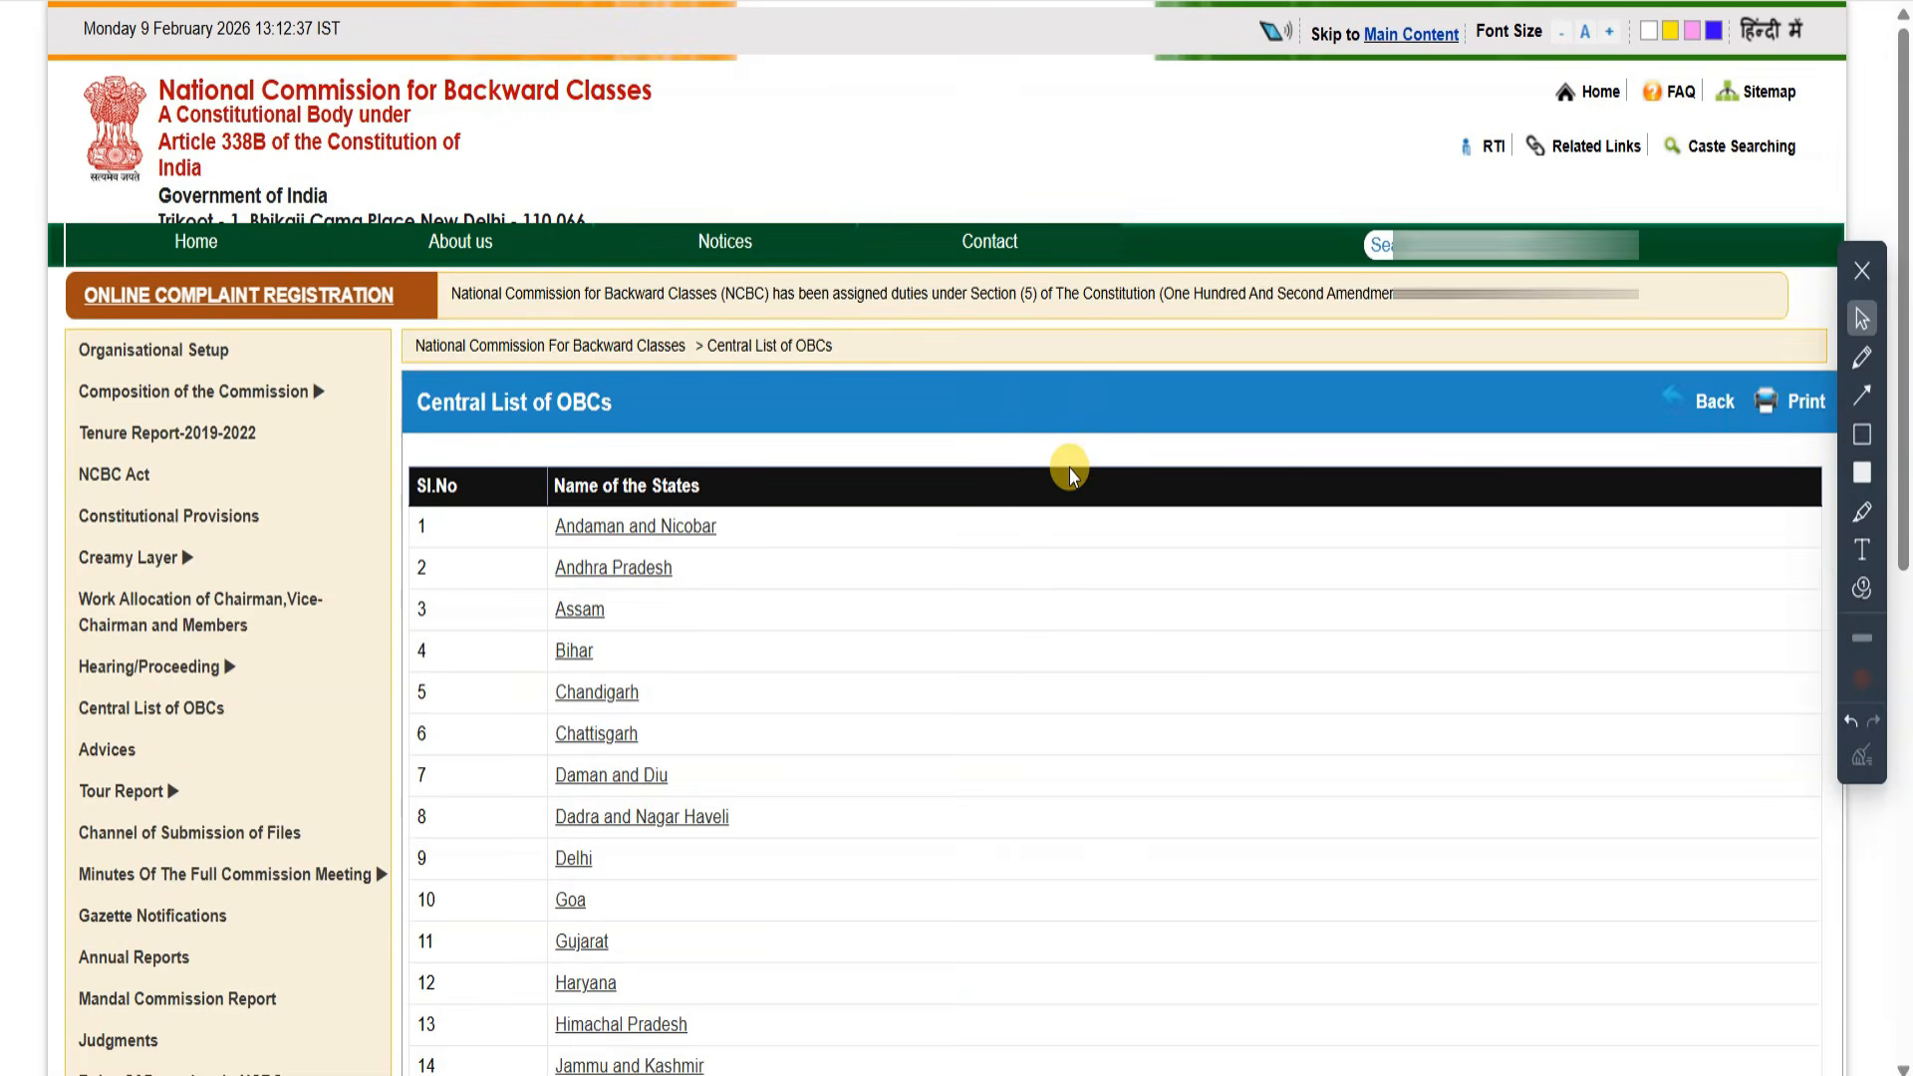
- Open Uttar Pradesh in the NCBC Central List of OBCs
scroll(1068, 468, down, 5)
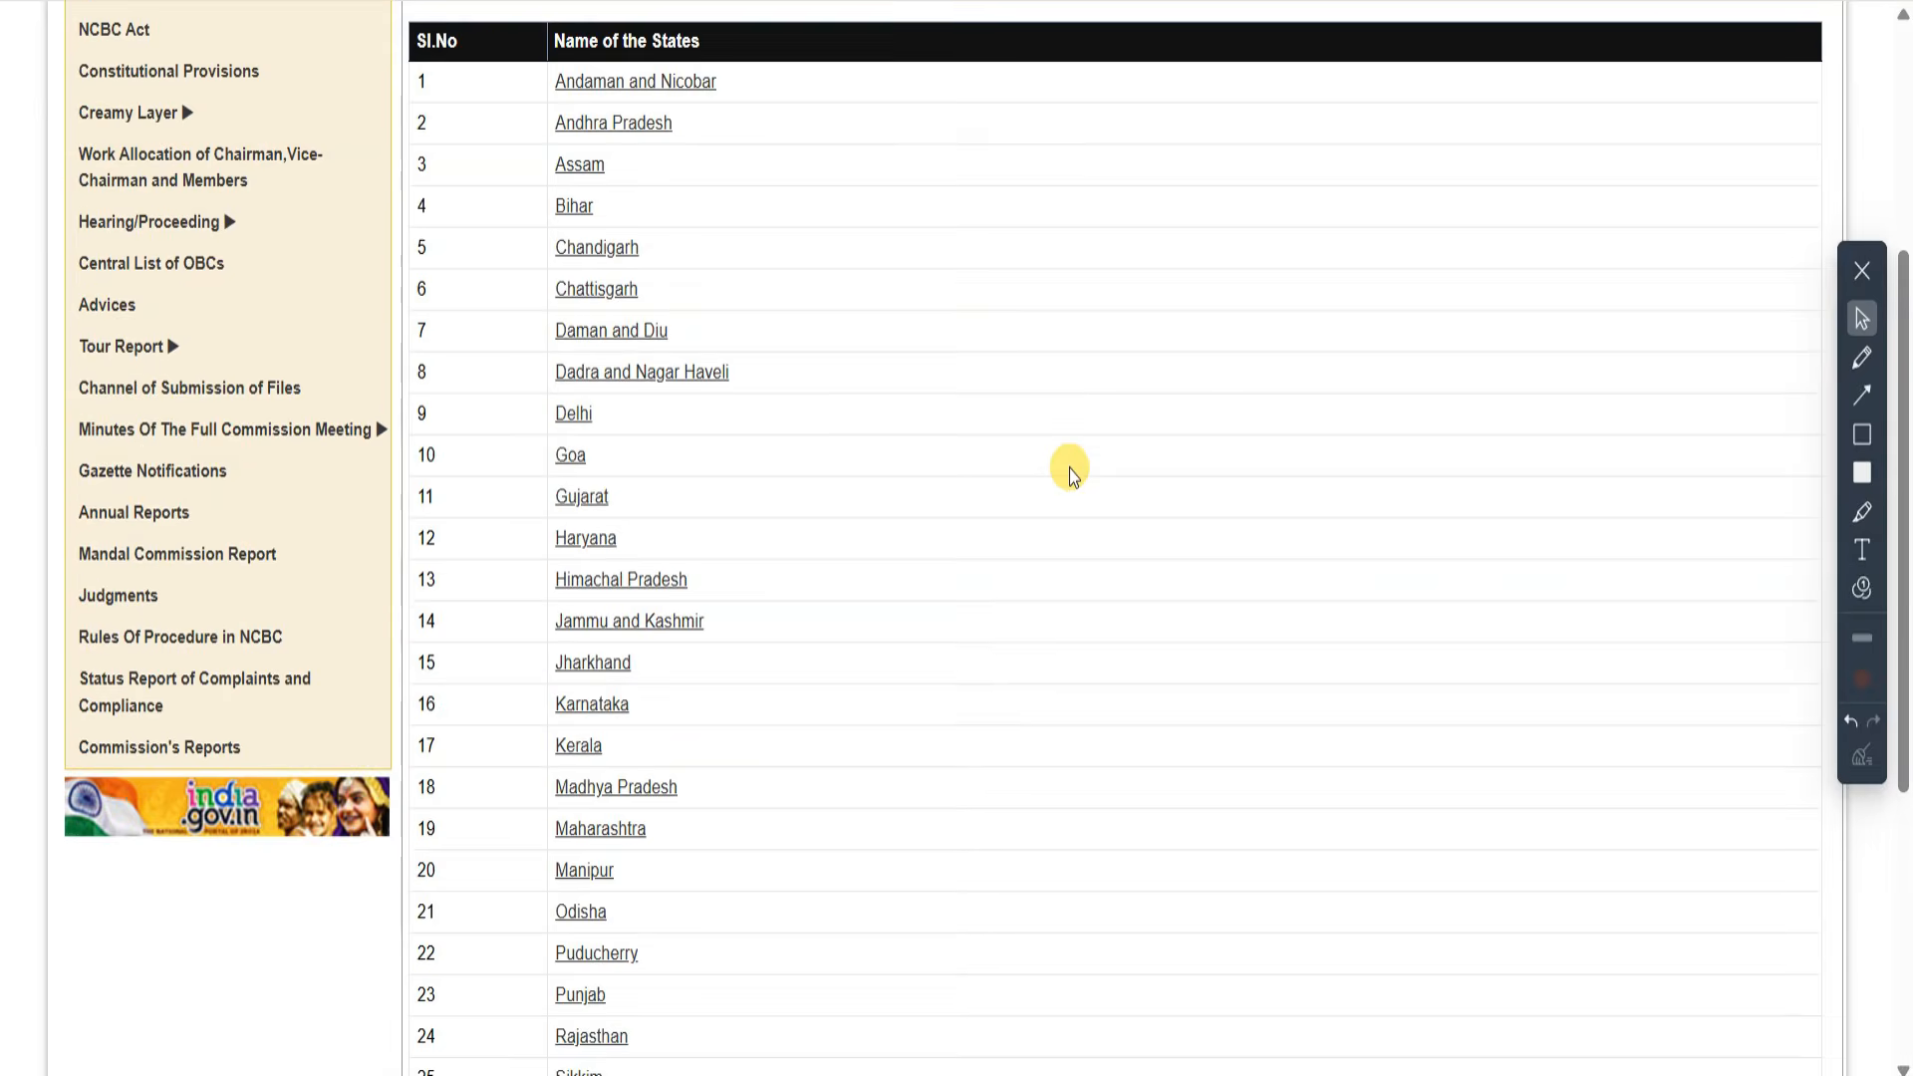
scroll(1068, 468, down, 5)
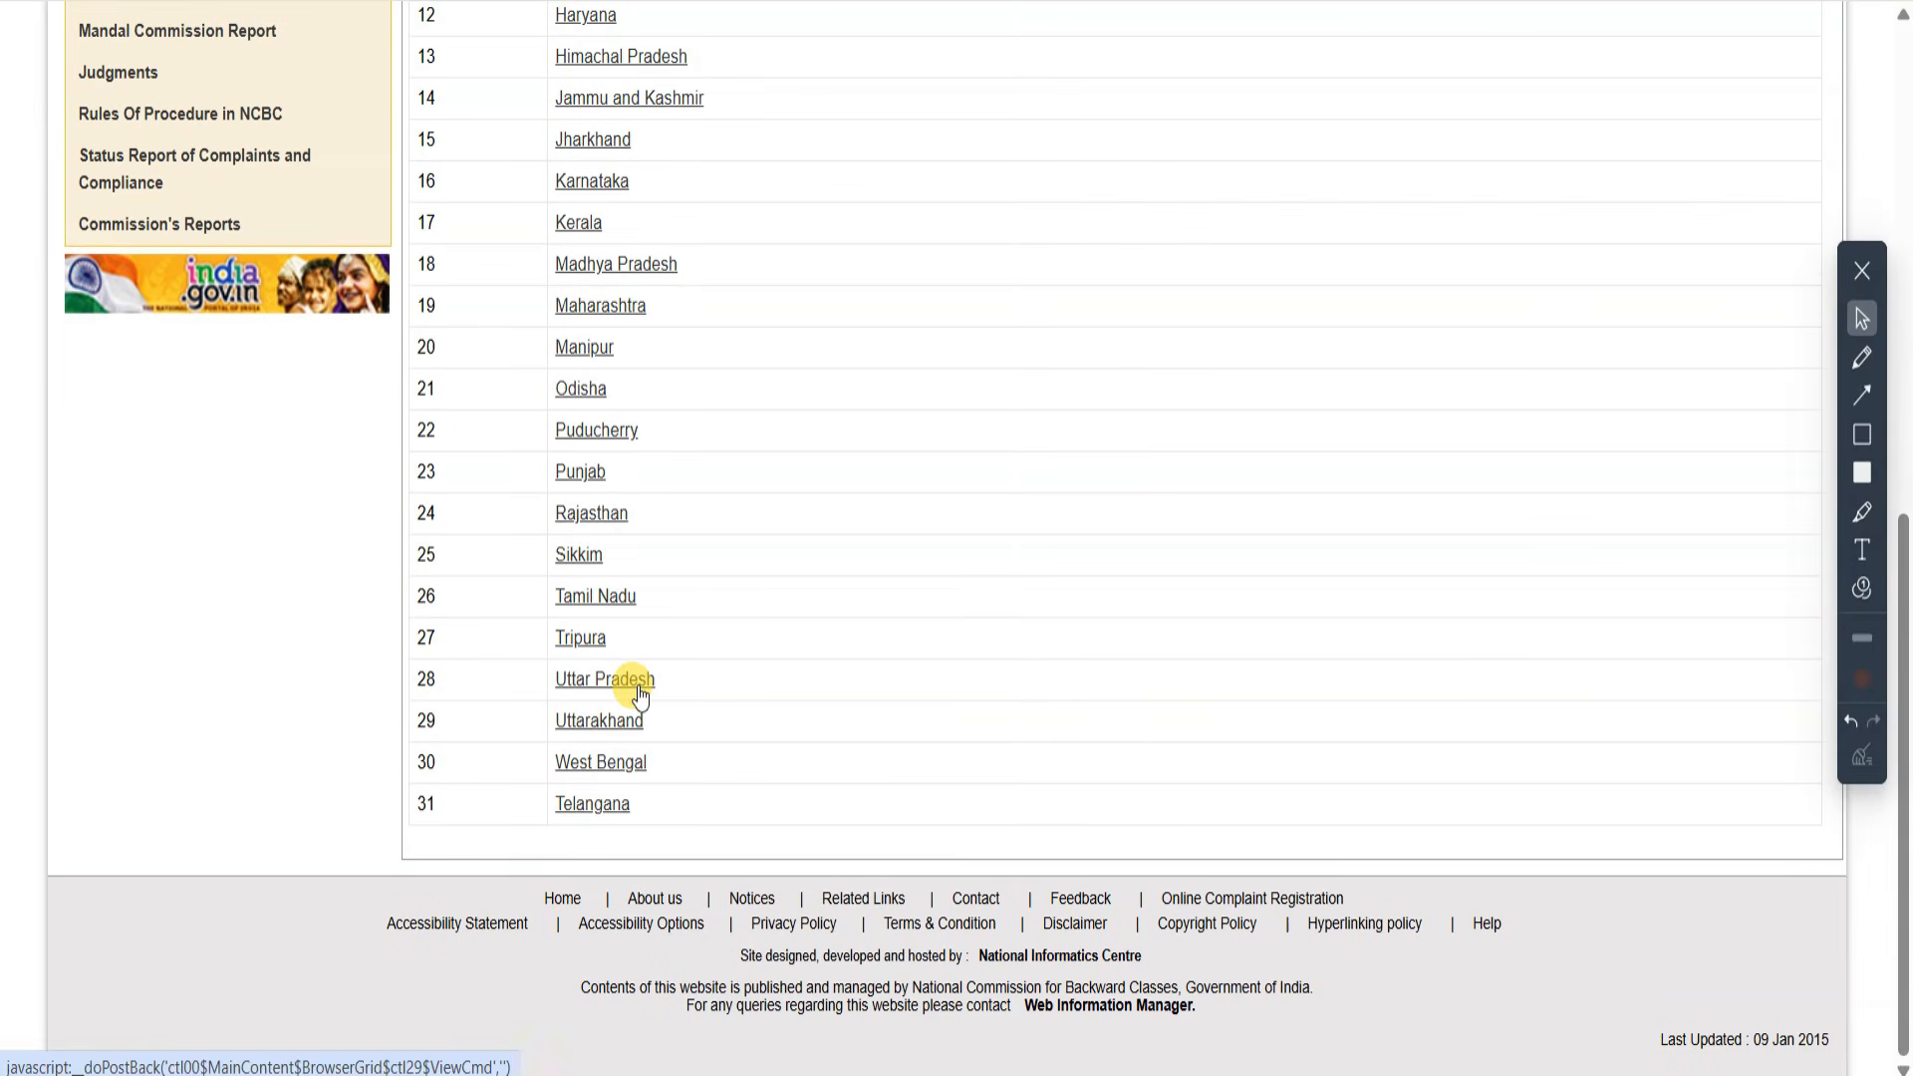
click(641, 693)
- Highlight caste names Ahir, Yadav, Kasgar and Giri, and scroll to the list's end
scroll(984, 596, down, 2)
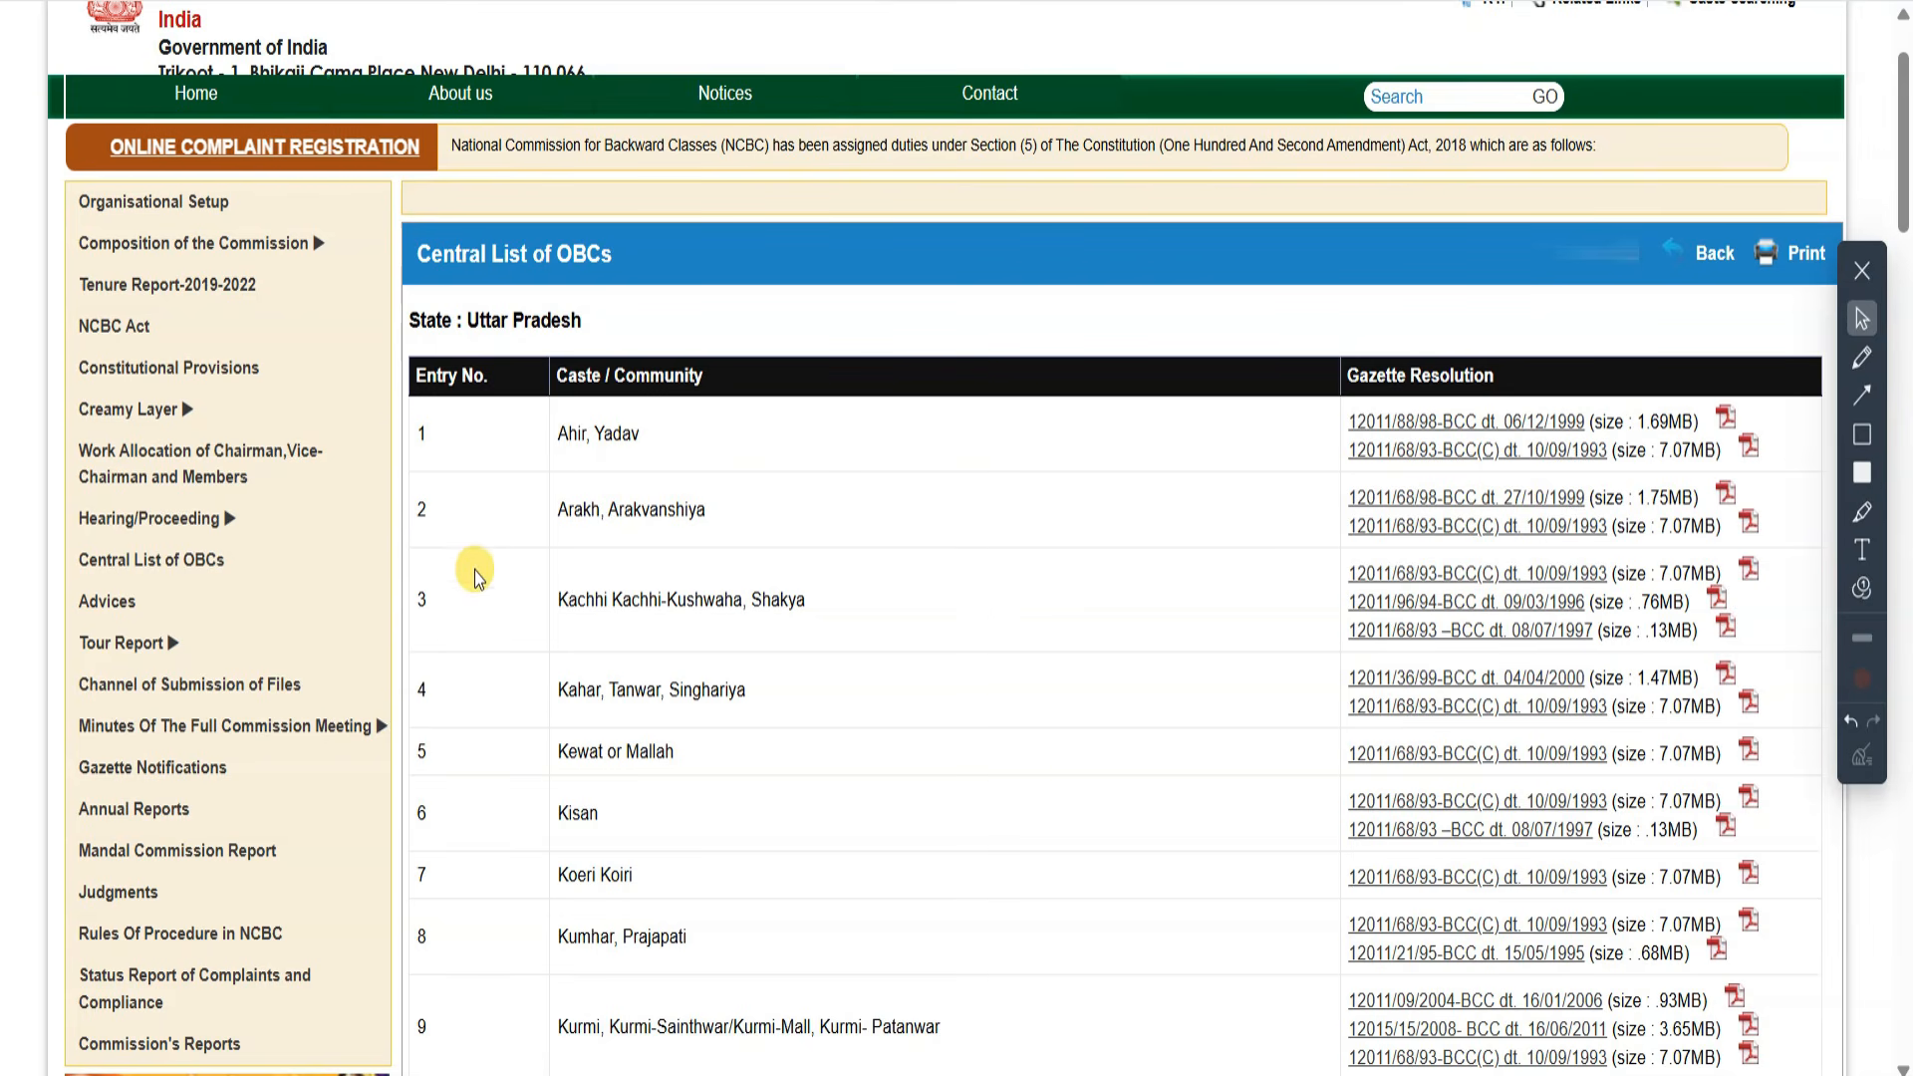
drag(556, 433, 668, 436)
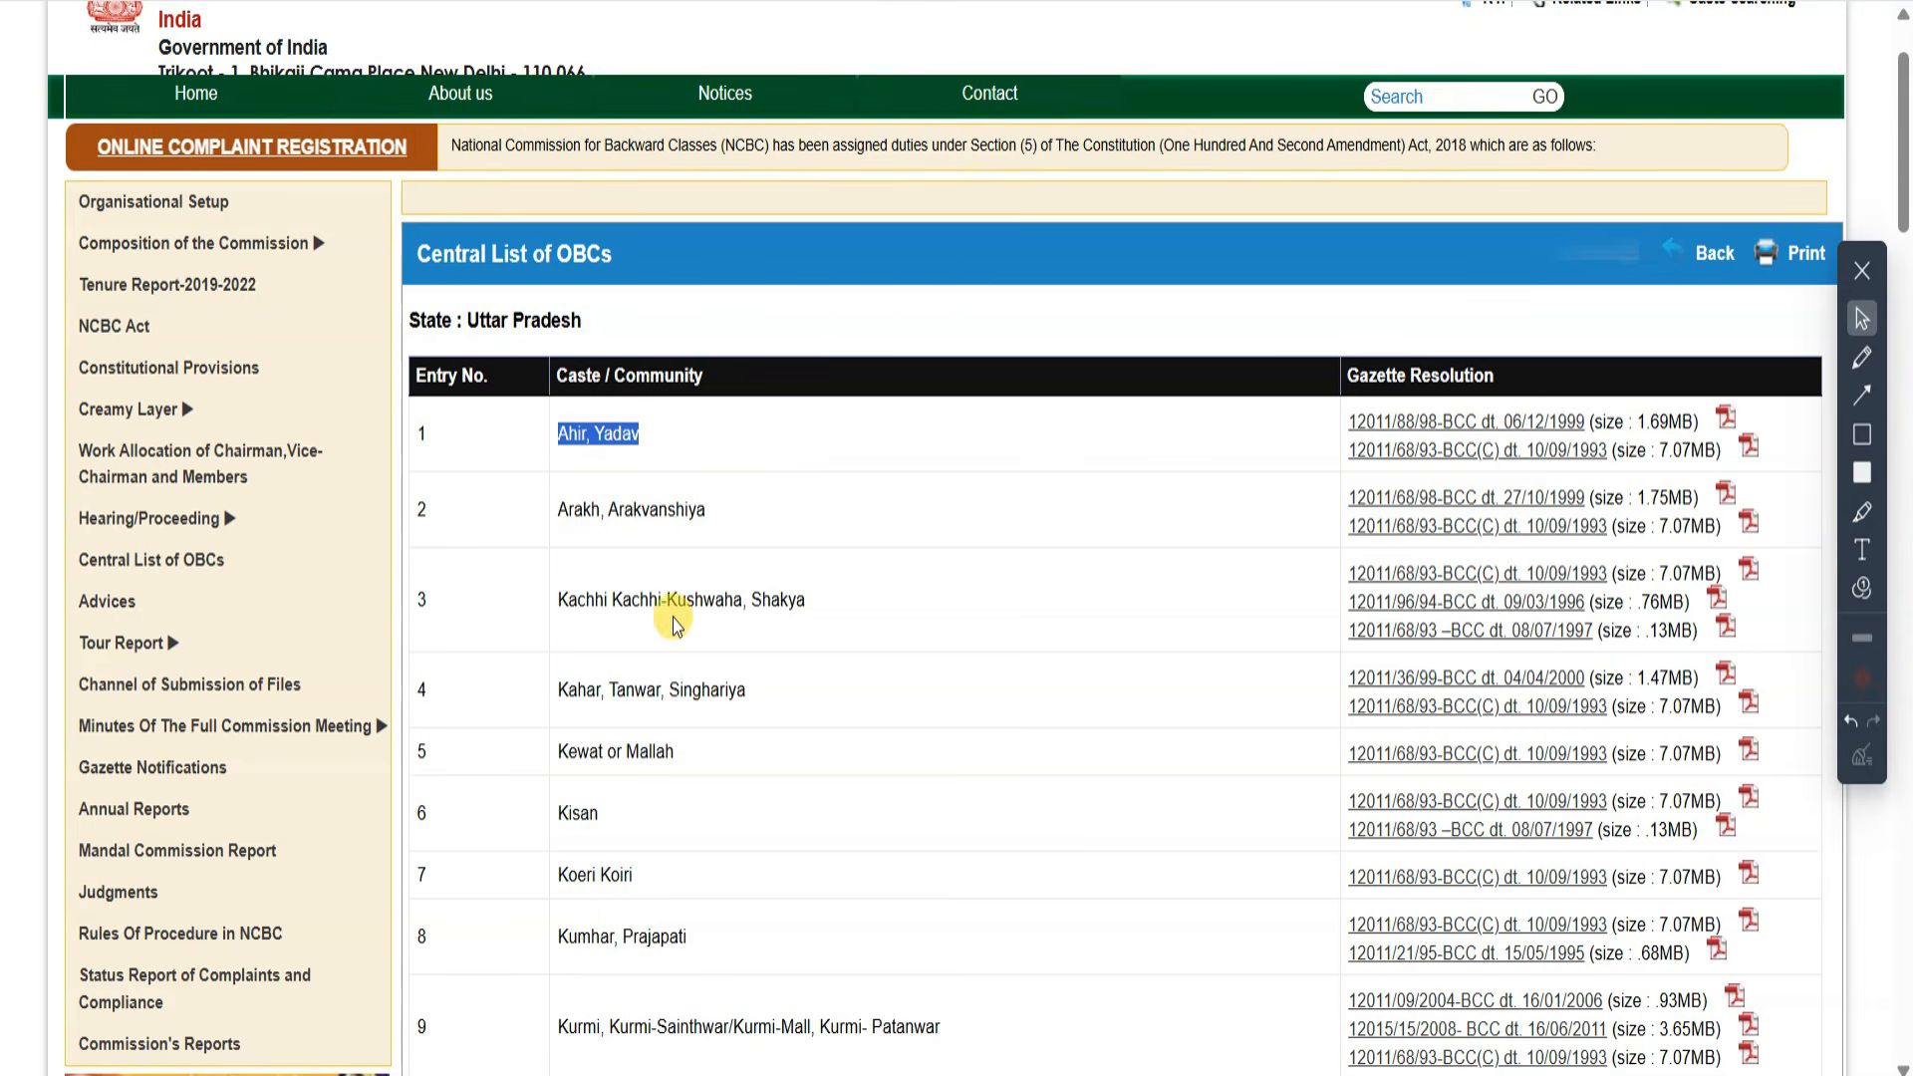
scroll(667, 648, down, 6)
drag(555, 524, 616, 517)
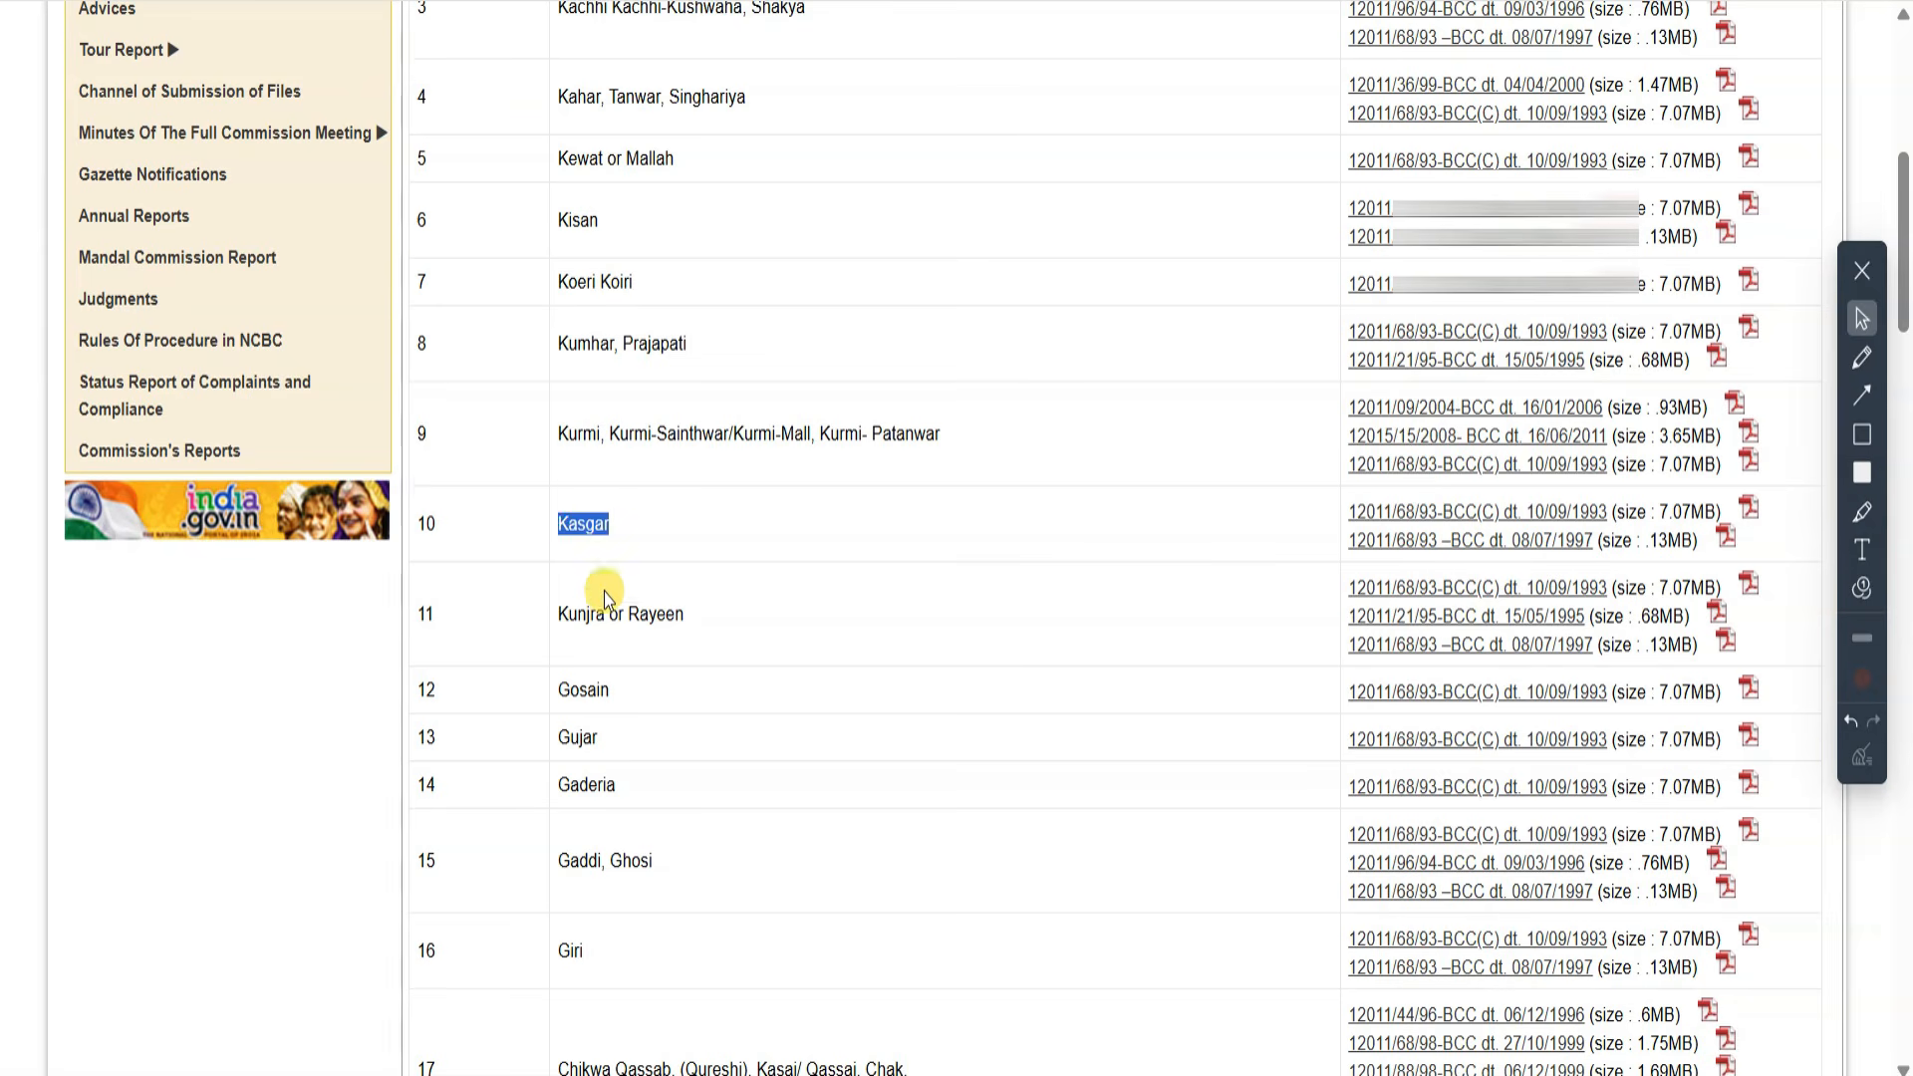
scroll(608, 595, down, 4)
drag(553, 510, 612, 506)
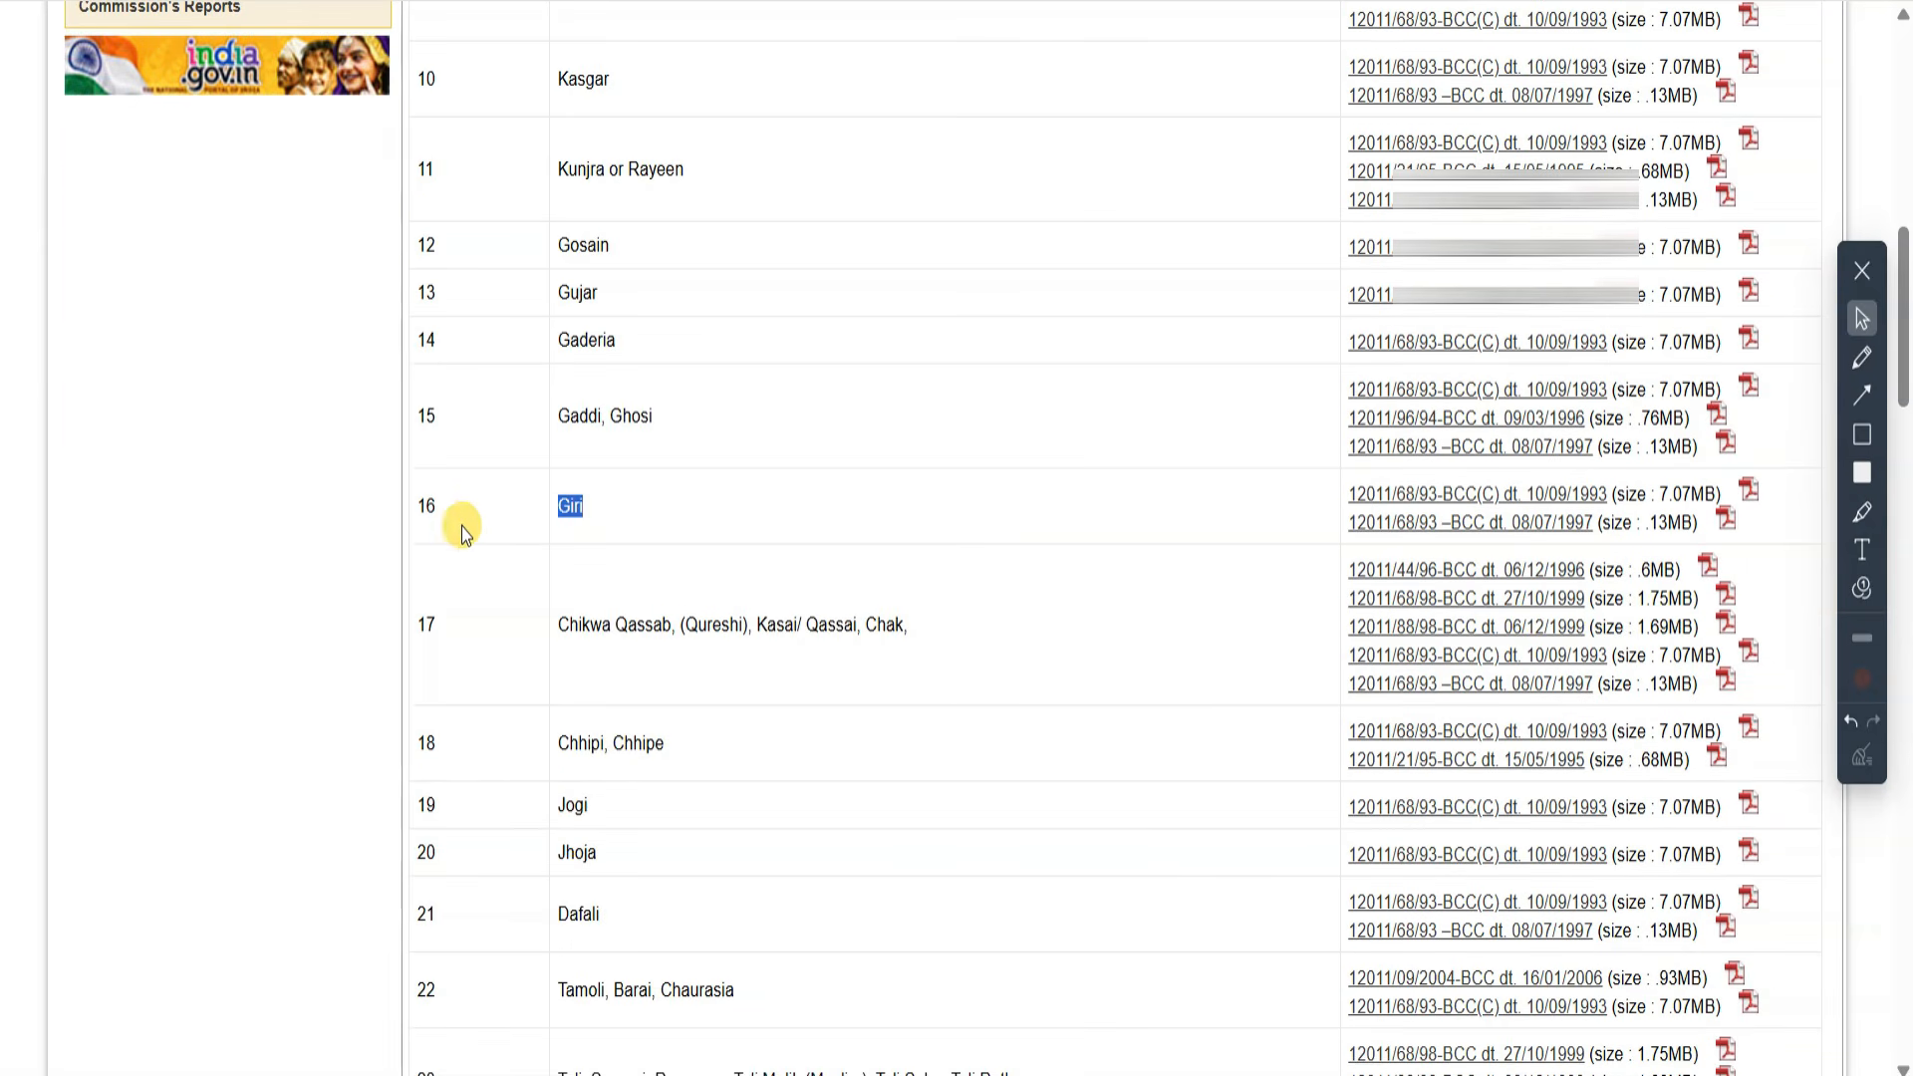
scroll(600, 612, down, 8)
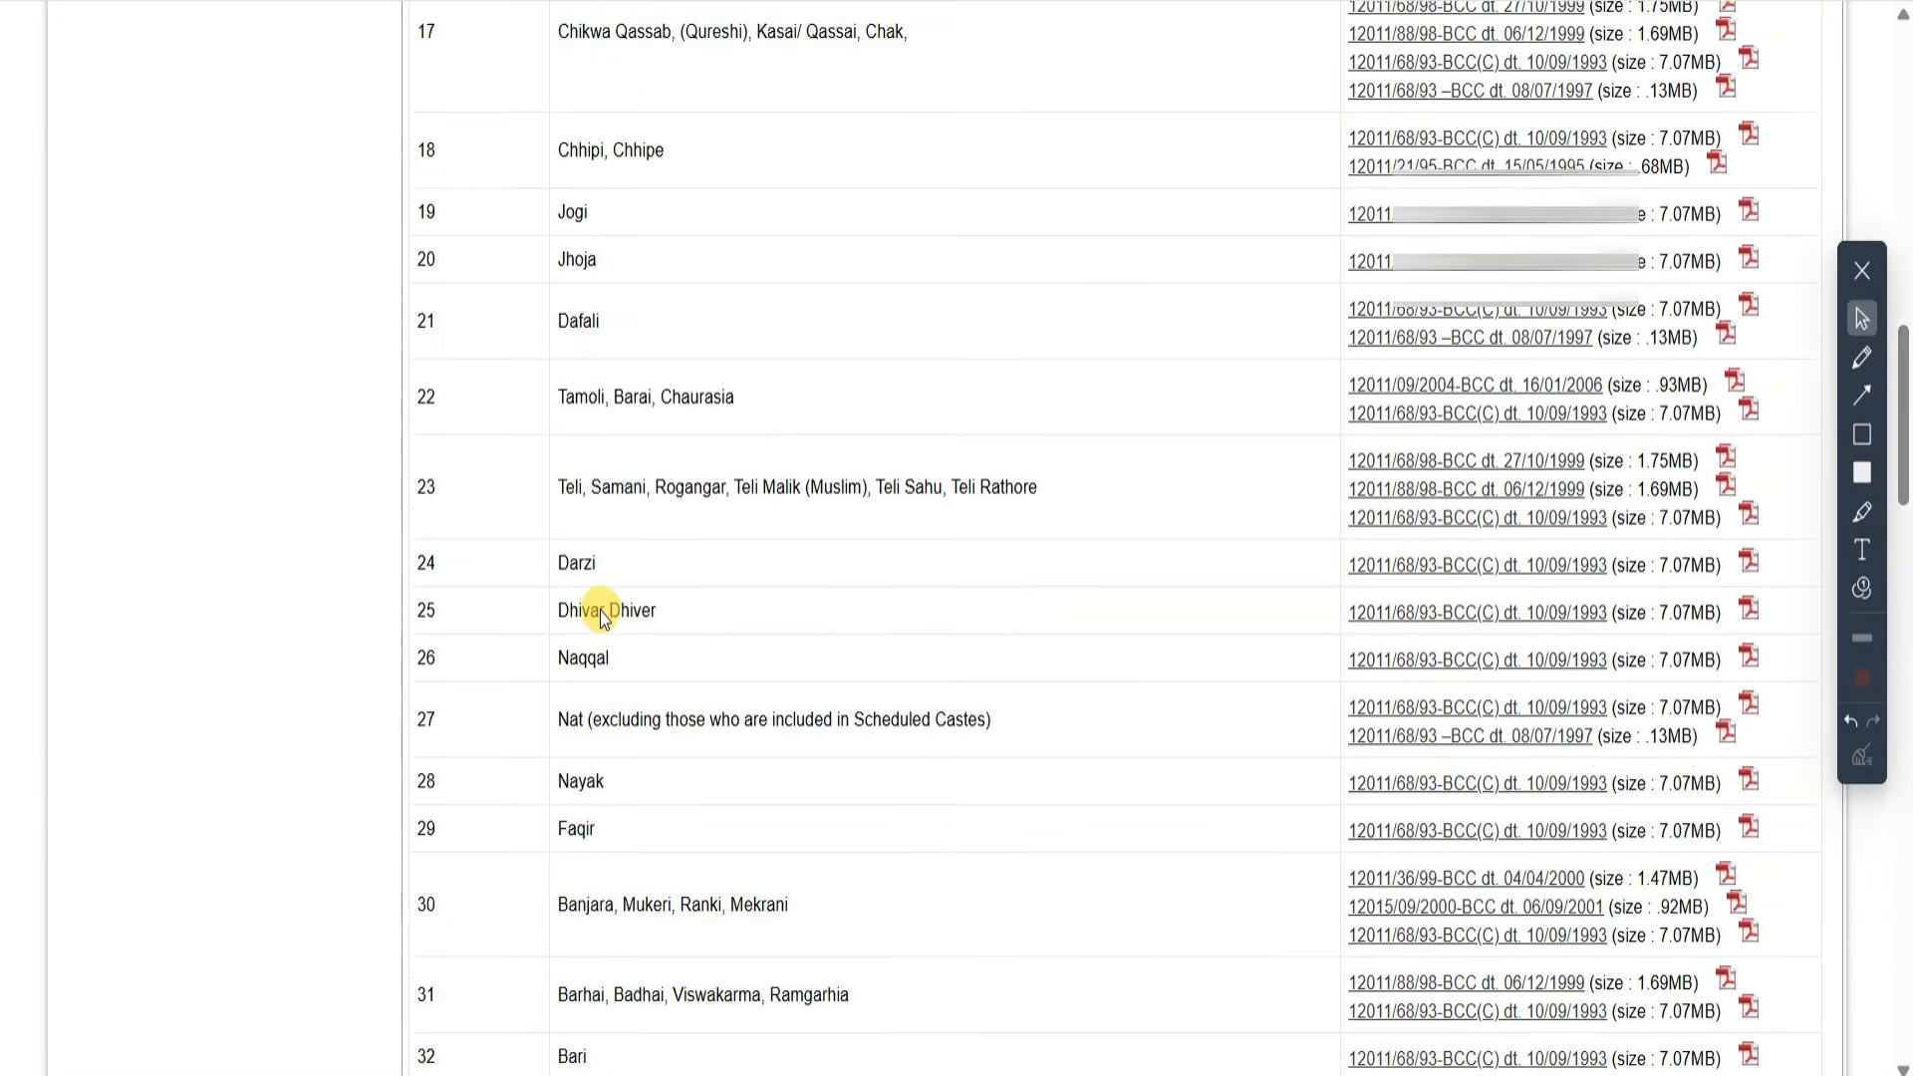
scroll(602, 615, down, 14)
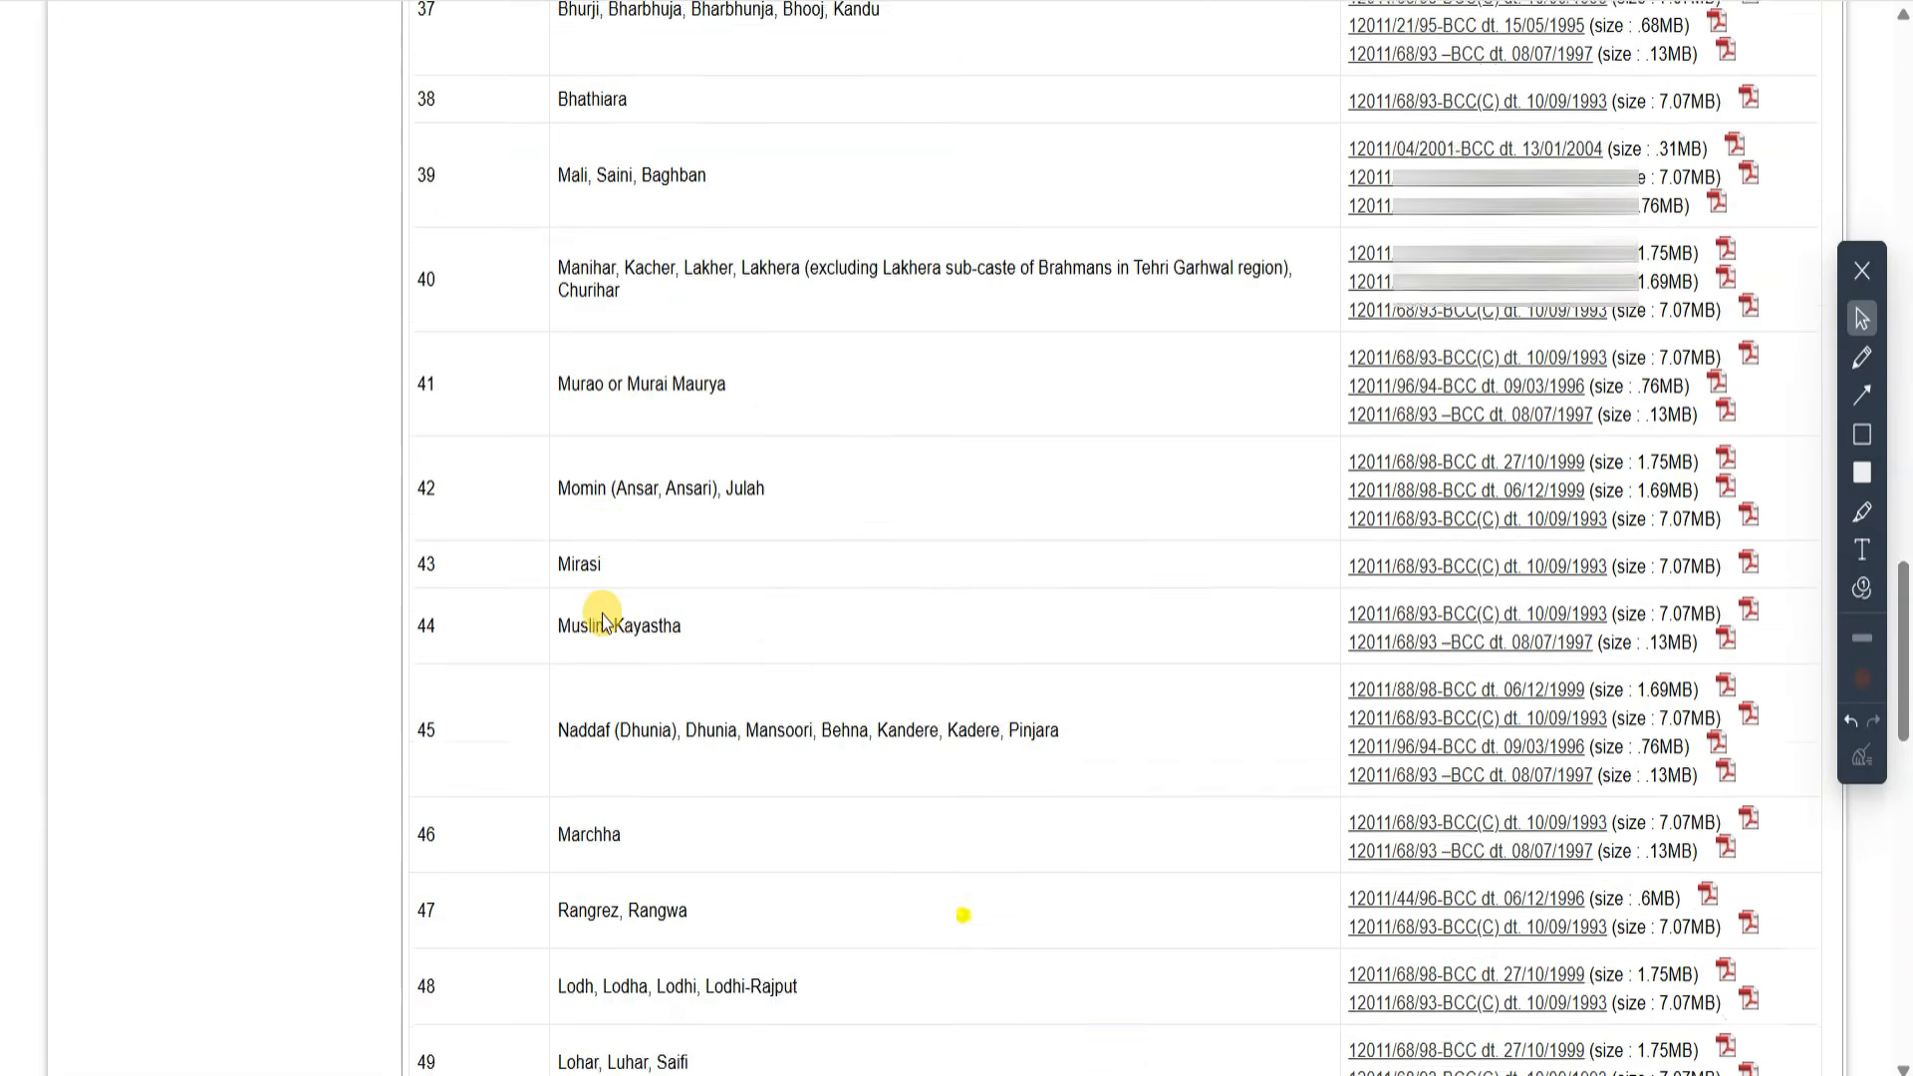
scroll(604, 616, down, 14)
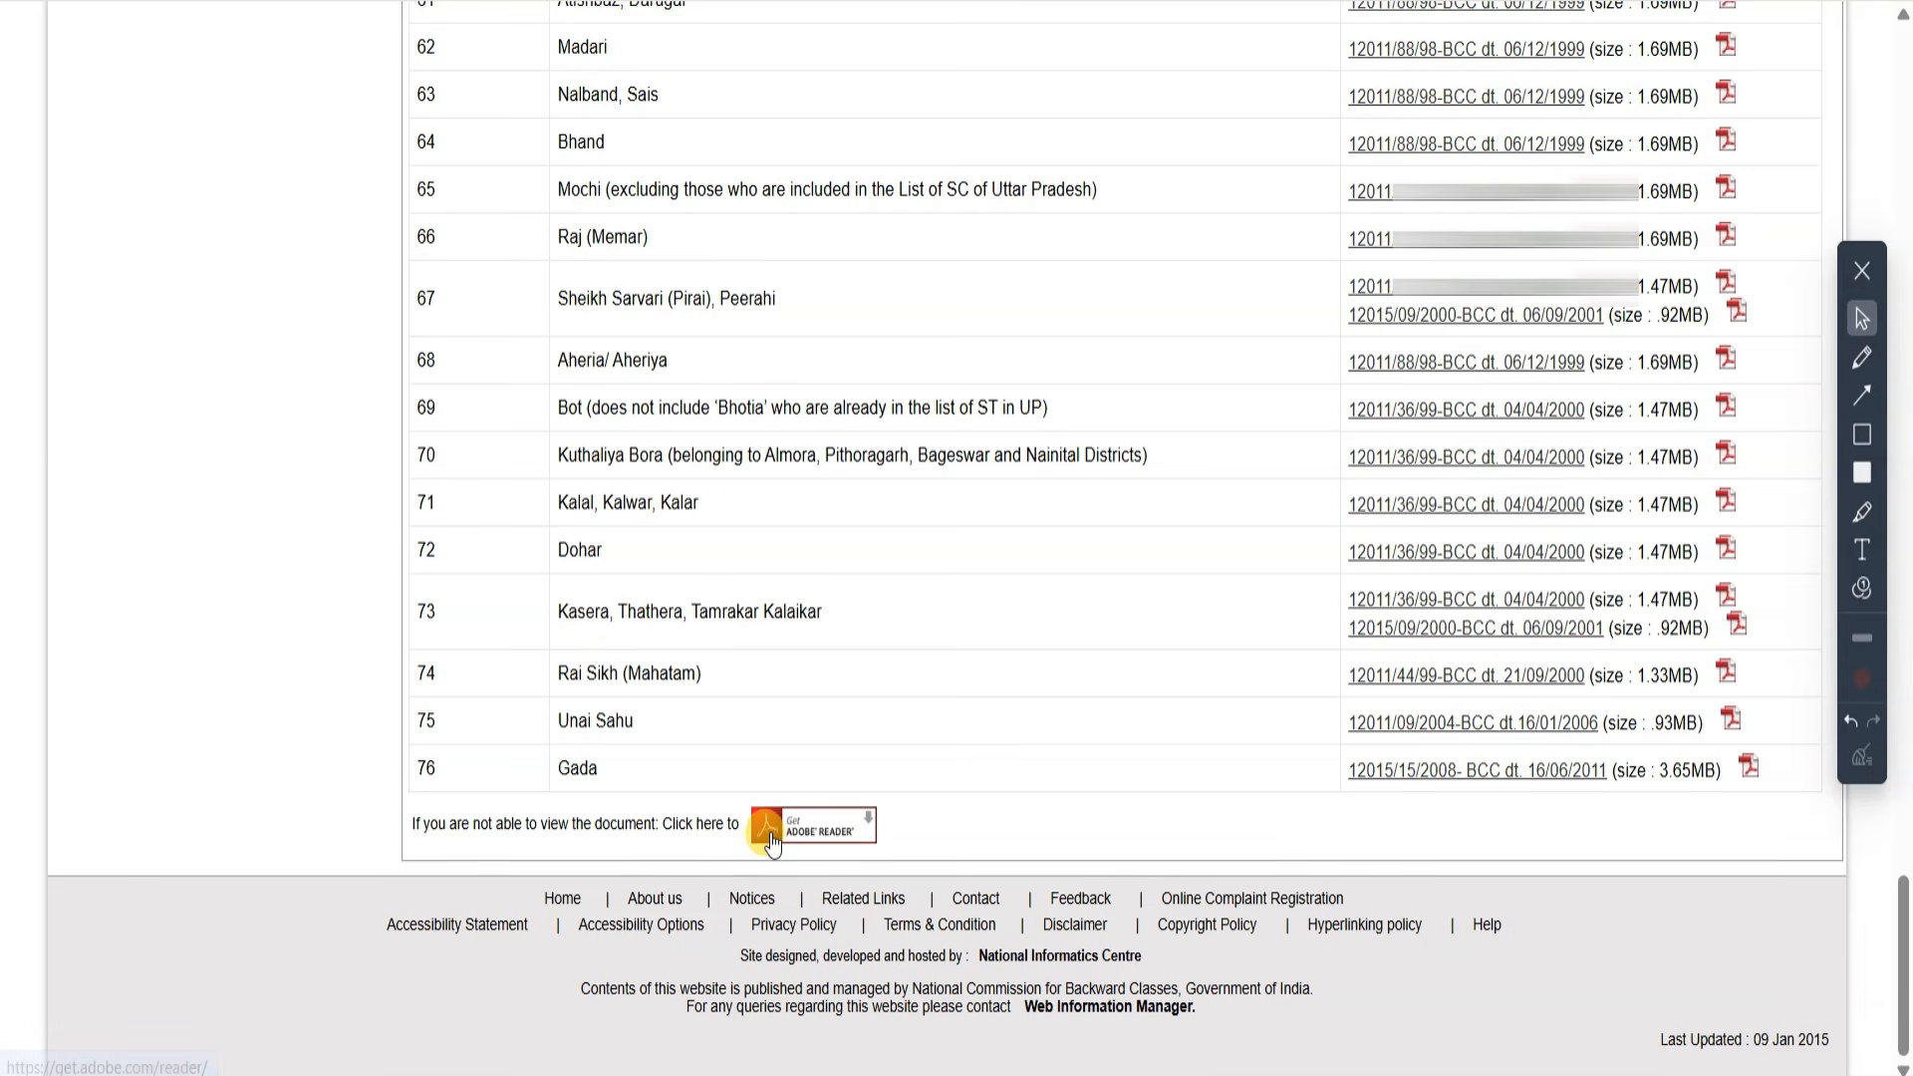
click(776, 843)
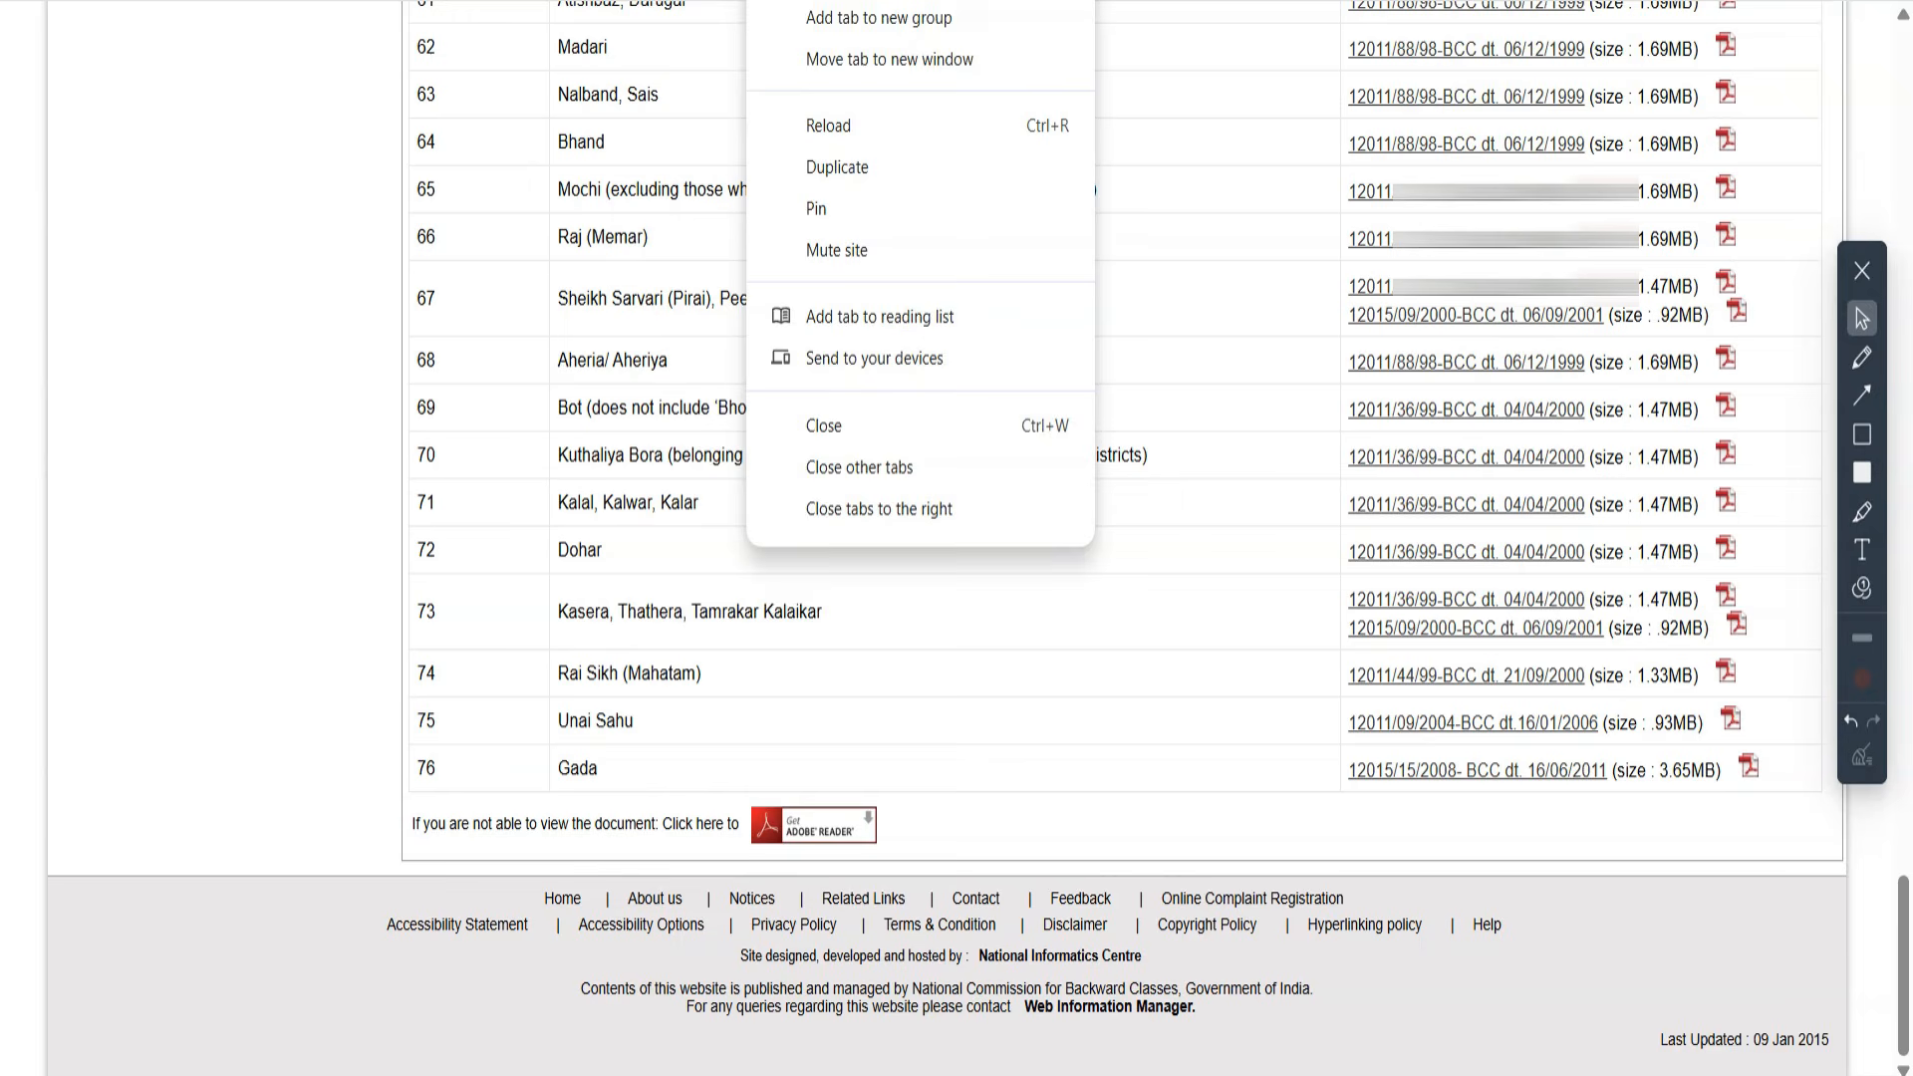
key(Escape)
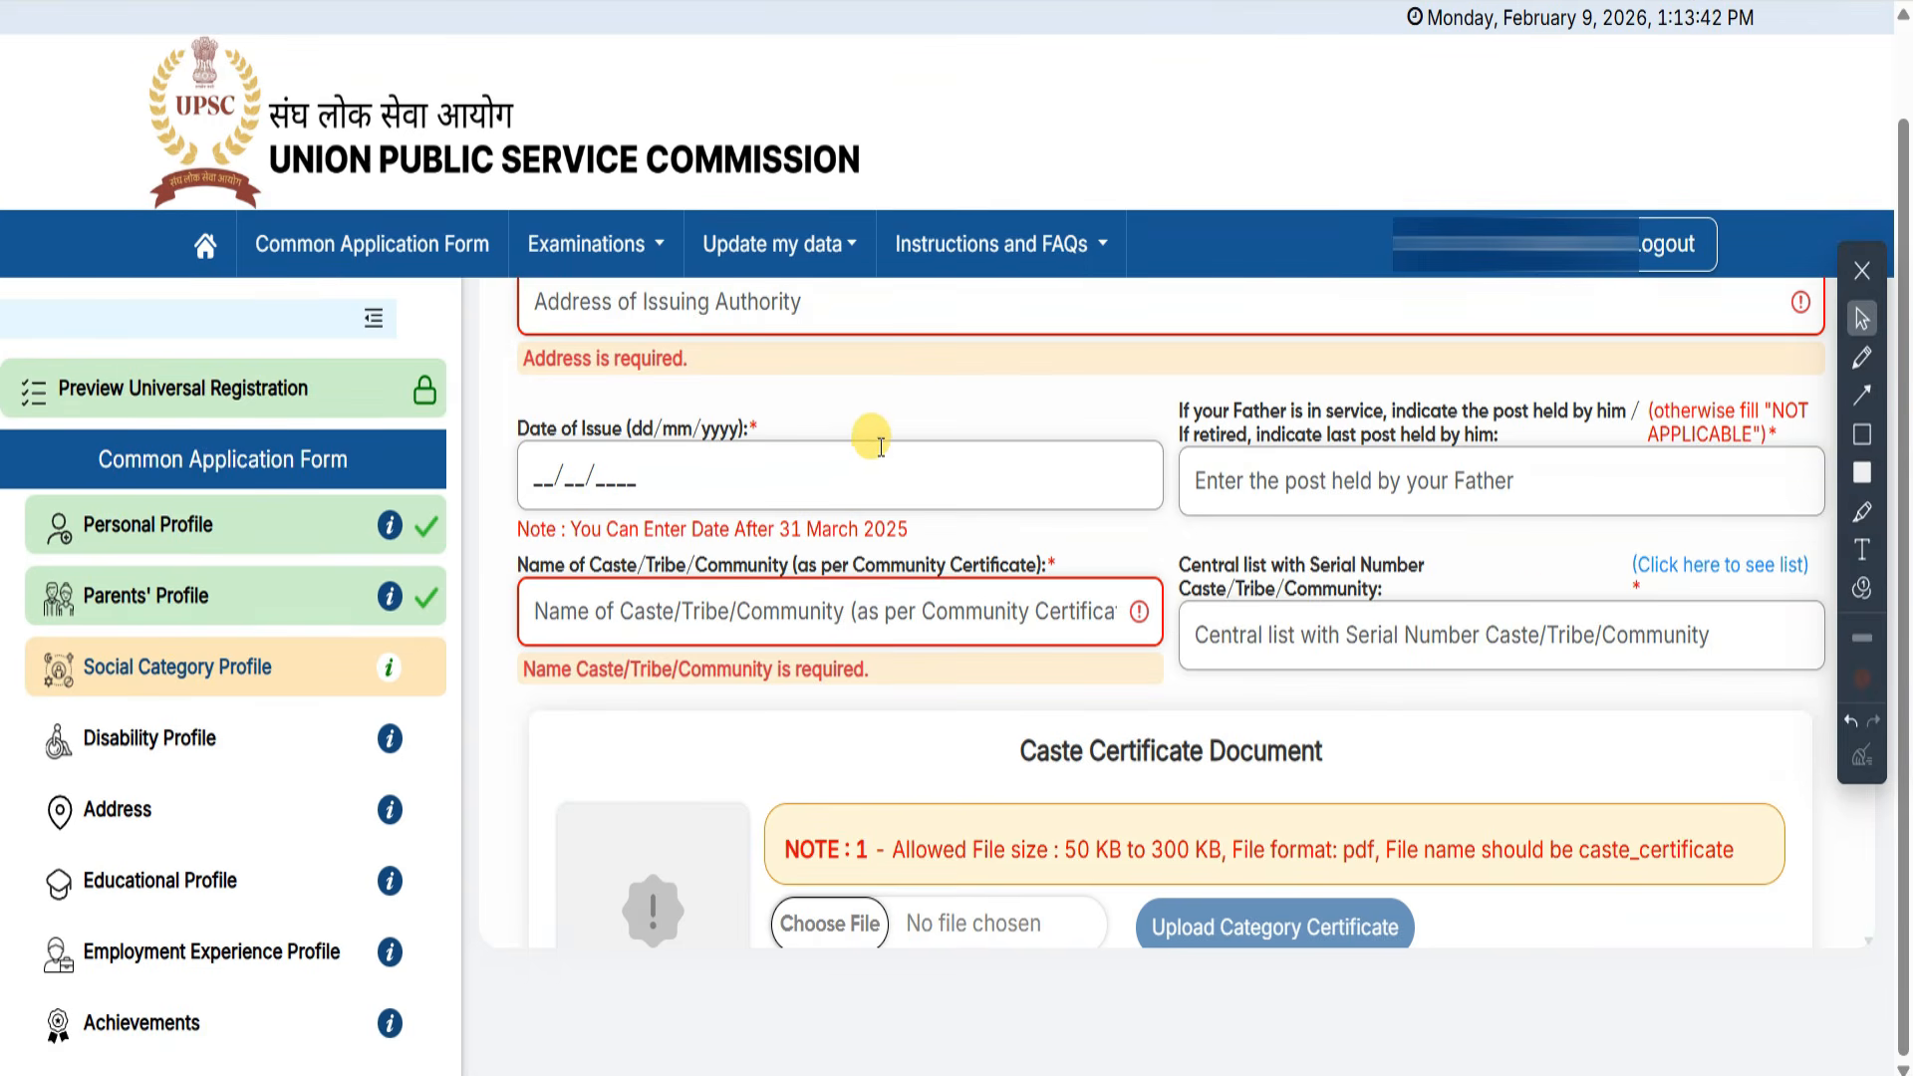
- Switch the community to Unreserved, accept the declaration, review and submit
scroll(1510, 613, down, 3)
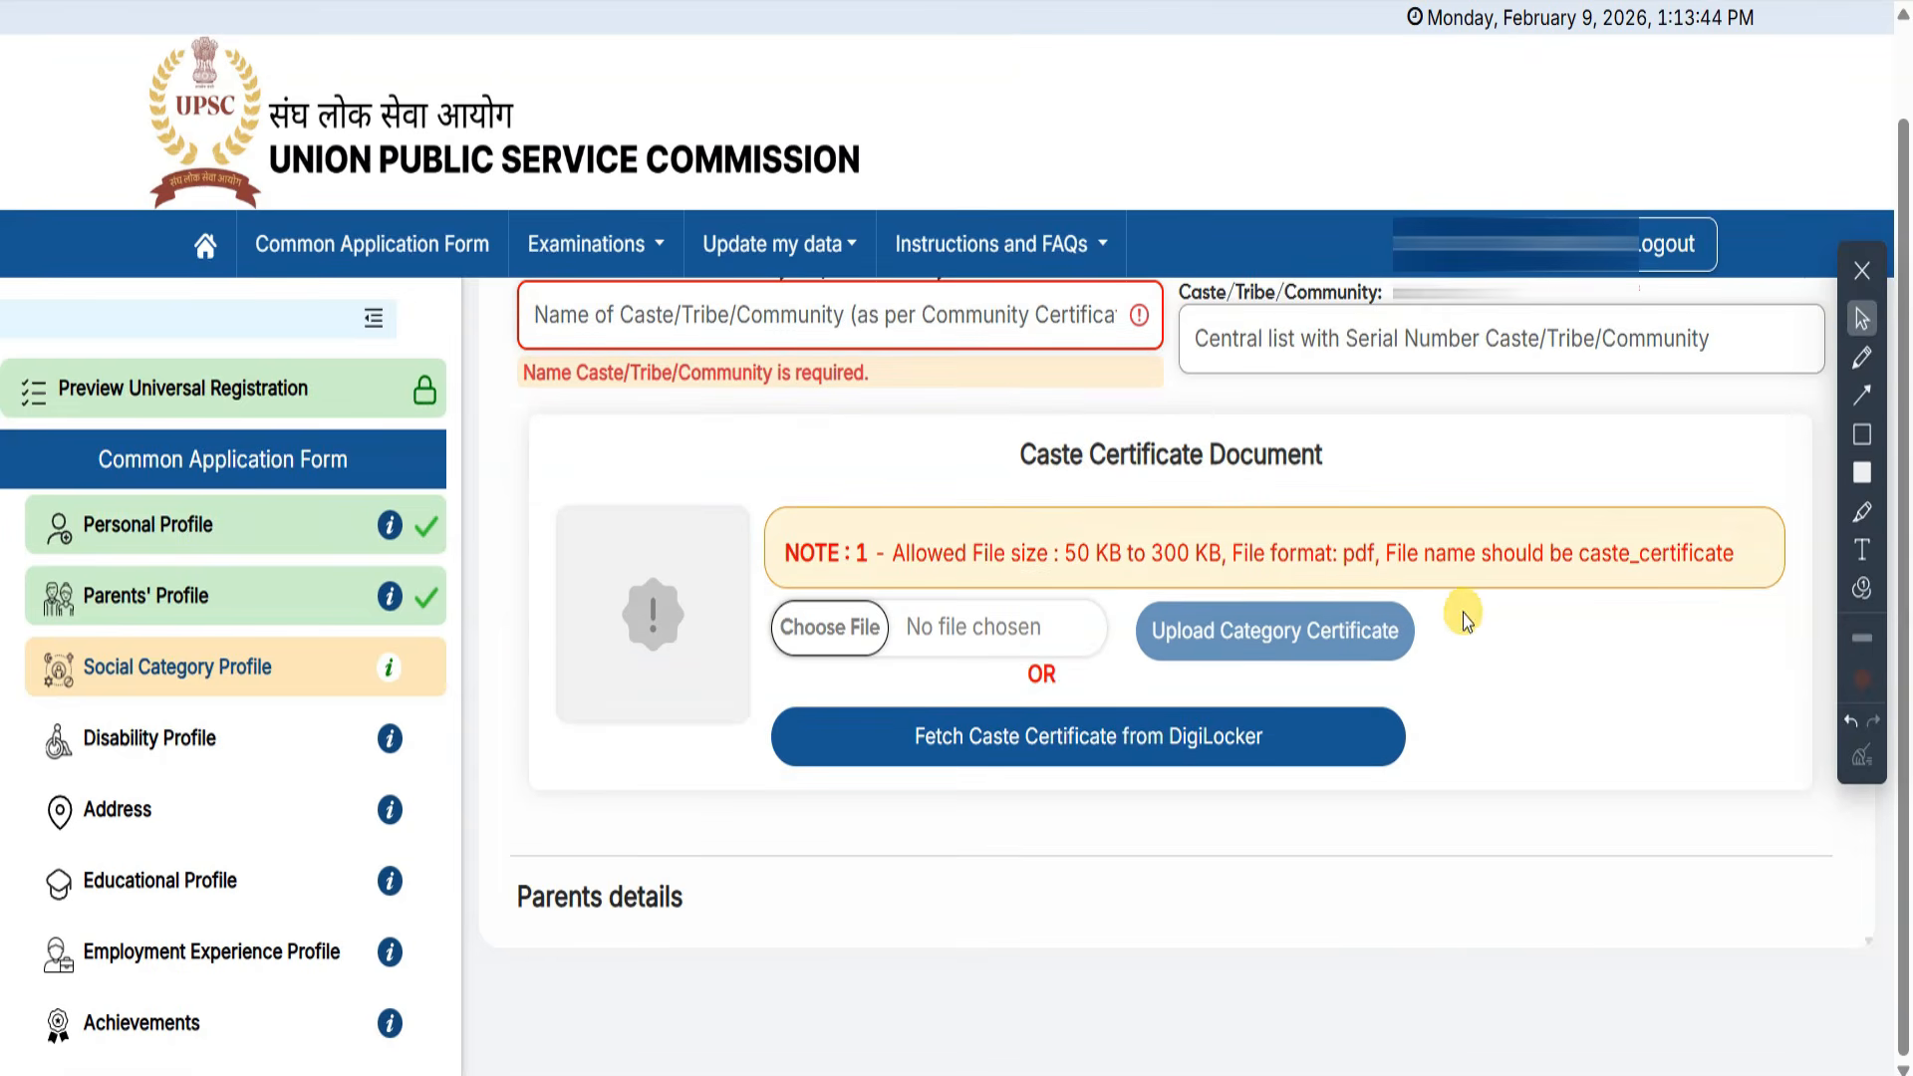
scroll(1296, 647, down, 3)
scroll(1153, 593, down, 2)
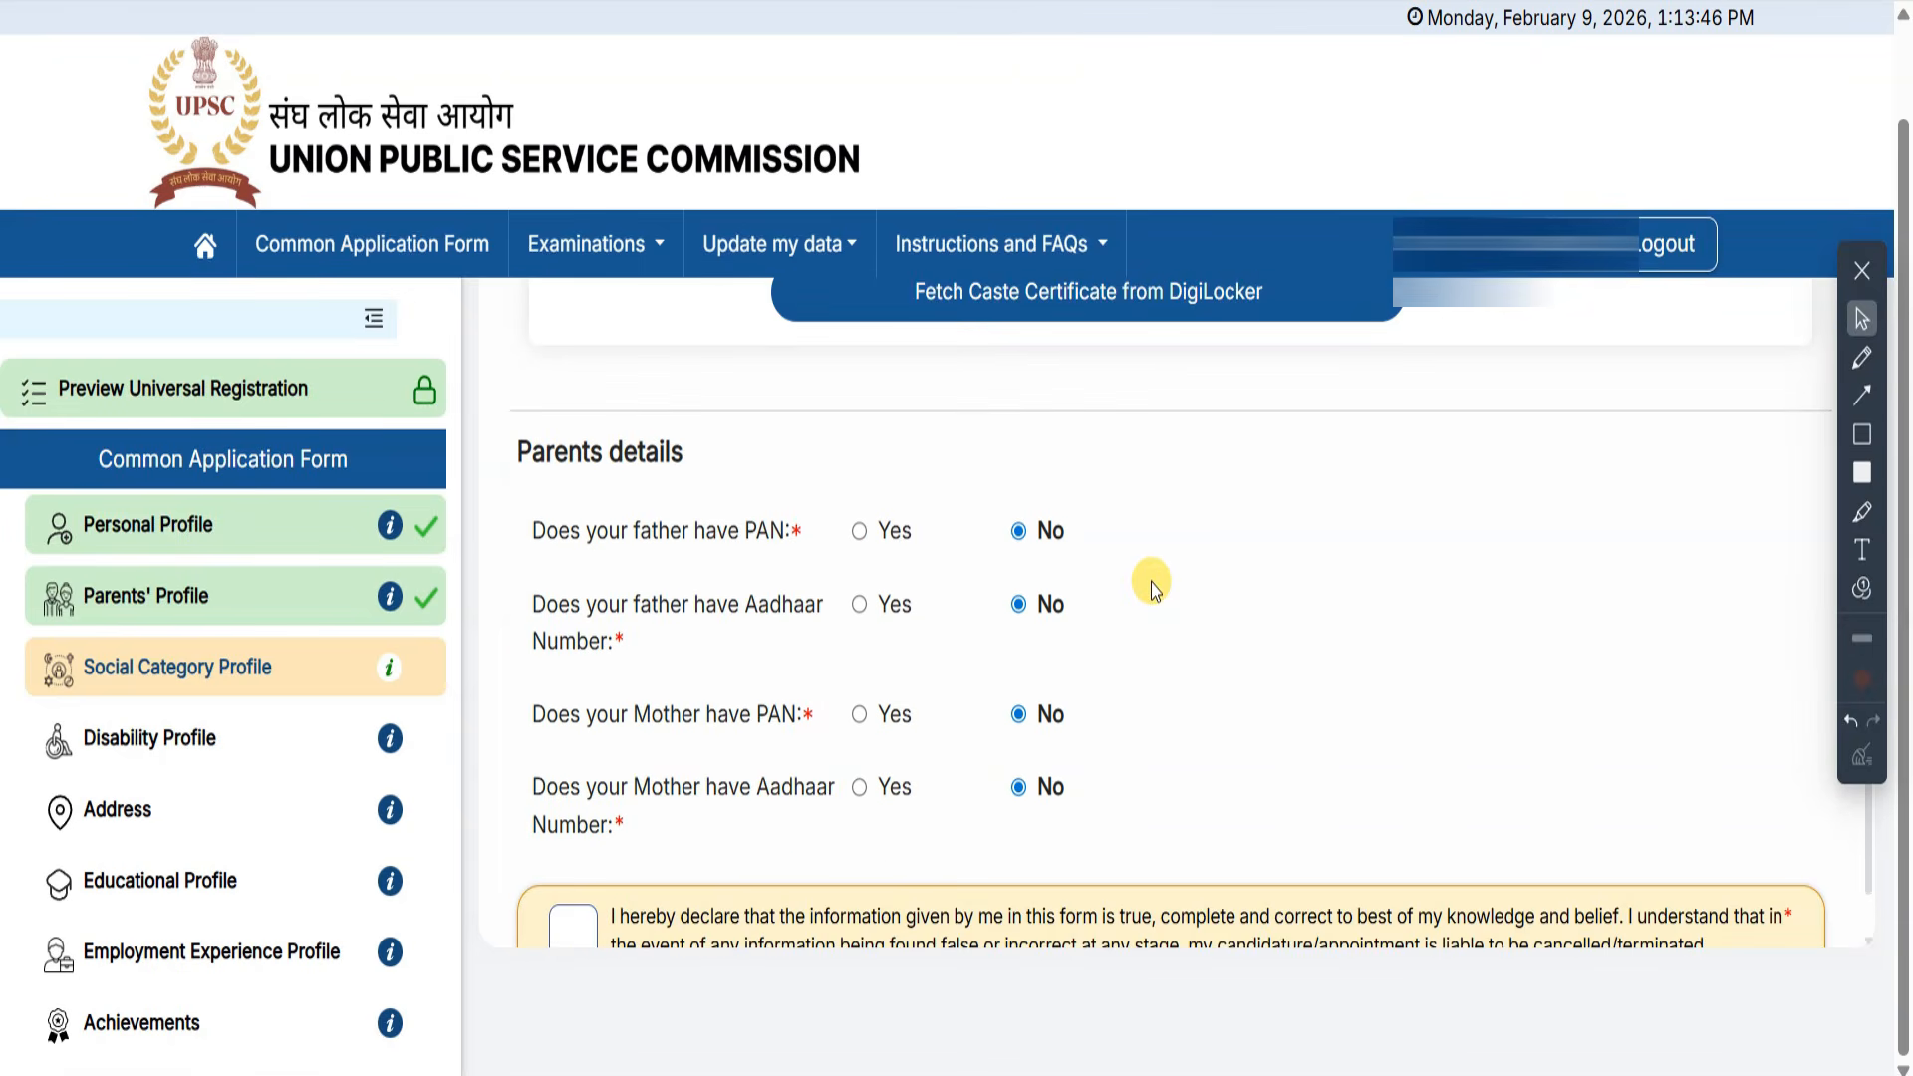
scroll(1151, 582, down, 1)
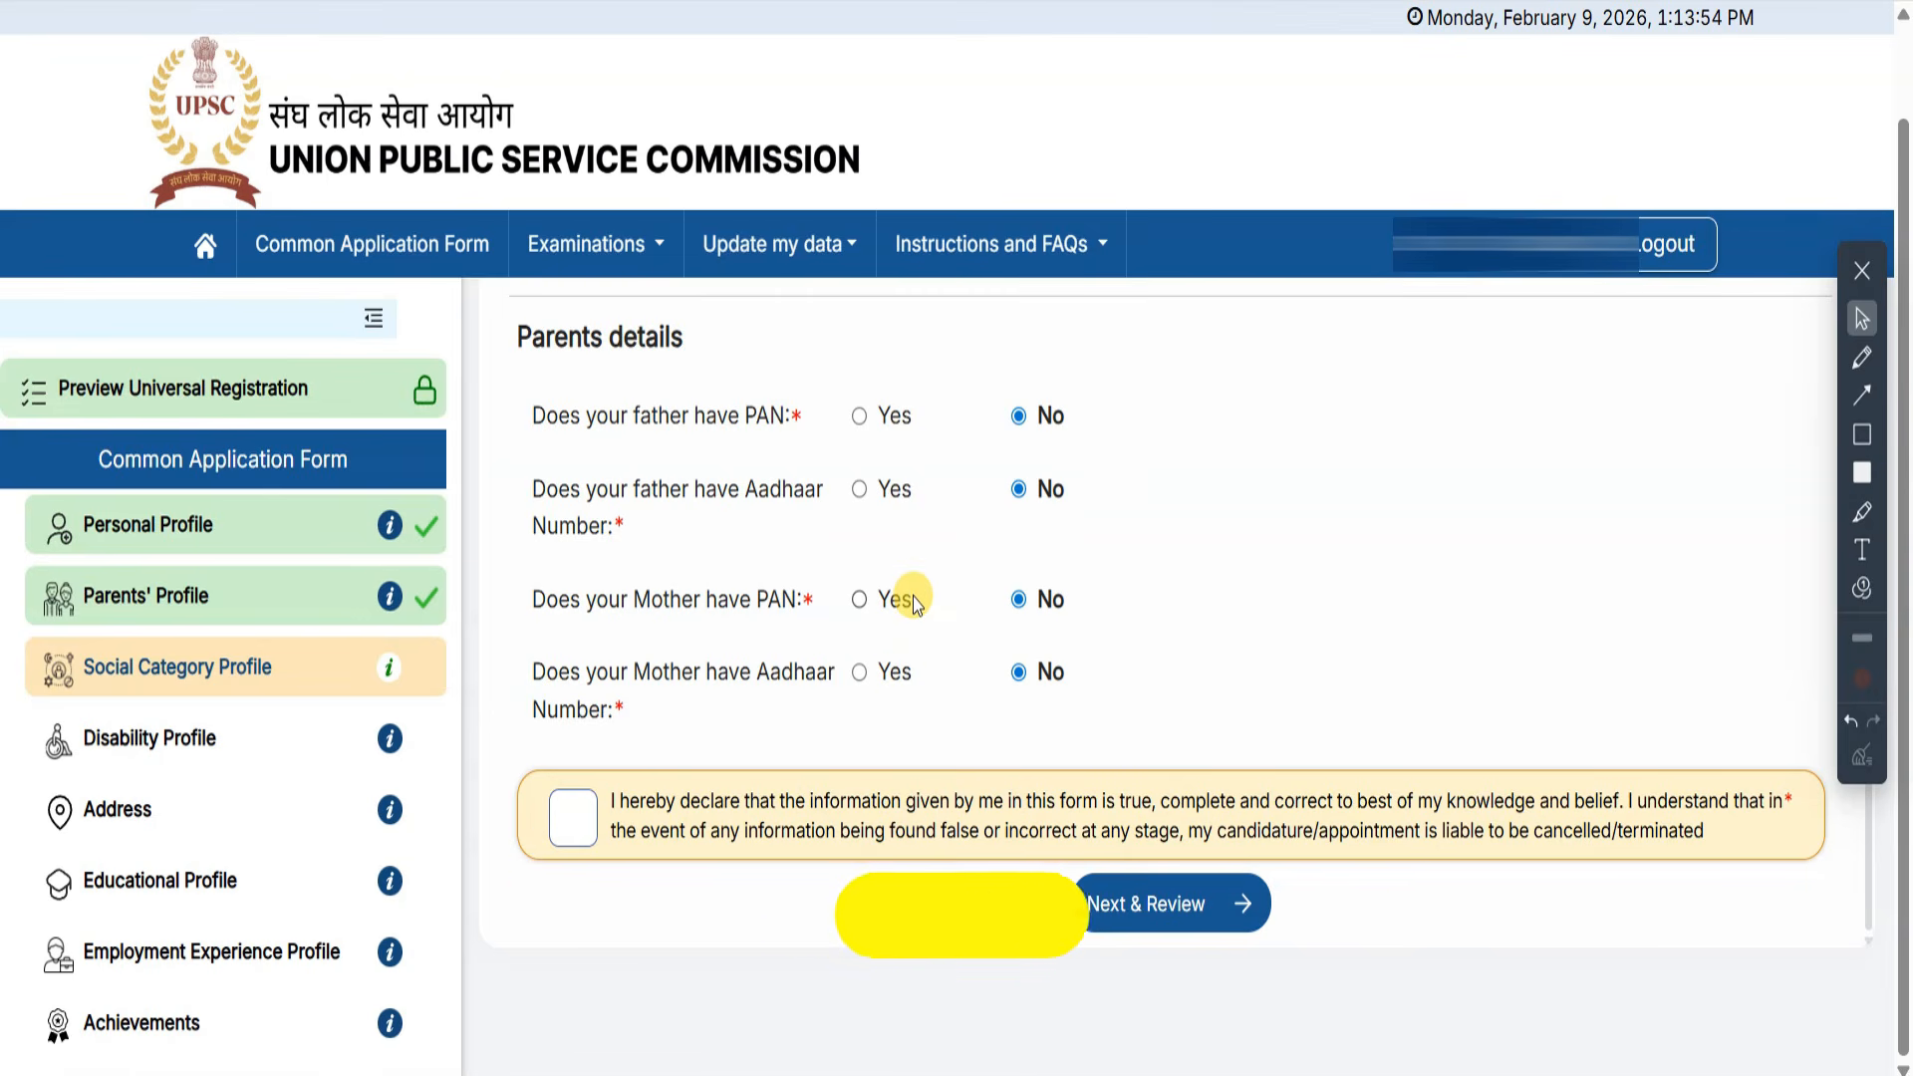
scroll(917, 603, up, 15)
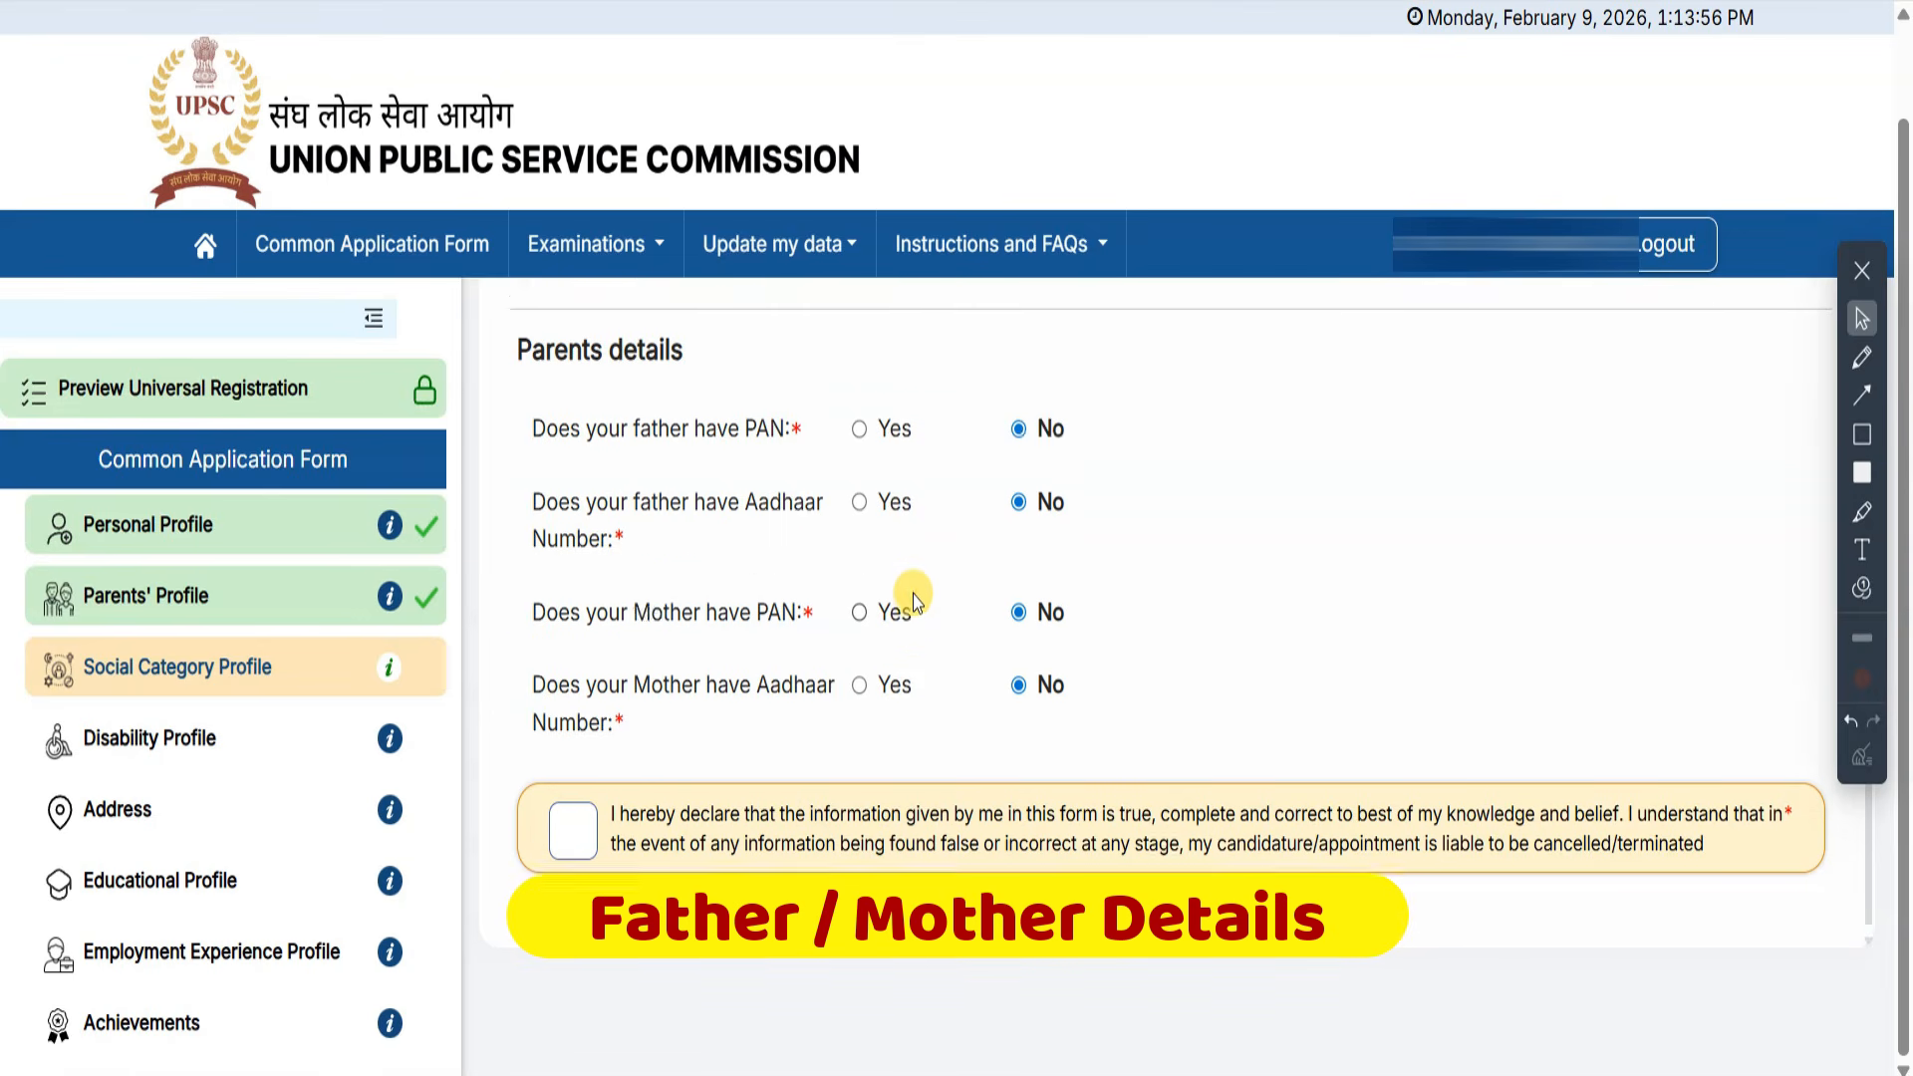
scroll(911, 588, up, 1)
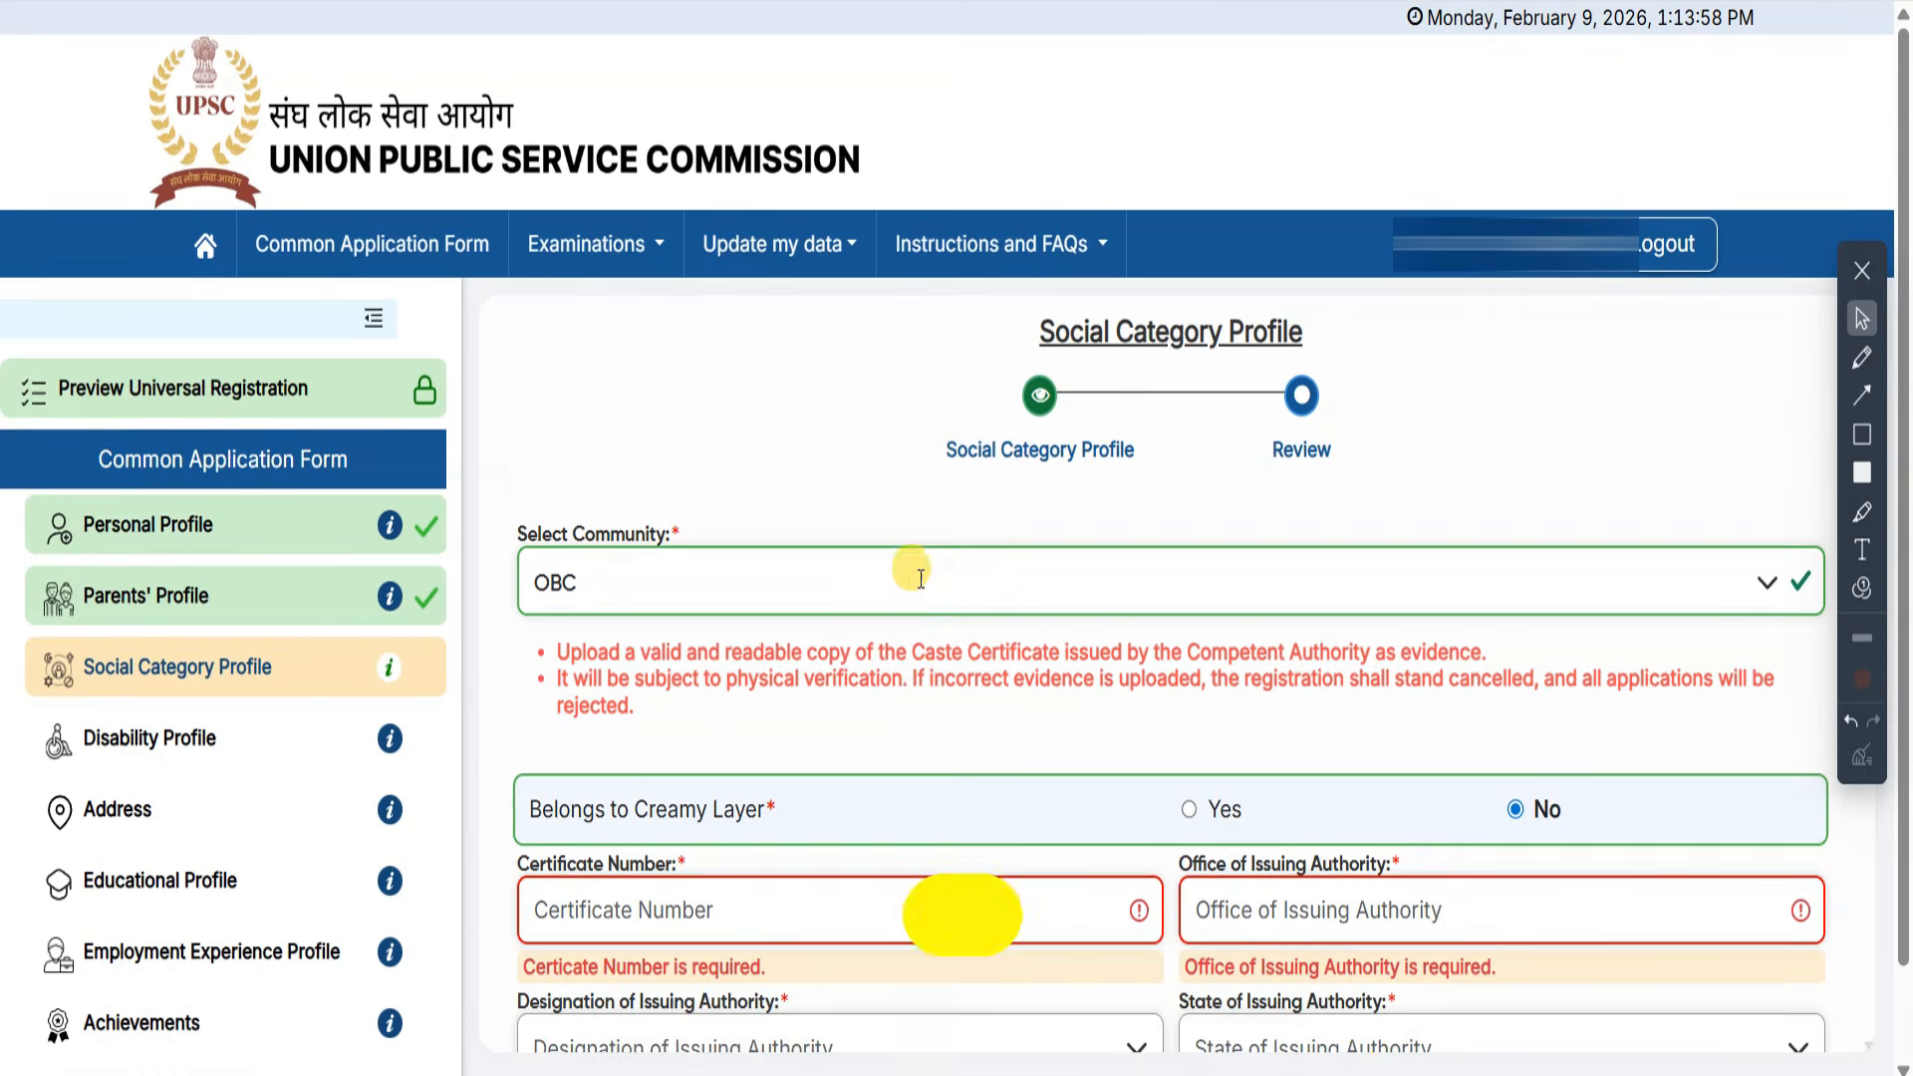
click(910, 570)
click(811, 825)
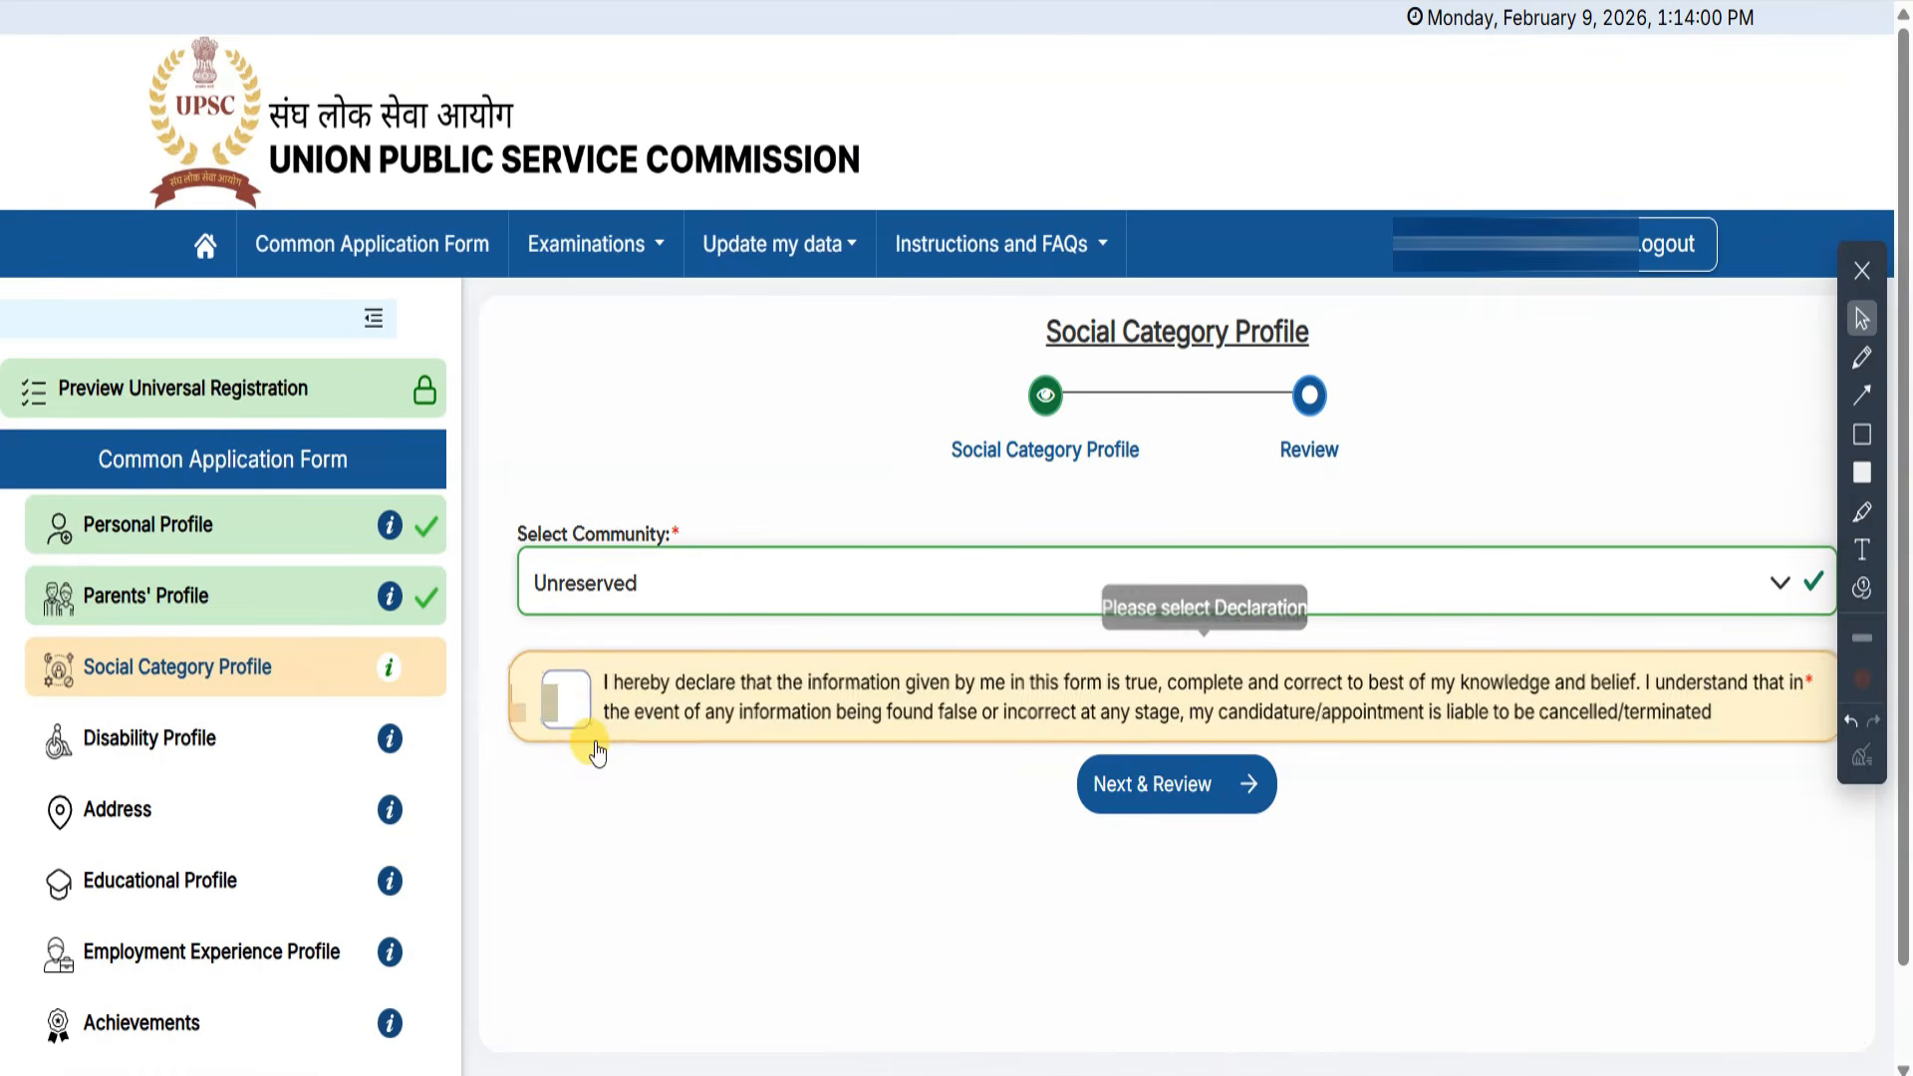
click(564, 699)
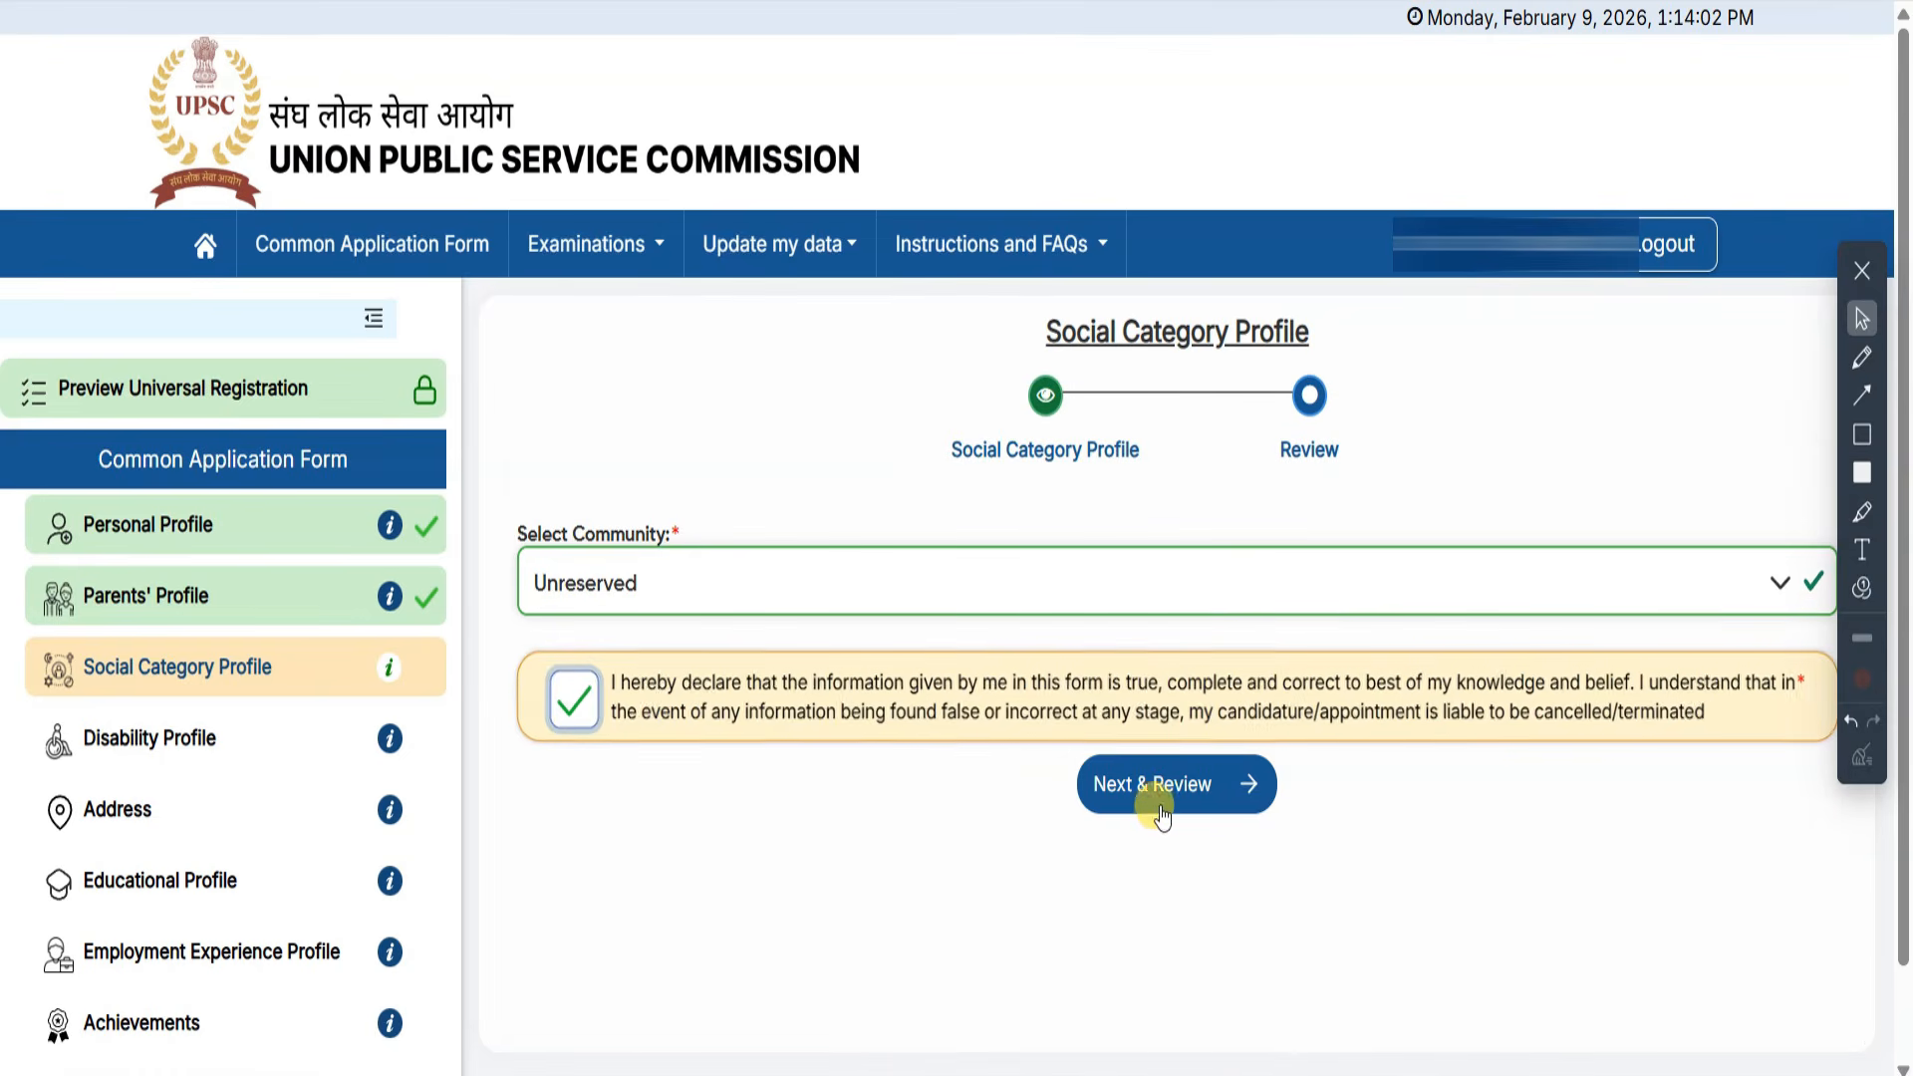
click(1209, 786)
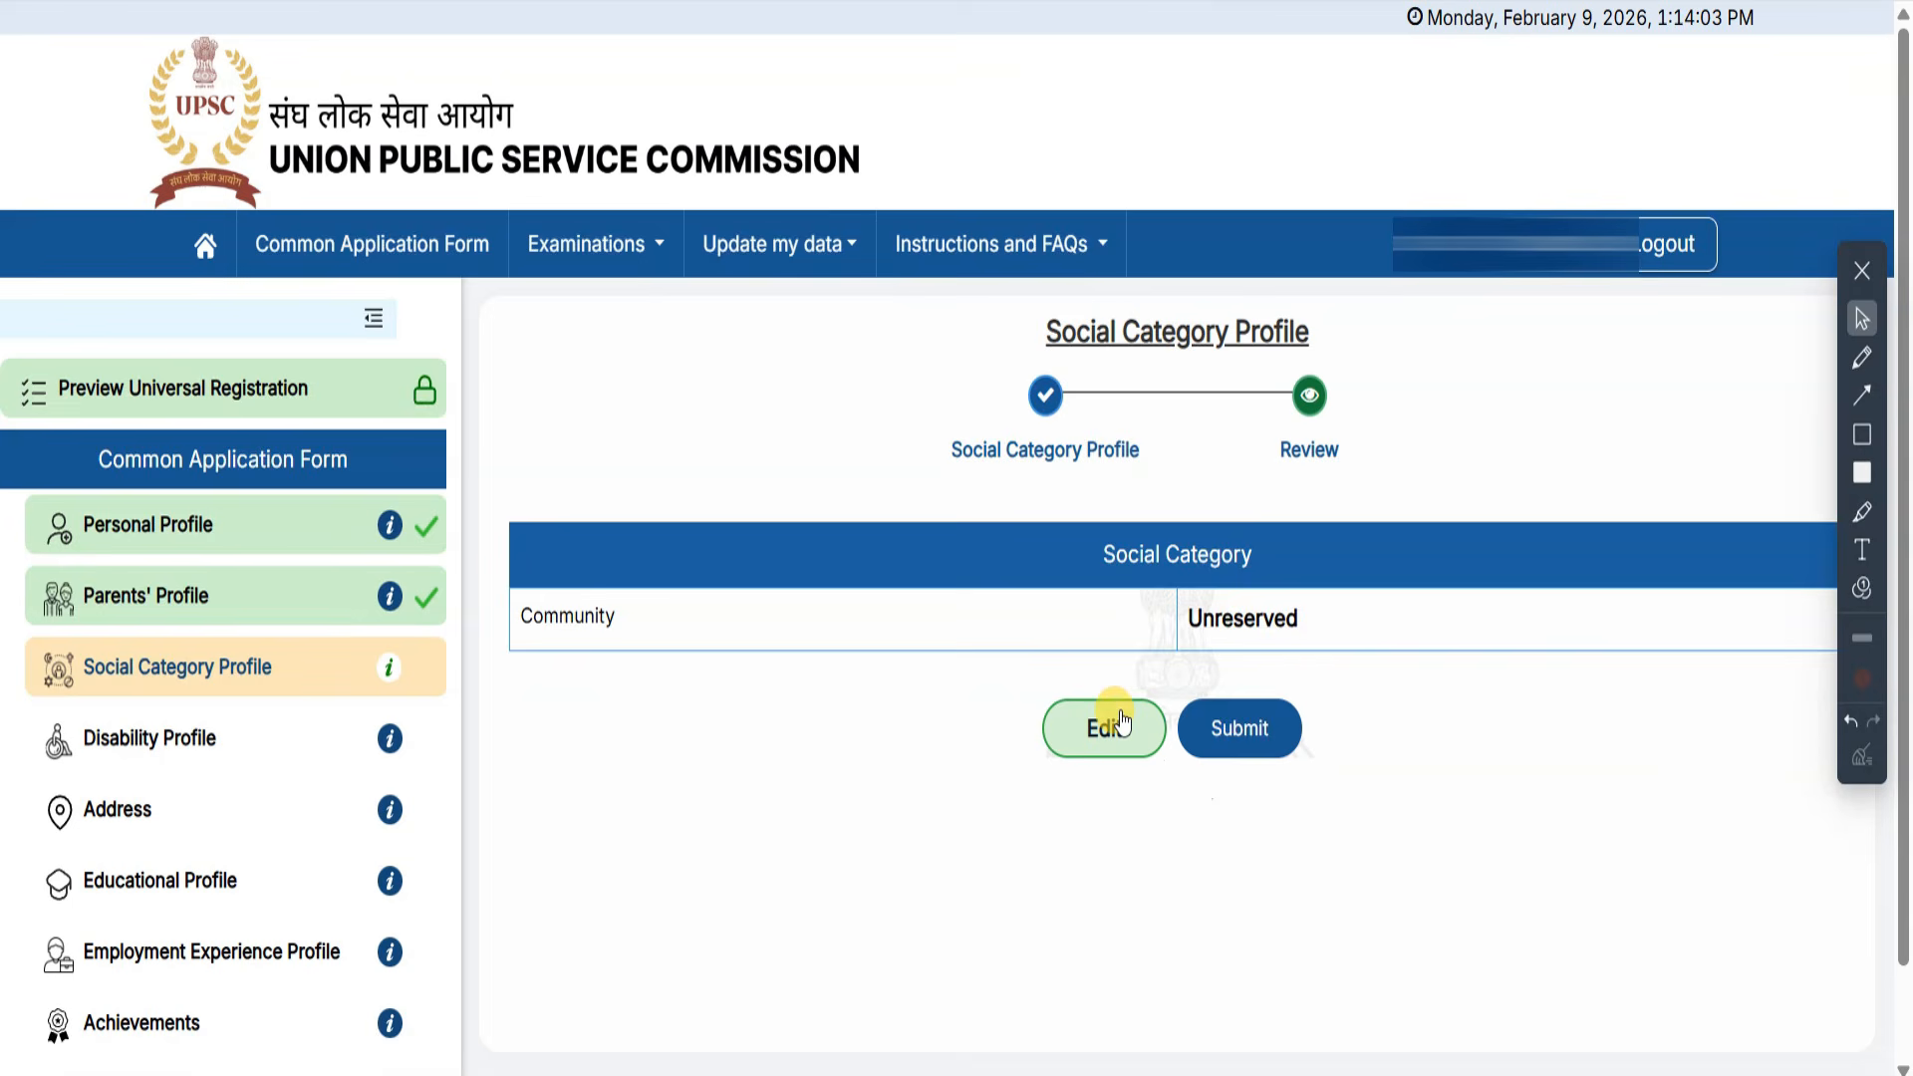
click(1253, 733)
- Confirm the Social Category submission, then answer No for PwD and Yes for past PwD recommendation
click(927, 692)
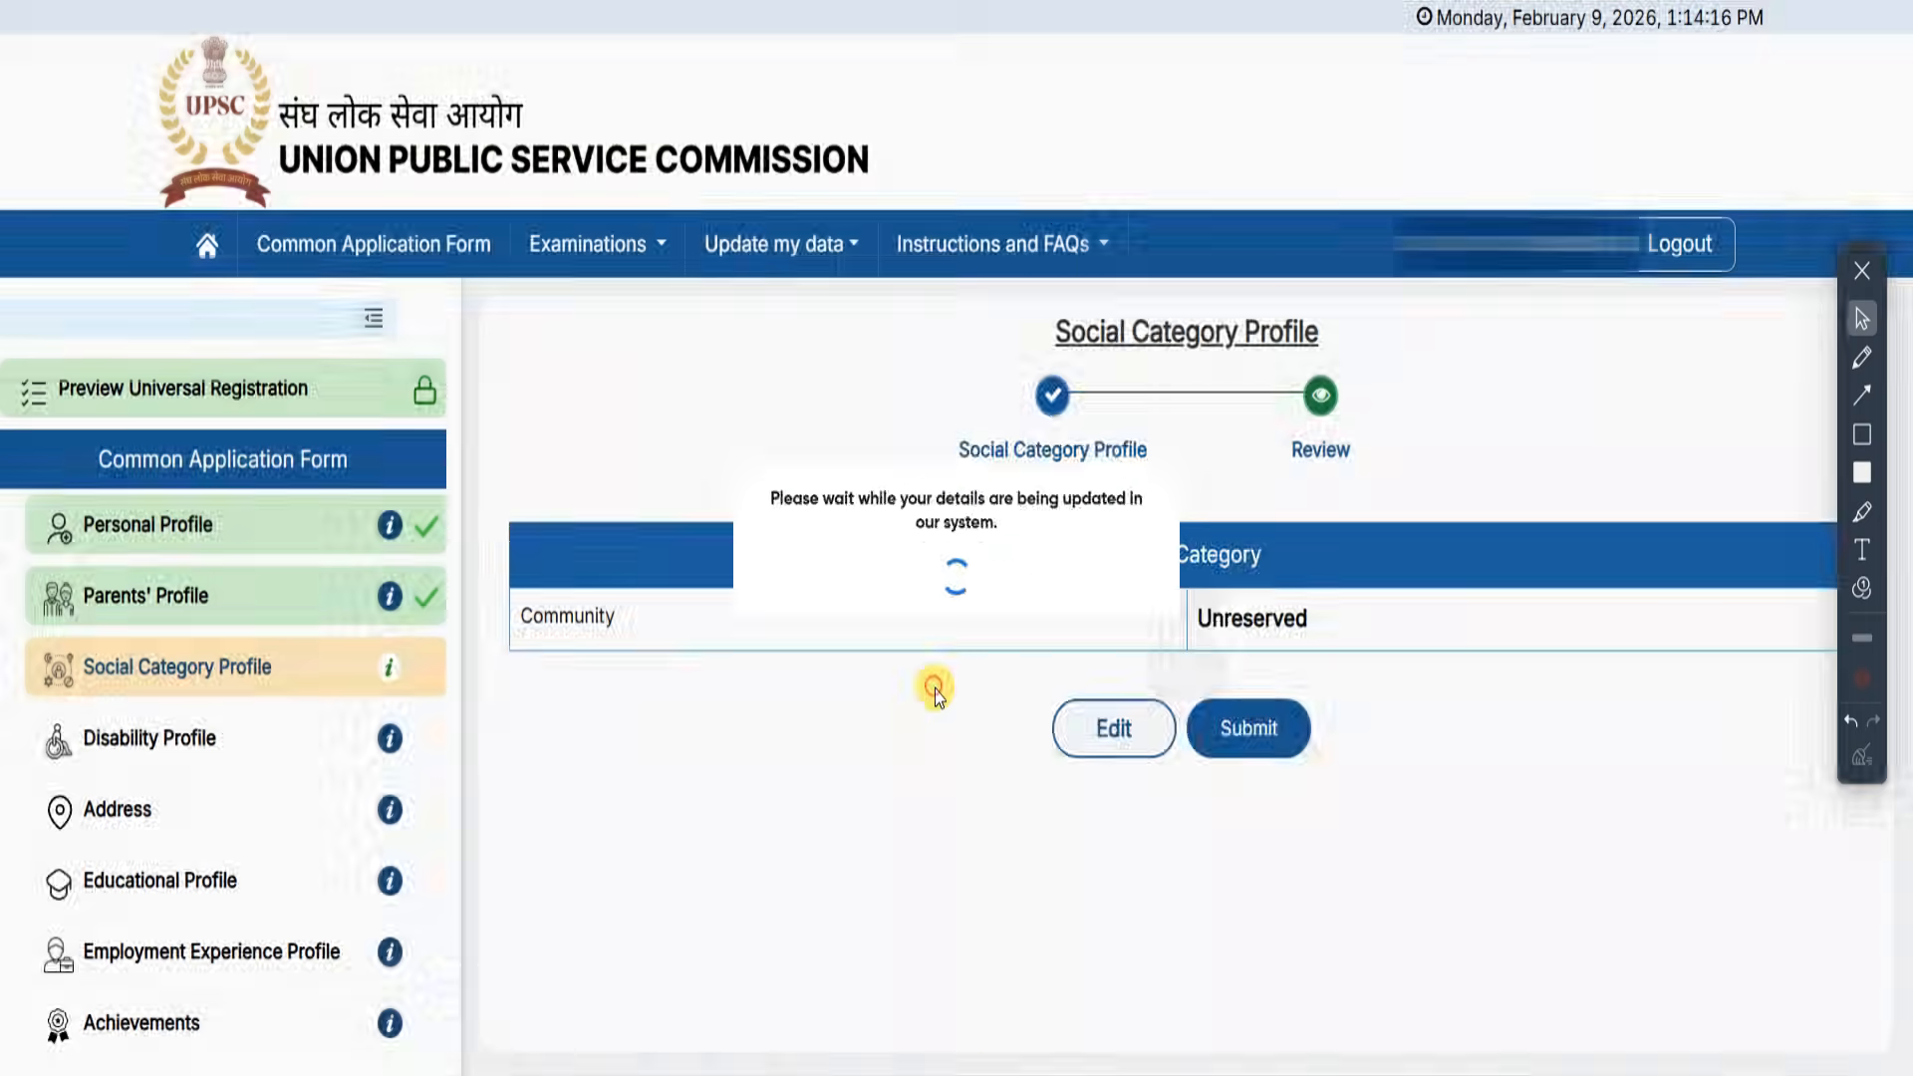
click(957, 714)
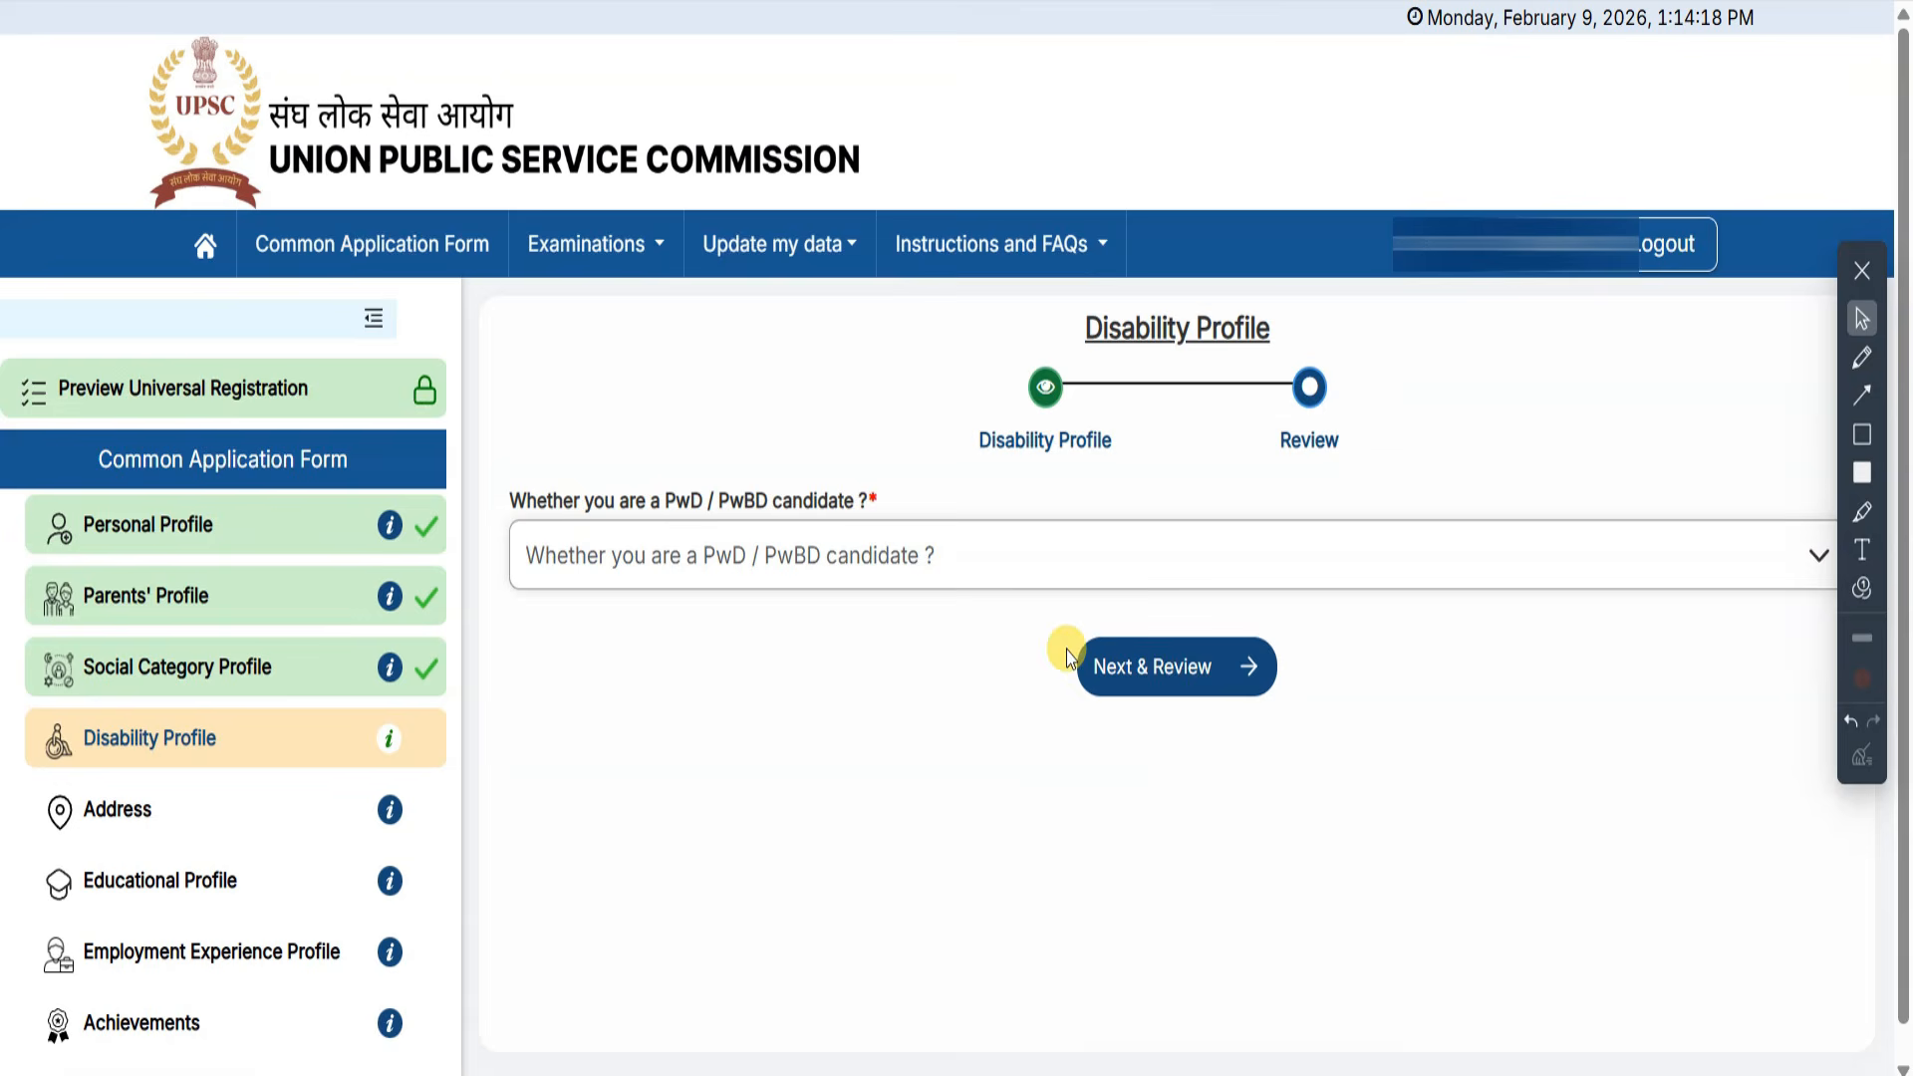
click(970, 558)
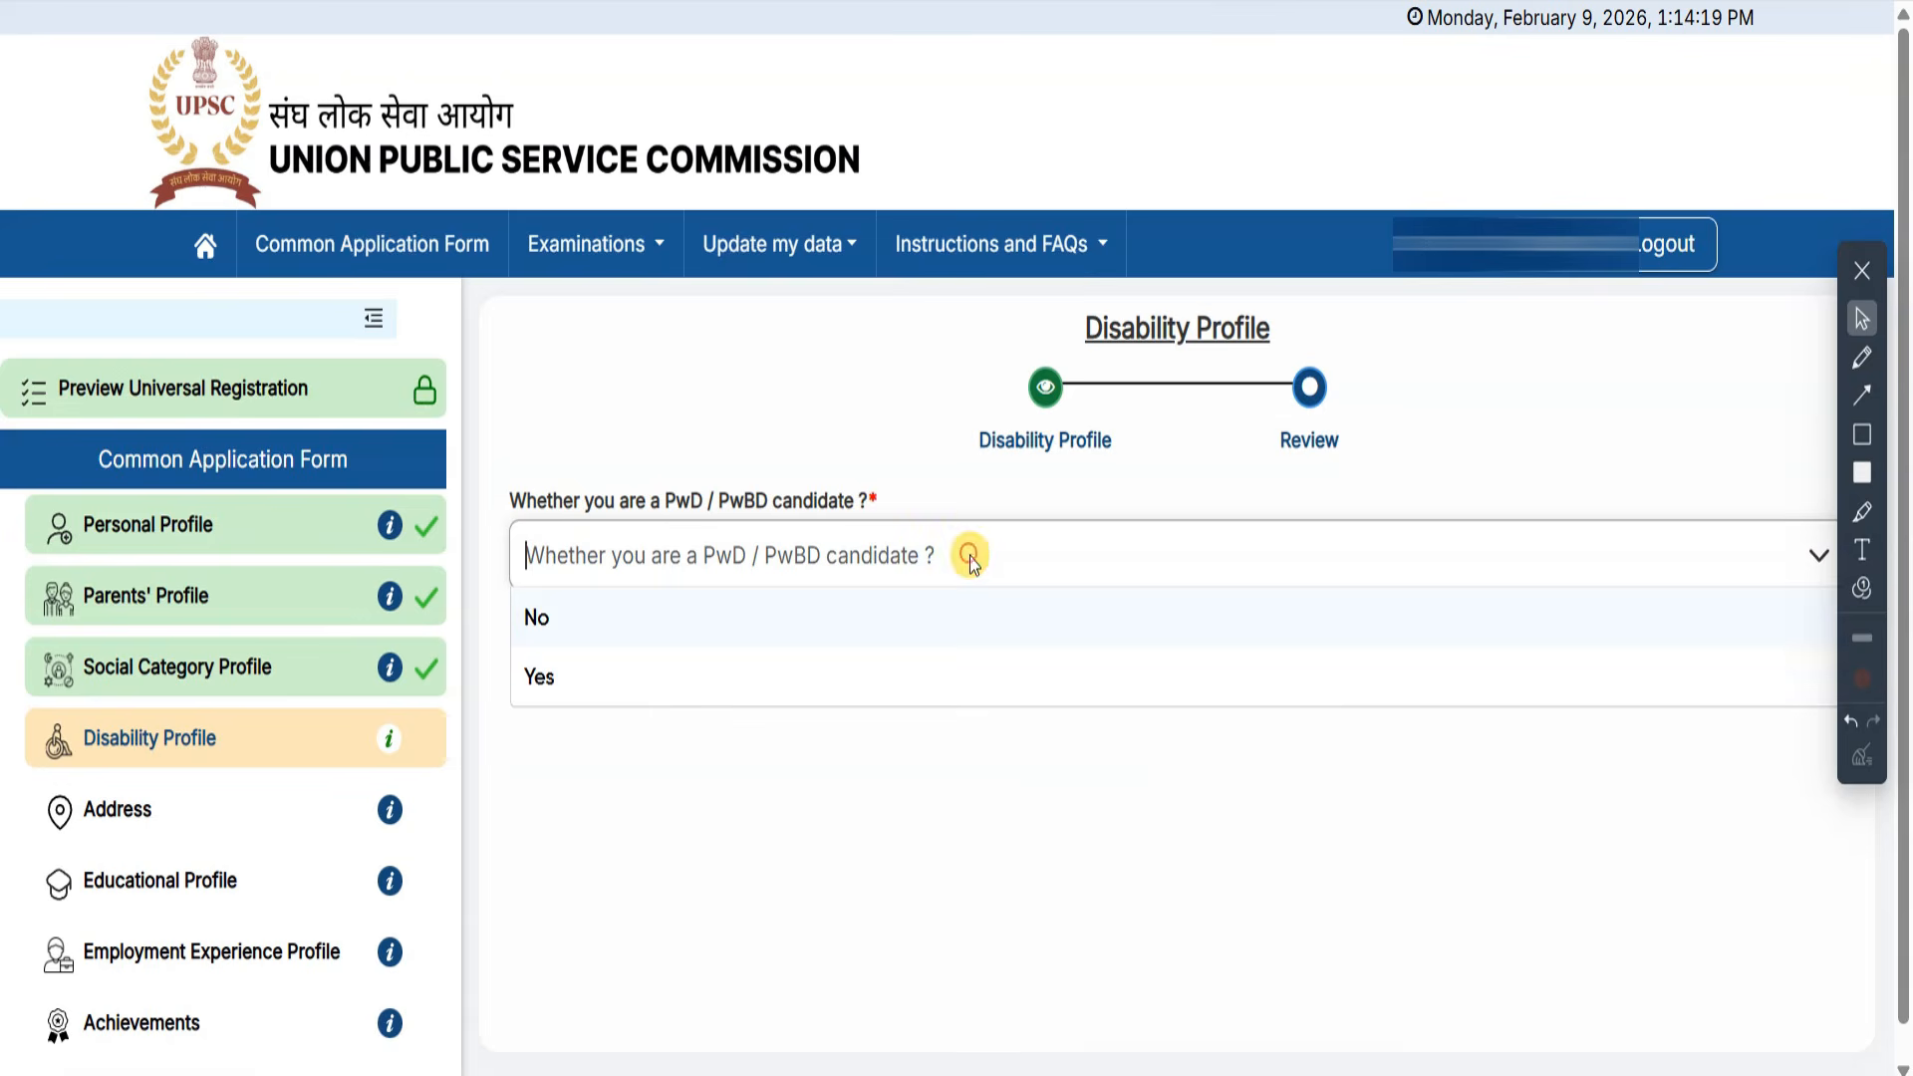
click(909, 638)
click(1189, 627)
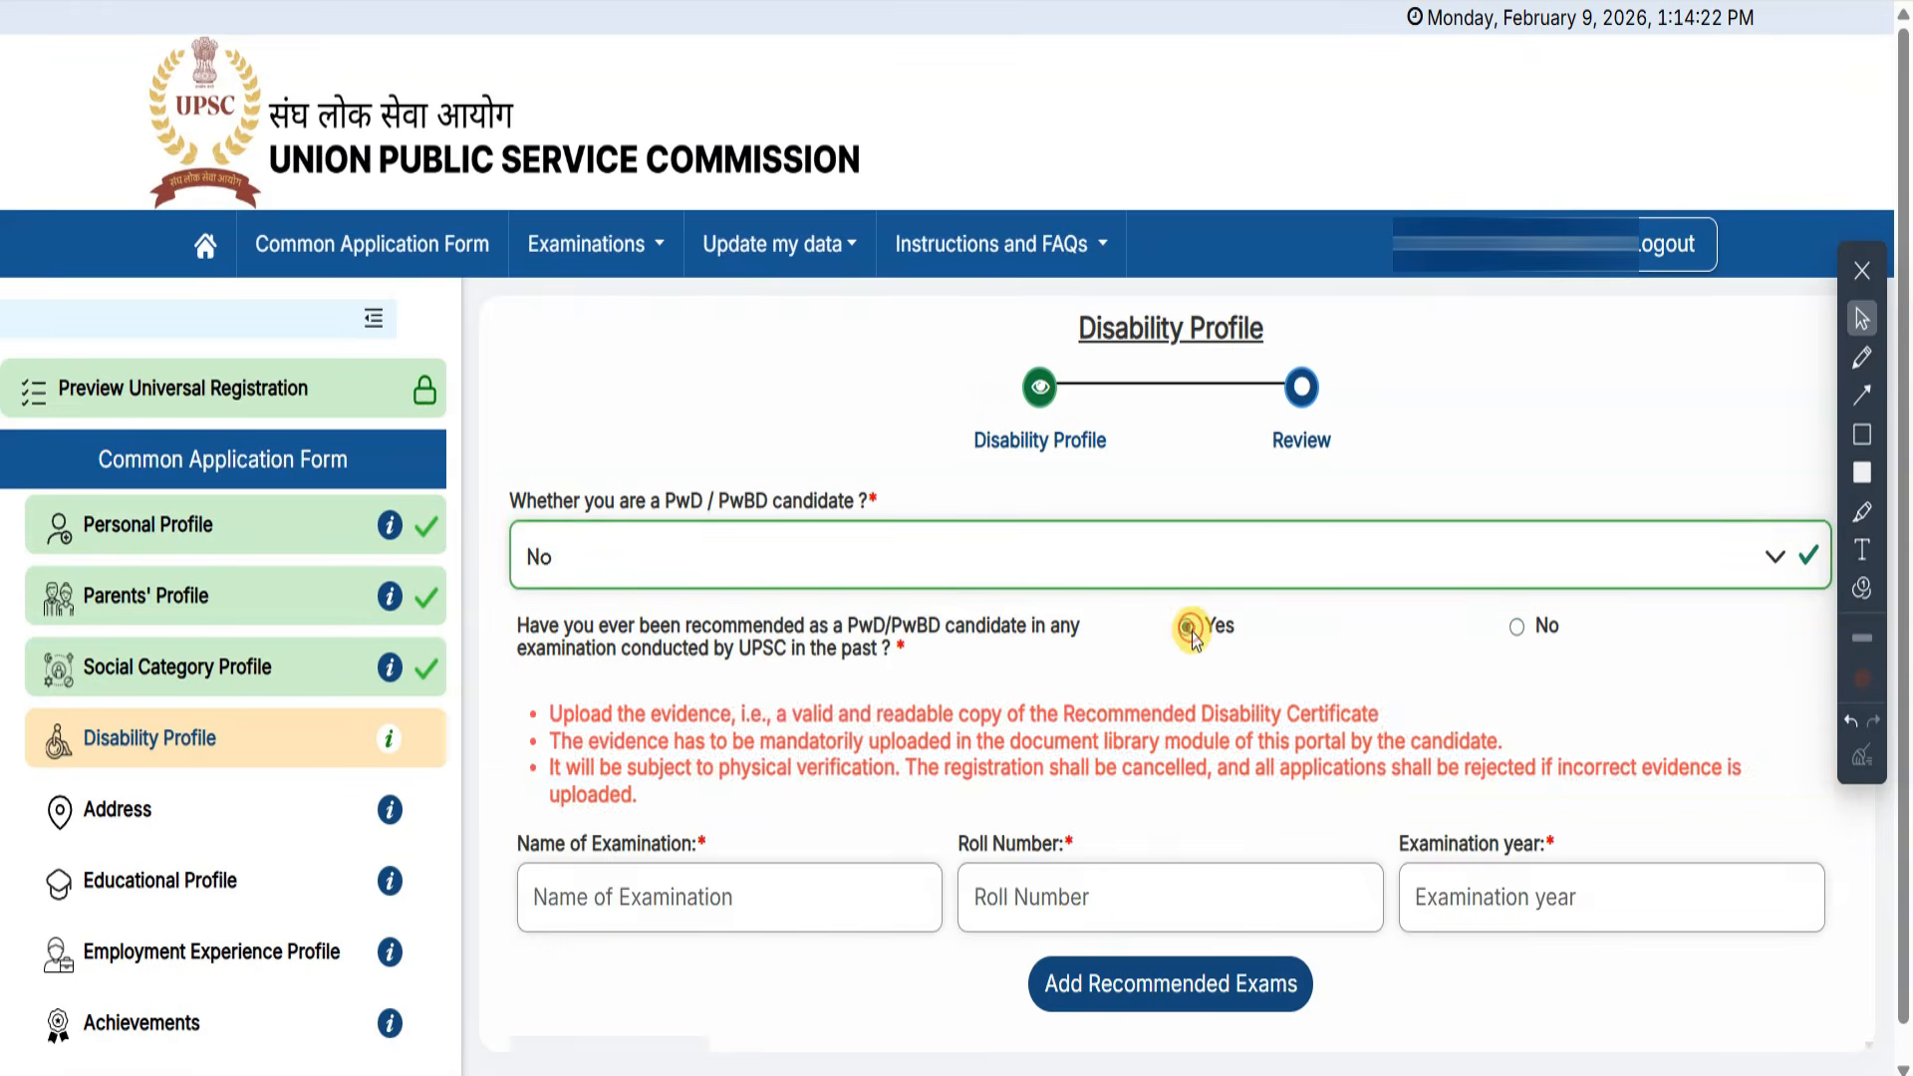
scroll(1047, 723, down, 1)
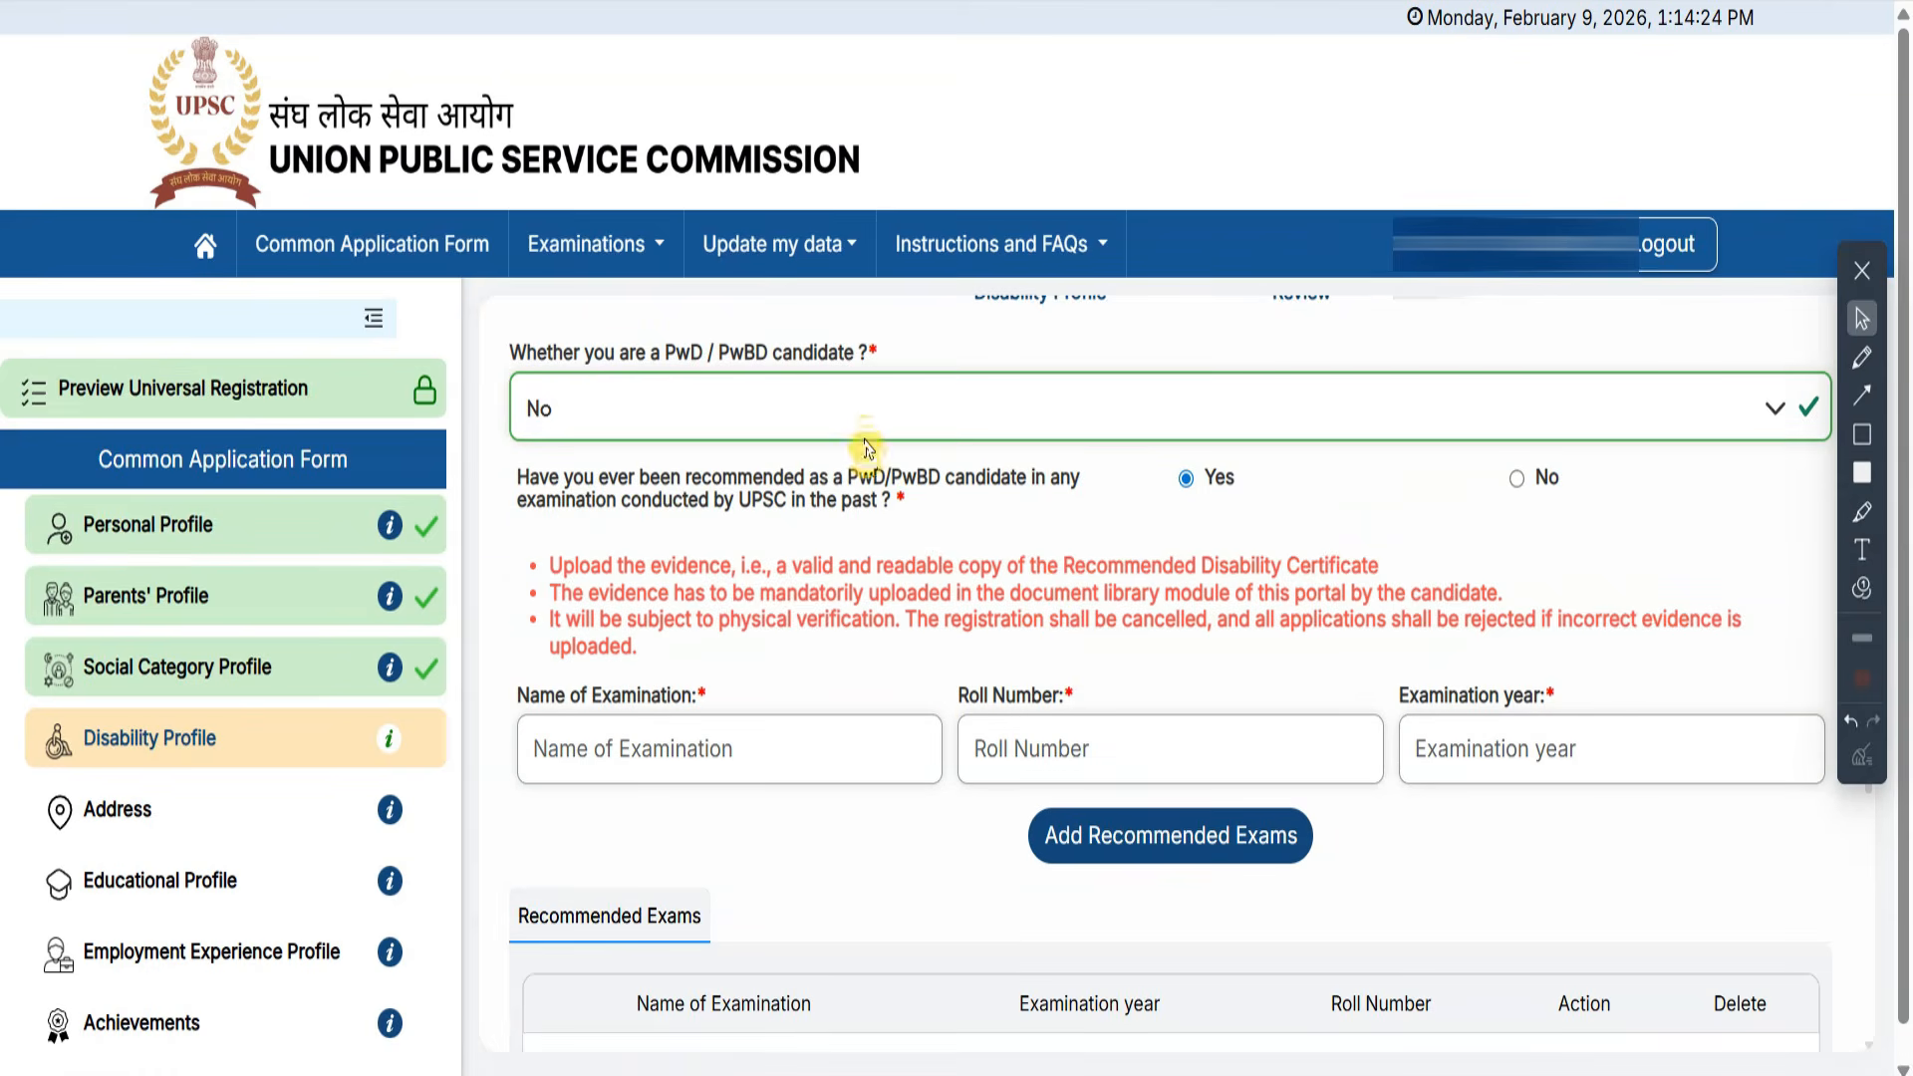
- Switch PwD to Yes with disability of 40% or above and view the disability type list
click(861, 390)
click(835, 513)
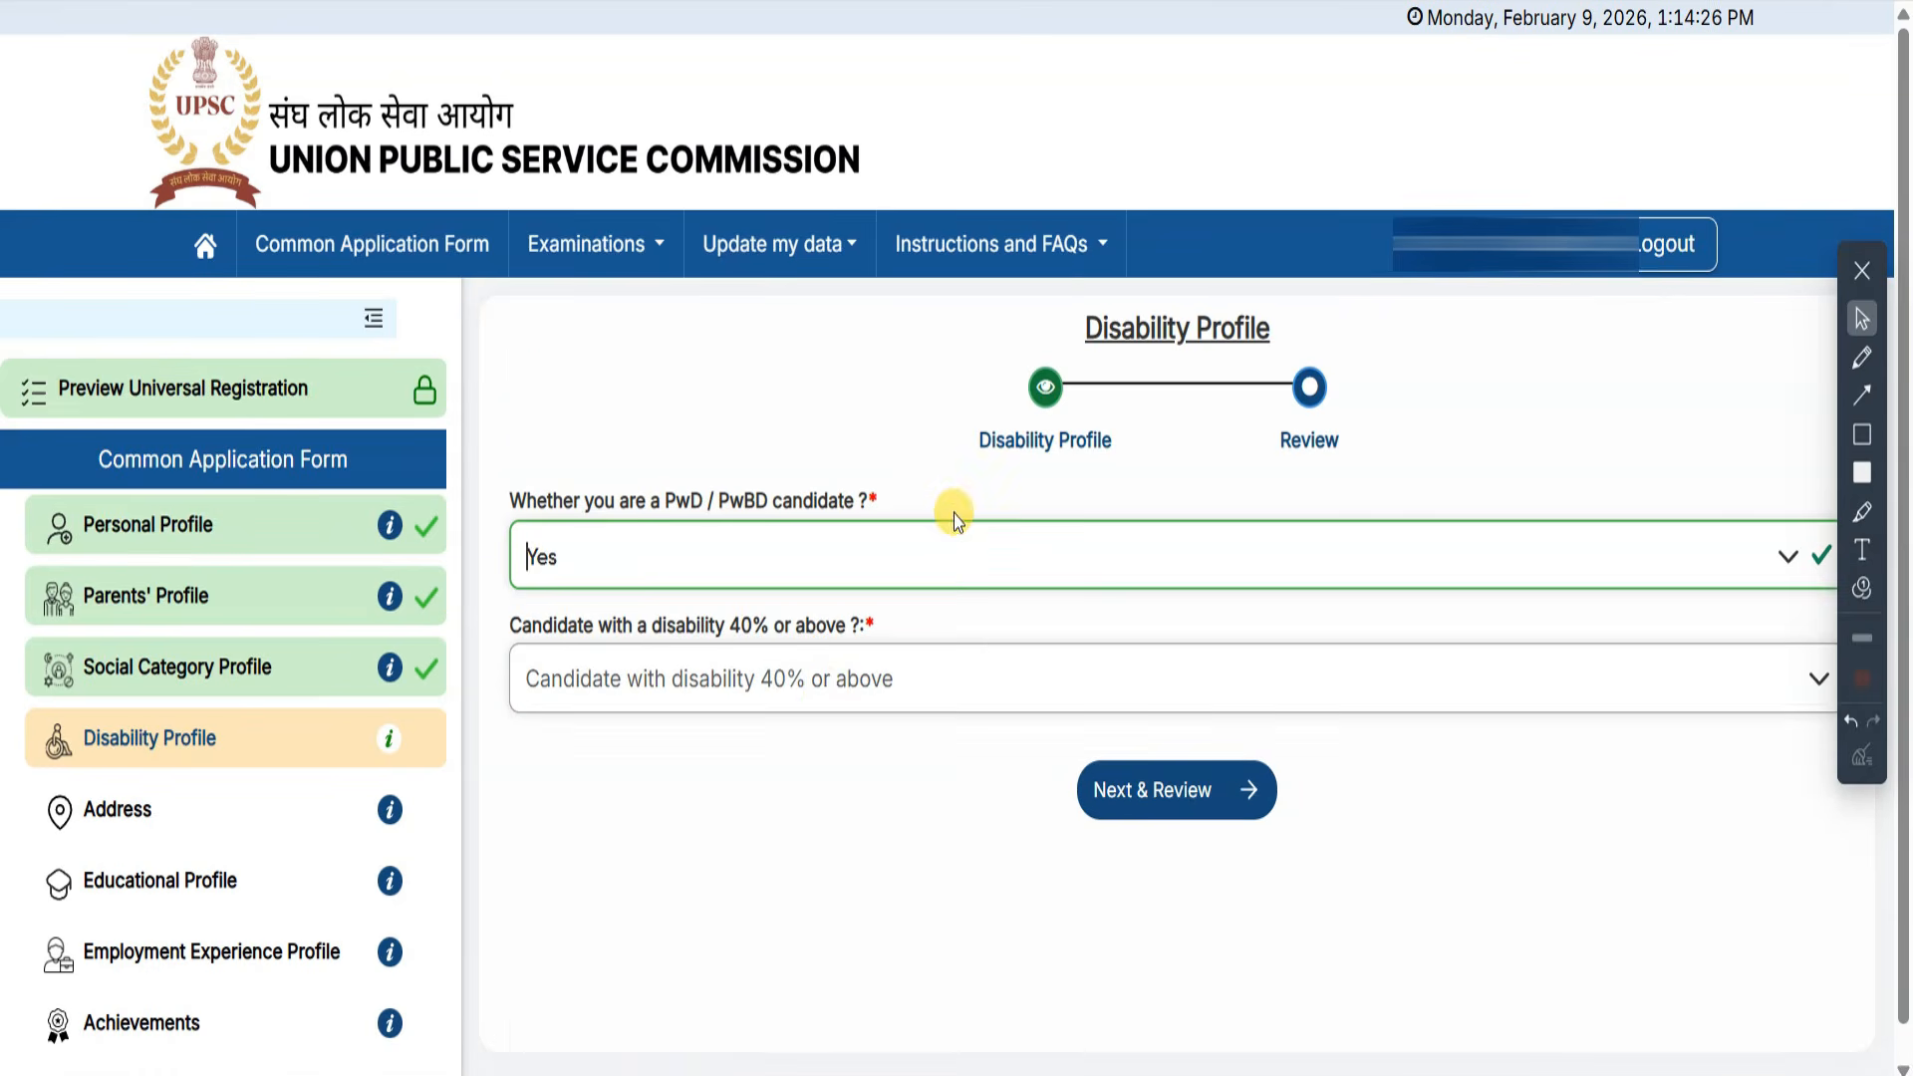
click(823, 701)
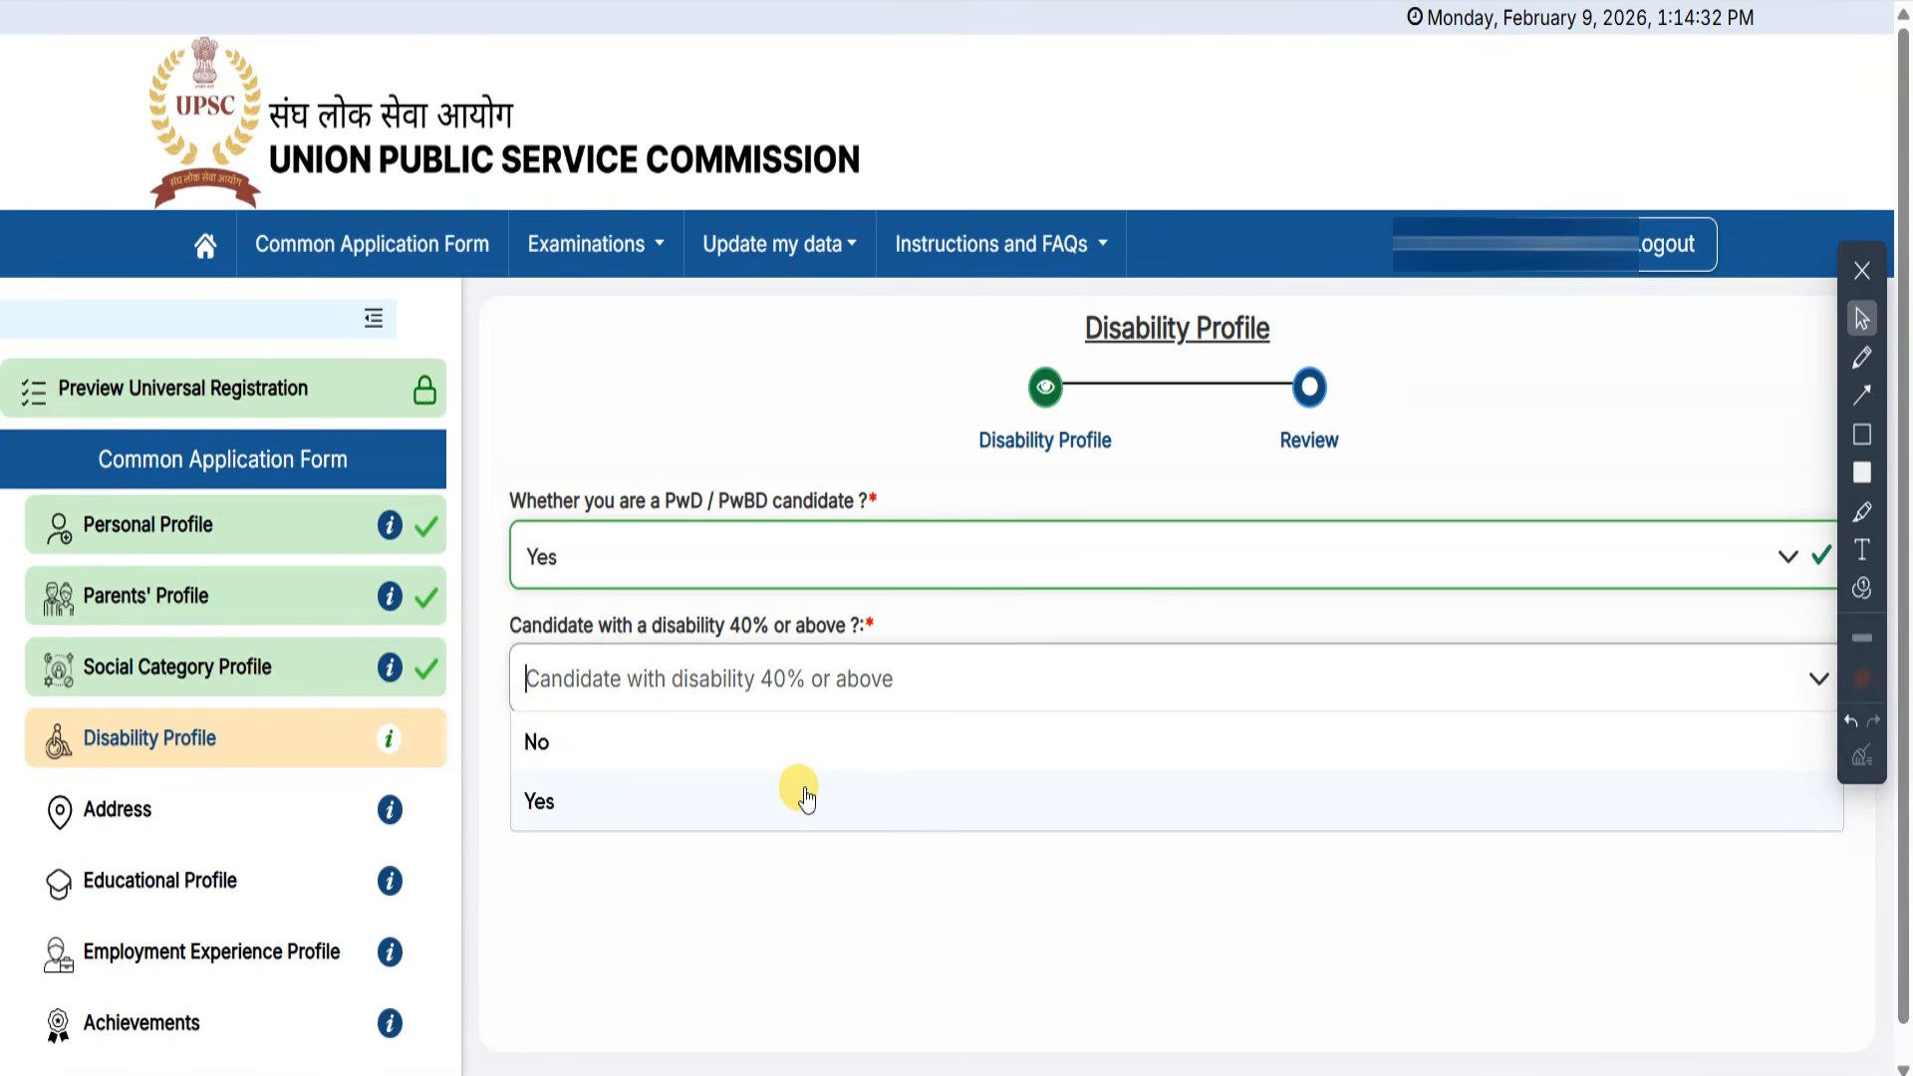
click(806, 797)
scroll(798, 781, down, 5)
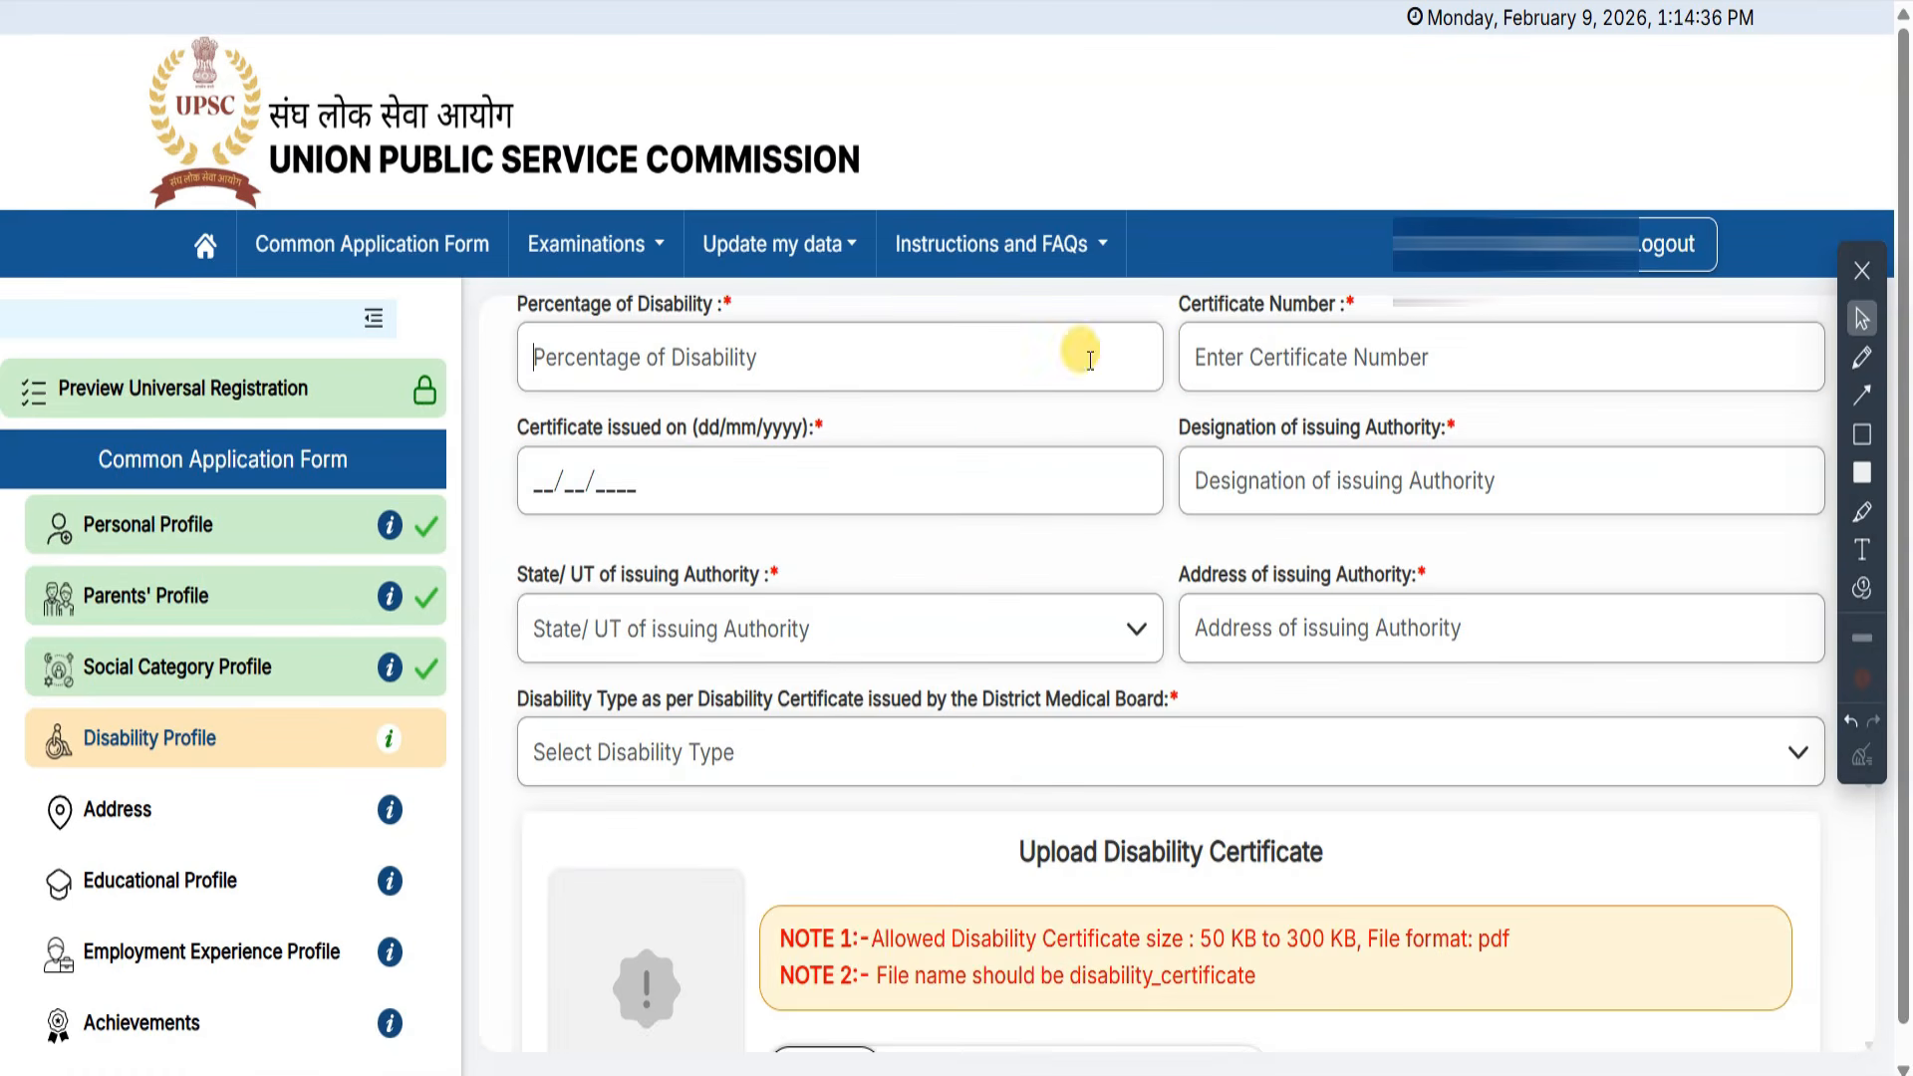
click(1275, 361)
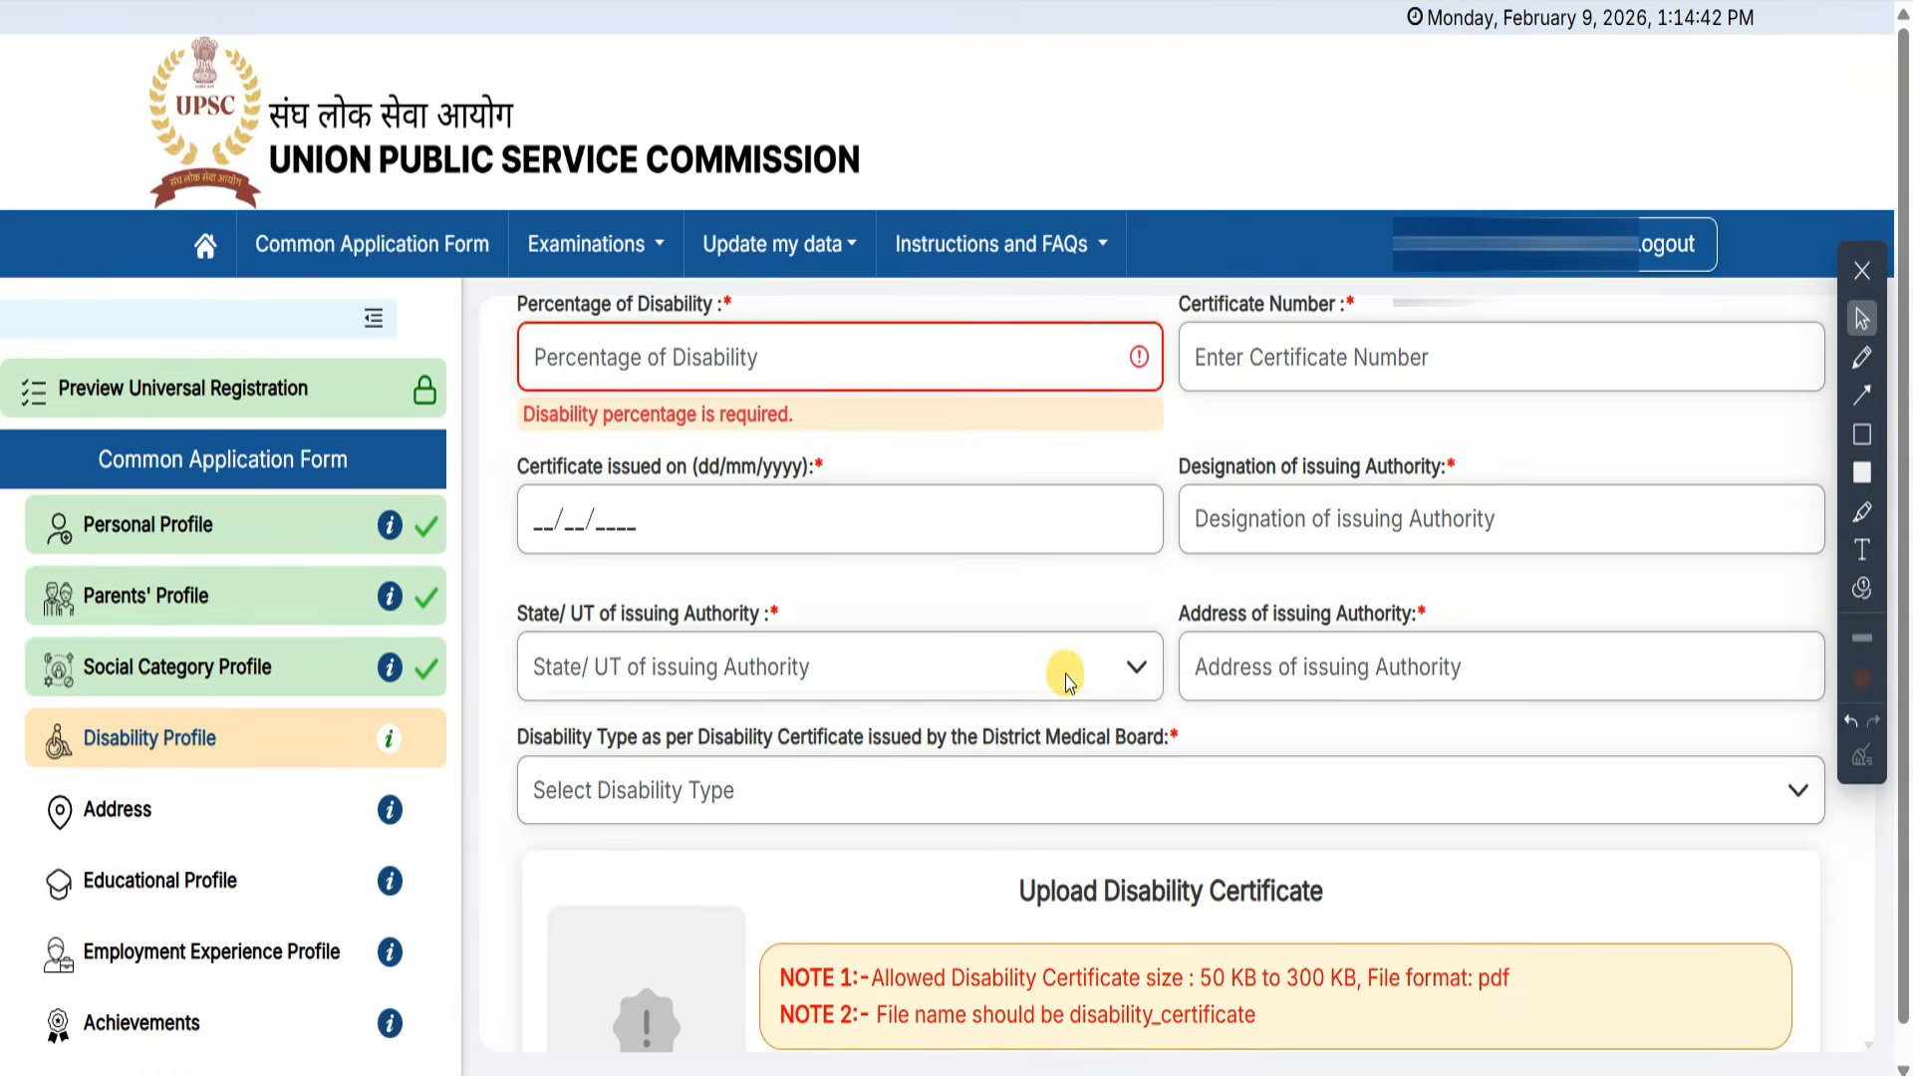
scroll(1324, 649, down, 1)
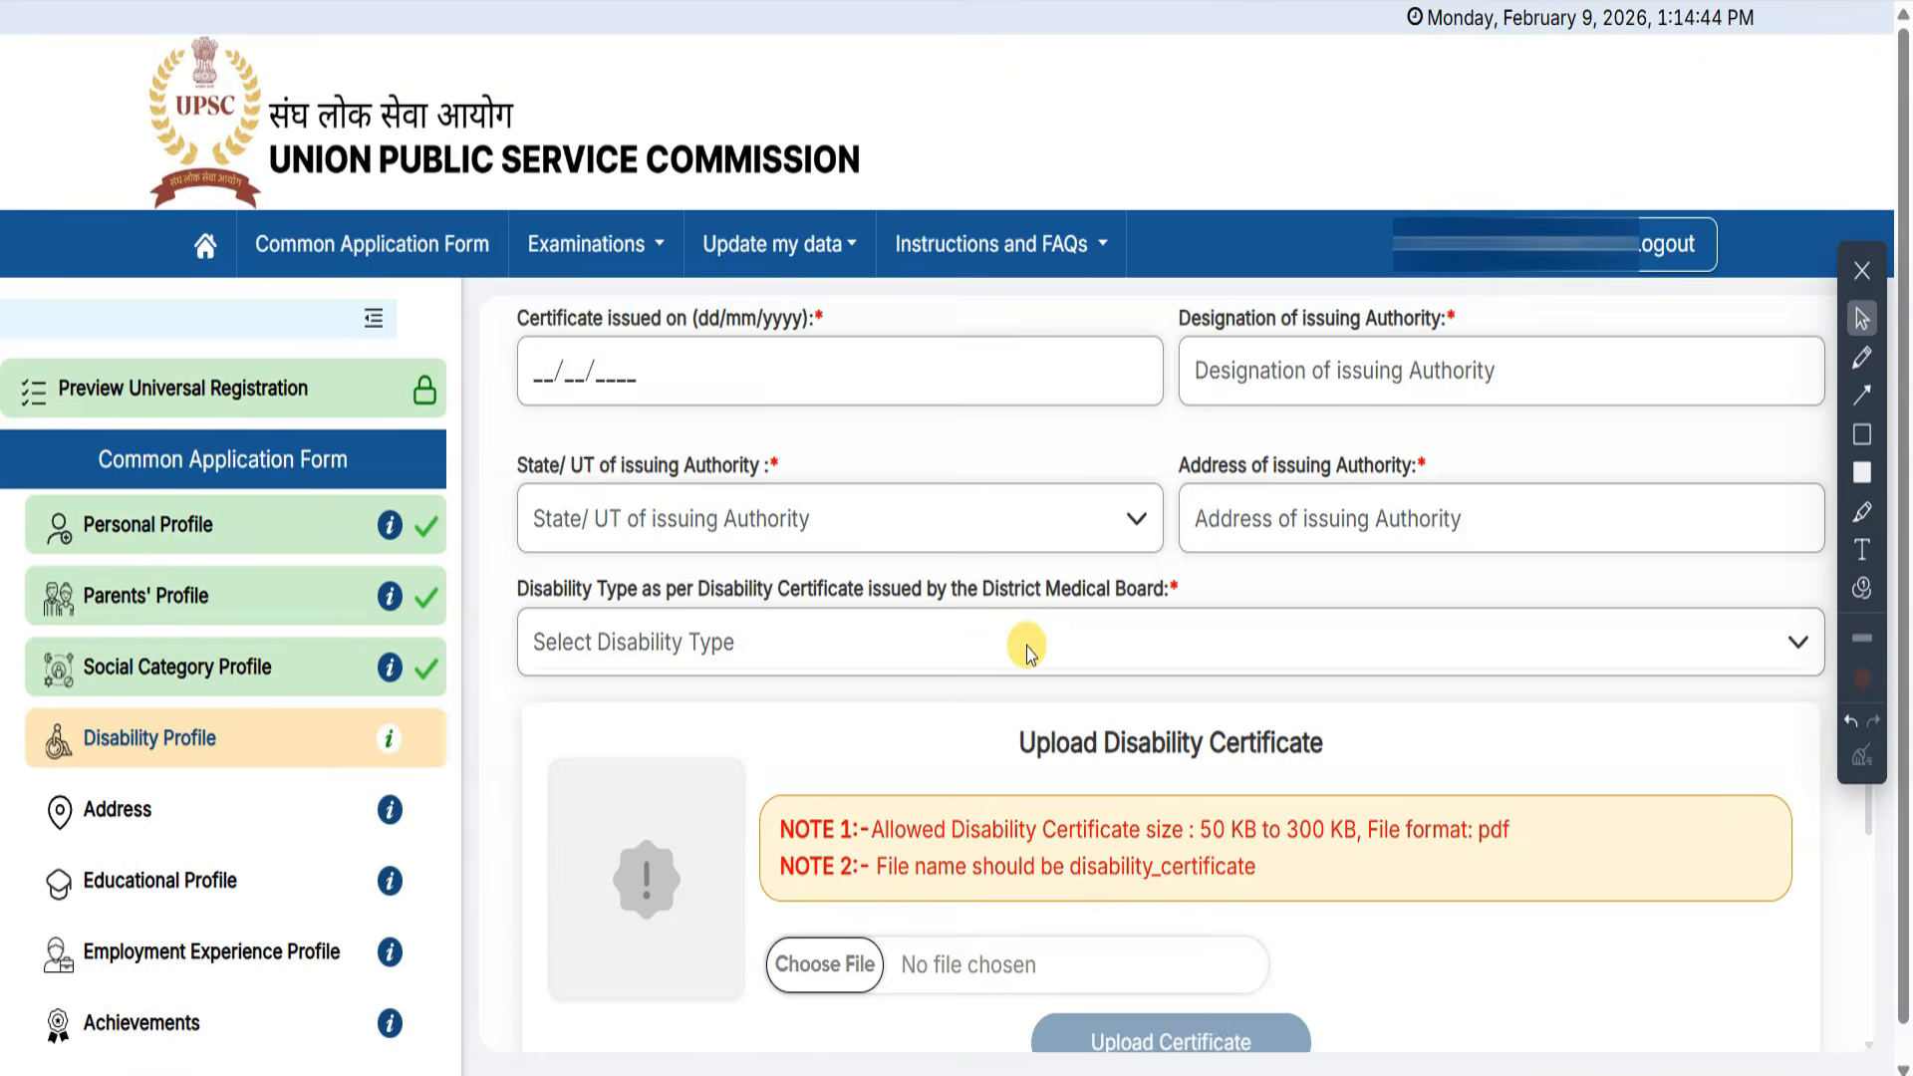
scroll(1030, 649, down, 2)
click(914, 371)
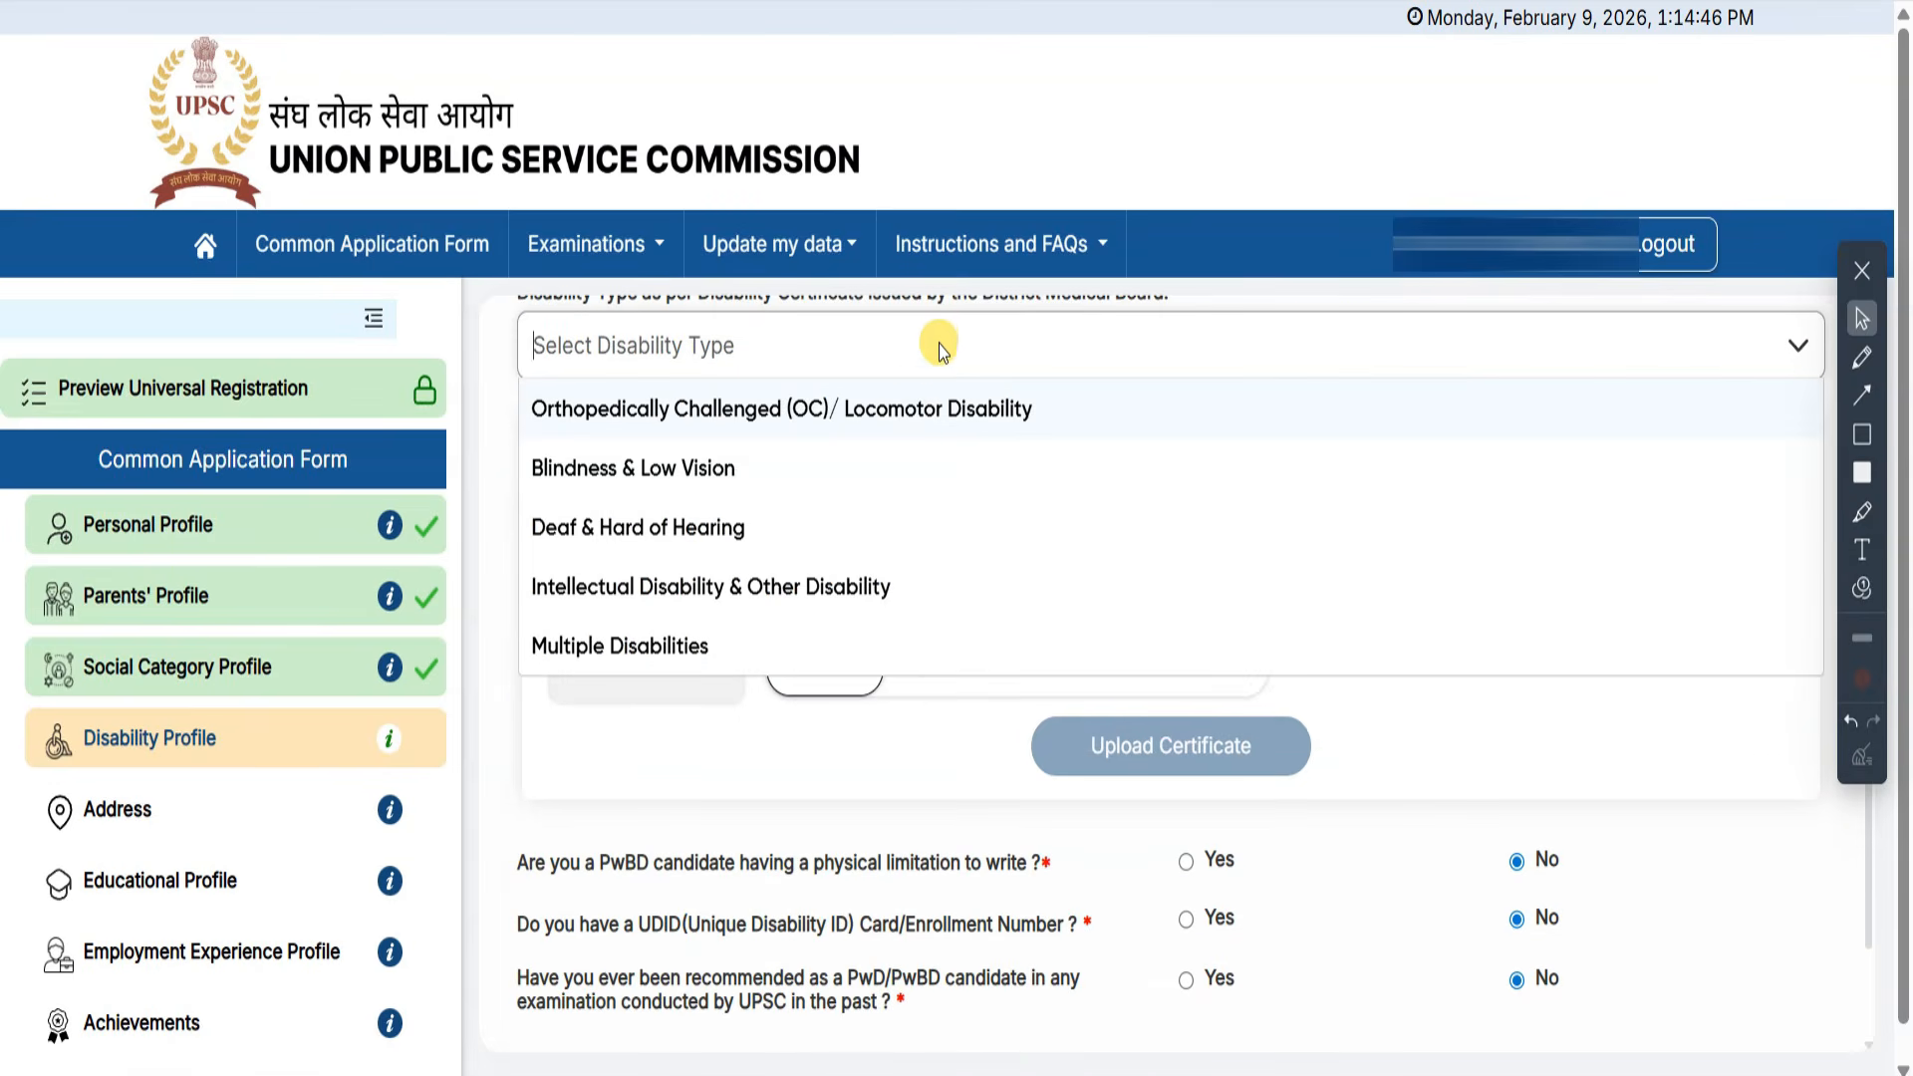
click(914, 787)
scroll(927, 765, down, 2)
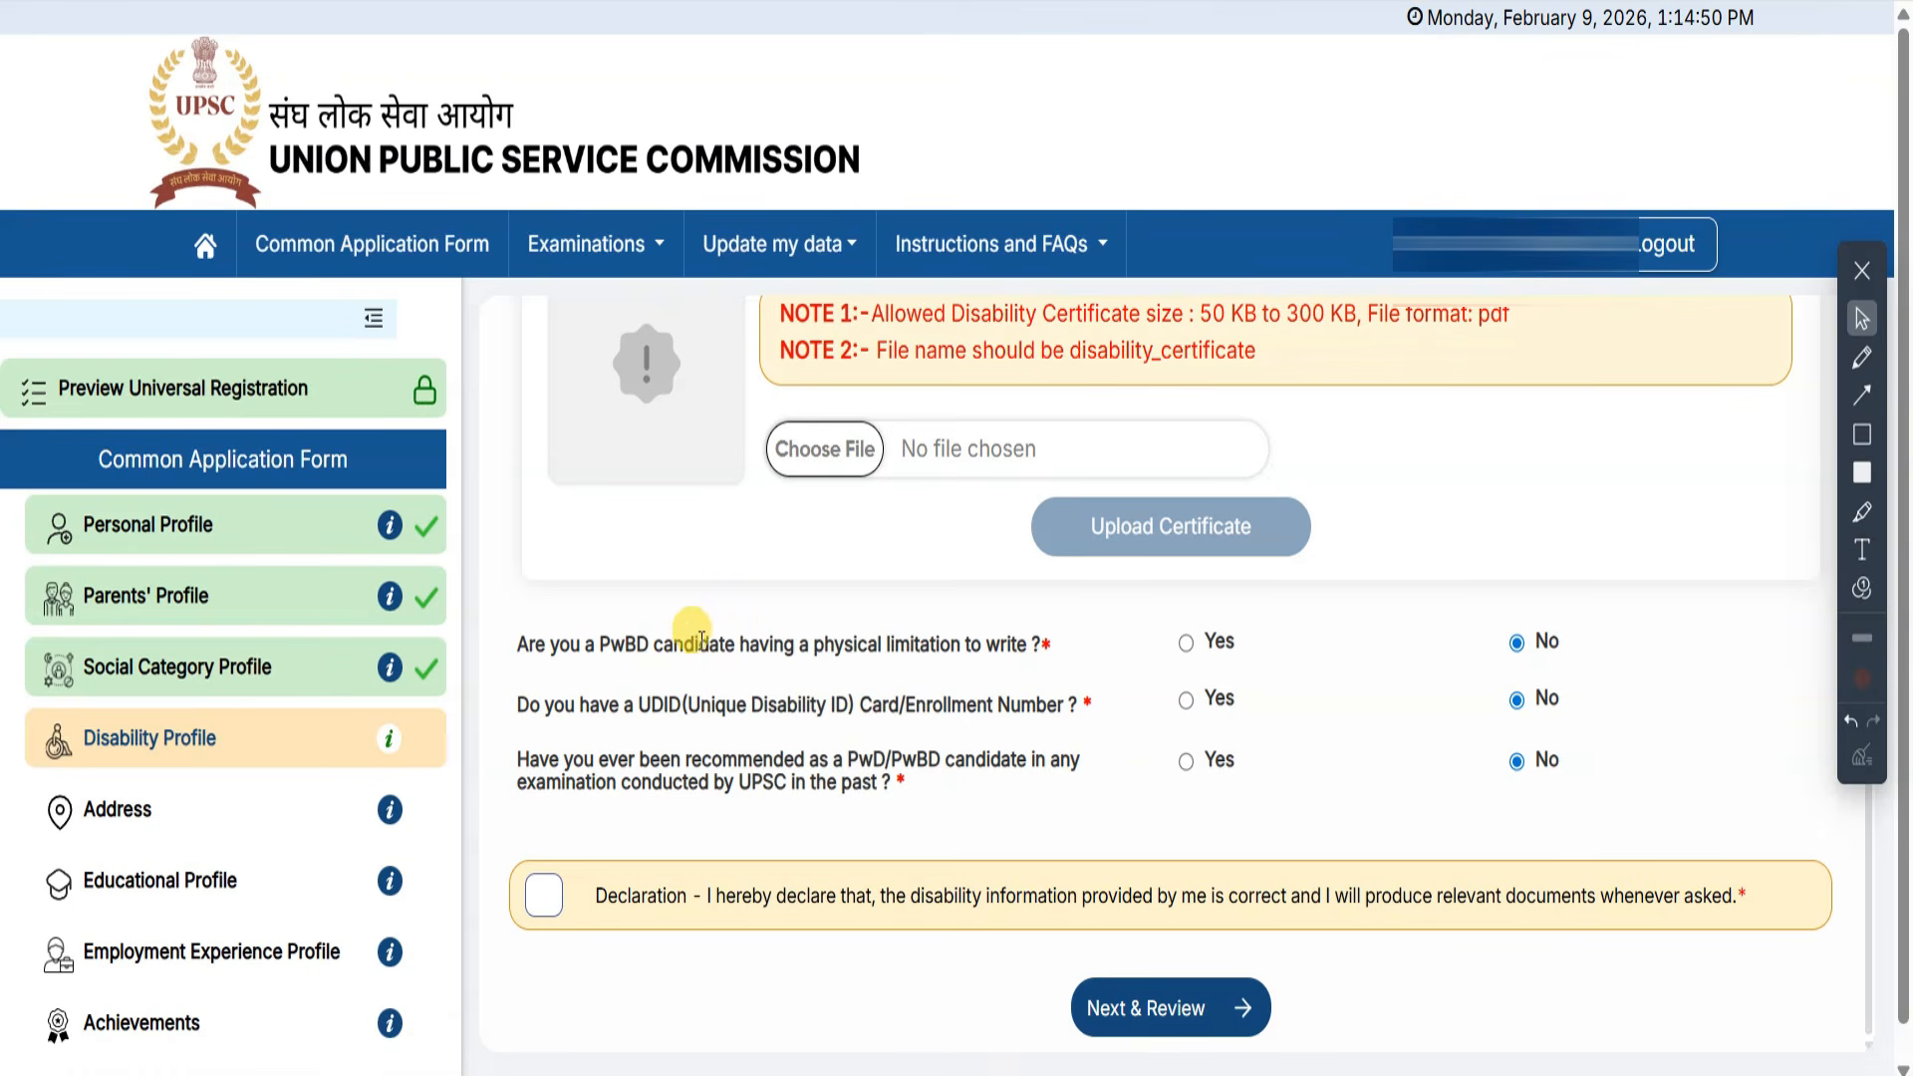
- Highlight the physical limitation, UDID card and past recommendation questions while explaining them
drag(695, 644, 1007, 749)
click(877, 628)
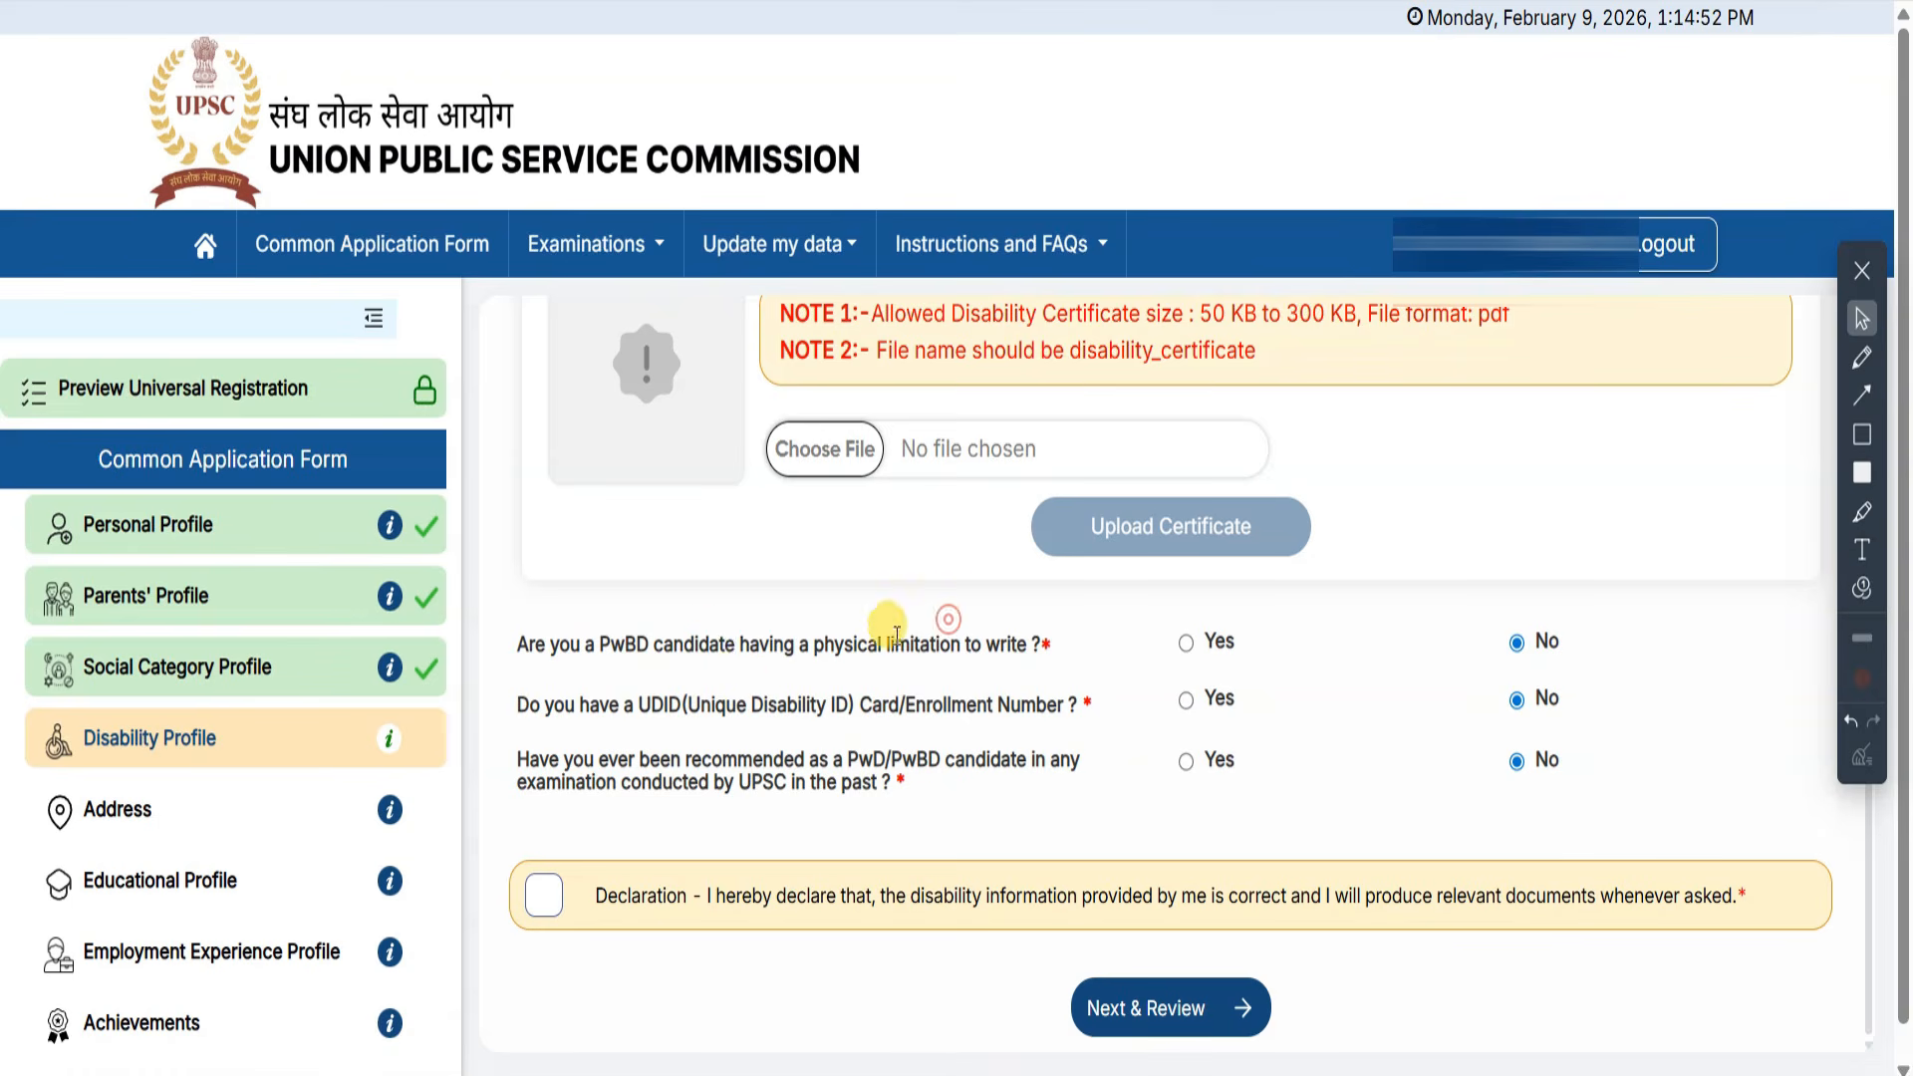
drag(740, 644, 1009, 635)
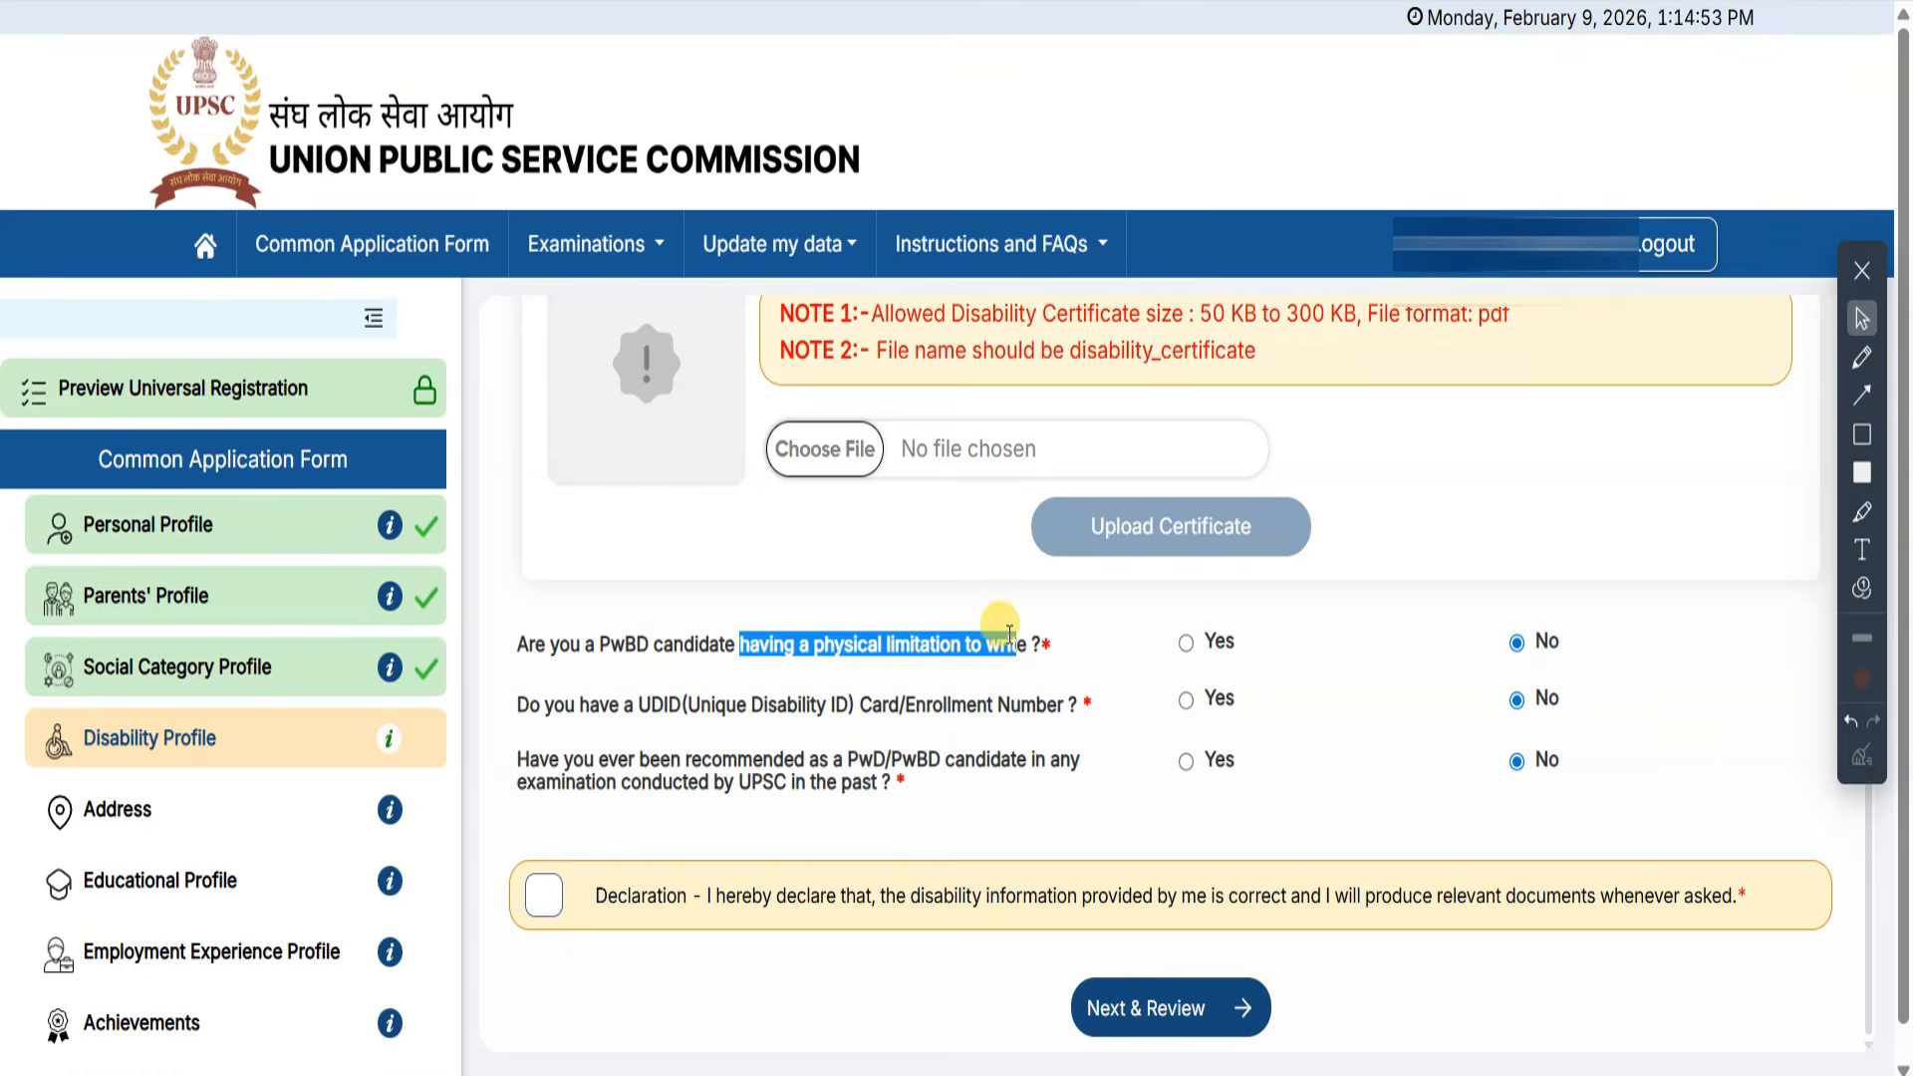
click(595, 710)
drag(595, 710, 986, 705)
drag(640, 763, 865, 790)
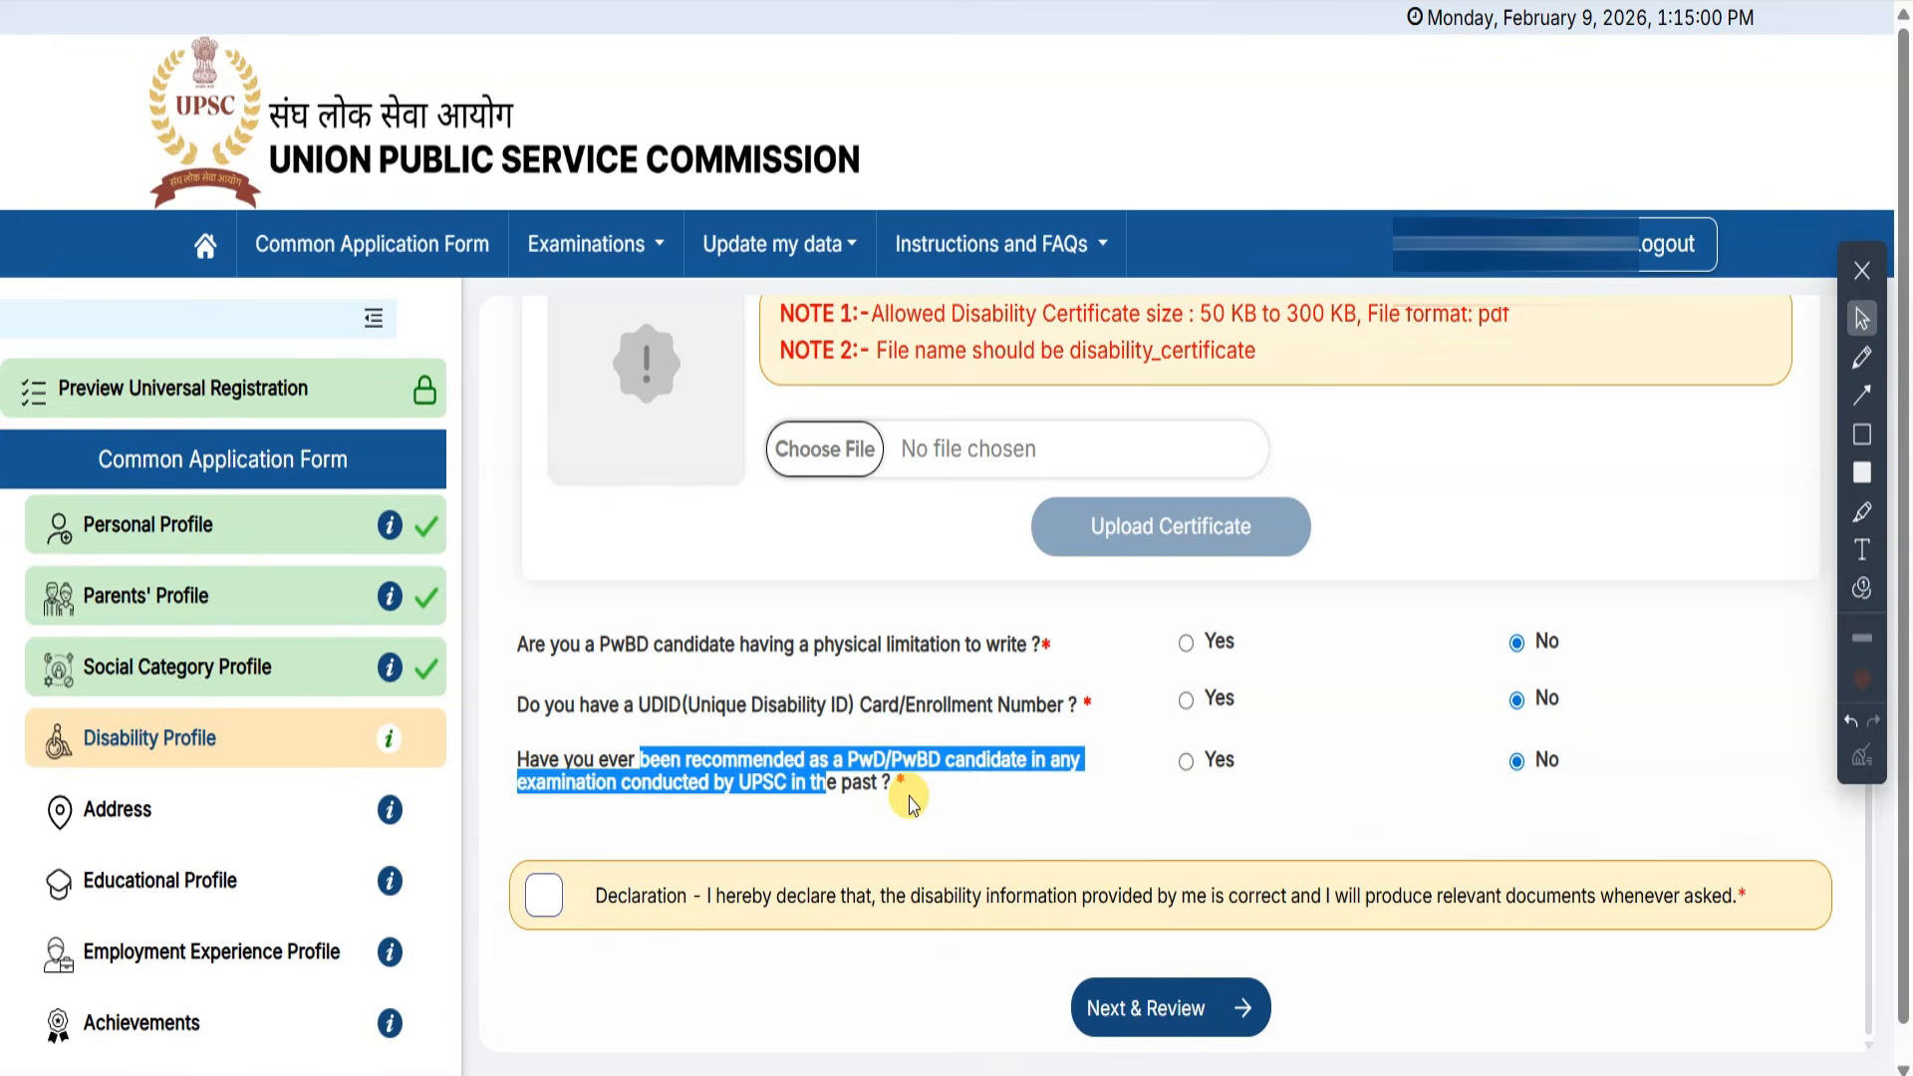
scroll(910, 803, up, 10)
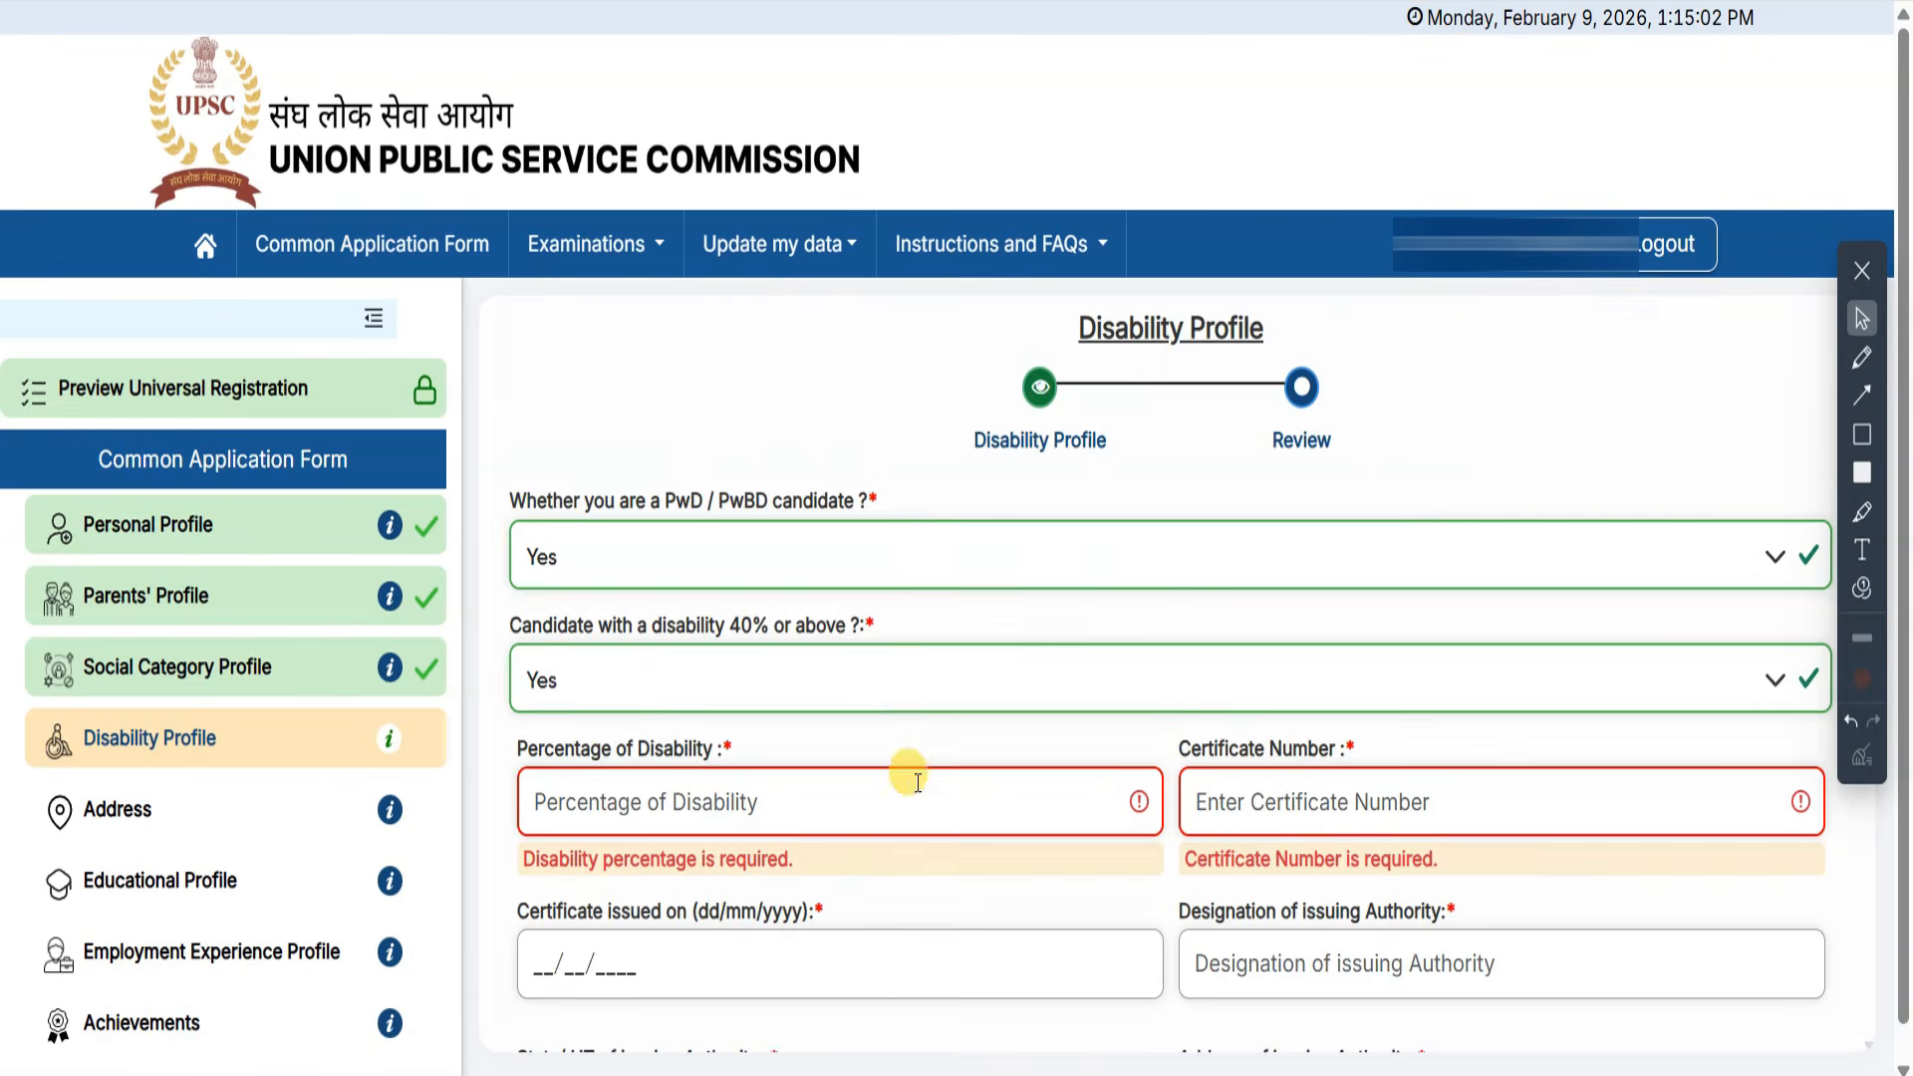
- Answer No to being a PwD candidate and to past recommendation, and accept the declaration
click(794, 555)
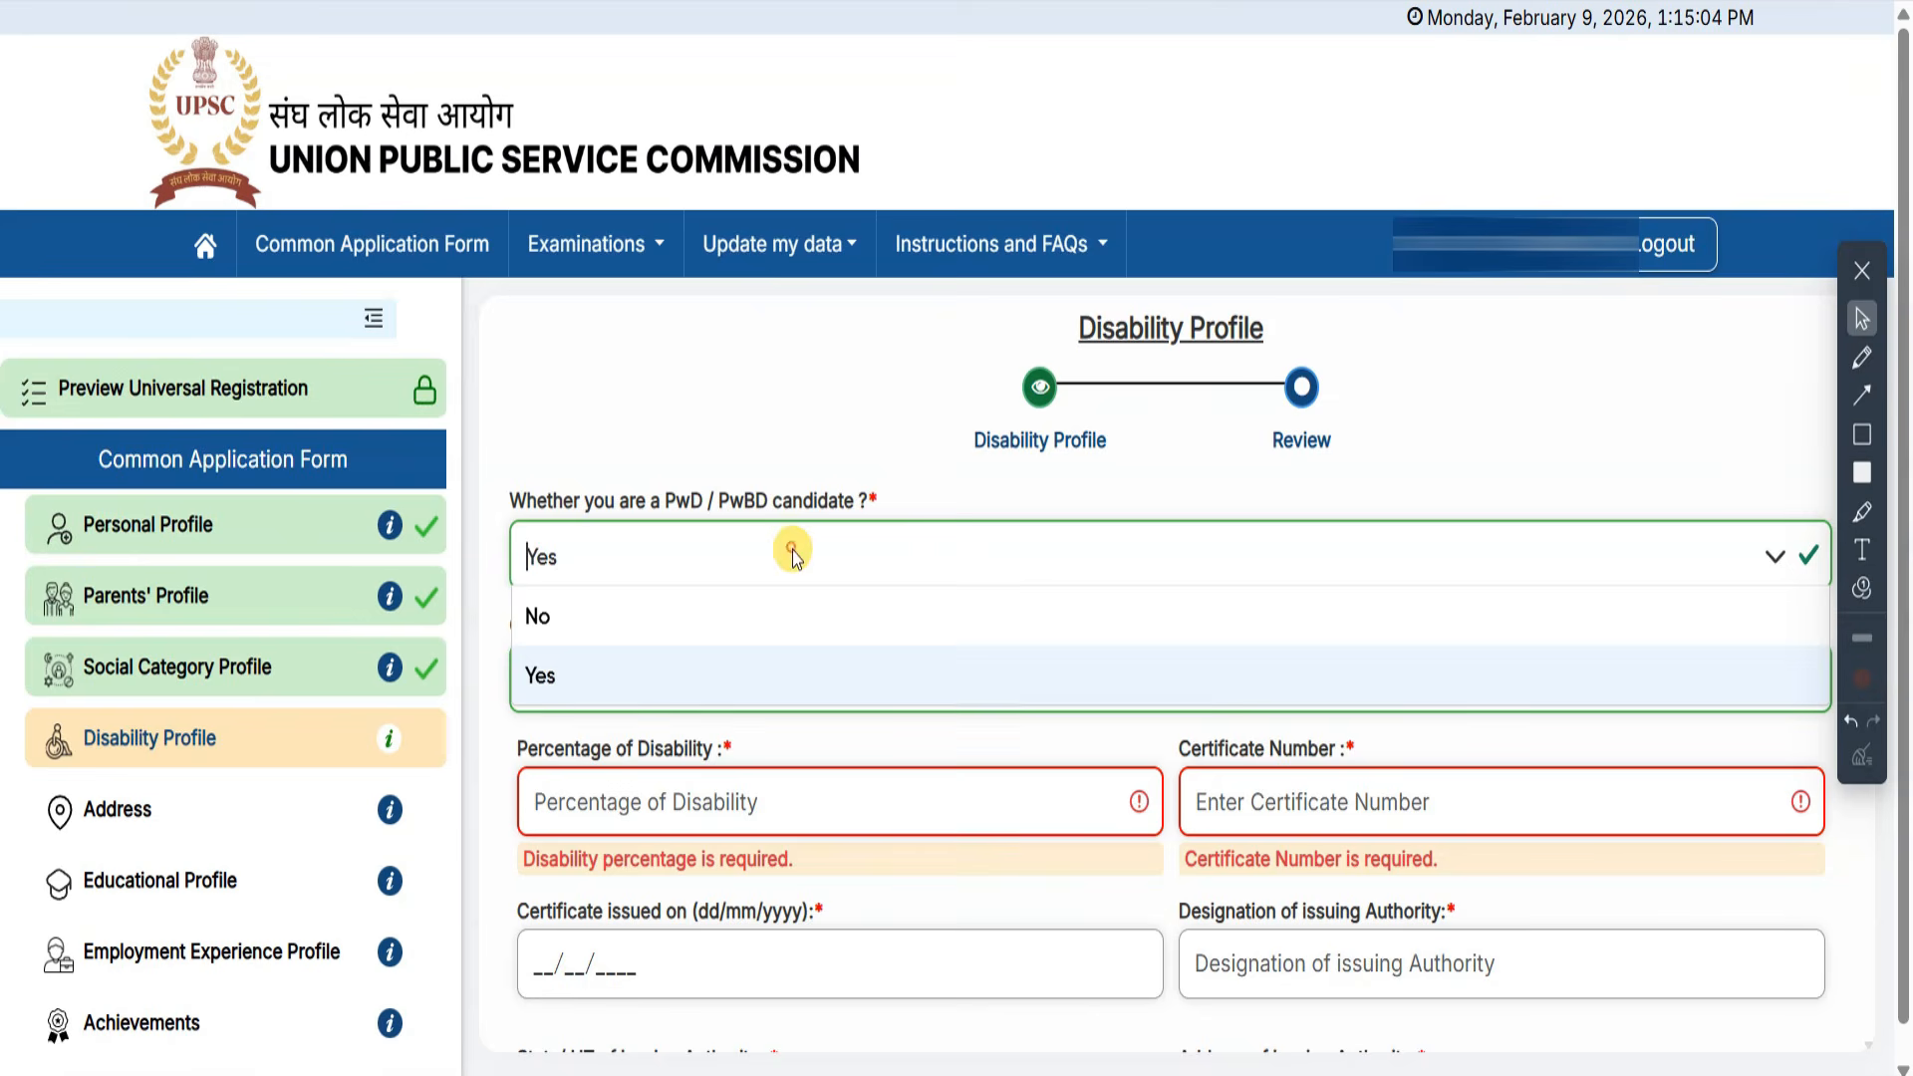
click(749, 618)
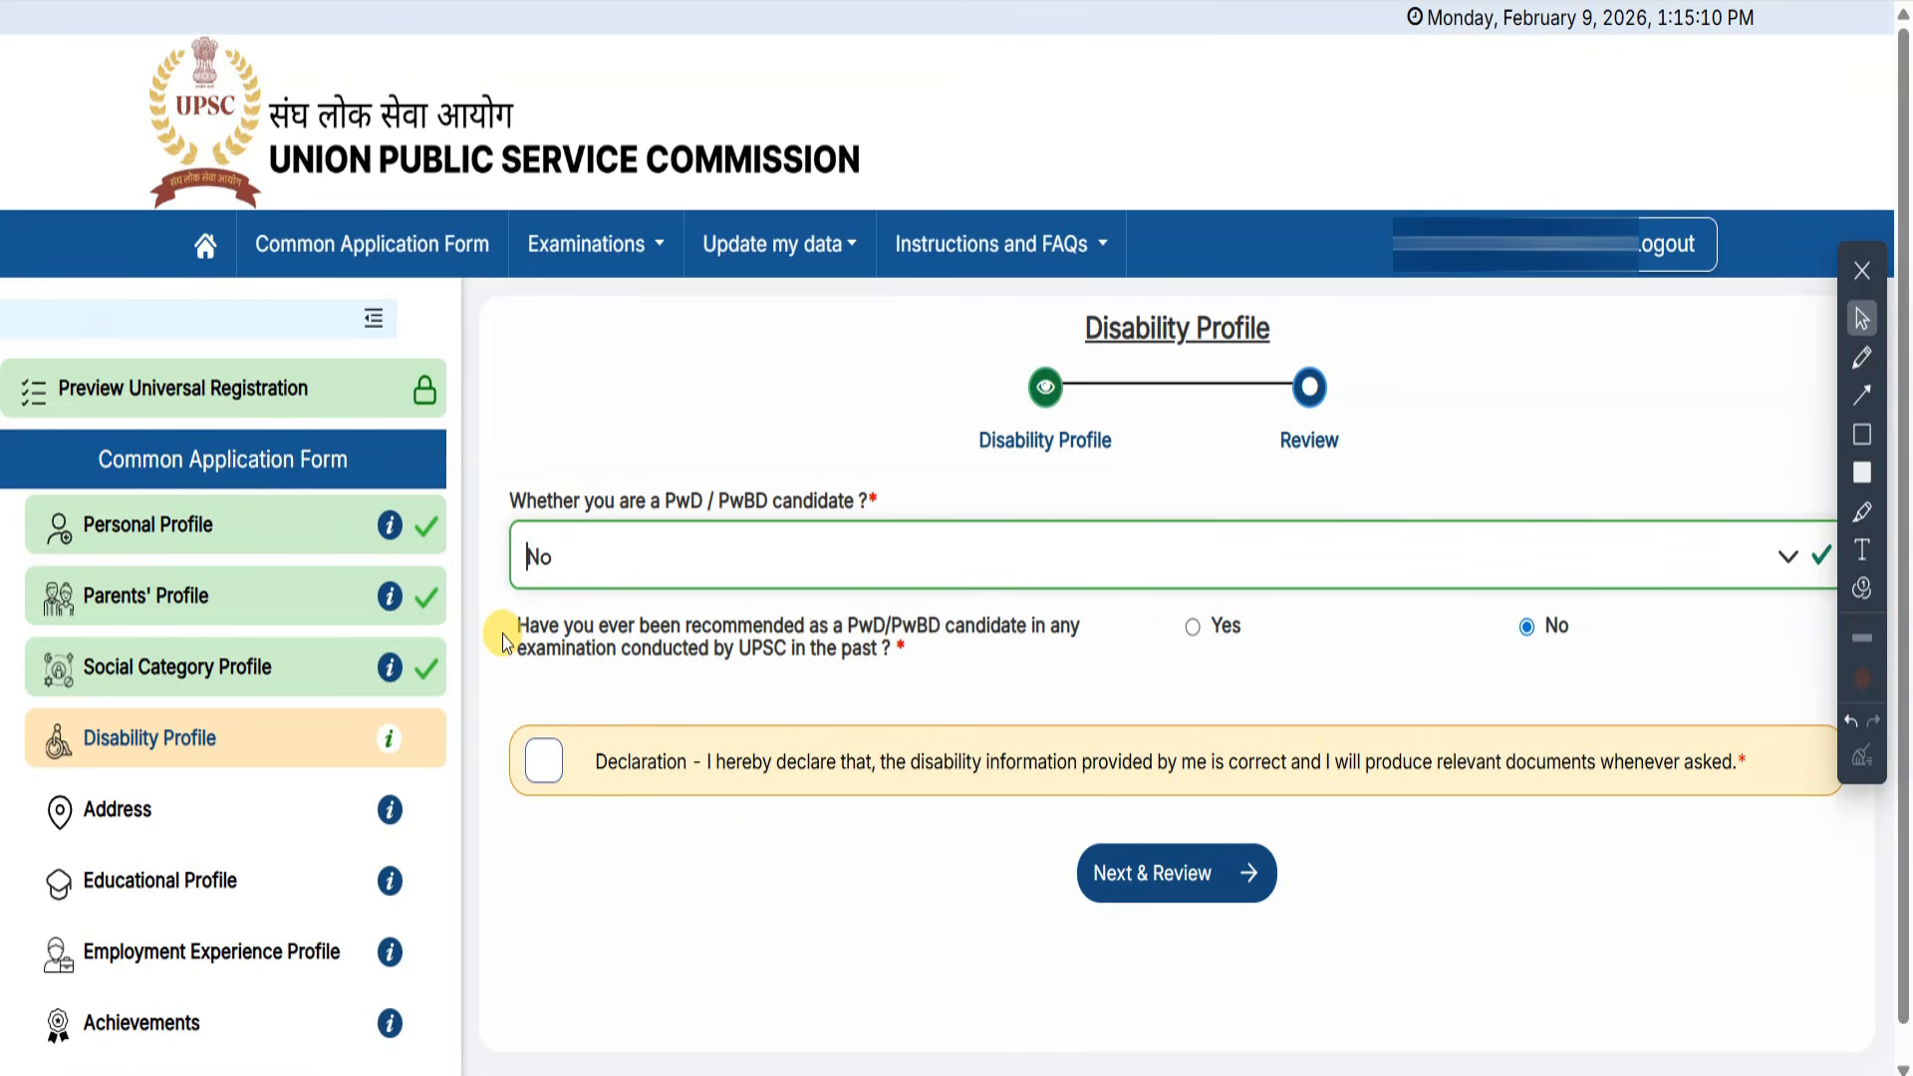
drag(513, 628, 1022, 624)
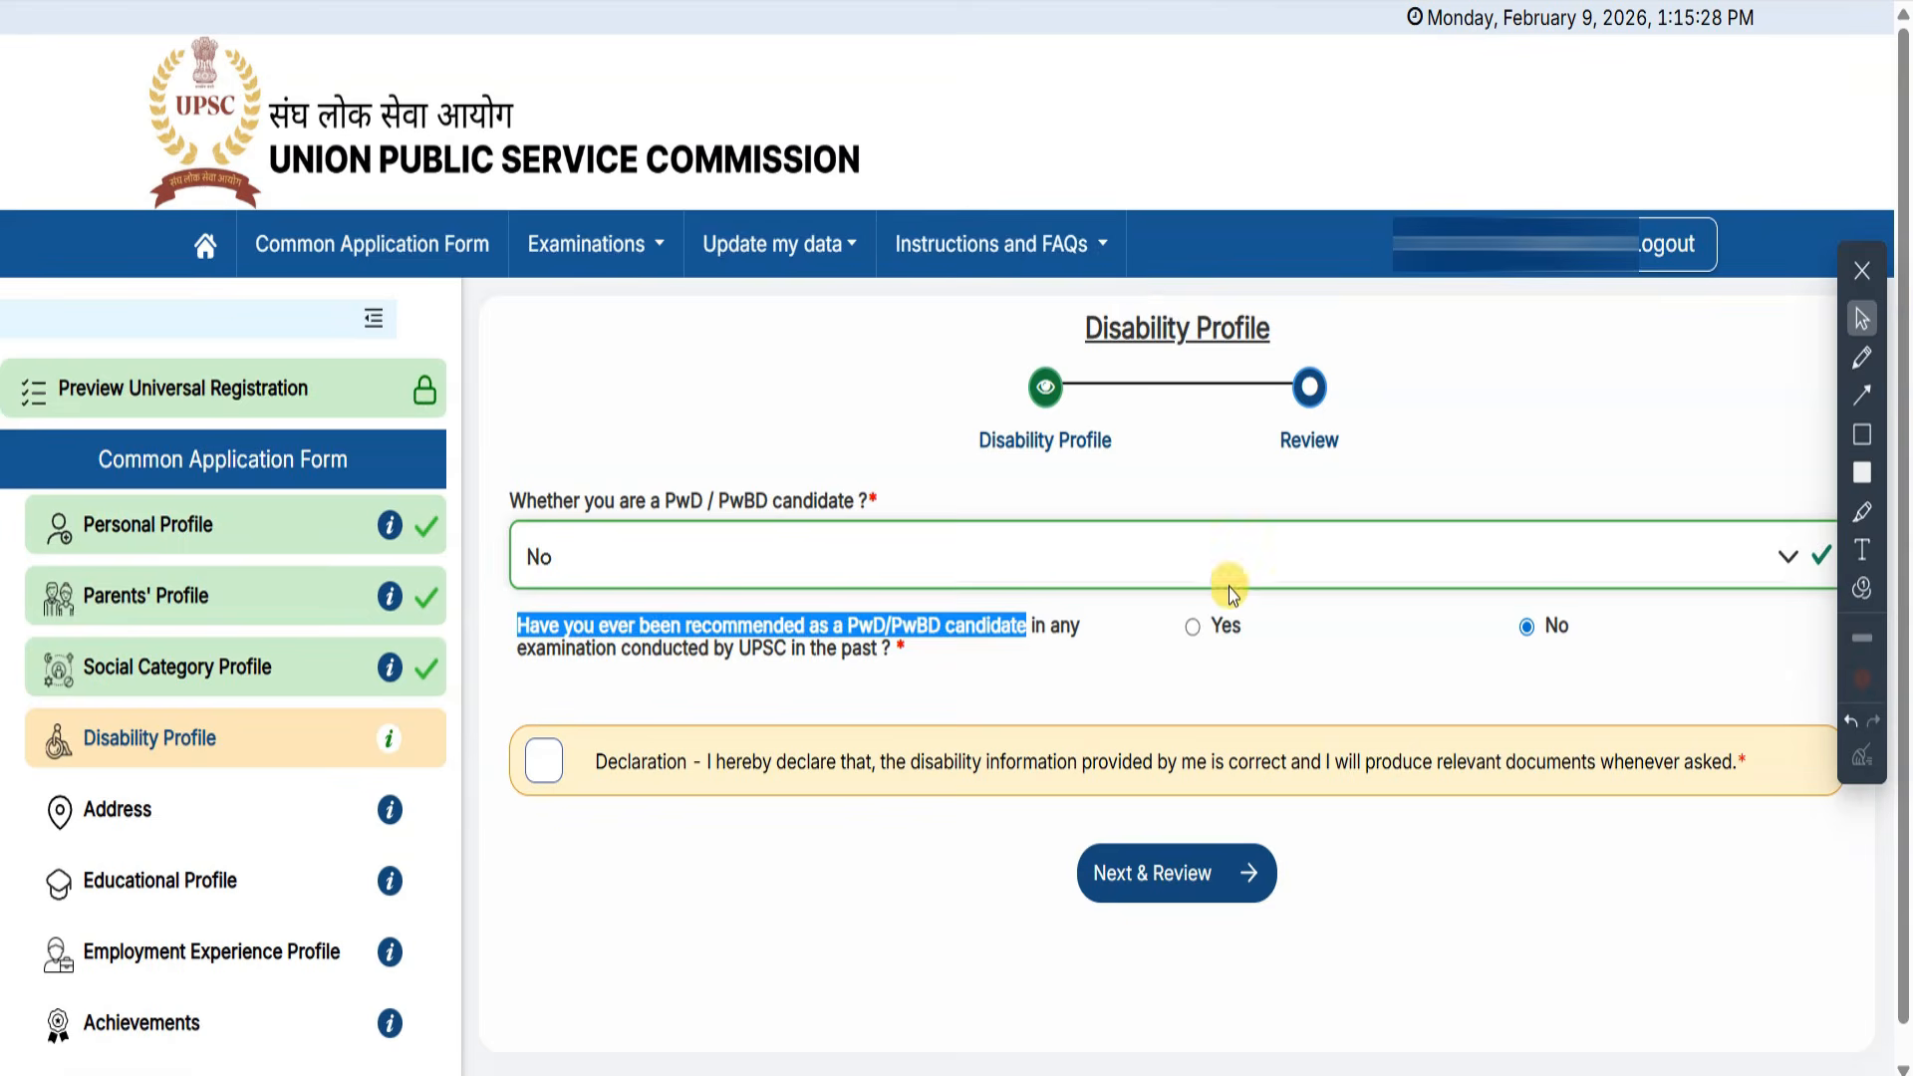
click(1195, 629)
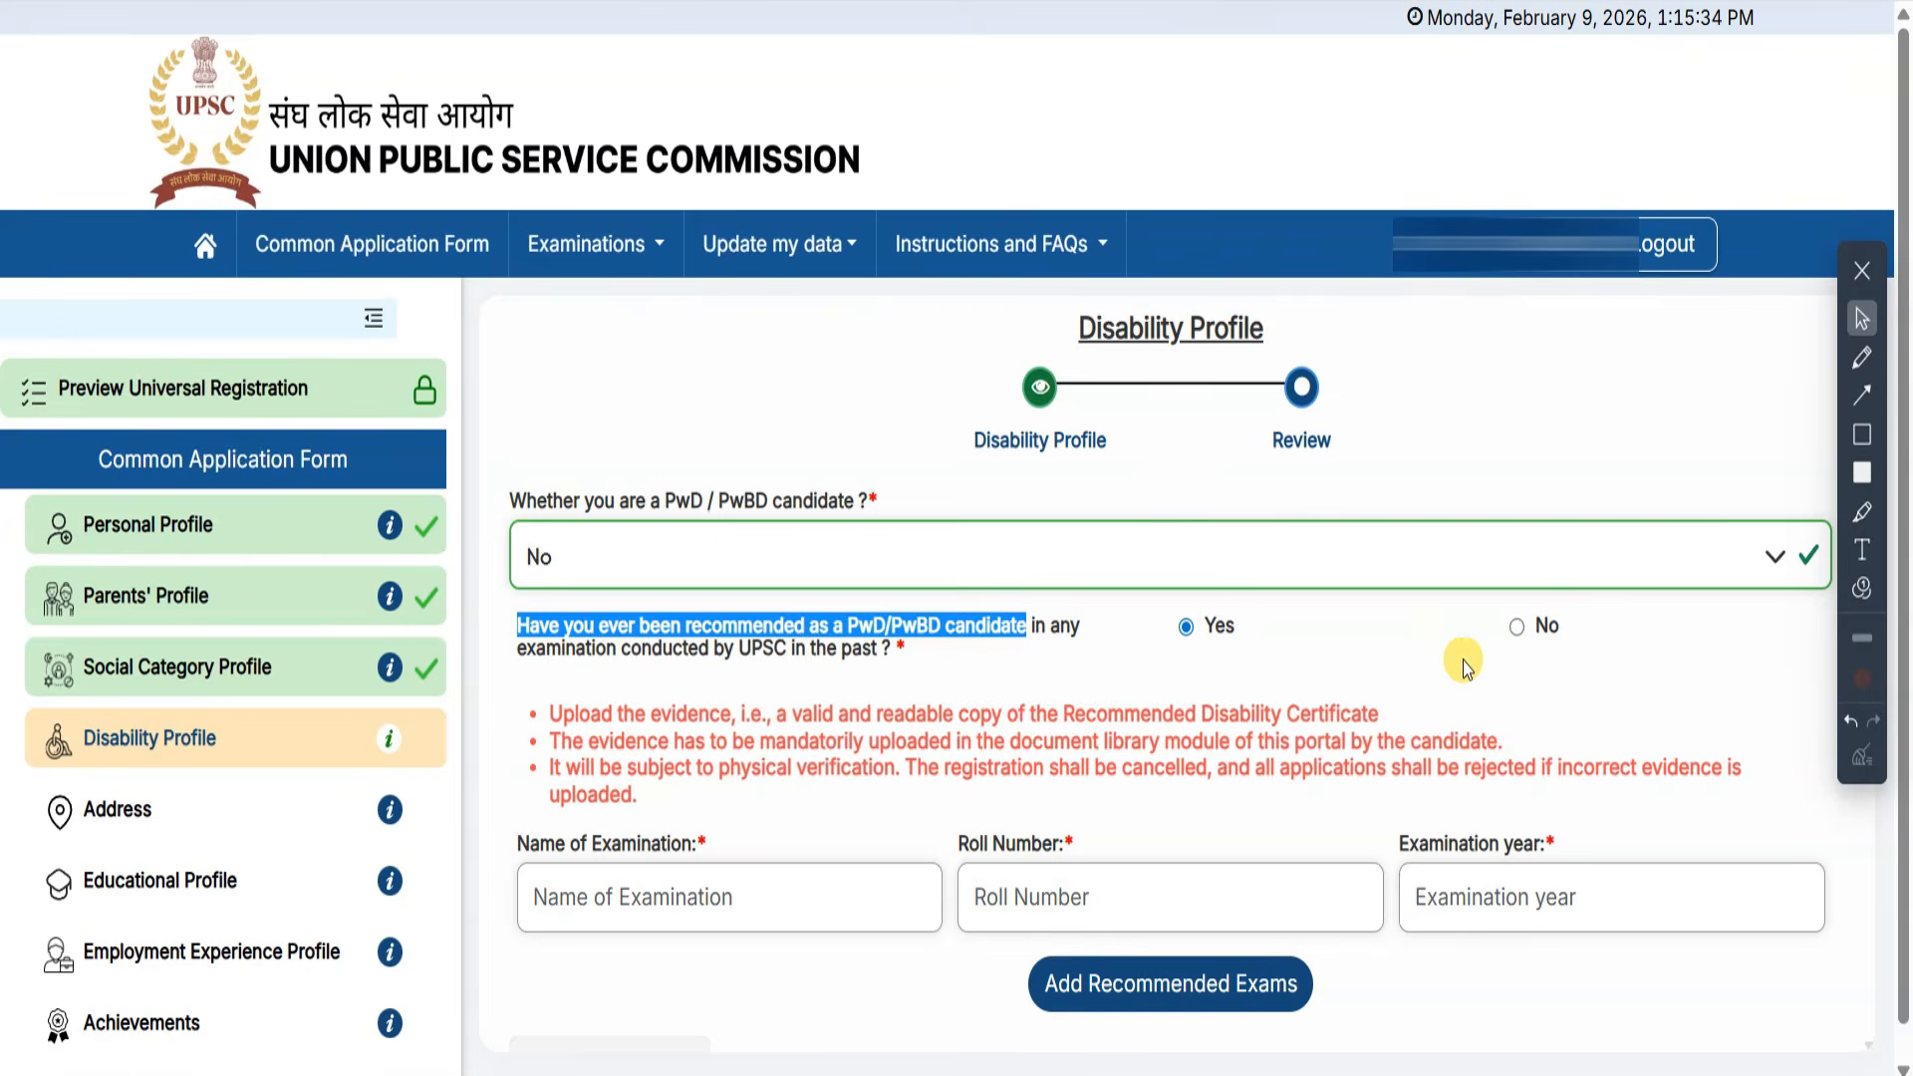
click(1532, 636)
click(544, 762)
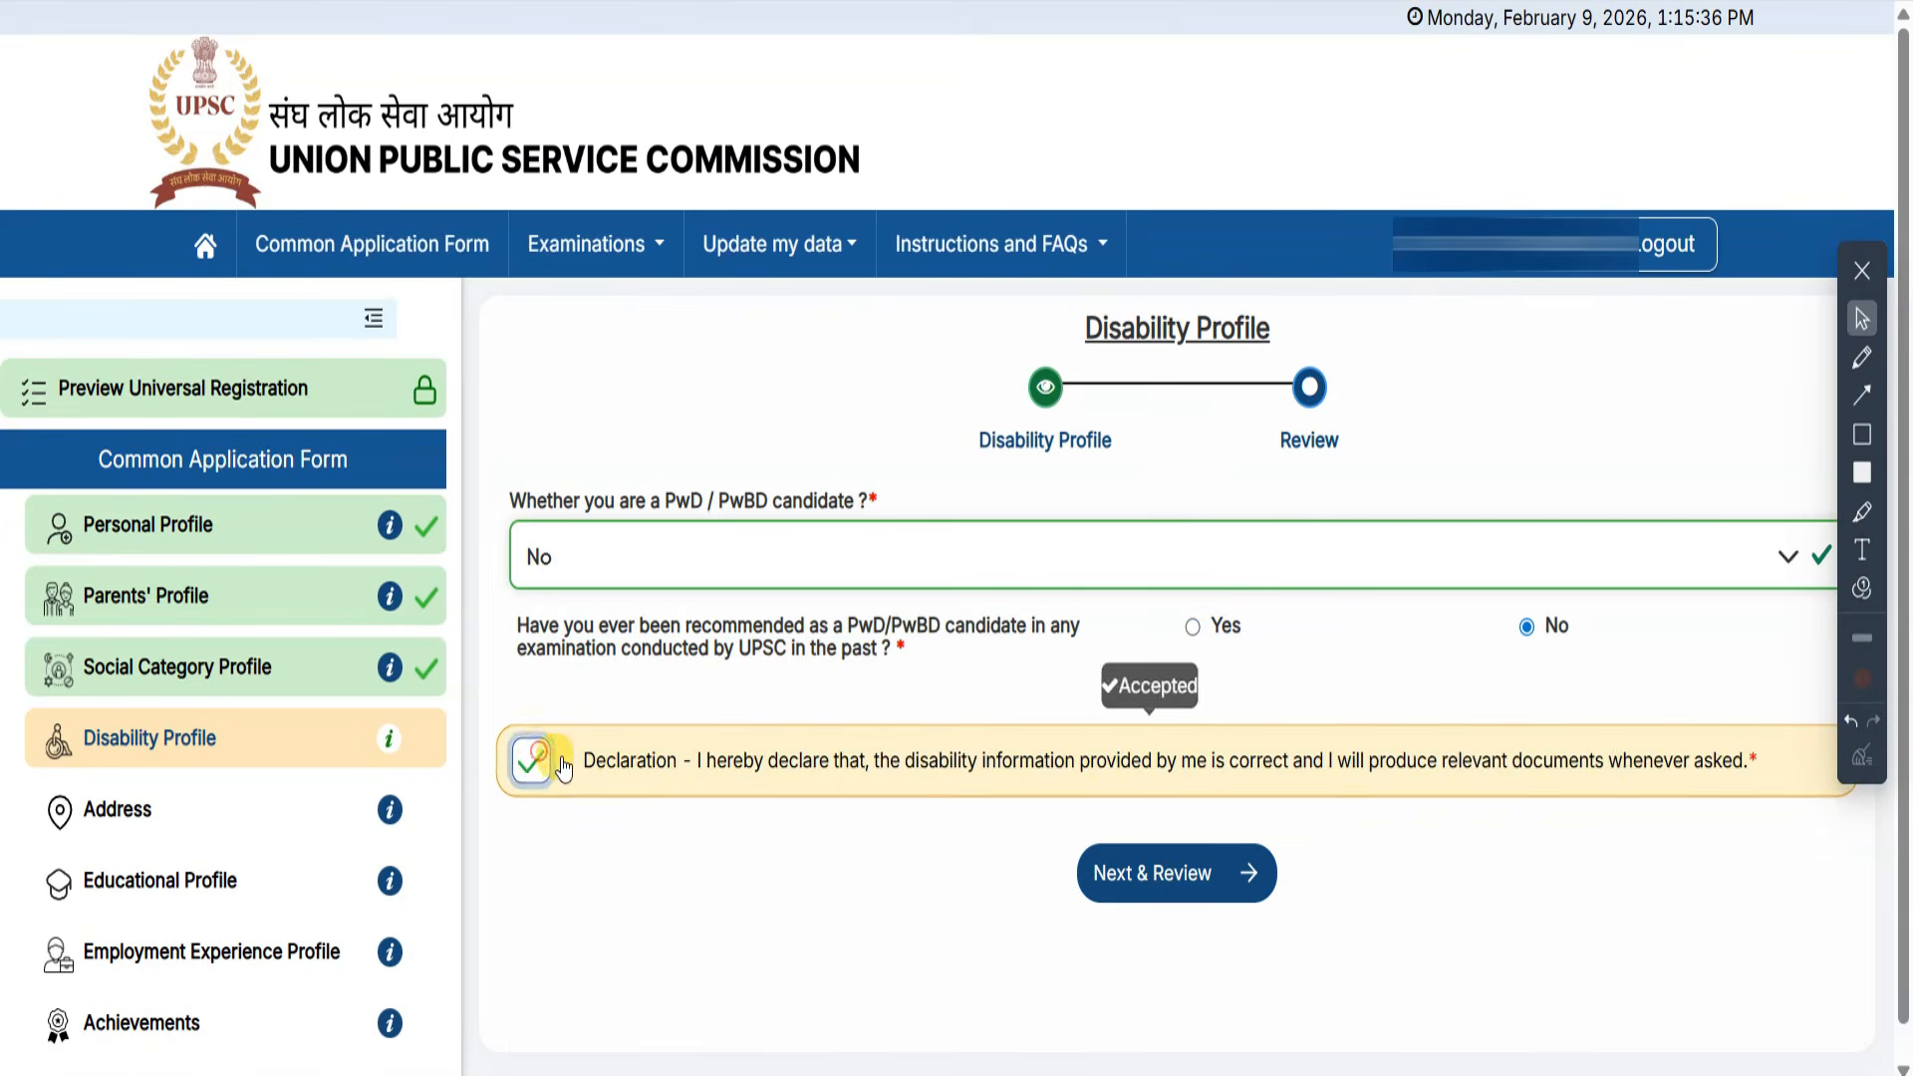
- Review, submit and confirm the Disability Profile
click(1184, 875)
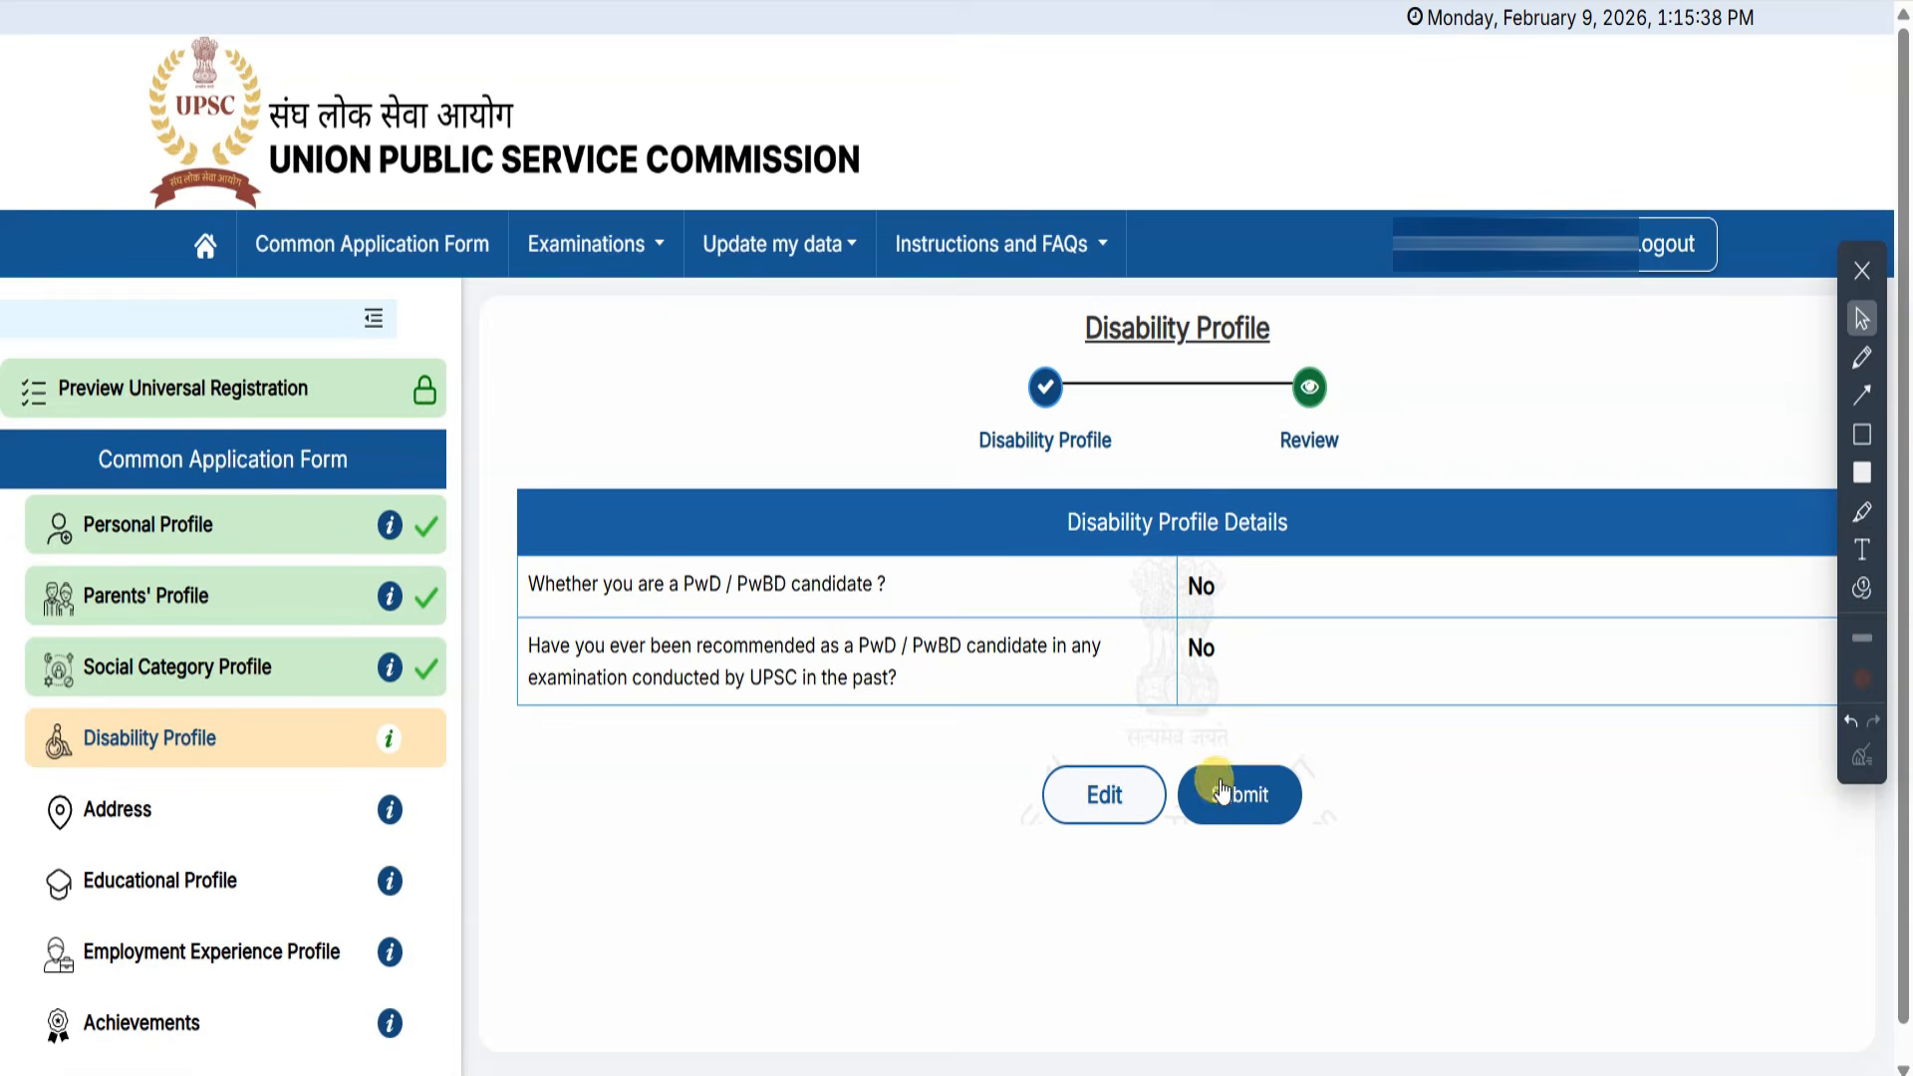
click(1258, 794)
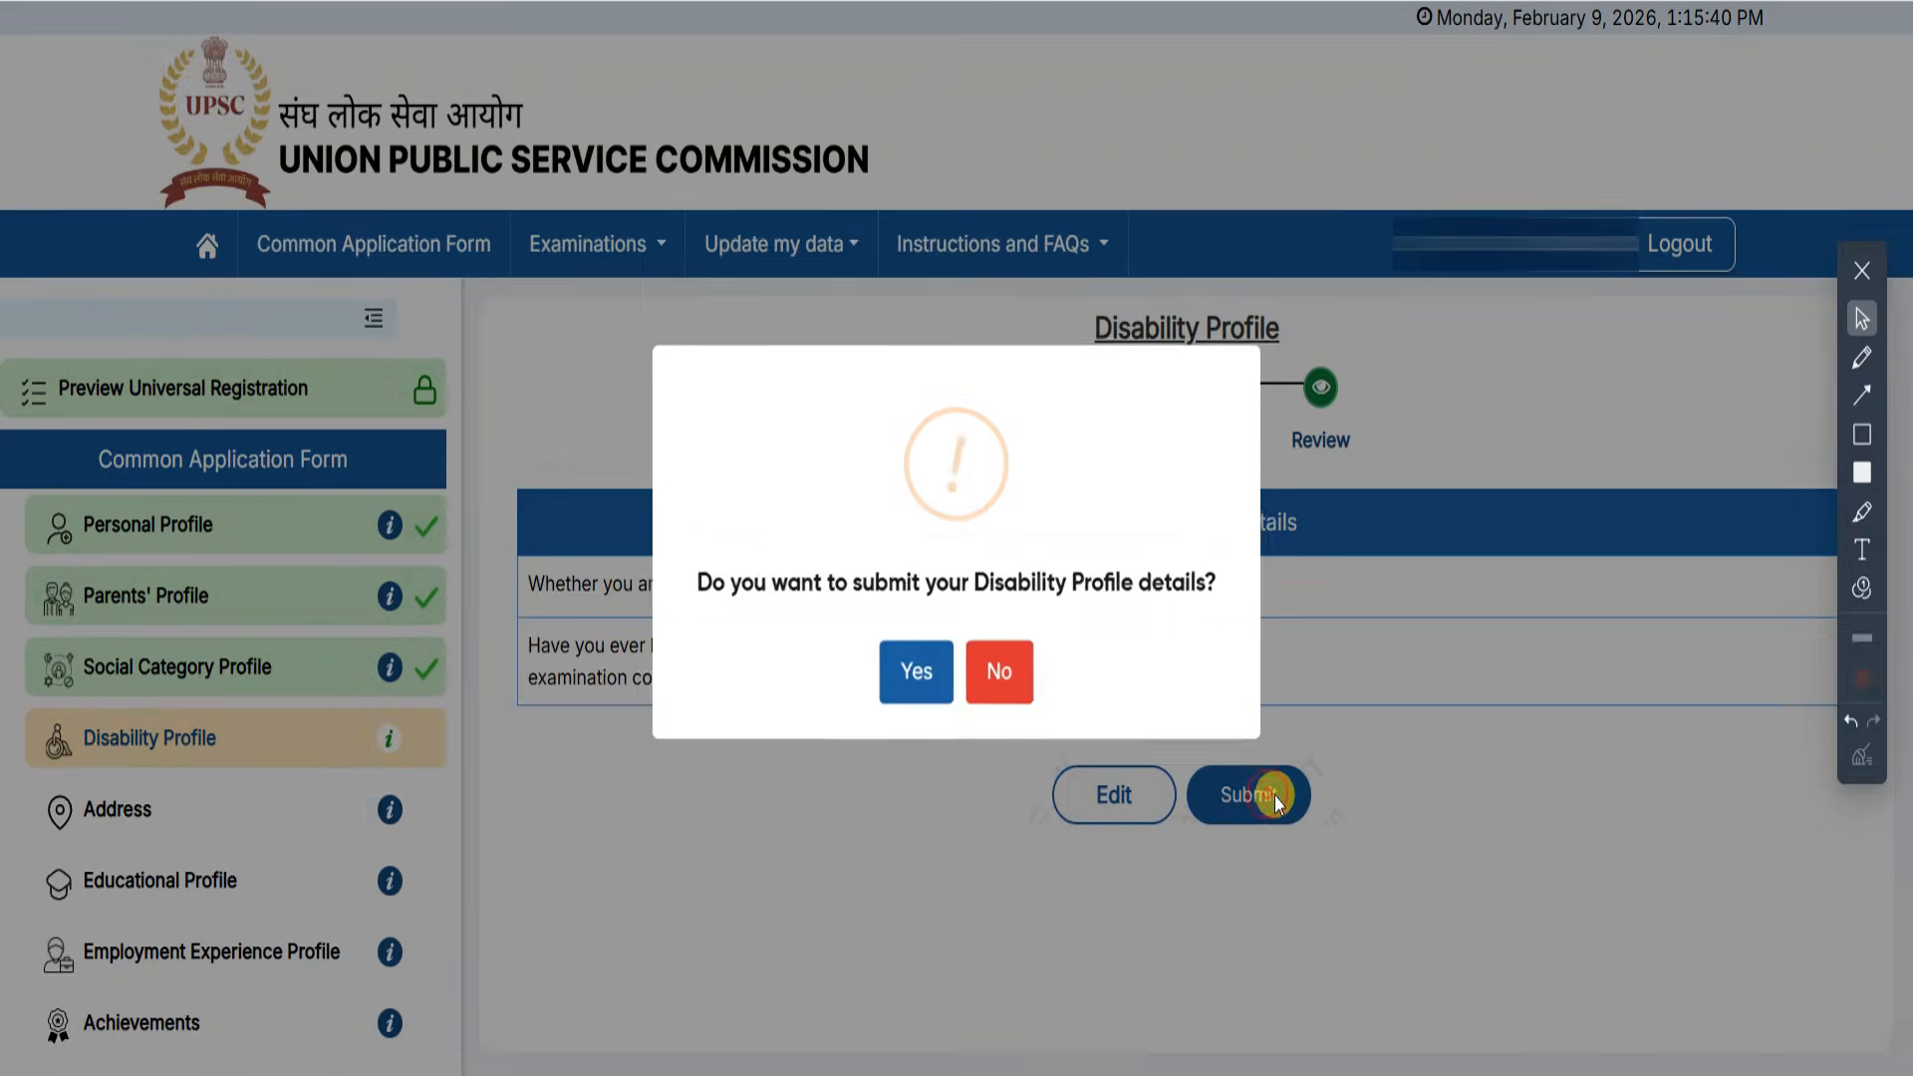
click(950, 708)
- Enter the Prayagraj, Uttar Pradesh correspondence address and mark the permanent address as the same
click(952, 706)
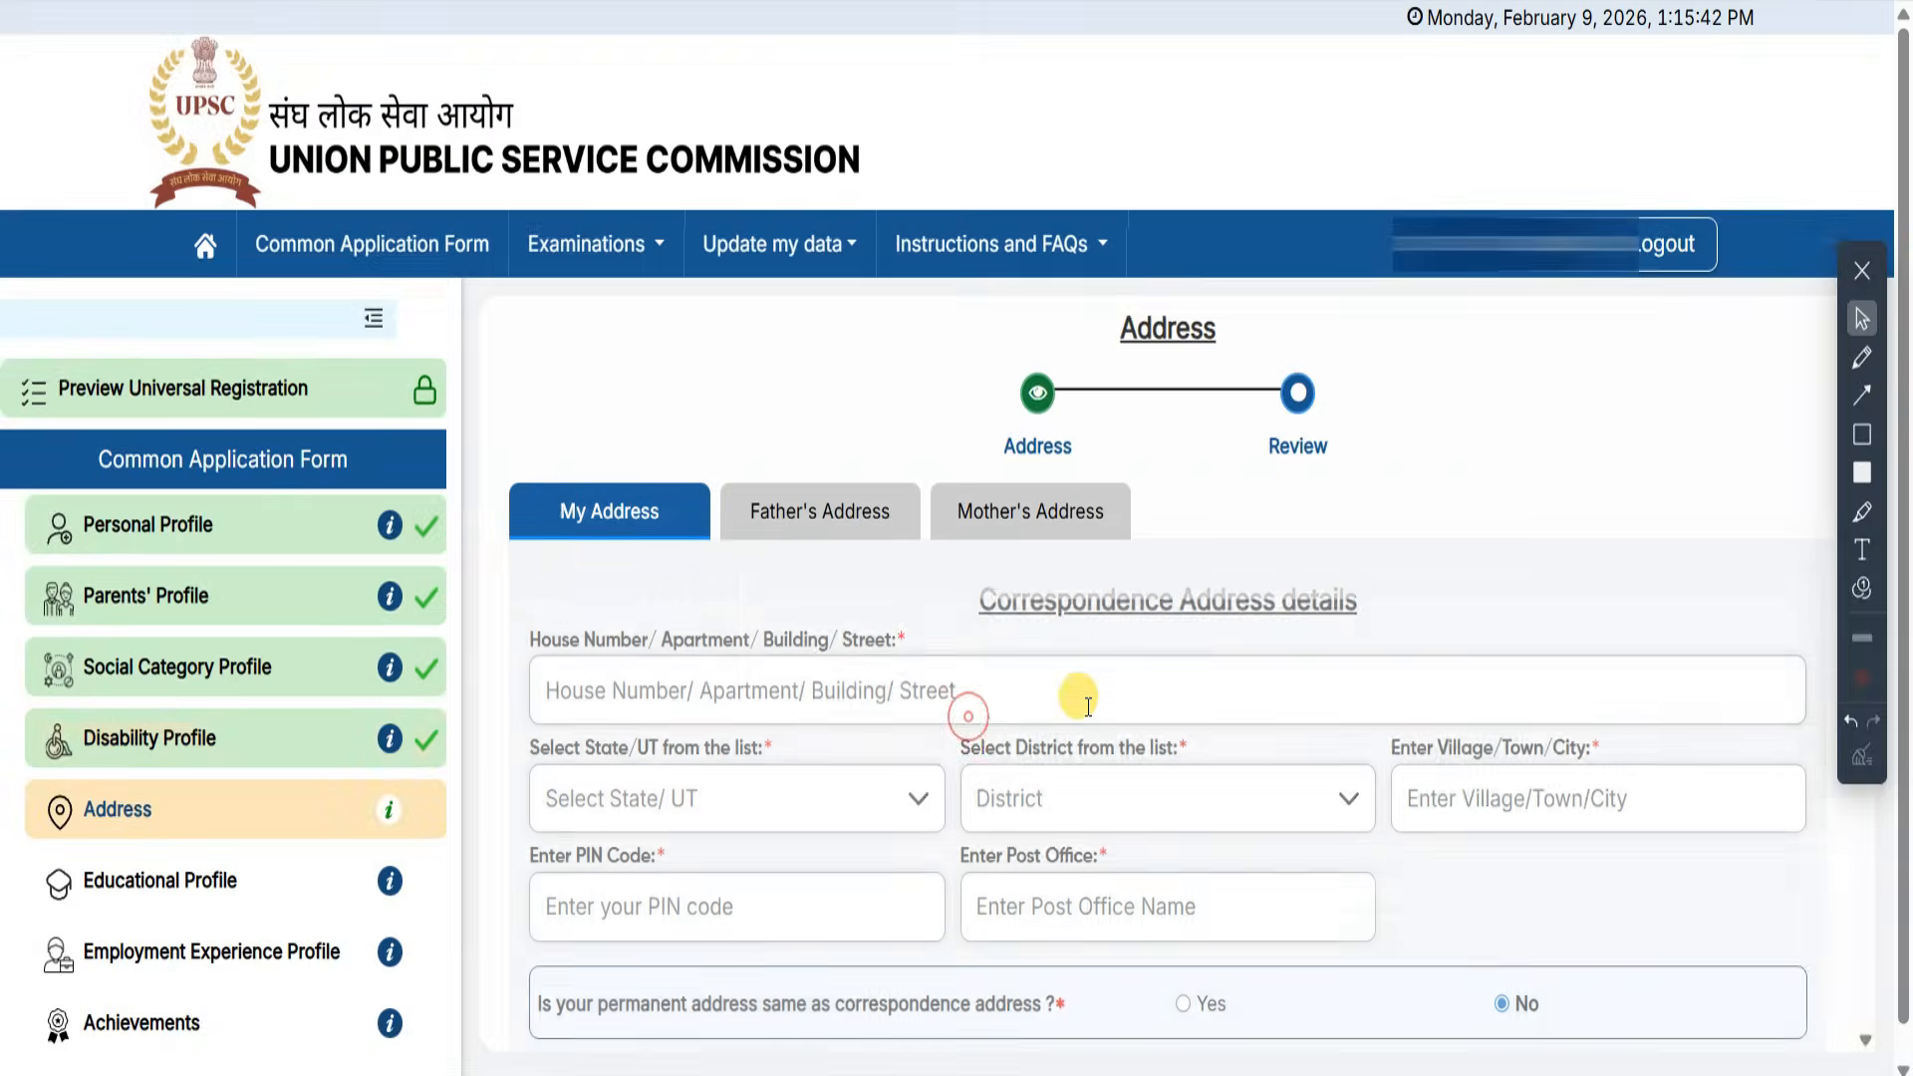
scroll(1073, 695, down, 3)
scroll(1068, 702, up, 2)
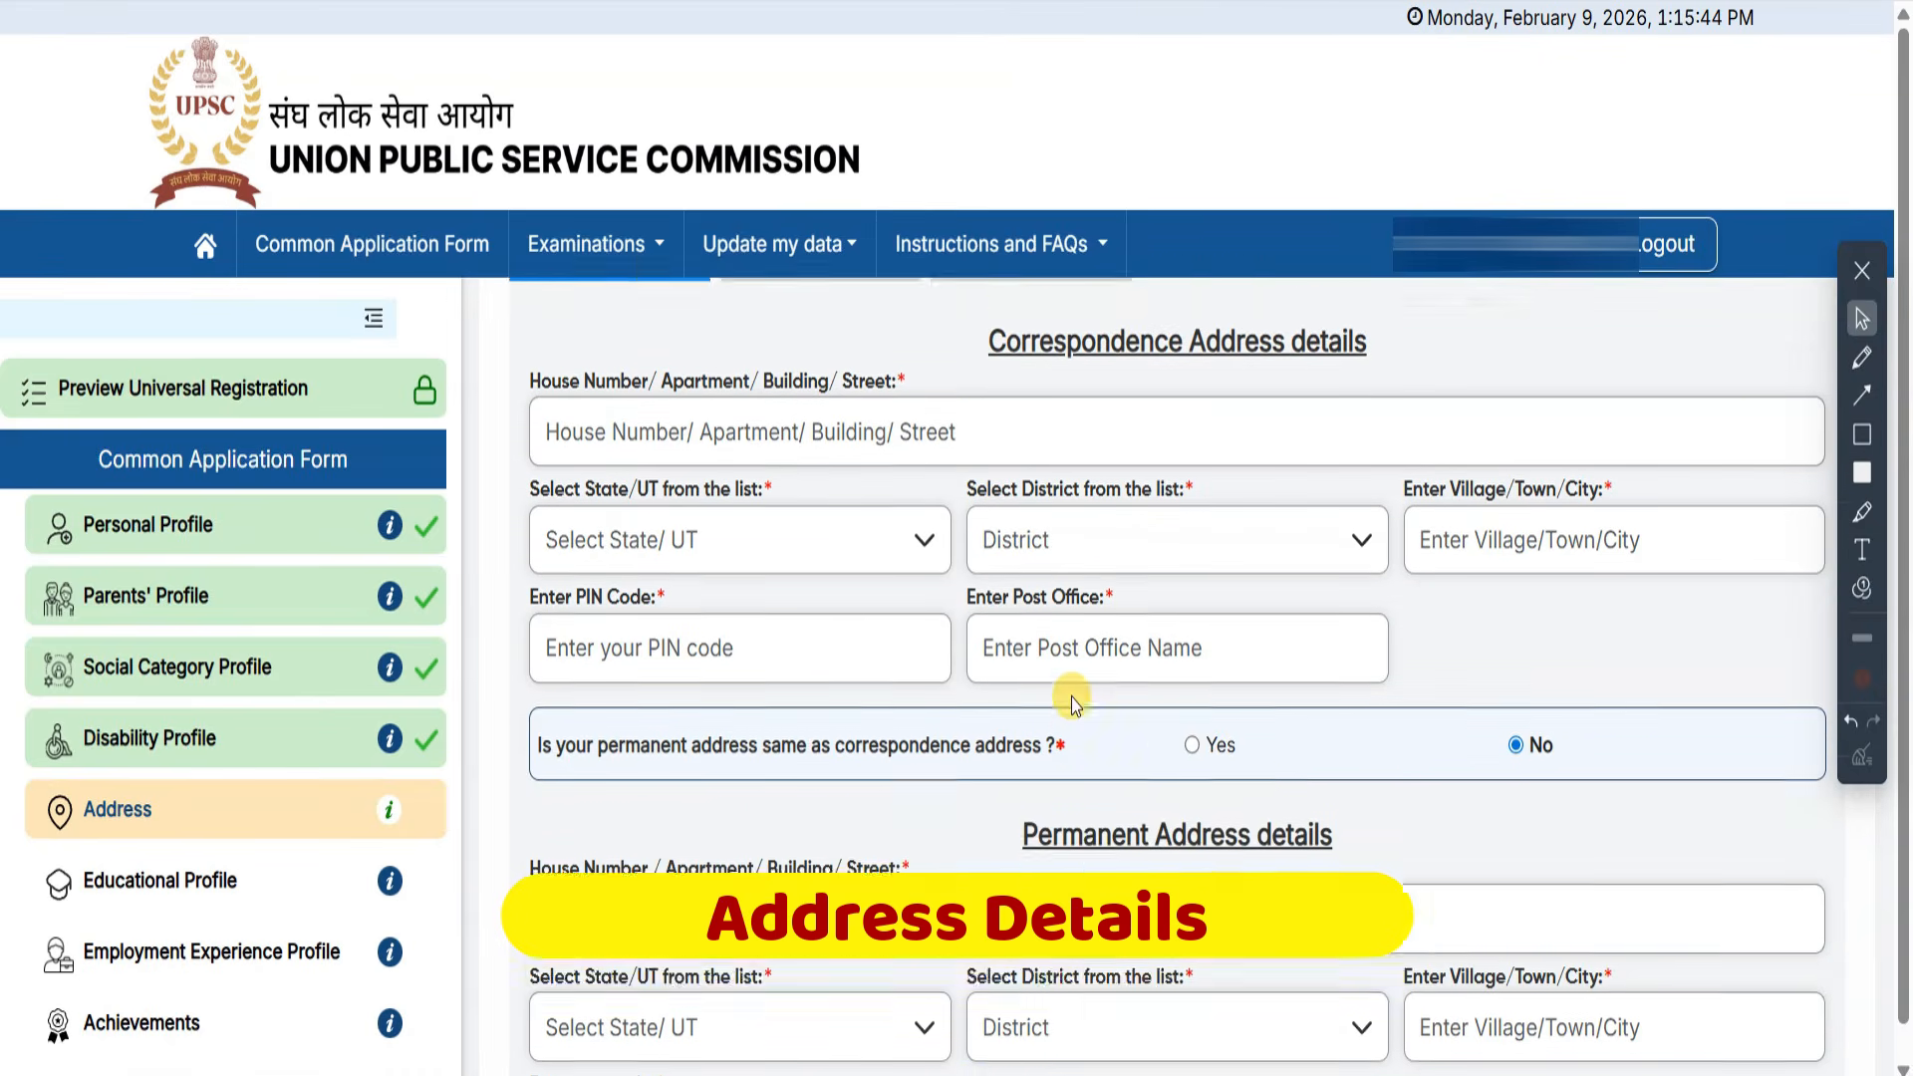
click(986, 549)
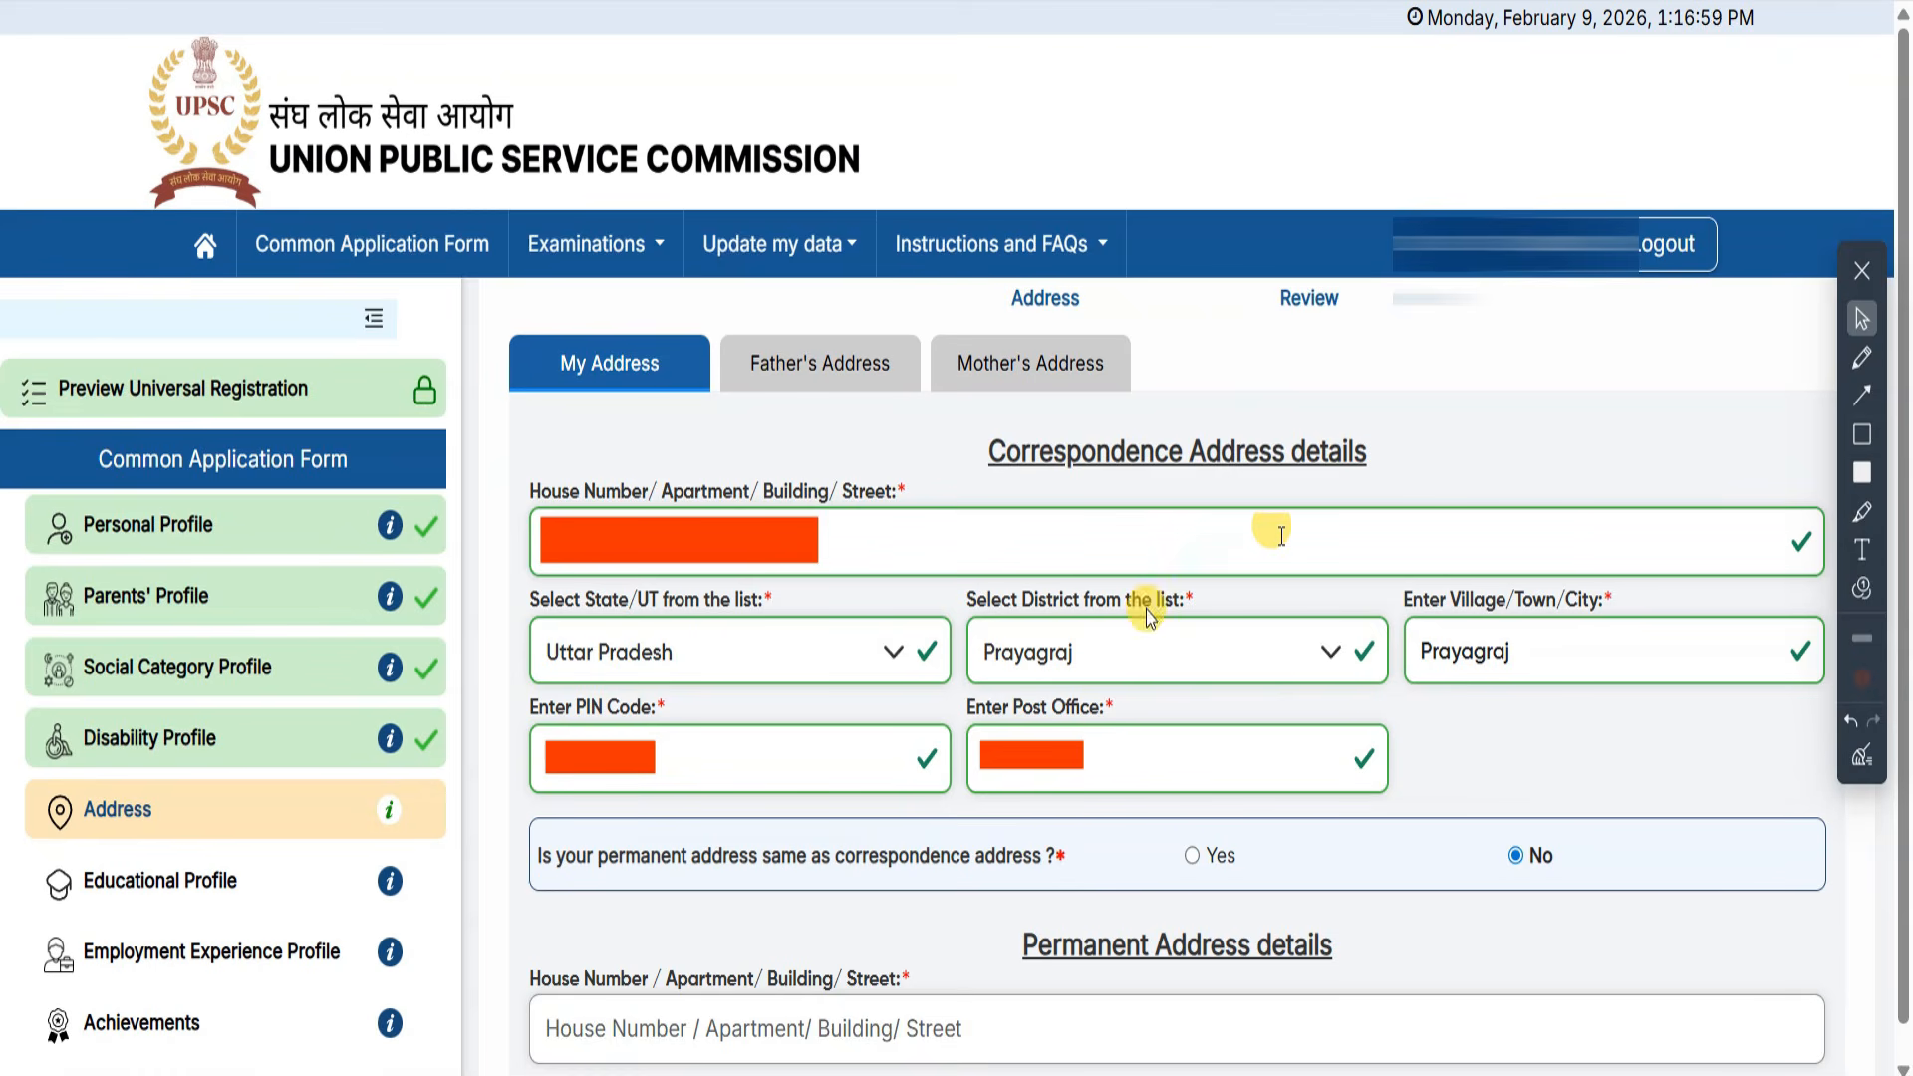
click(1194, 857)
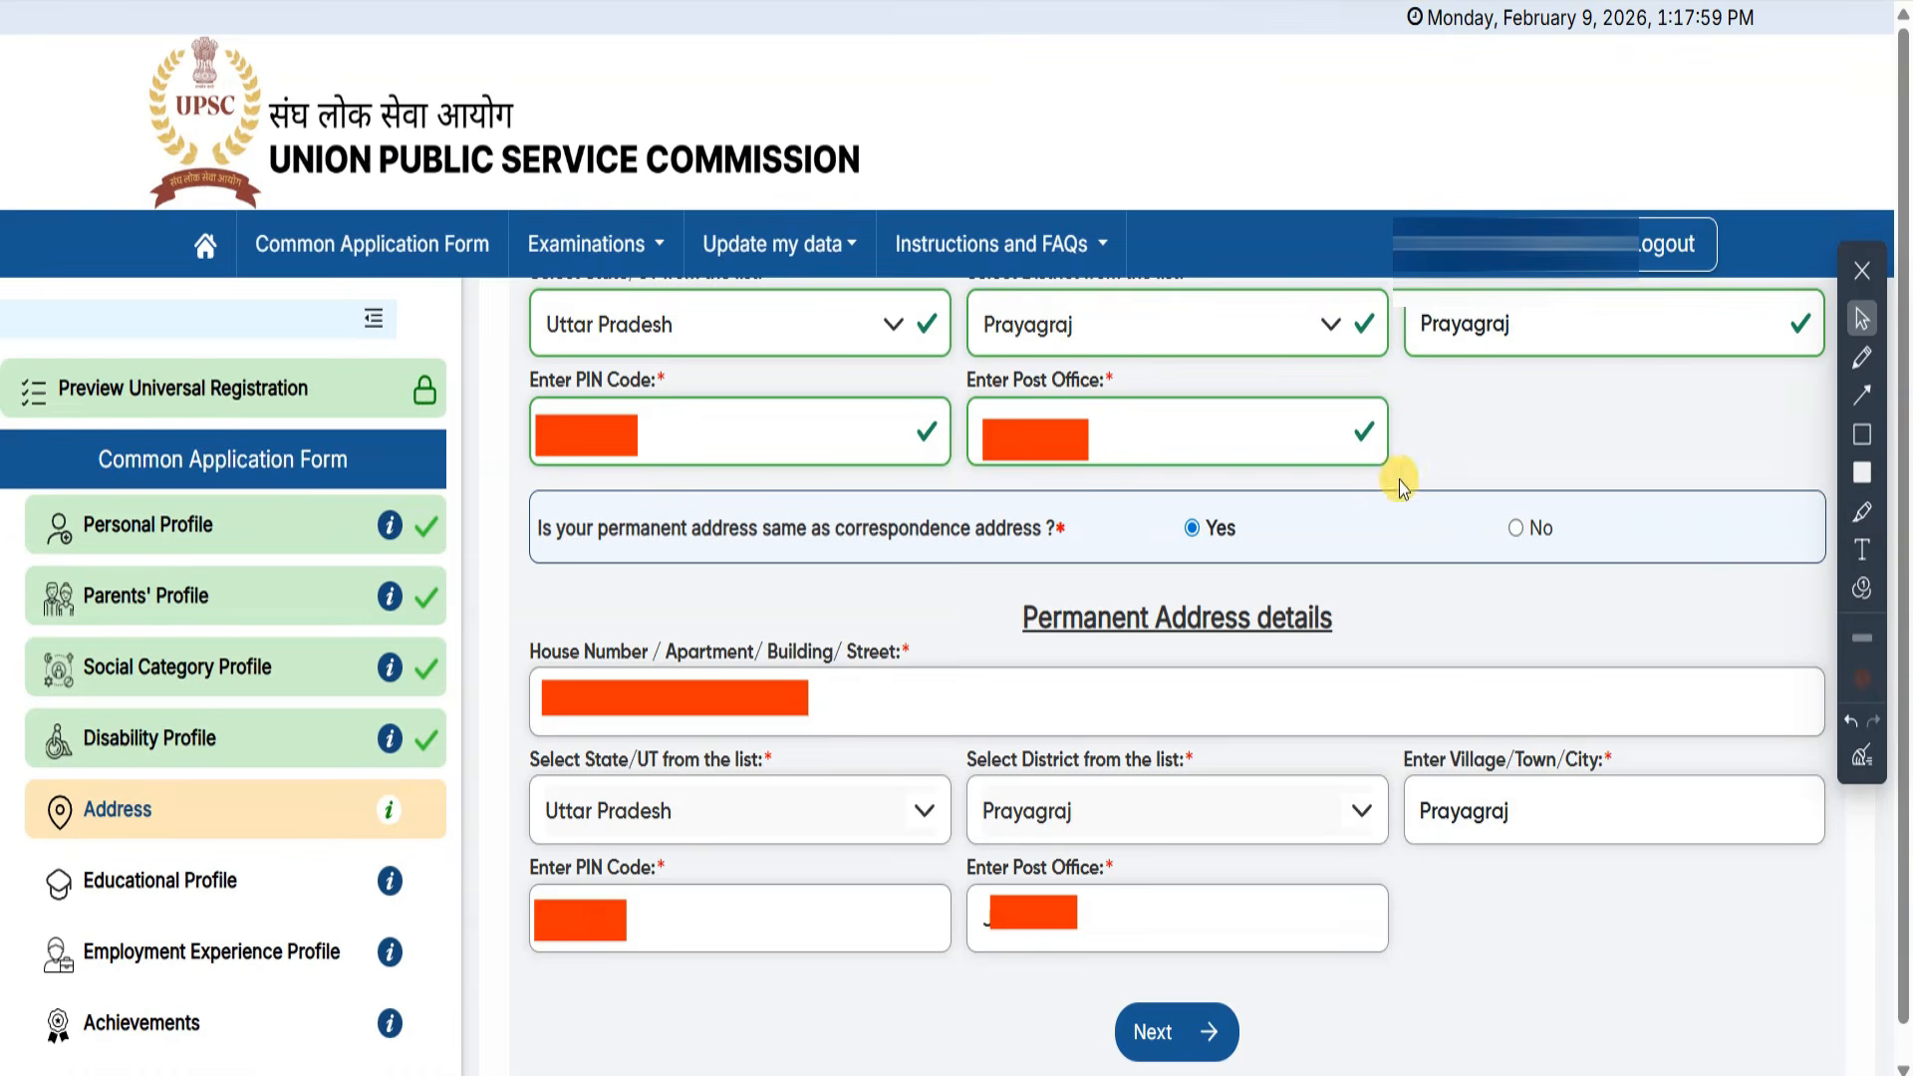
click(1218, 1037)
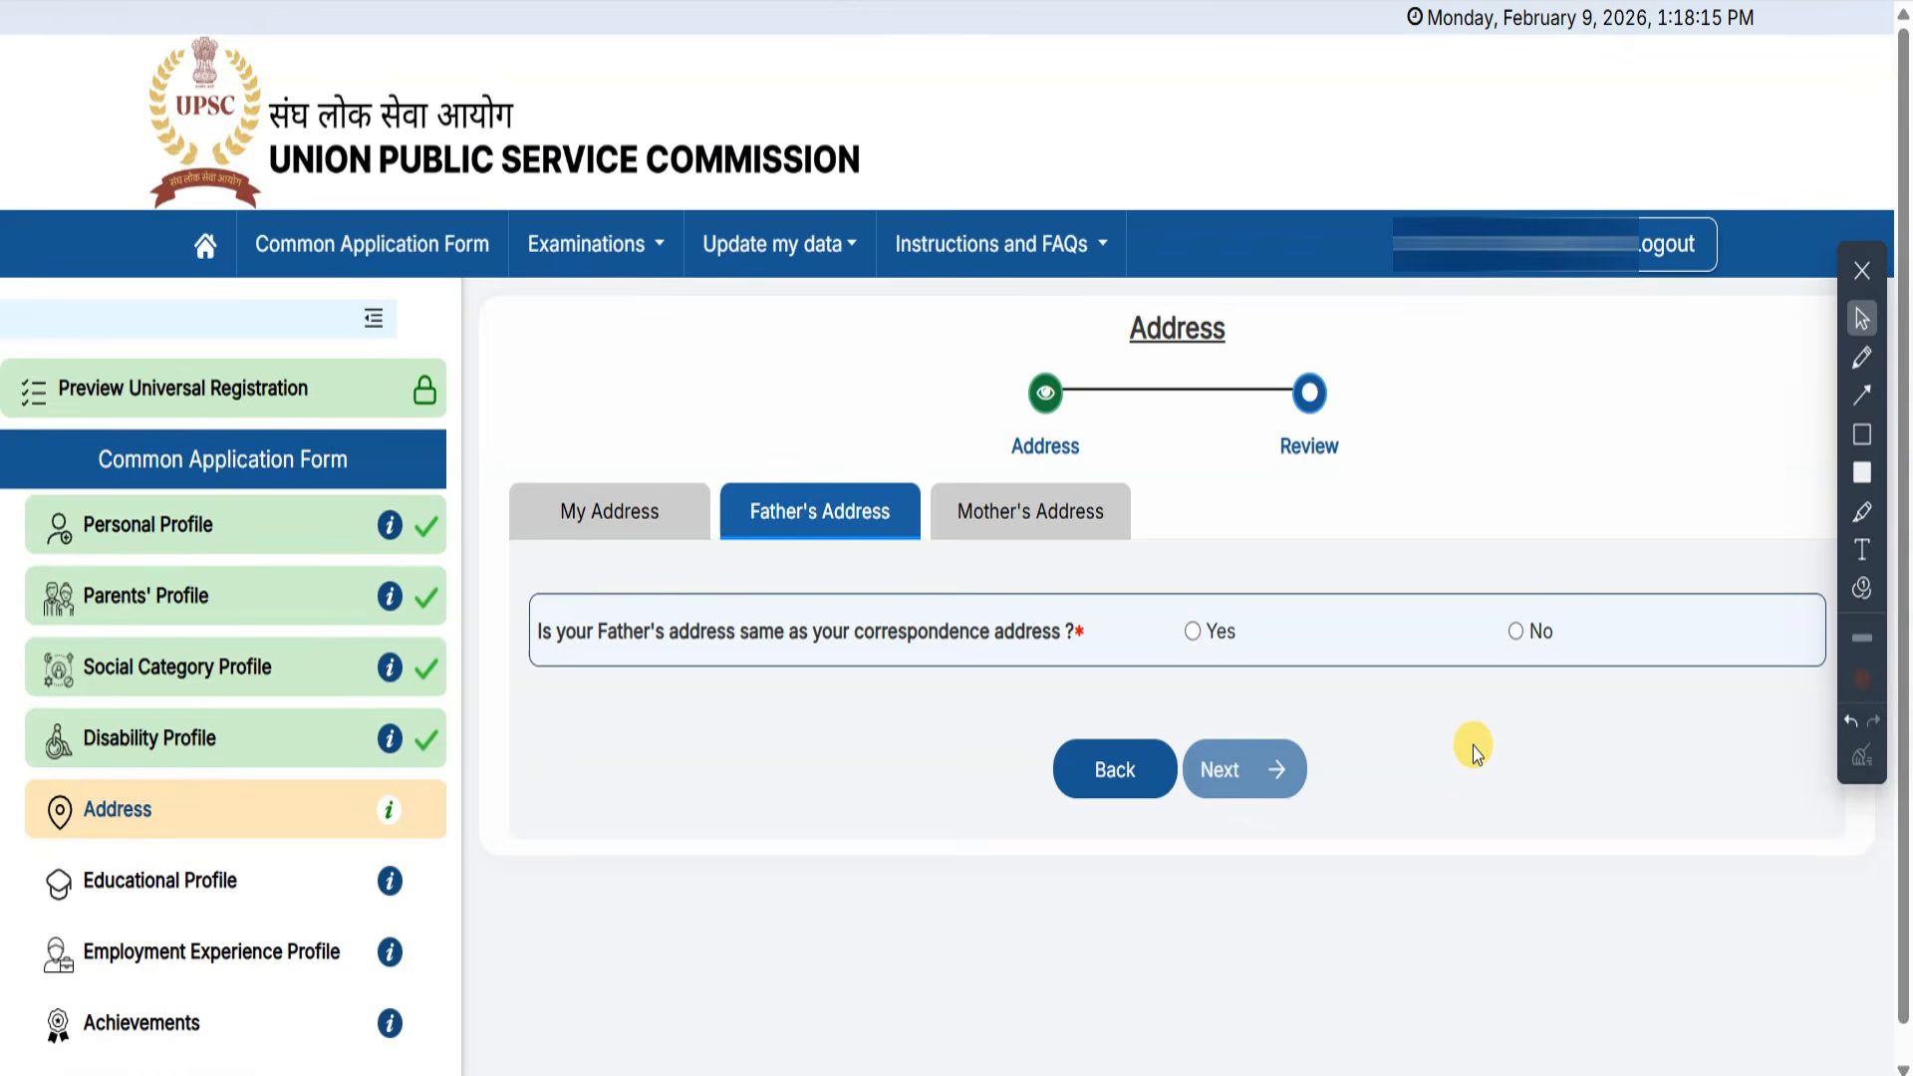
- Mark the father's address as the same as the correspondence address
click(1518, 634)
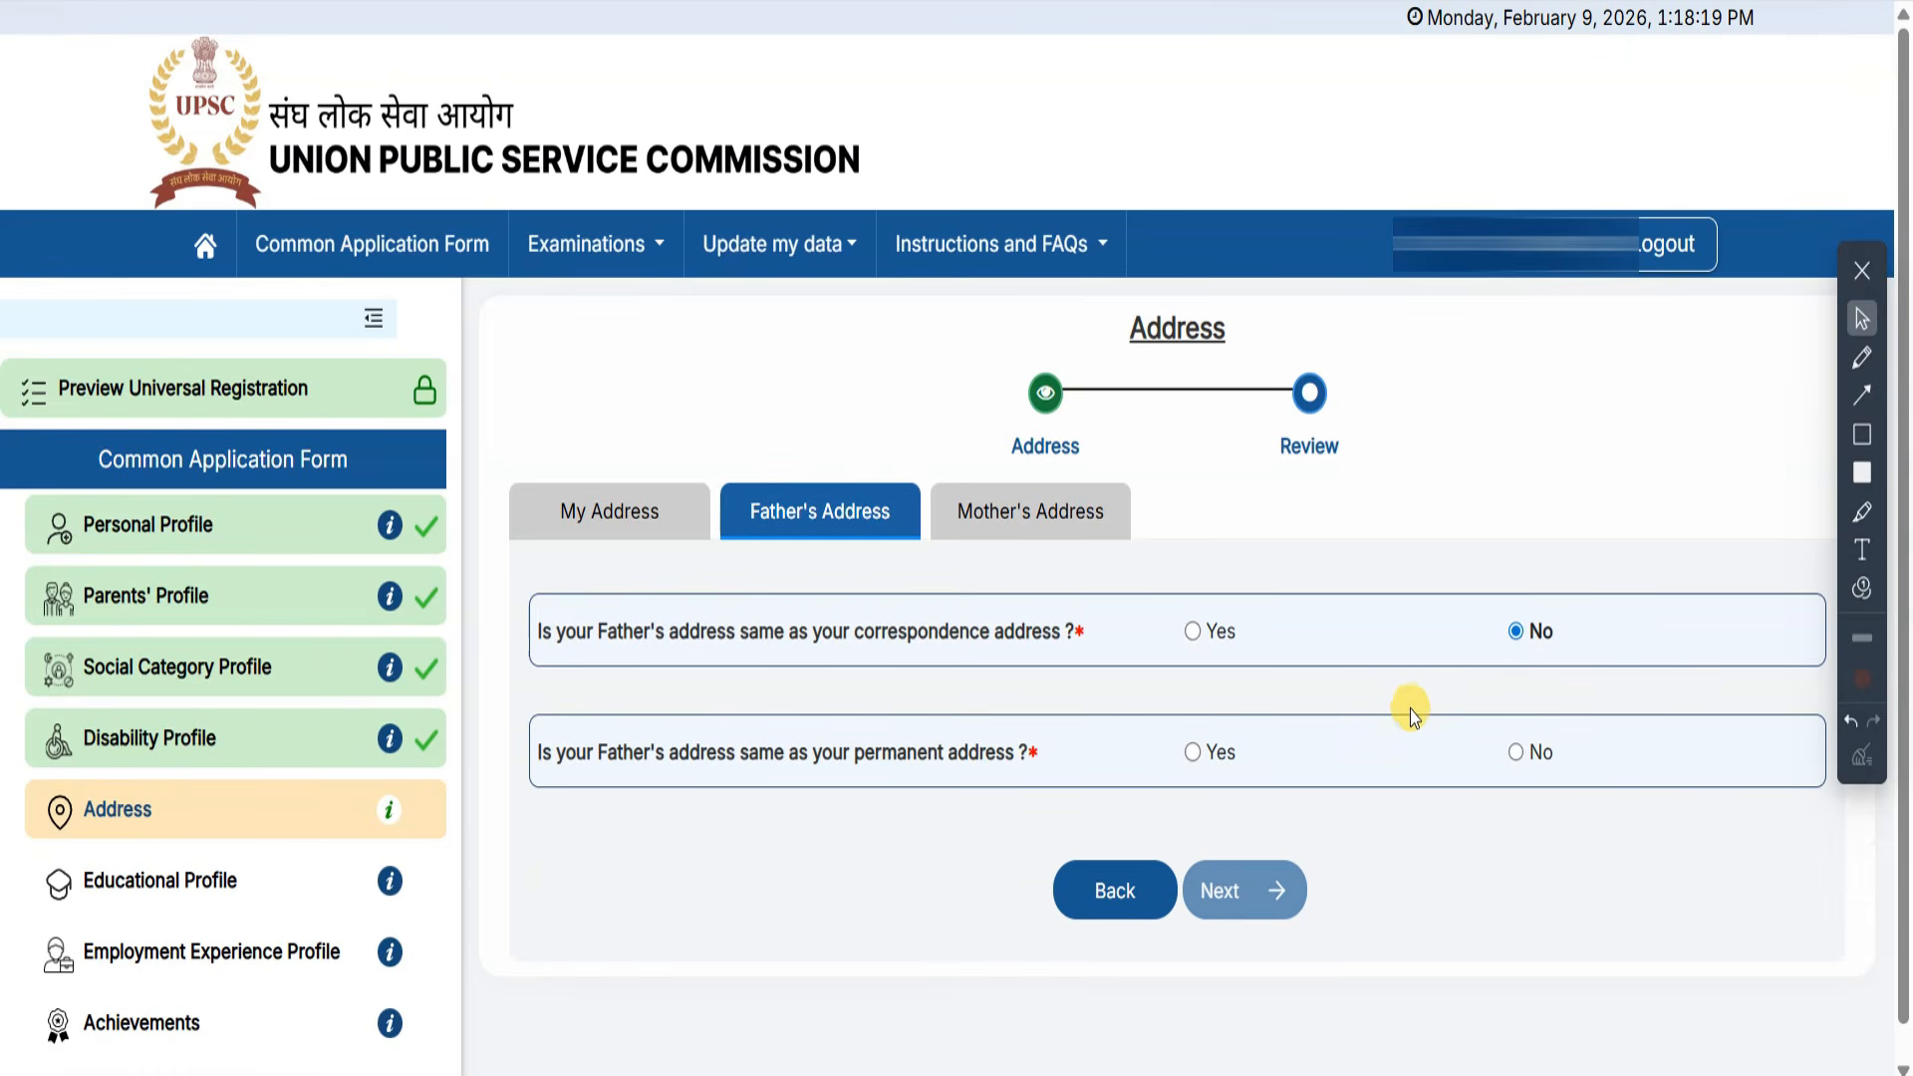
click(1518, 754)
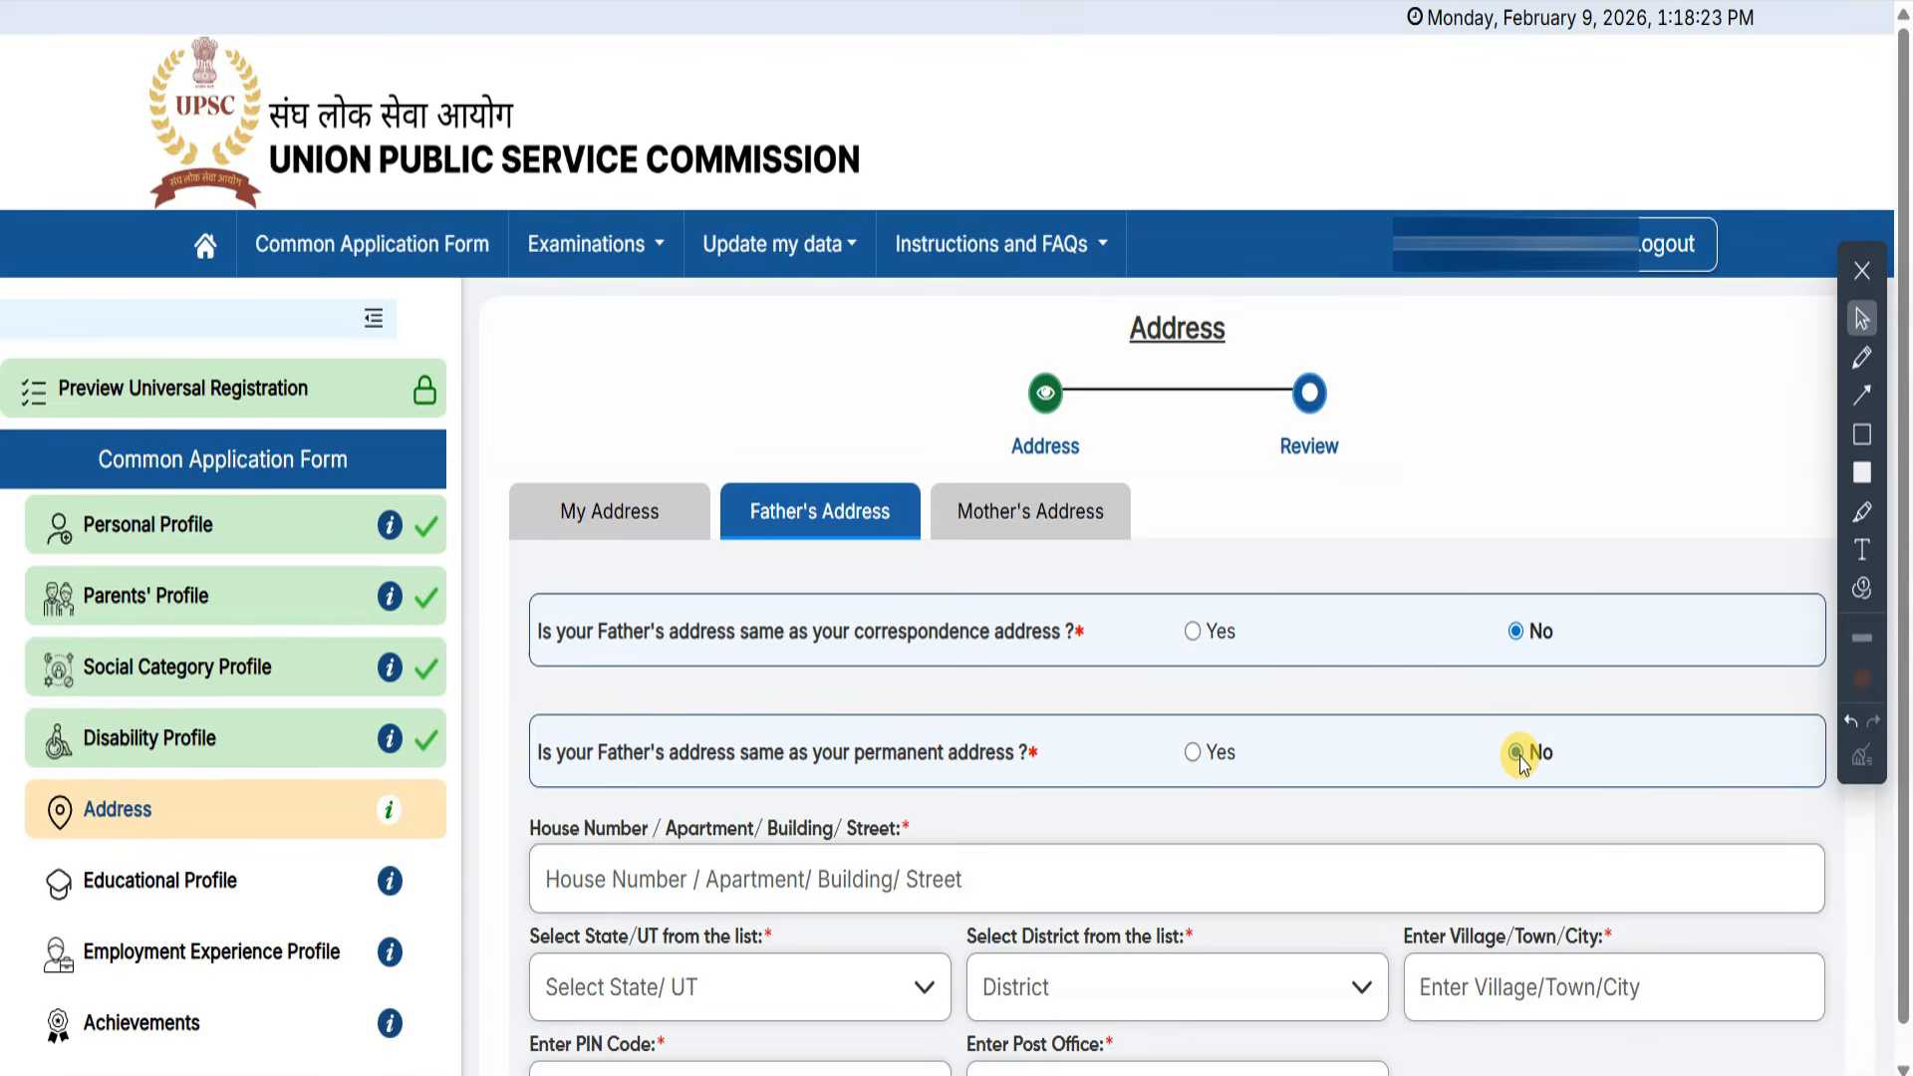
scroll(1521, 757, down, 2)
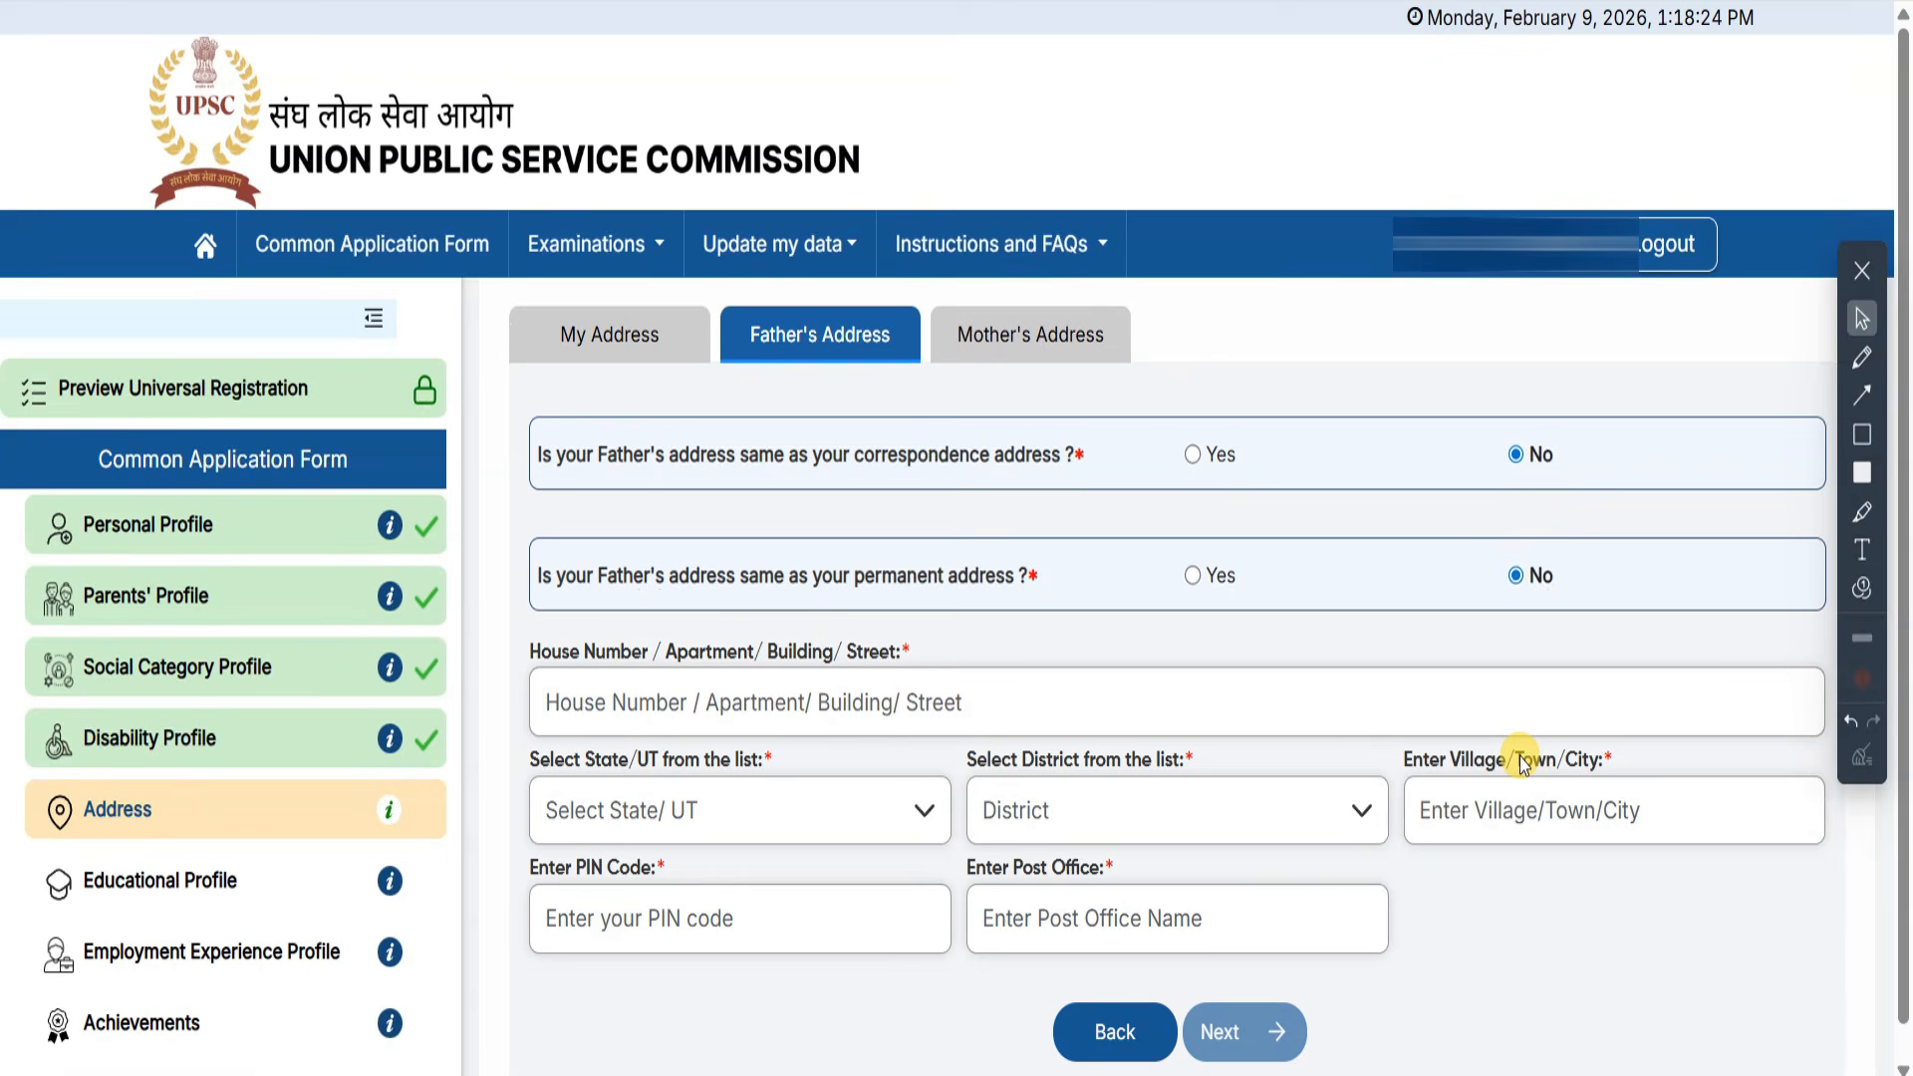
scroll(1521, 758, up, 1)
scroll(1521, 762, up, 1)
click(1205, 602)
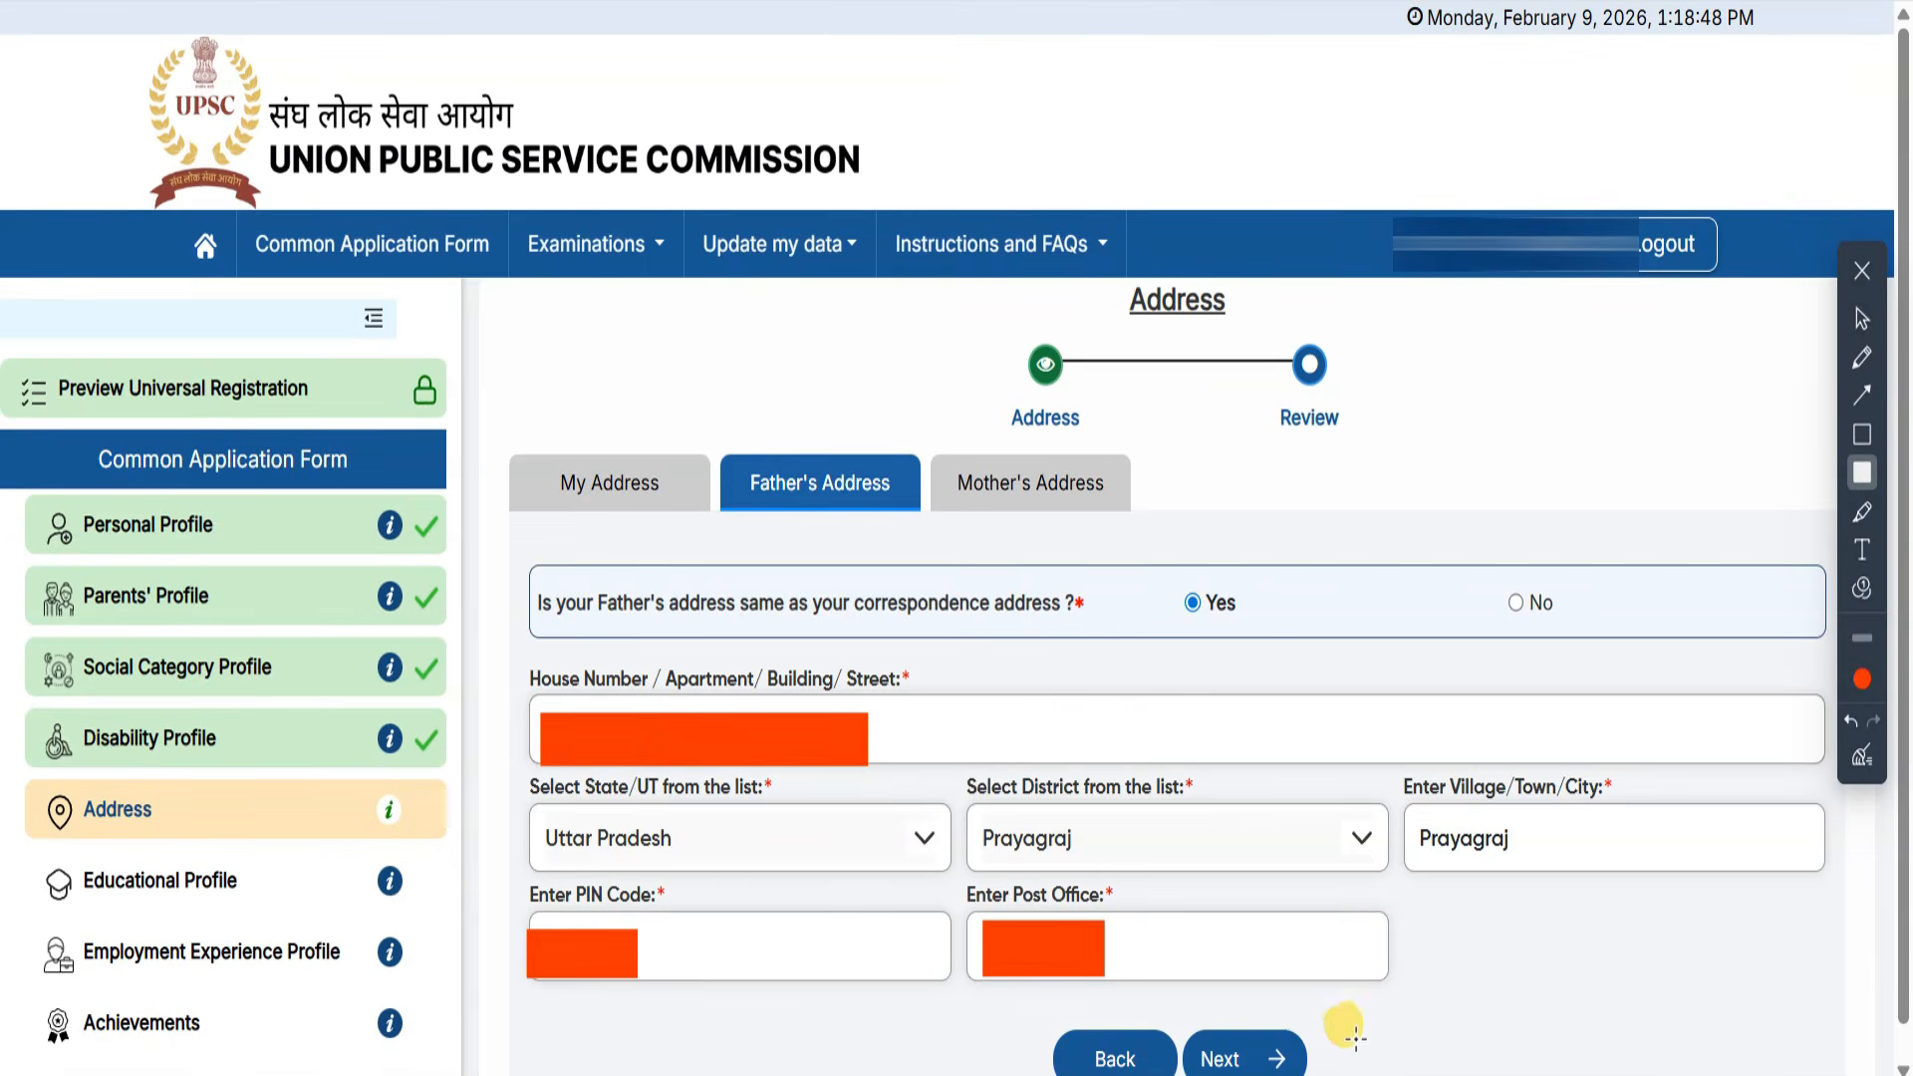
click(1862, 319)
click(1241, 1055)
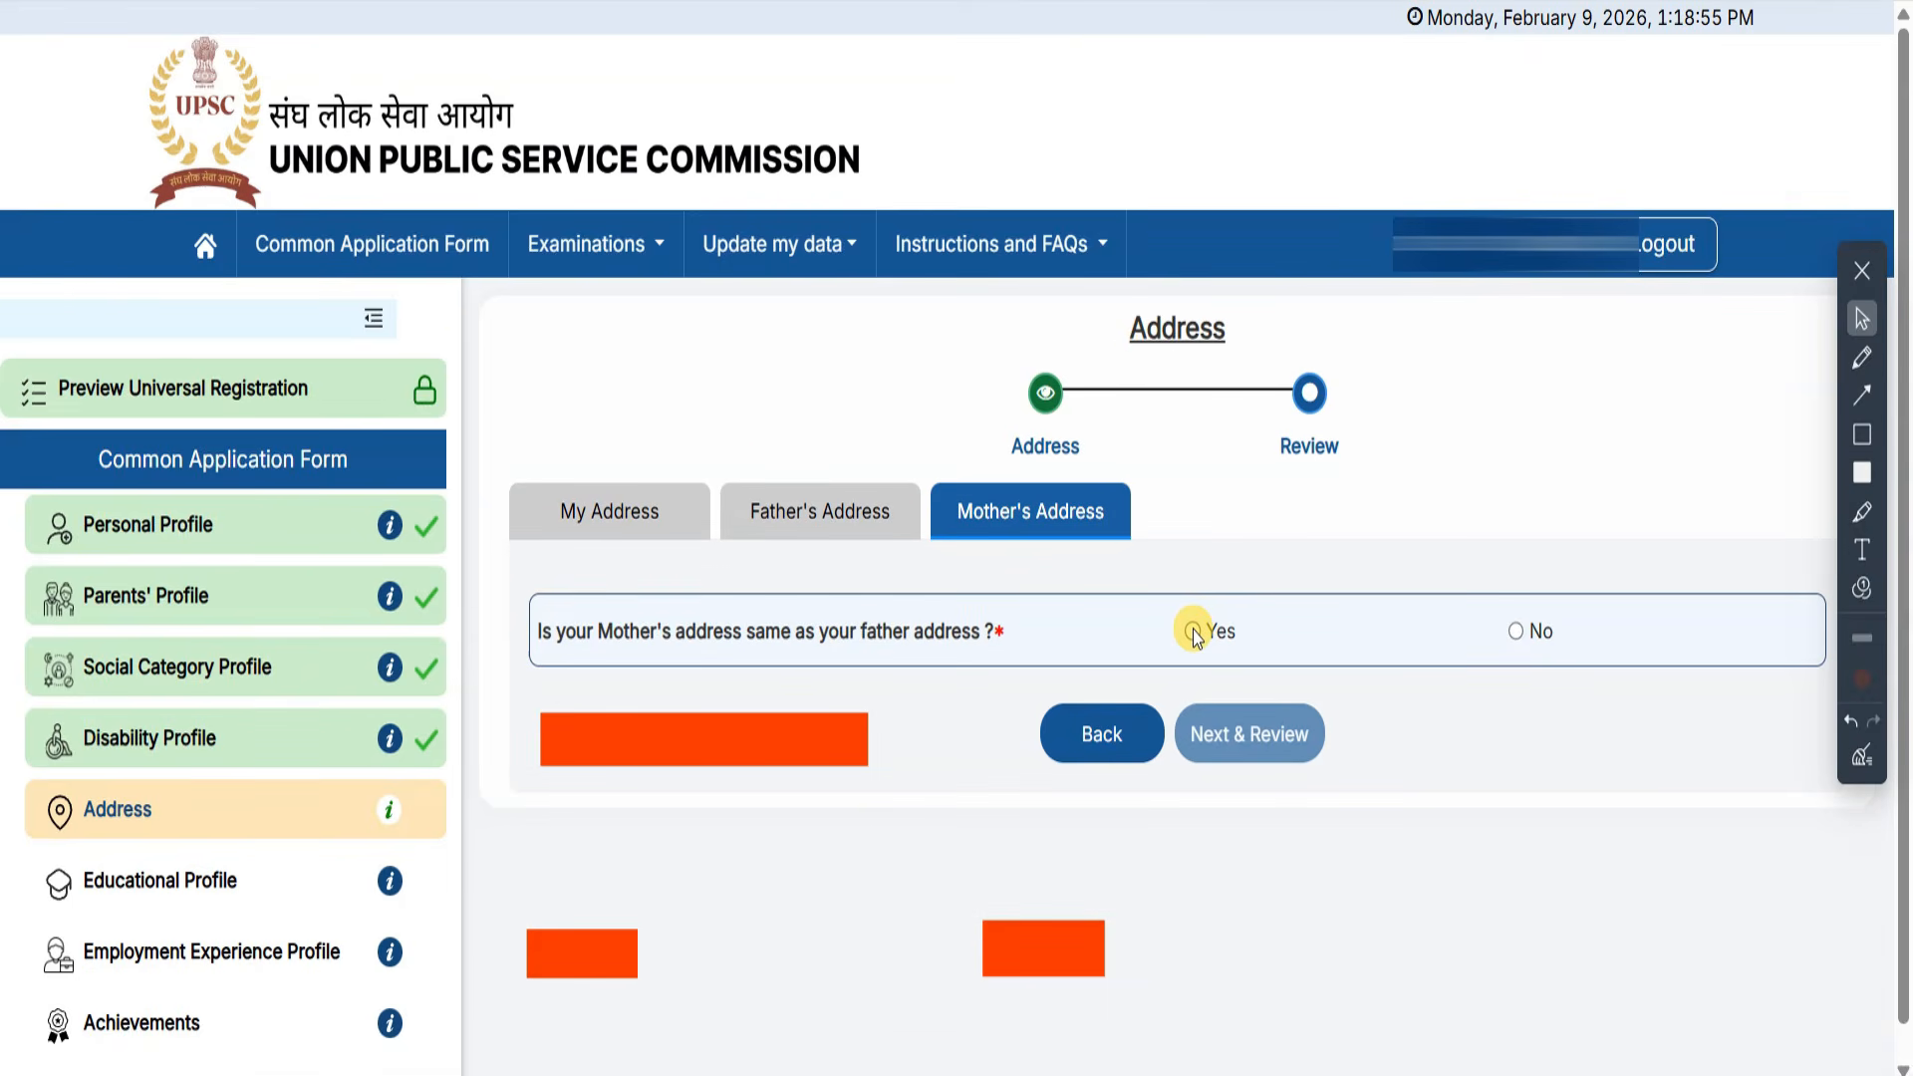
- Mark the mother's address same as the father's, then submit and confirm the Address Profile
click(1194, 632)
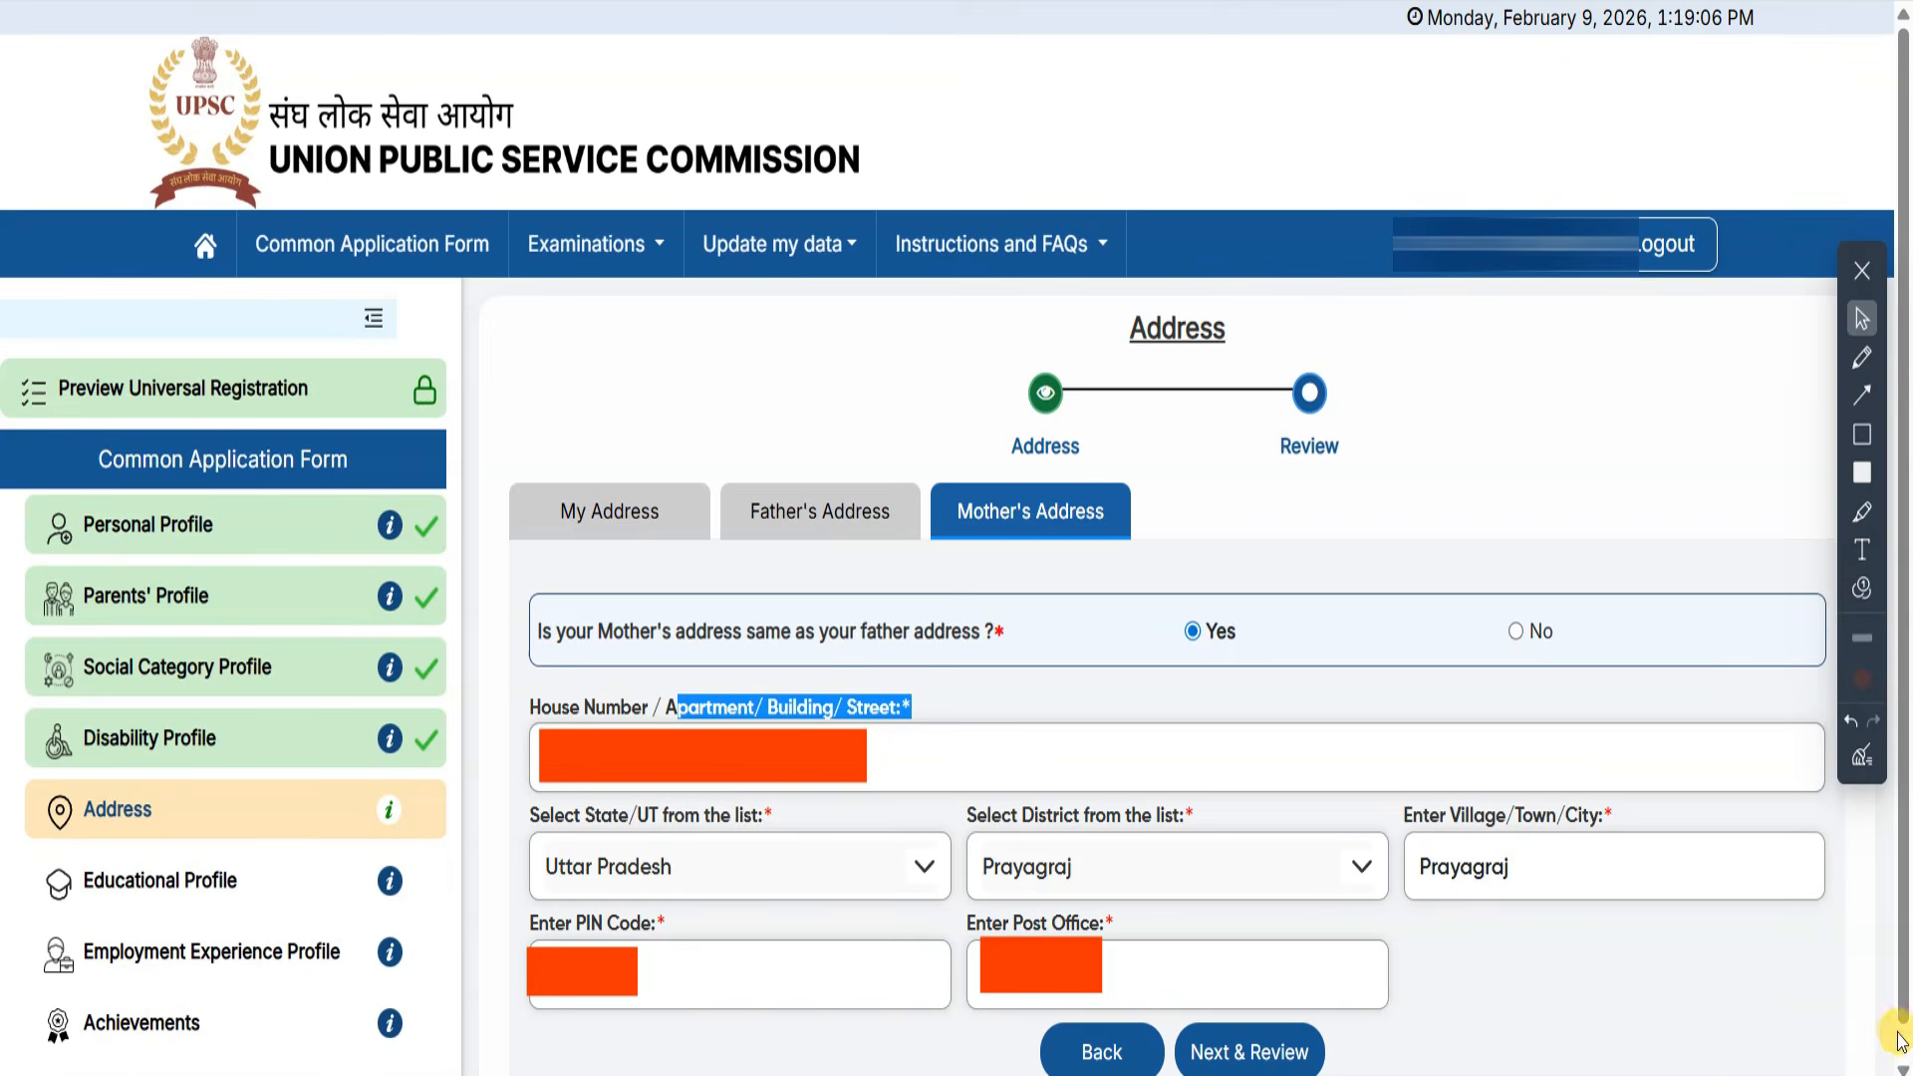
click(1299, 1061)
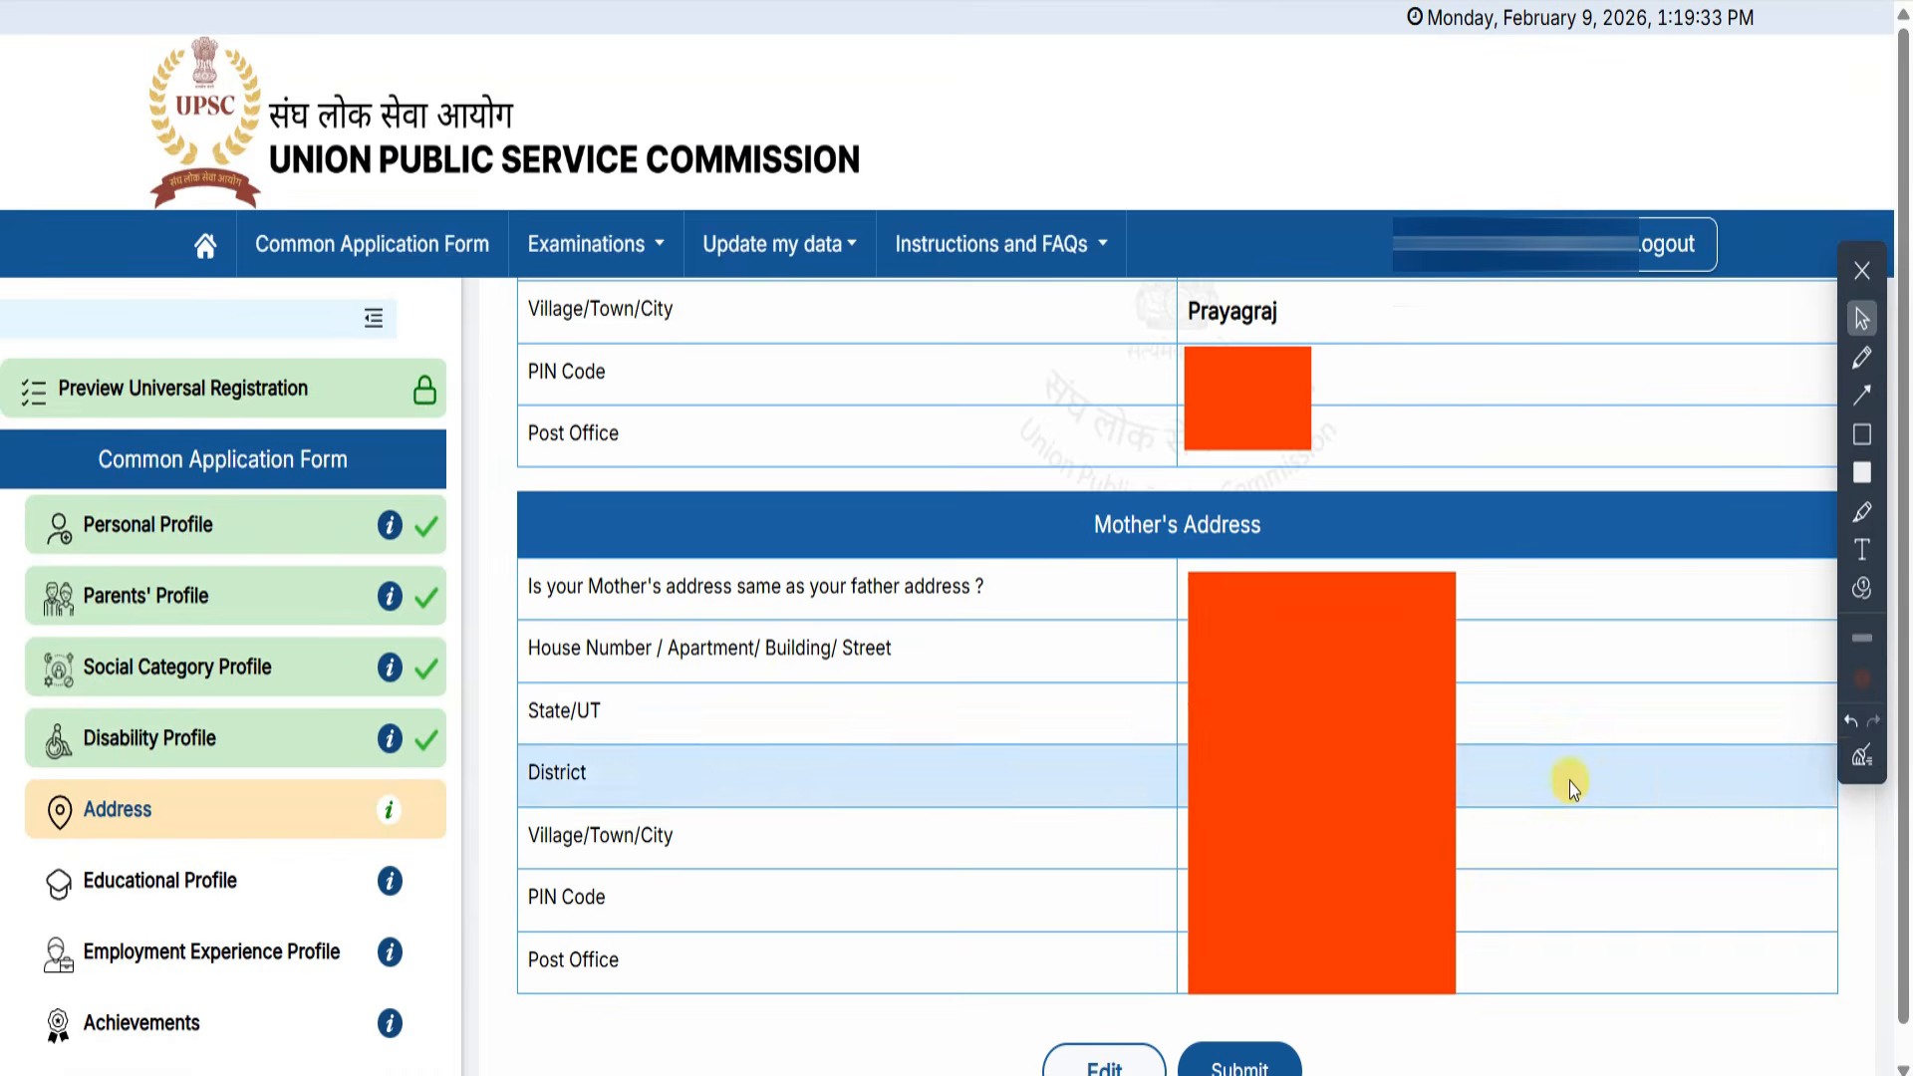
click(1260, 1068)
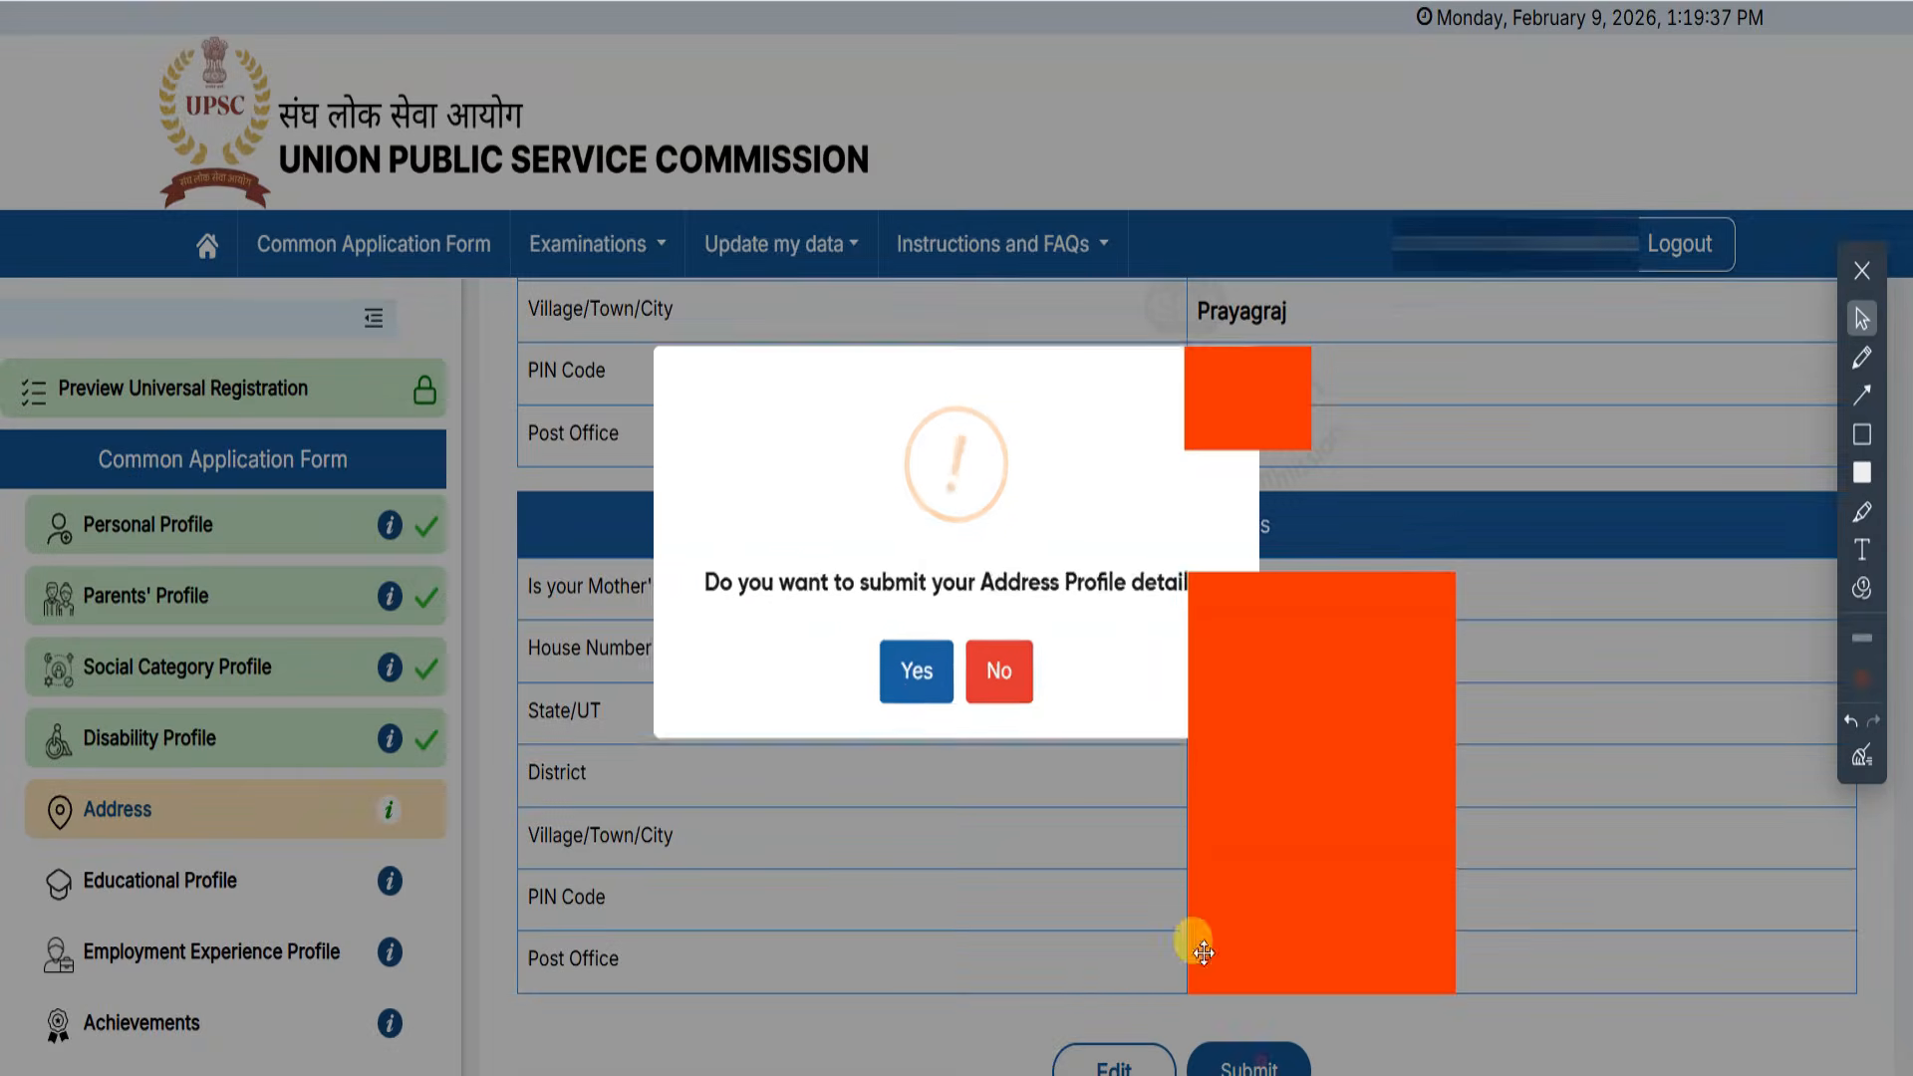
click(903, 675)
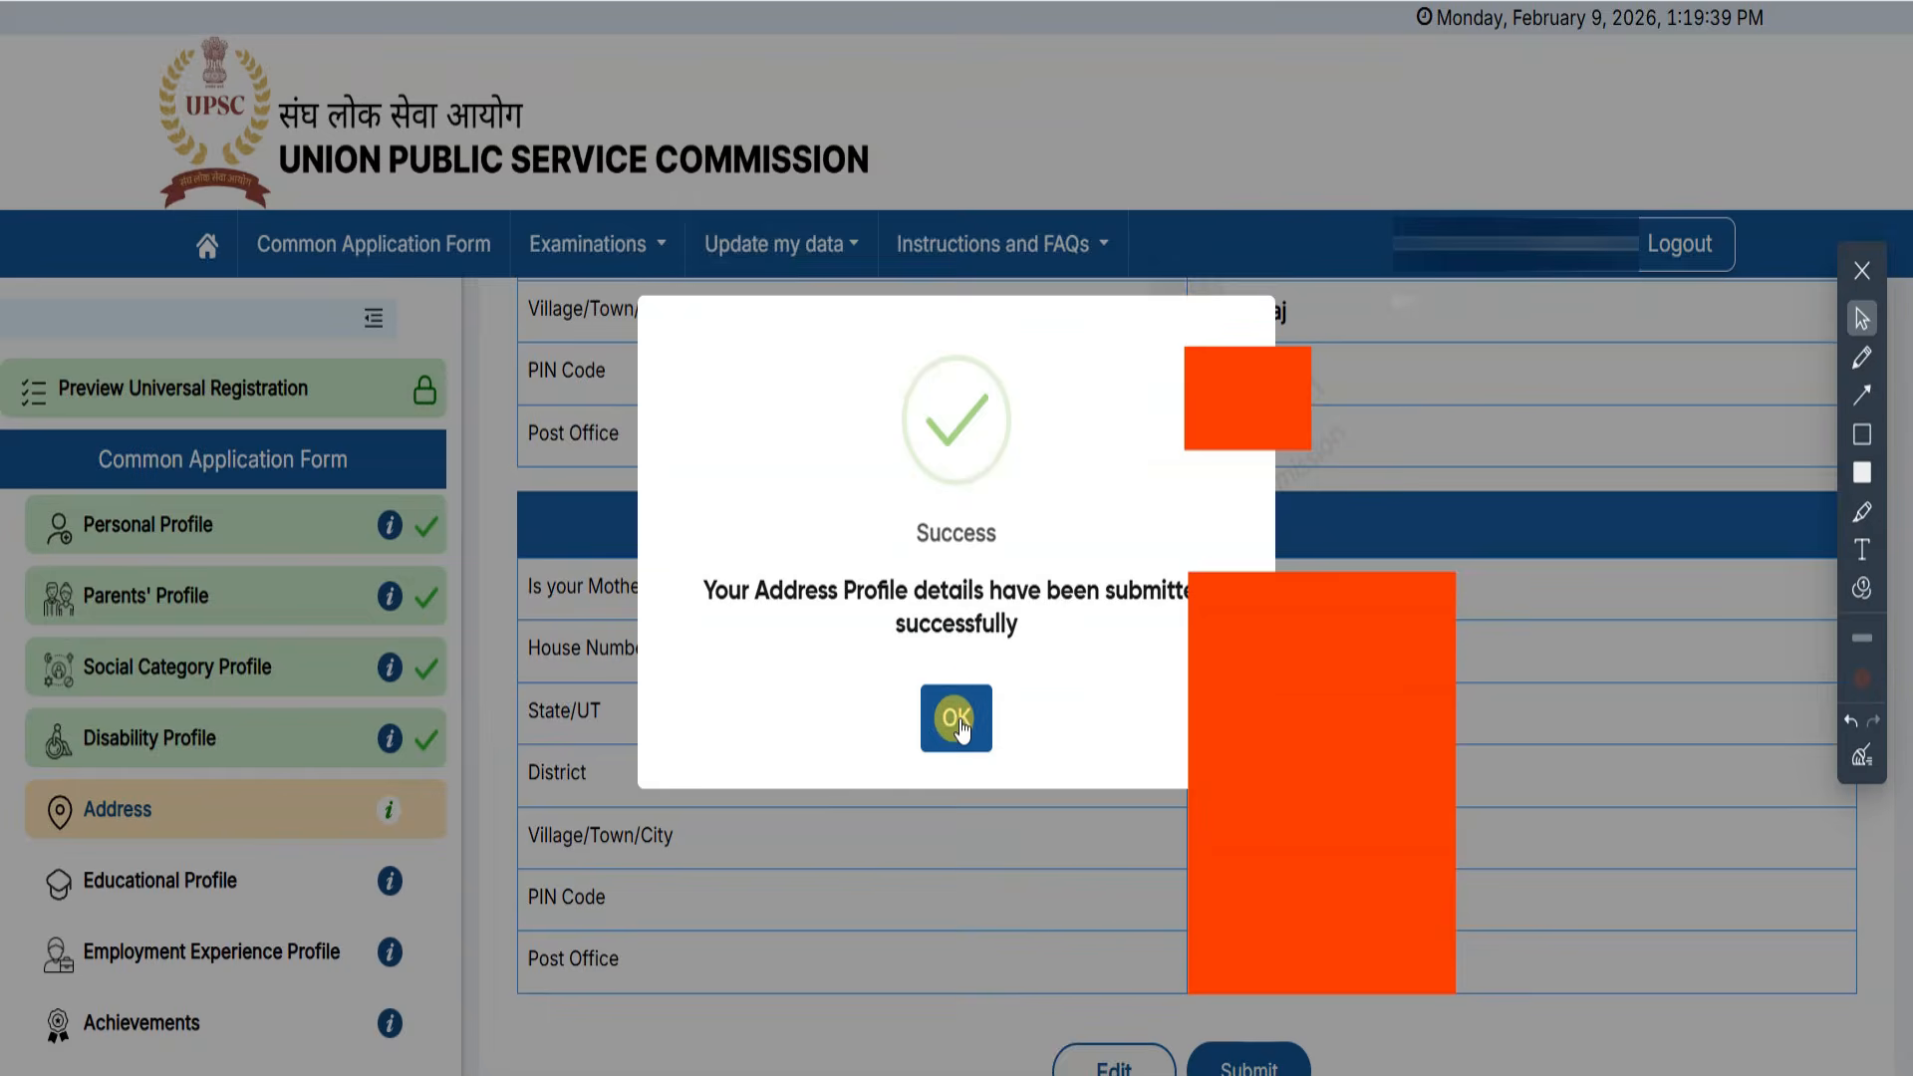
click(974, 705)
- Add a Higher Secondary (10+2) qualification completed in India to the qualifications table
scroll(1004, 699, down, 1)
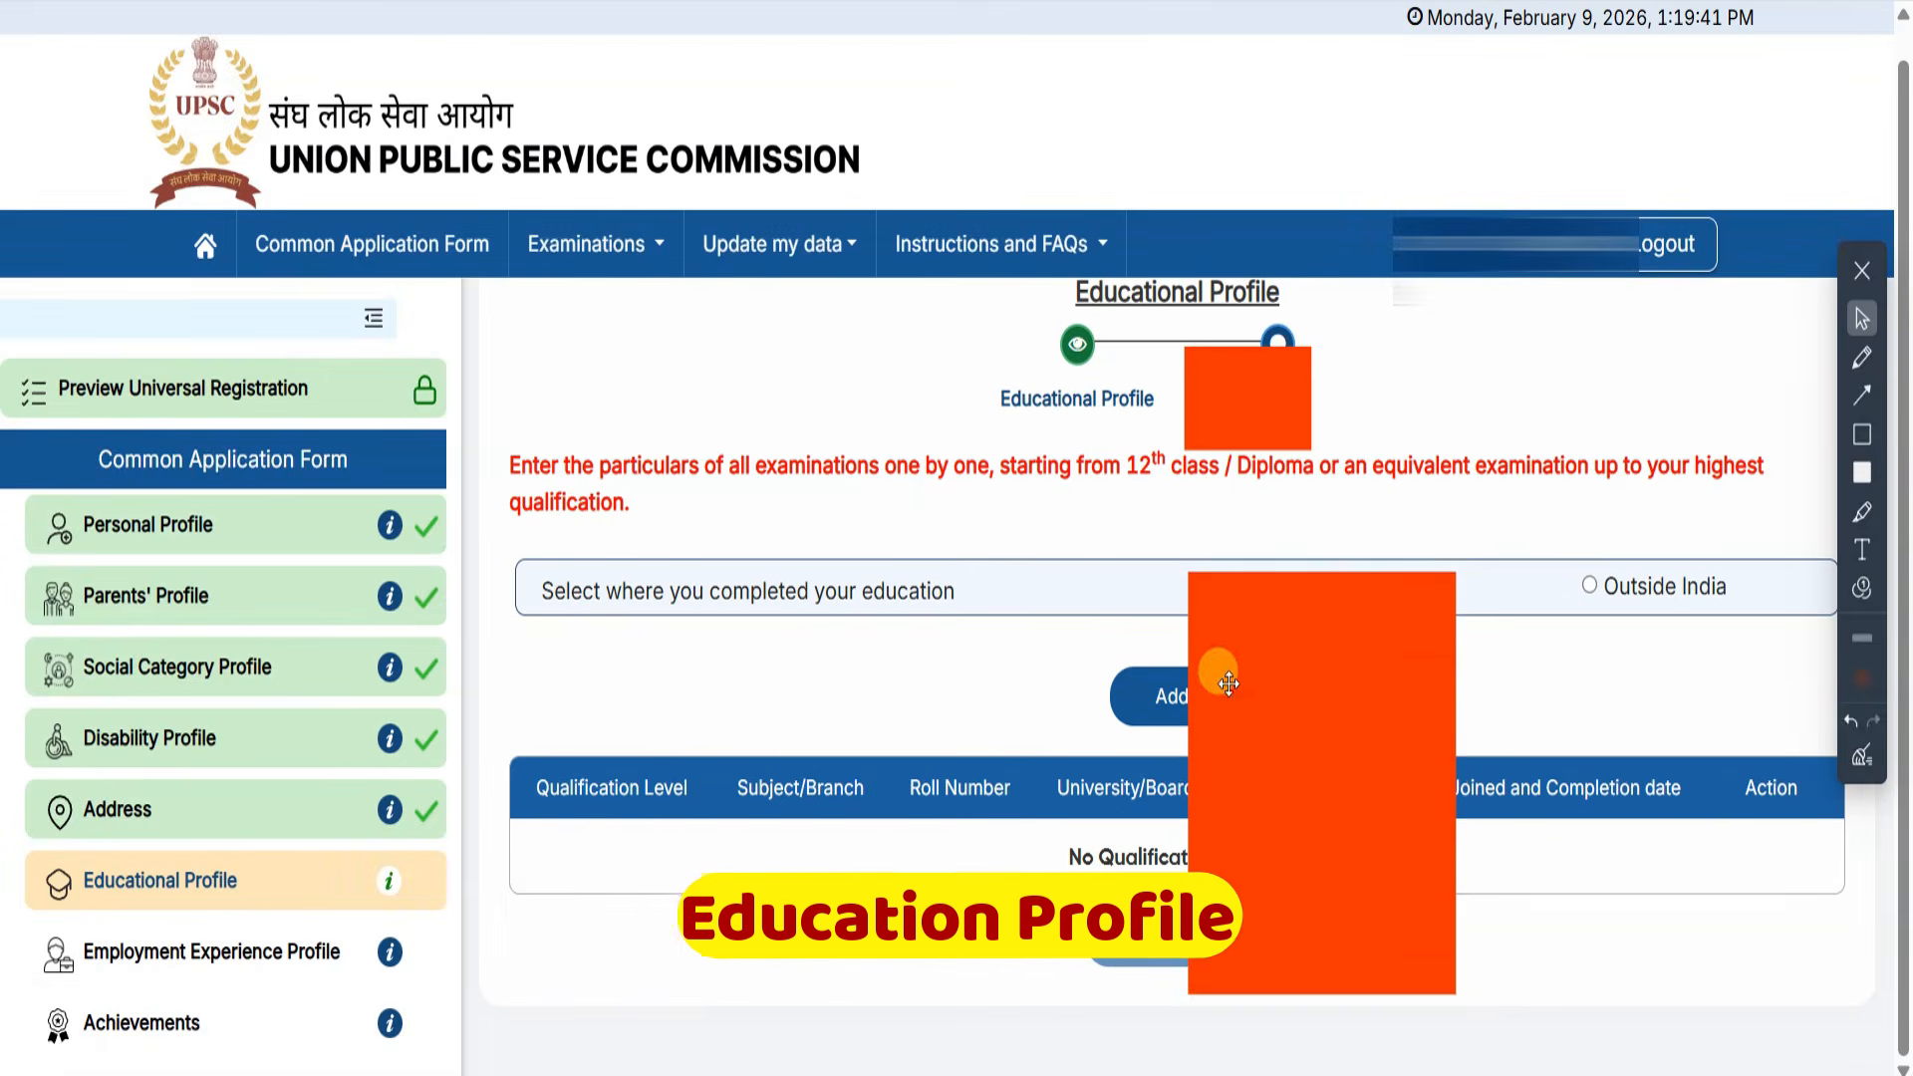
click(1272, 668)
click(1862, 755)
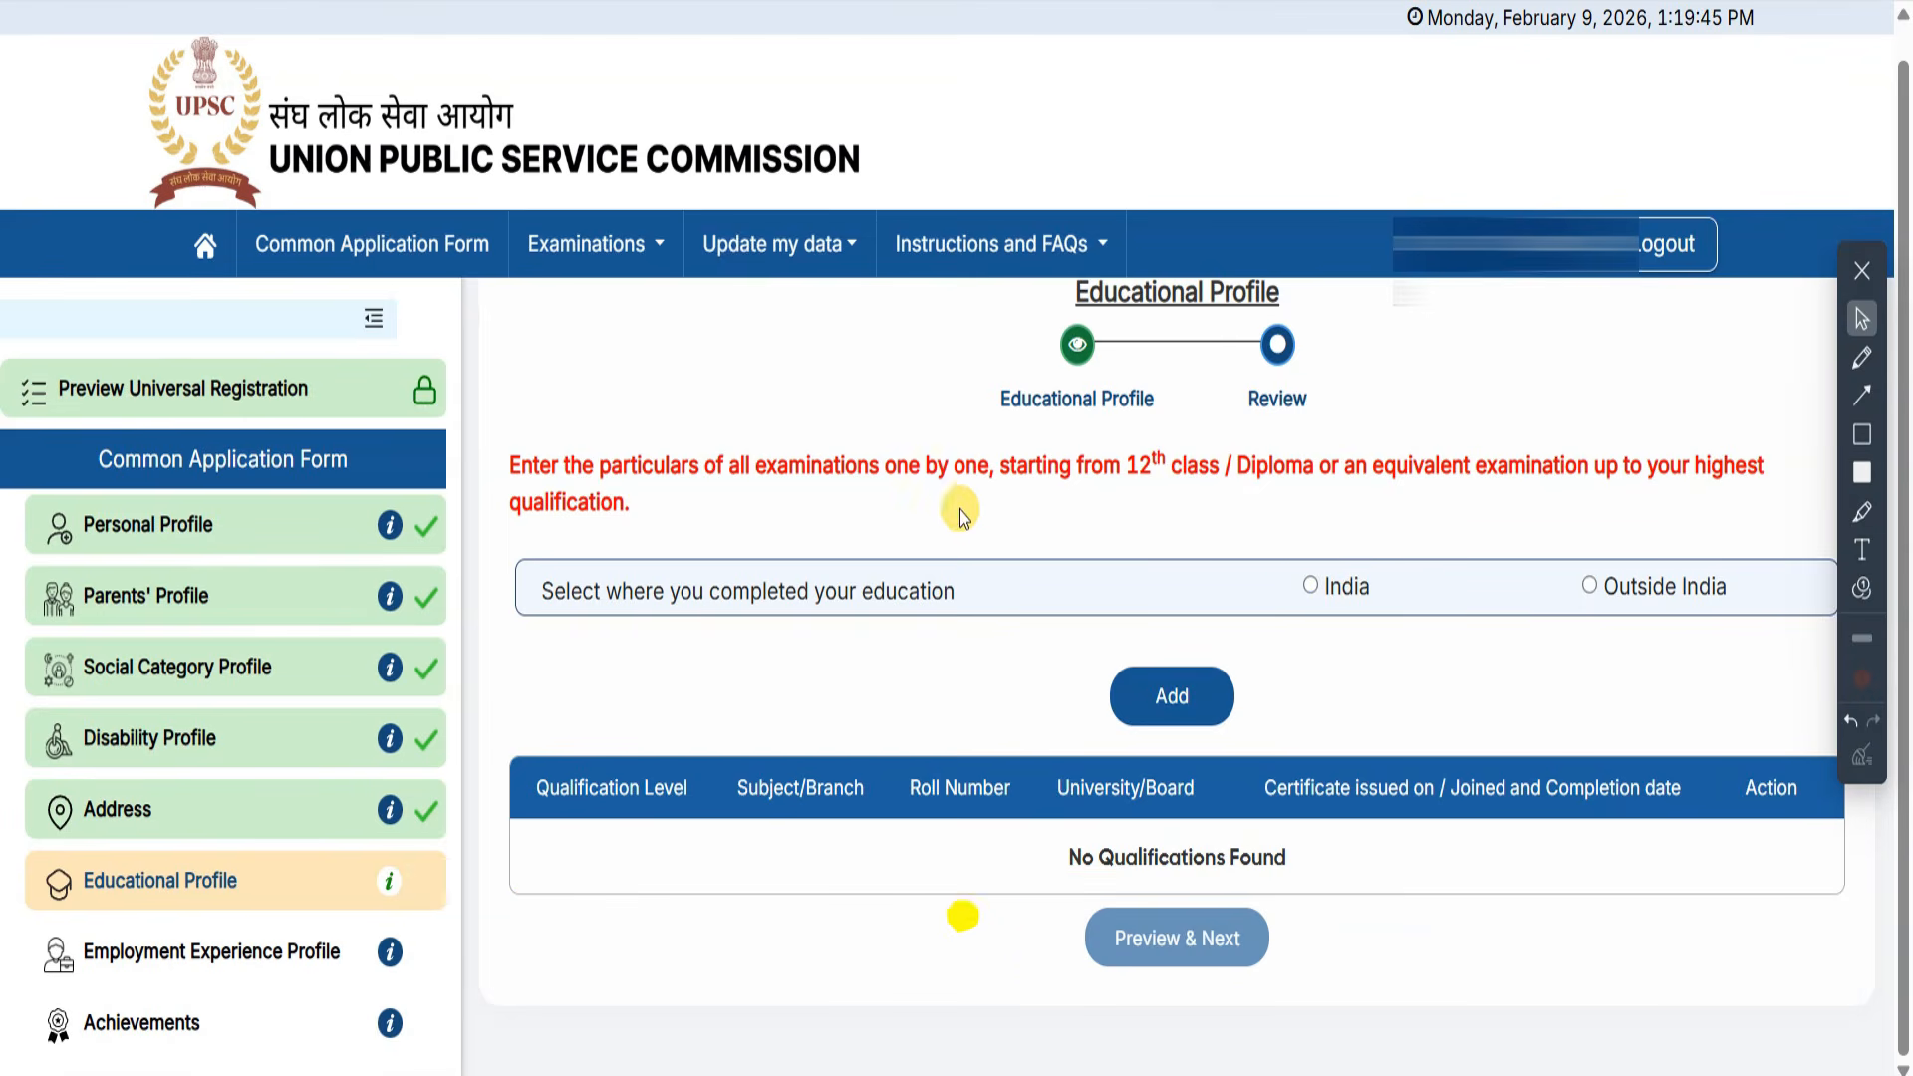
drag(884, 465, 1355, 465)
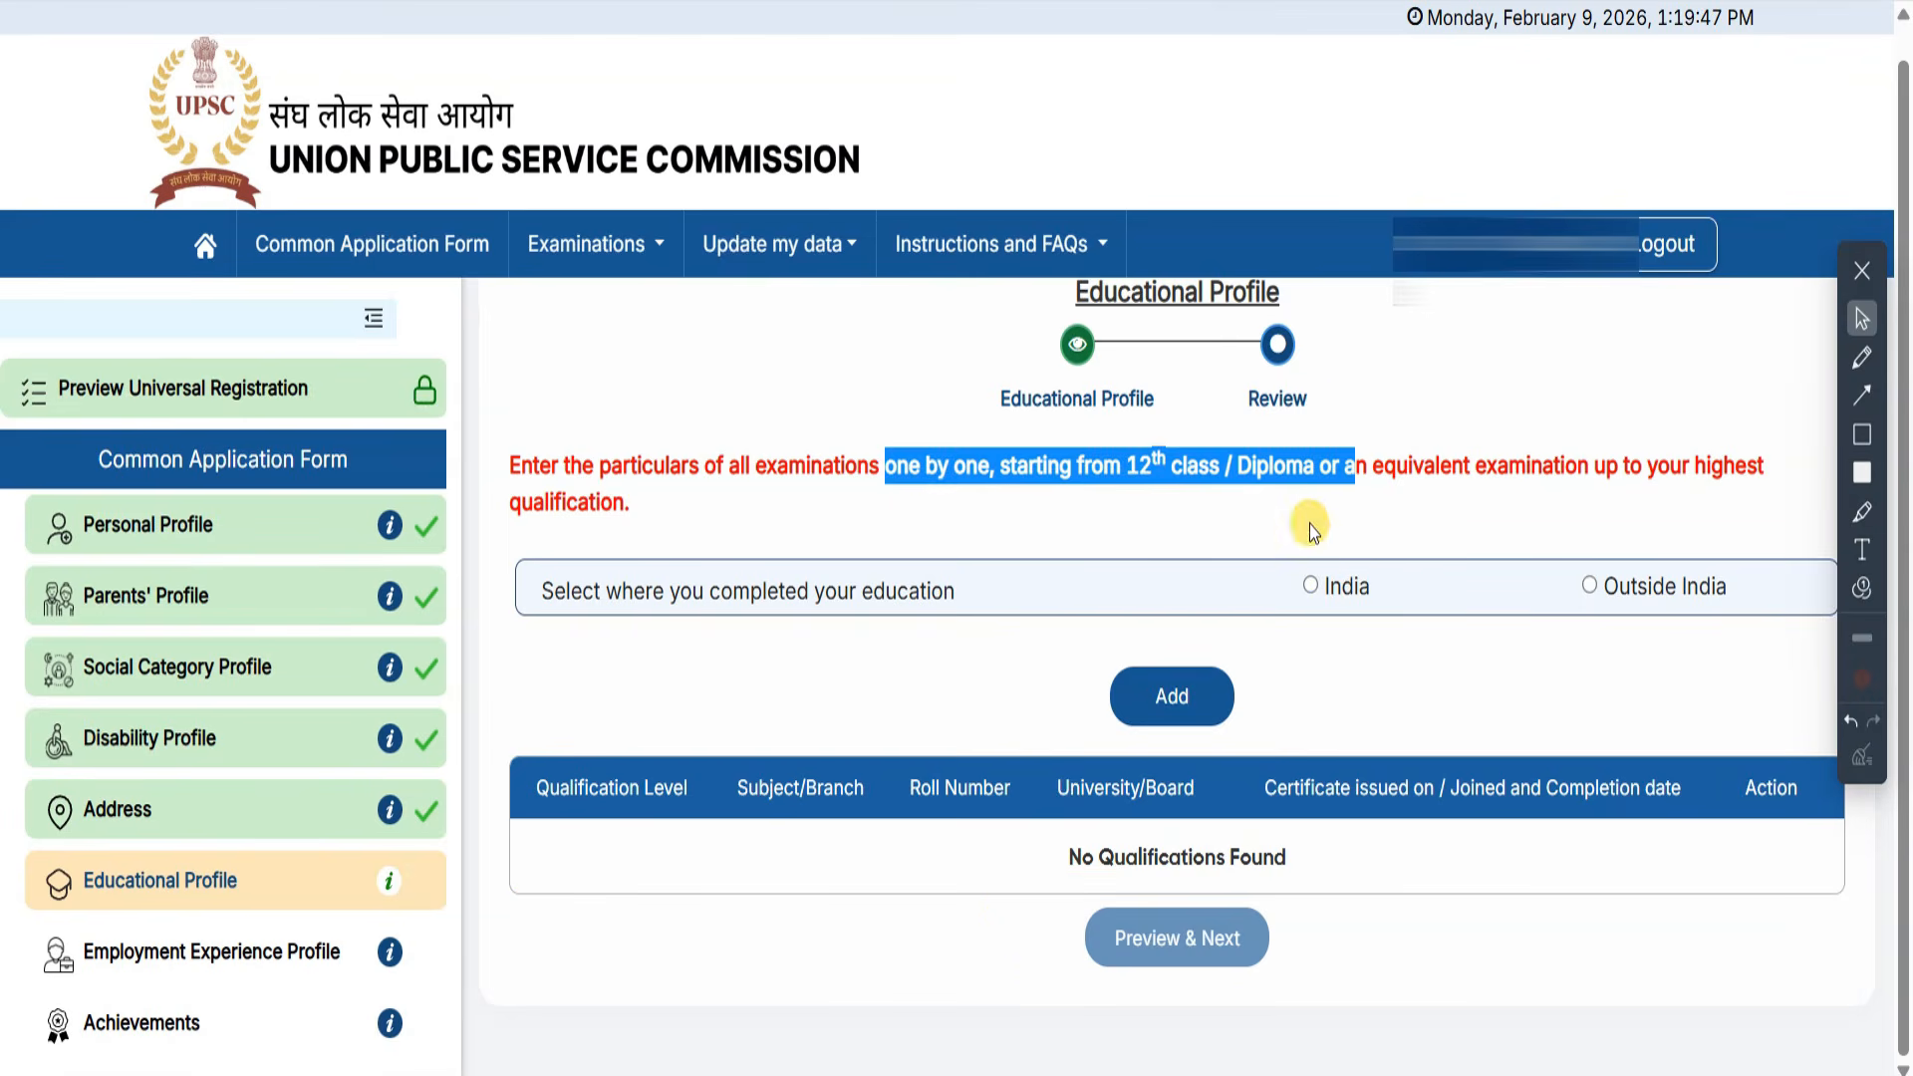
click(1309, 589)
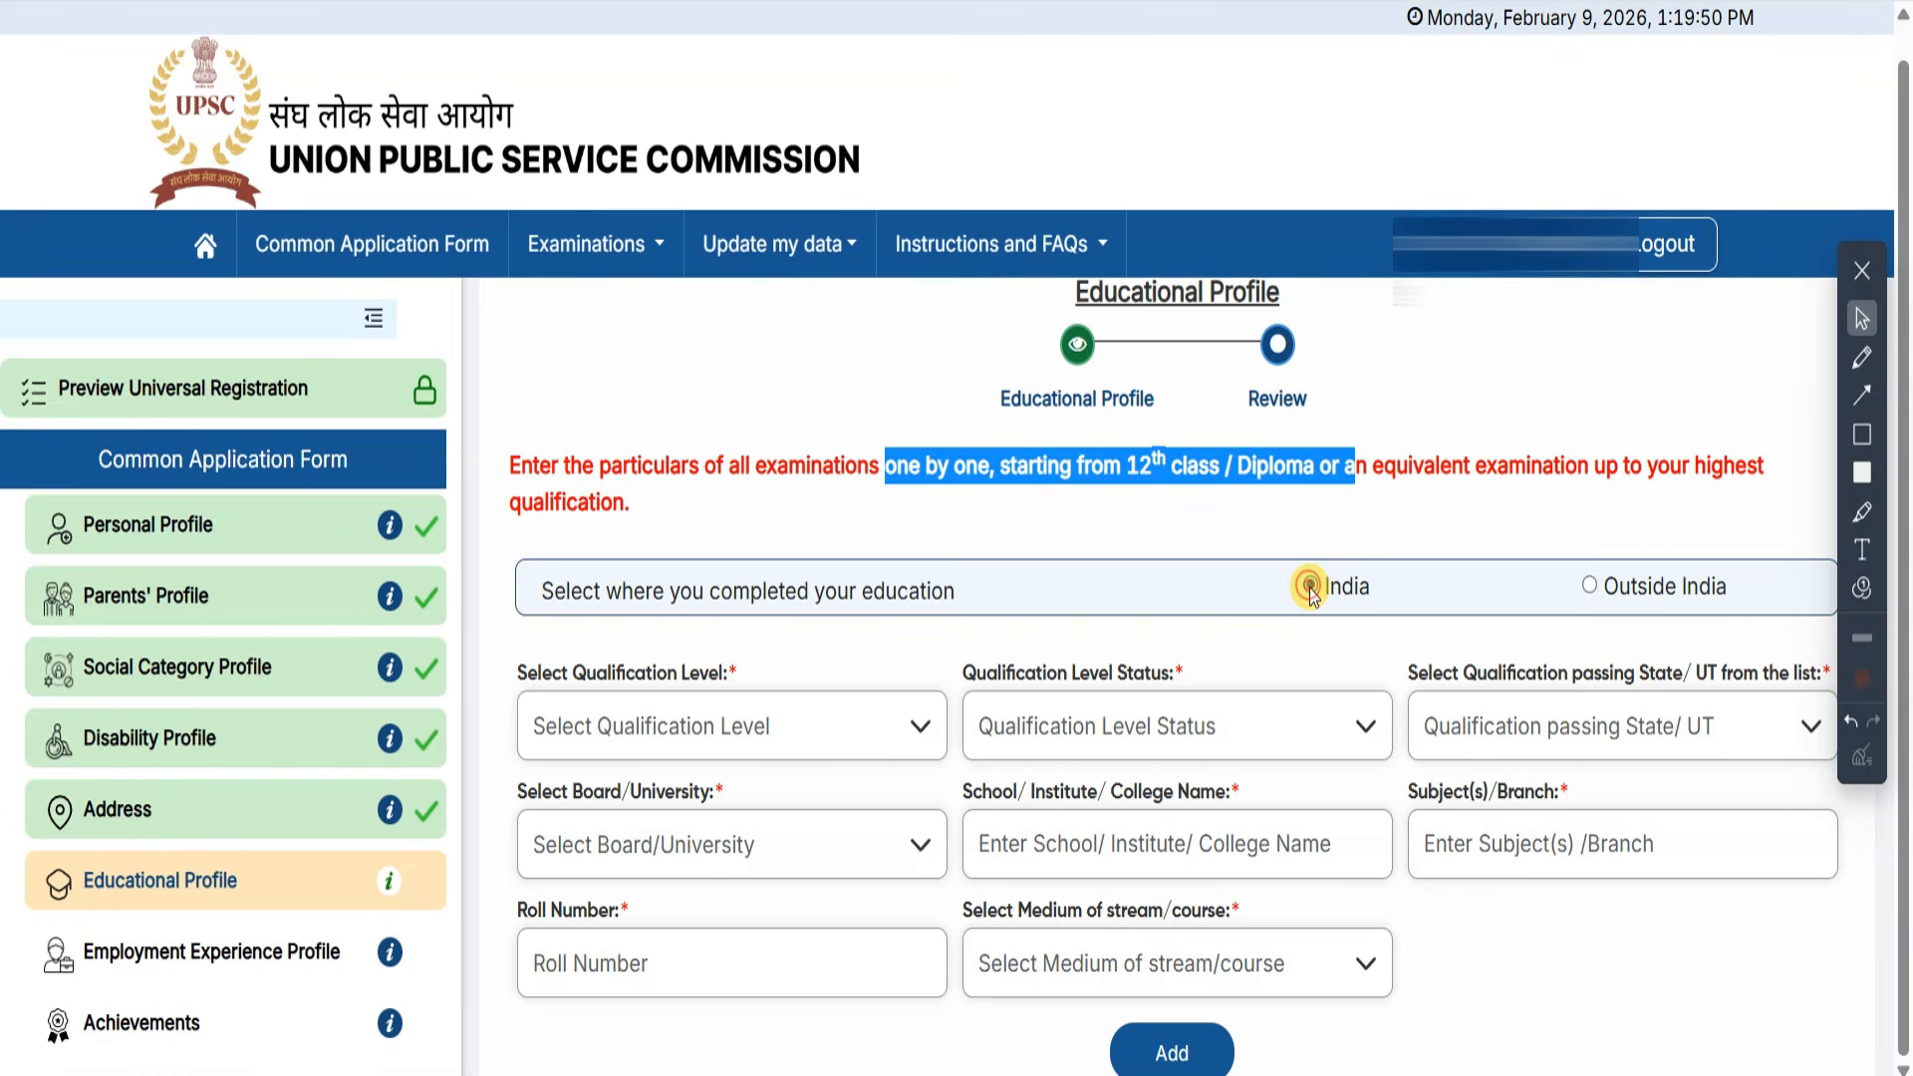
click(798, 733)
click(705, 367)
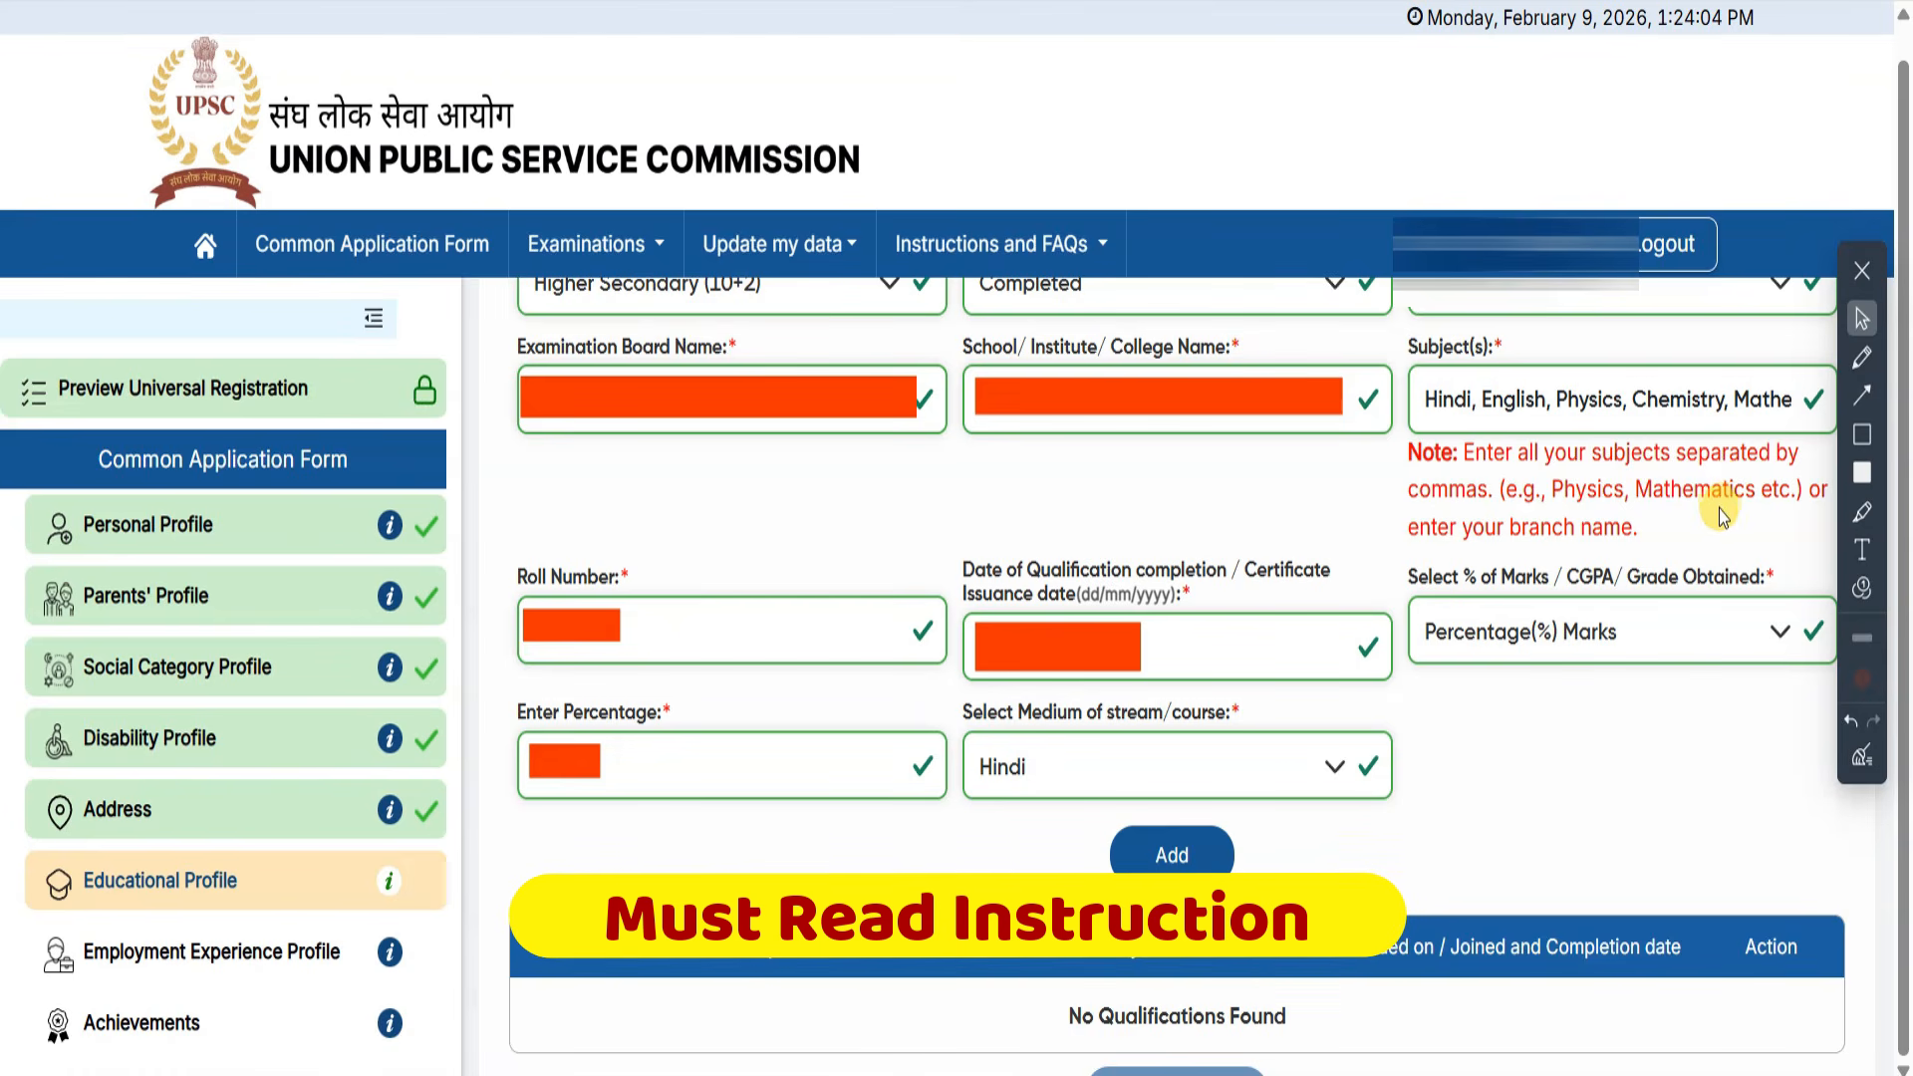
click(1196, 863)
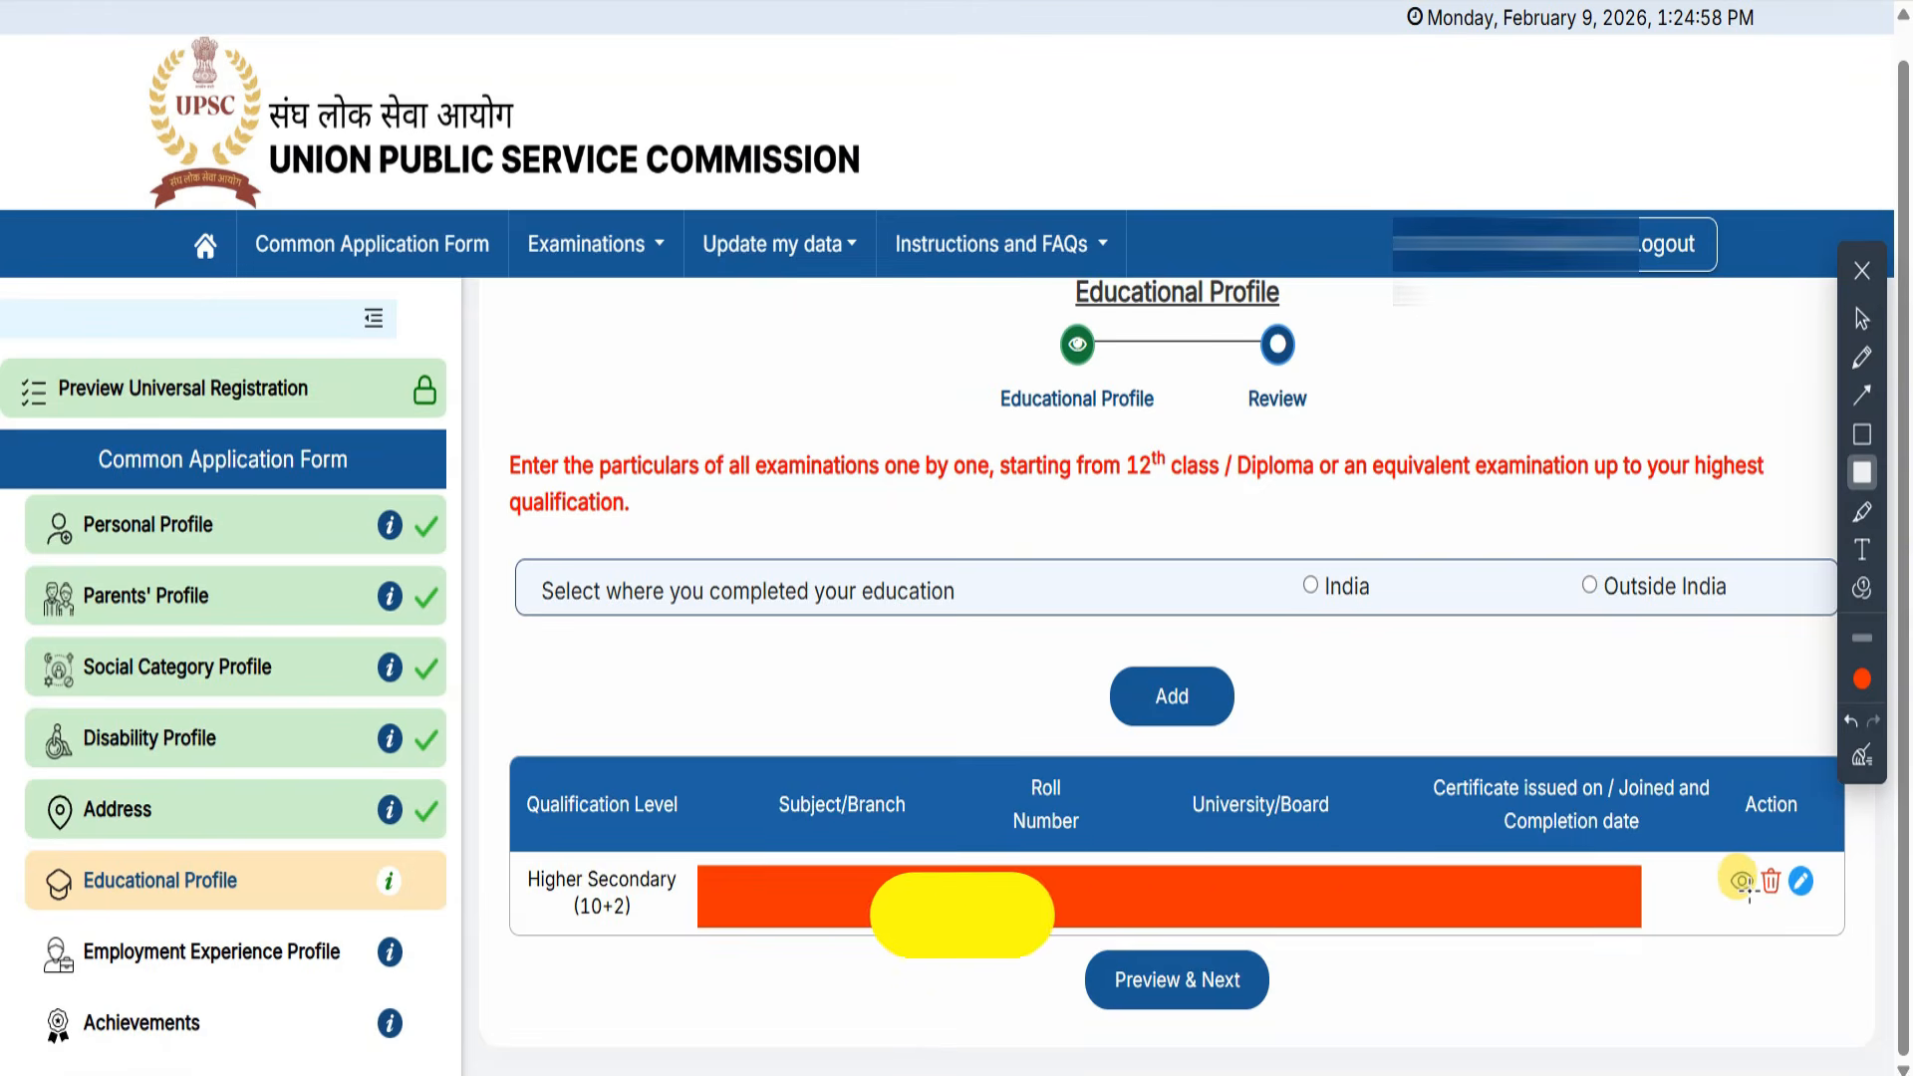
- Add a Graduate qualification in the Humanity stream, then submit the Educational Profile
click(1863, 319)
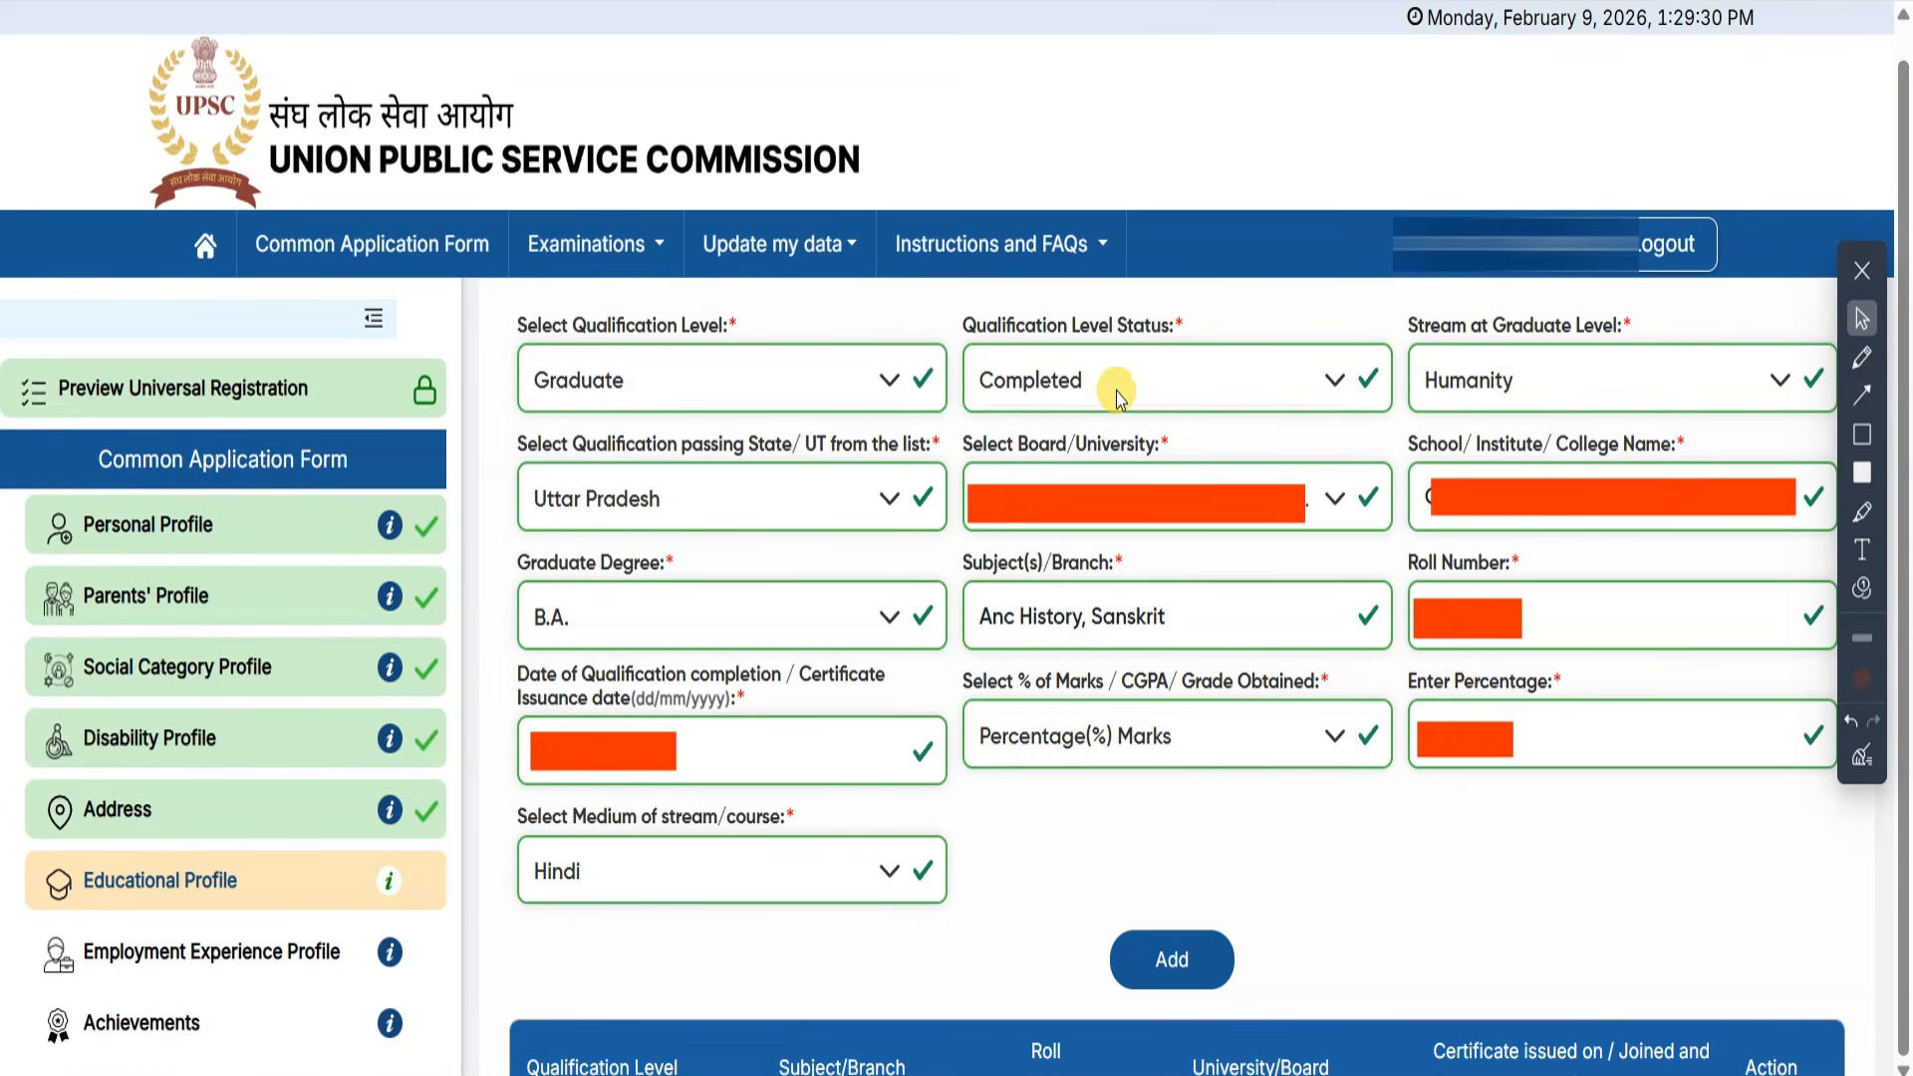
click(1488, 398)
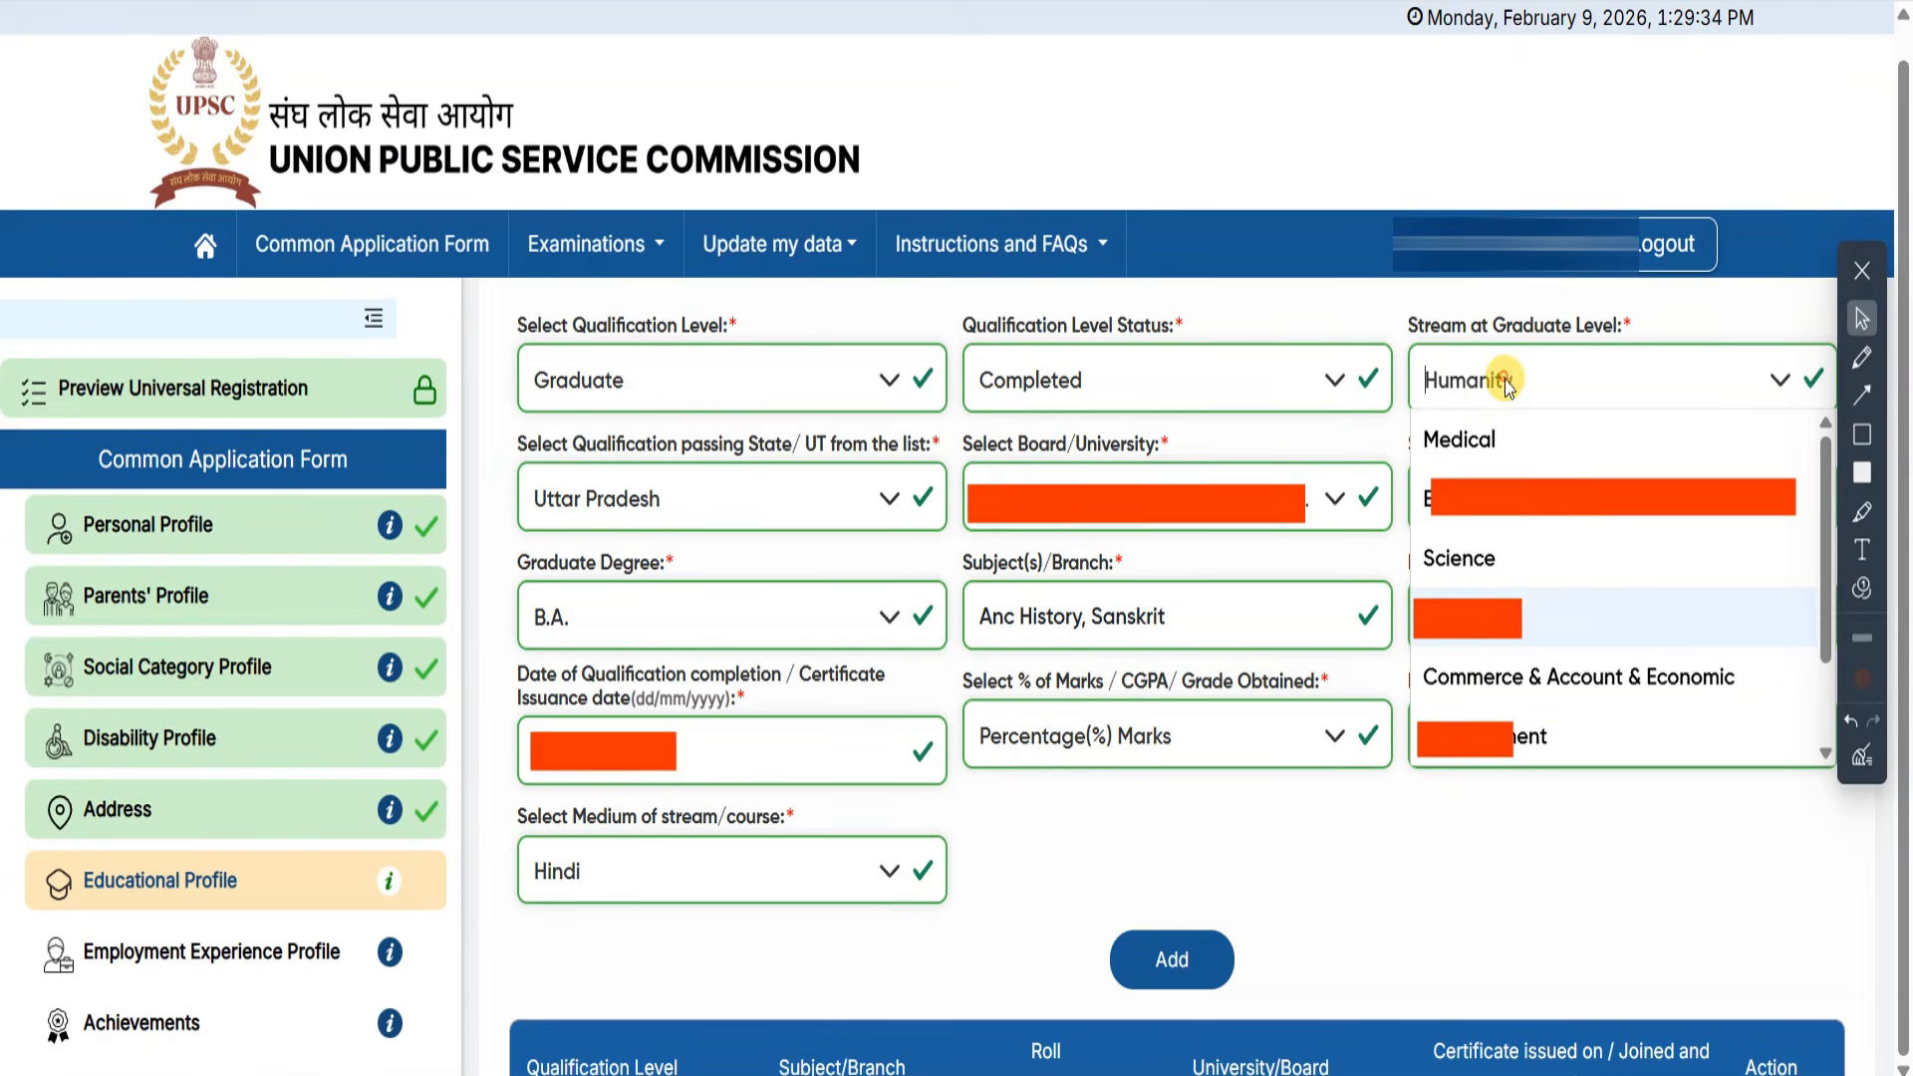
click(1585, 324)
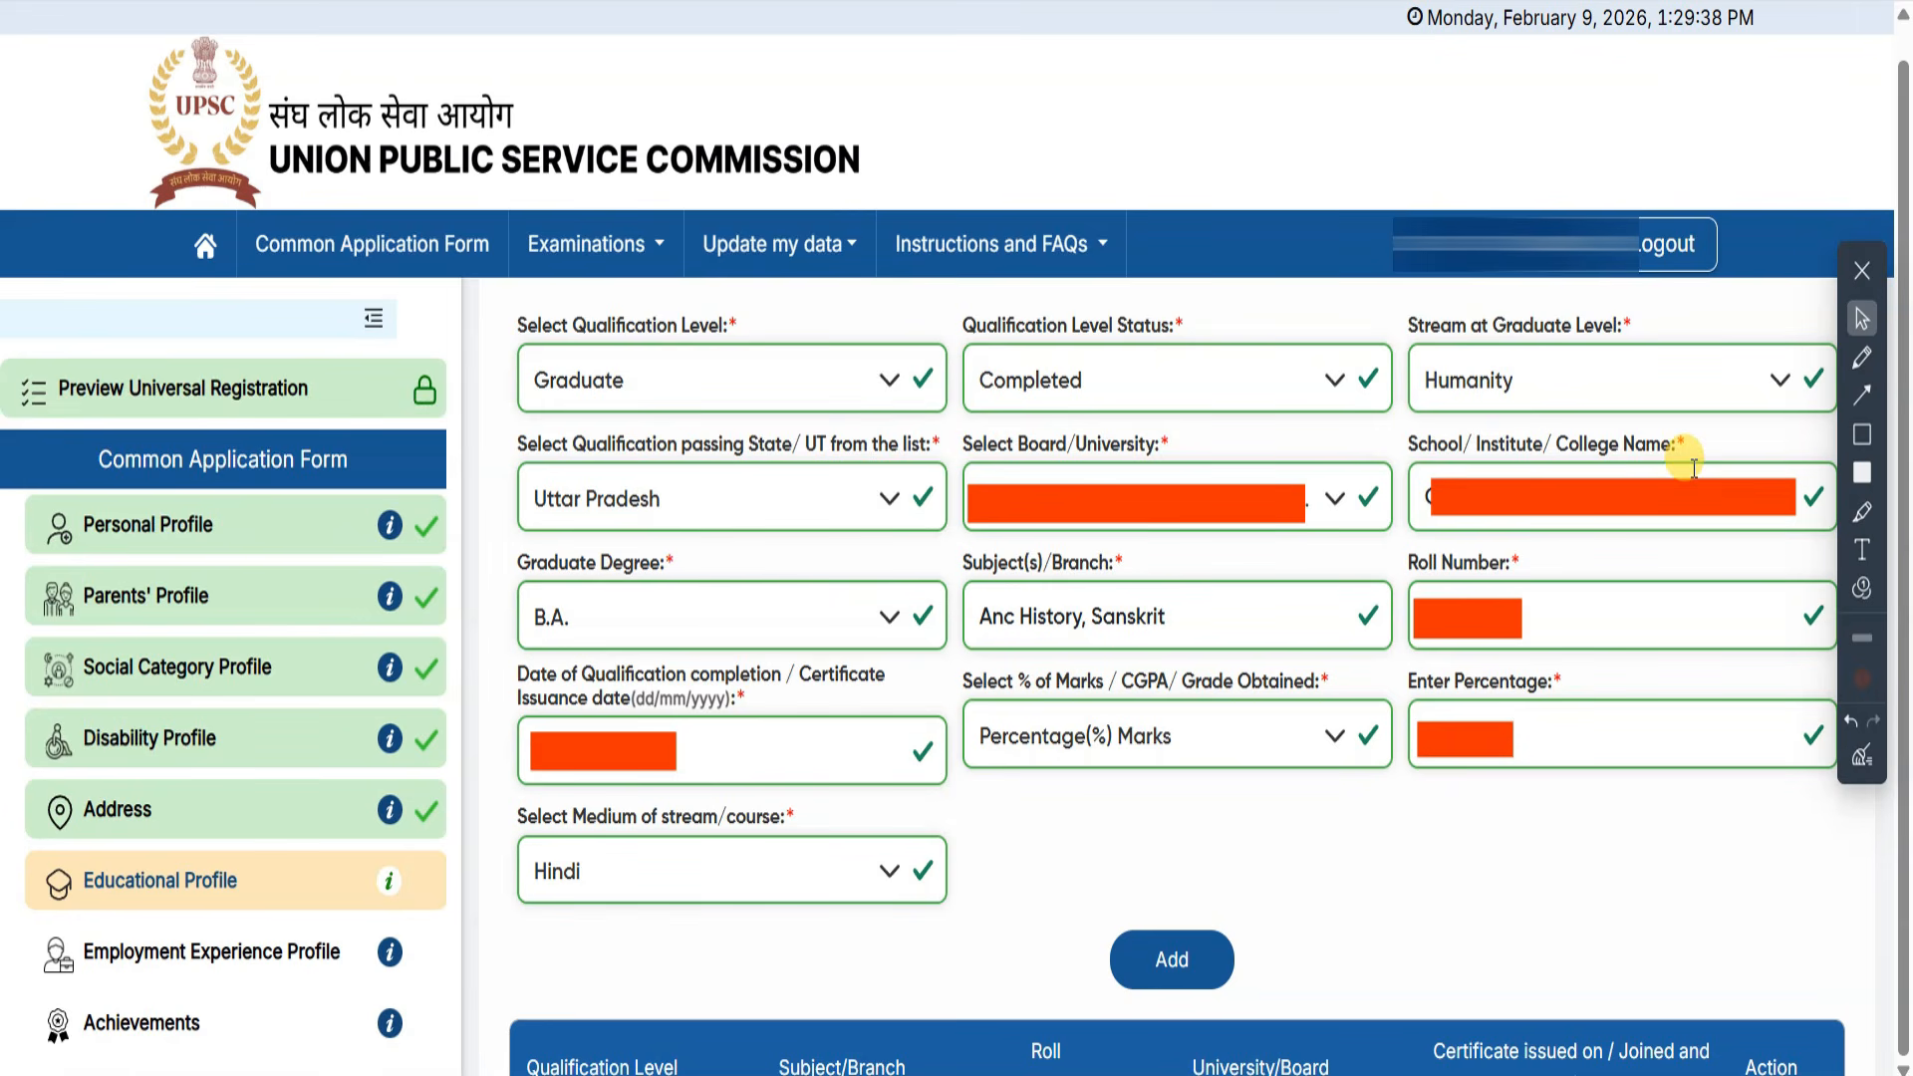
click(1176, 961)
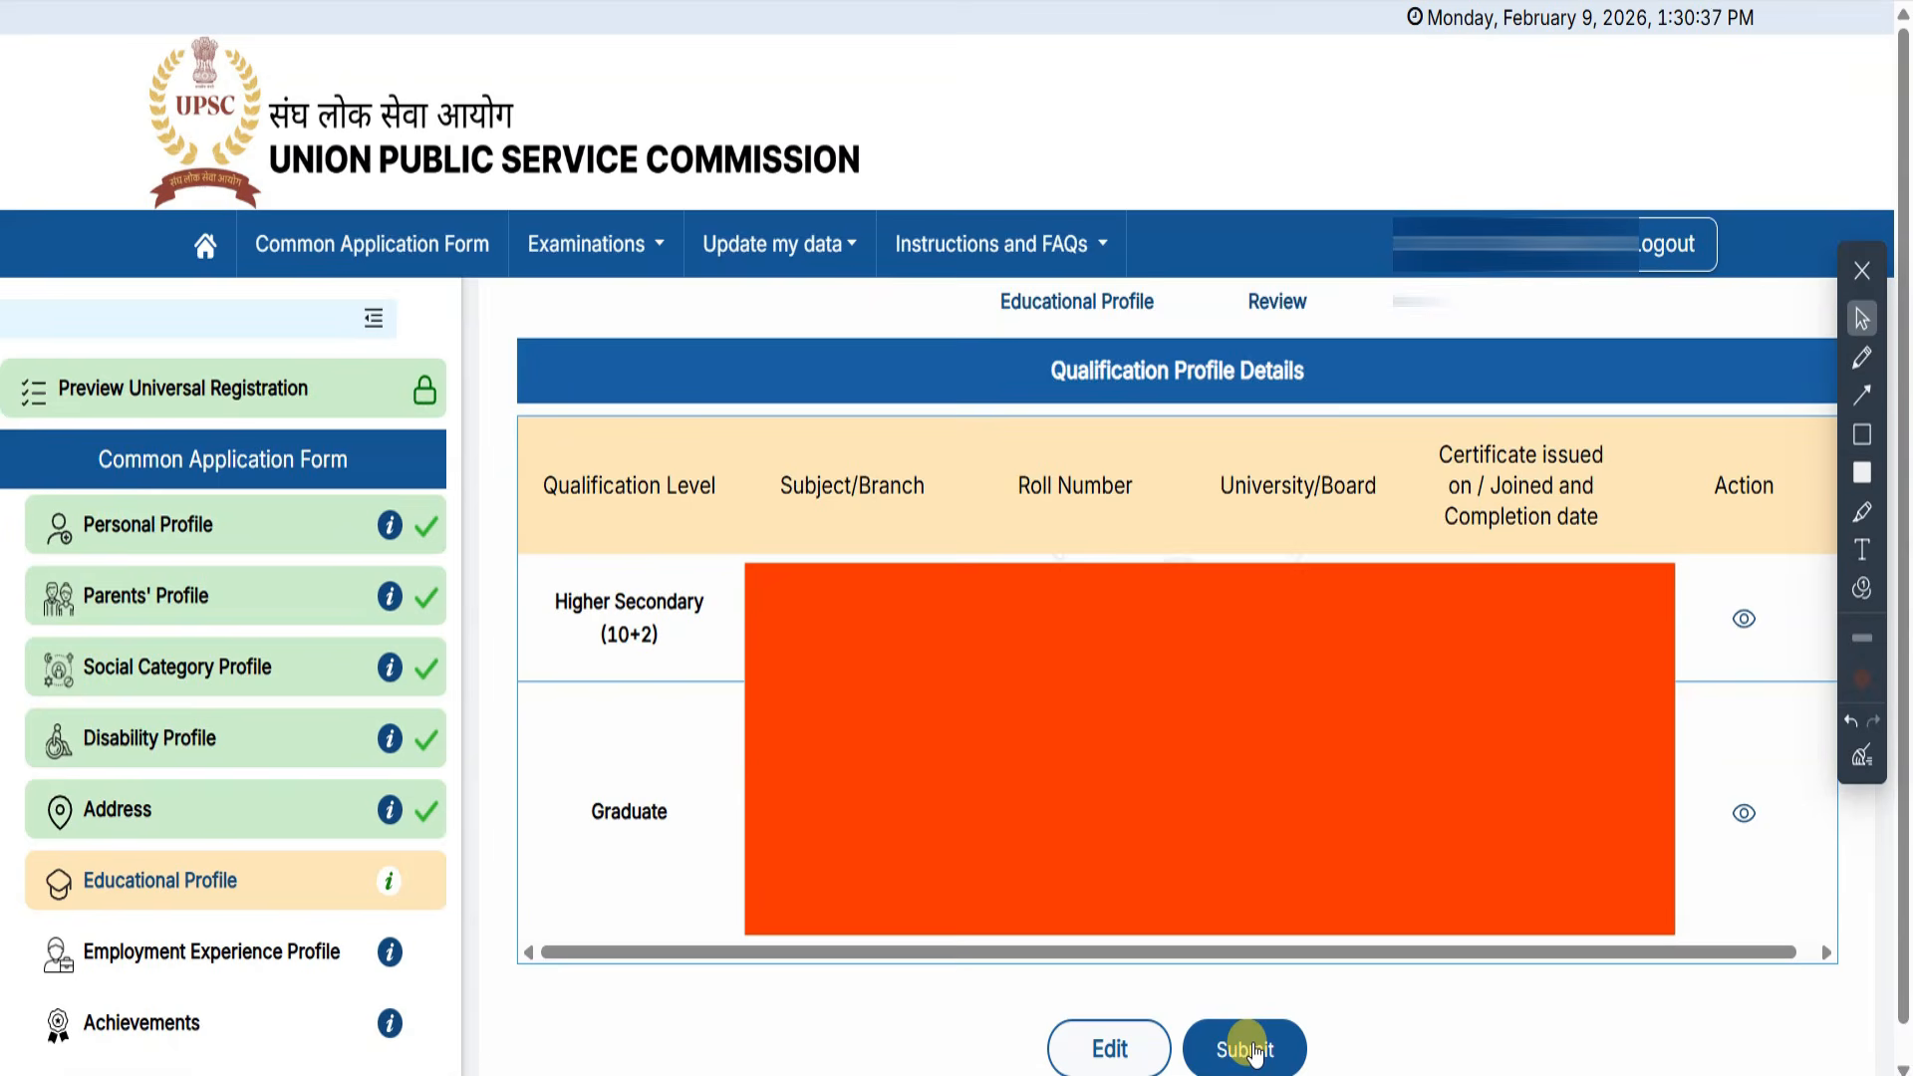
click(1248, 1049)
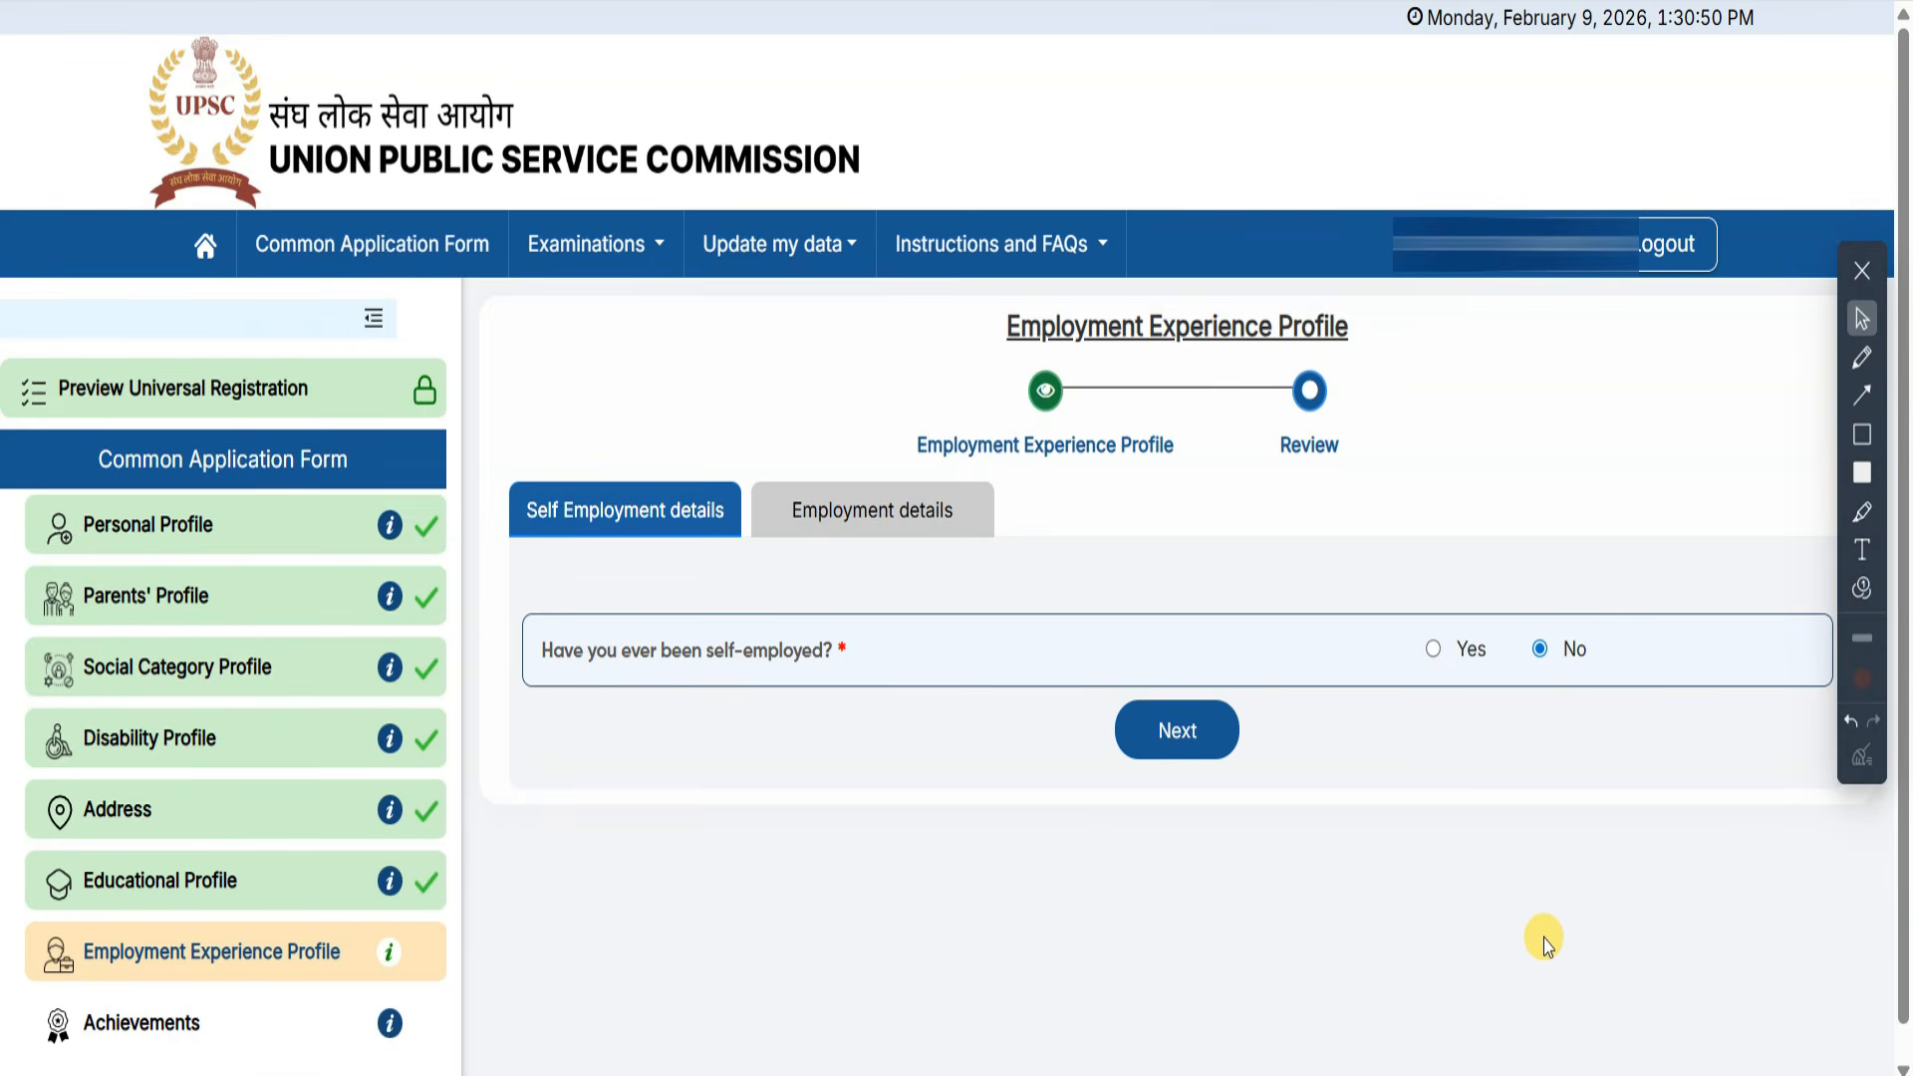
- Go to the employment question and look over the employer type and monthly remuneration fields
click(1183, 748)
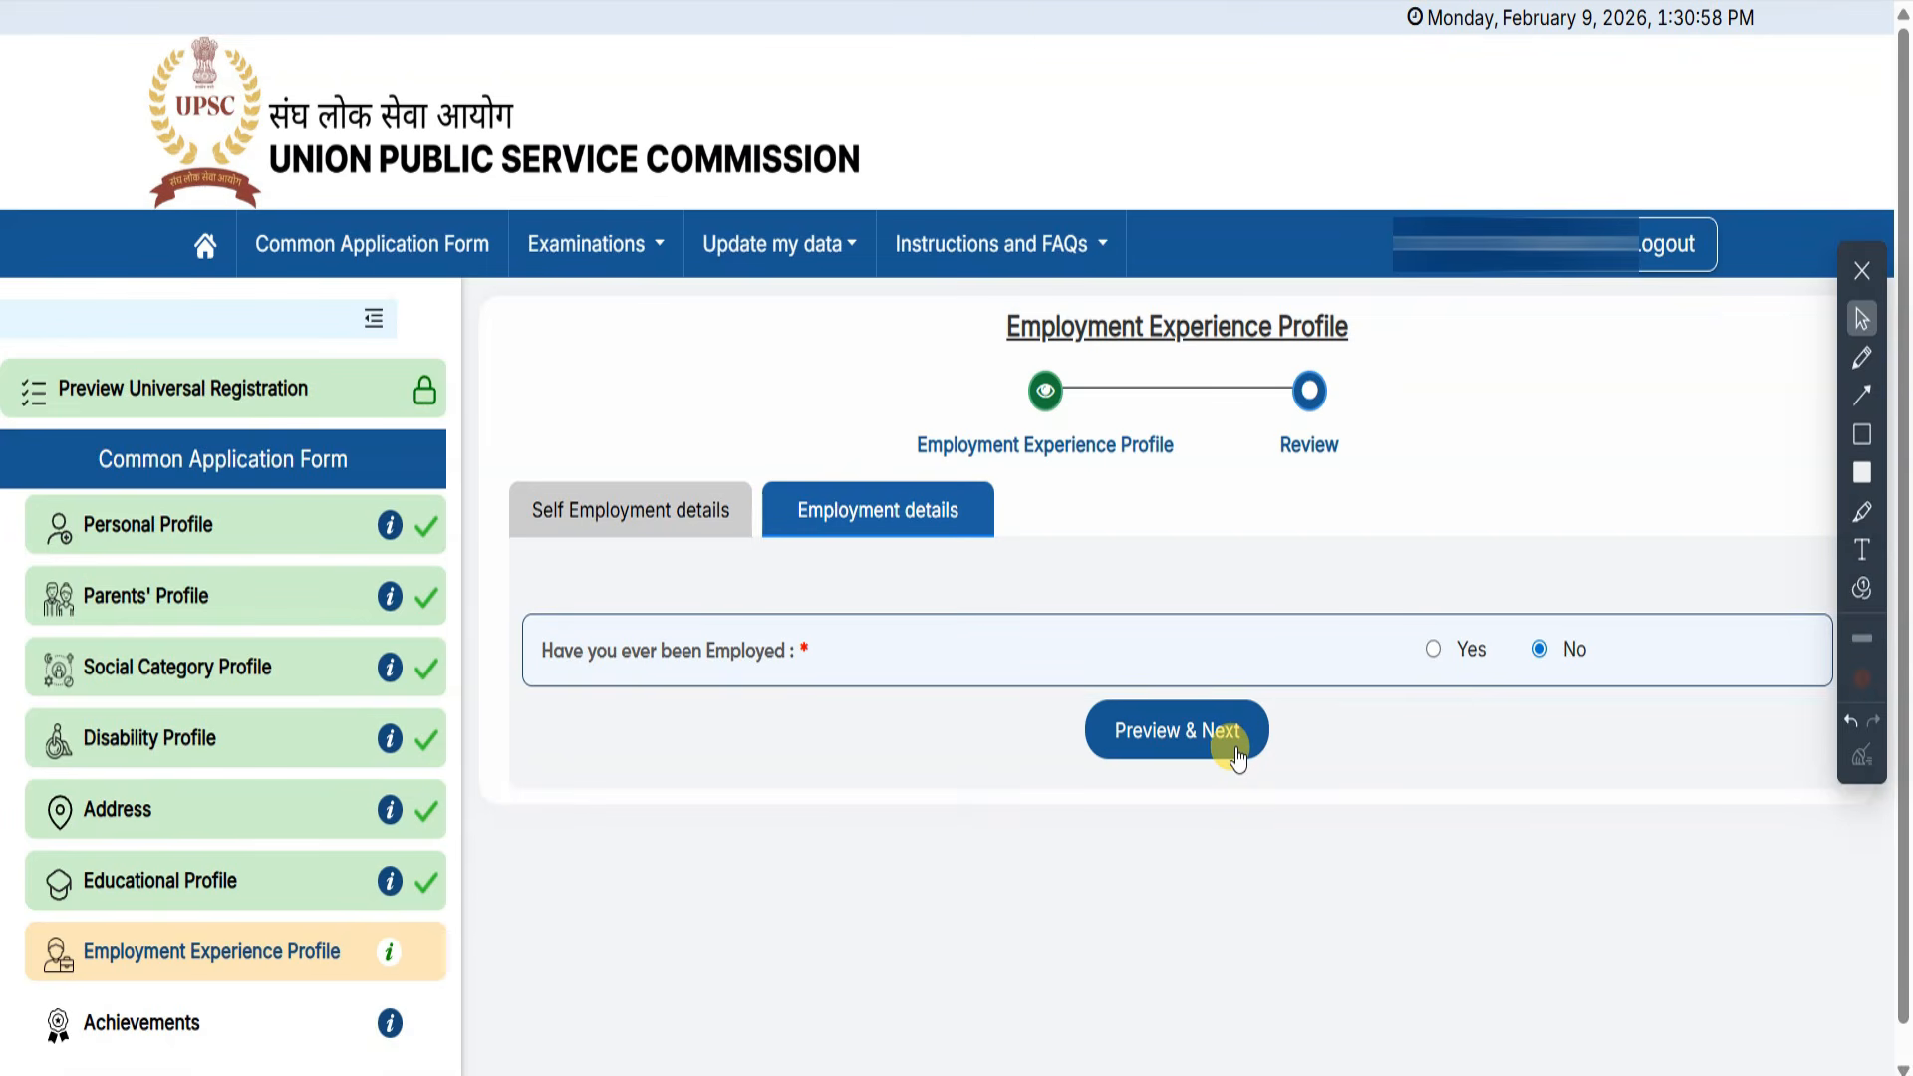
click(1433, 649)
scroll(1258, 742, down, 2)
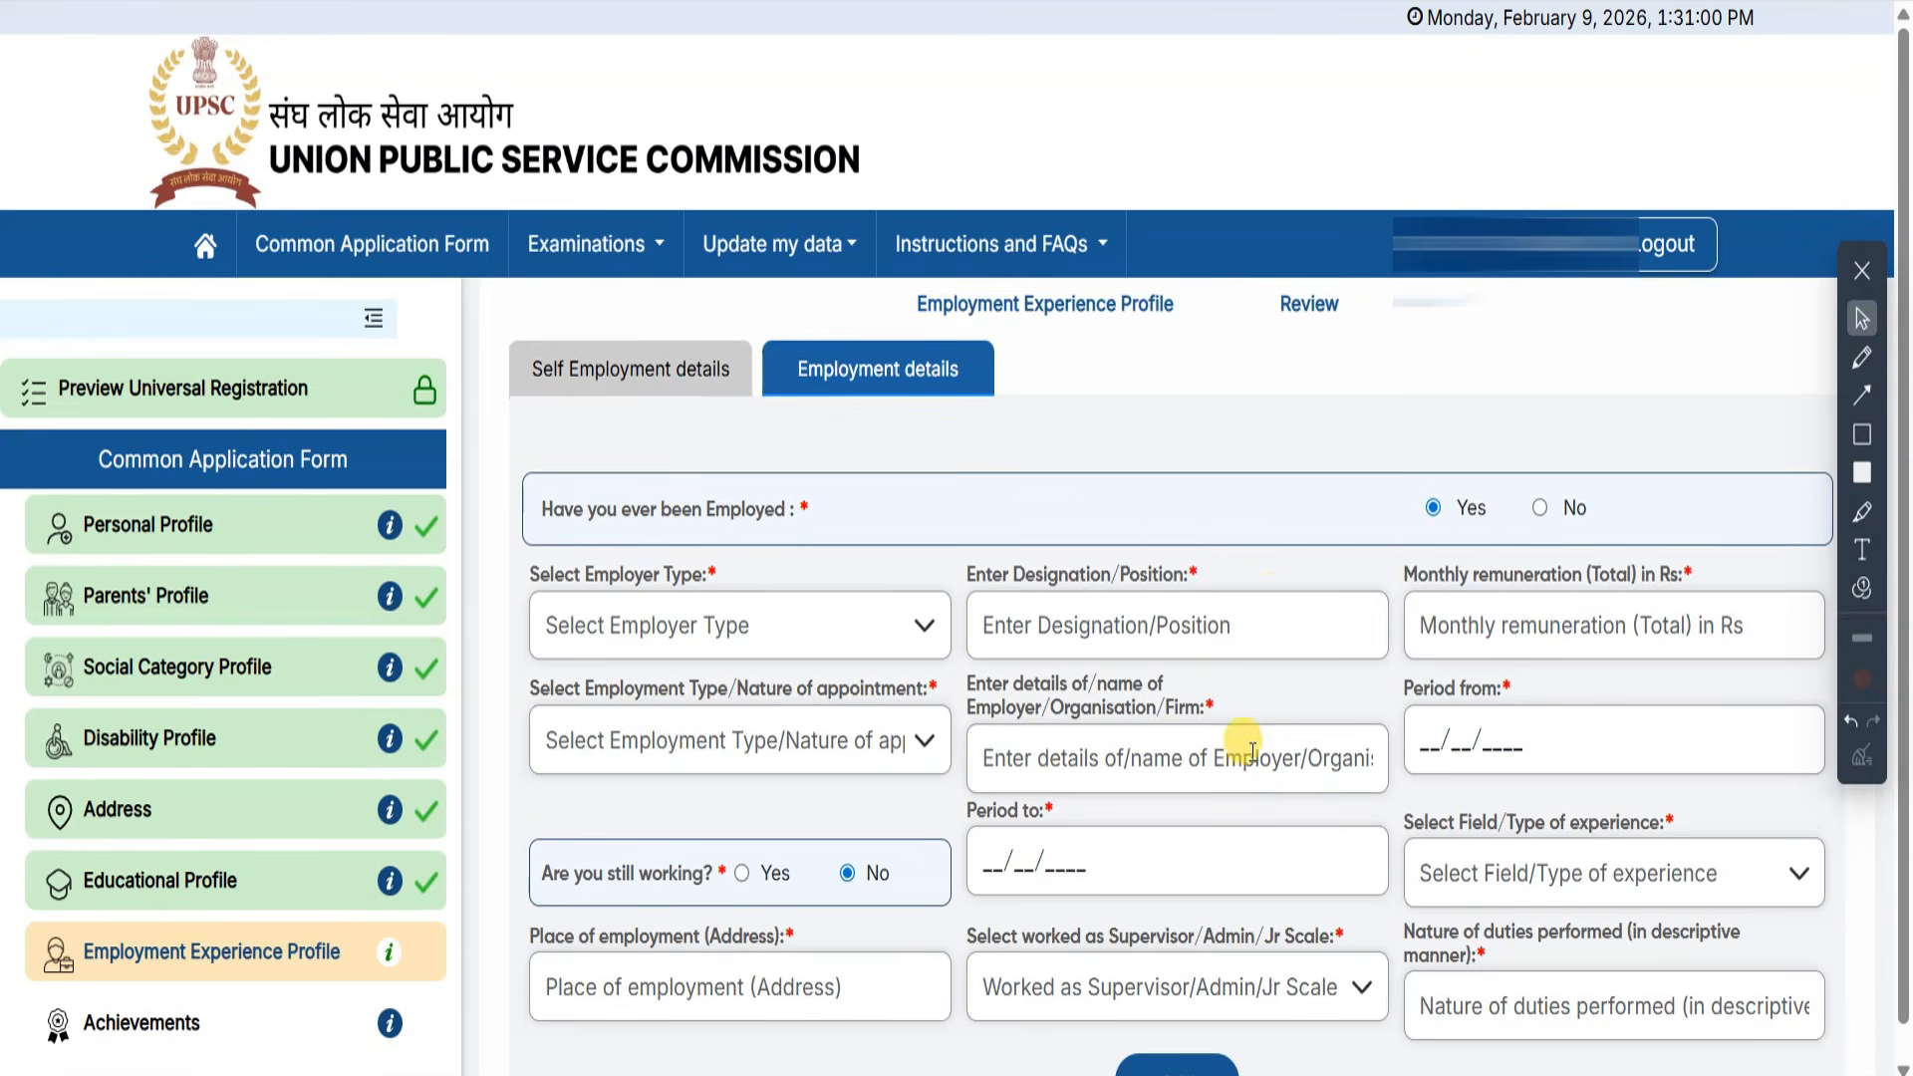
click(686, 618)
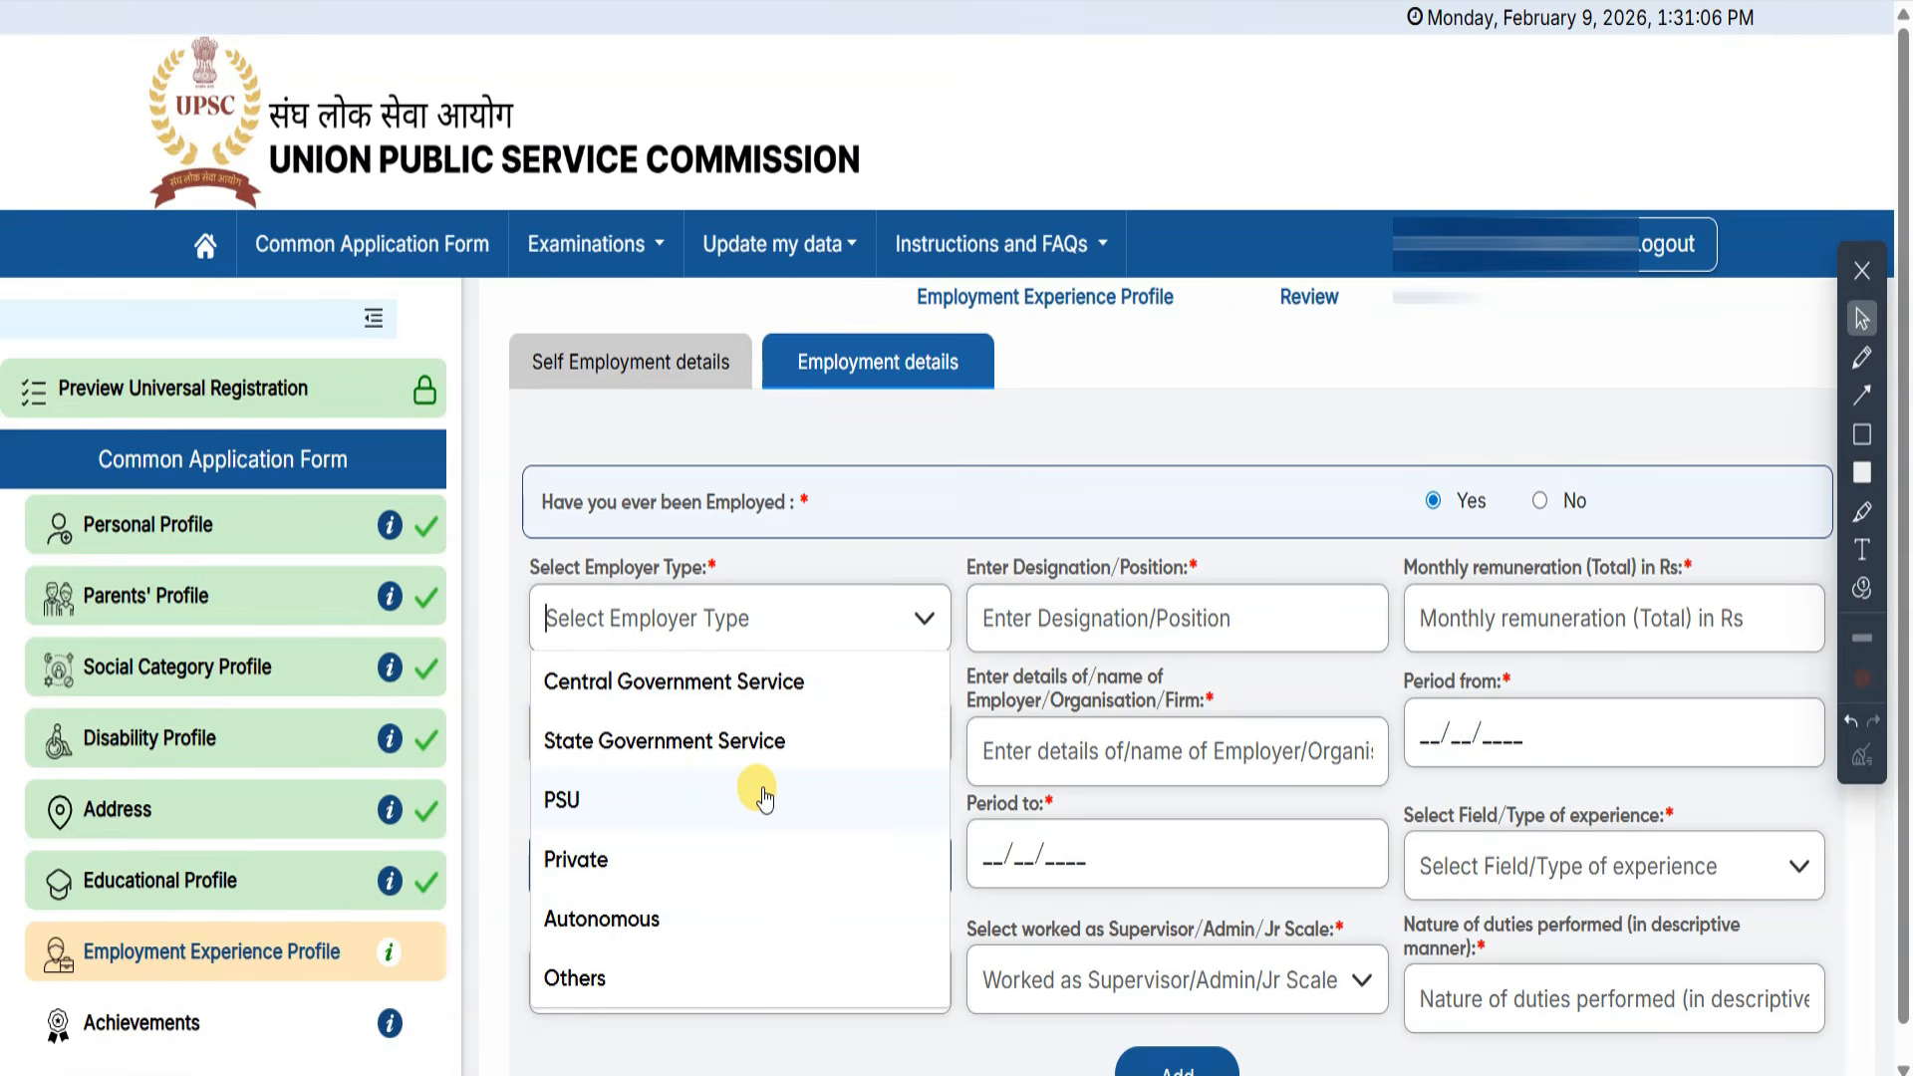
click(1096, 634)
click(1500, 618)
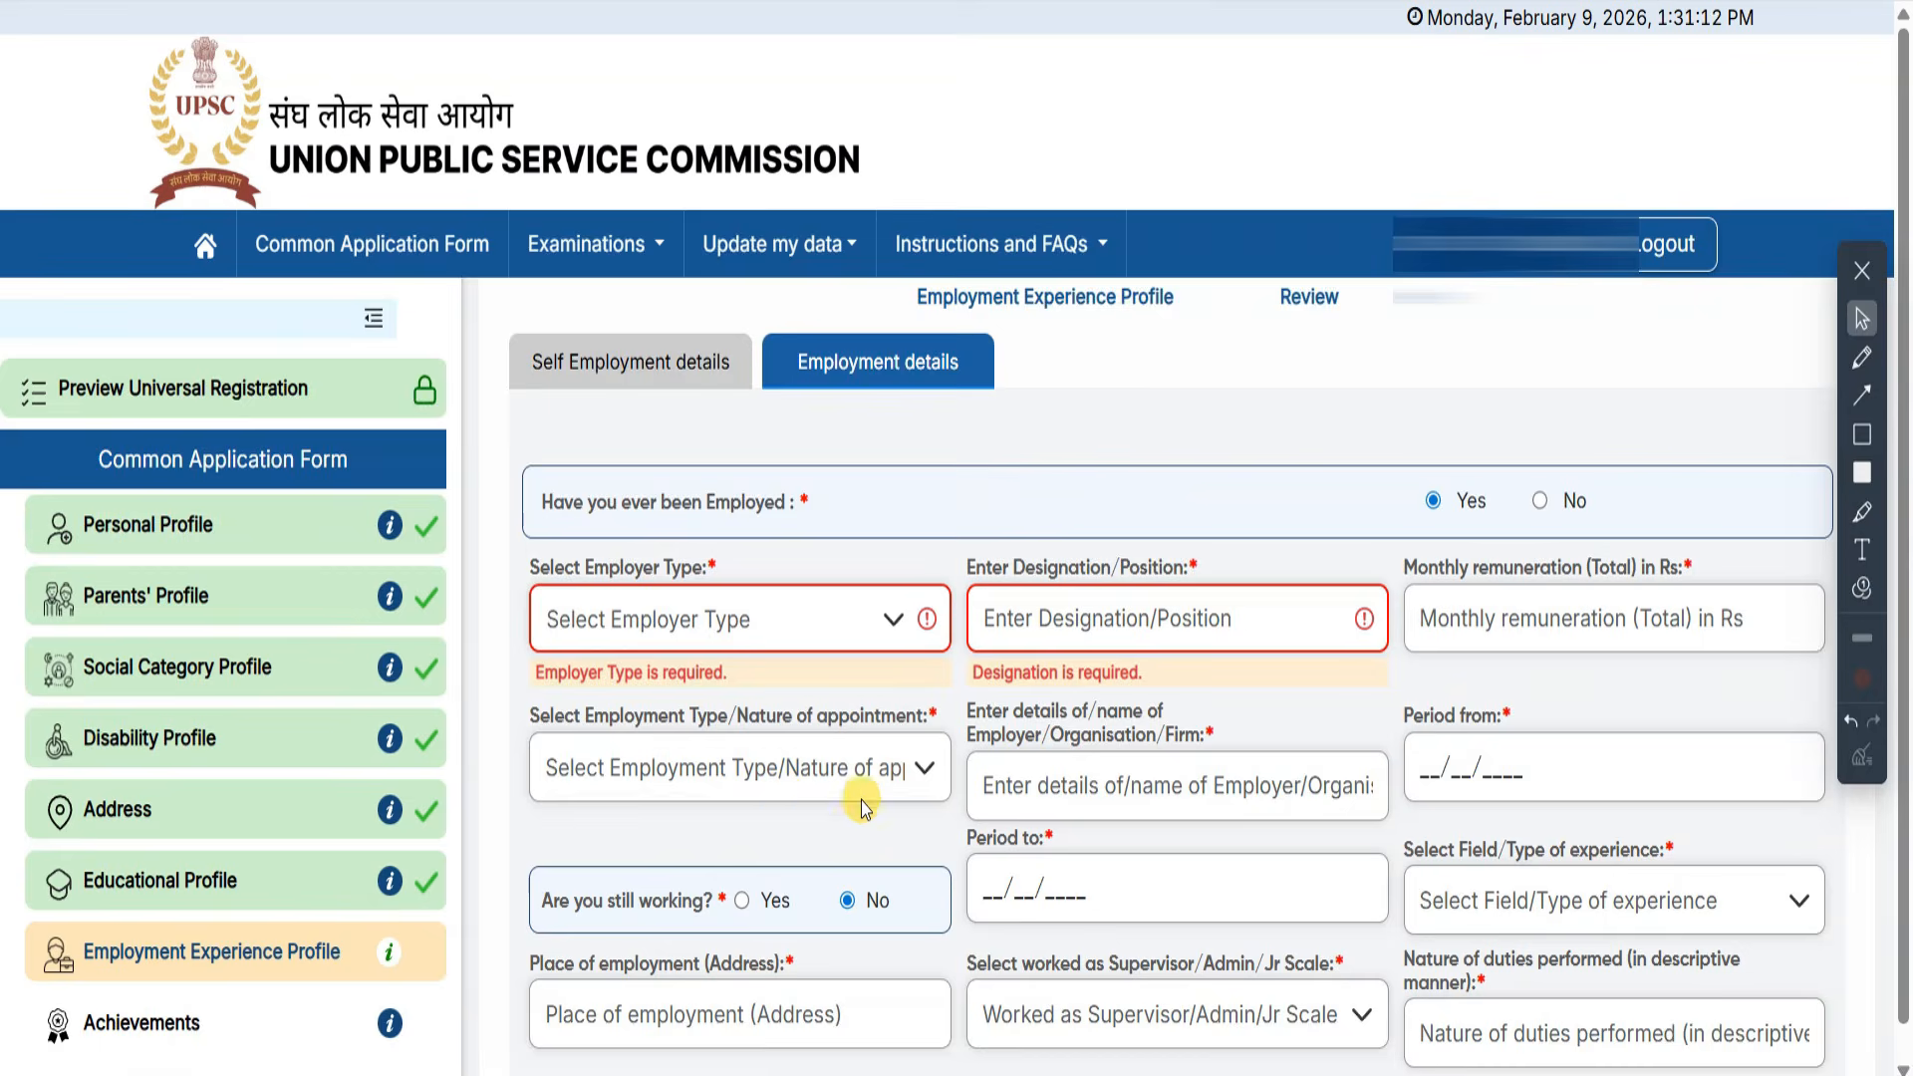
scroll(1097, 828, down, 3)
scroll(1094, 826, down, 1)
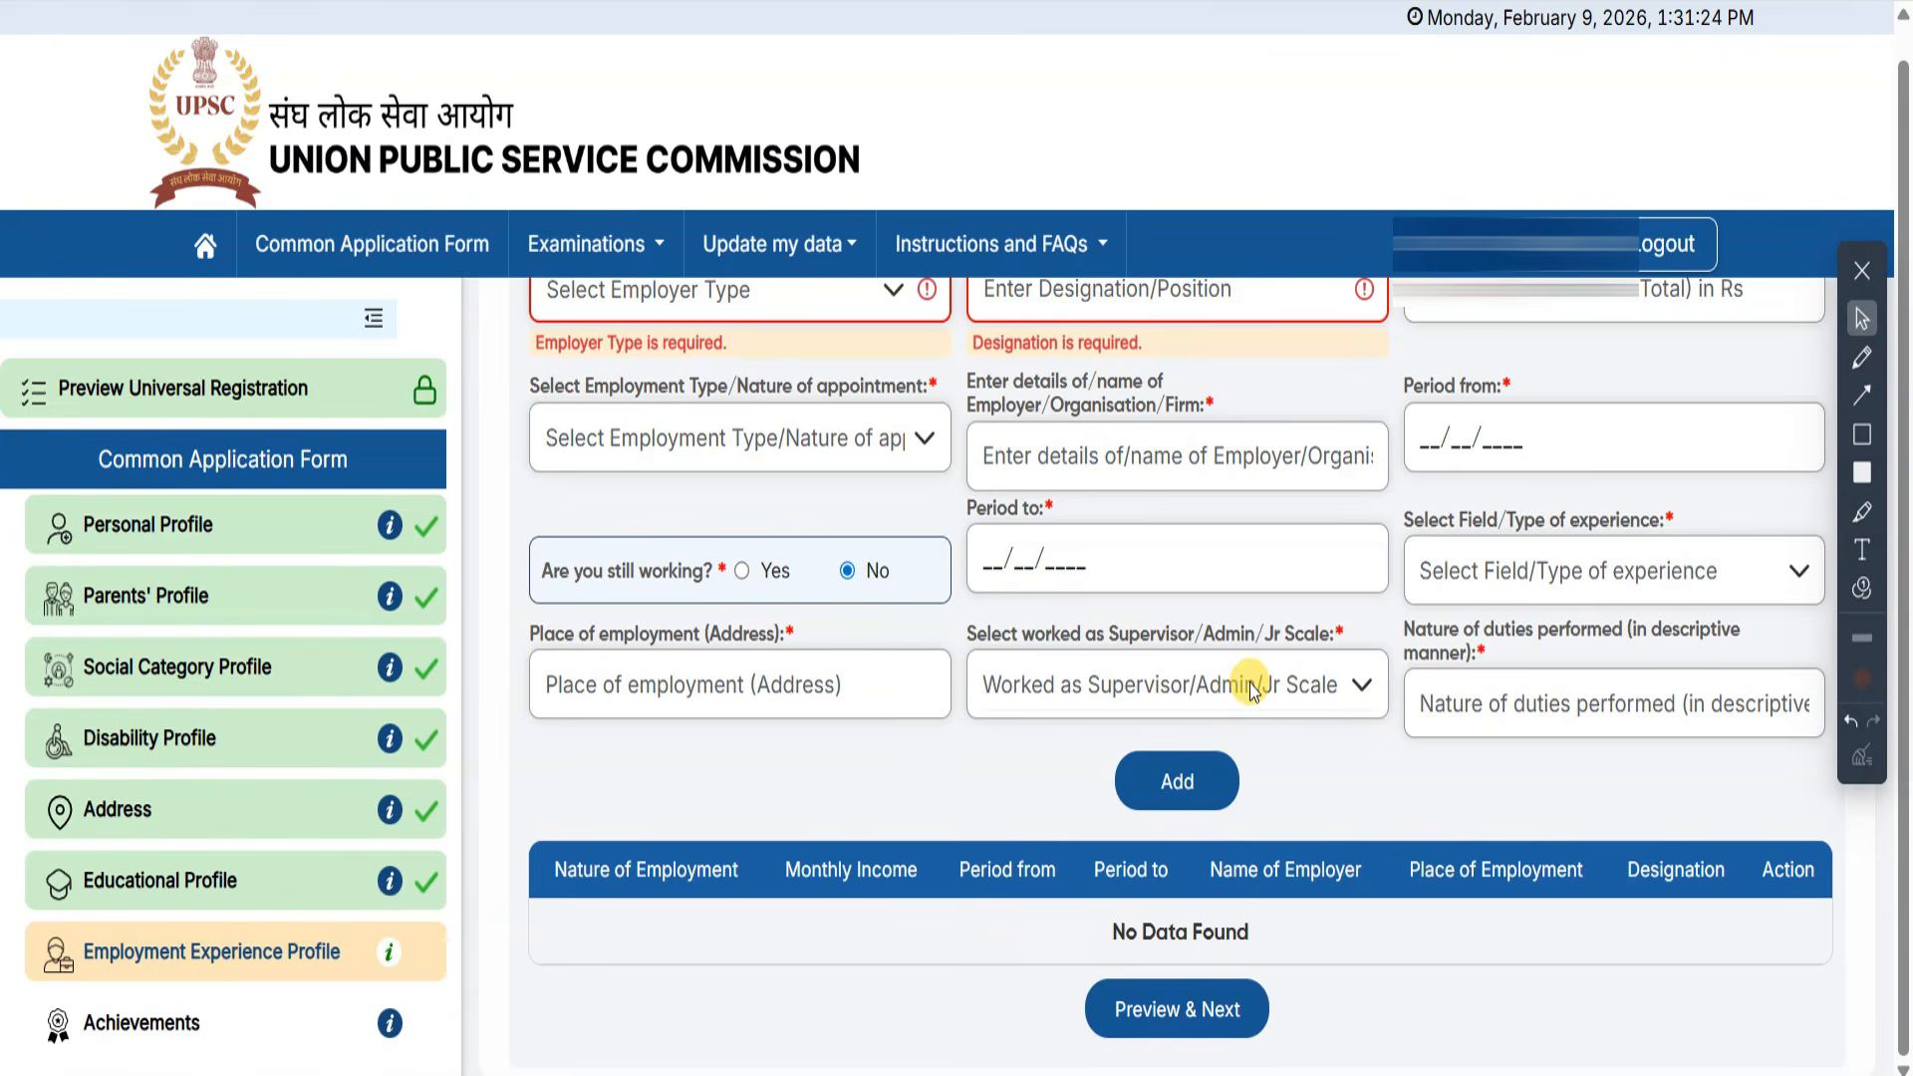
scroll(1245, 698, up, 4)
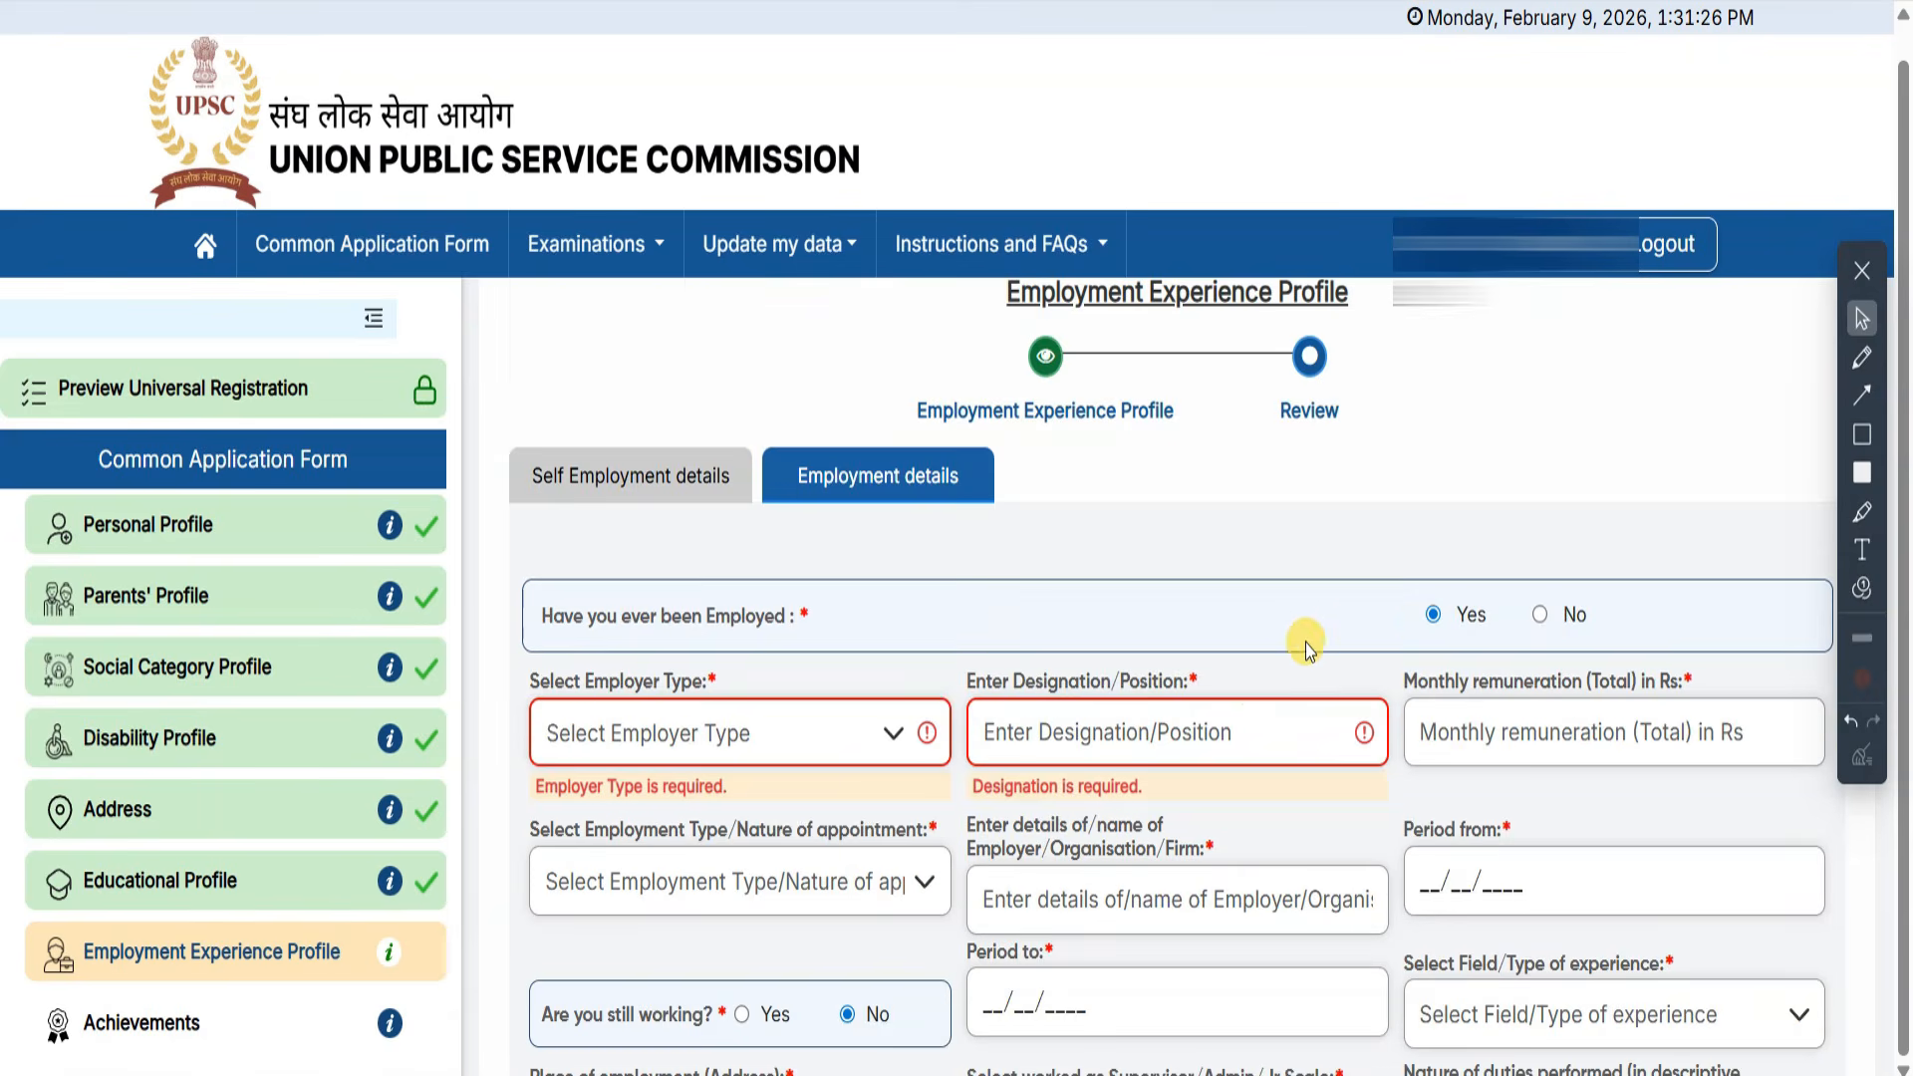
- Answer No to ever having been employed, then preview, submit and confirm the employment details
click(1543, 614)
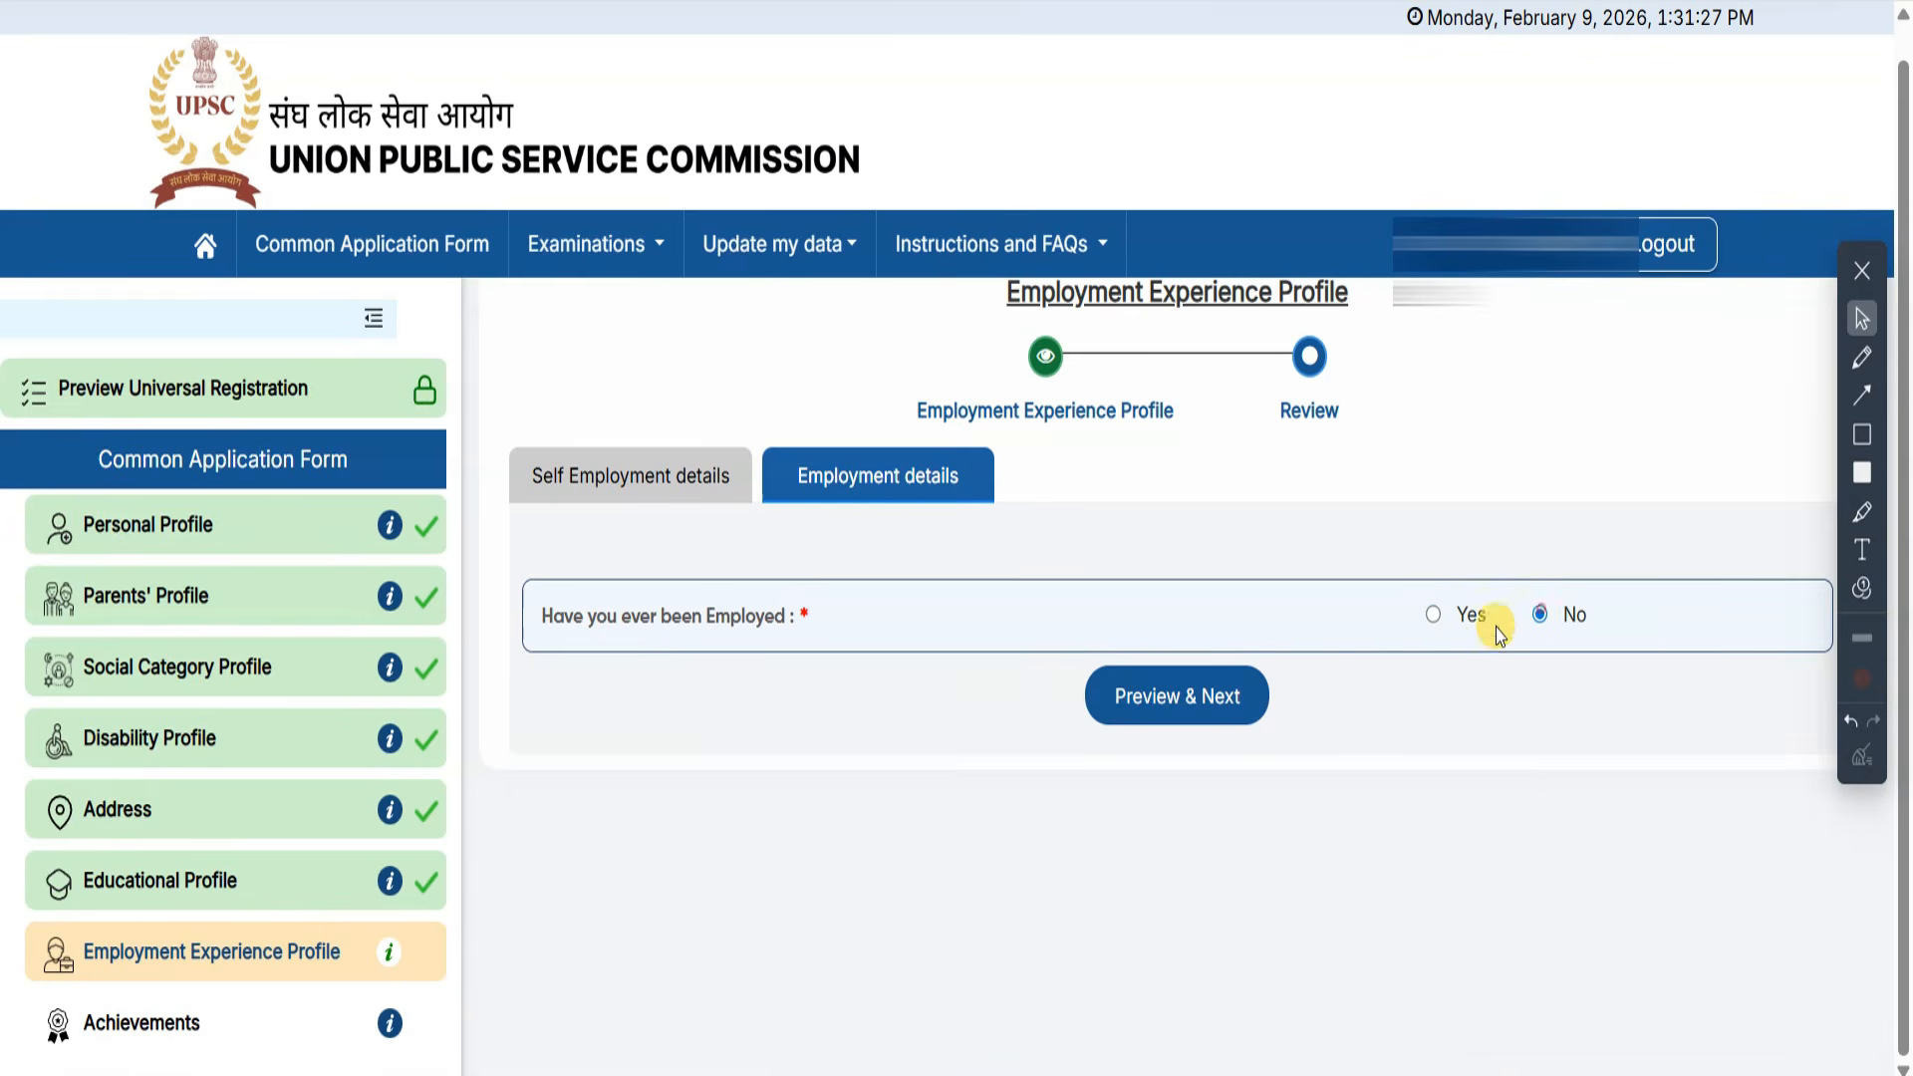
click(1179, 702)
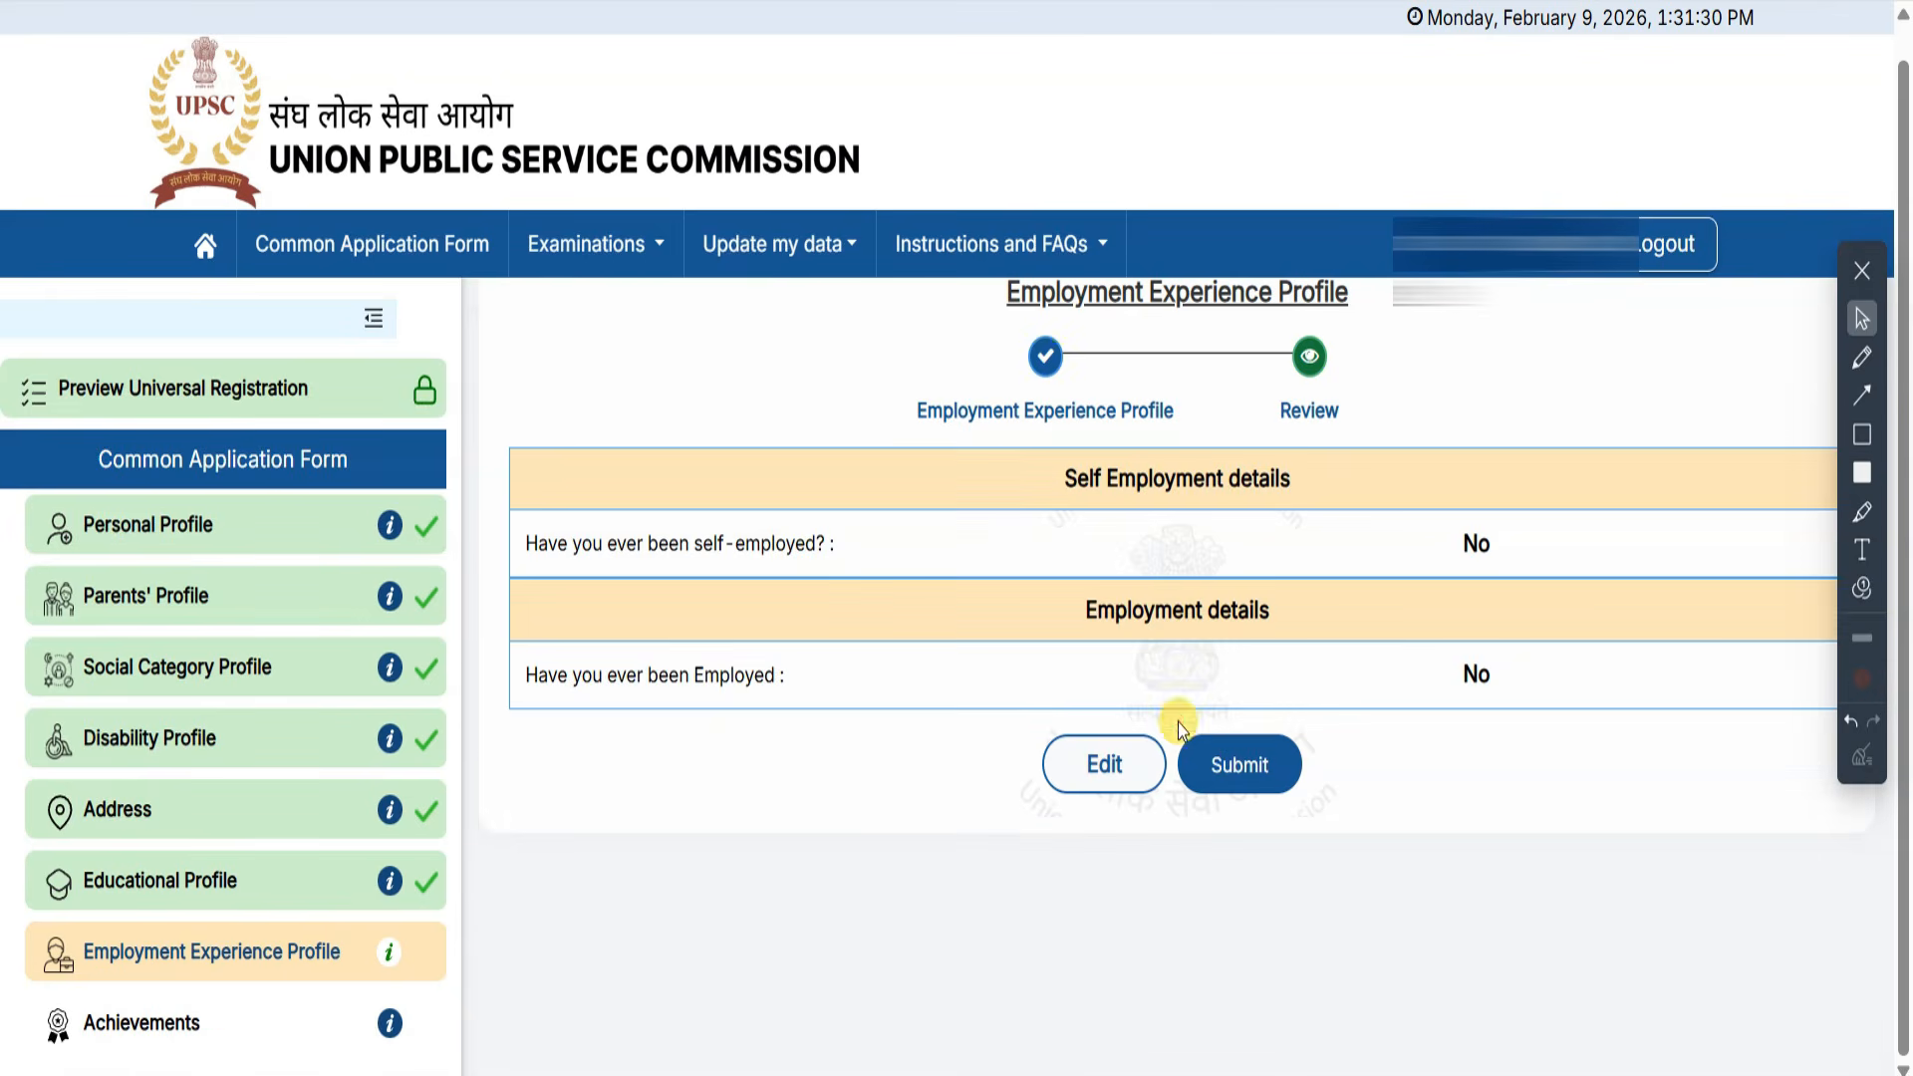
click(1279, 785)
click(910, 691)
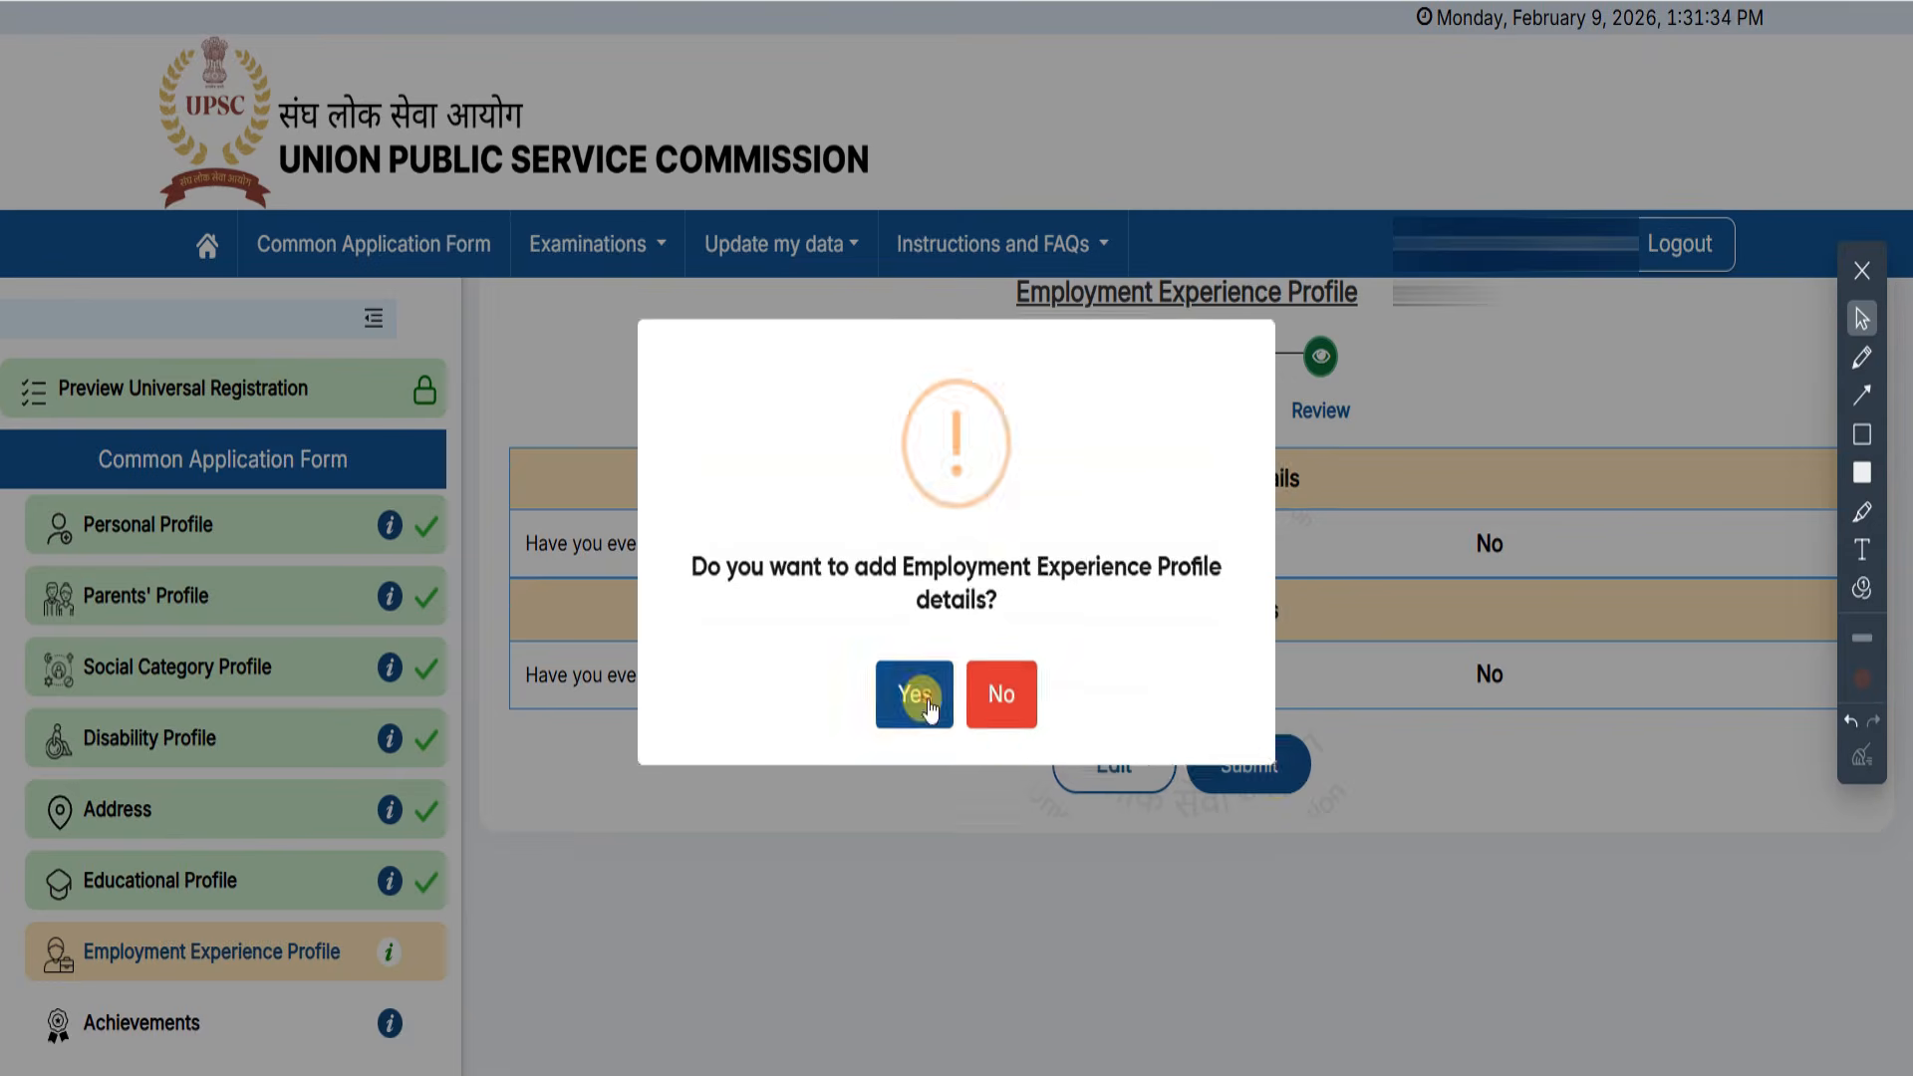
click(956, 717)
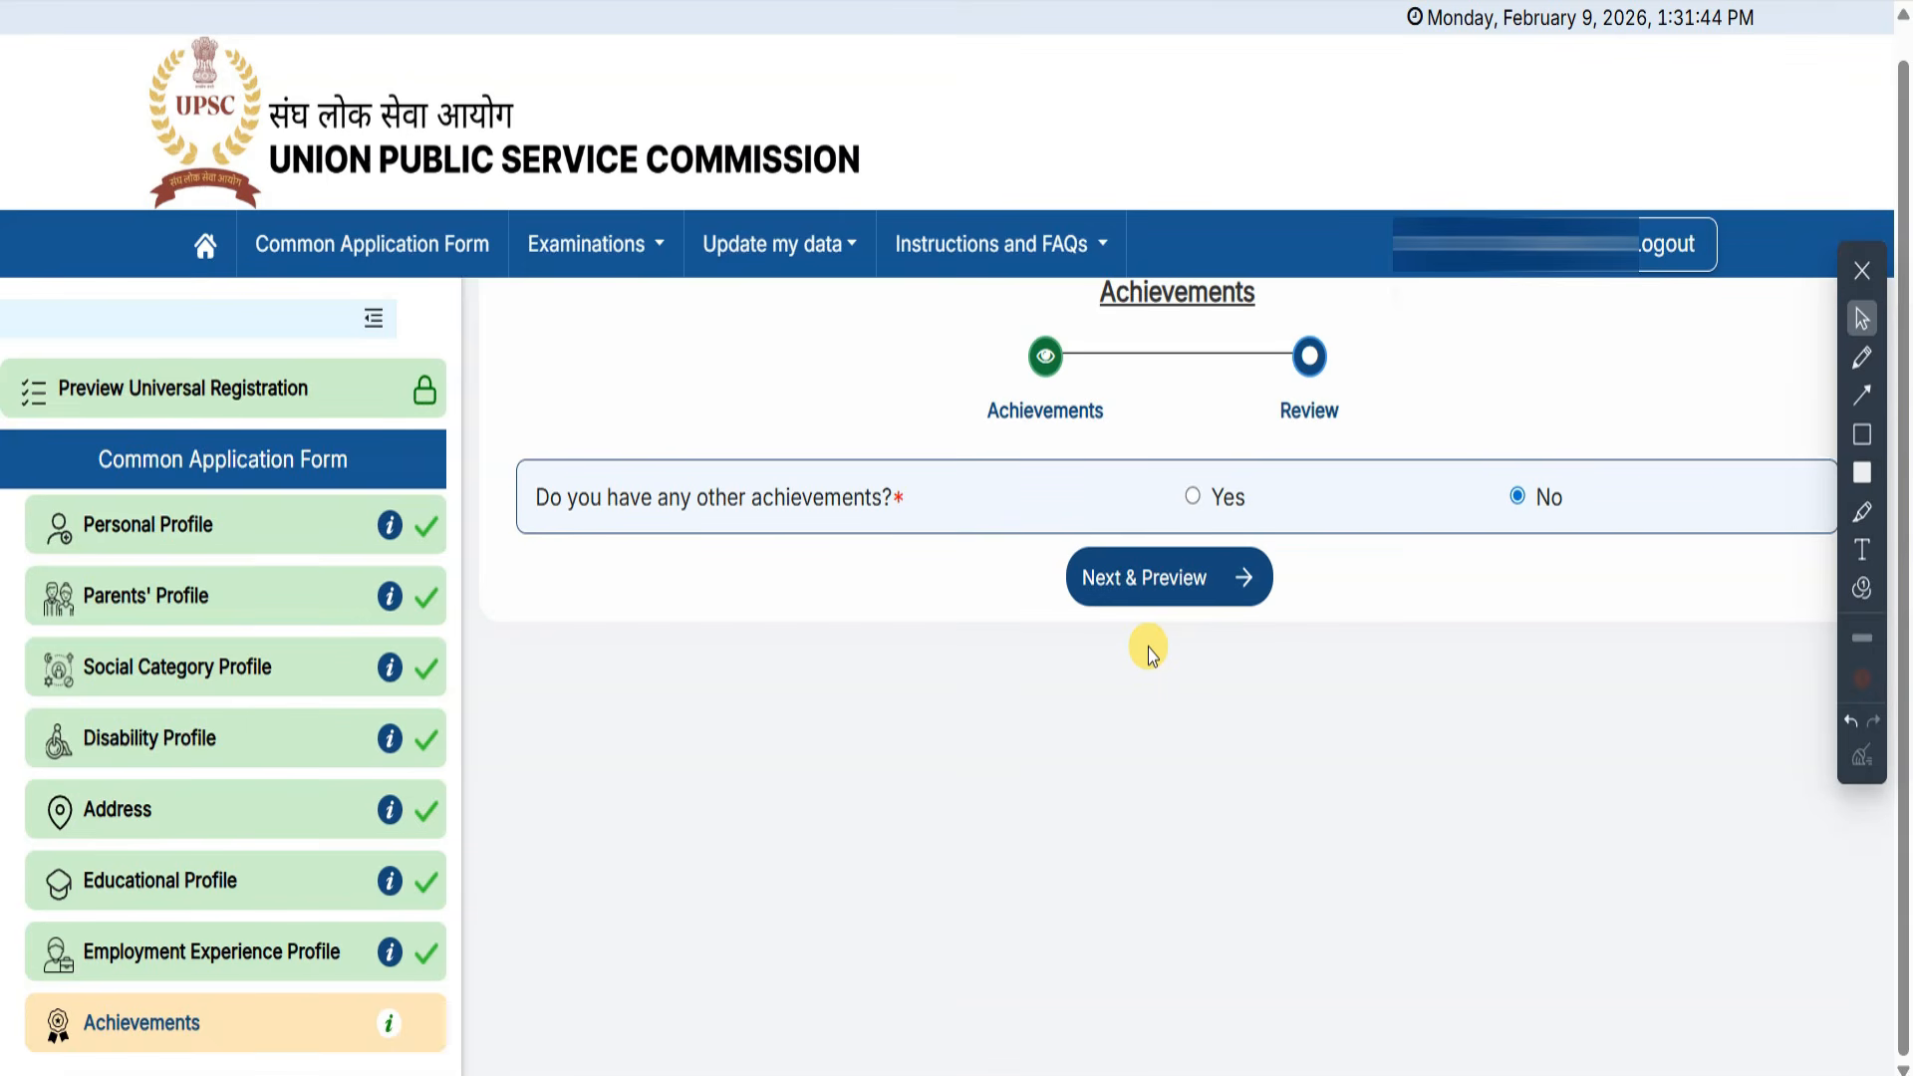
- Answer No to other achievements, then preview, submit and confirm the Achievements section
click(1193, 498)
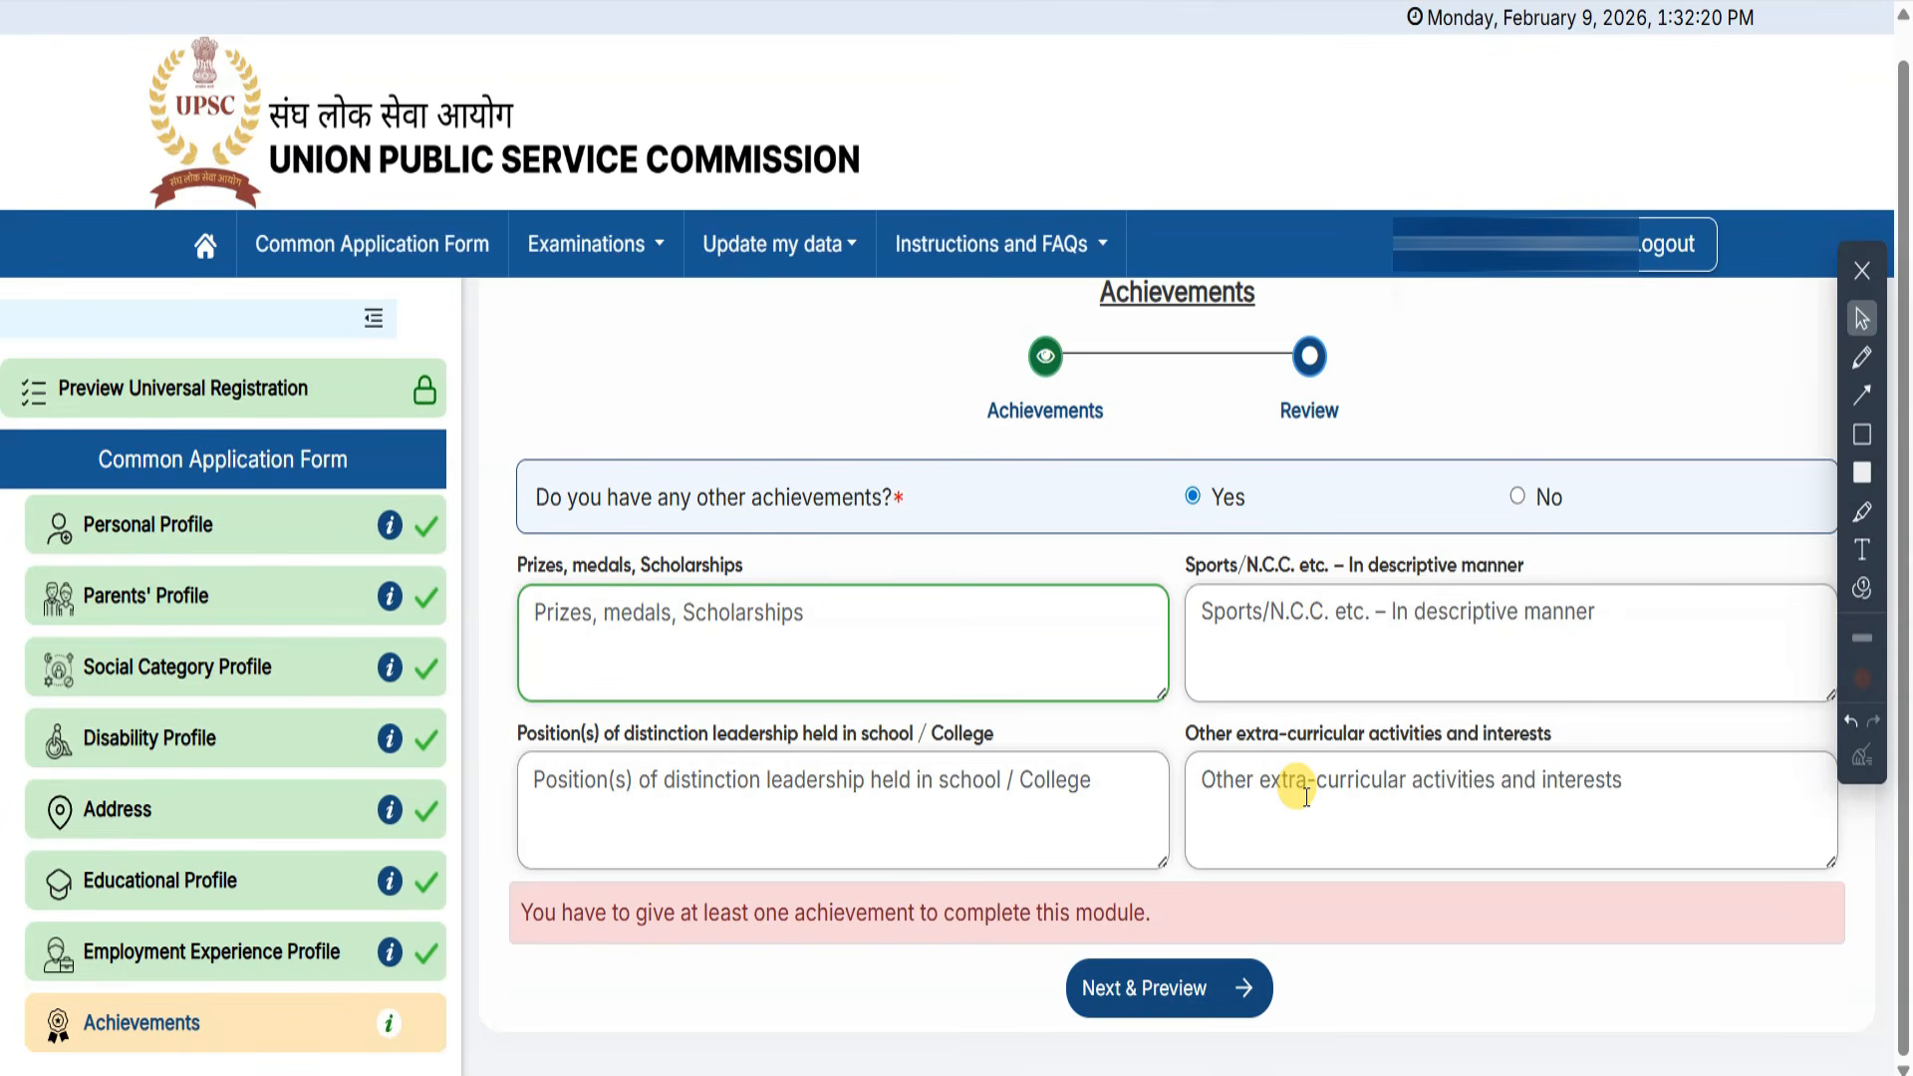
click(1510, 499)
click(1204, 583)
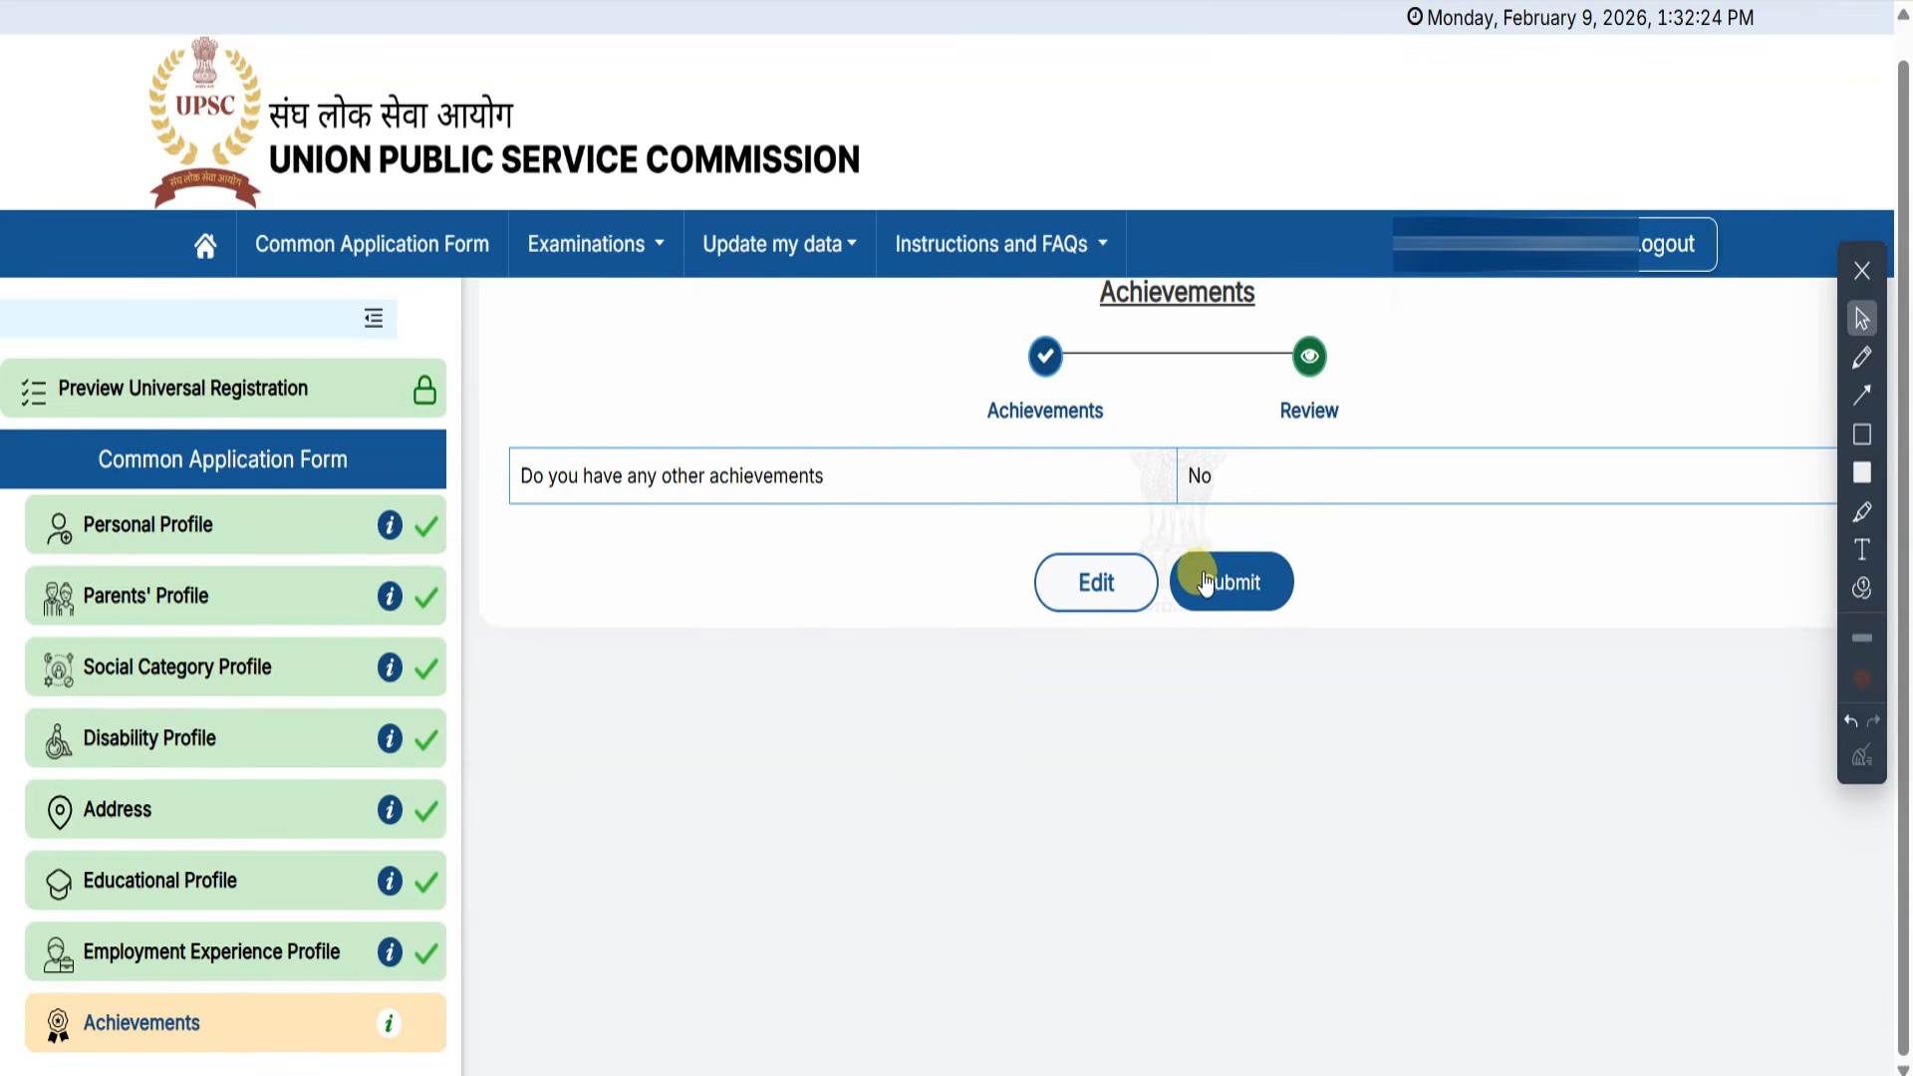
click(1208, 583)
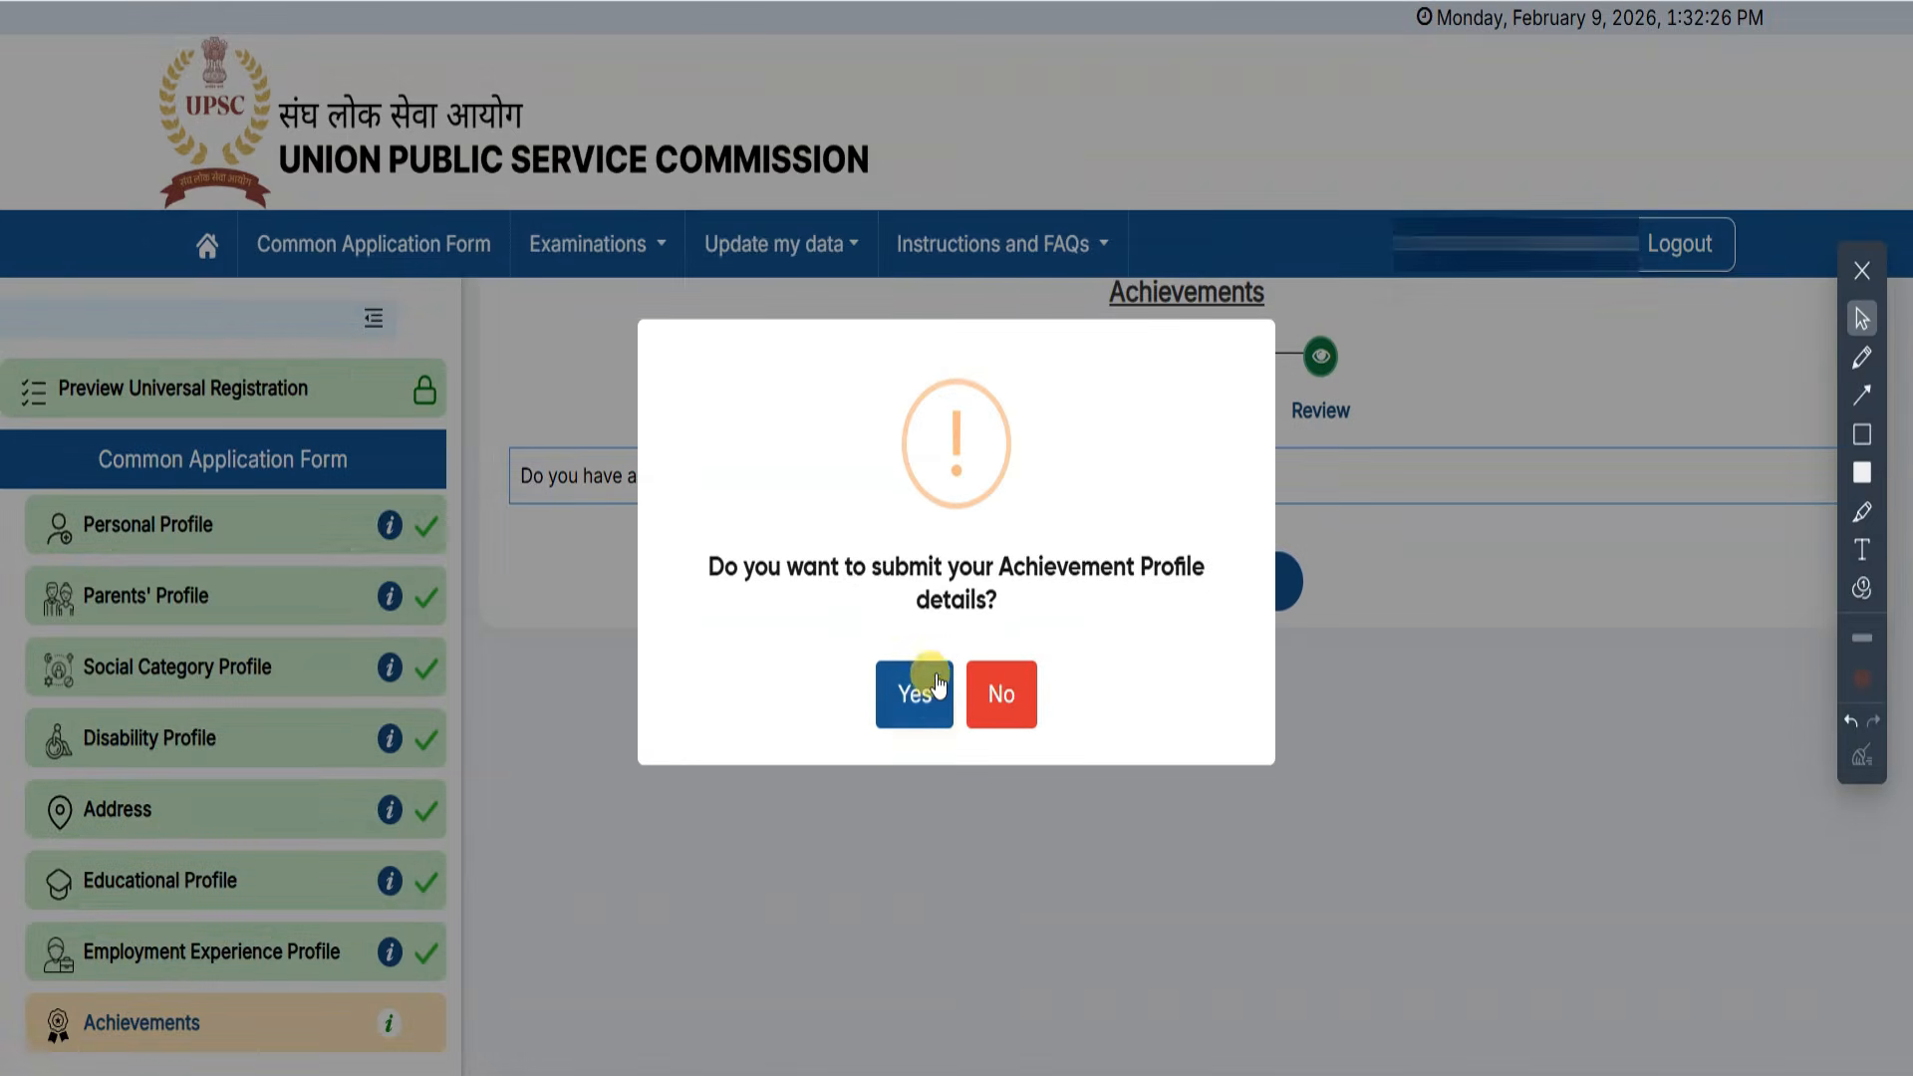
click(938, 684)
click(952, 709)
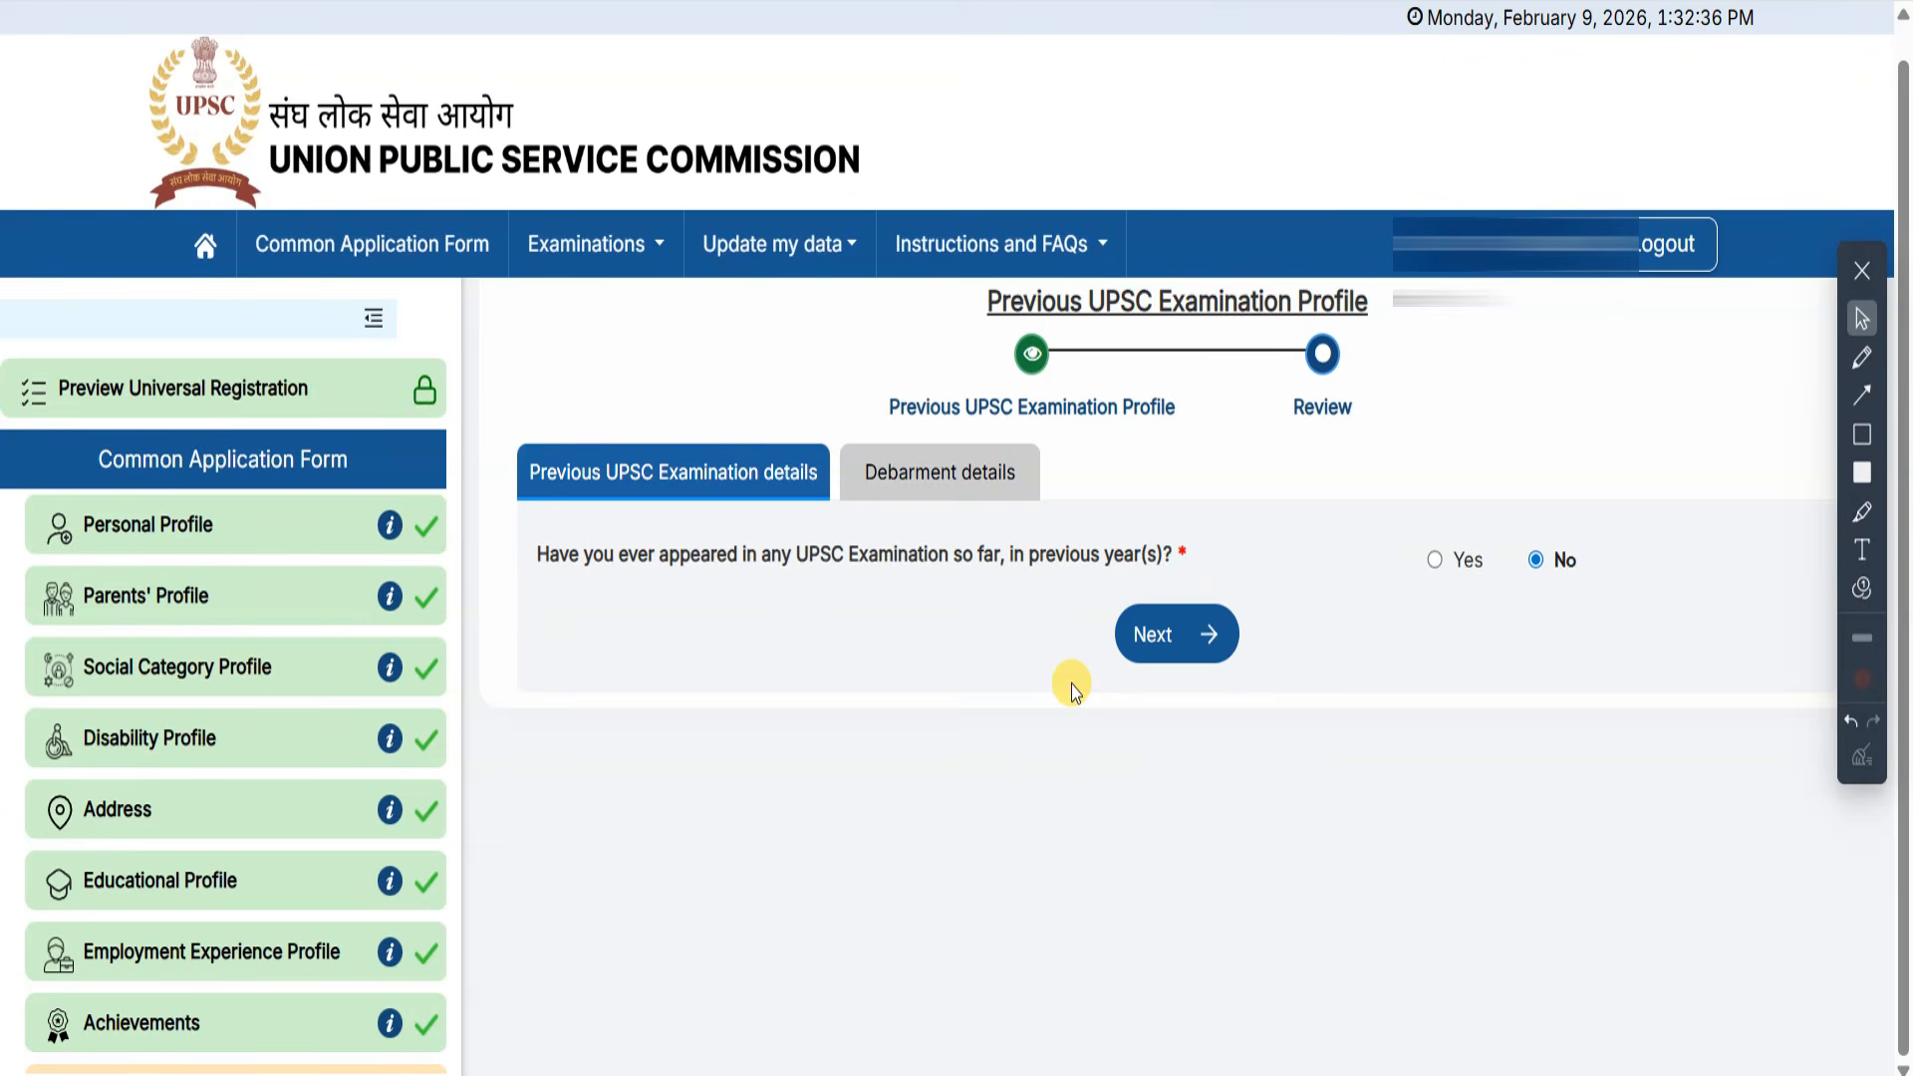
click(1435, 560)
scroll(1058, 518, down, 3)
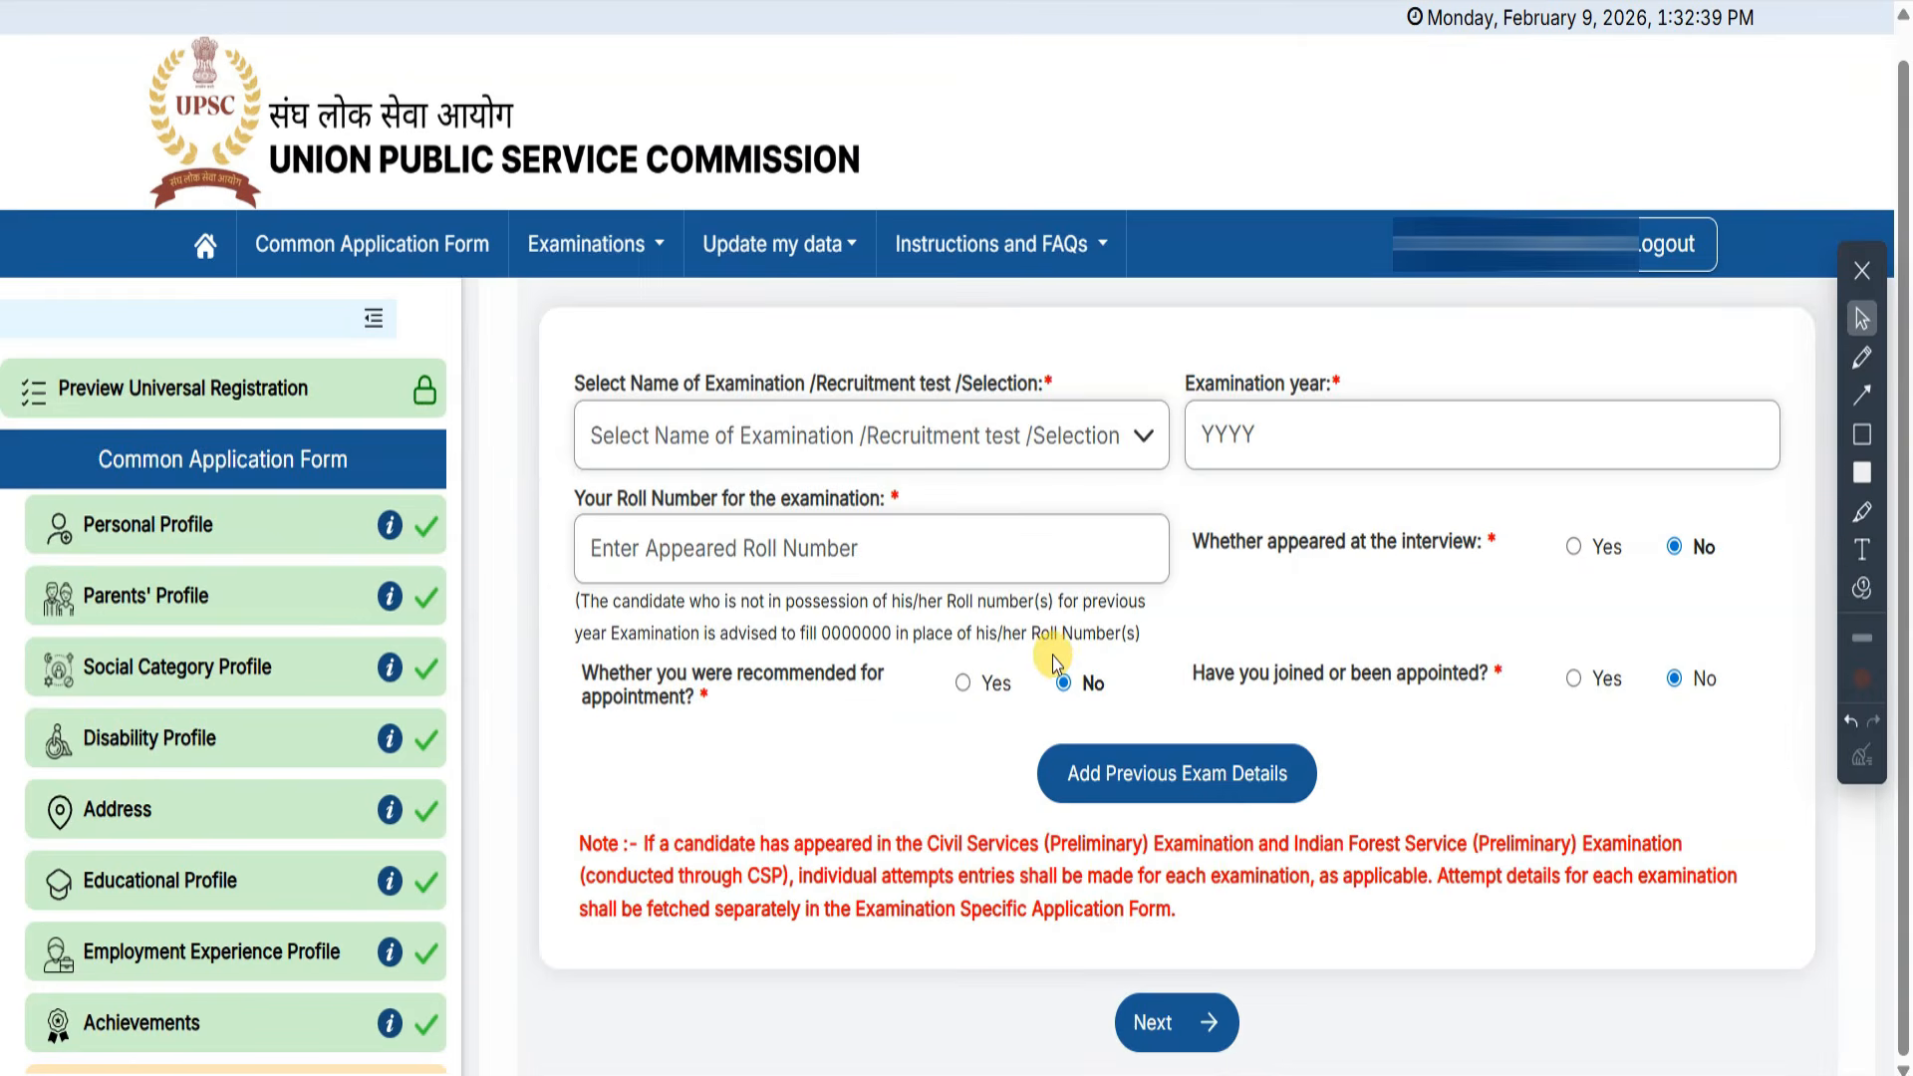
click(1062, 462)
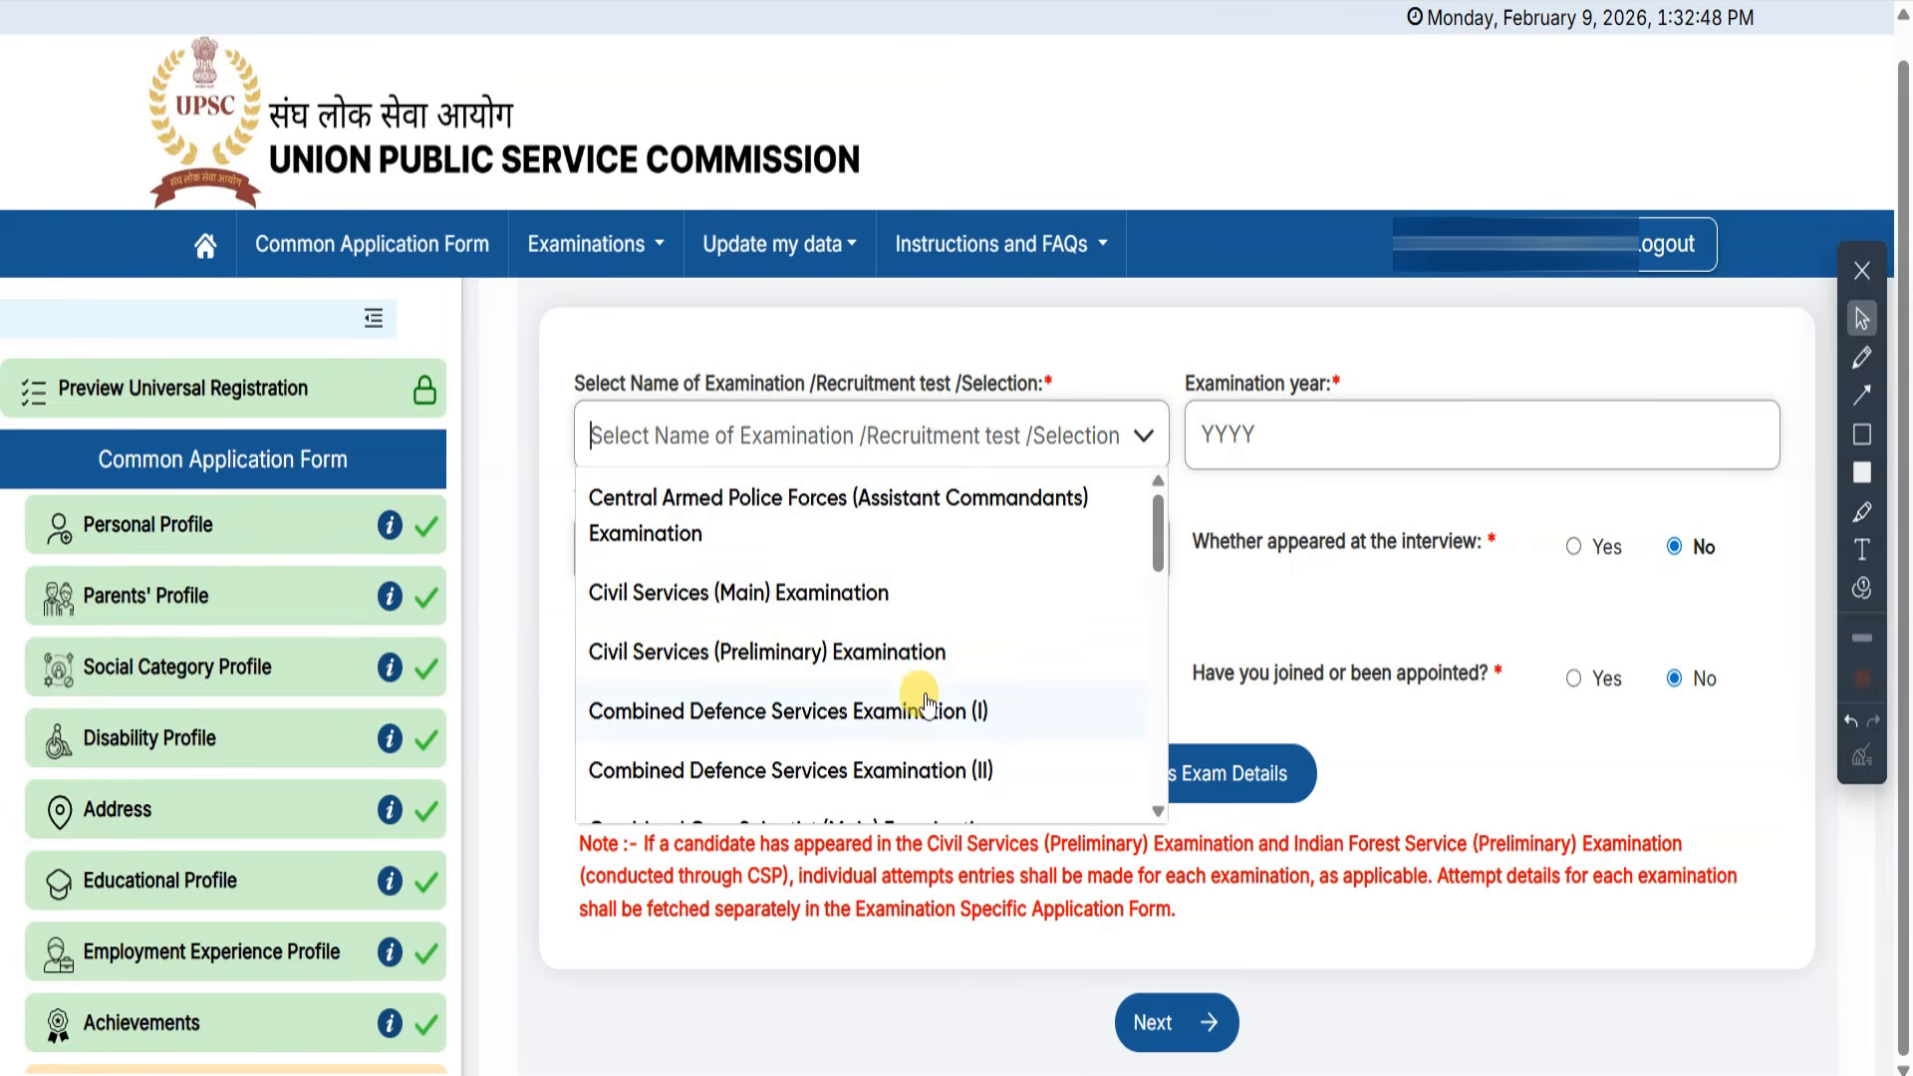
scroll(922, 702, down, 2)
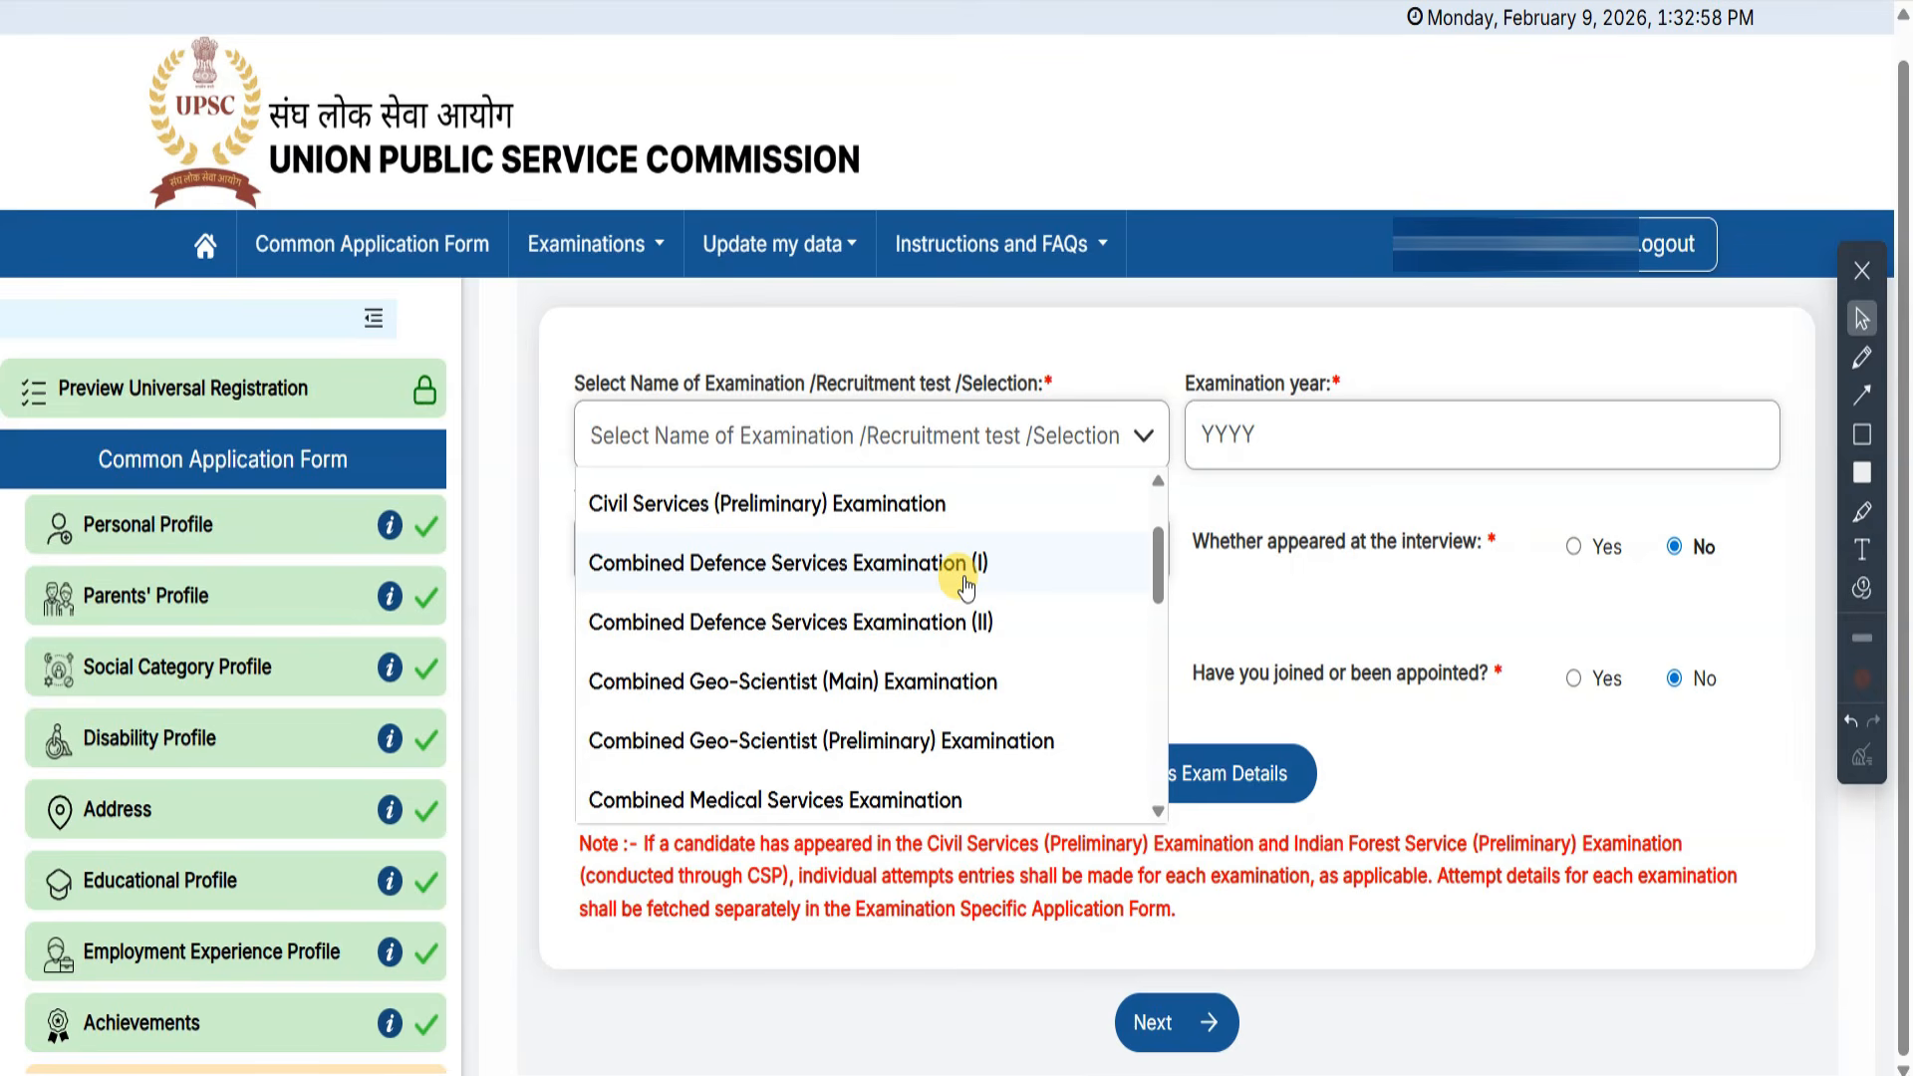
scroll(972, 598, down, 5)
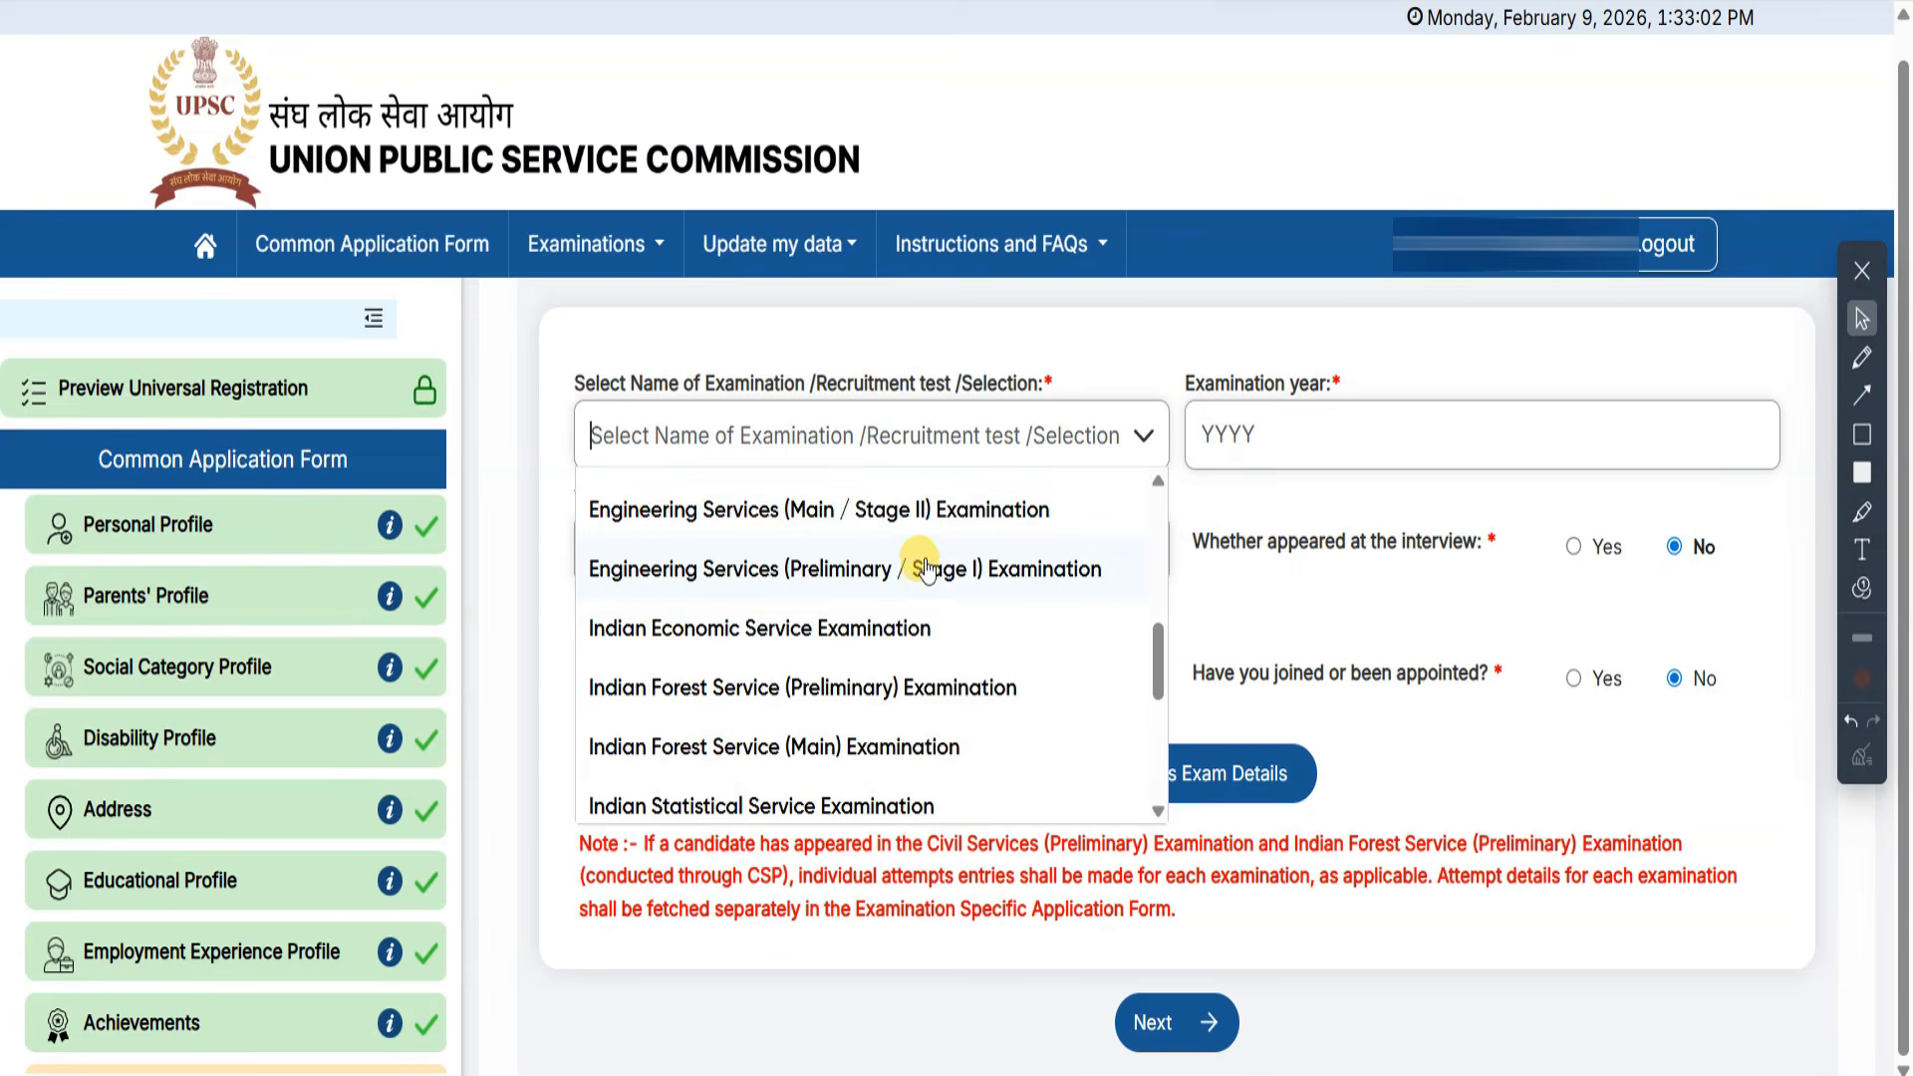
scroll(937, 590, down, 3)
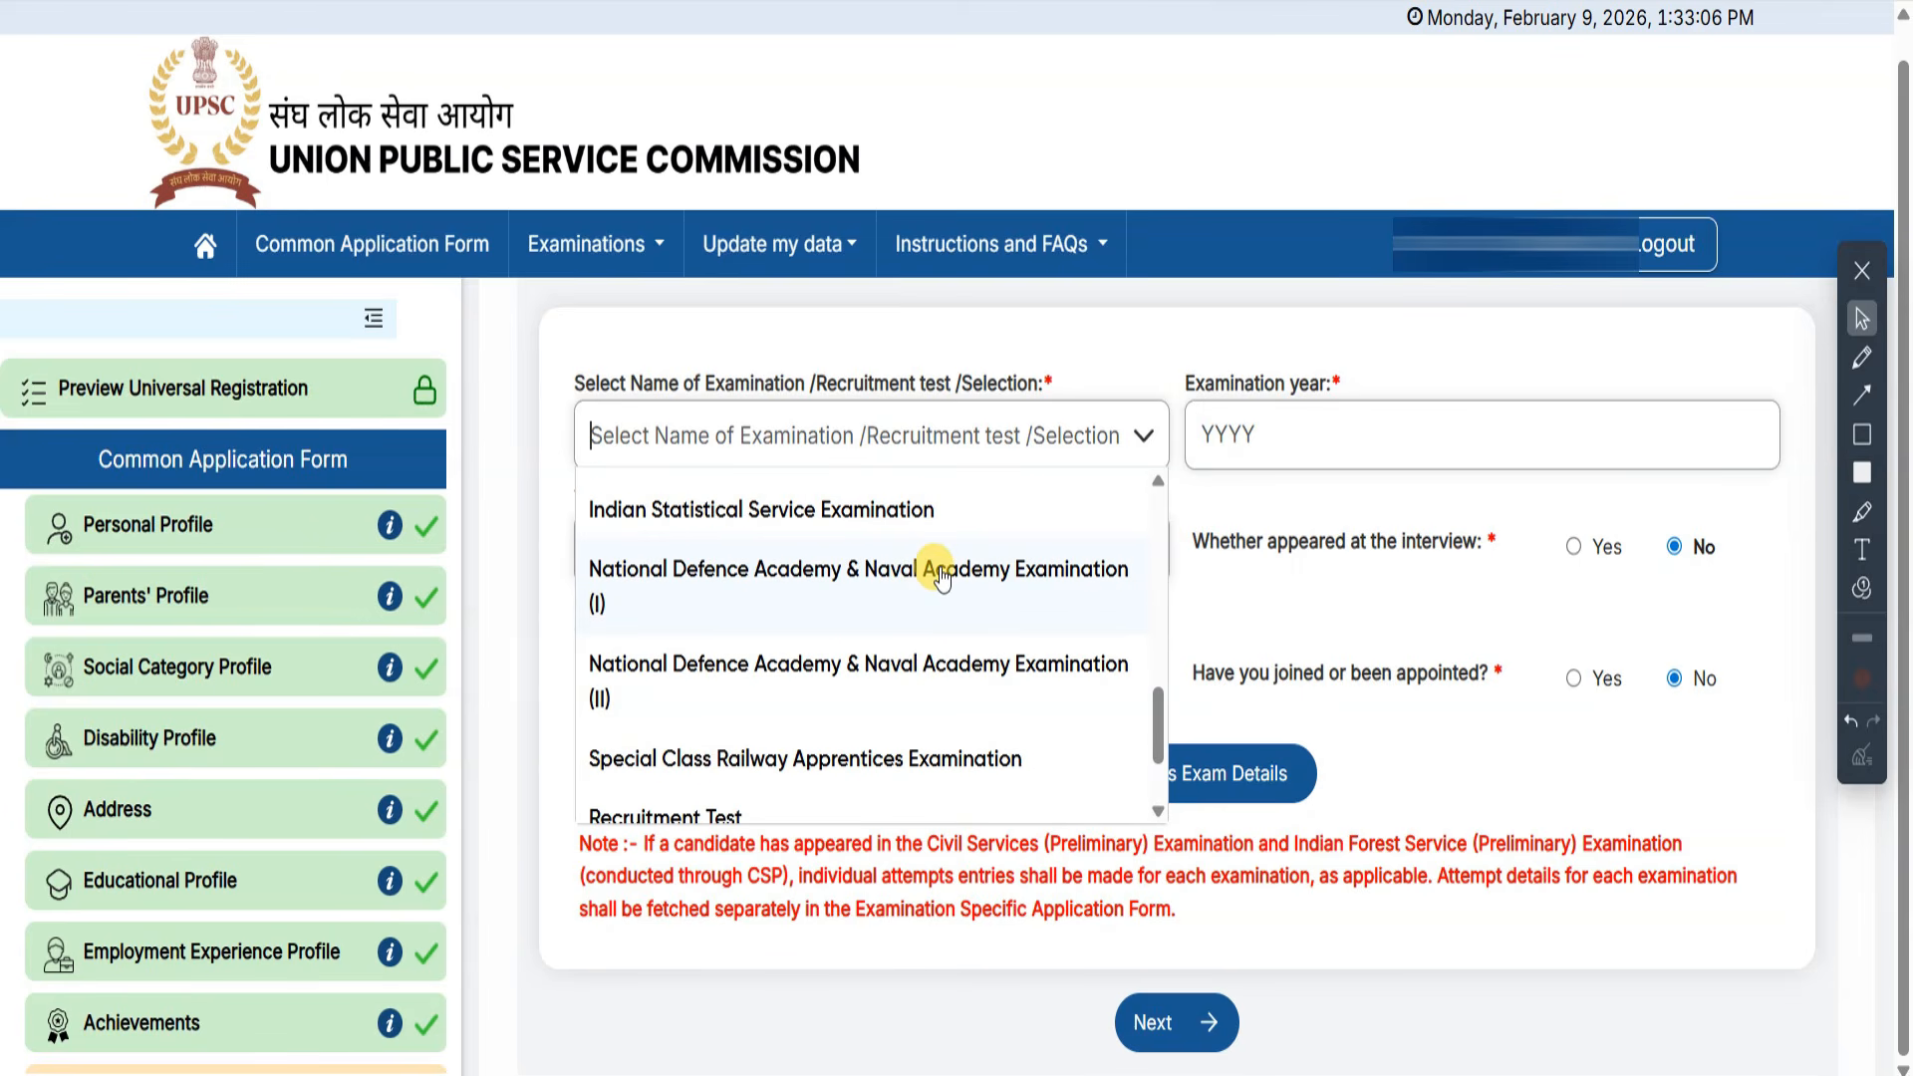
scroll(942, 578, up, 5)
click(912, 506)
click(1225, 464)
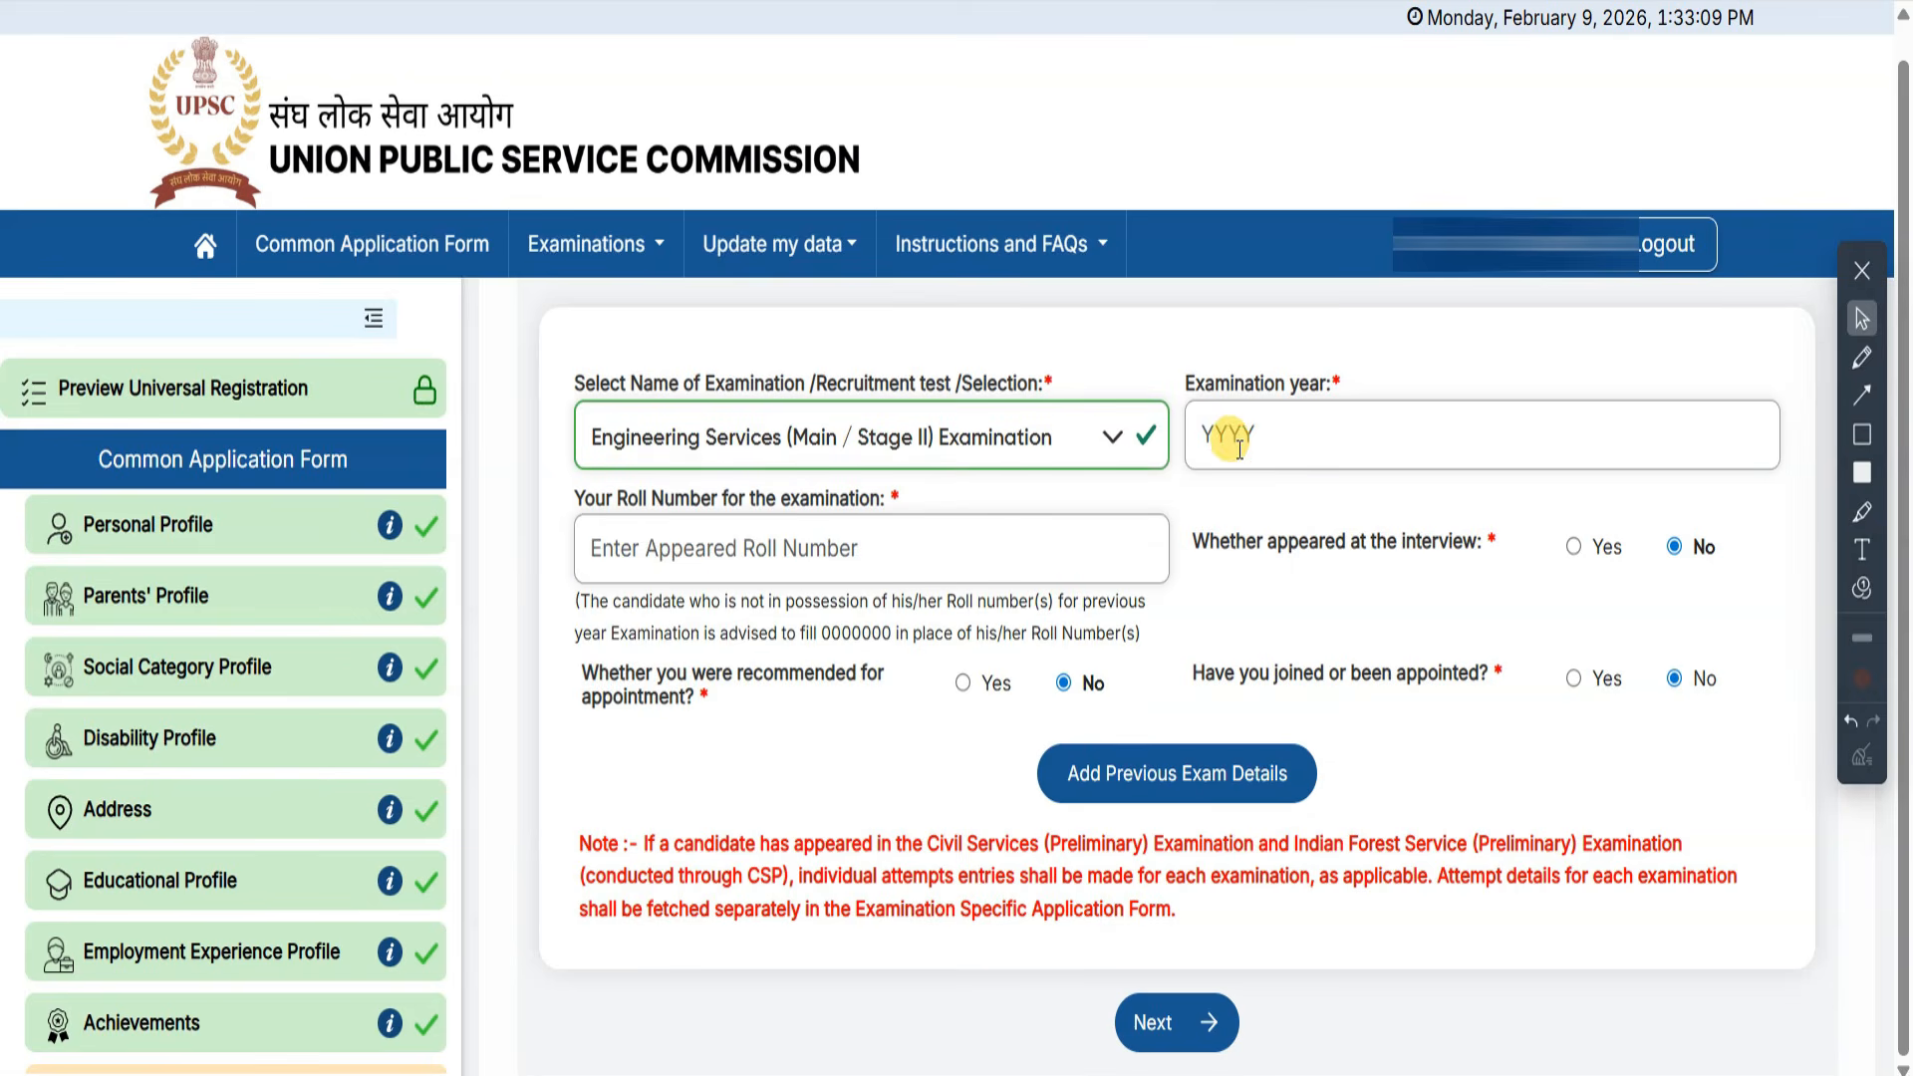
click(877, 556)
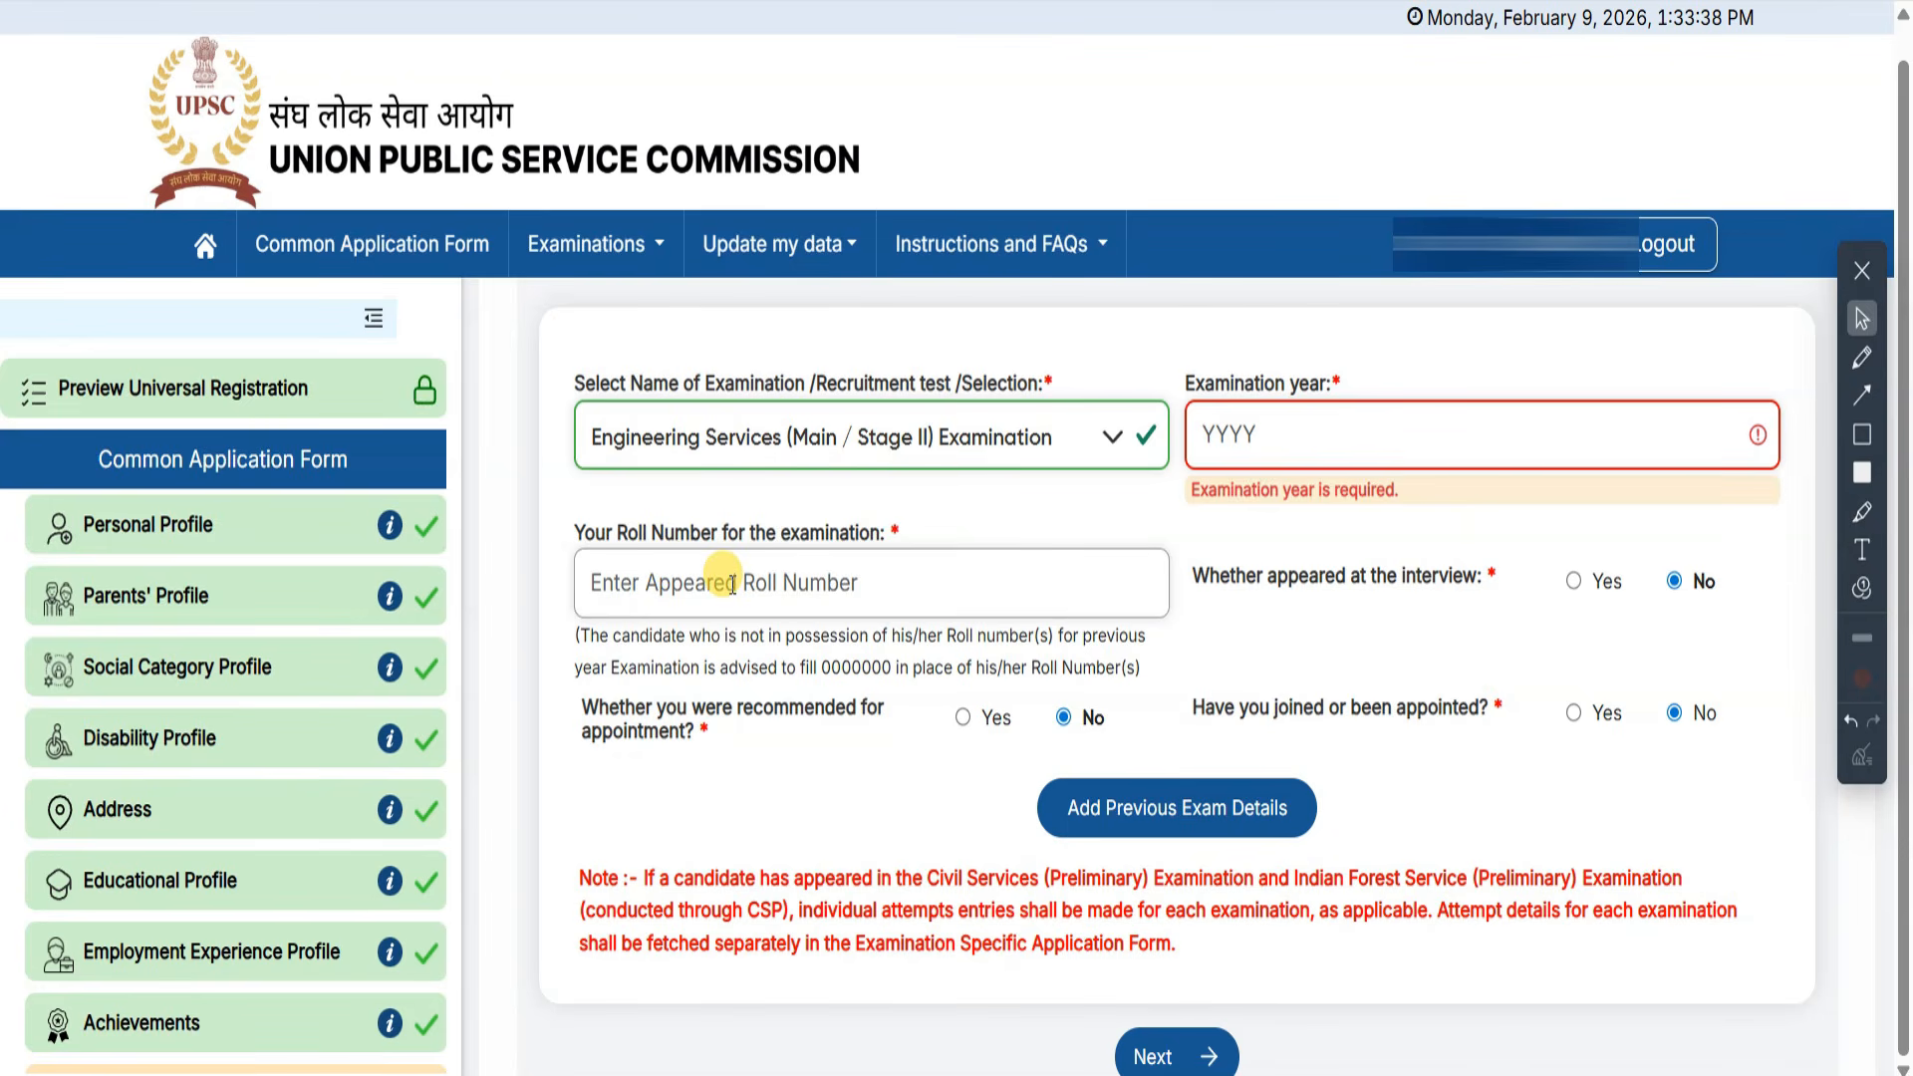
text(000000)
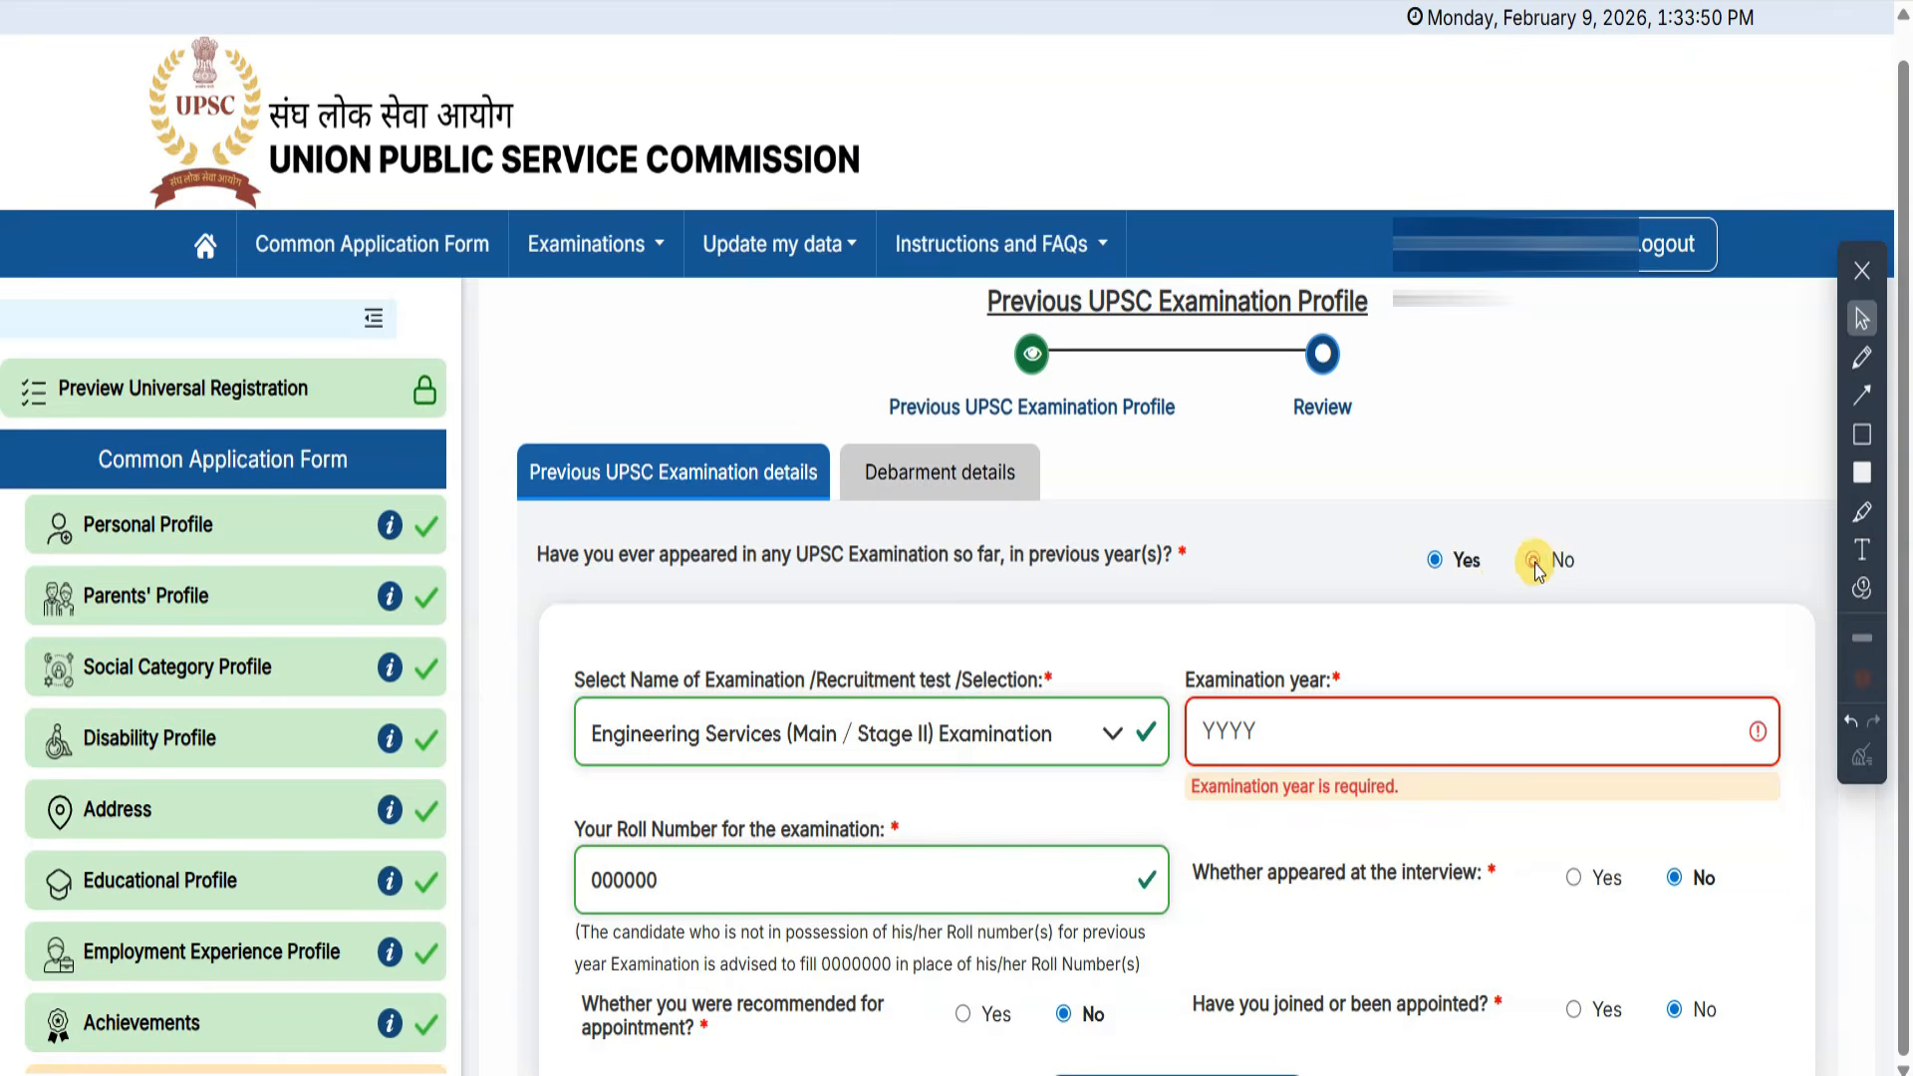
click(1540, 560)
- Leave debarment answered No, then preview, submit and confirm the previous examination details
click(1204, 662)
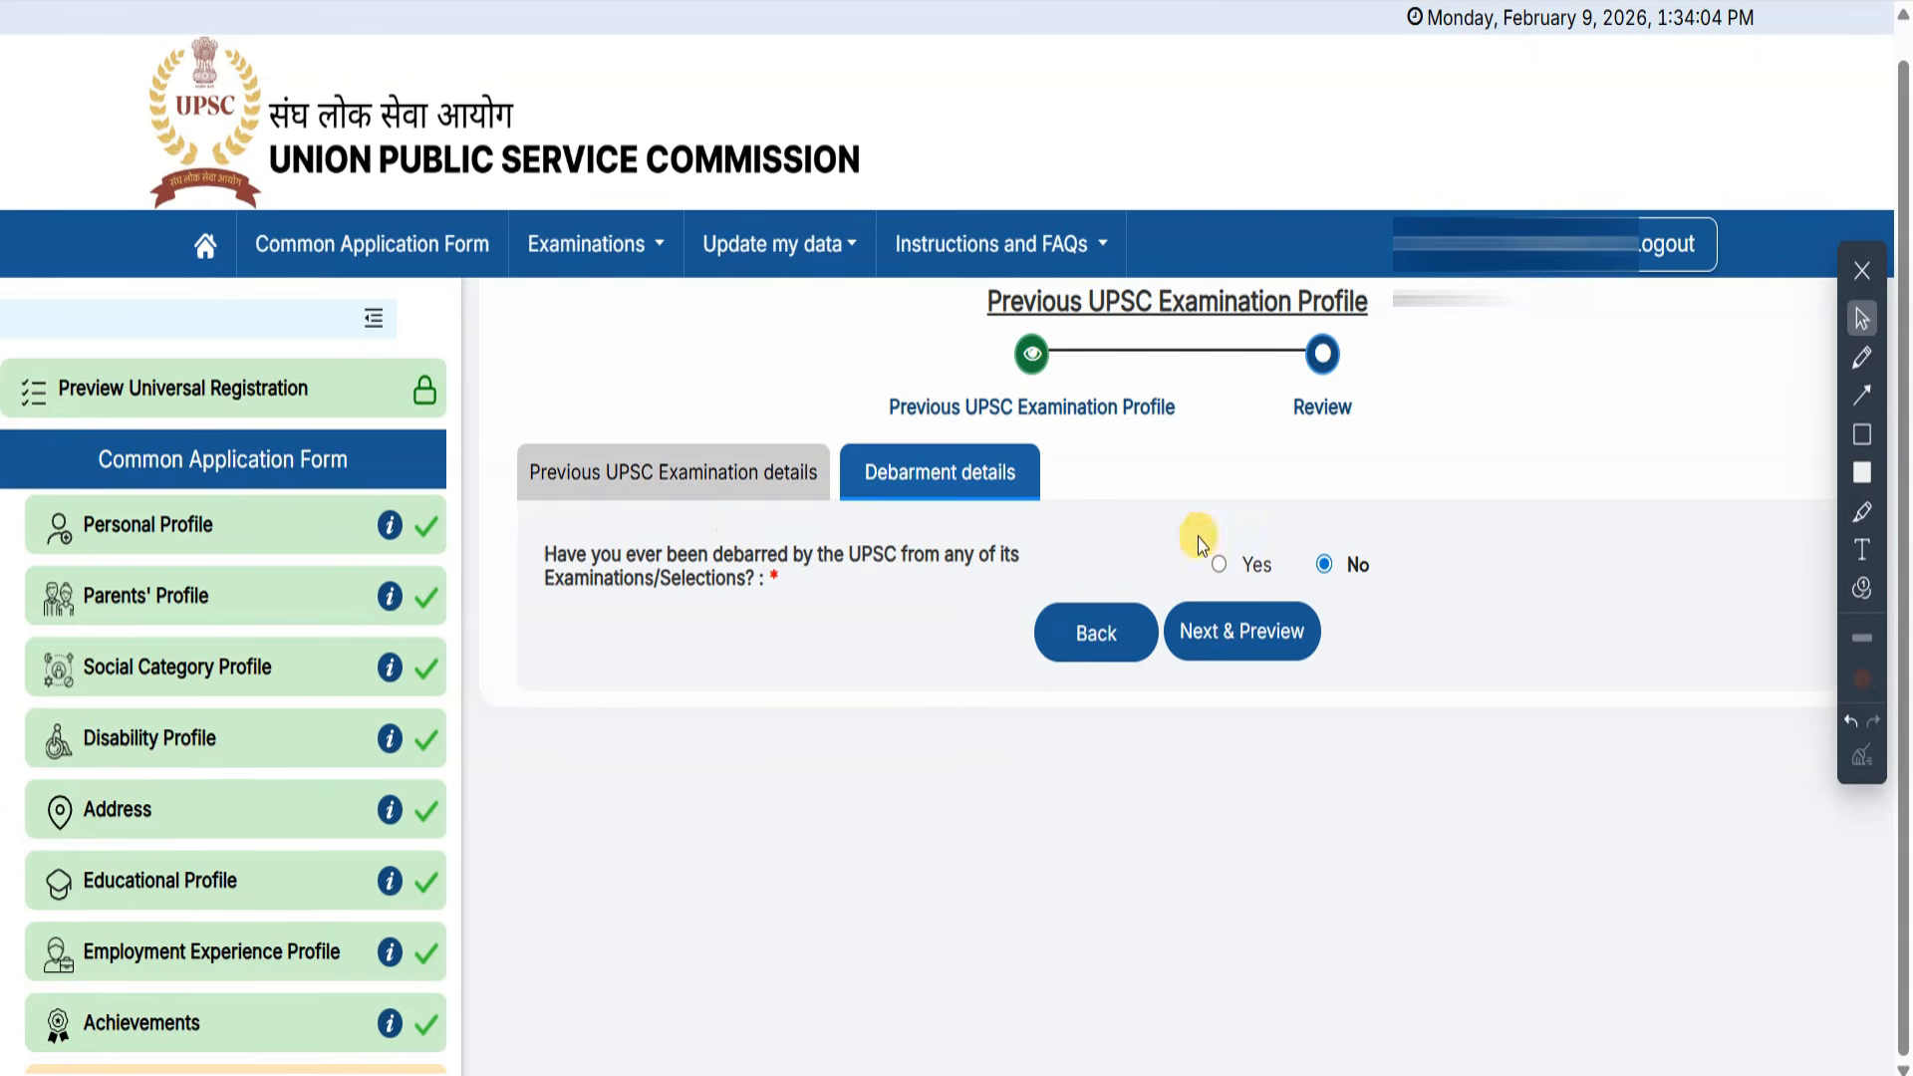
click(1231, 643)
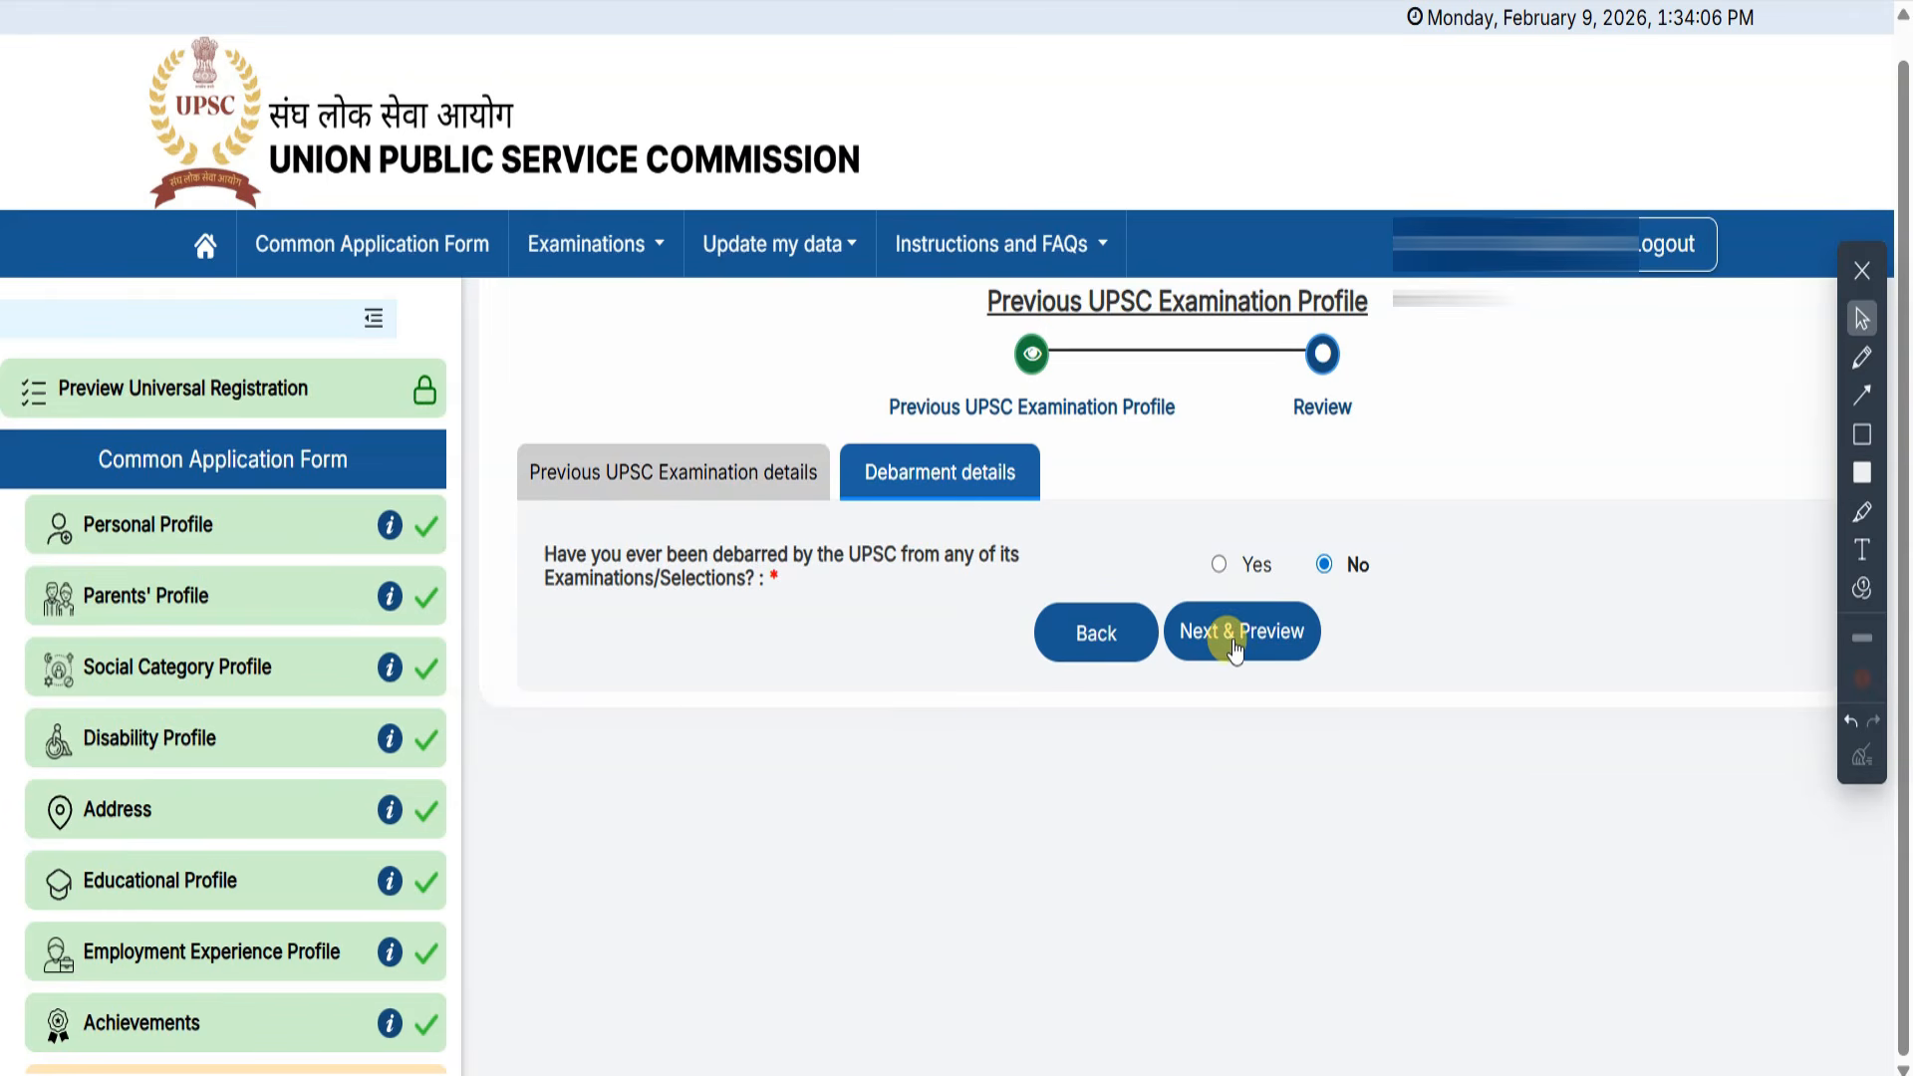
click(1282, 789)
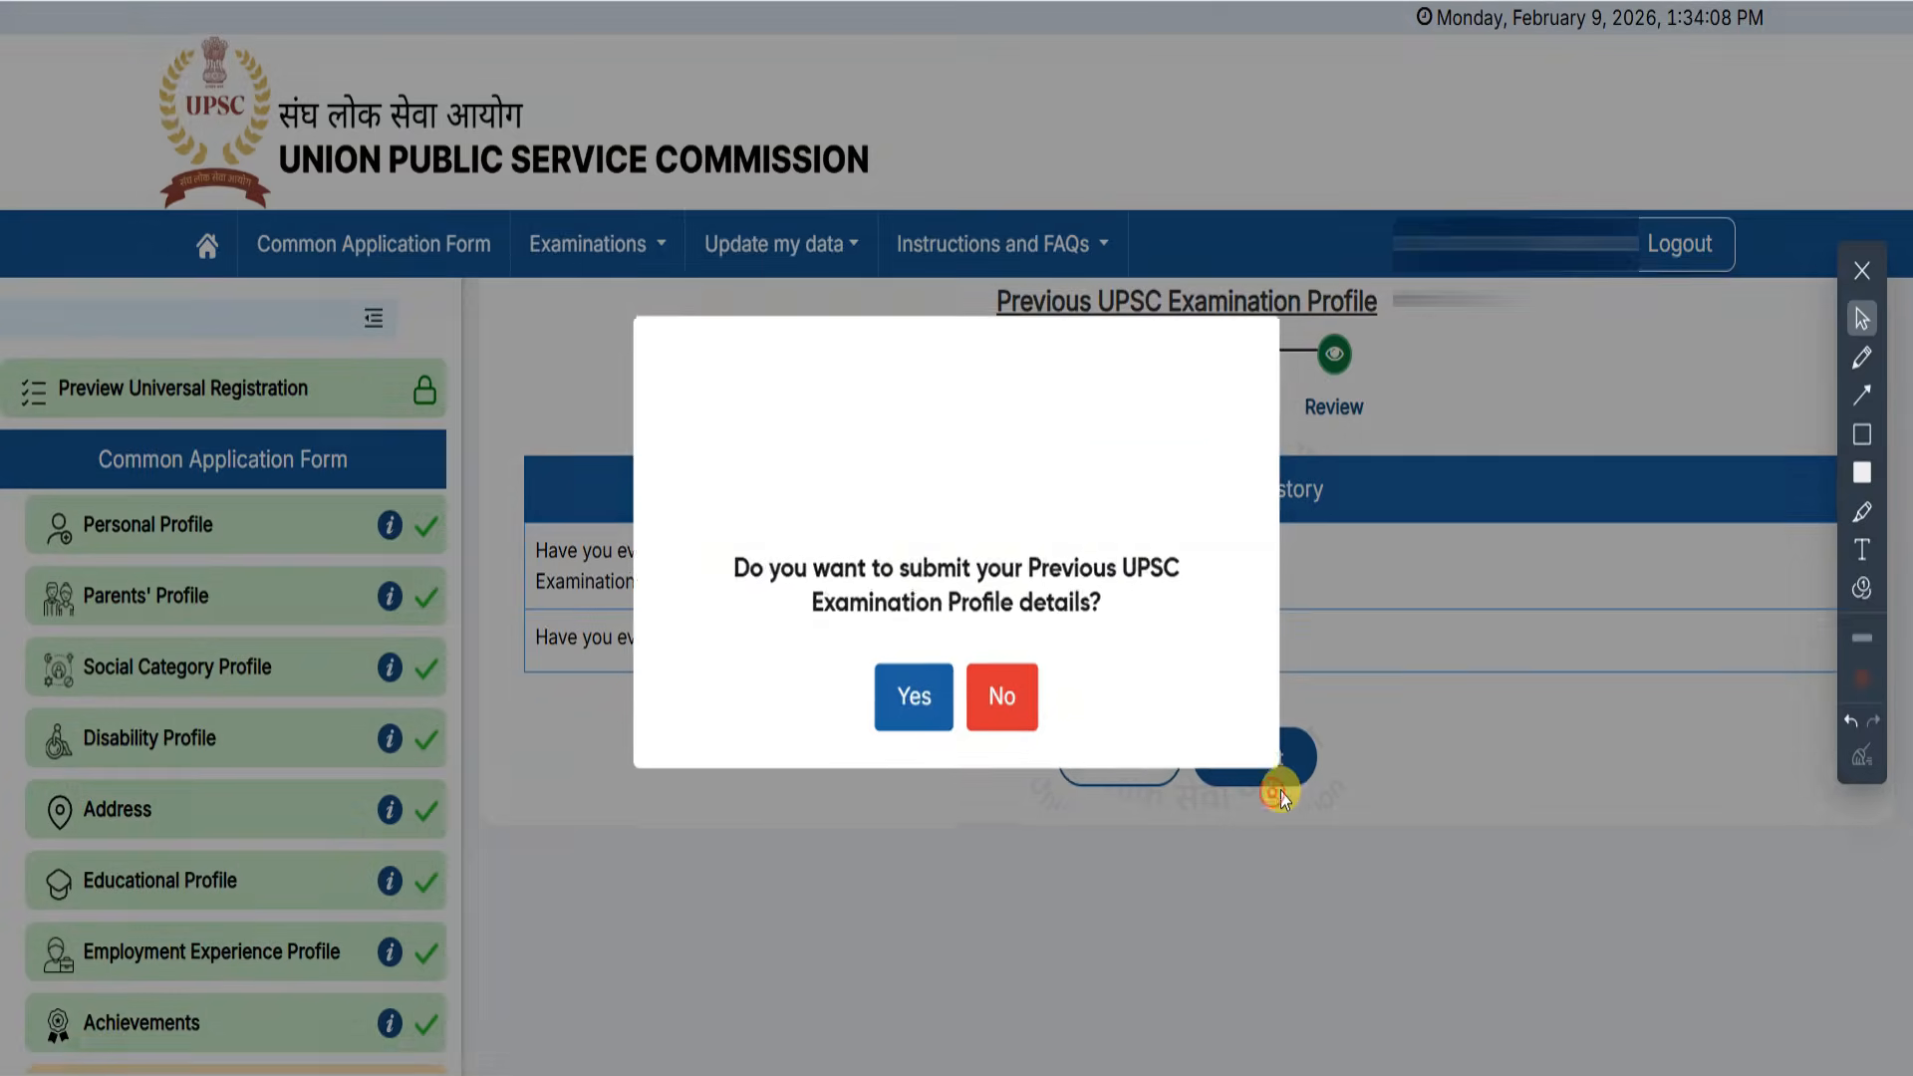
click(925, 707)
- Dismiss the success and 'Invalid mobile number' alerts and read the live photograph instructions
click(955, 698)
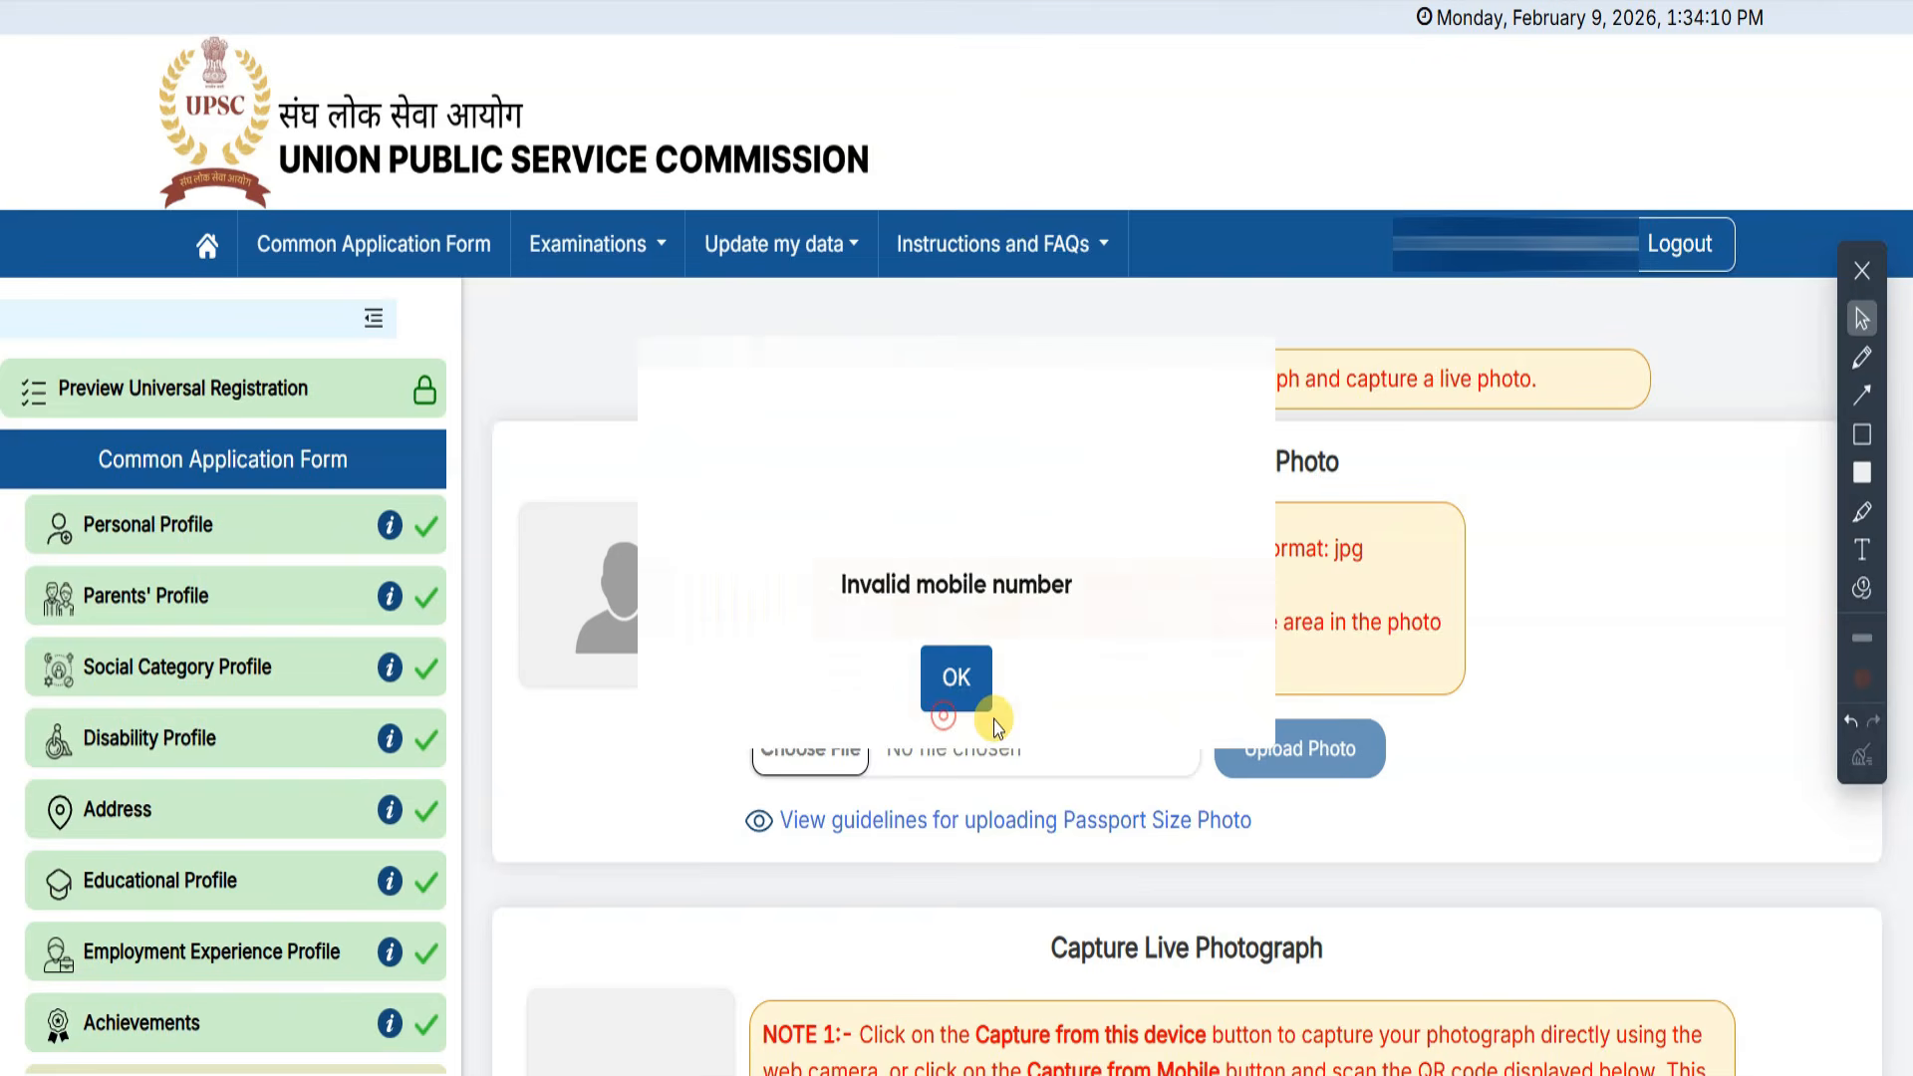
click(966, 685)
scroll(1138, 680, up, 2)
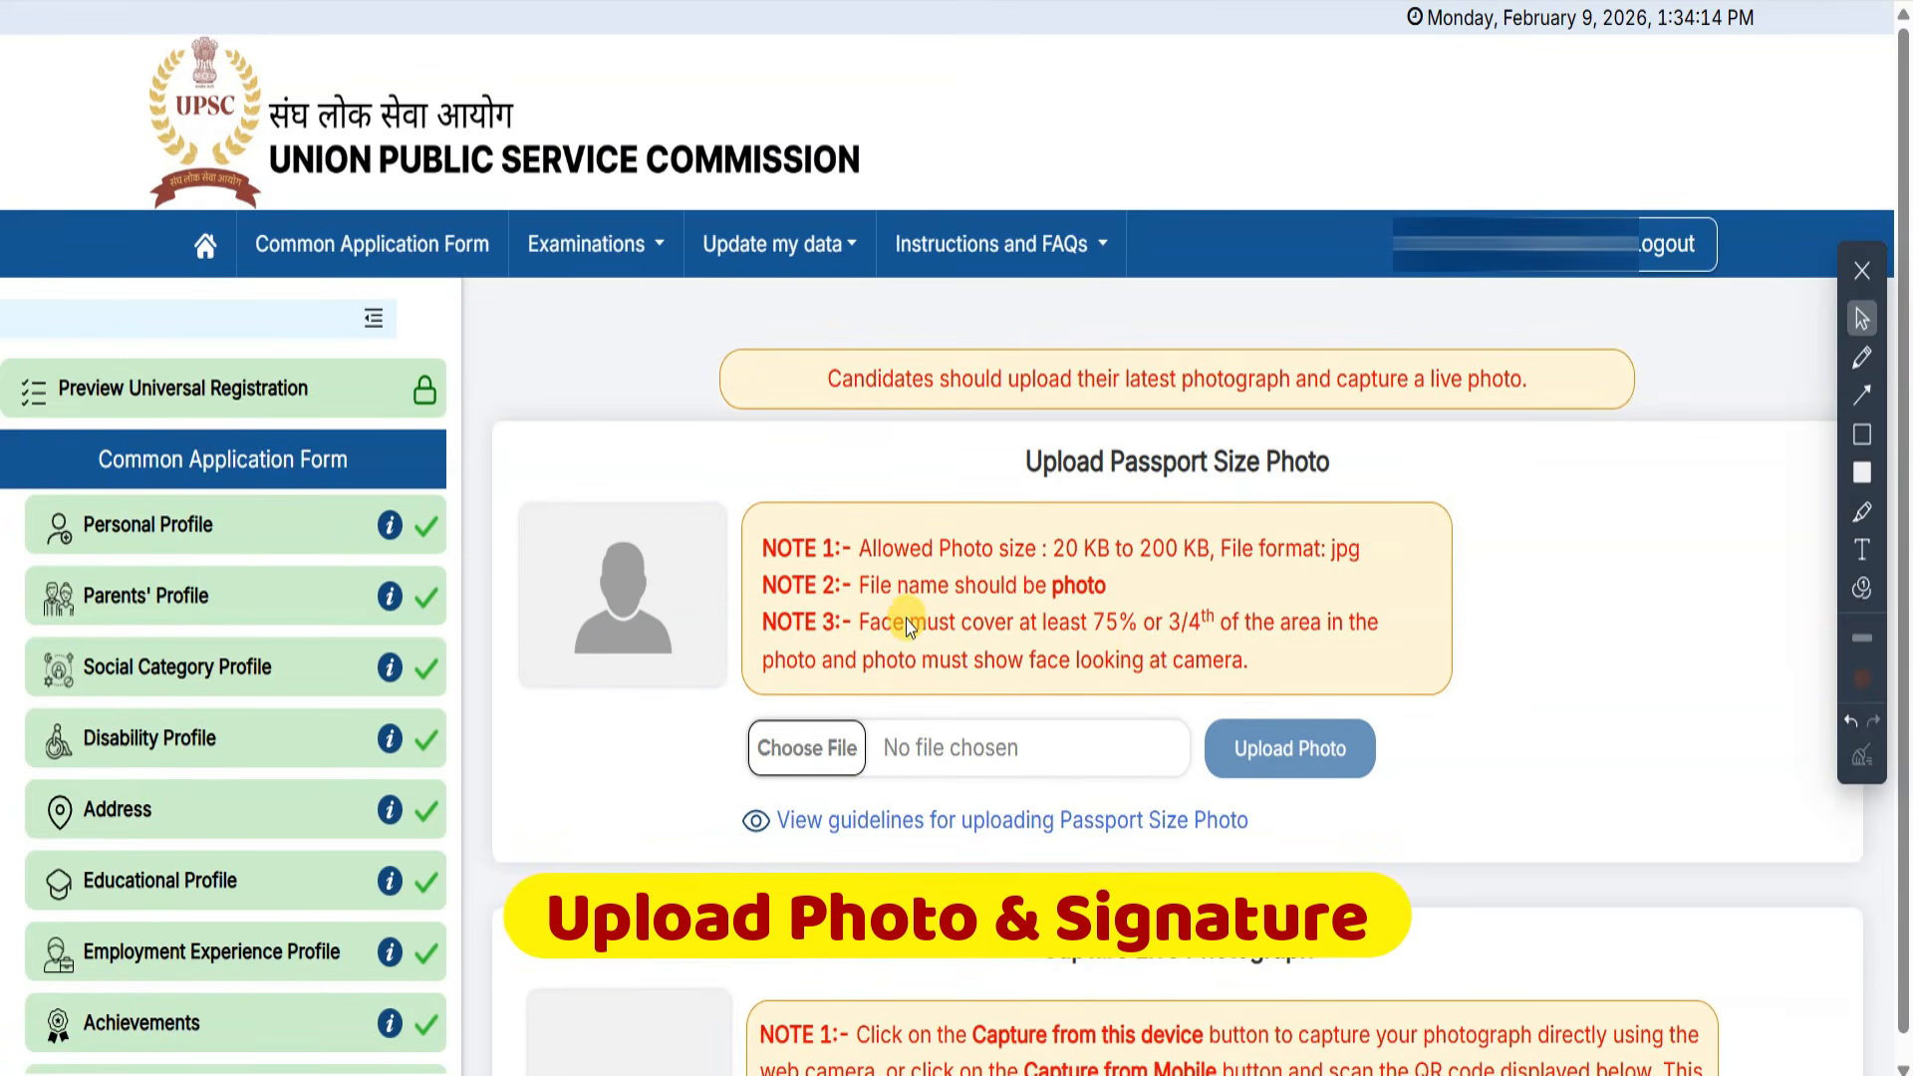
scroll(907, 623, down, 4)
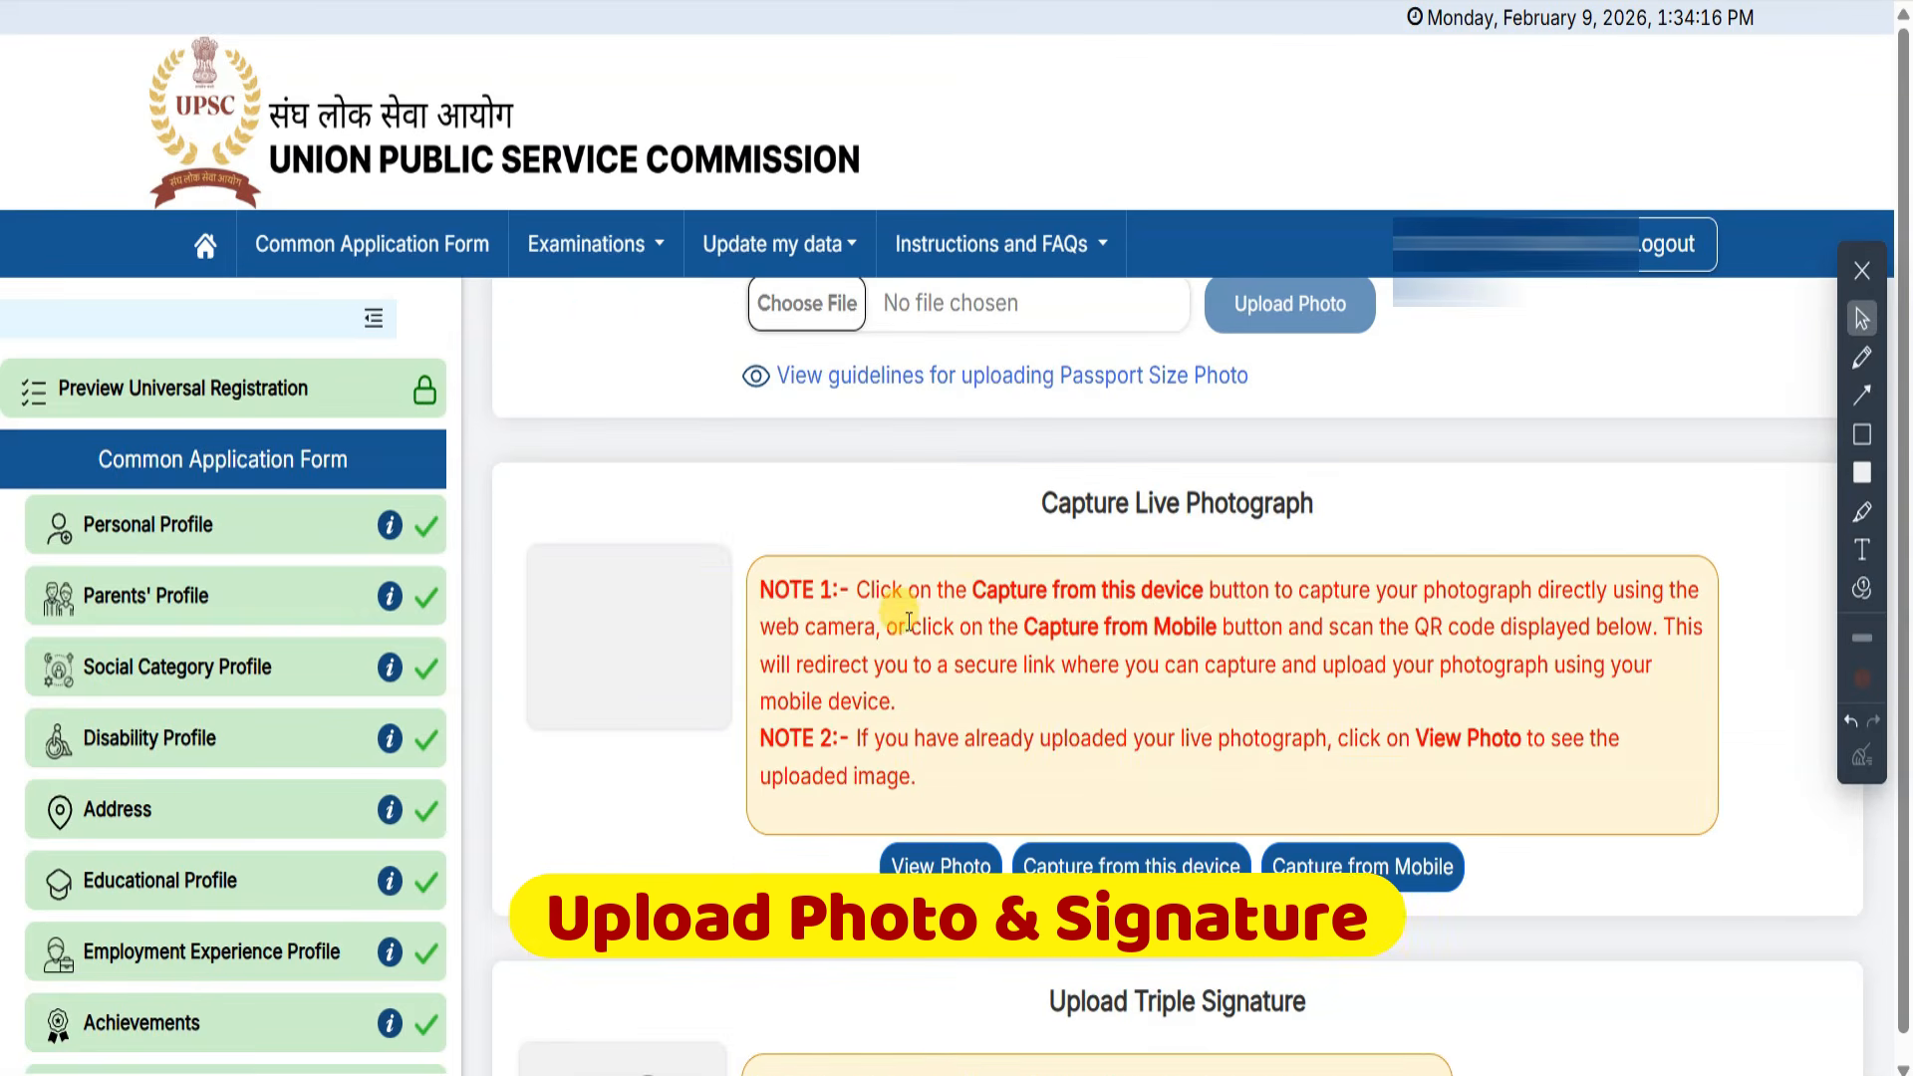
drag(982, 529, 1419, 523)
click(1407, 511)
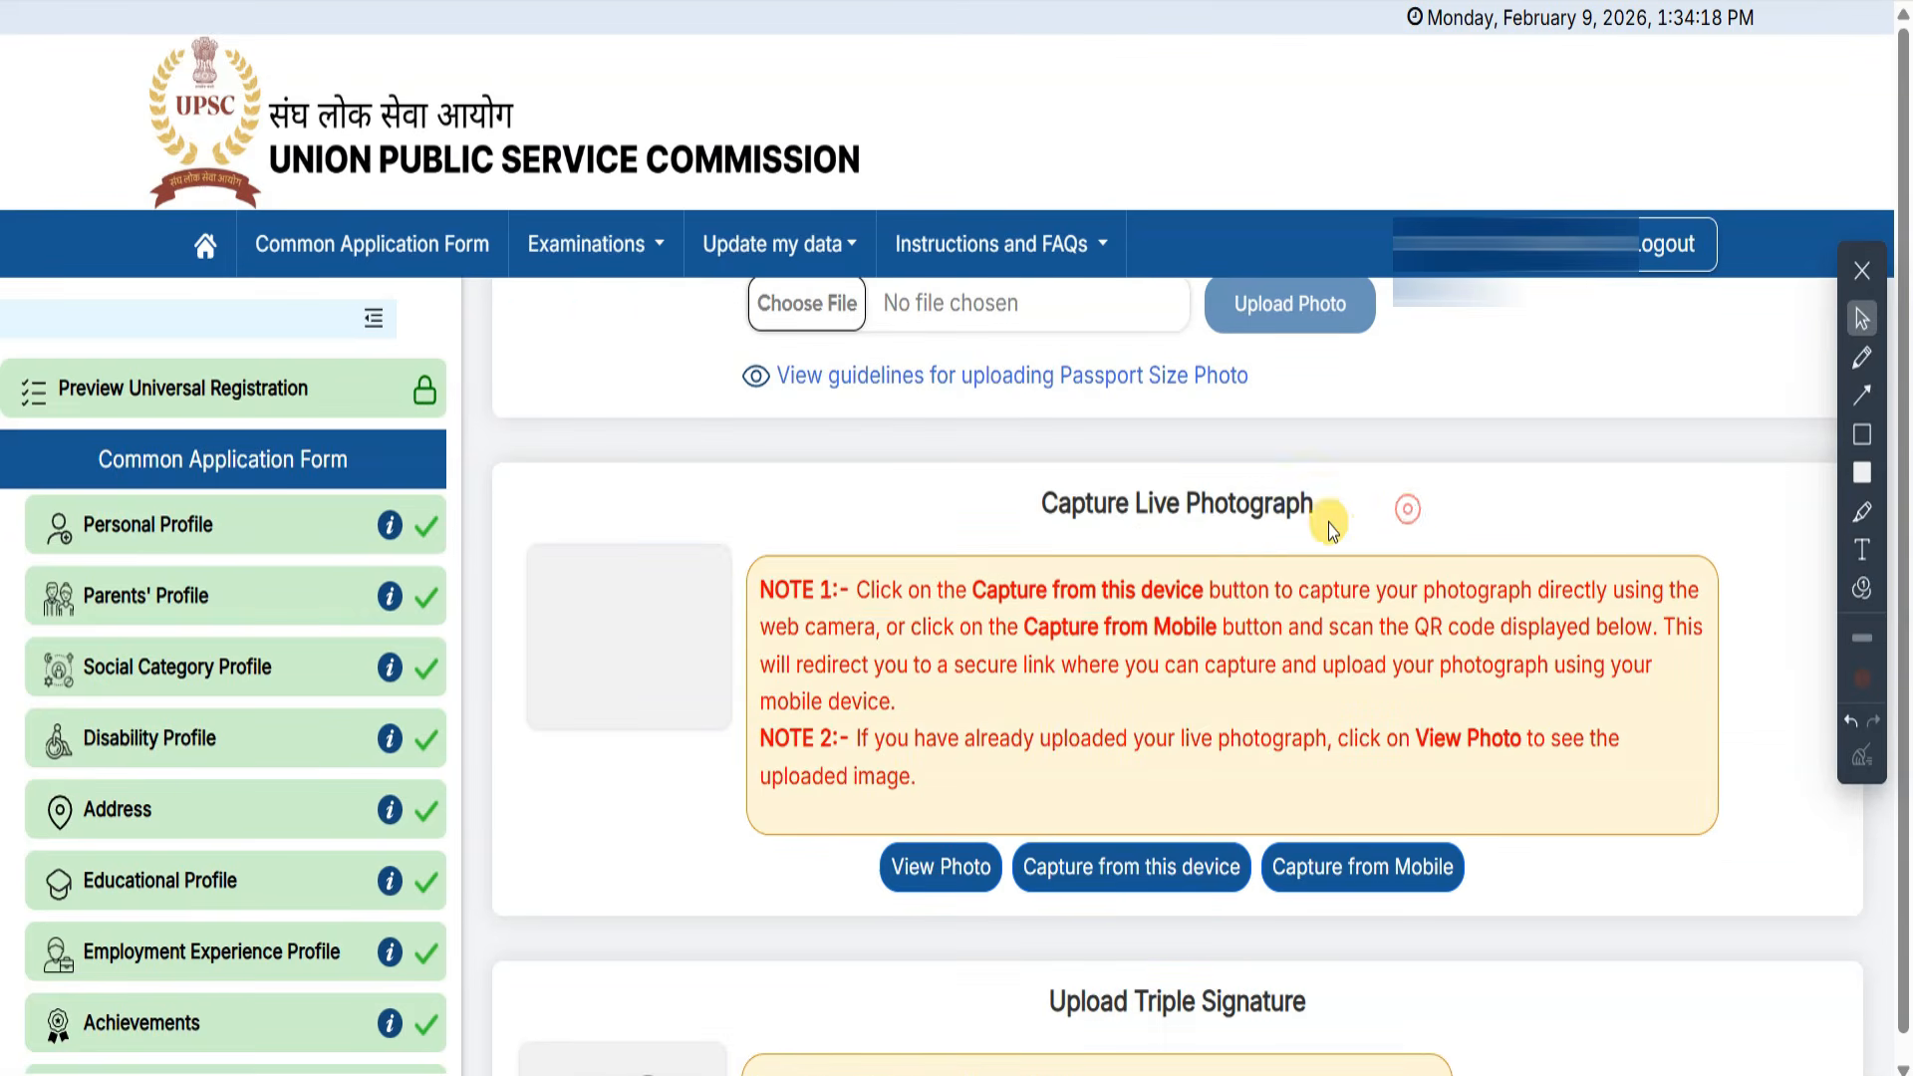
scroll(1078, 698, down, 4)
drag(1036, 556, 1361, 554)
scroll(1361, 556, down, 1)
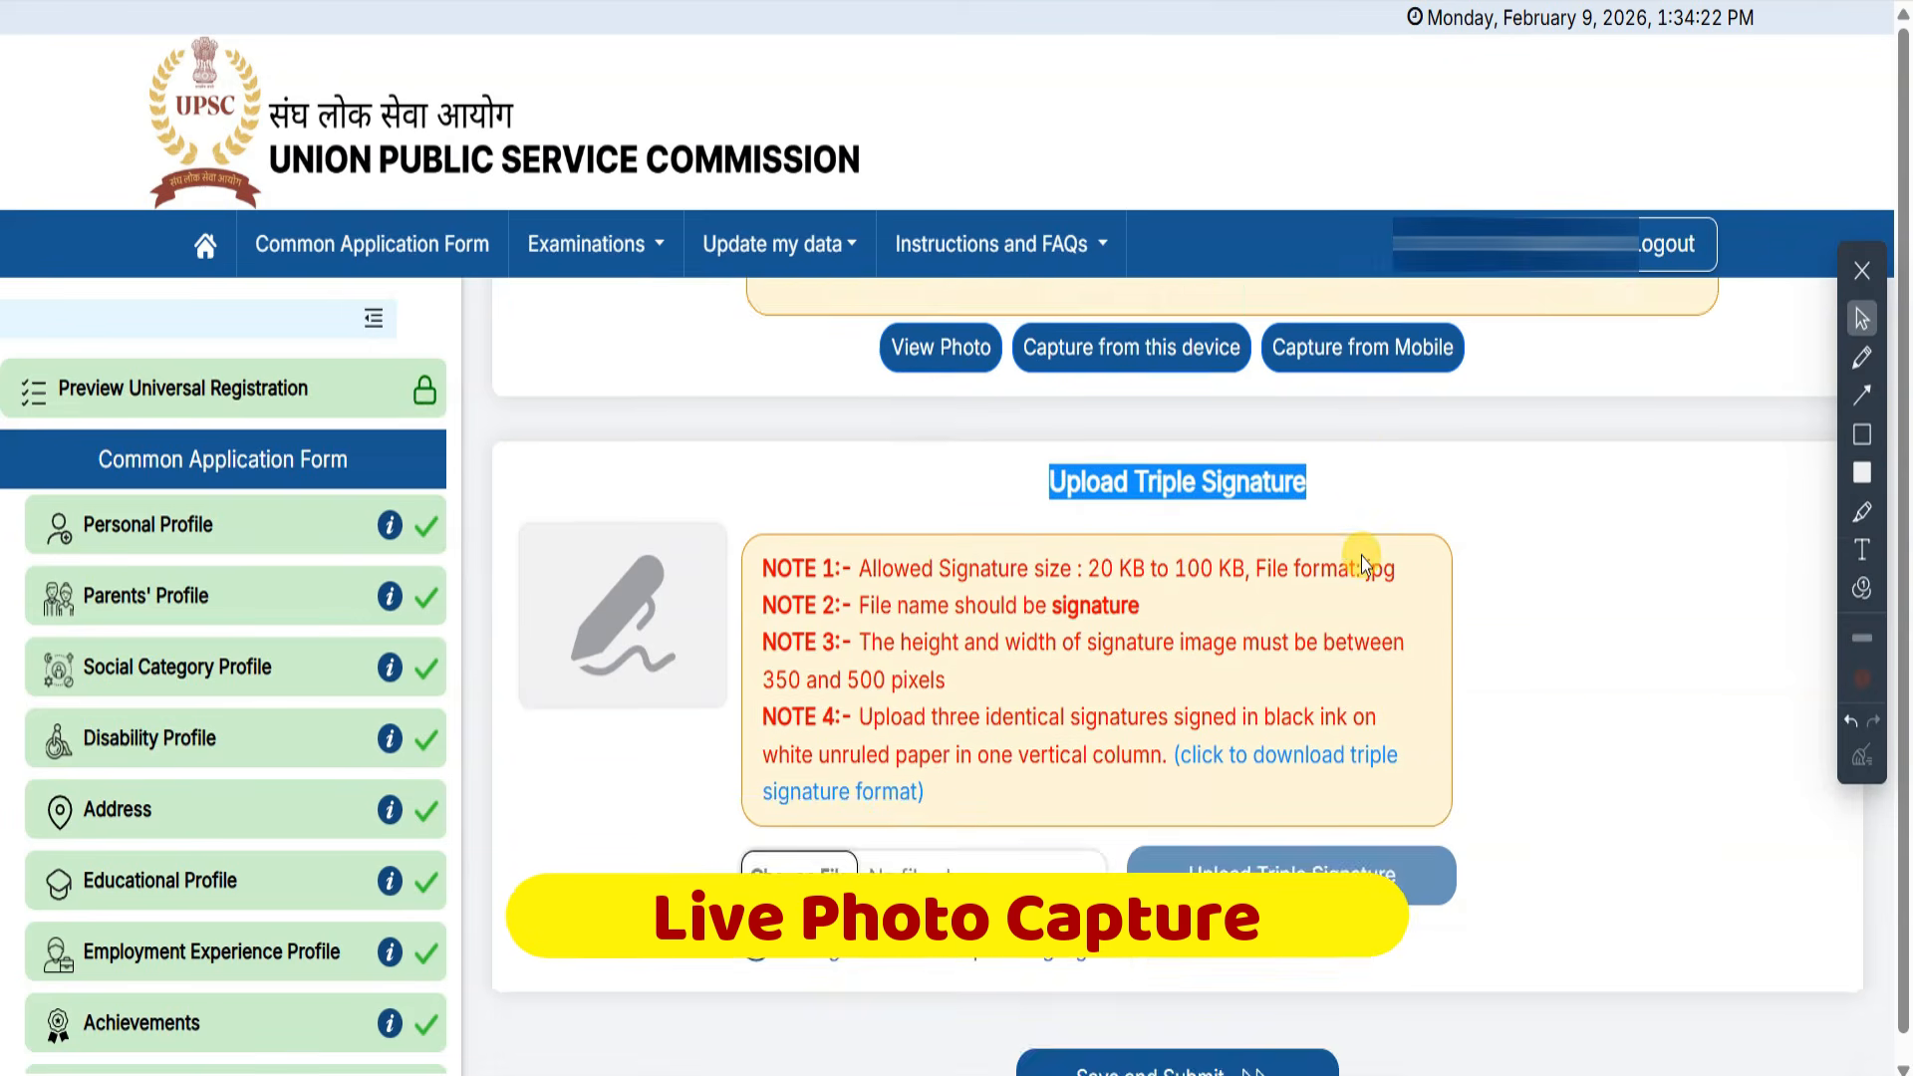
scroll(1361, 558, up, 4)
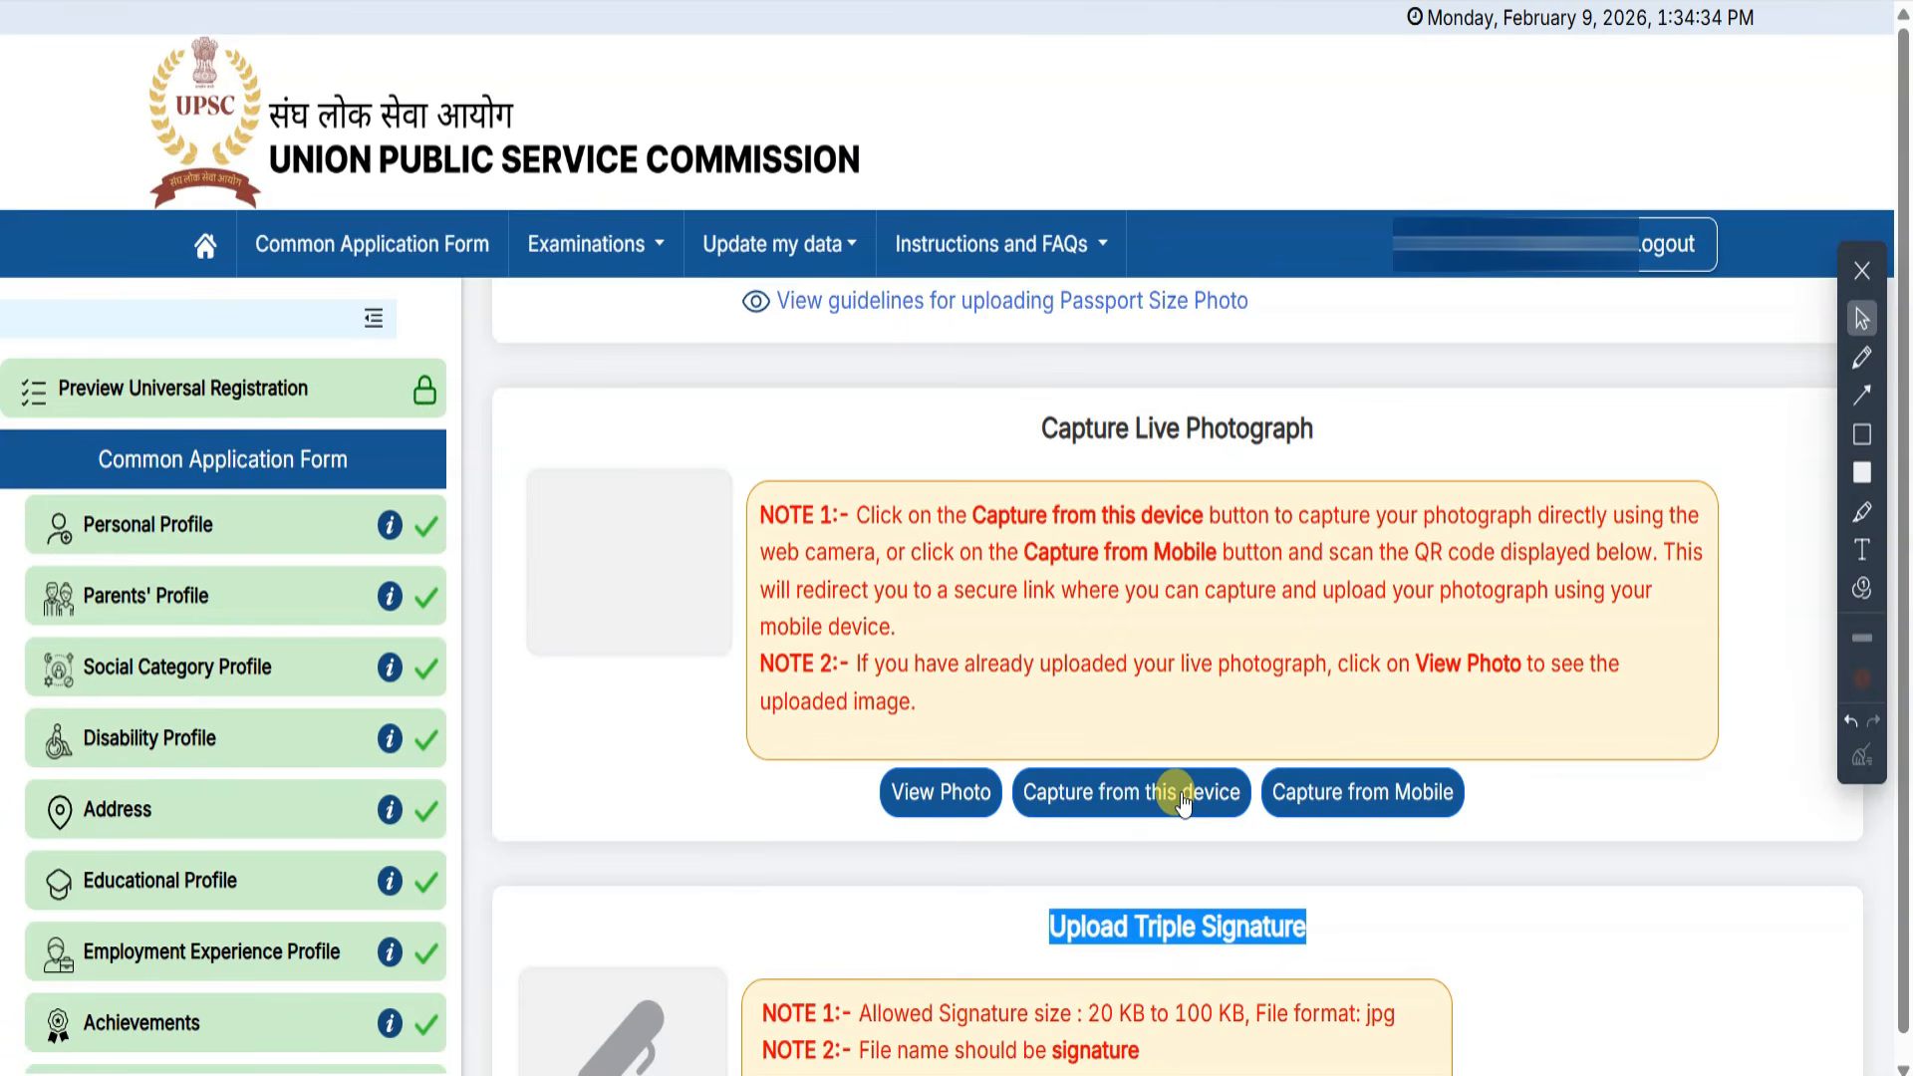
- Generate the Capture from Mobile QR code and return to the passport size photo section
click(1327, 795)
scroll(1329, 782, down, 1)
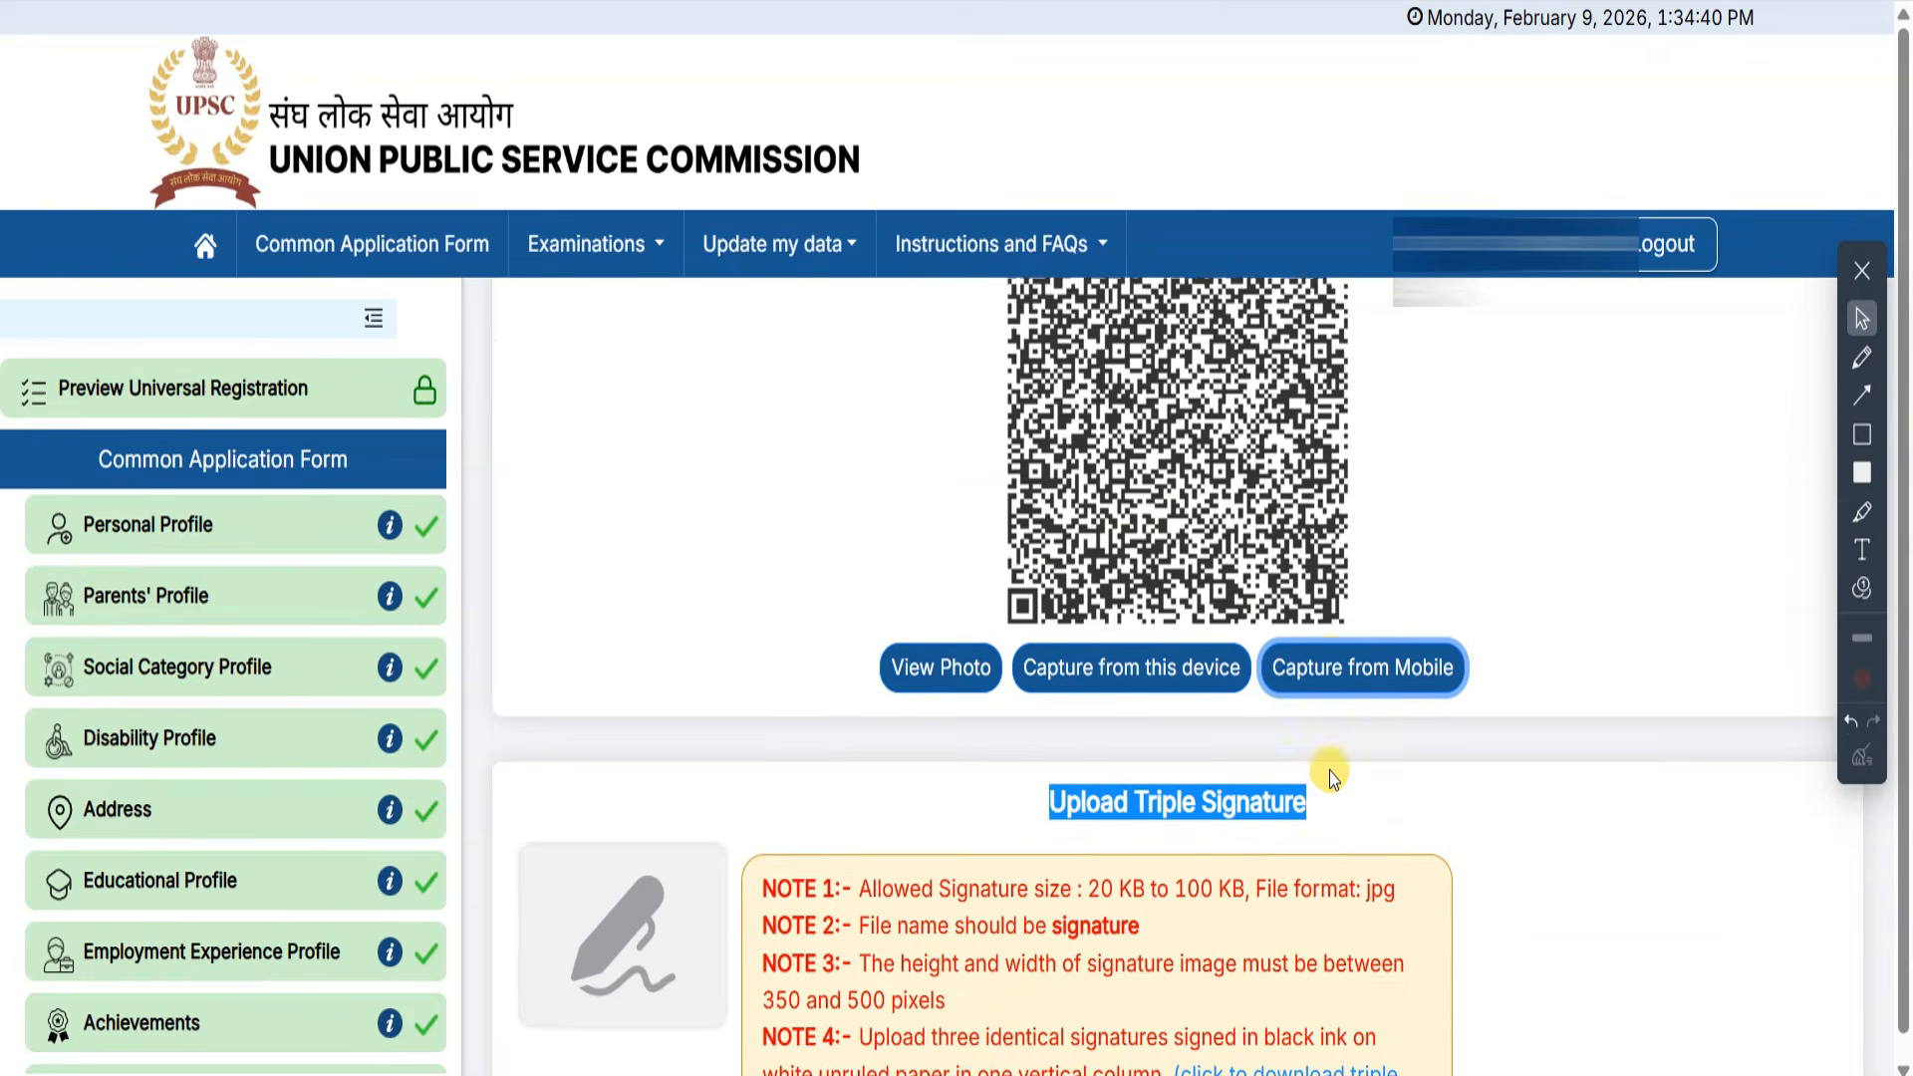
scroll(1332, 778, up, 1)
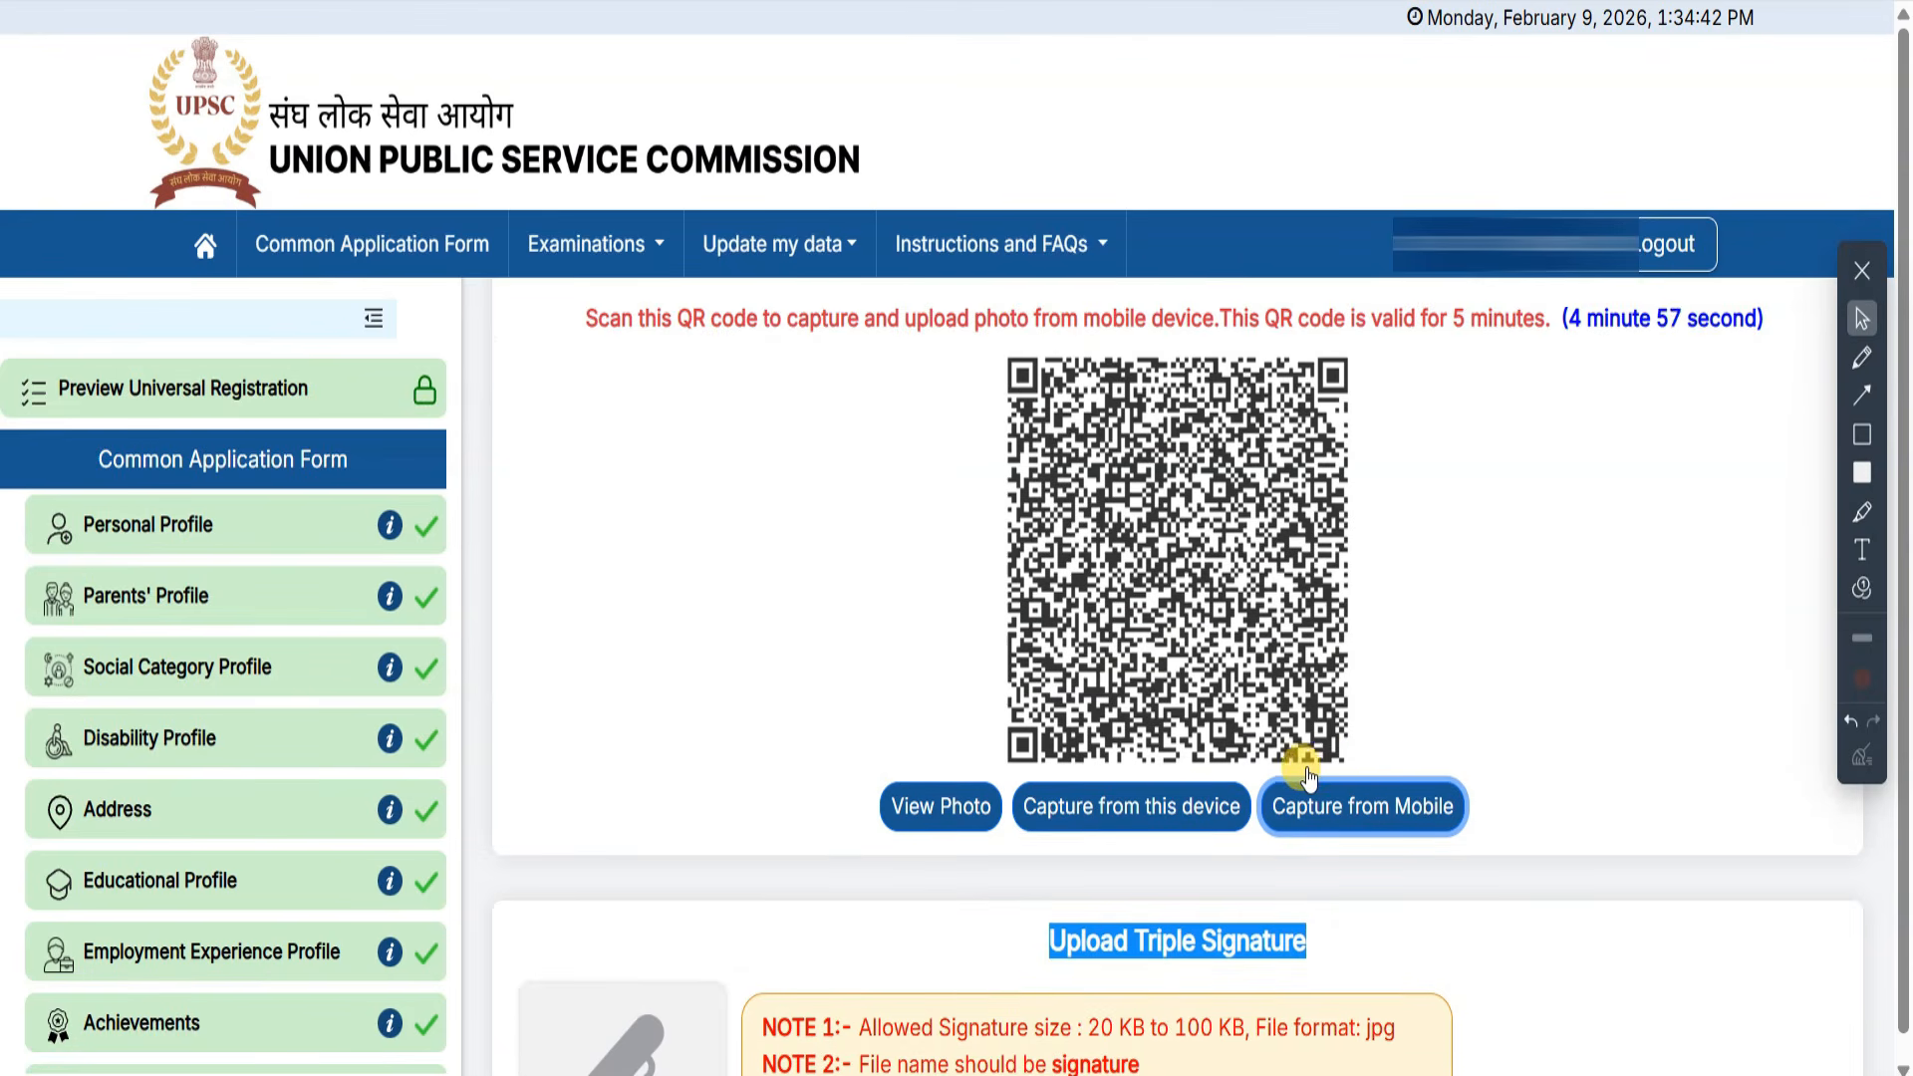
scroll(1316, 767, up, 6)
scroll(1306, 767, up, 2)
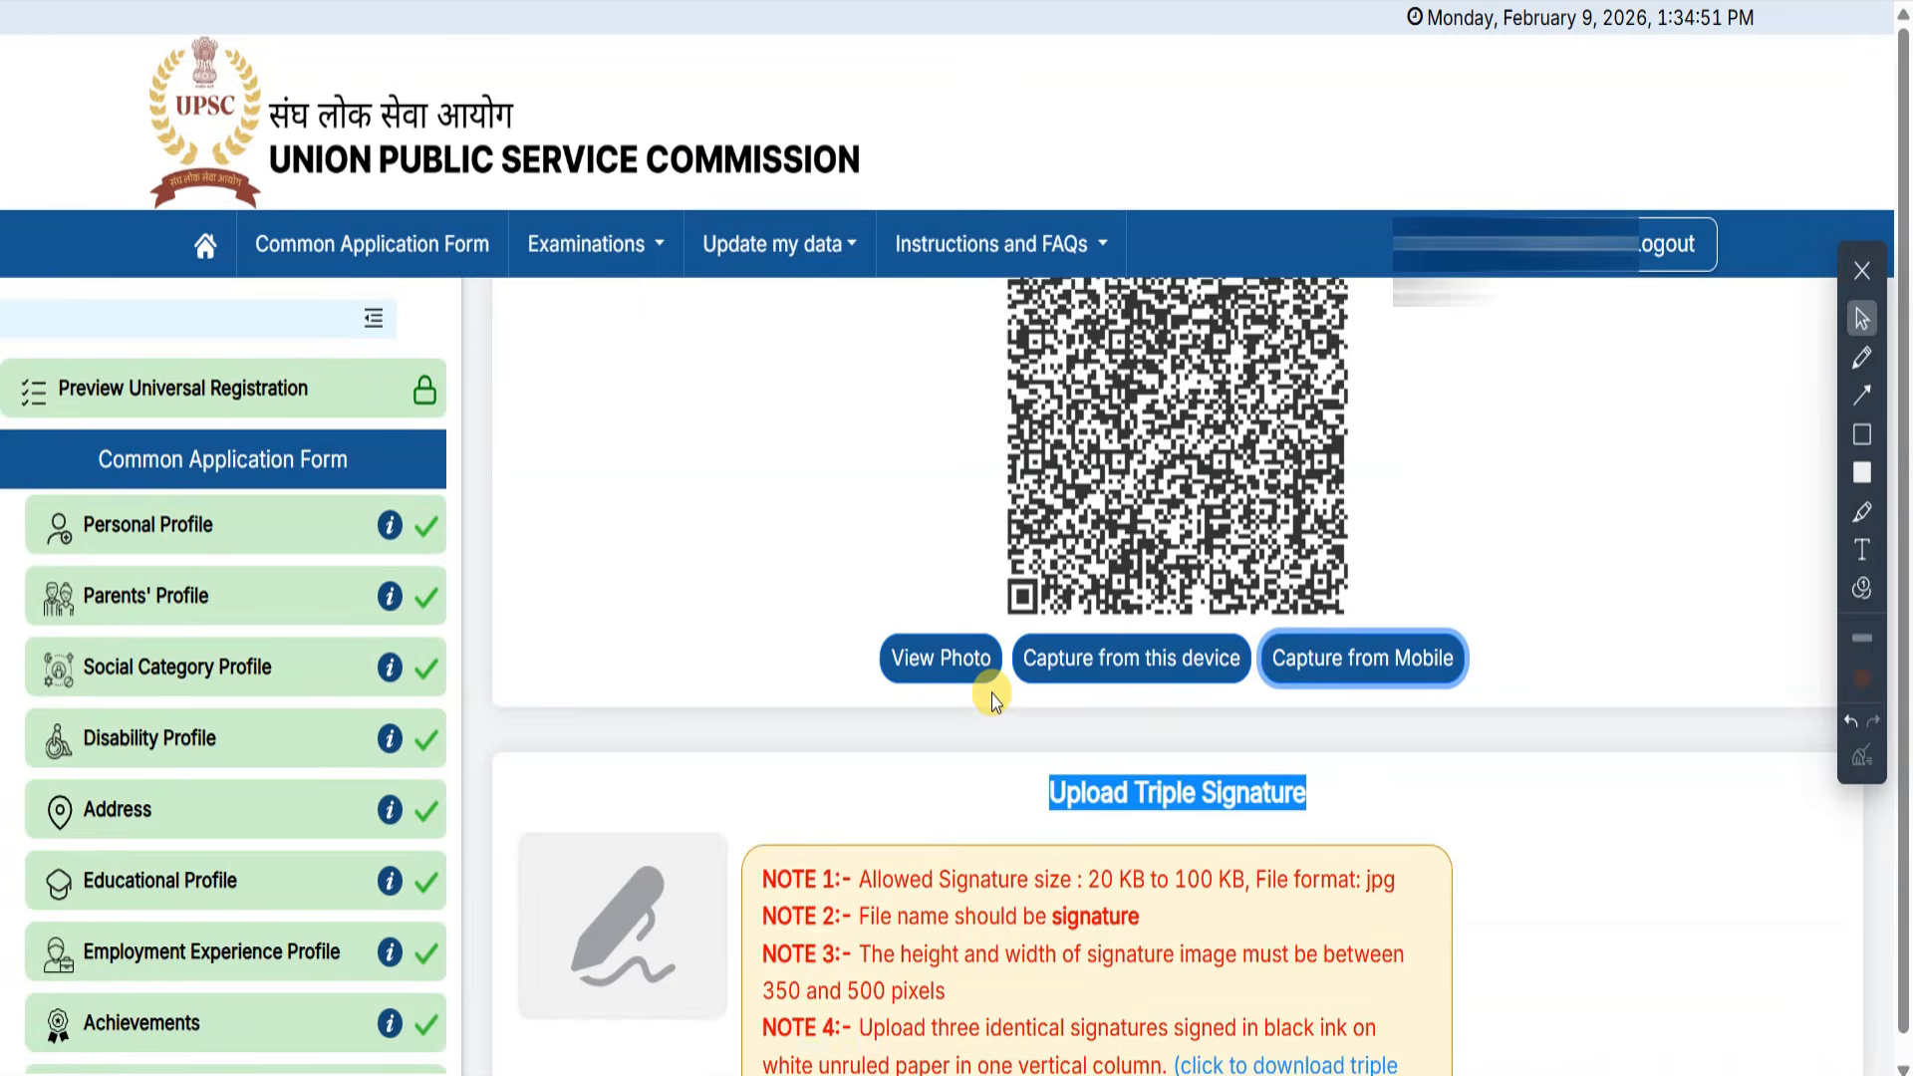
scroll(990, 696, up, 10)
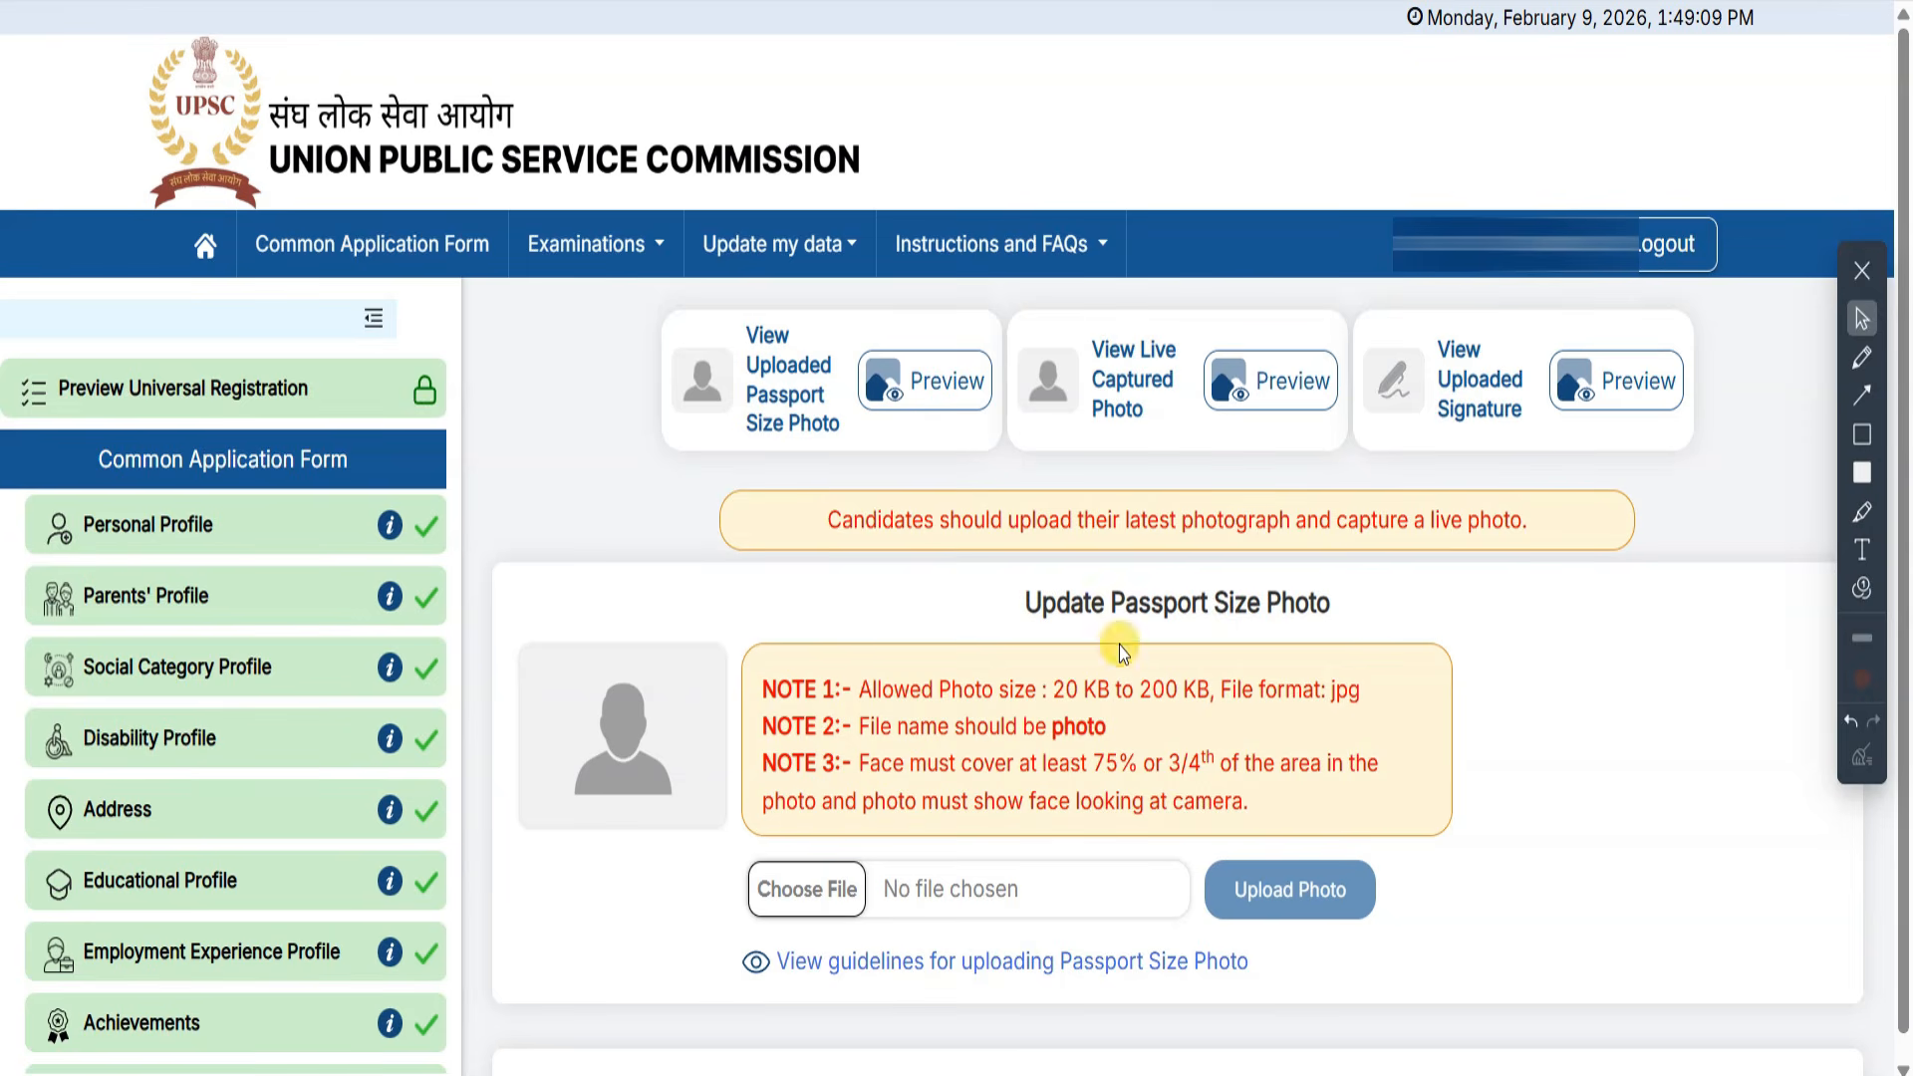
drag(1053, 727, 1103, 728)
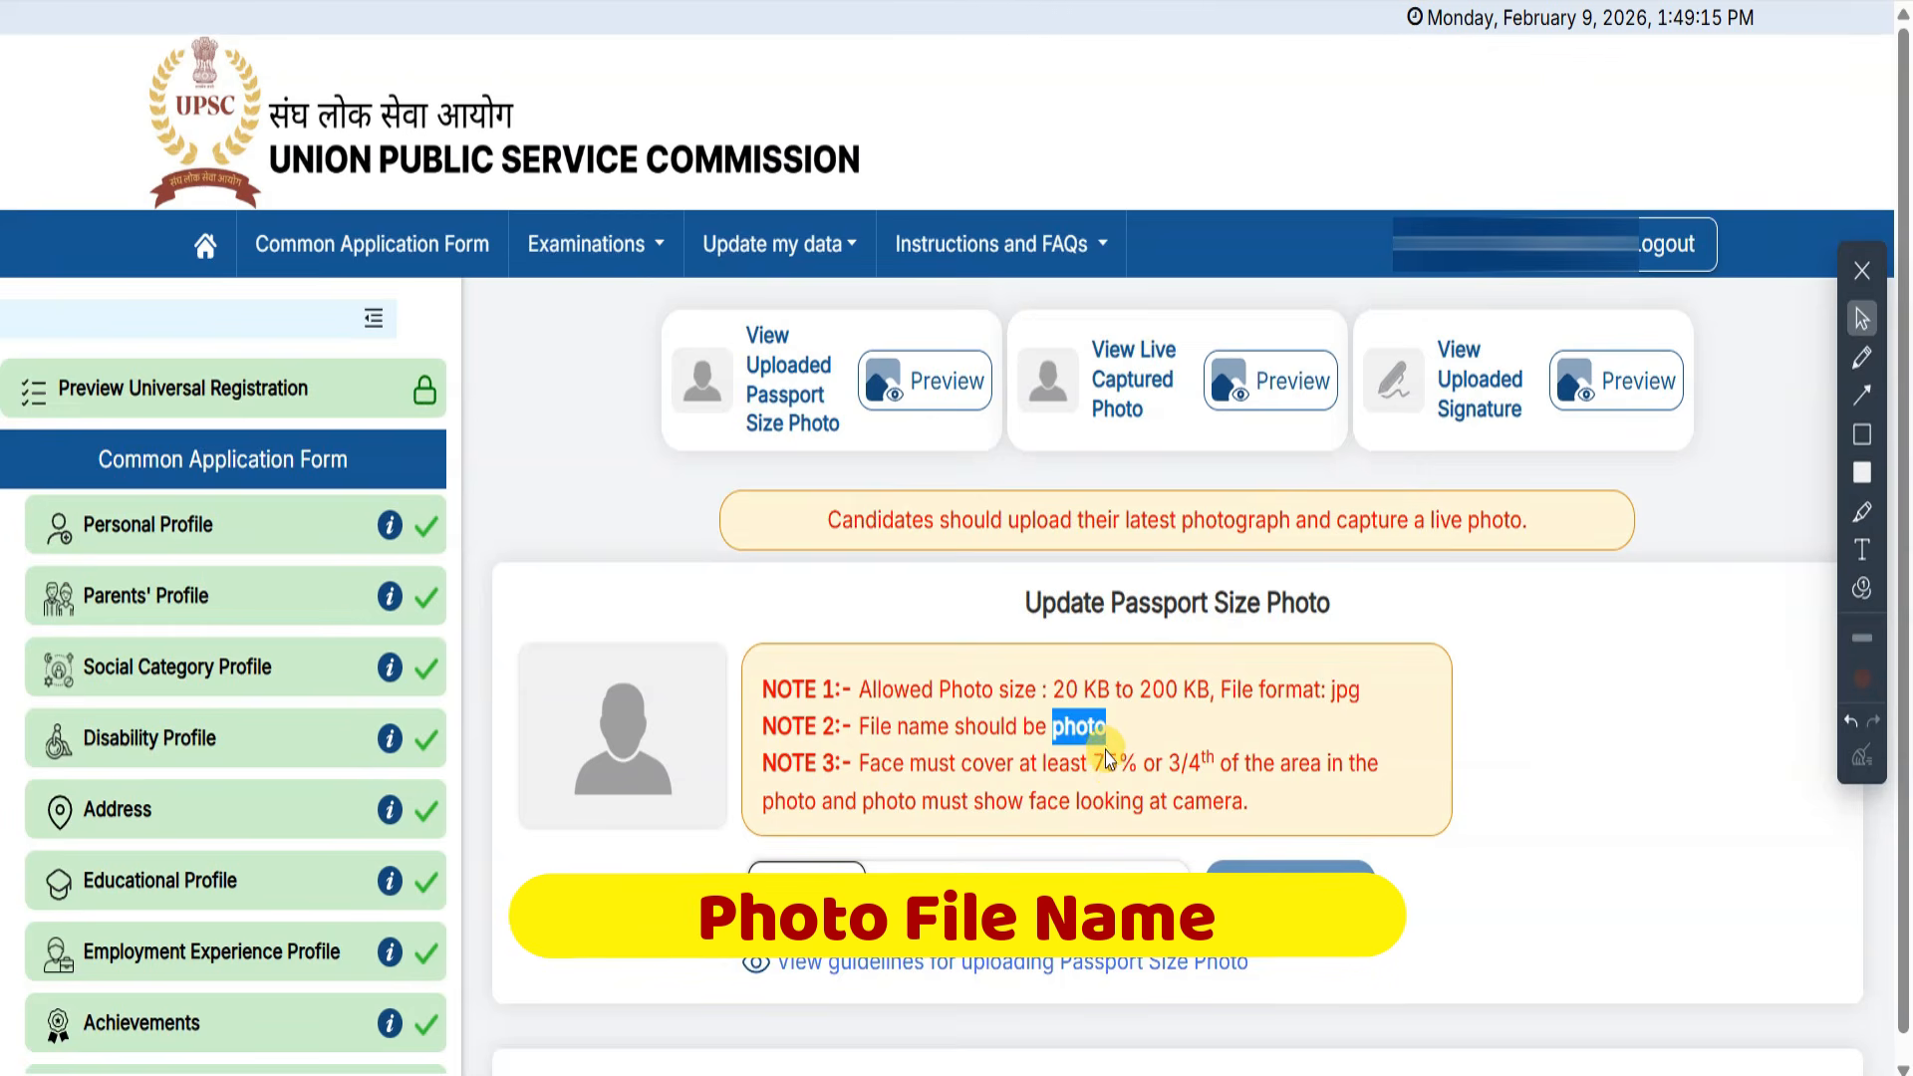
scroll(1110, 742, down, 10)
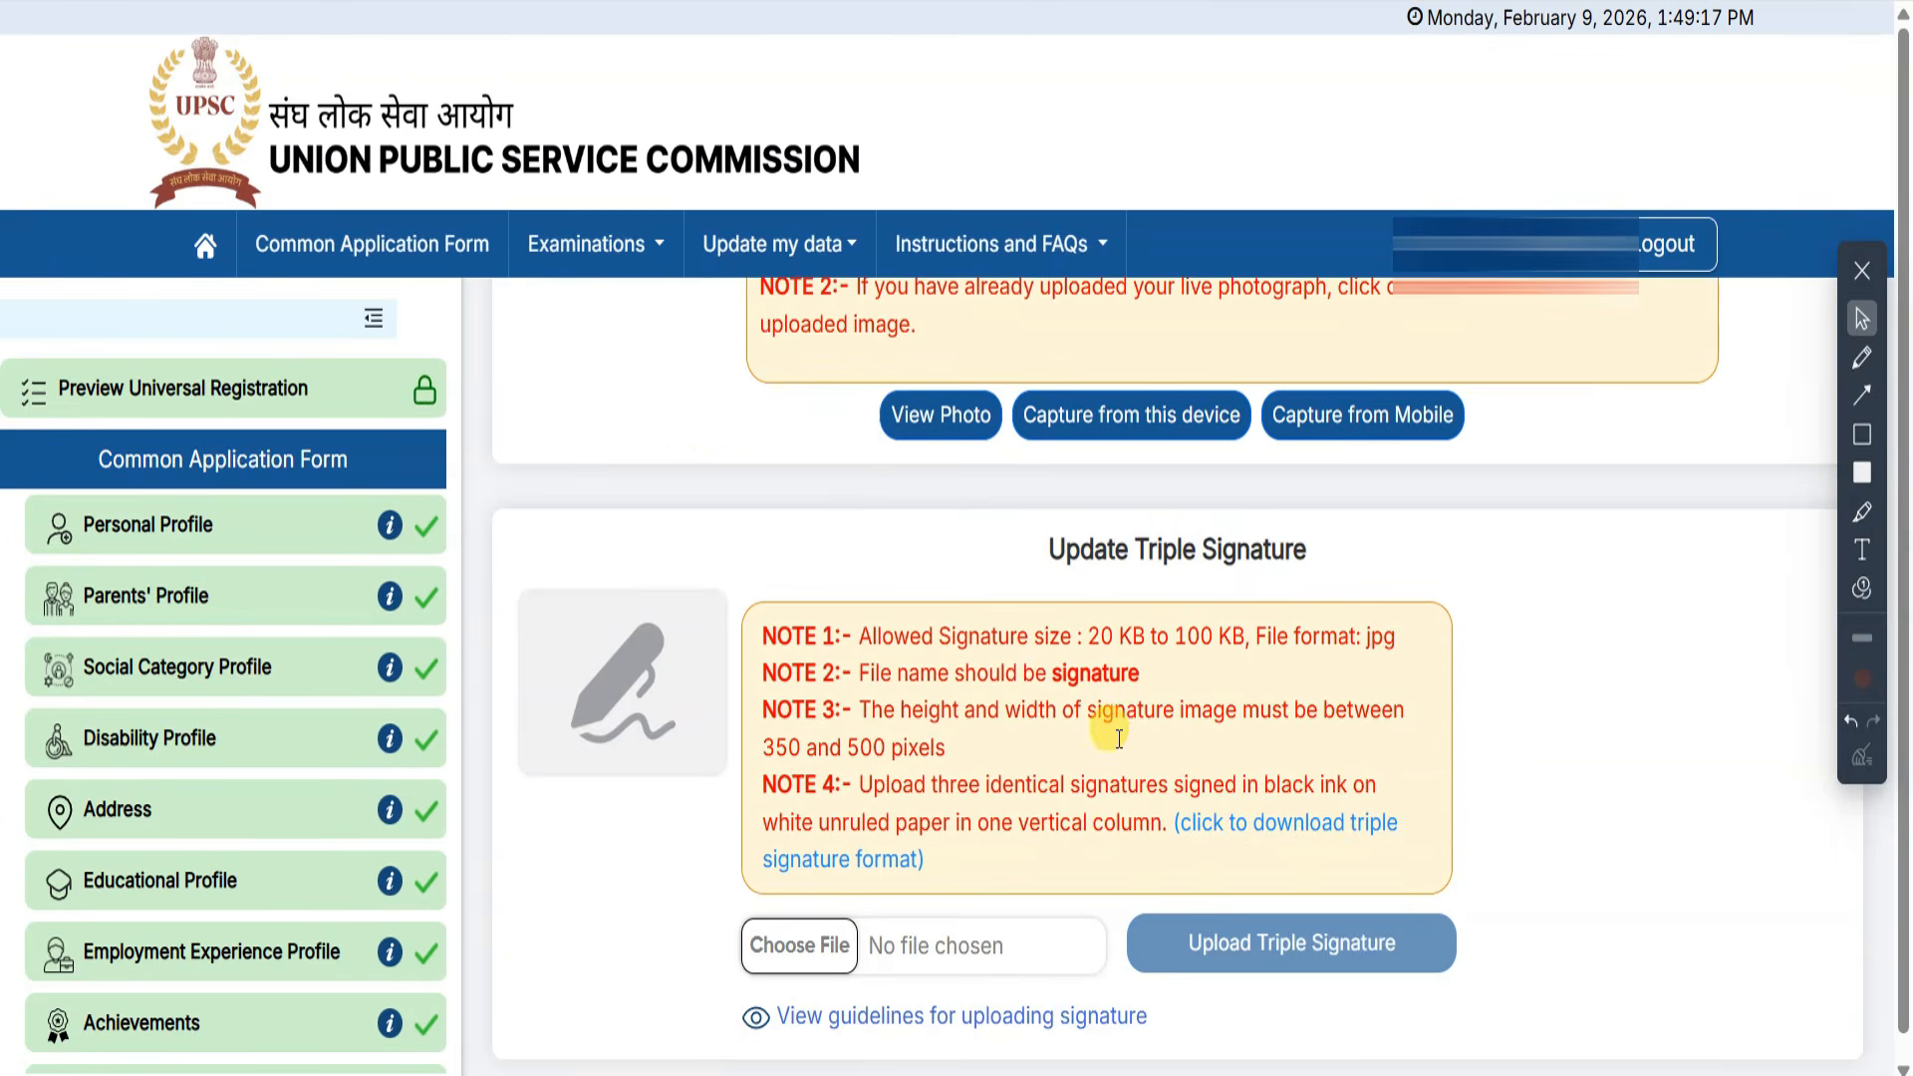
drag(1054, 676, 1139, 678)
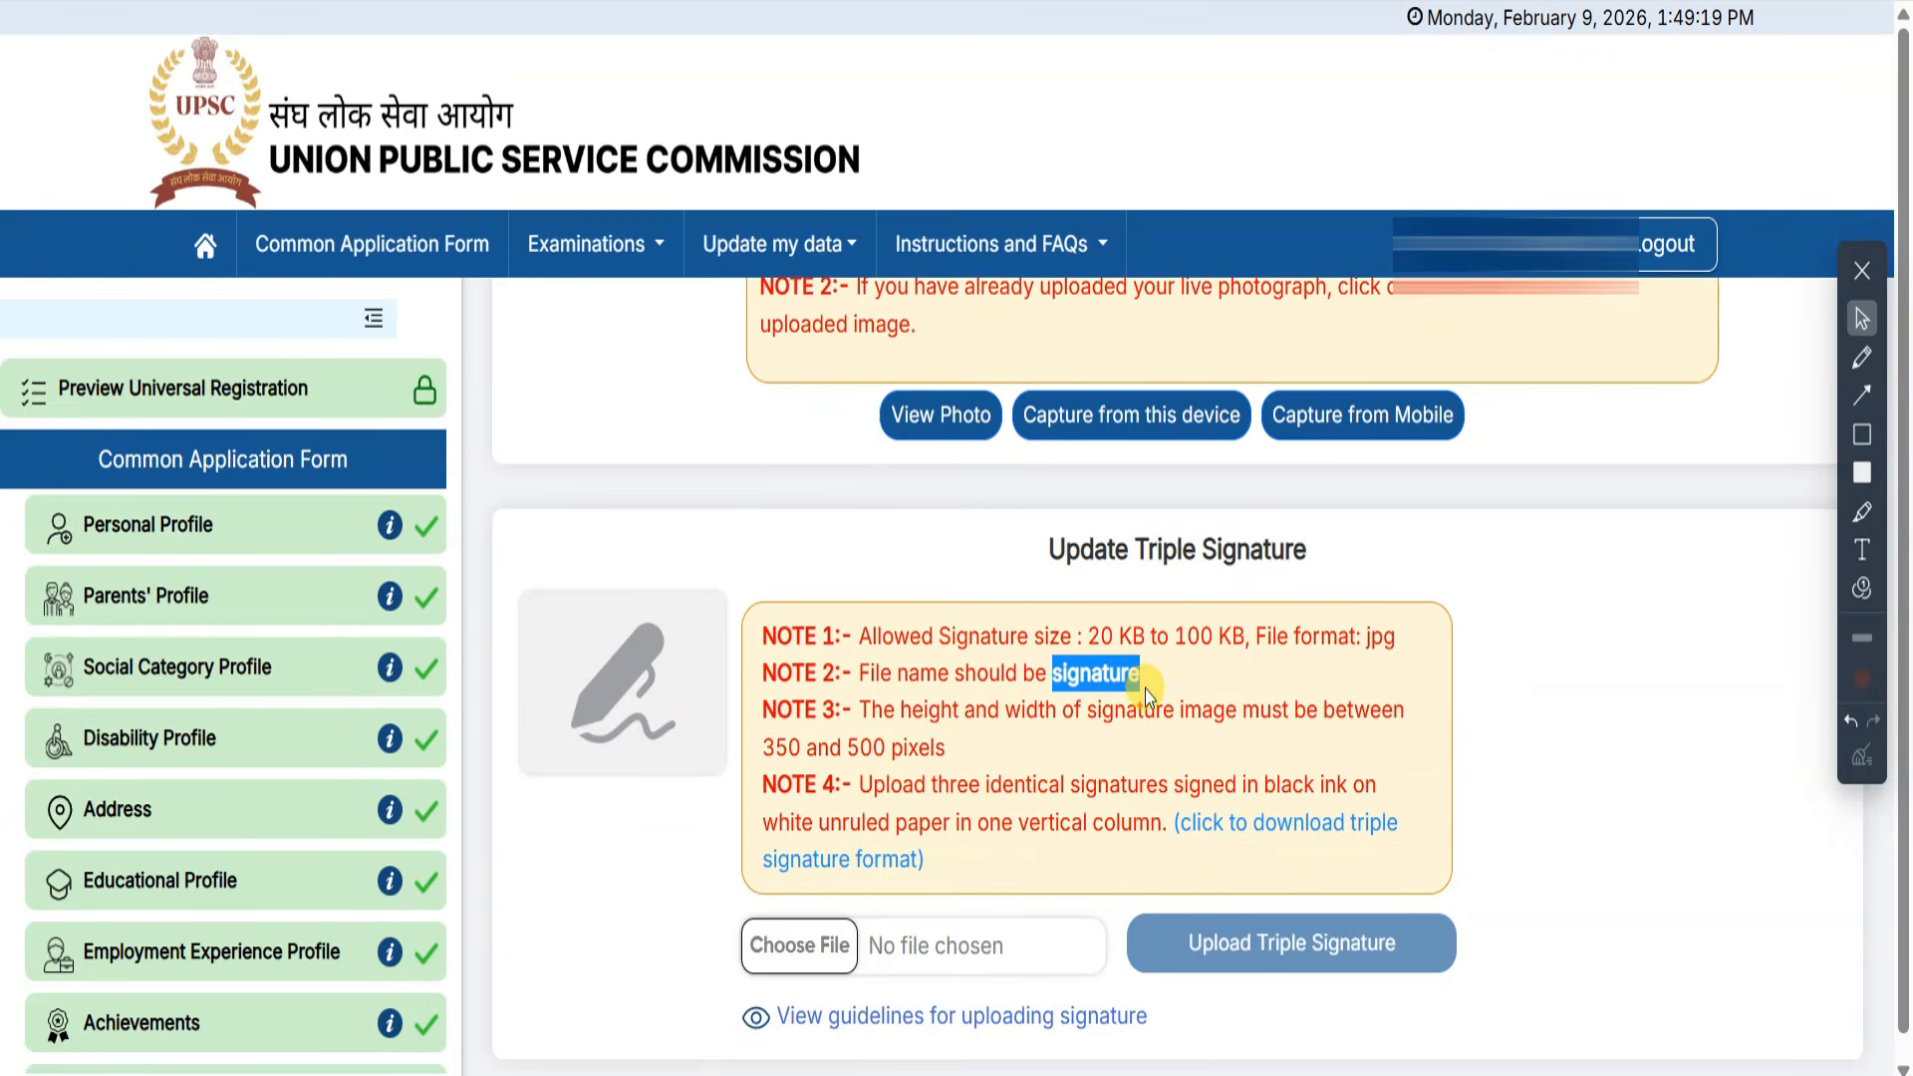
click(1194, 691)
drag(1100, 643, 1247, 631)
scroll(1236, 668, up, 4)
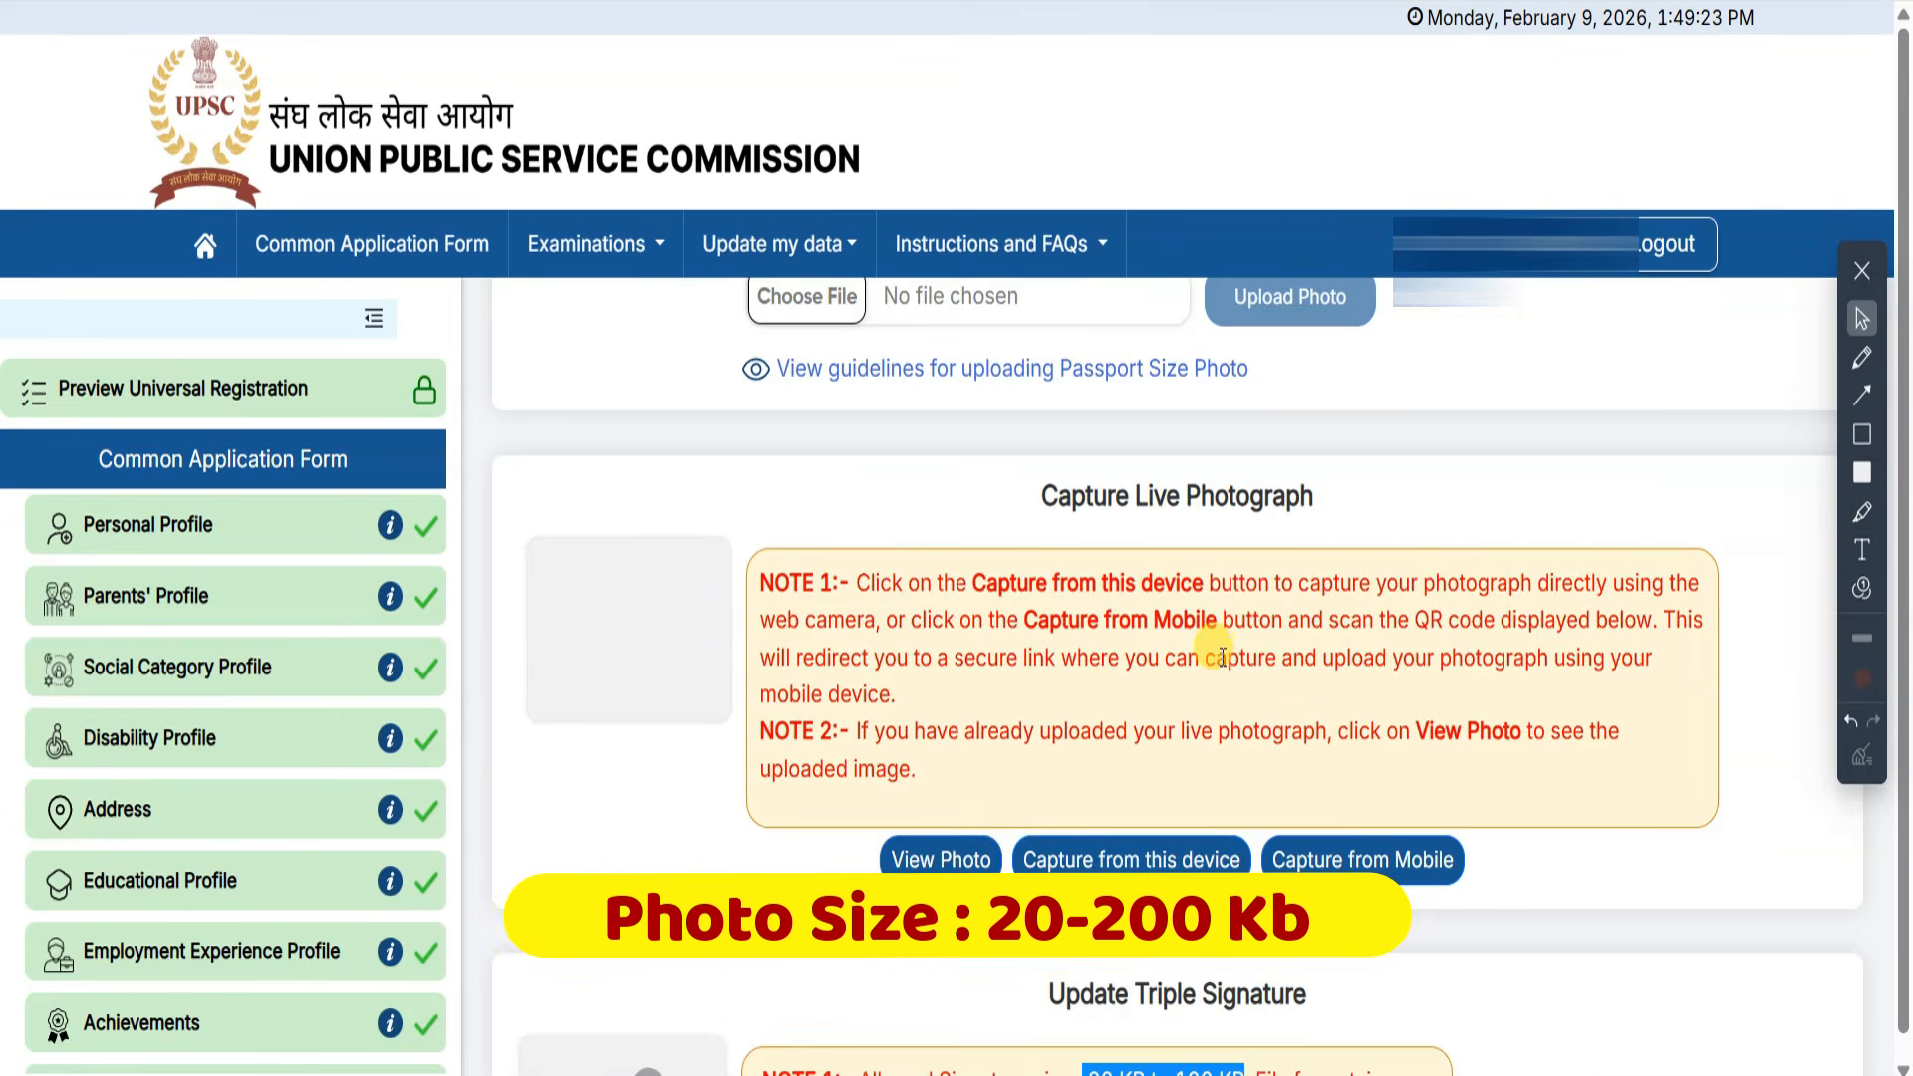
scroll(1223, 658, up, 4)
drag(1054, 538, 1172, 548)
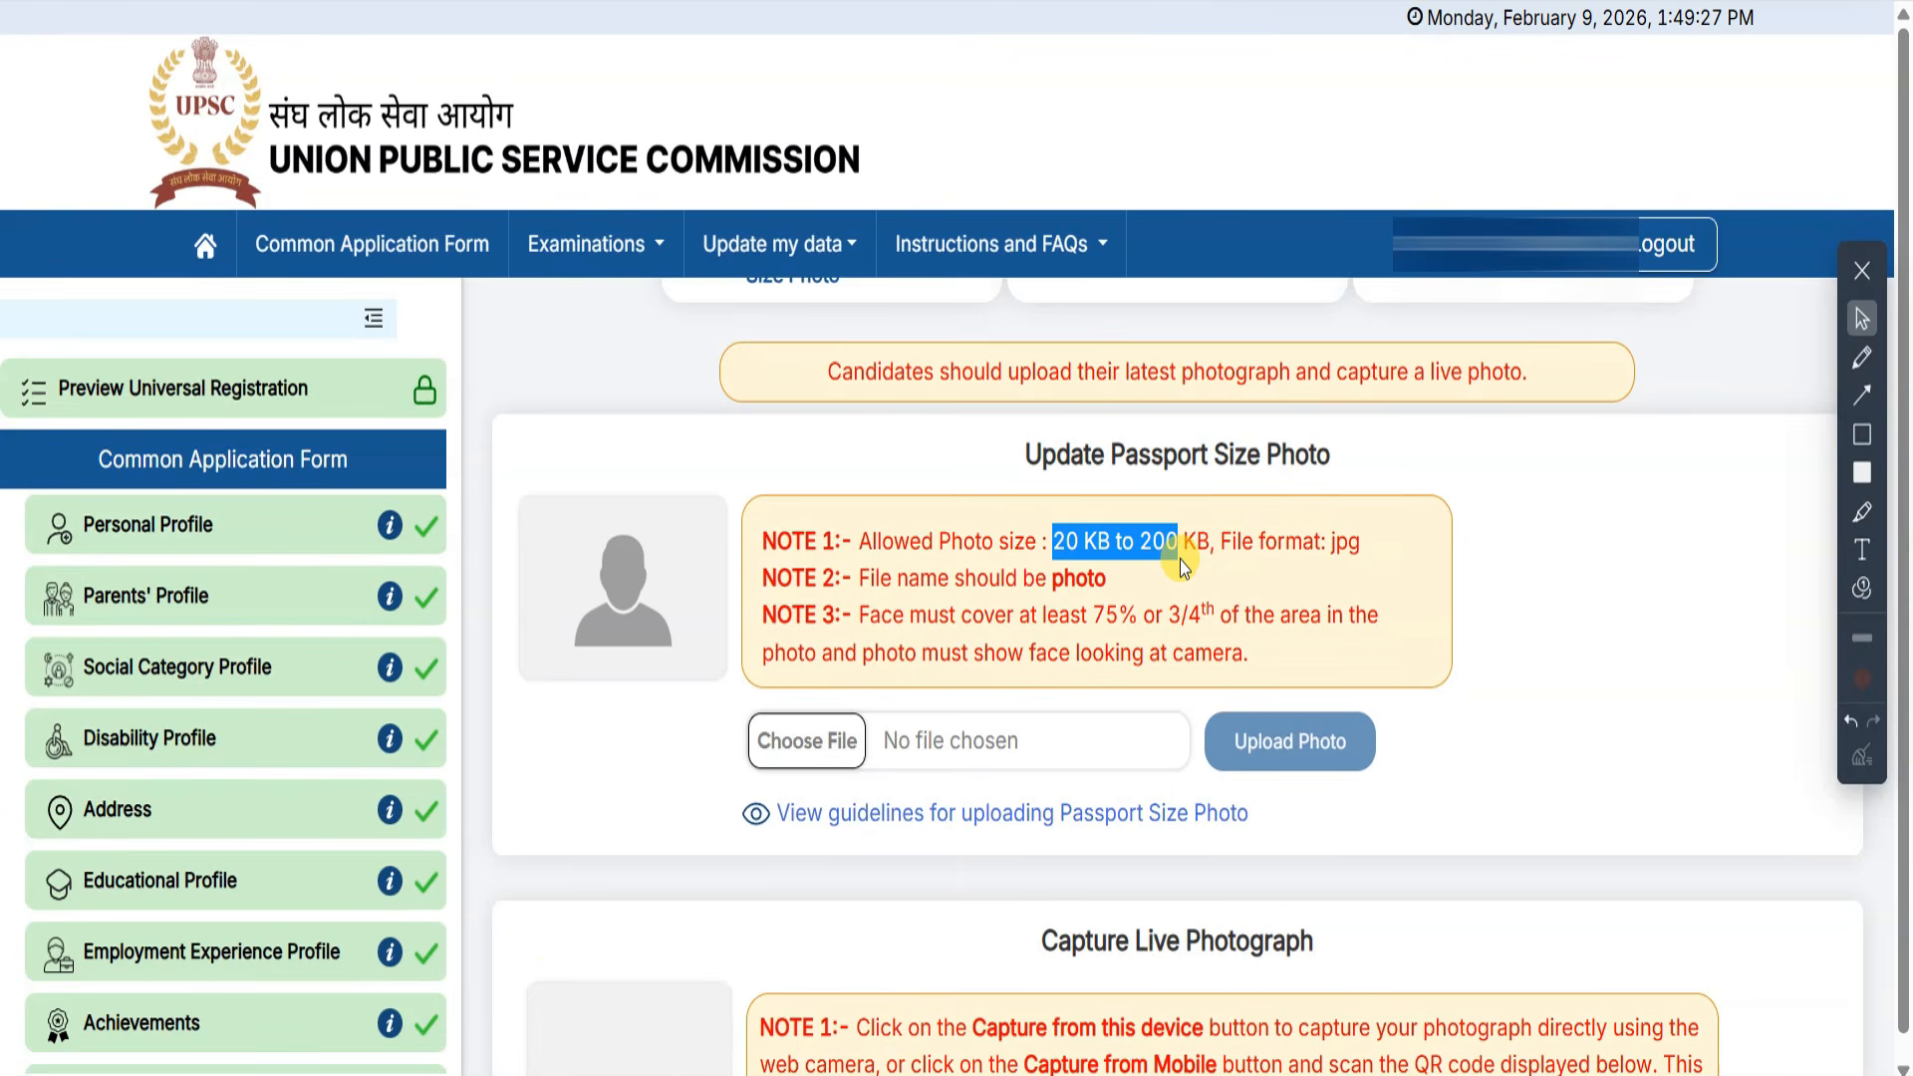
scroll(1180, 560, down, 6)
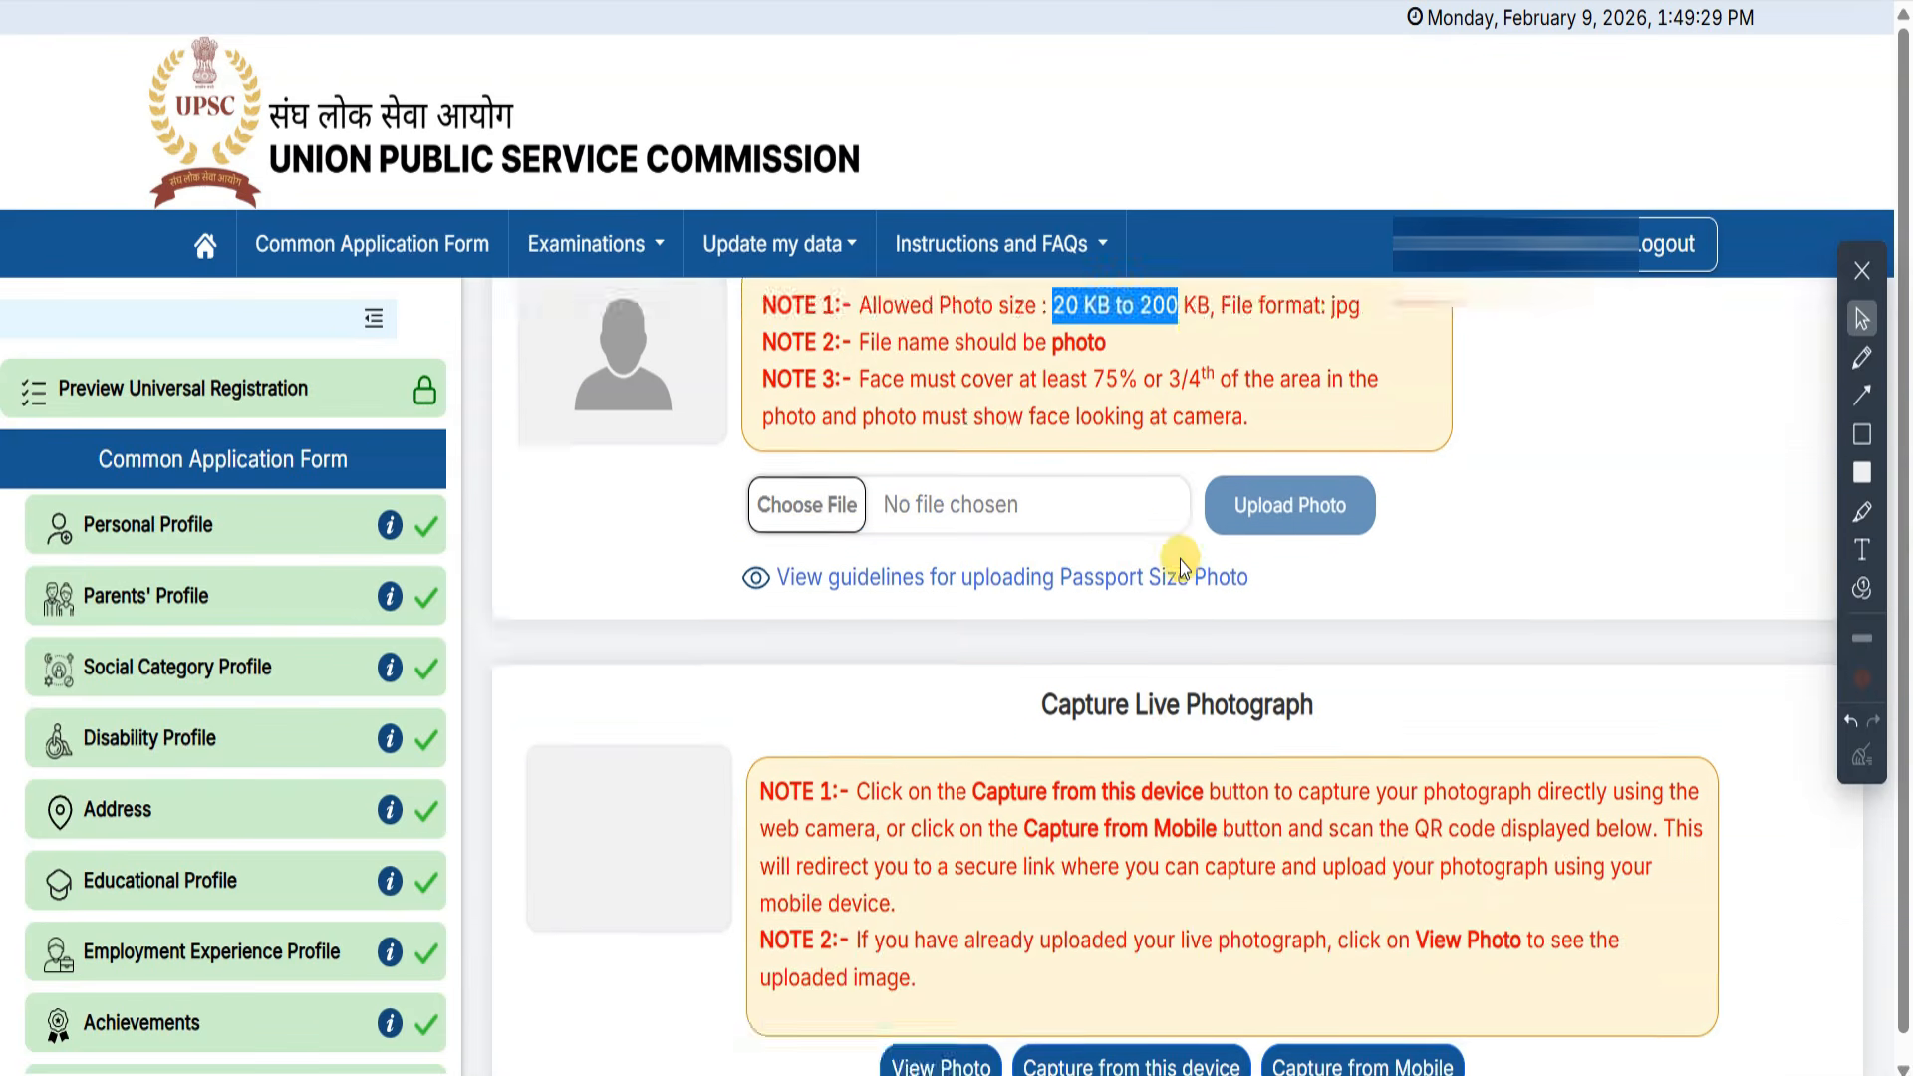
scroll(1174, 493, up, 2)
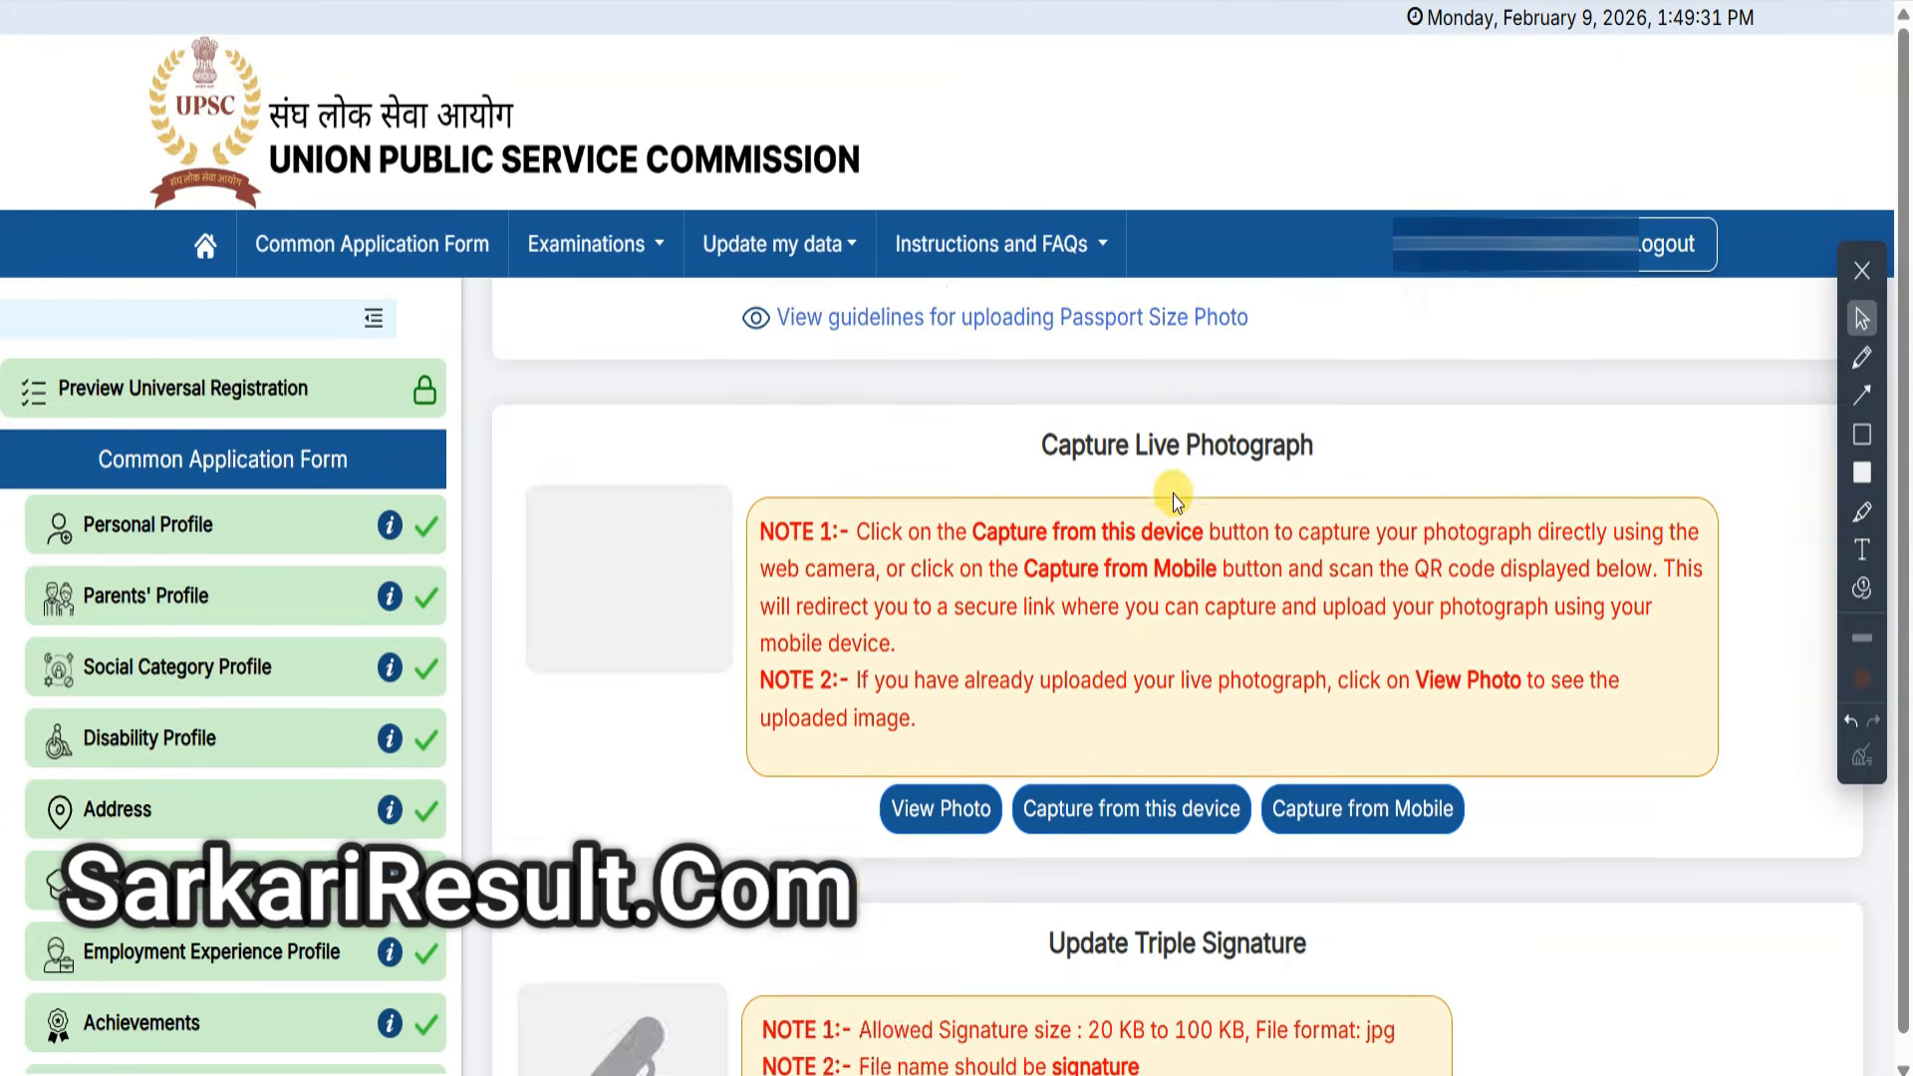
scroll(1174, 495, down, 5)
drag(1178, 636, 1272, 636)
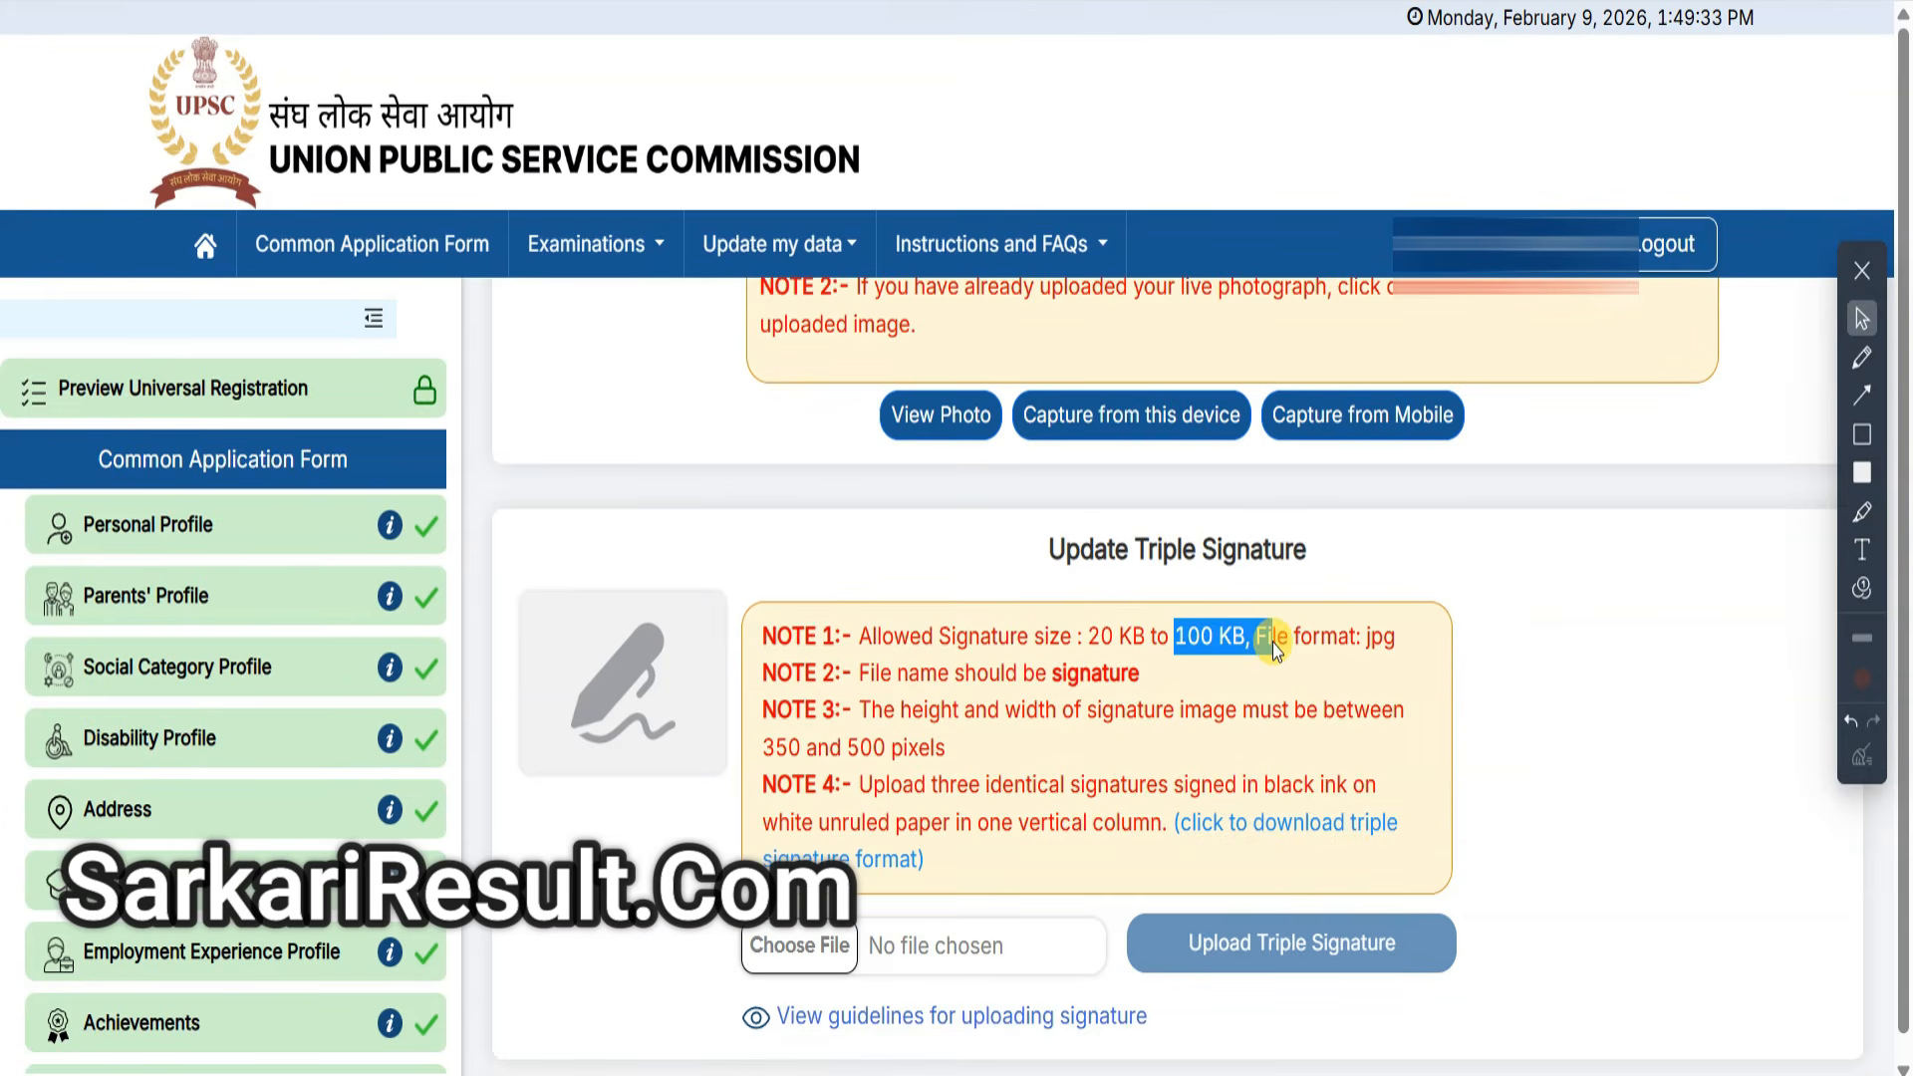
scroll(1271, 644, up, 4)
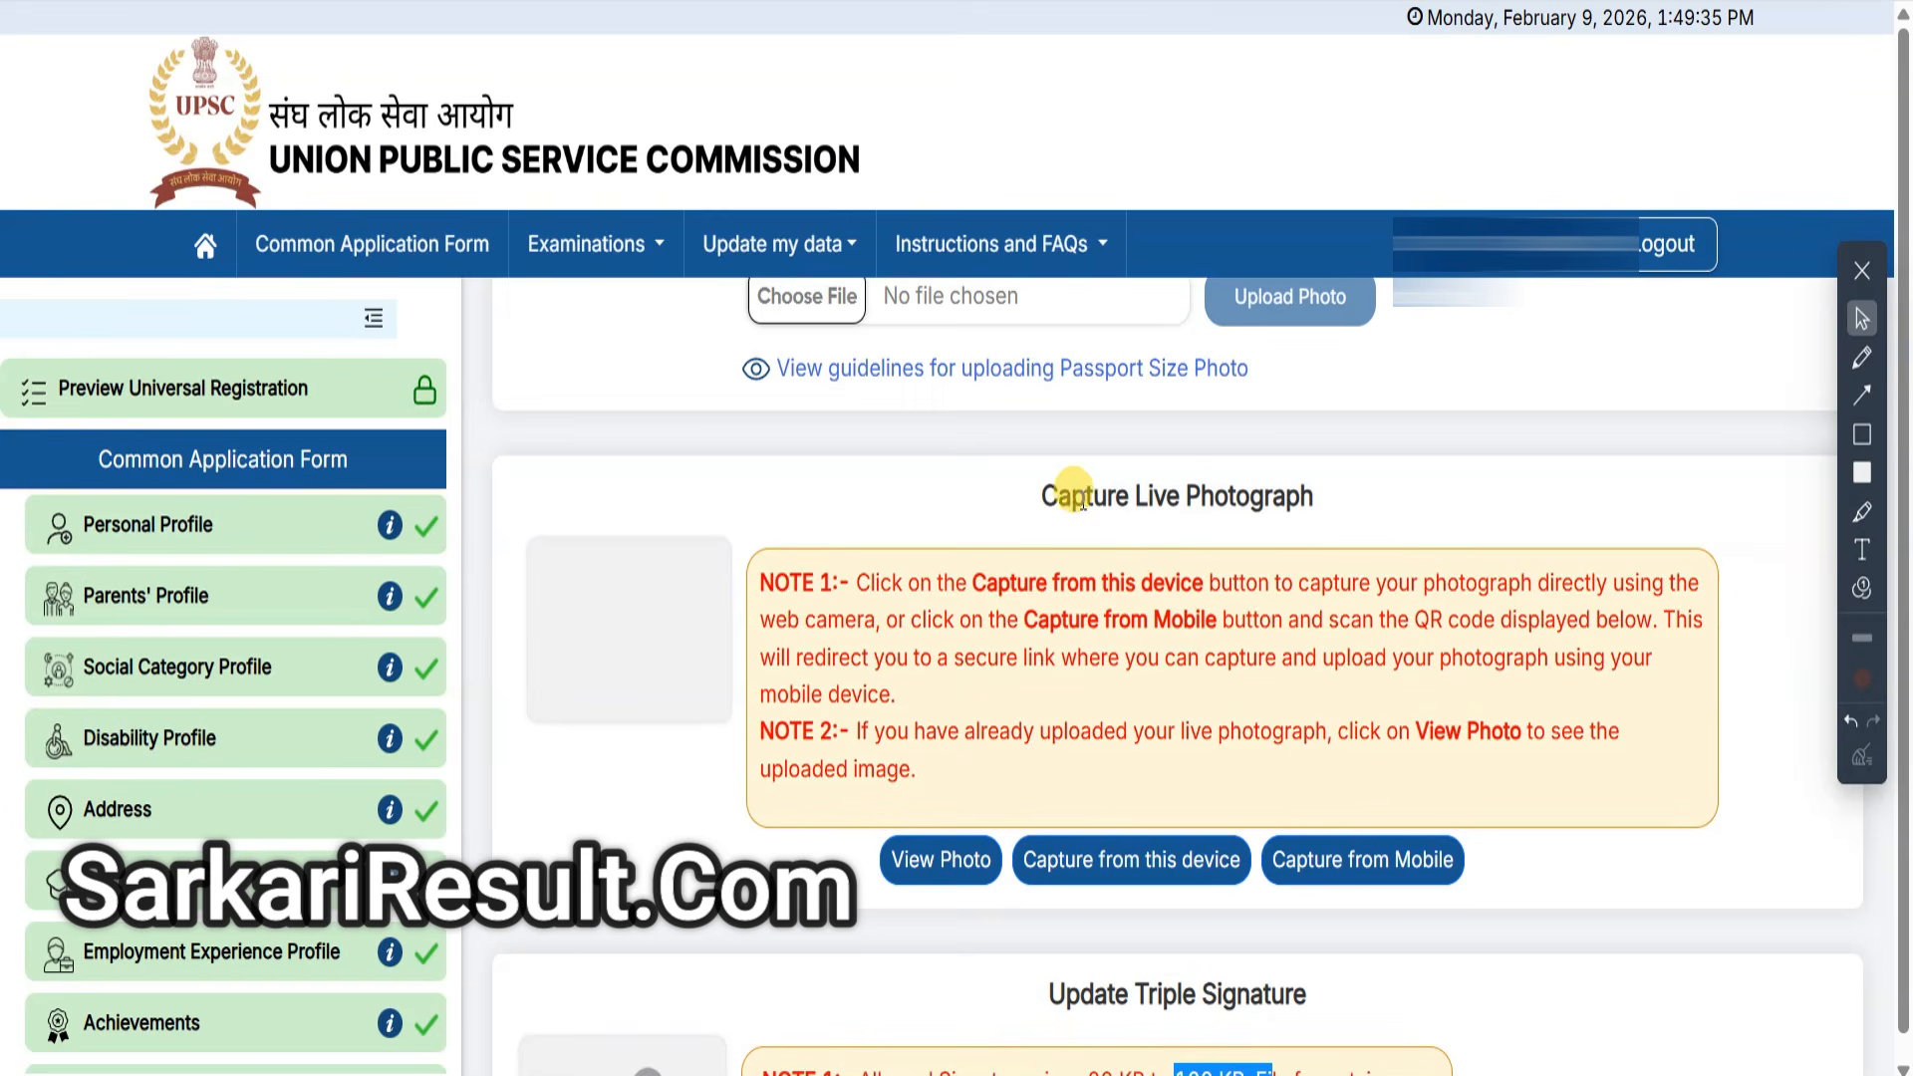
drag(1039, 495, 1318, 499)
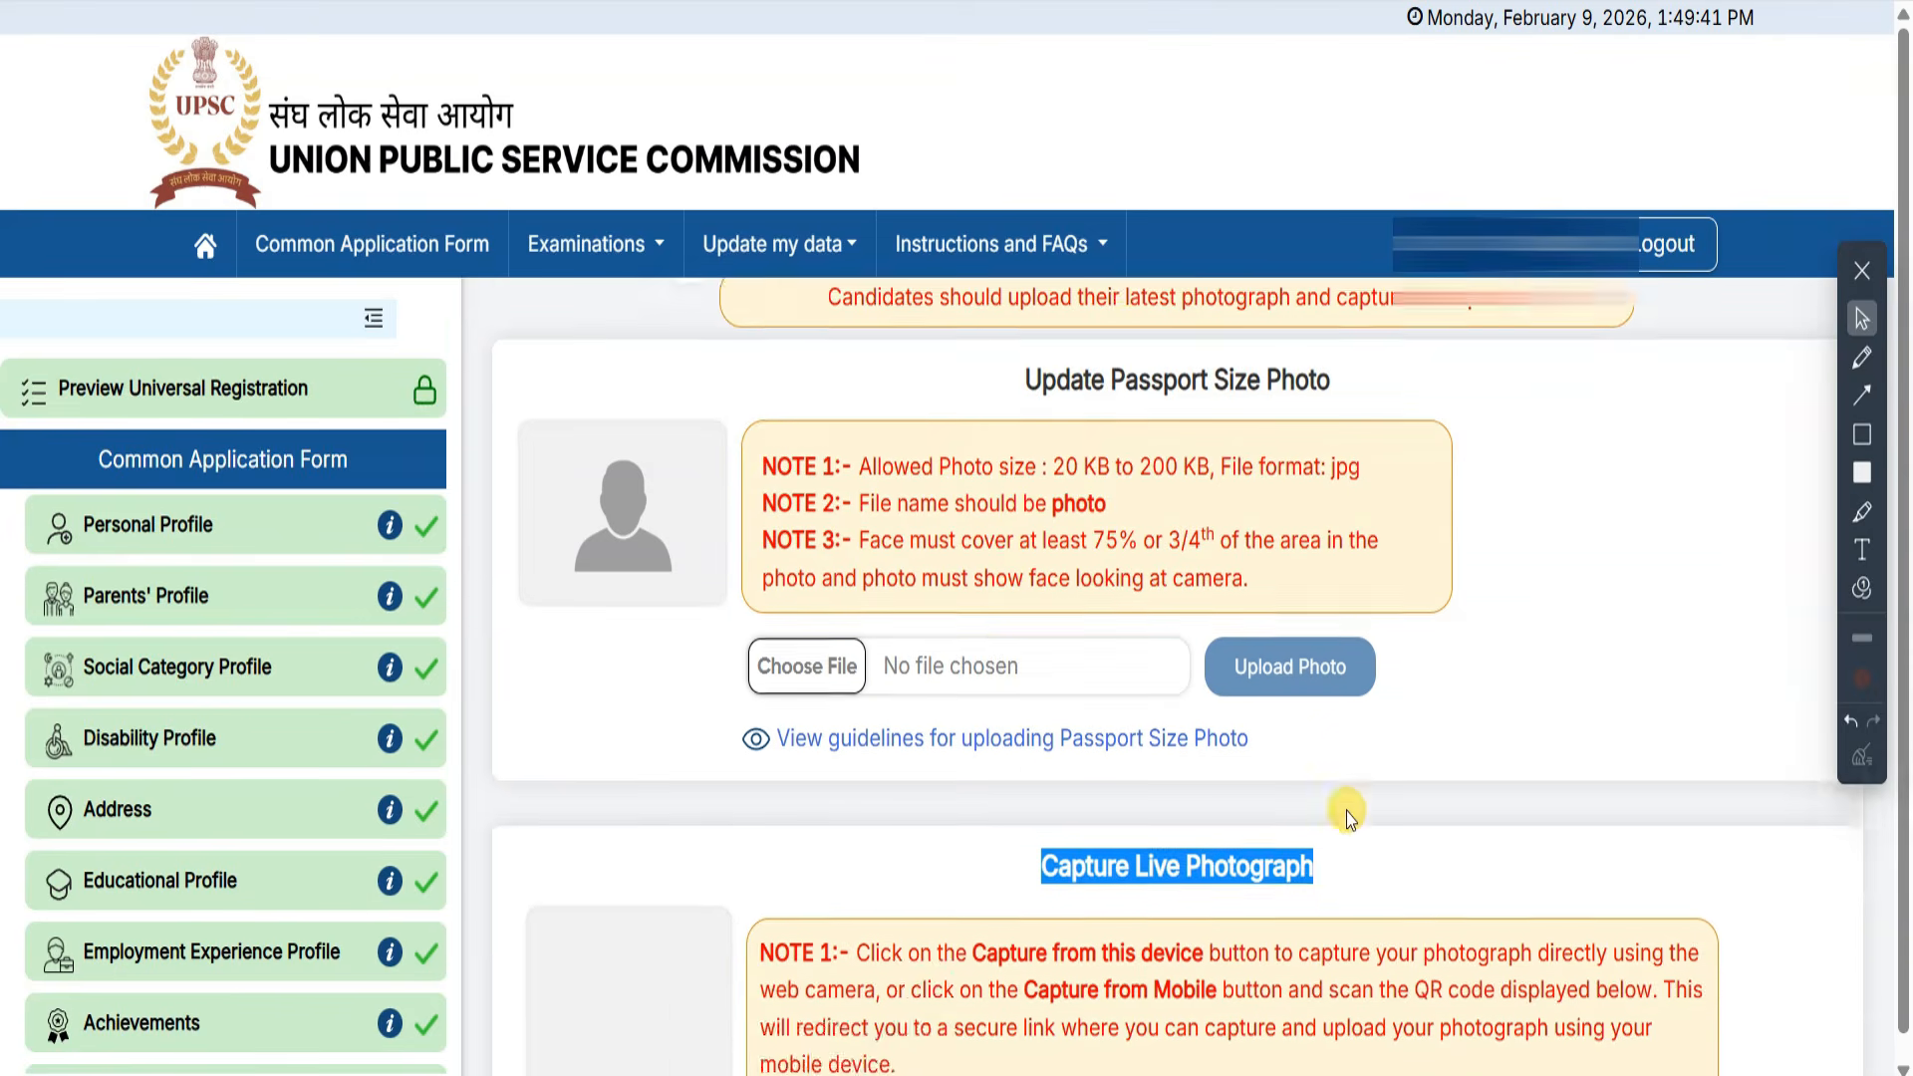
scroll(1345, 807, up, 5)
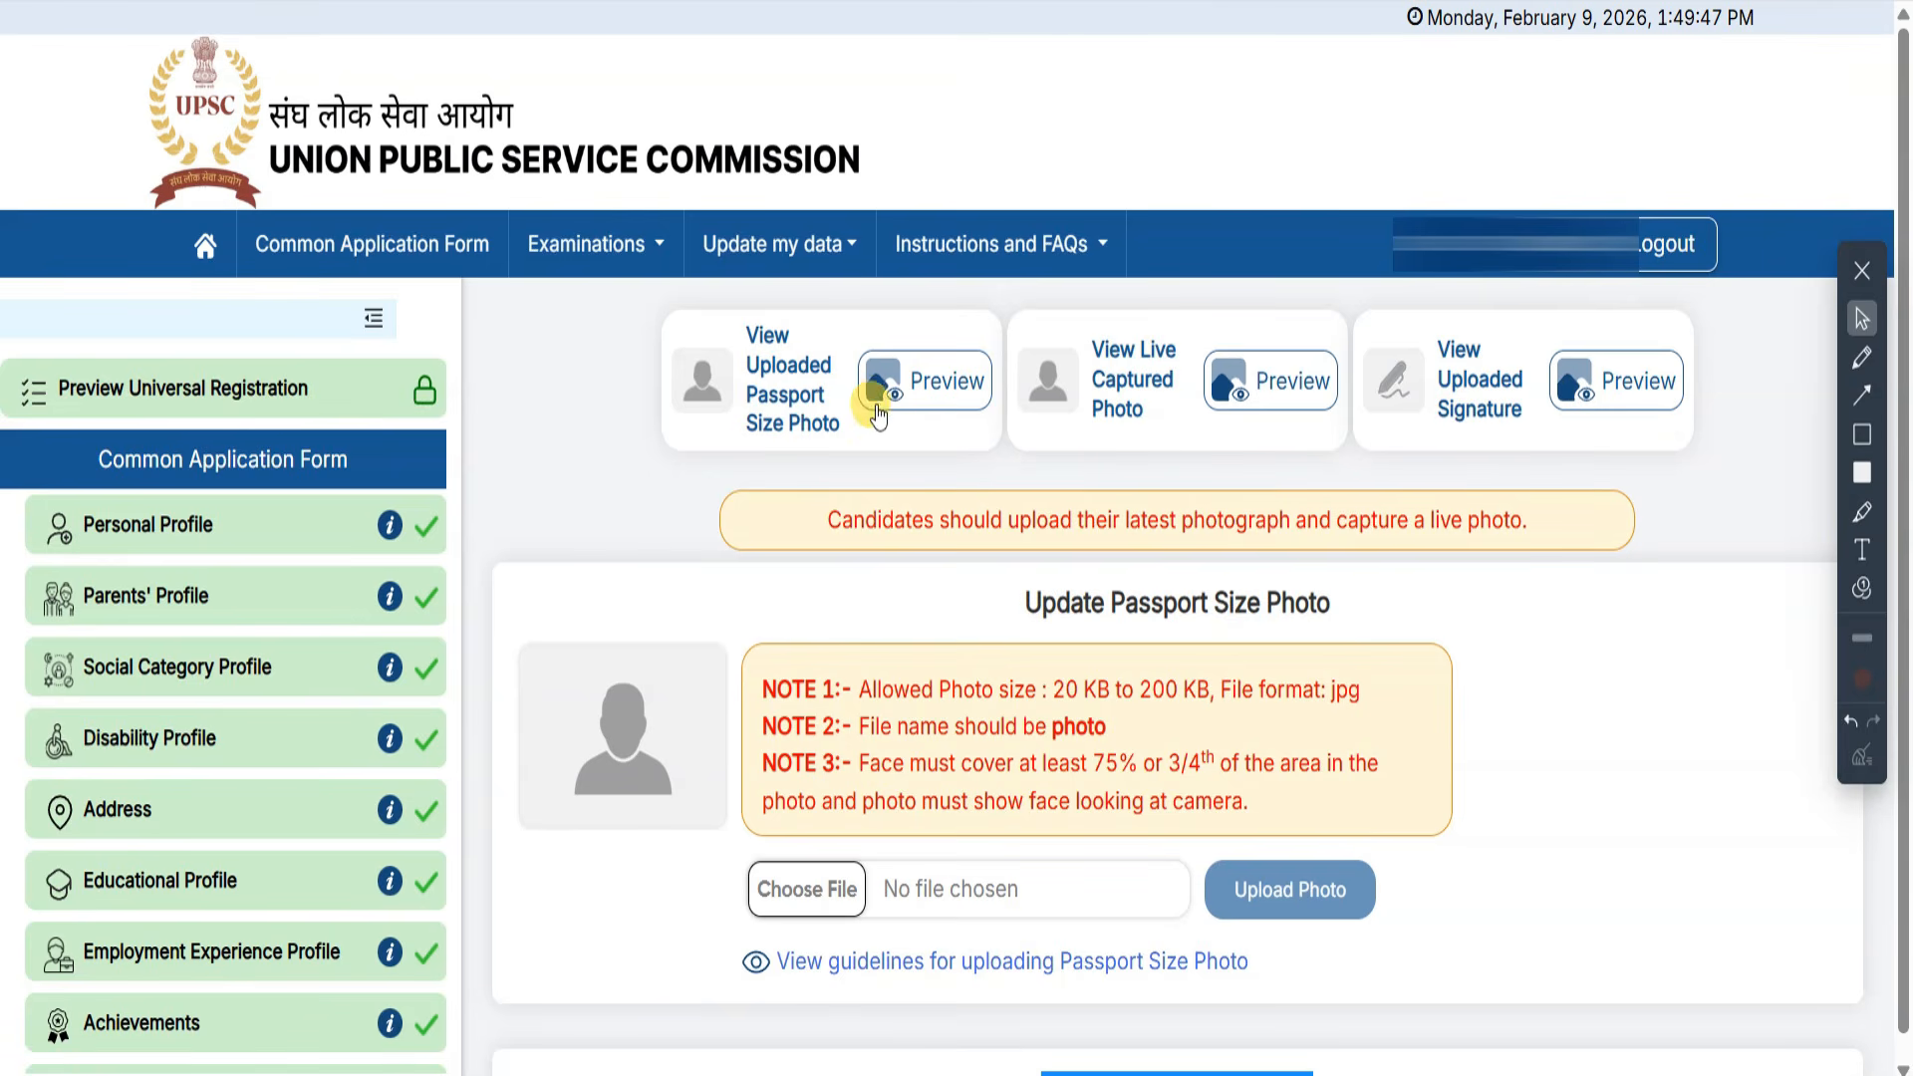
scroll(1236, 558, down, 10)
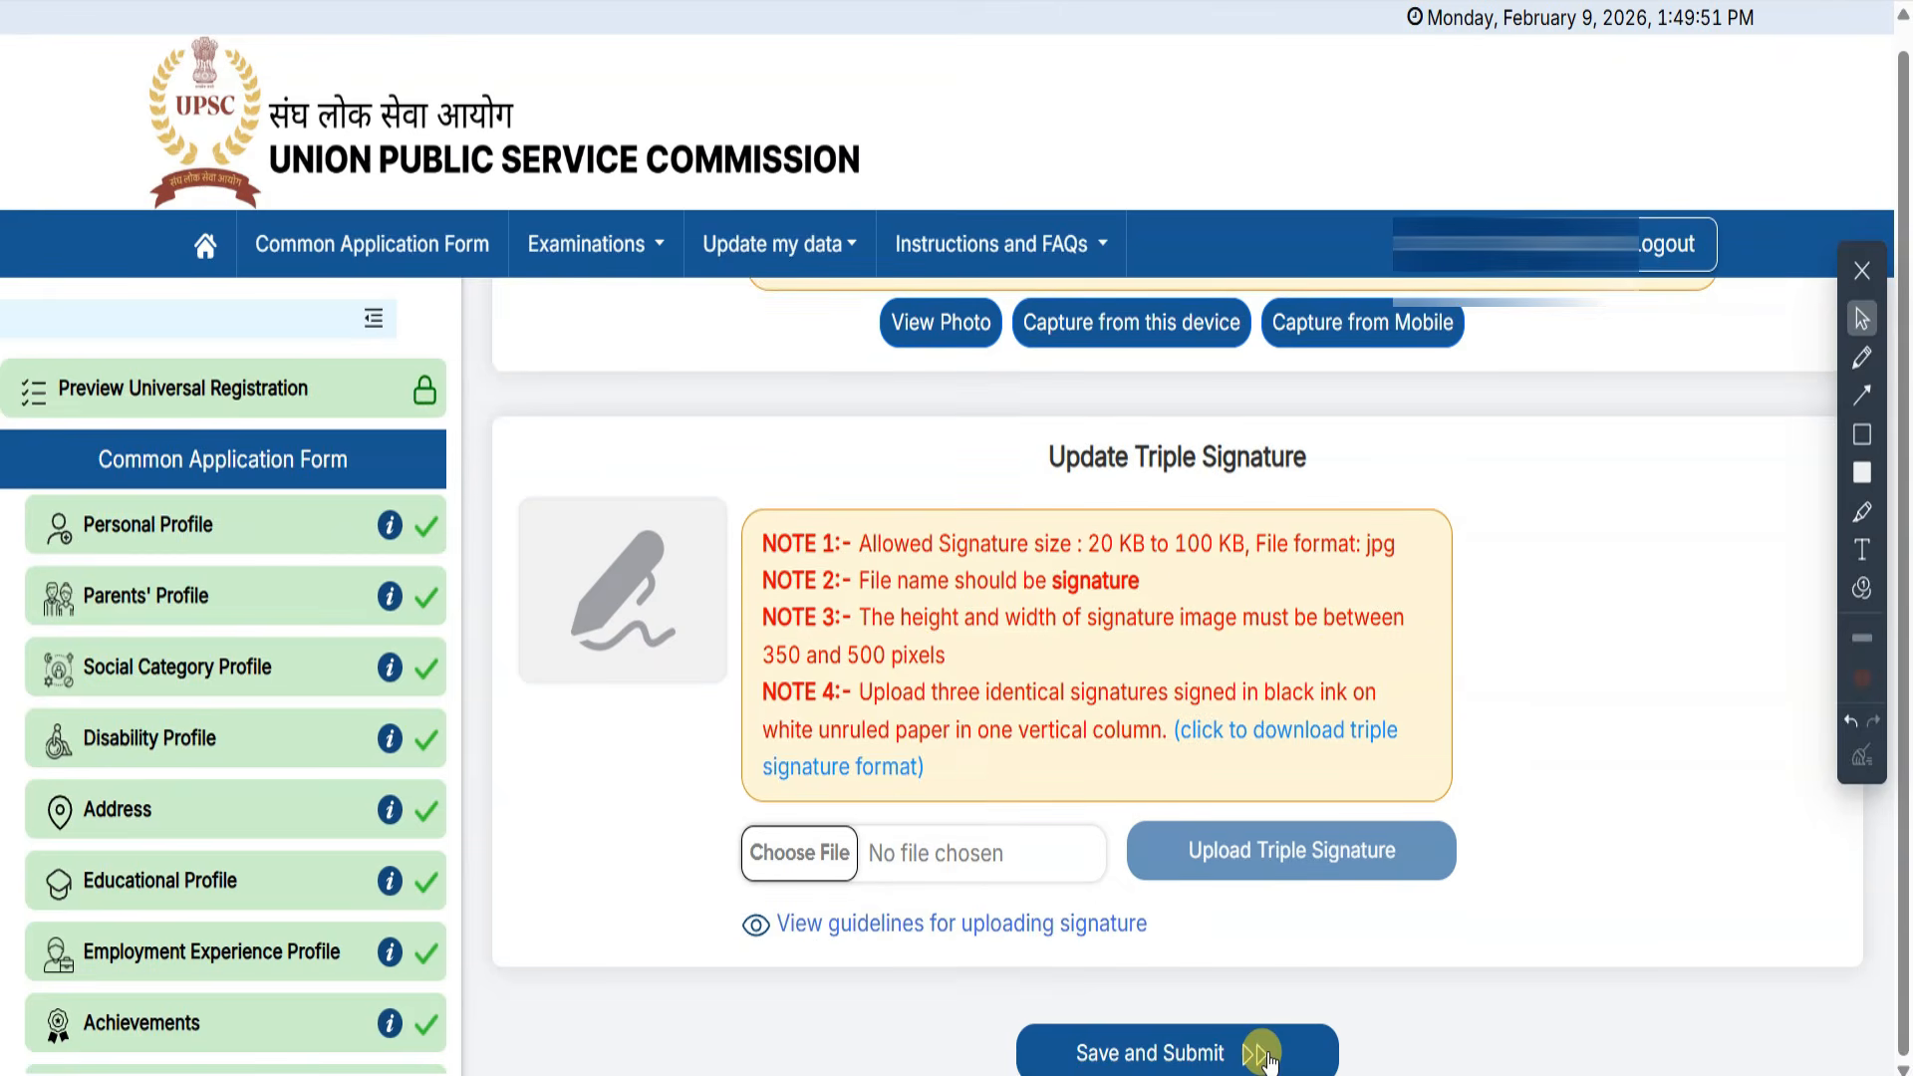
- Save and Submit the Common Application Form, then choose Proceed for next step
click(1264, 1054)
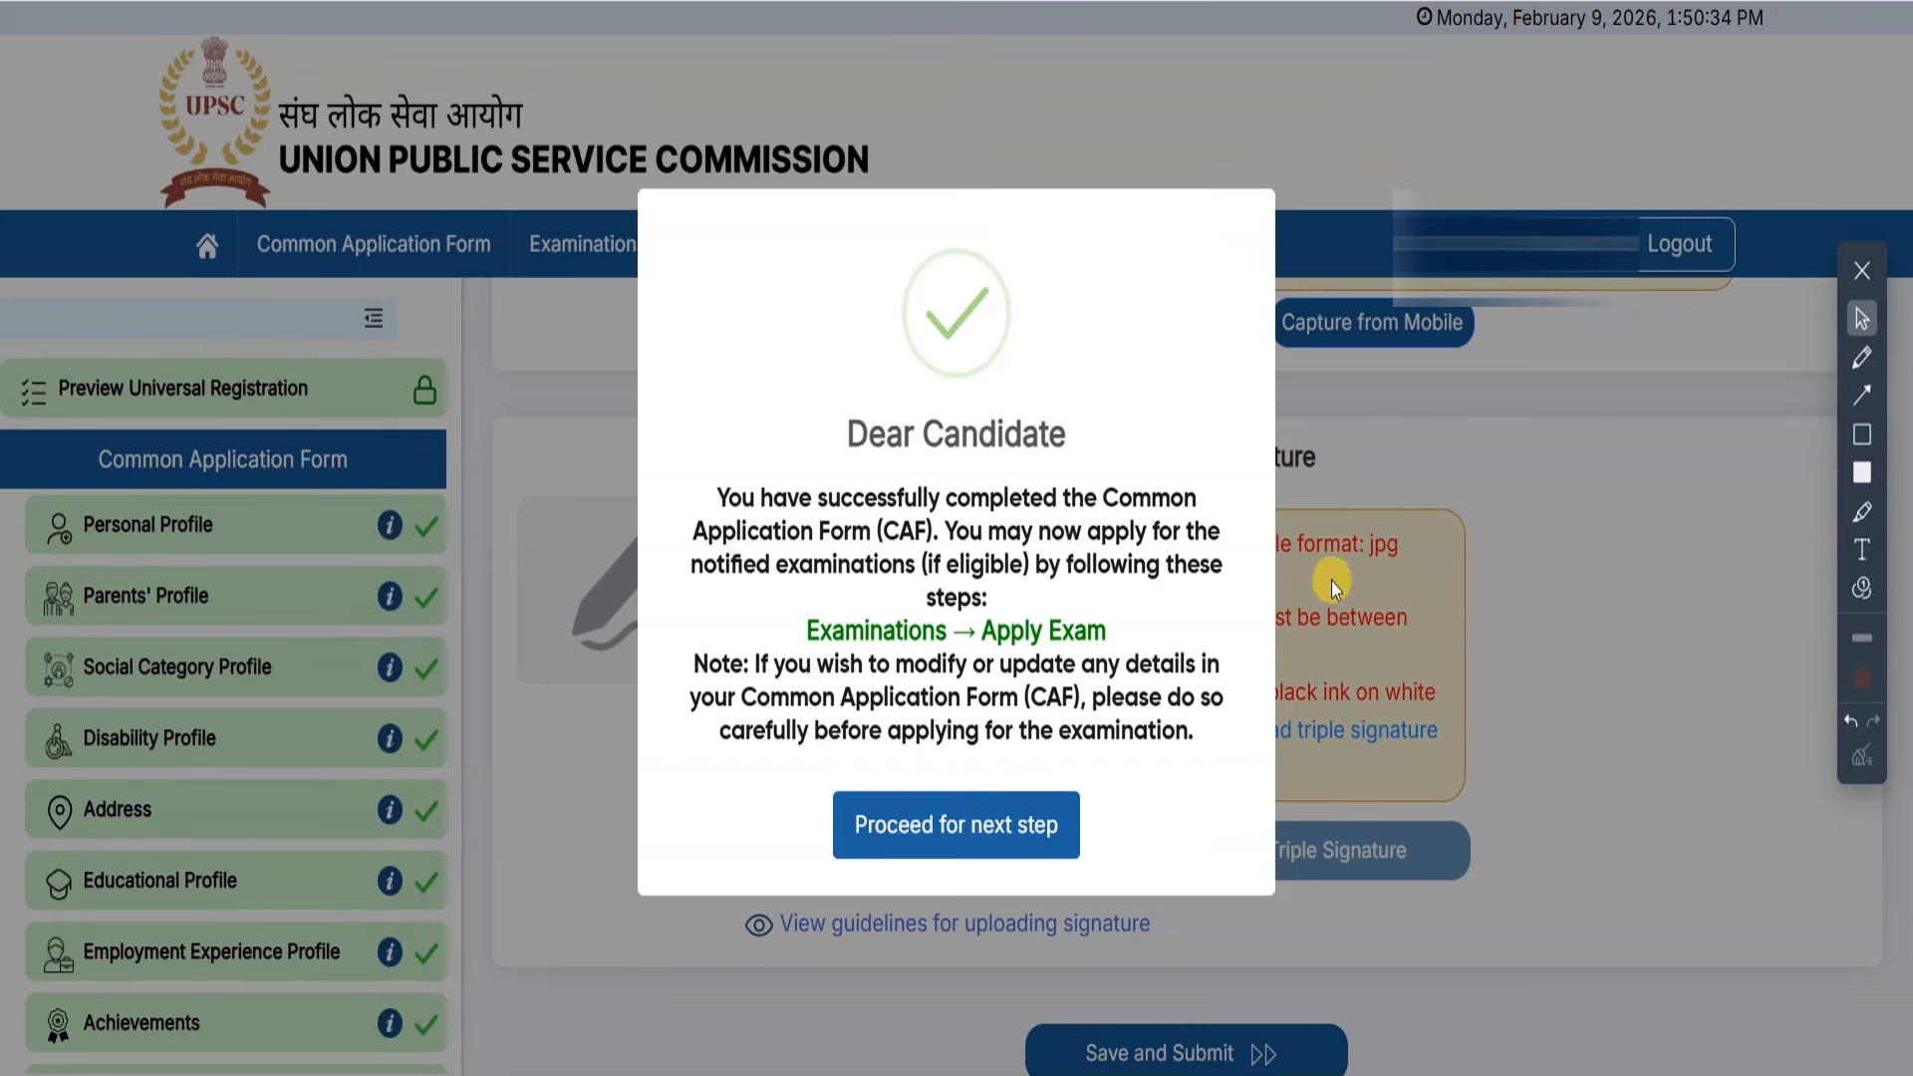
click(960, 827)
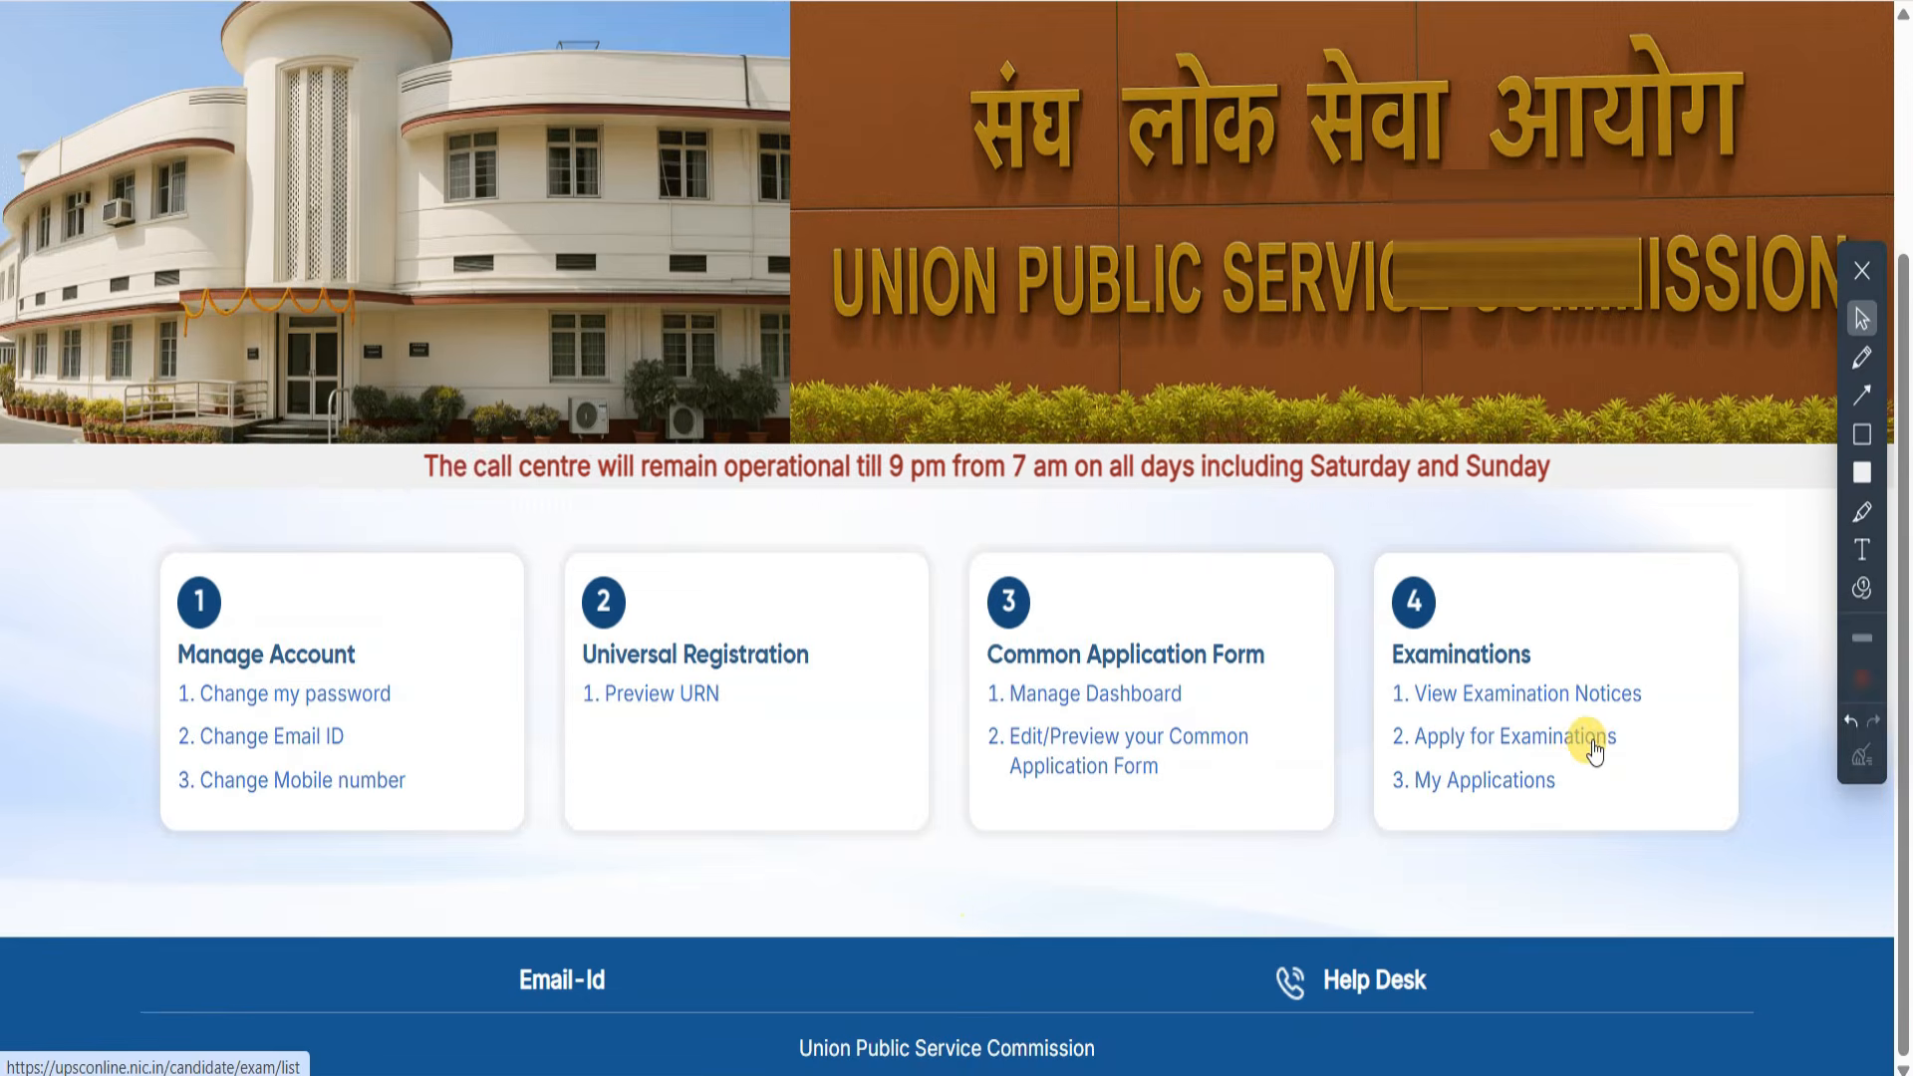
scroll(1573, 797, up, 3)
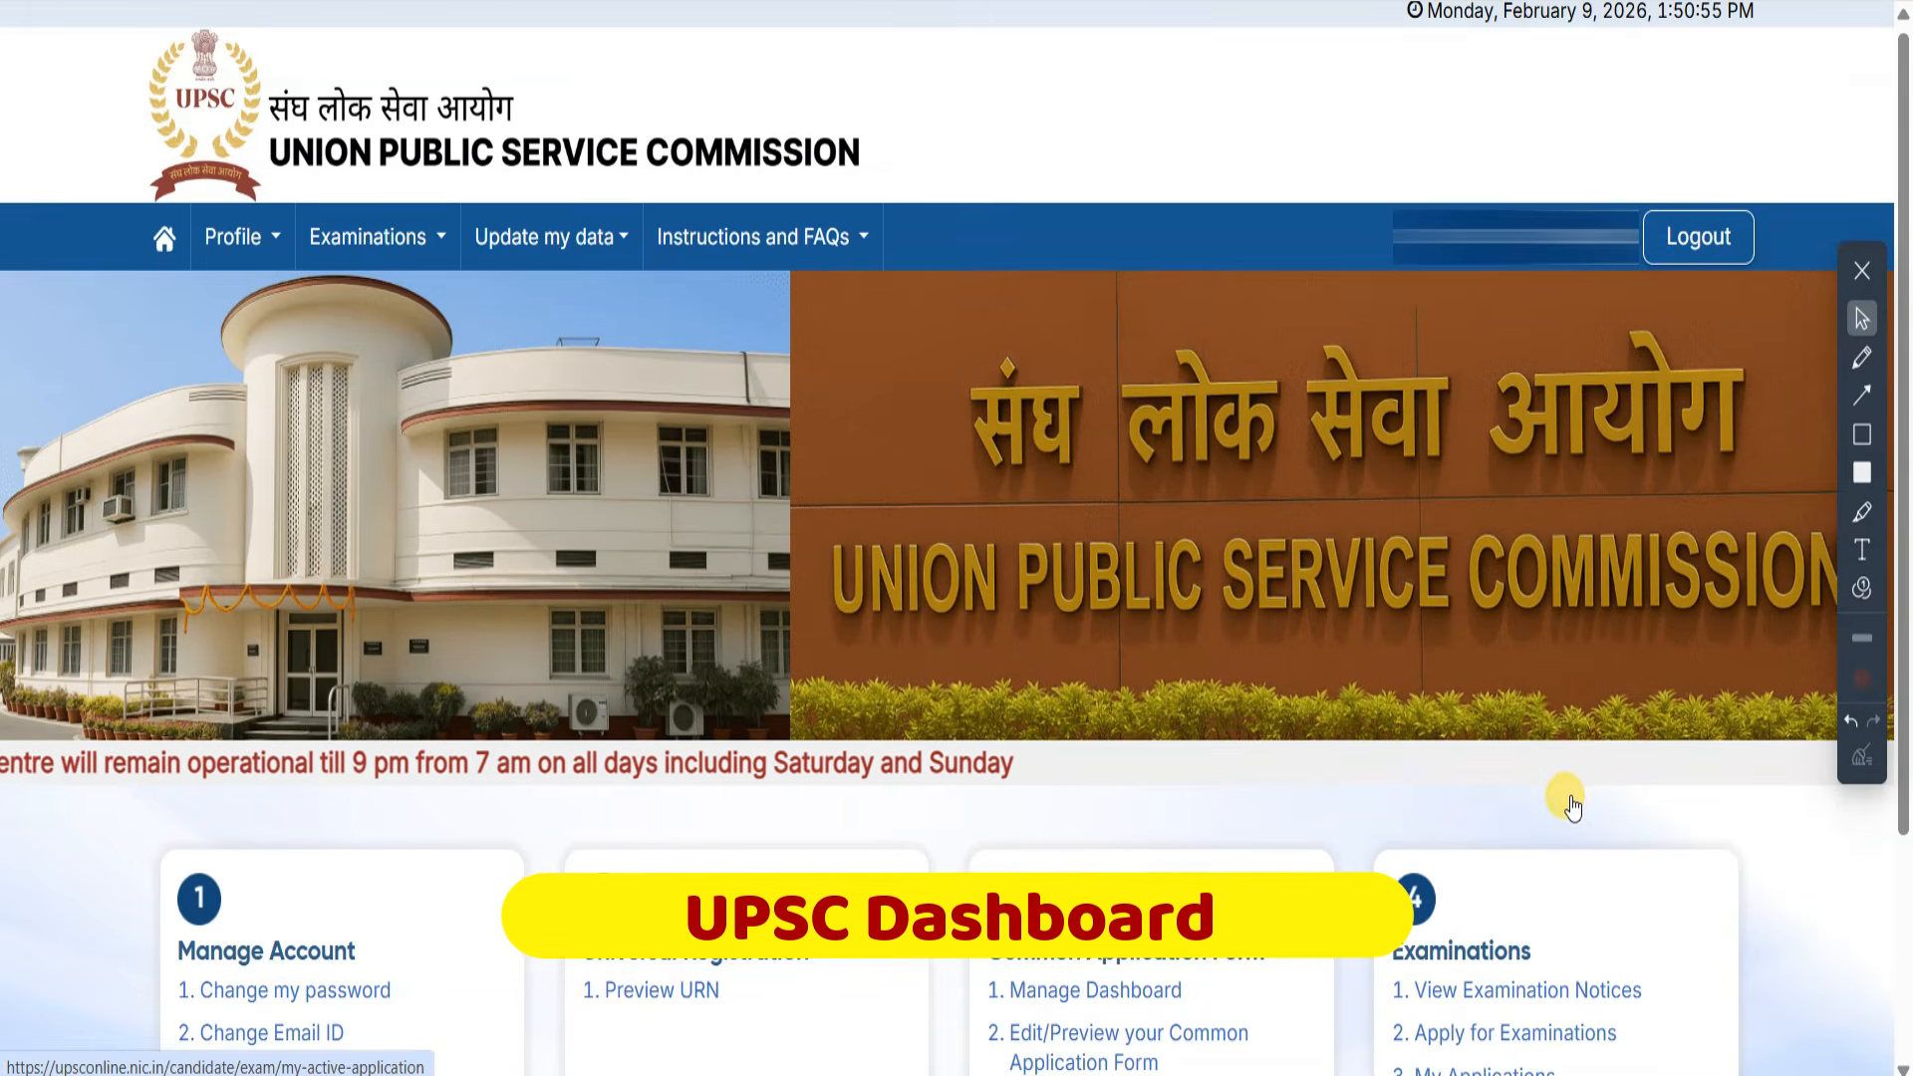
scroll(1571, 795, down, 3)
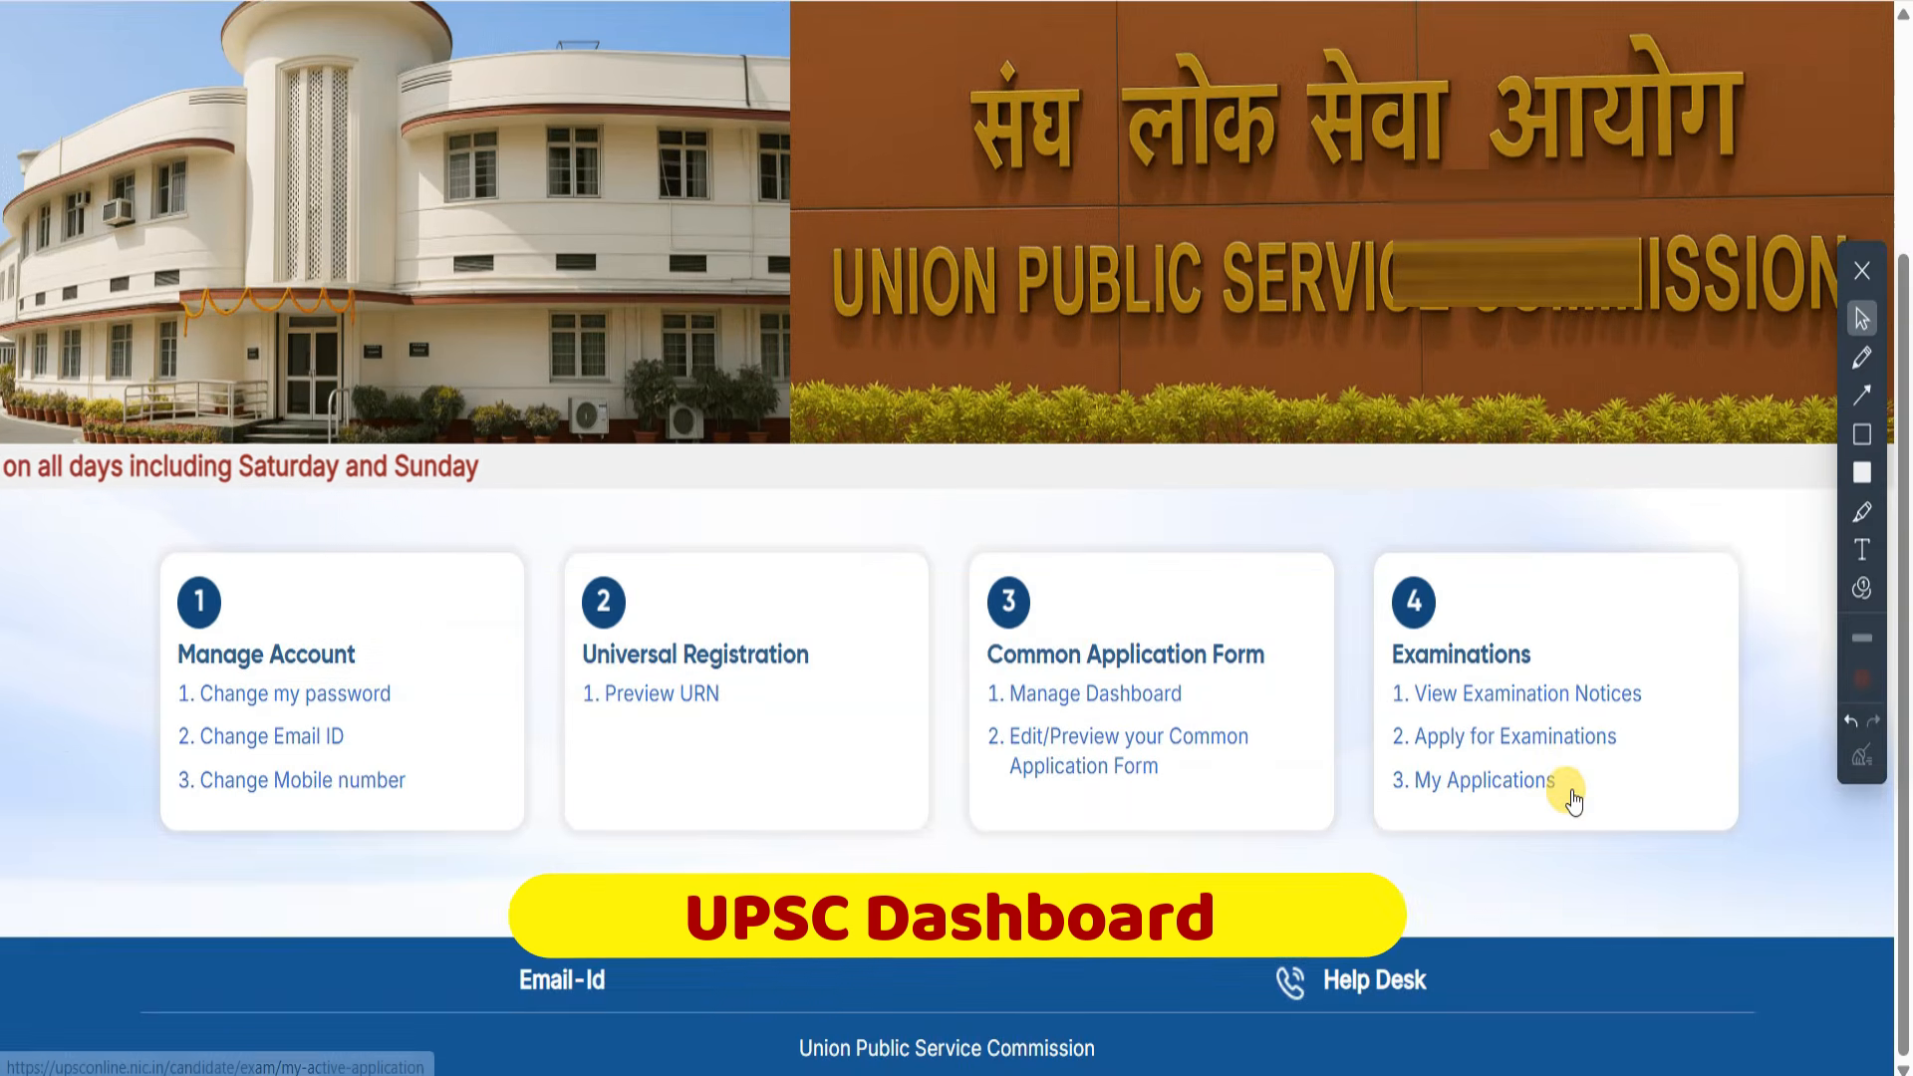